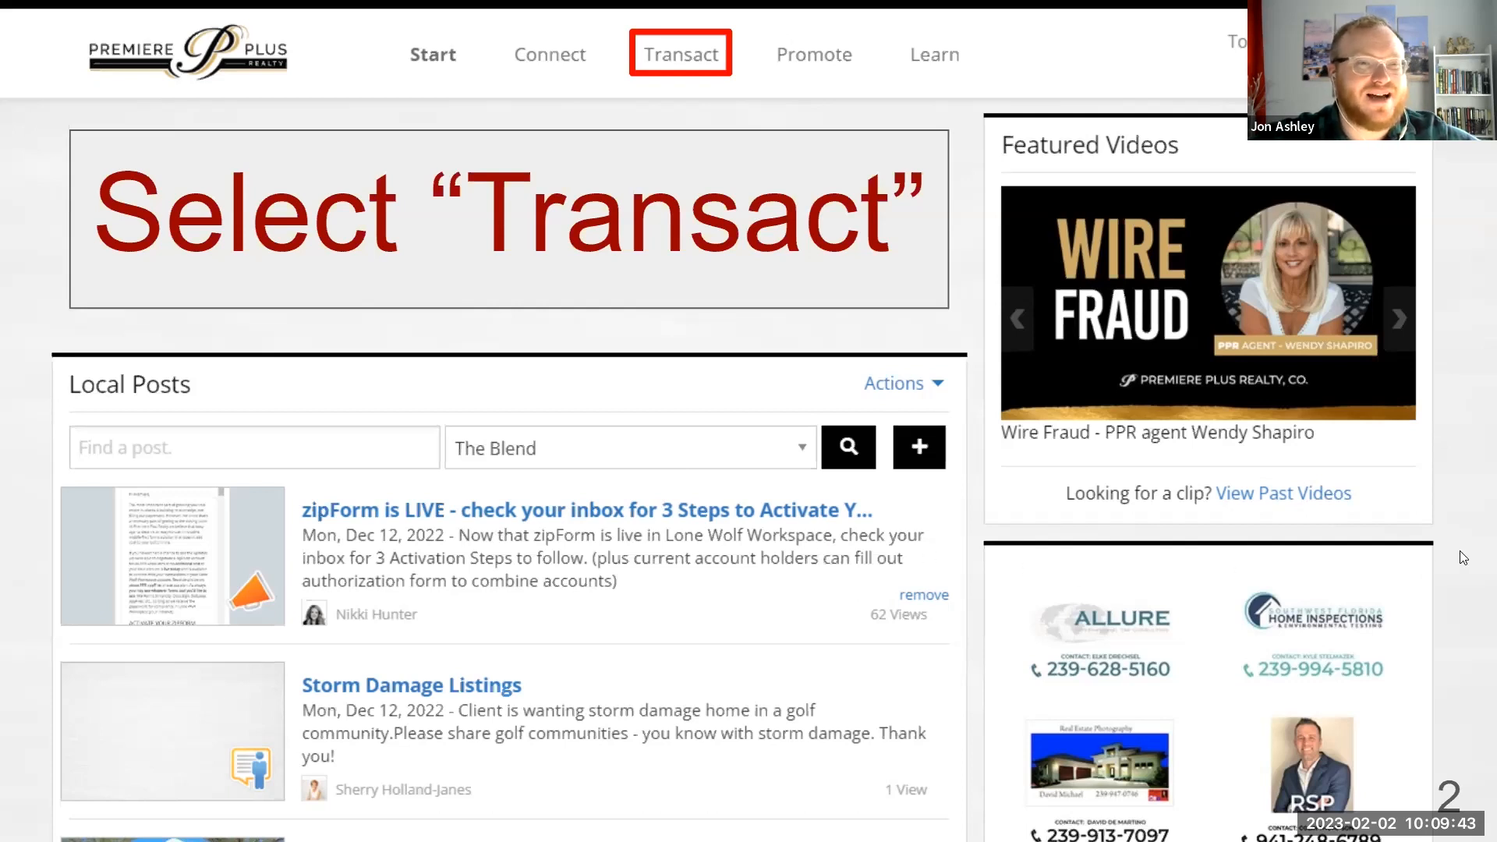
Advance the presentation from slide 2 (Transact) to slide 3, the Transactions overview.
key(Right)
key(Left)
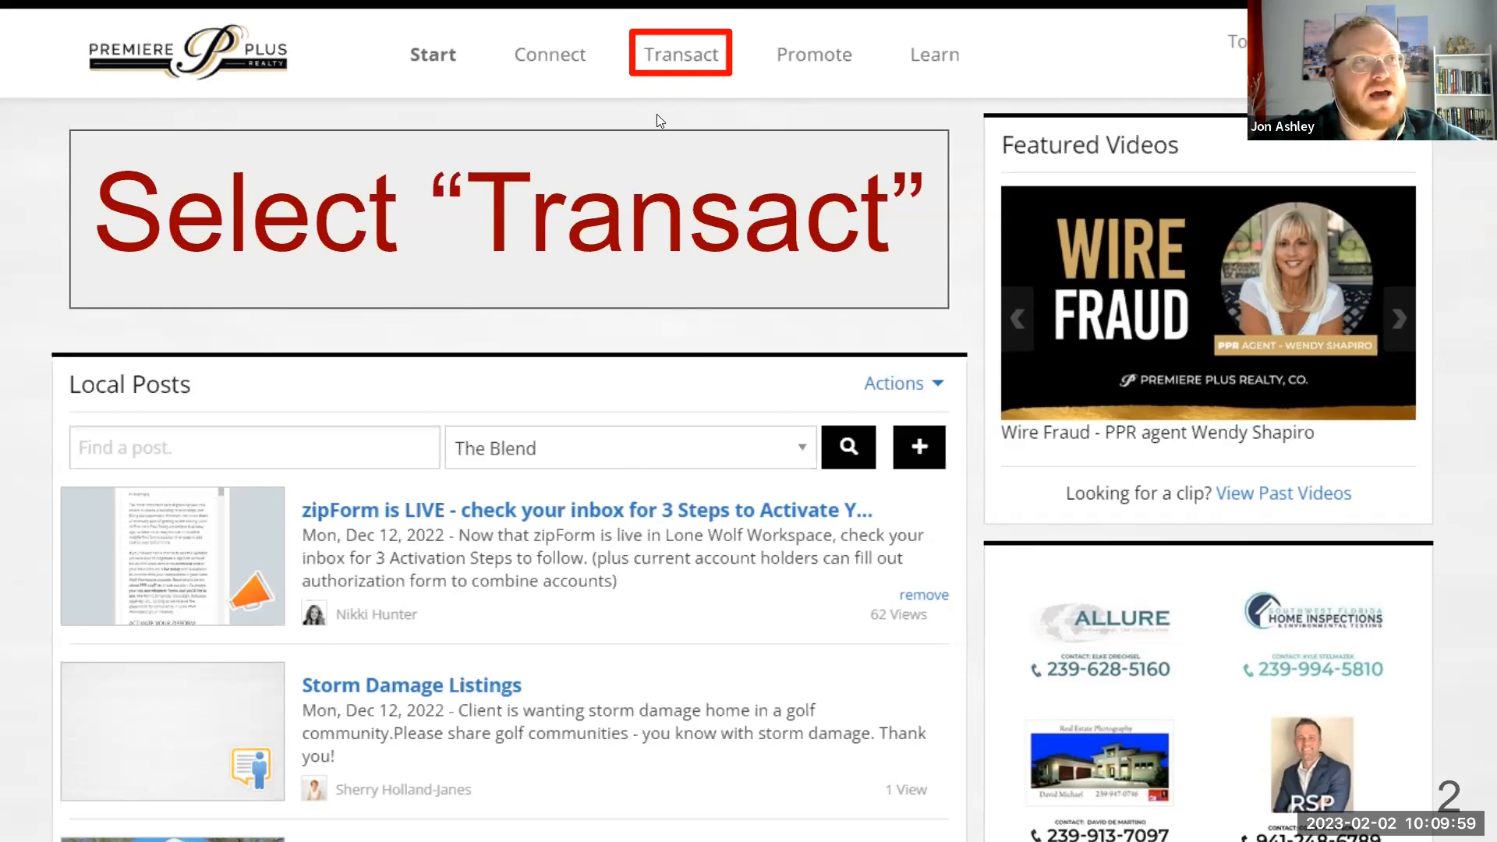
click(655, 54)
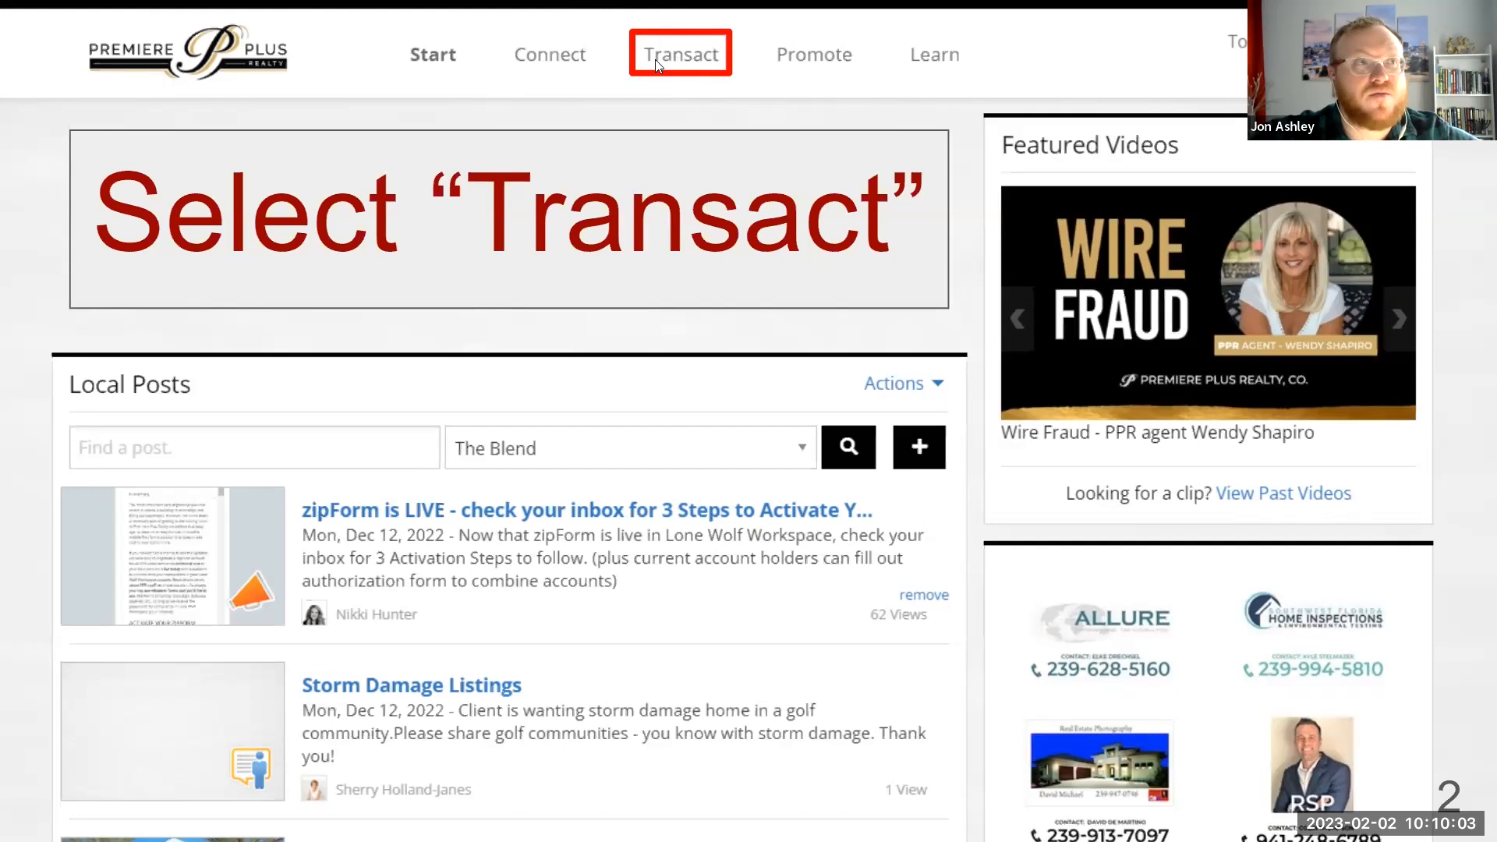
click(696, 59)
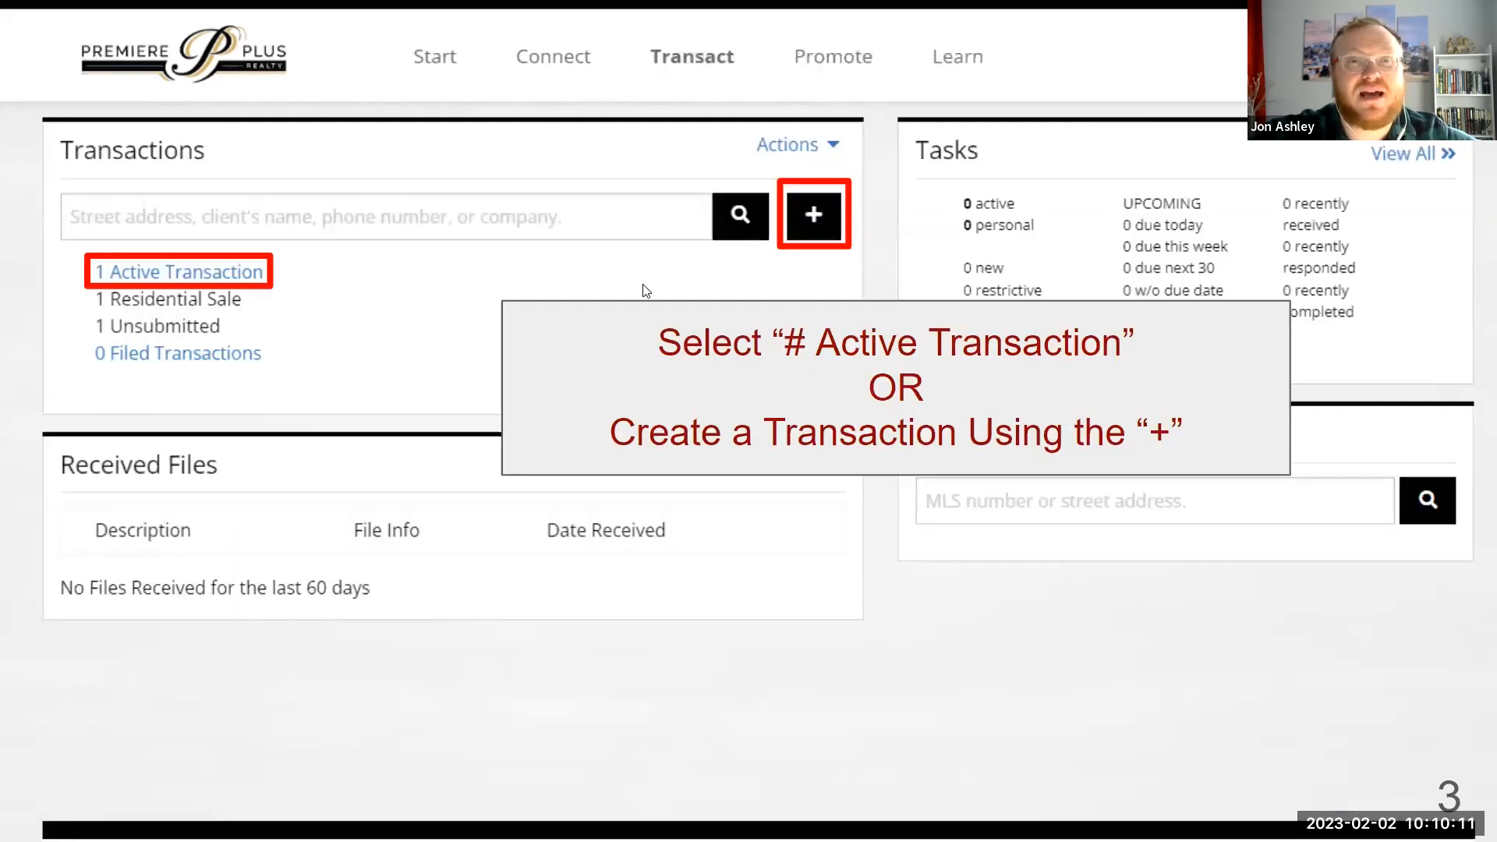
Advance to slide 4 on choosing an active listing or creating a new transaction.
key(ctrl)
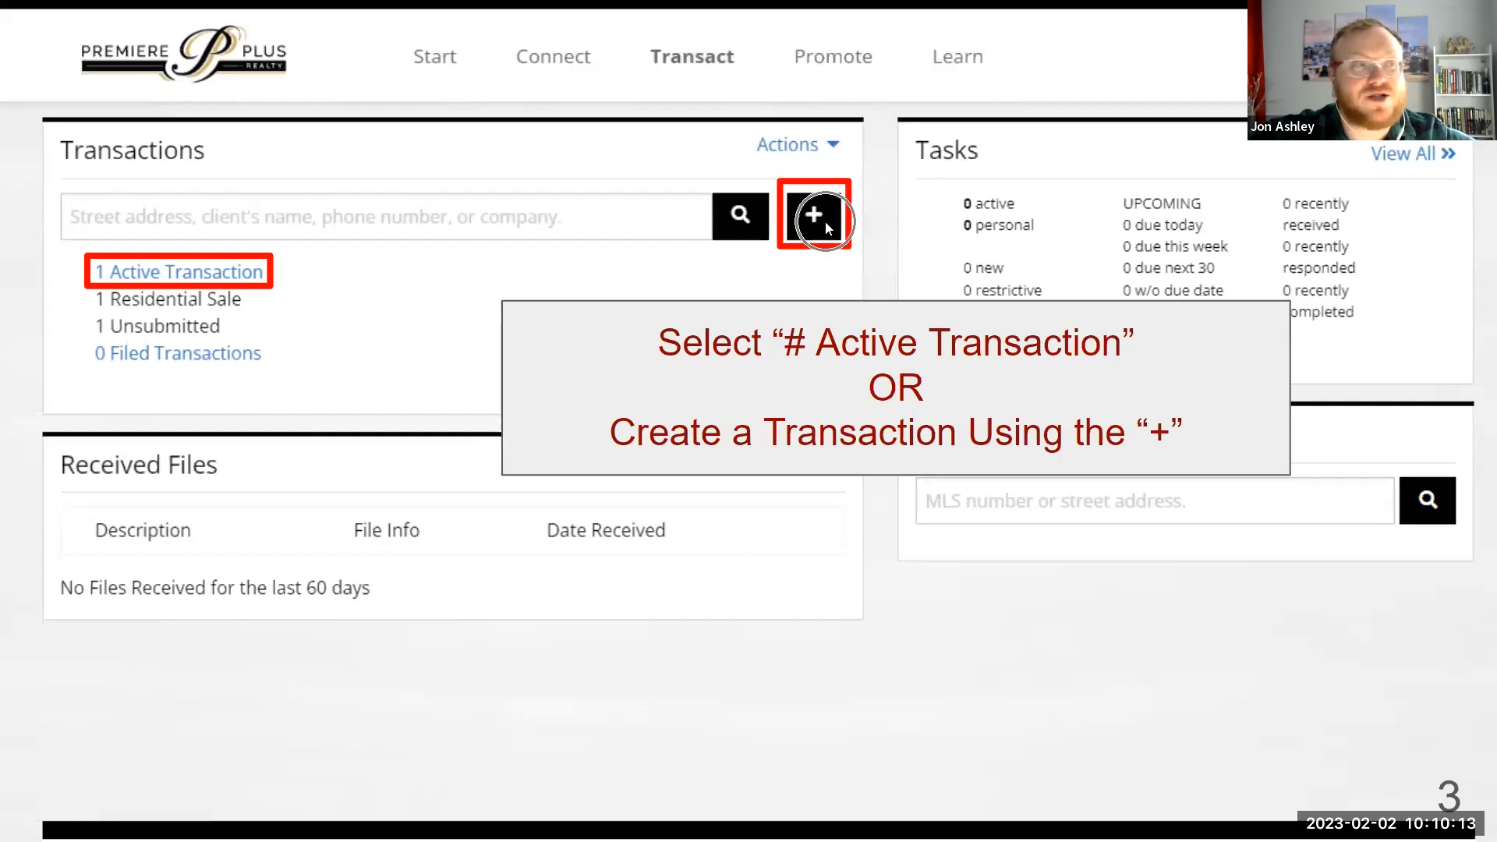
key(ctrl)
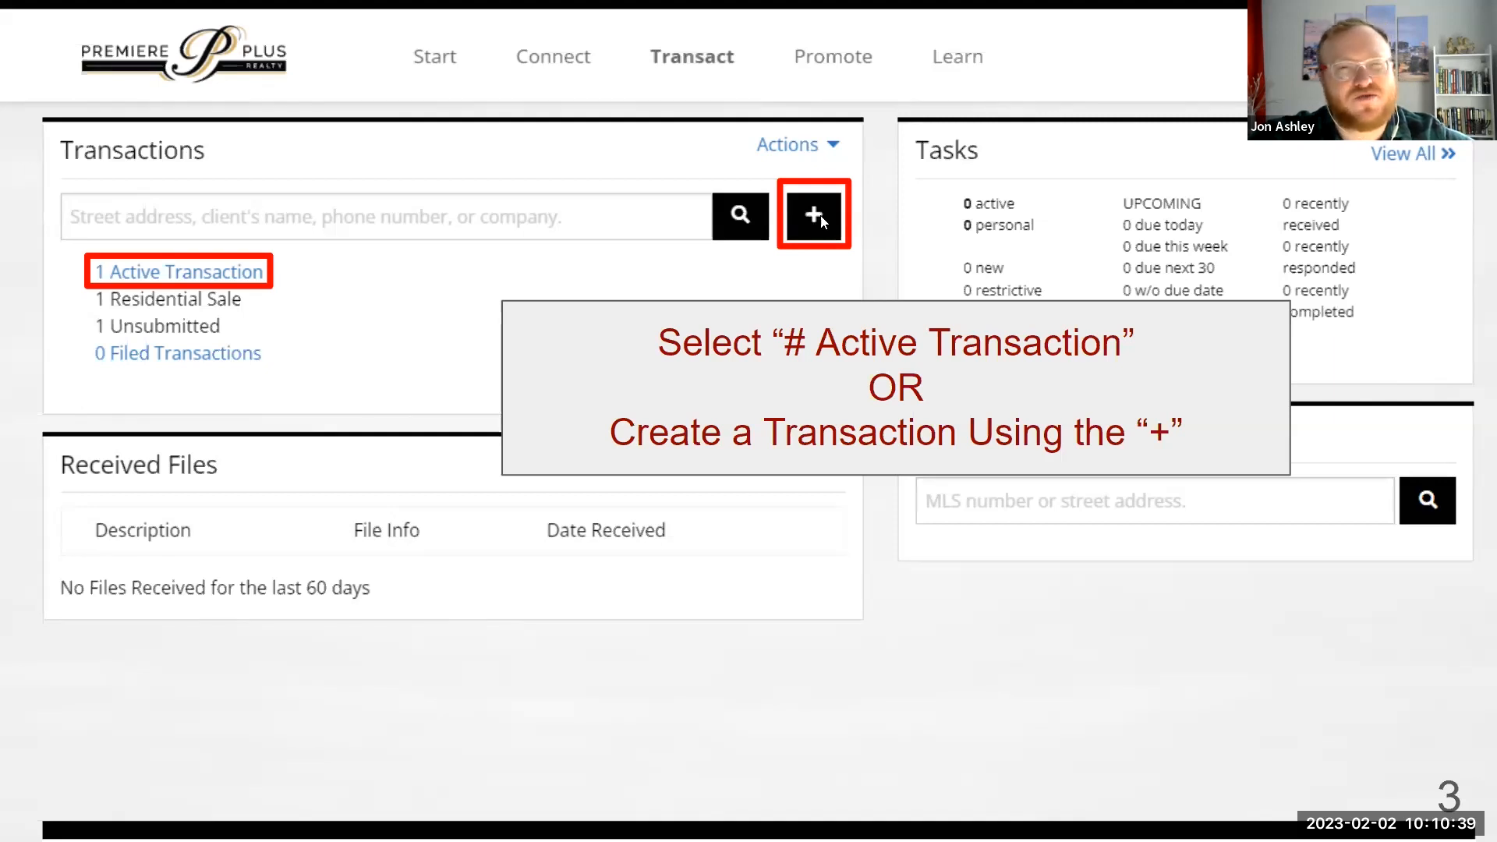
click(234, 268)
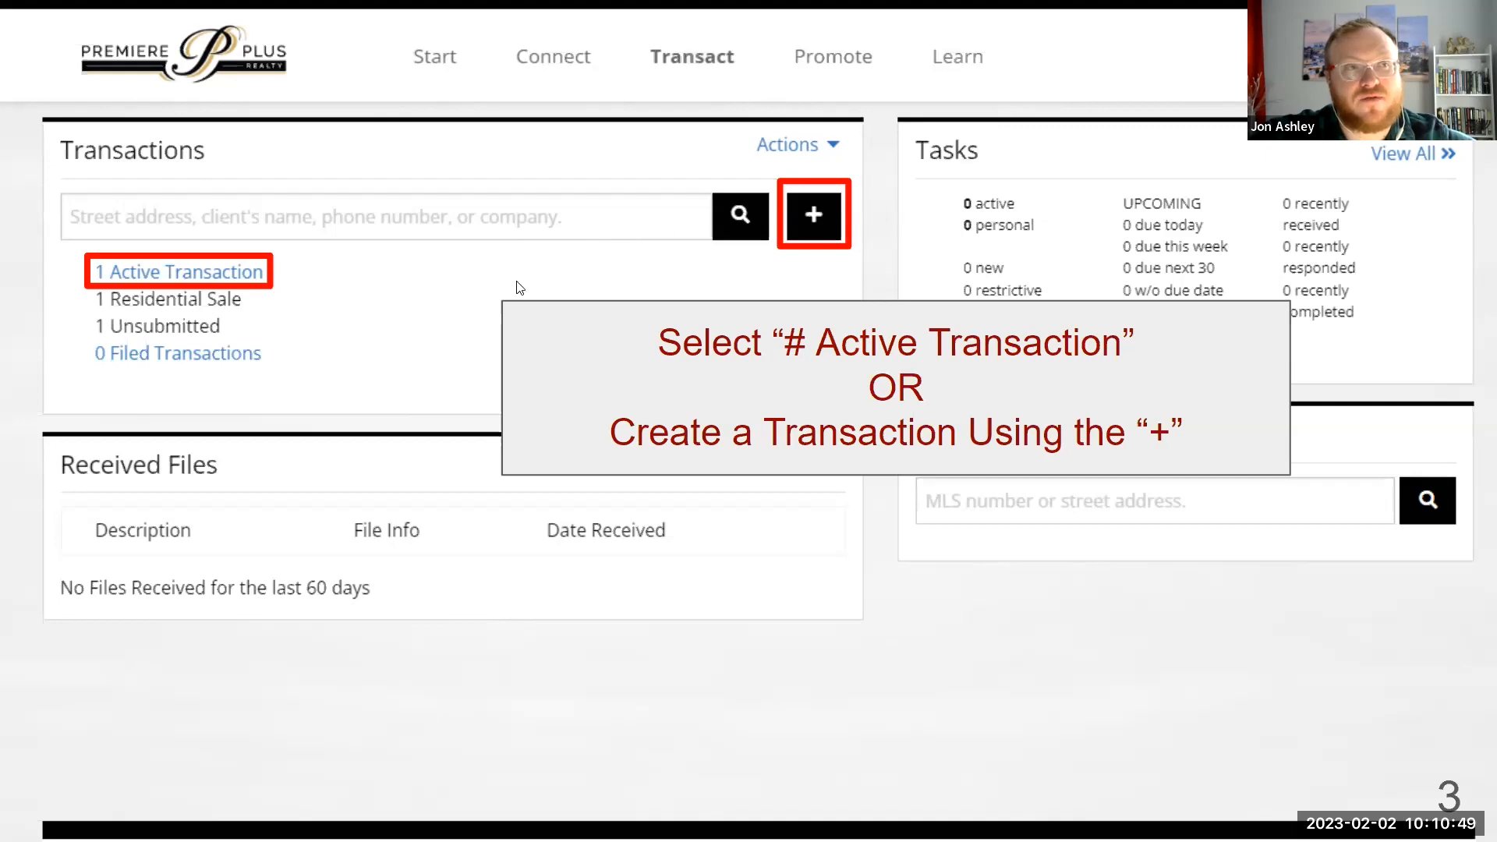
click(517, 497)
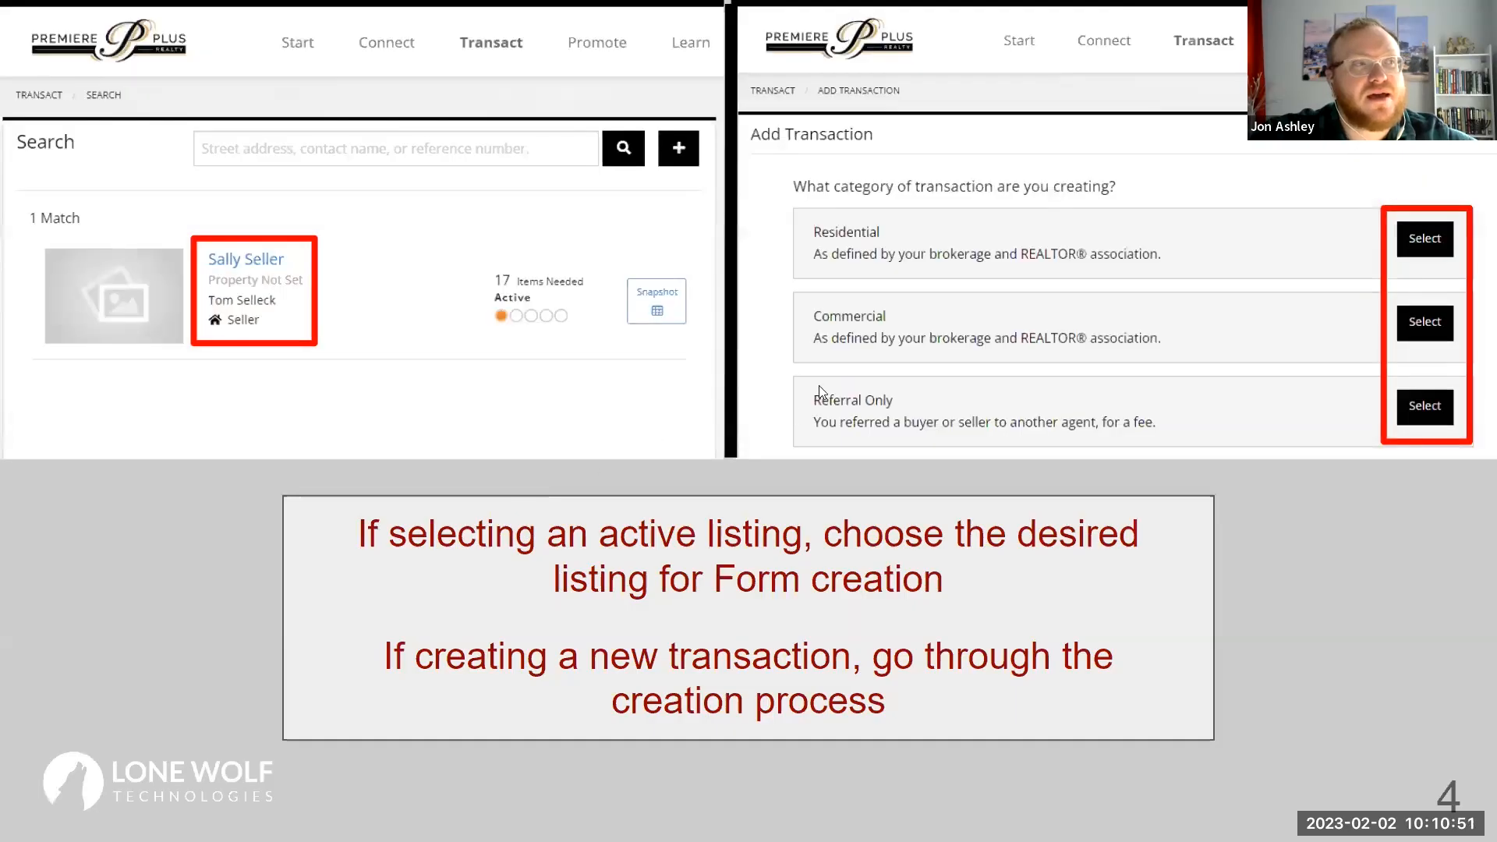
Advance to slide 5, the transaction summary showing zipForm status Not Connected.
key(ctrl)
key(ctrl)
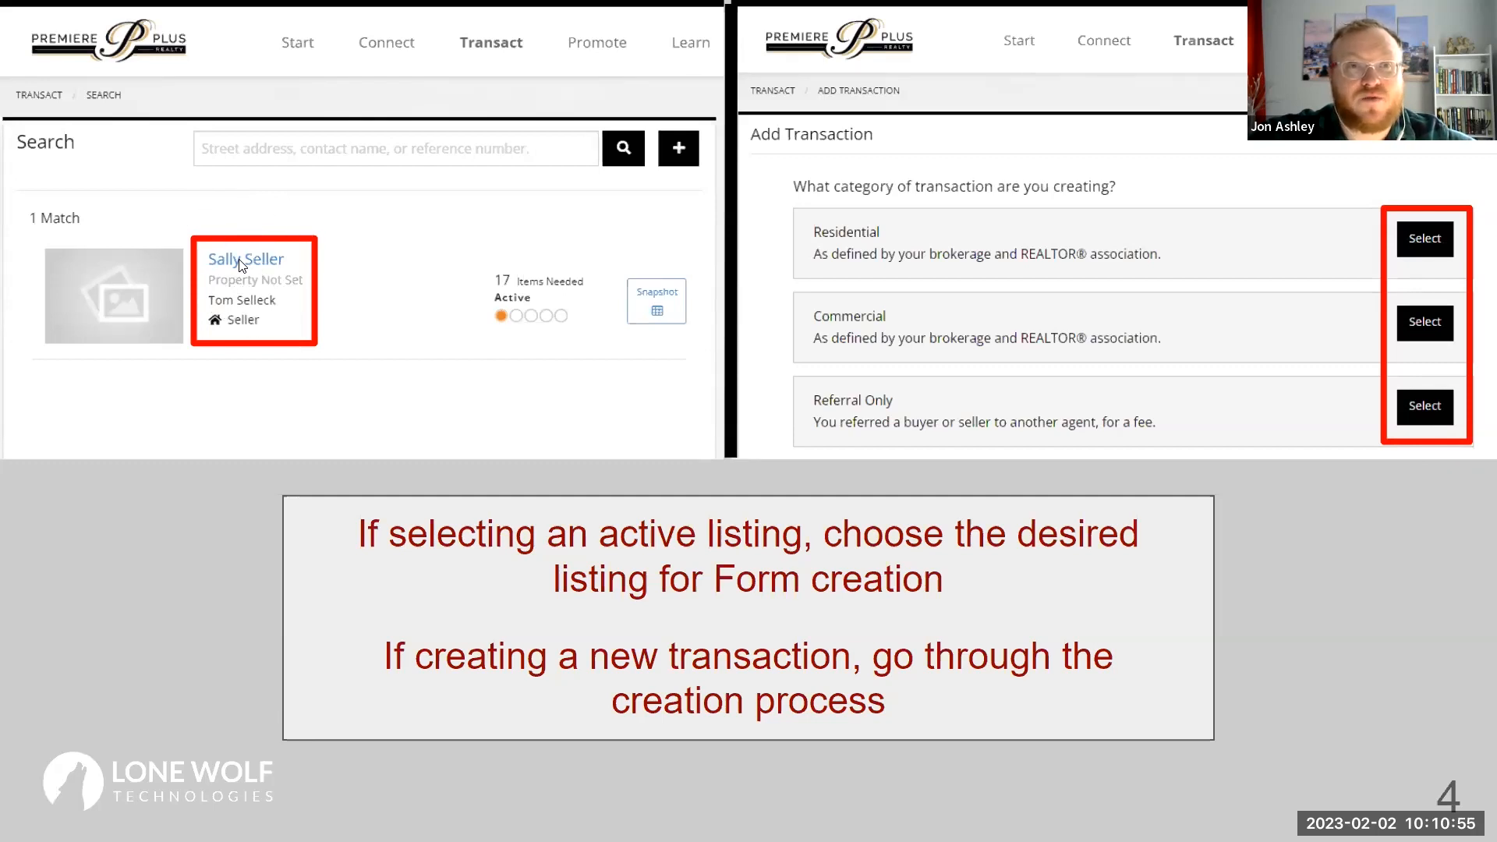
key(ctrl)
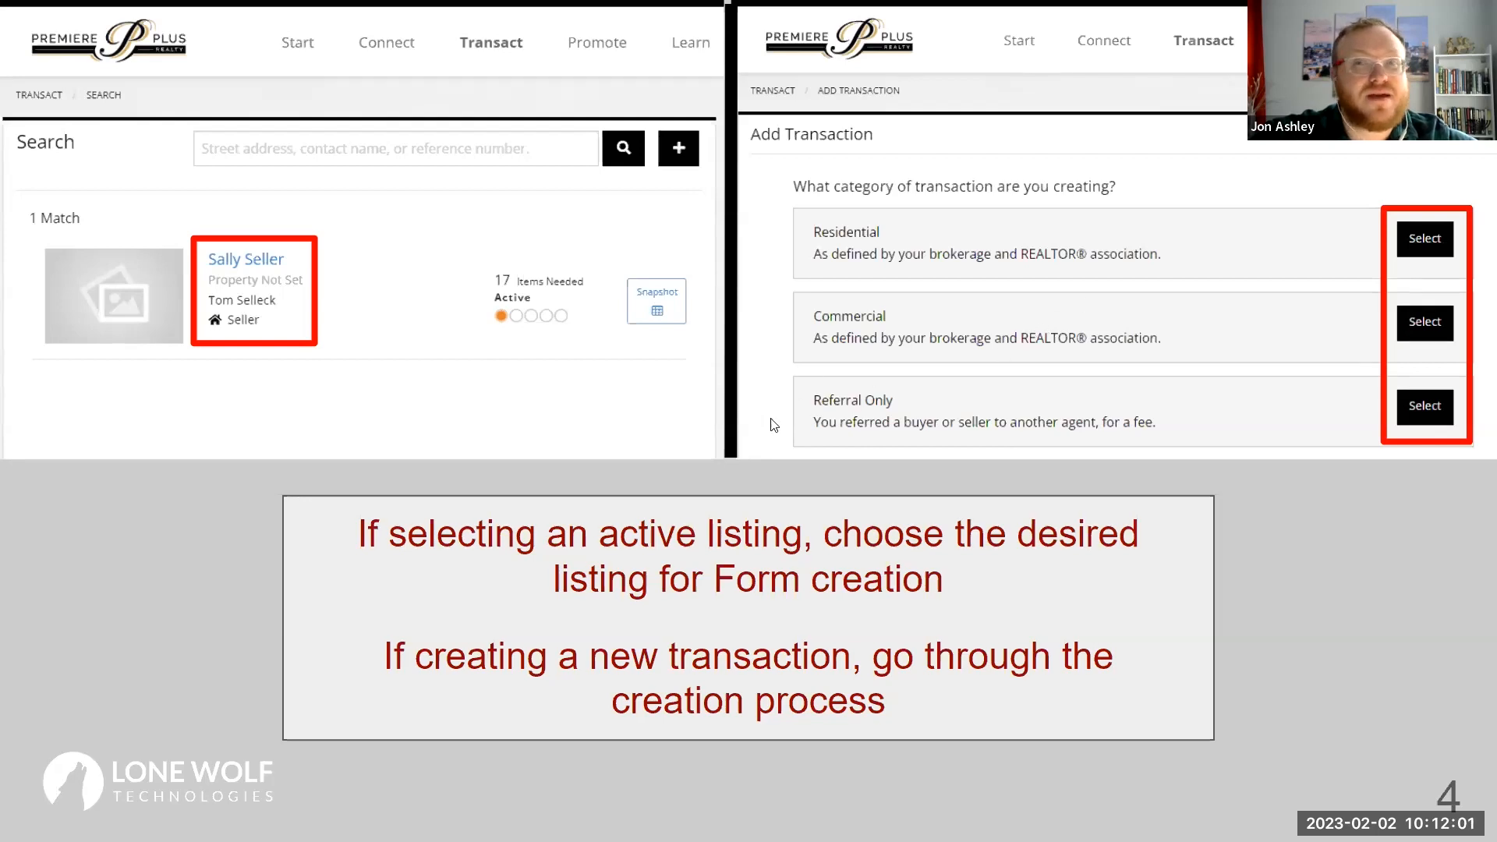
click(932, 563)
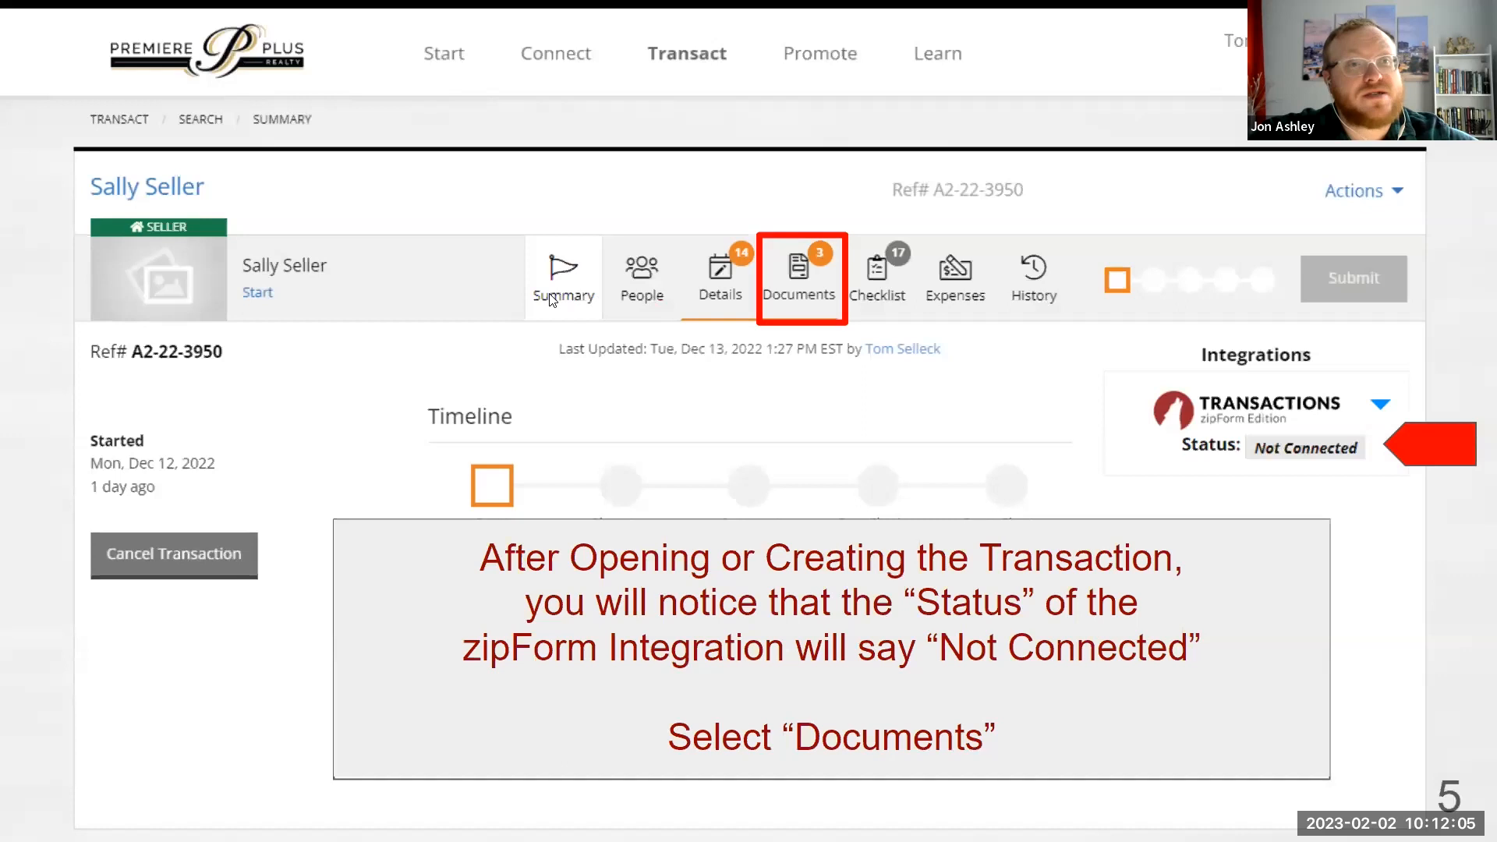
Advance to slide 6 covering Documents > Options > Connect Form.
key(ctrl)
key(ctrl)
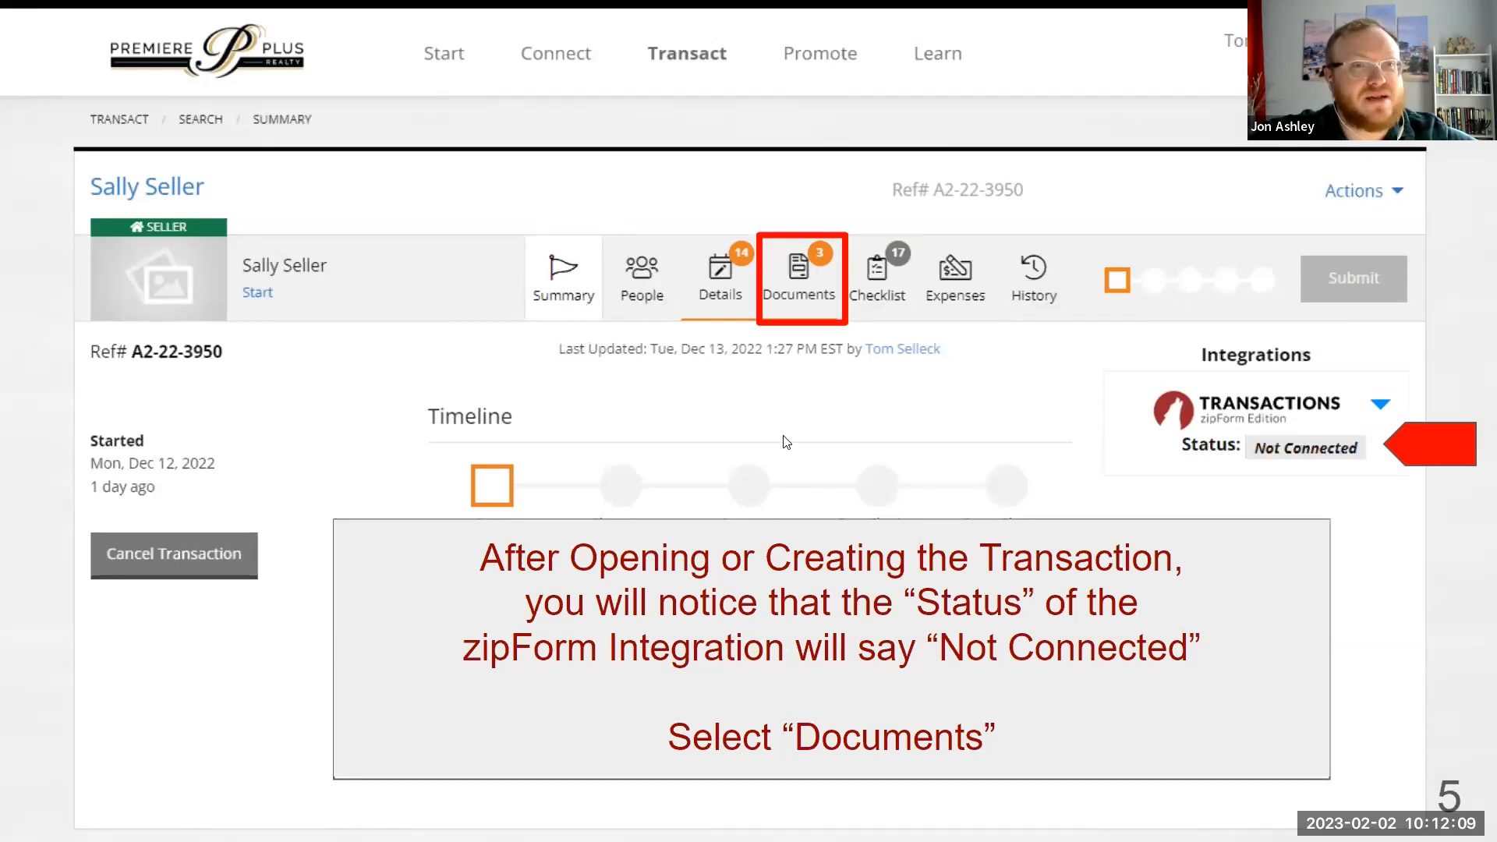
key(ctrl)
key(ctrl)
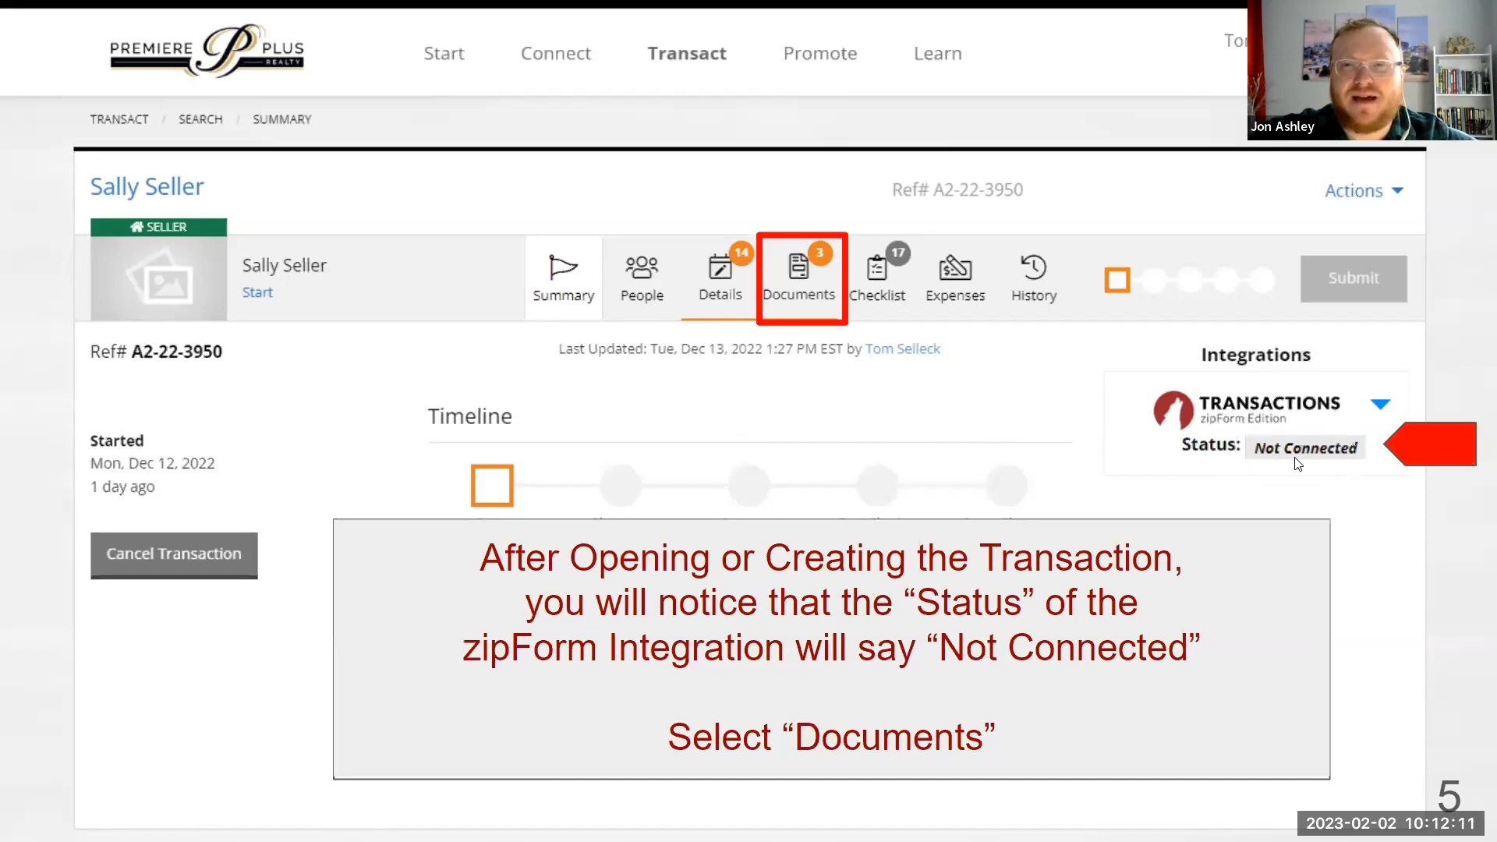
key(ctrl)
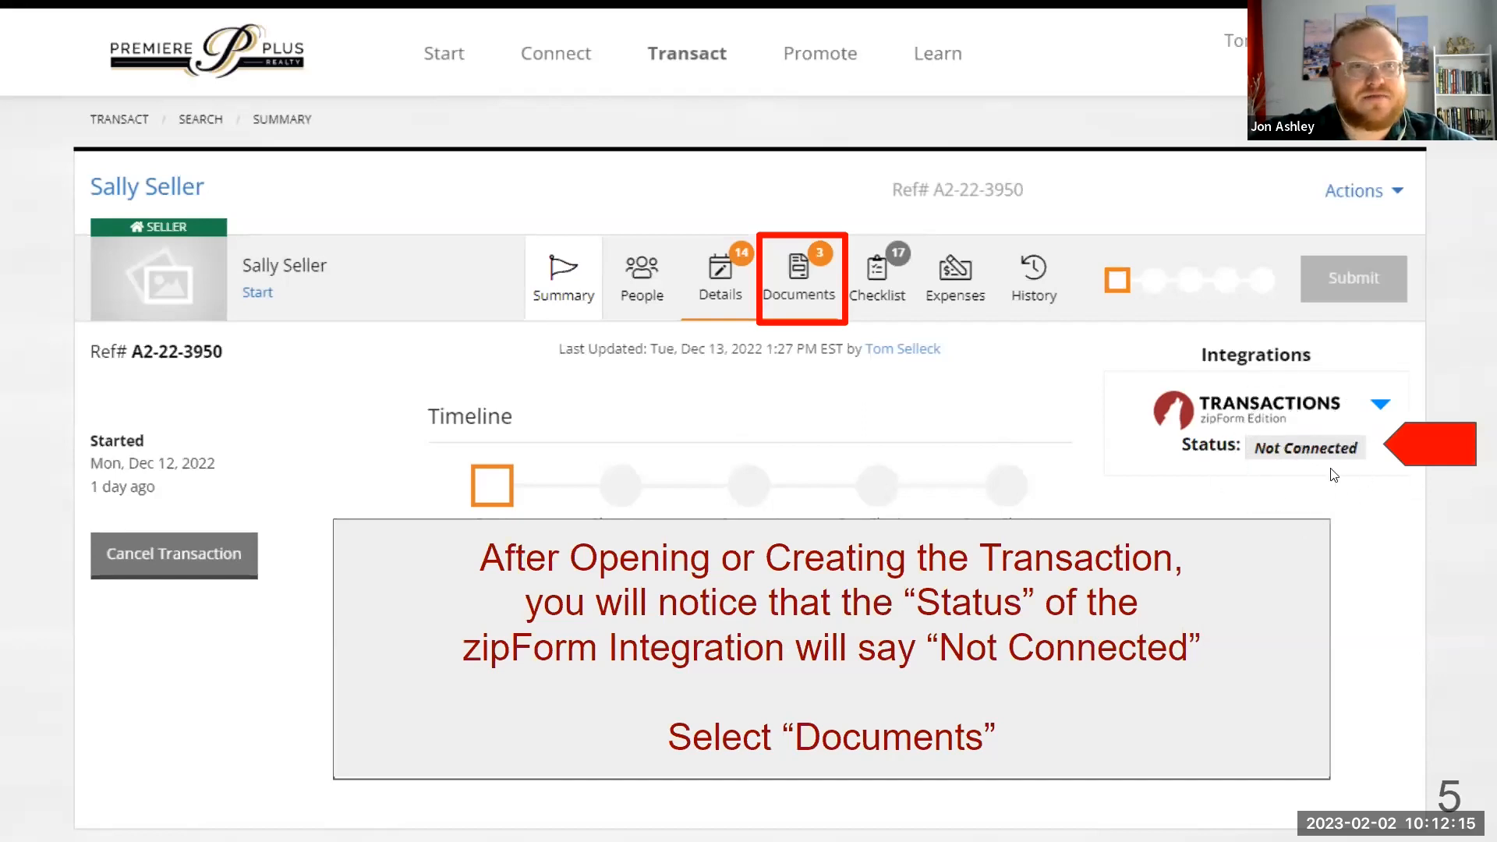
key(ctrl)
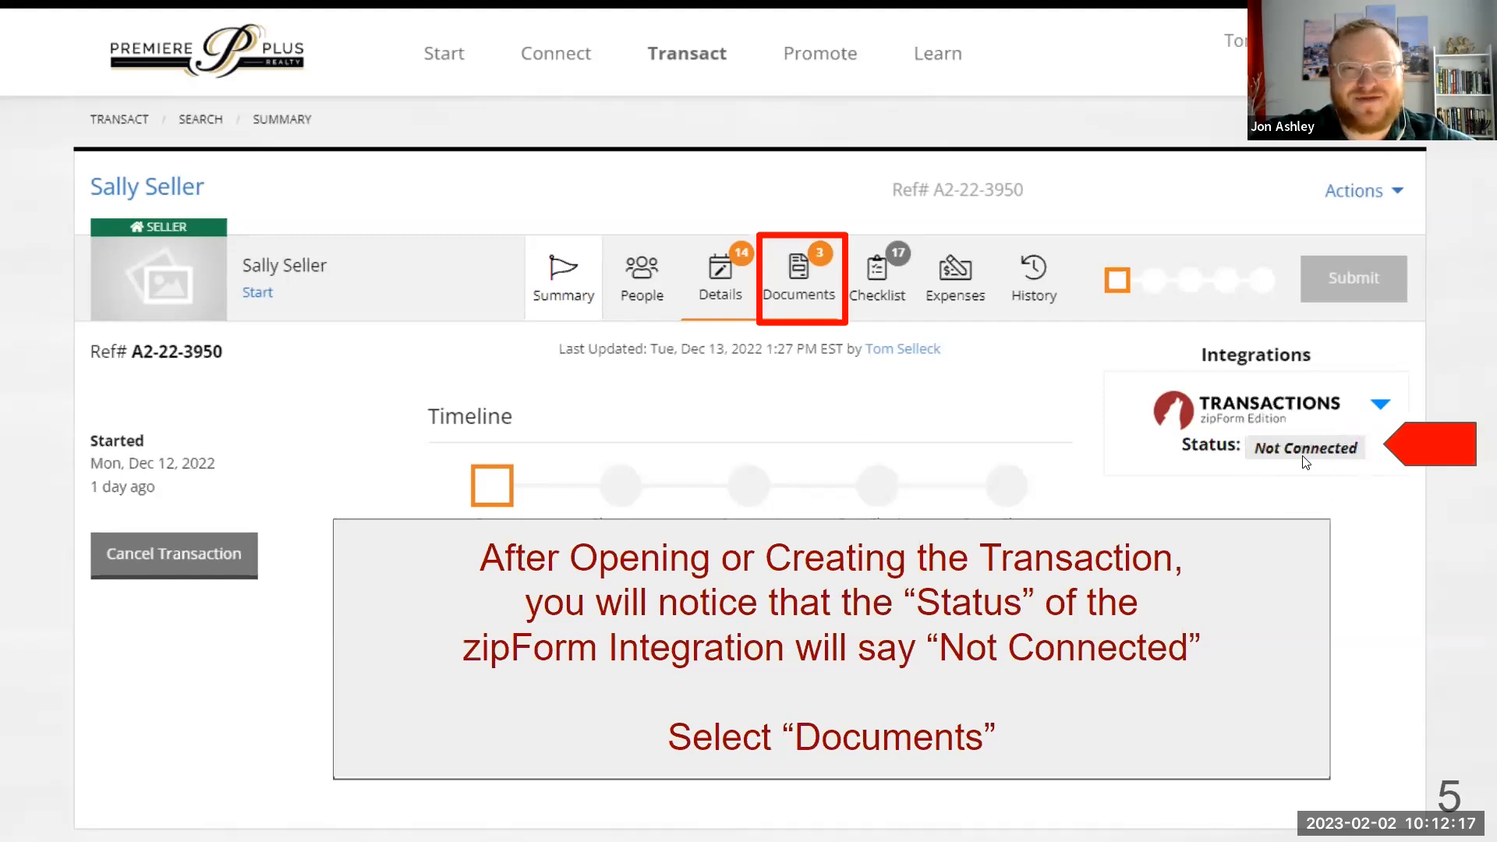
key(ctrl)
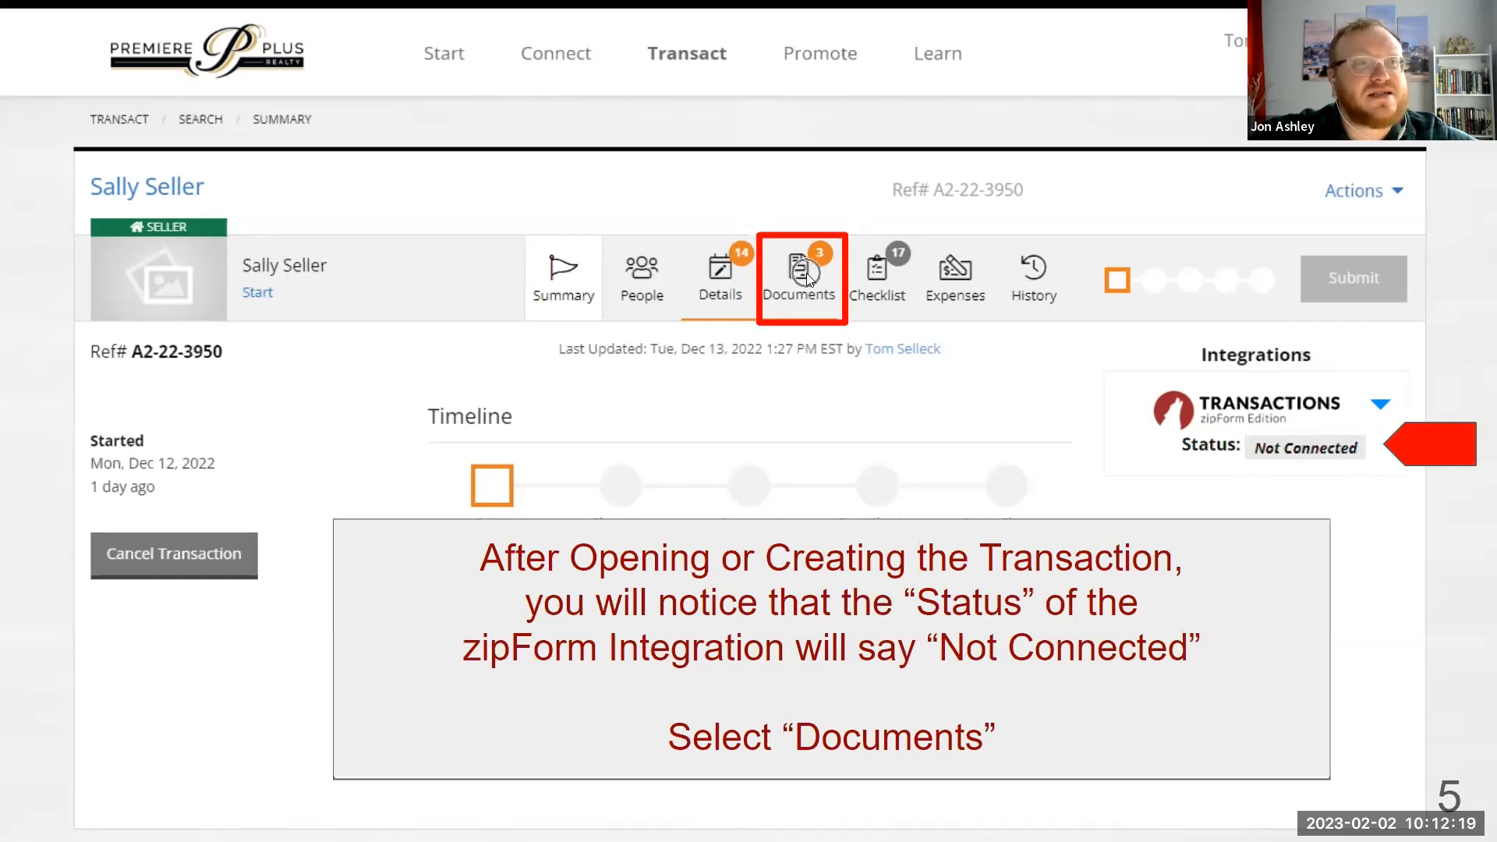
key(ctrl)
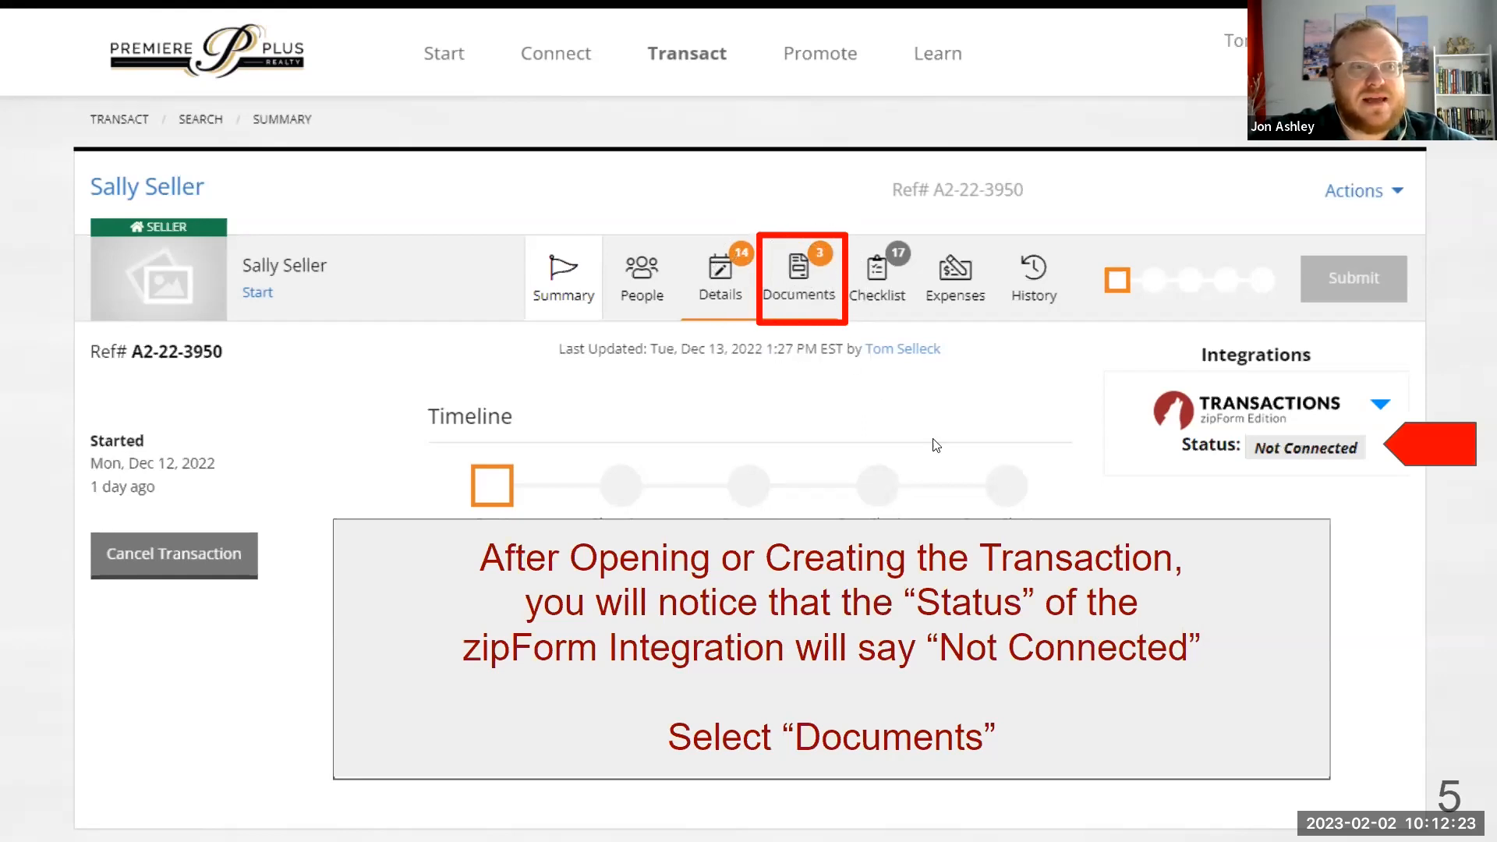
click(1051, 507)
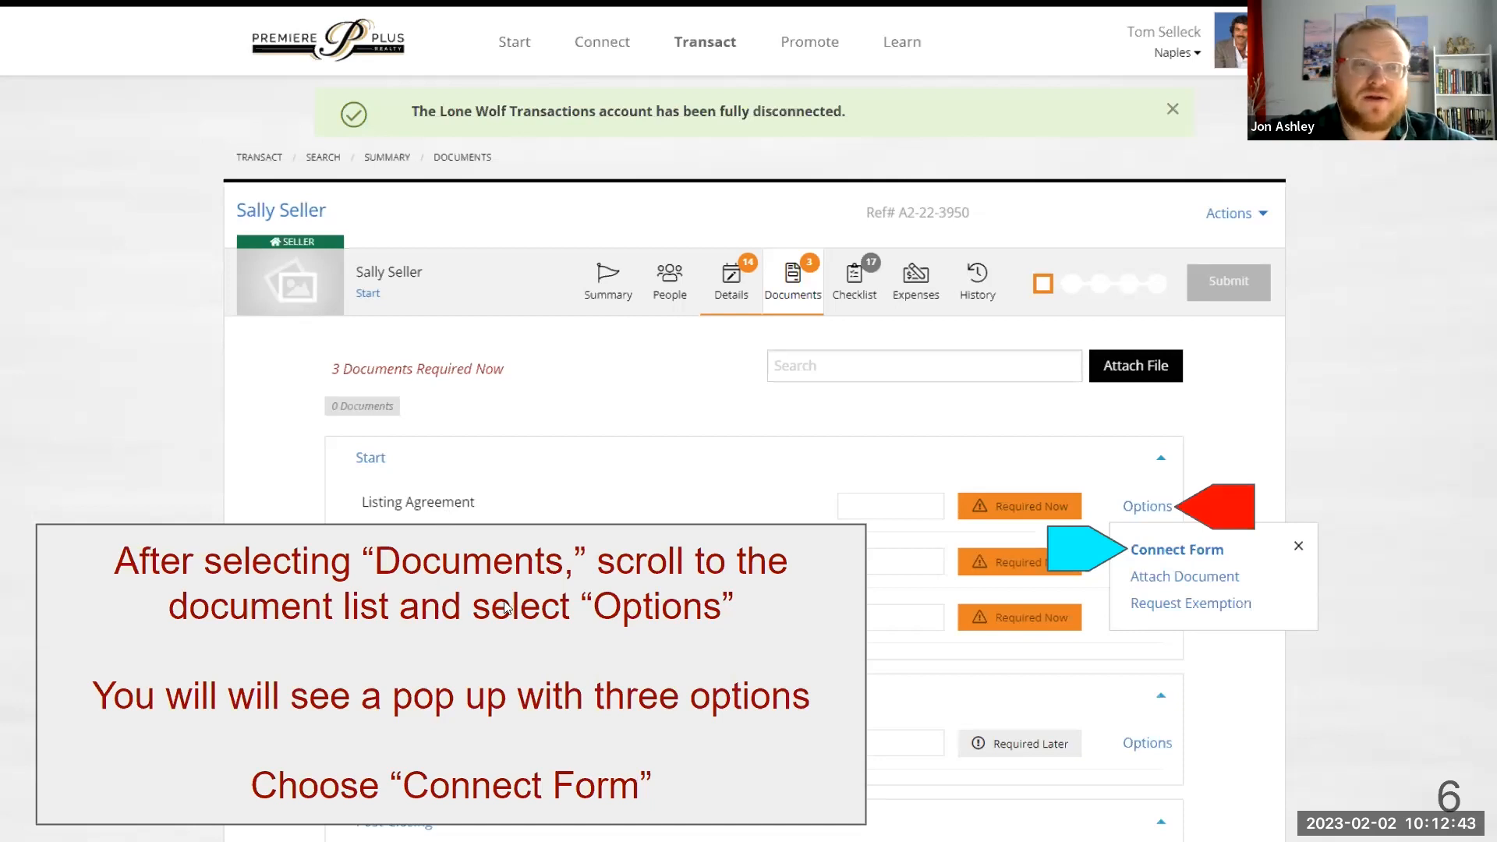
Advance past slide 7 (Add Your Account) to slide 8 (Setup Pin).
key(ctrl)
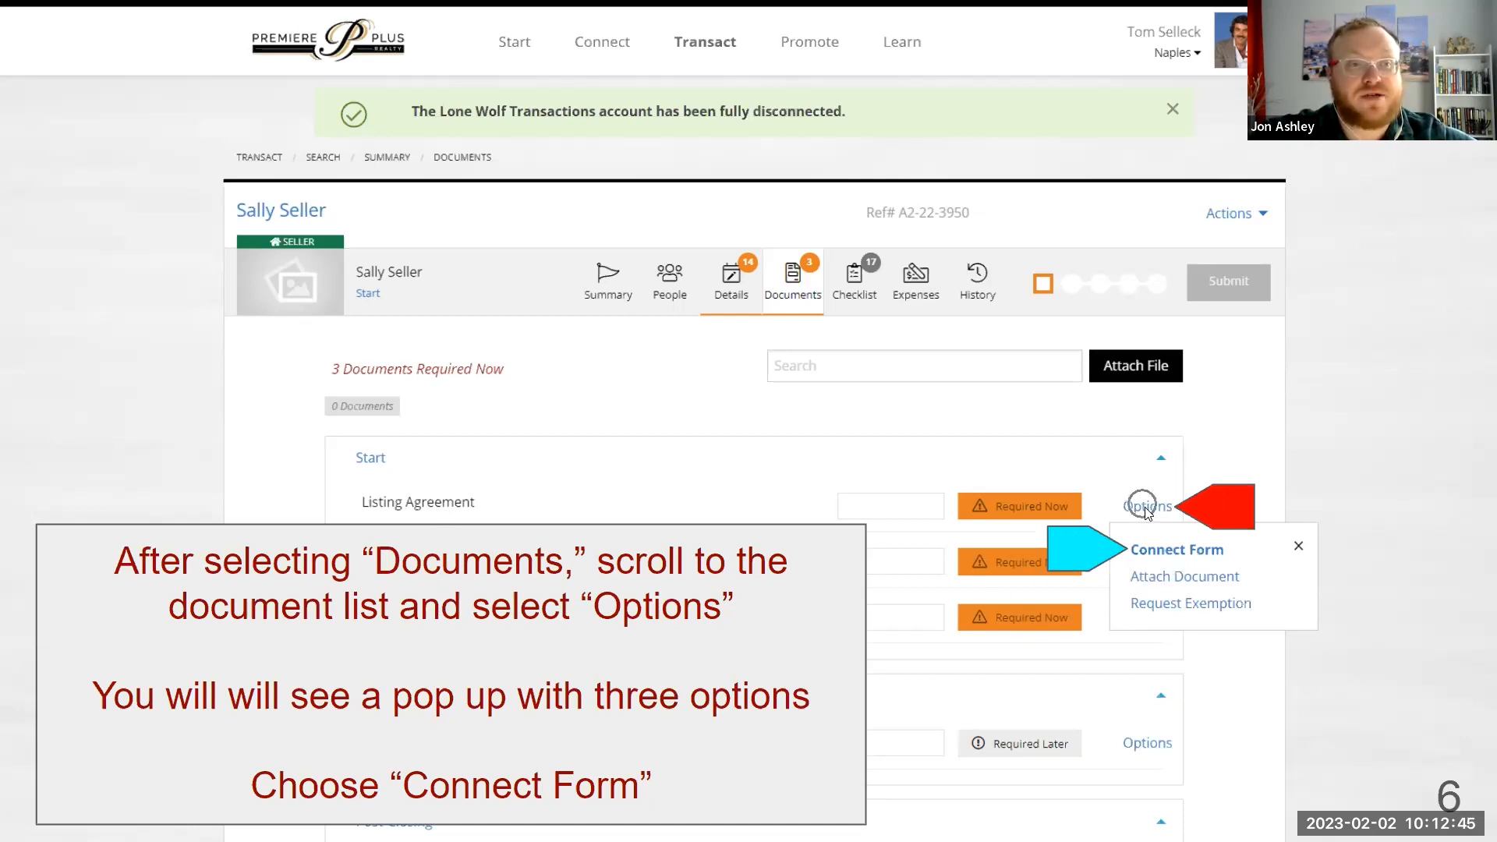
click(1160, 552)
key(ctrl)
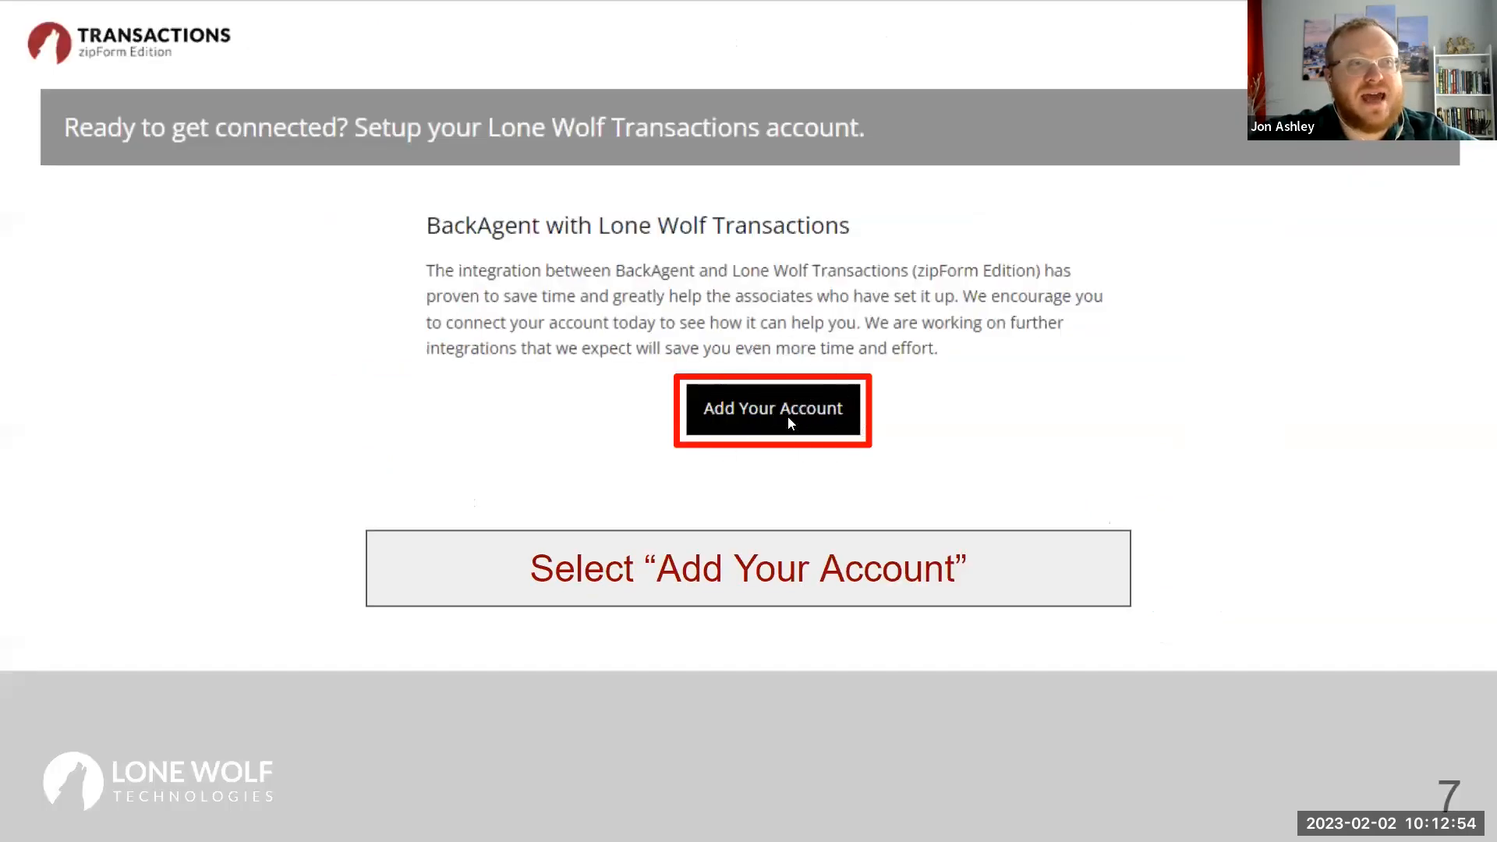
click(942, 422)
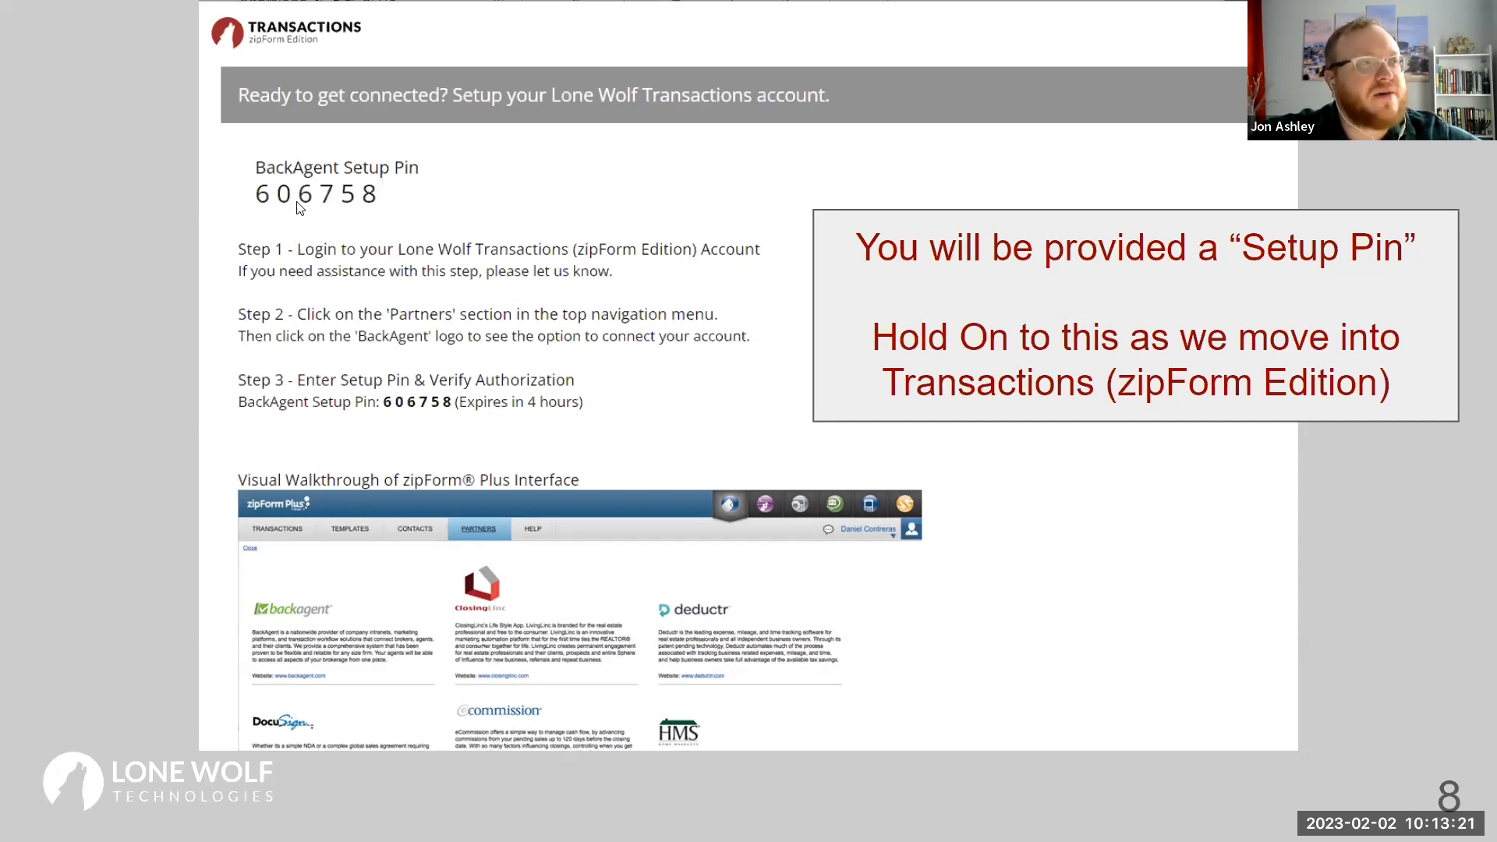
Advance to slide 9 about logging in at zipformplus.com.
key(ctrl)
key(ctrl)
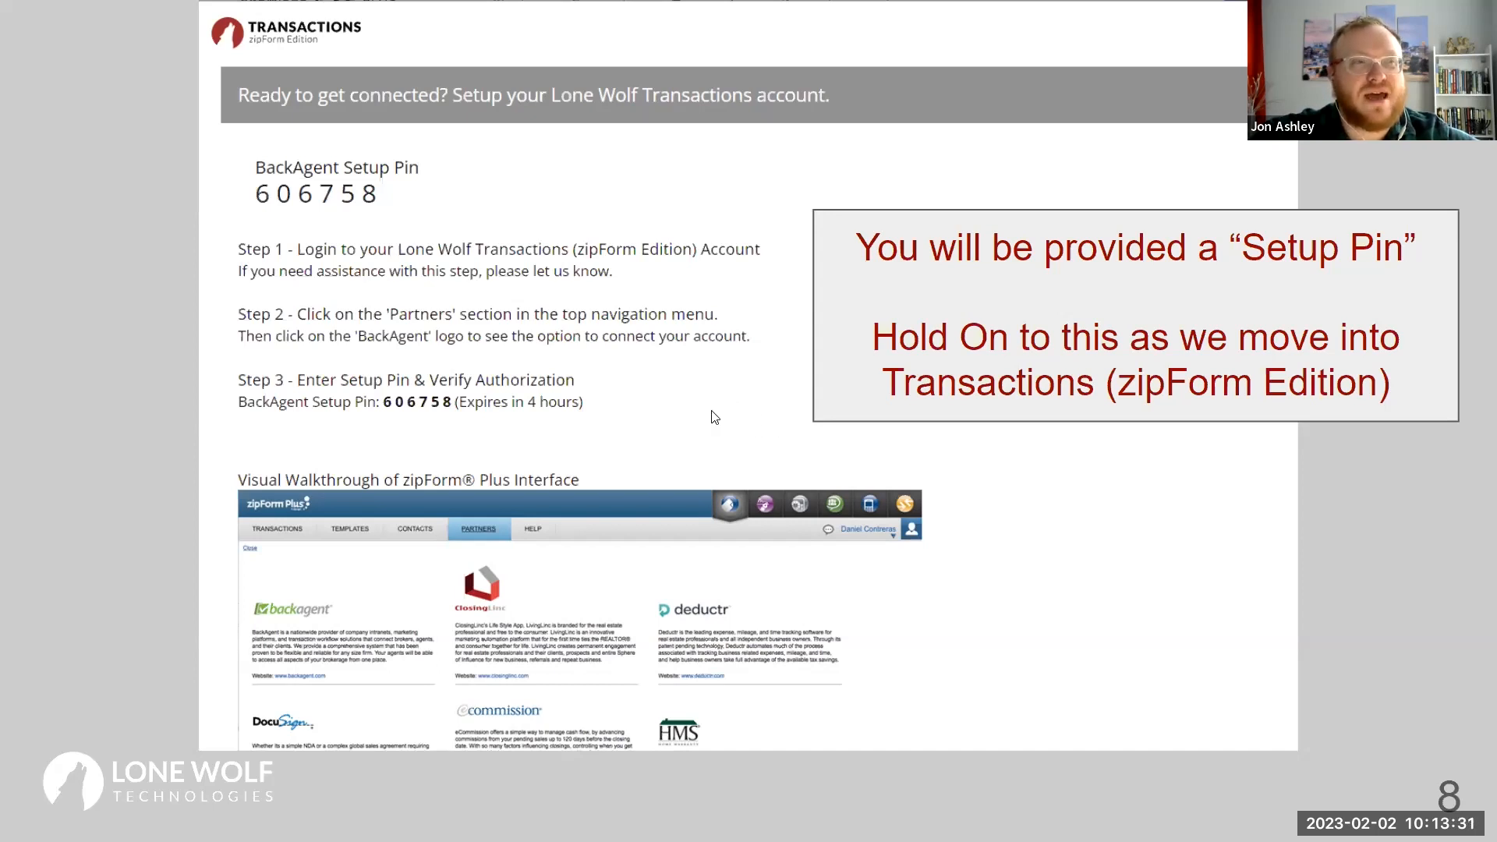
key(Right)
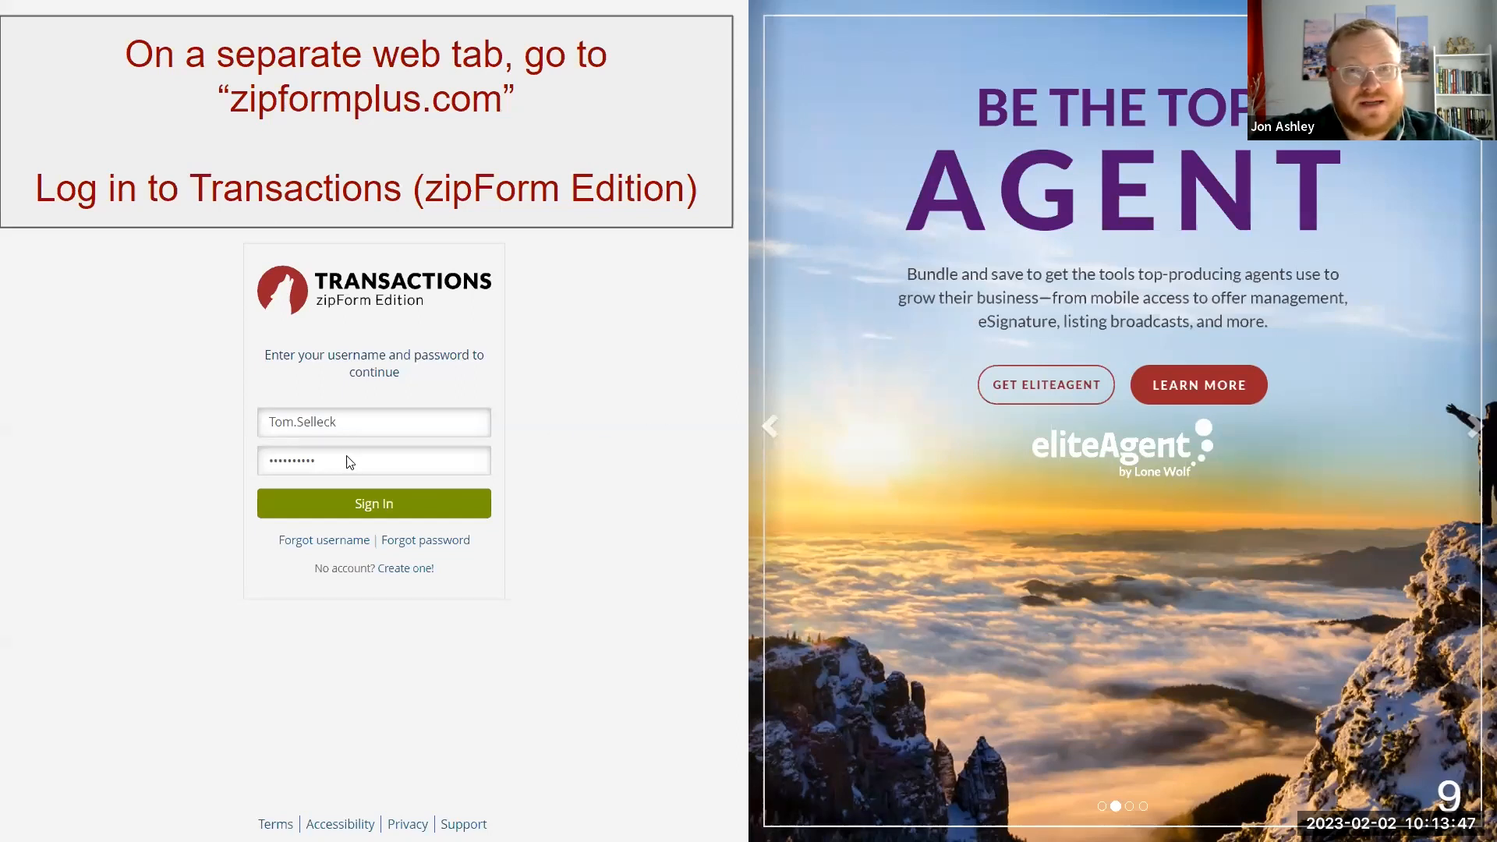
Advance to slide 10, the Transactions page with the Select Partners instruction.
click(406, 541)
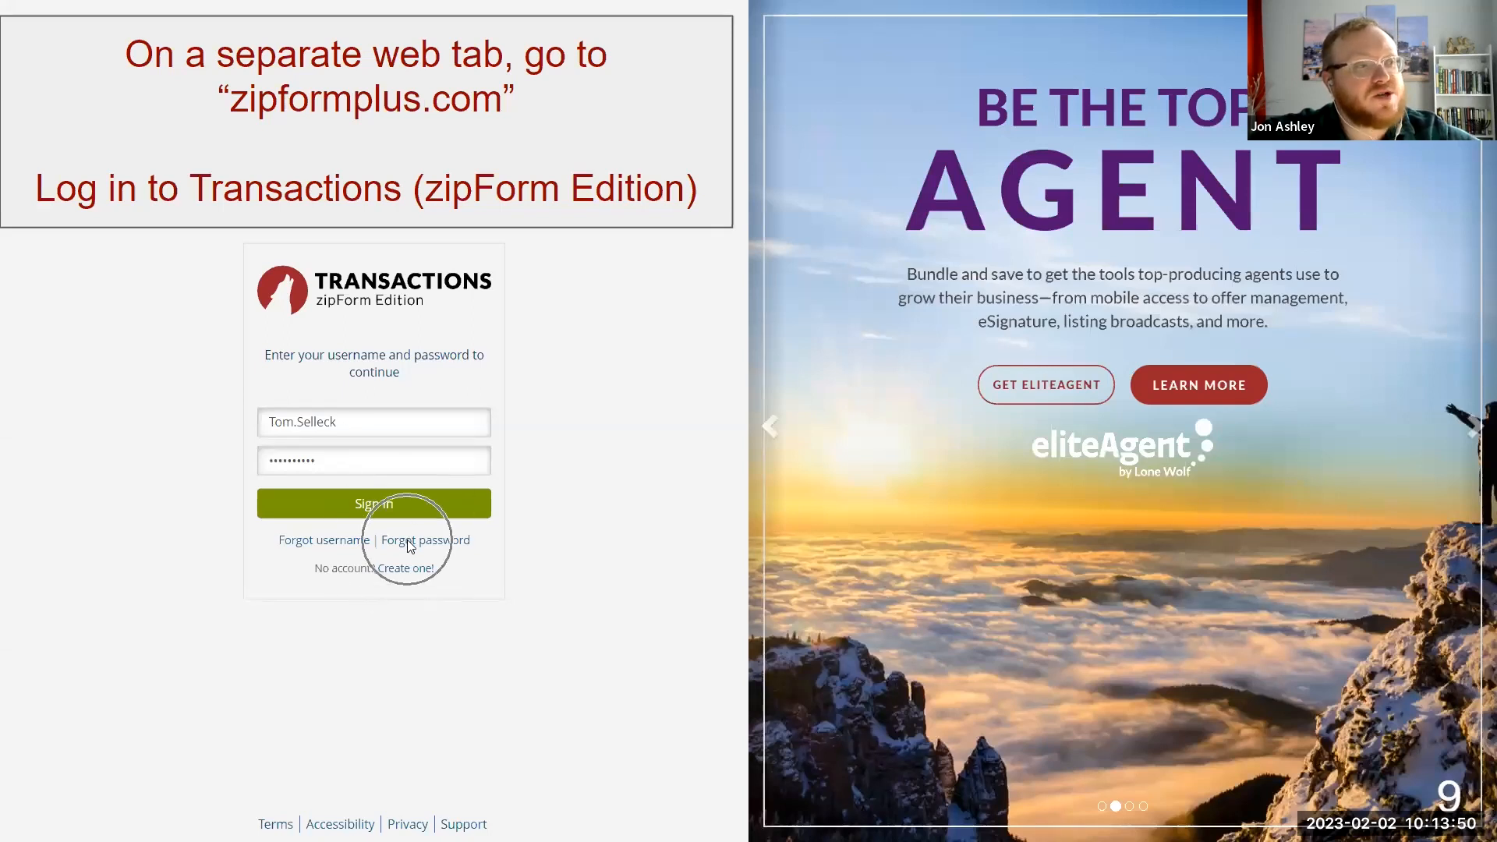
click(340, 548)
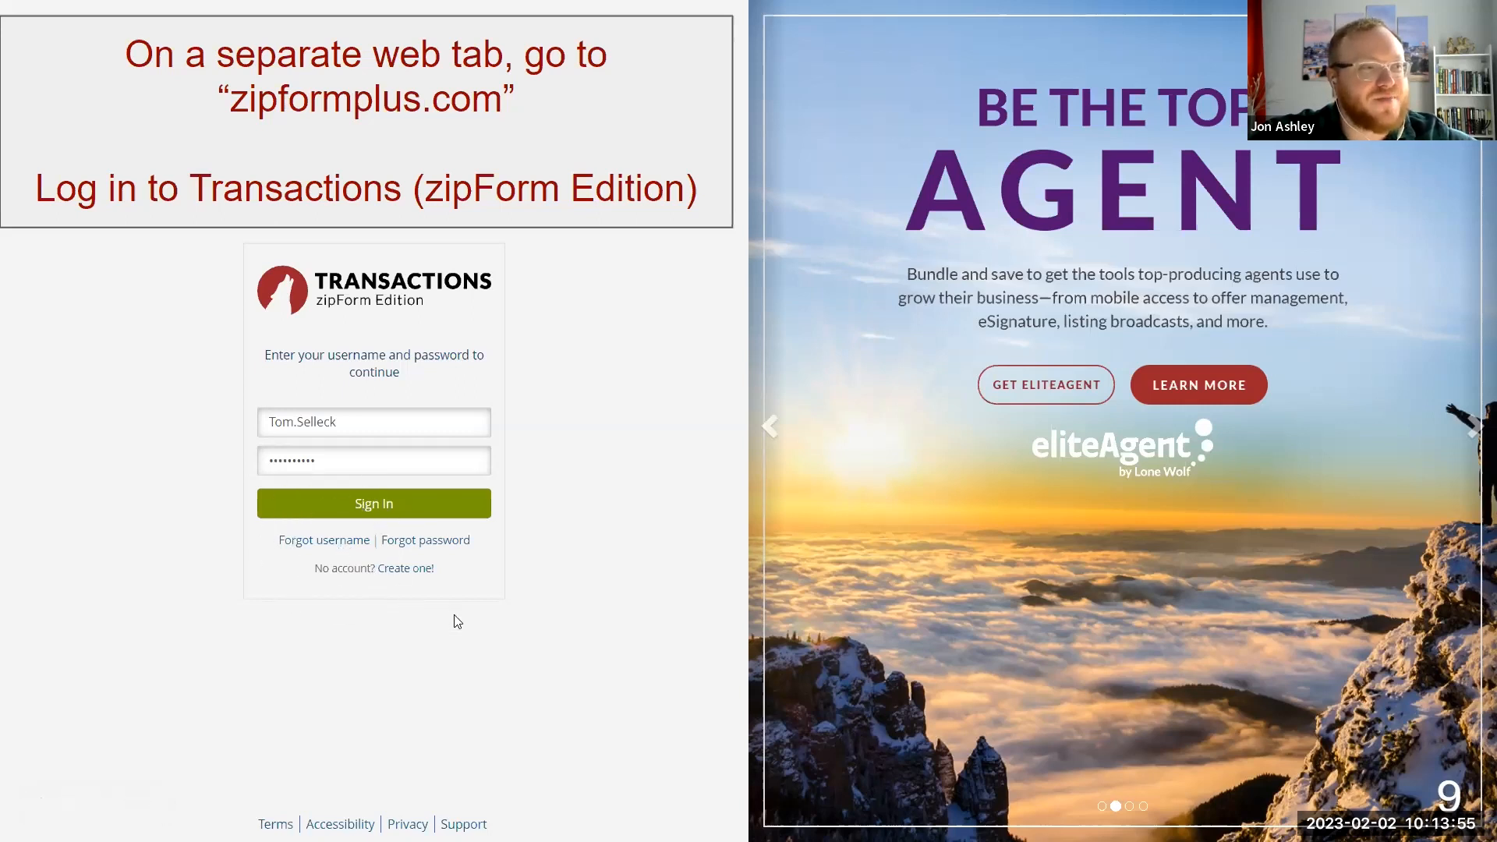
click(430, 546)
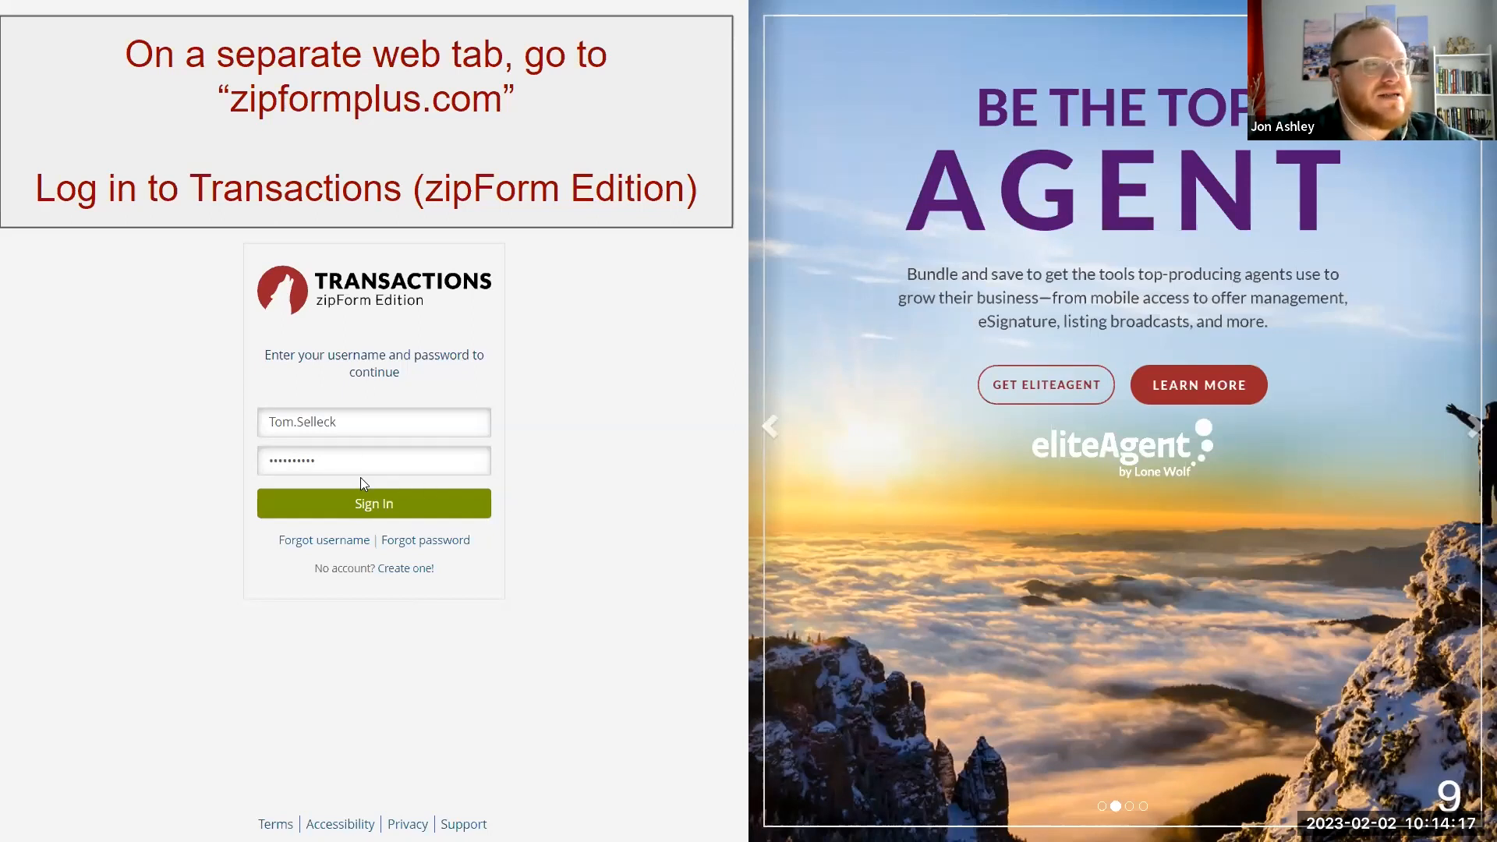
click(562, 540)
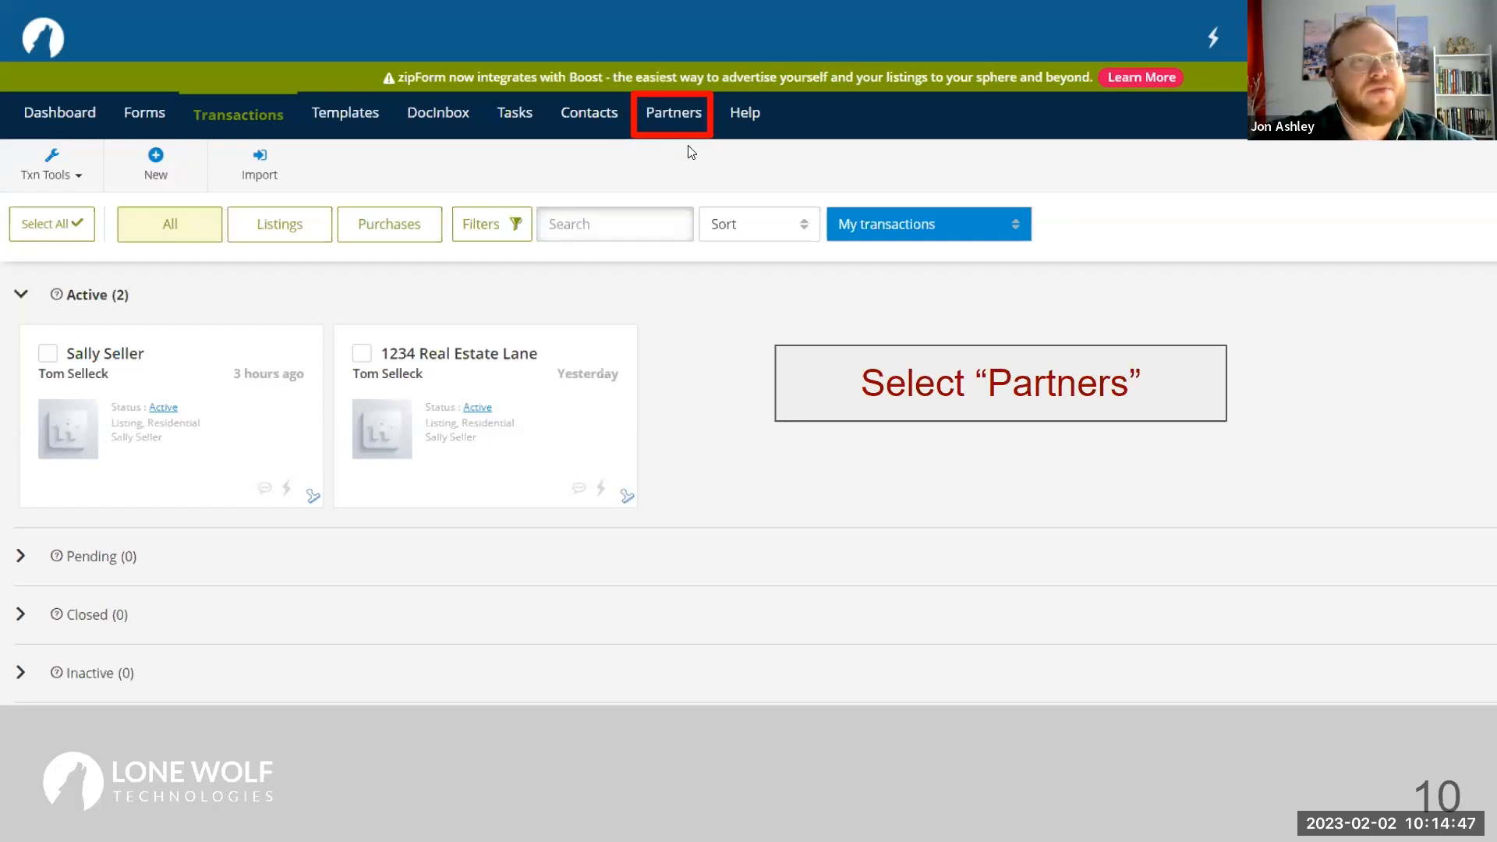
Advance past slide 11 (Link Account on backagent) to slide 12 (Verify & Setup).
click(684, 114)
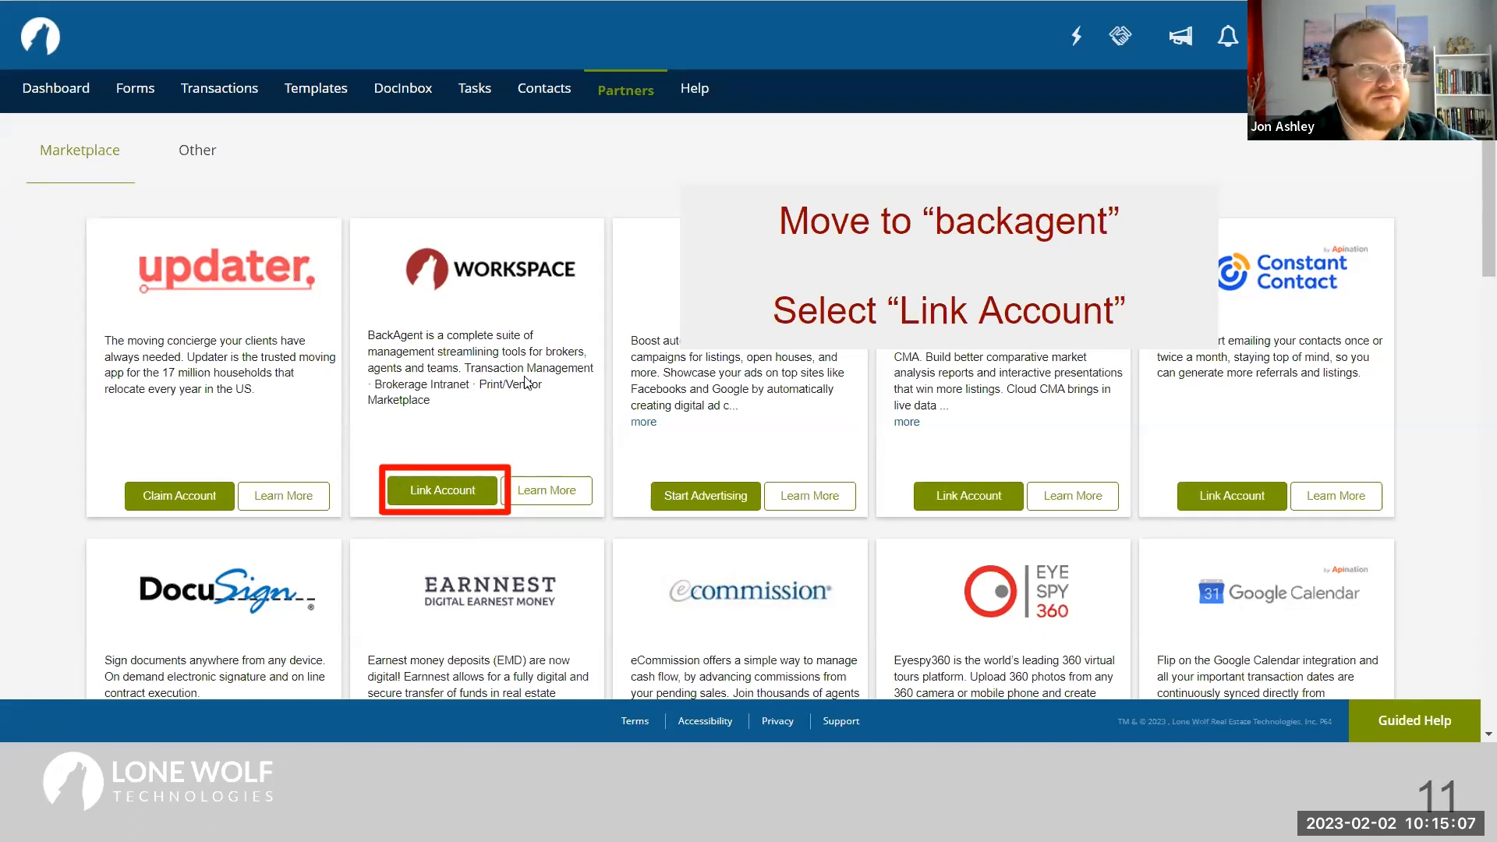
click(580, 480)
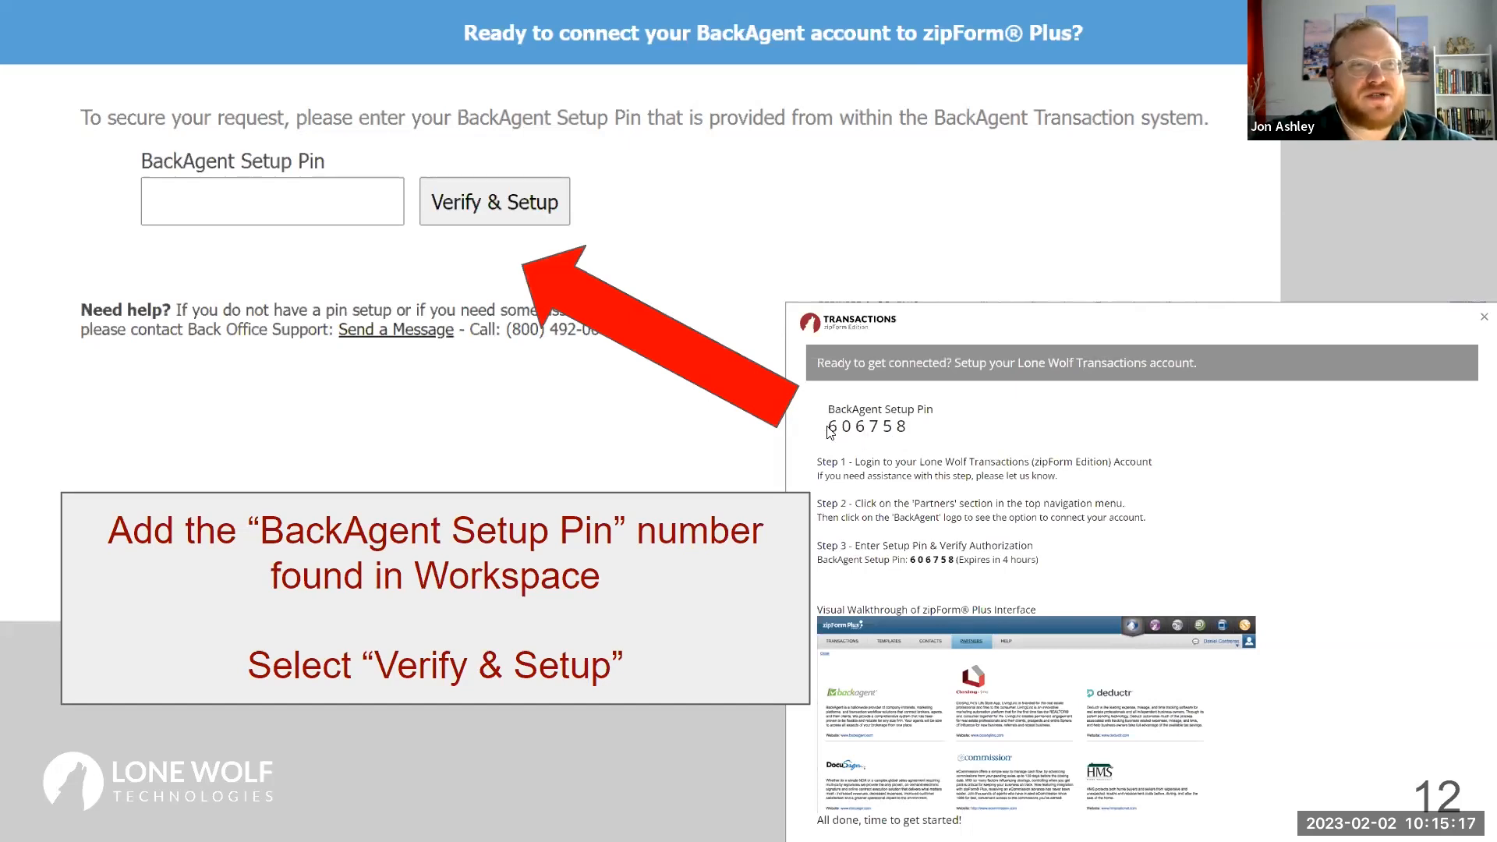
Advance through slides 13 and 14 to the thank-you slide, then switch to the Workspace start page.
click(315, 214)
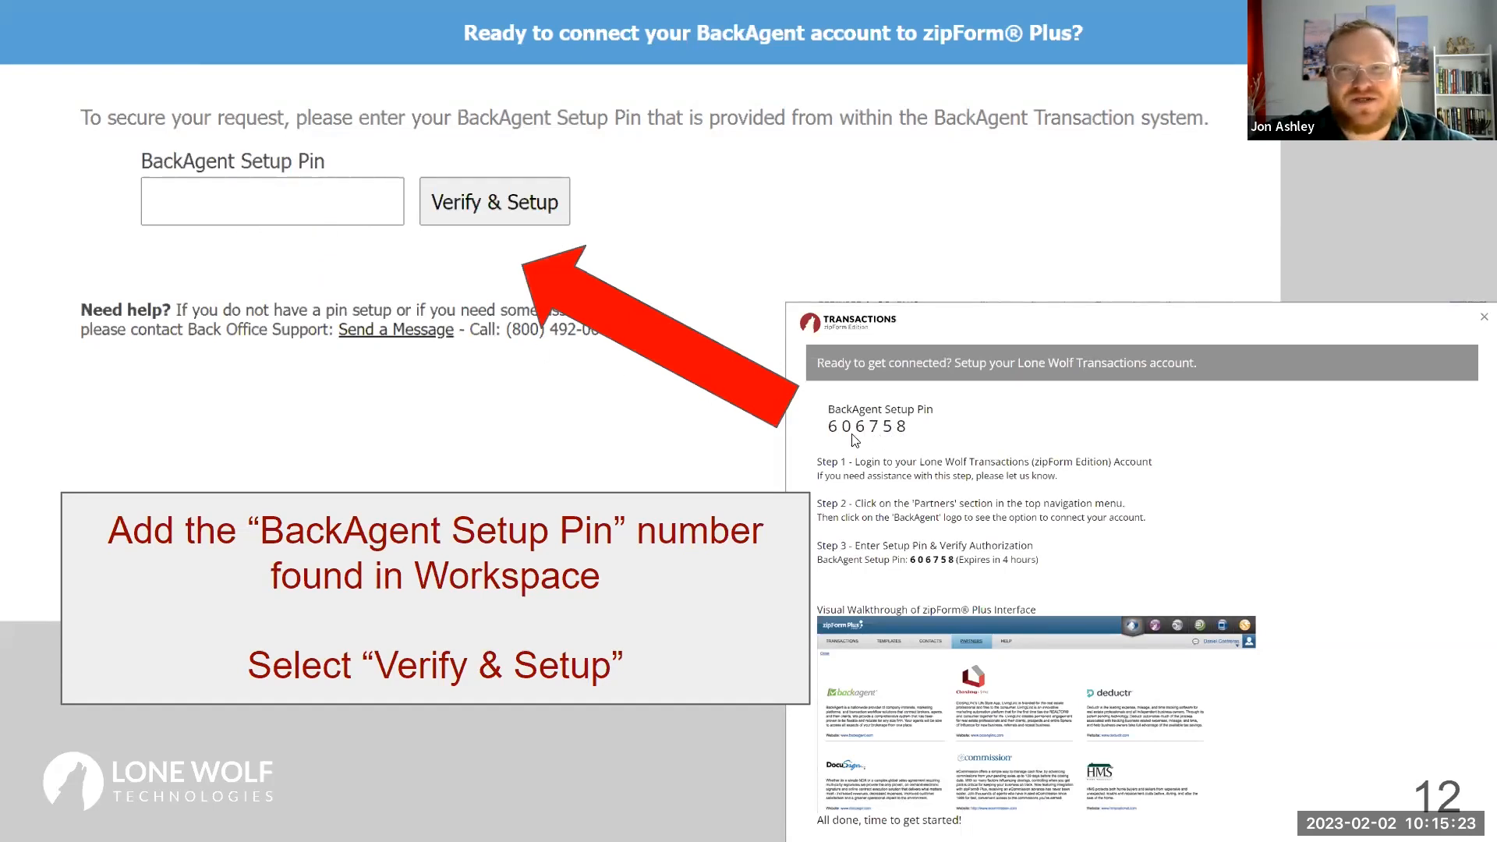
click(544, 215)
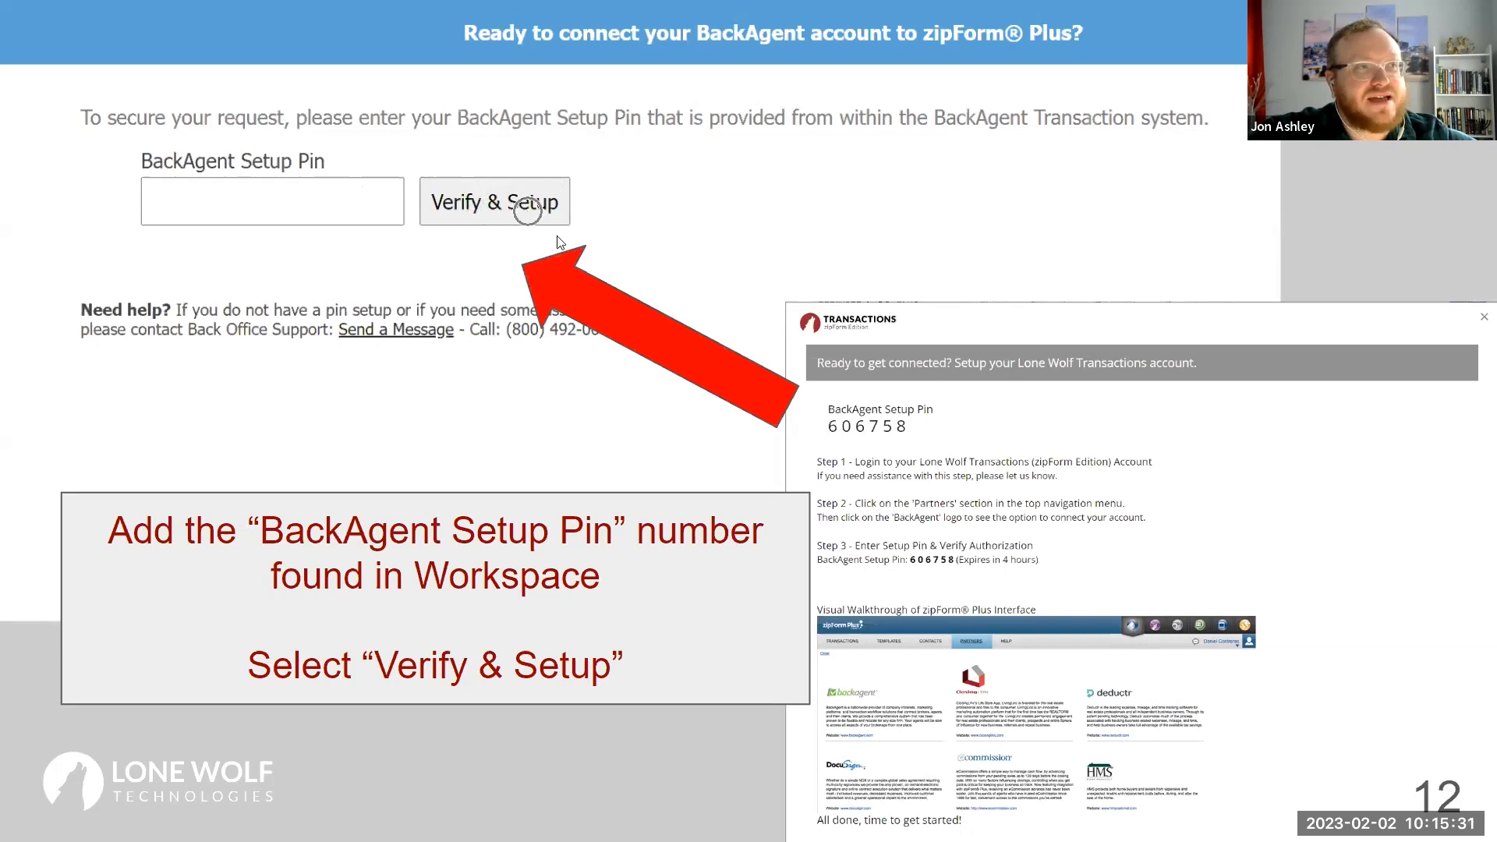
click(618, 454)
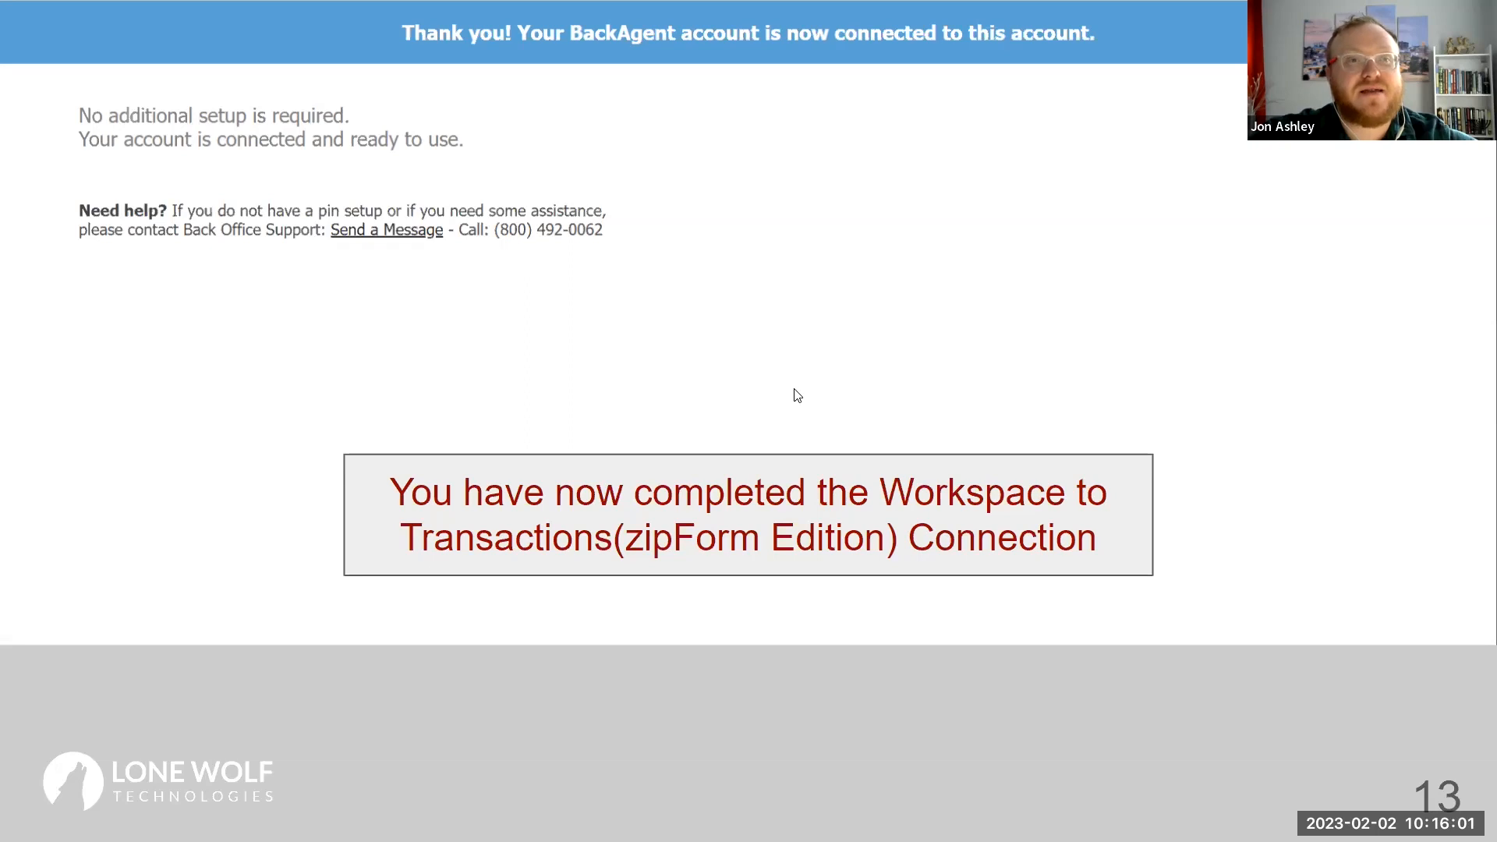
click(849, 521)
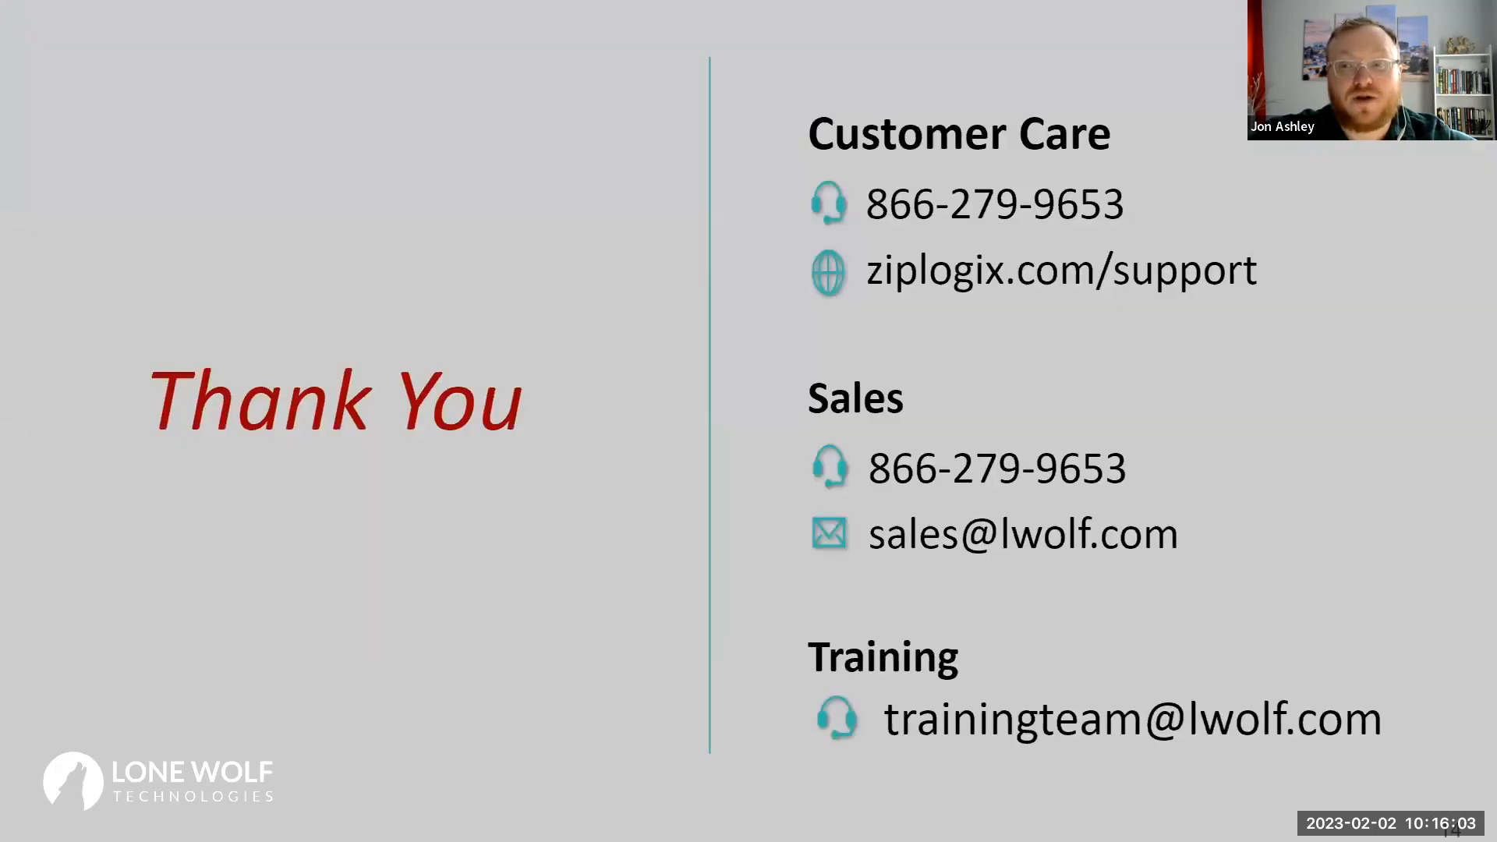
key(alt+Tab)
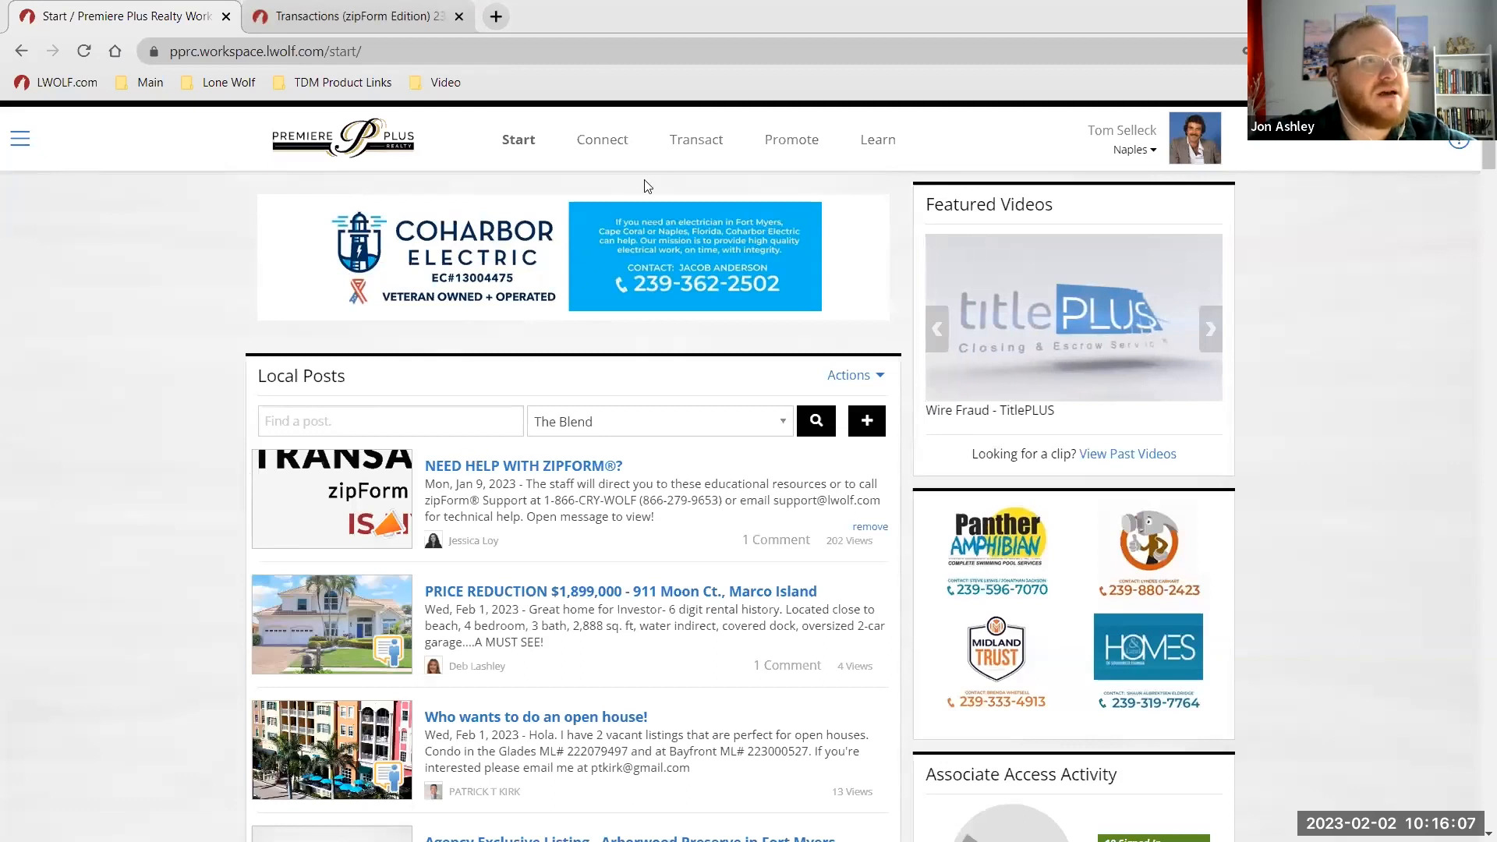
Open the 1234 Real Estate Lane transaction from the three active transactions in Transact.
click(714, 147)
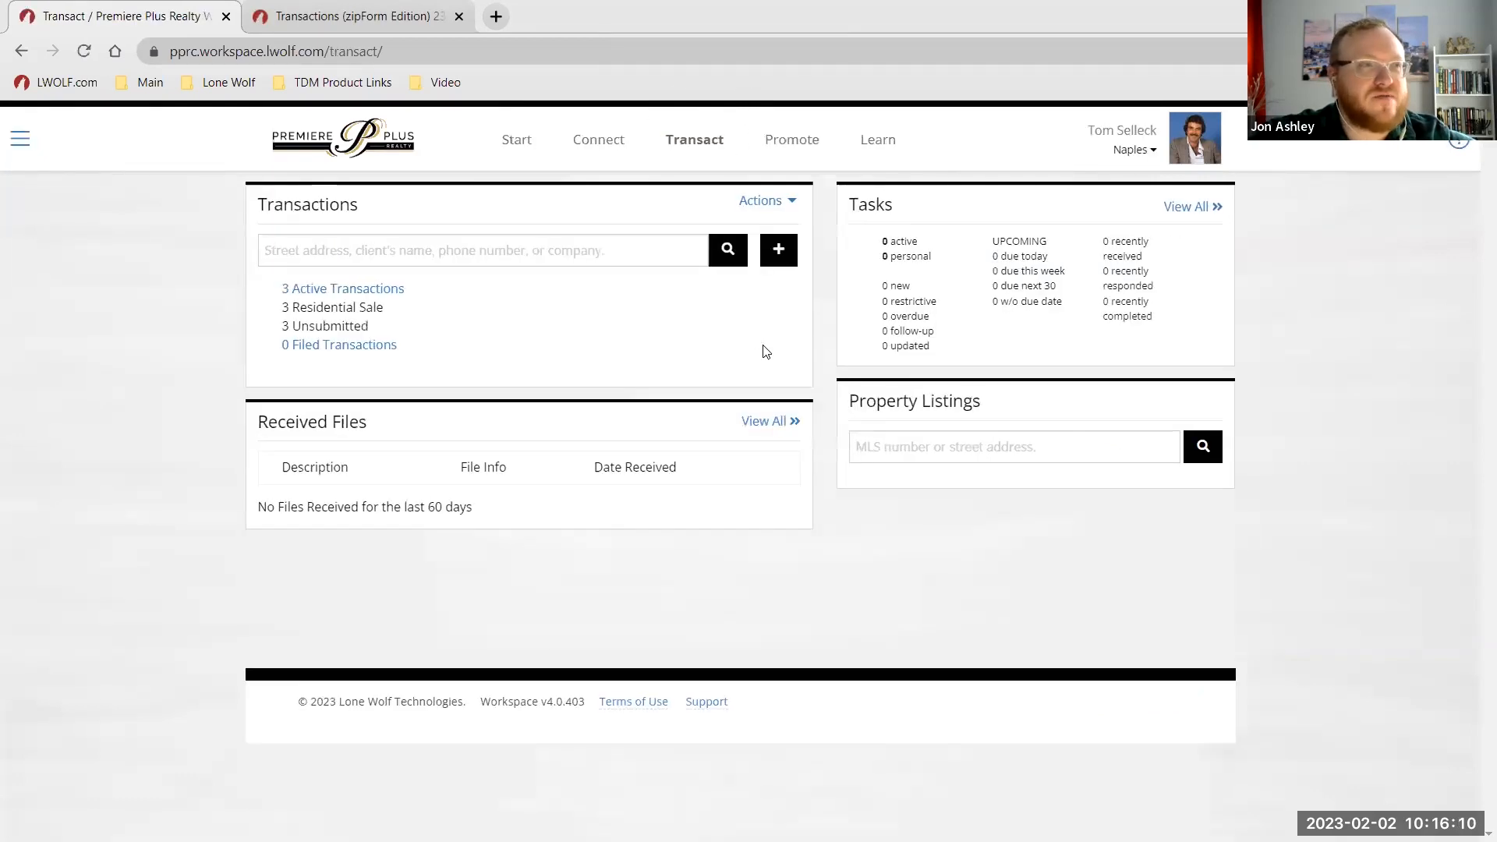
click(703, 148)
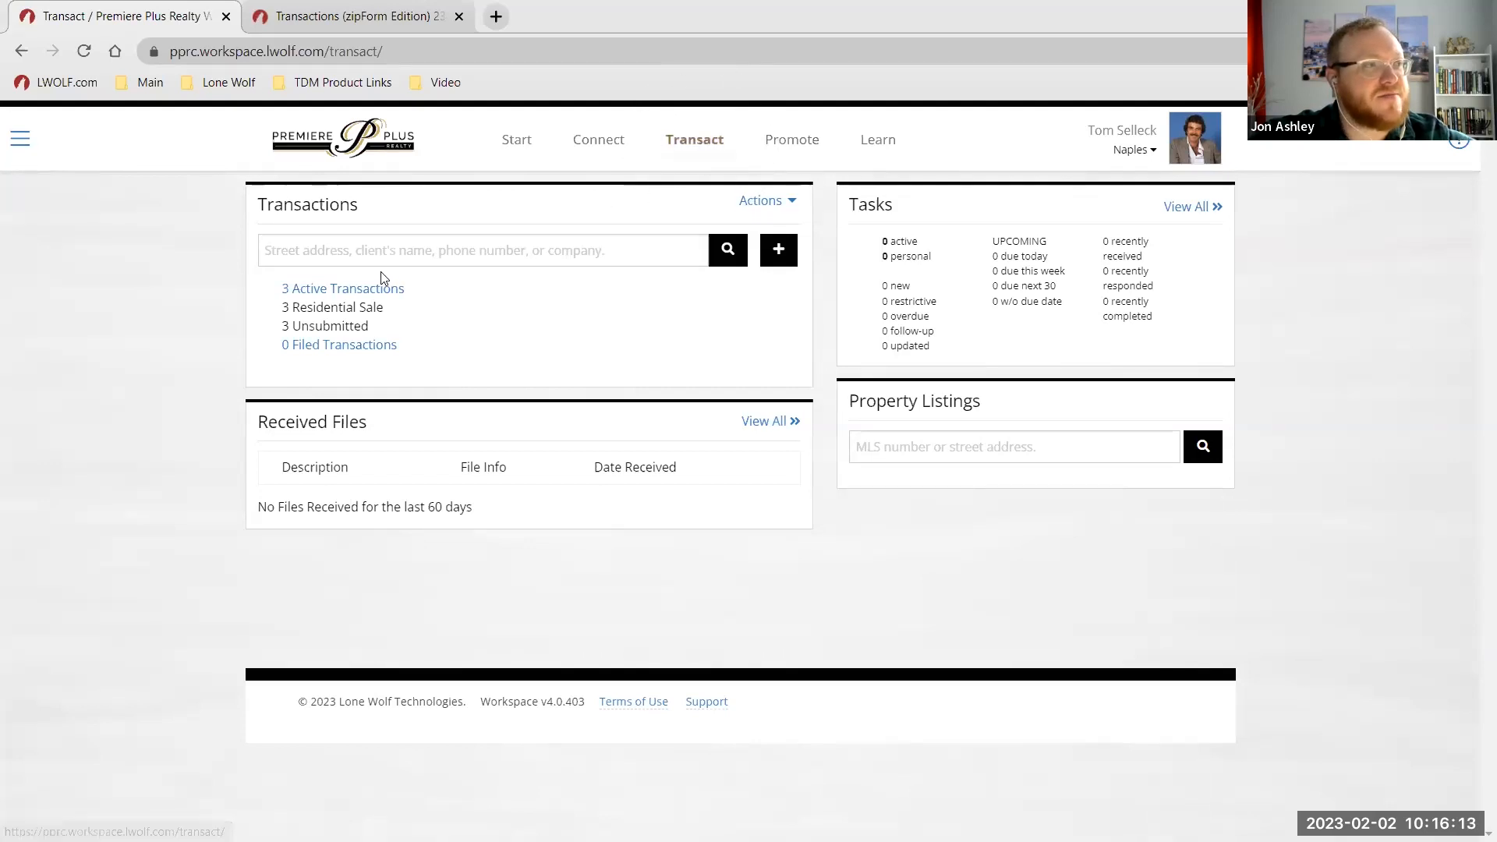
click(320, 291)
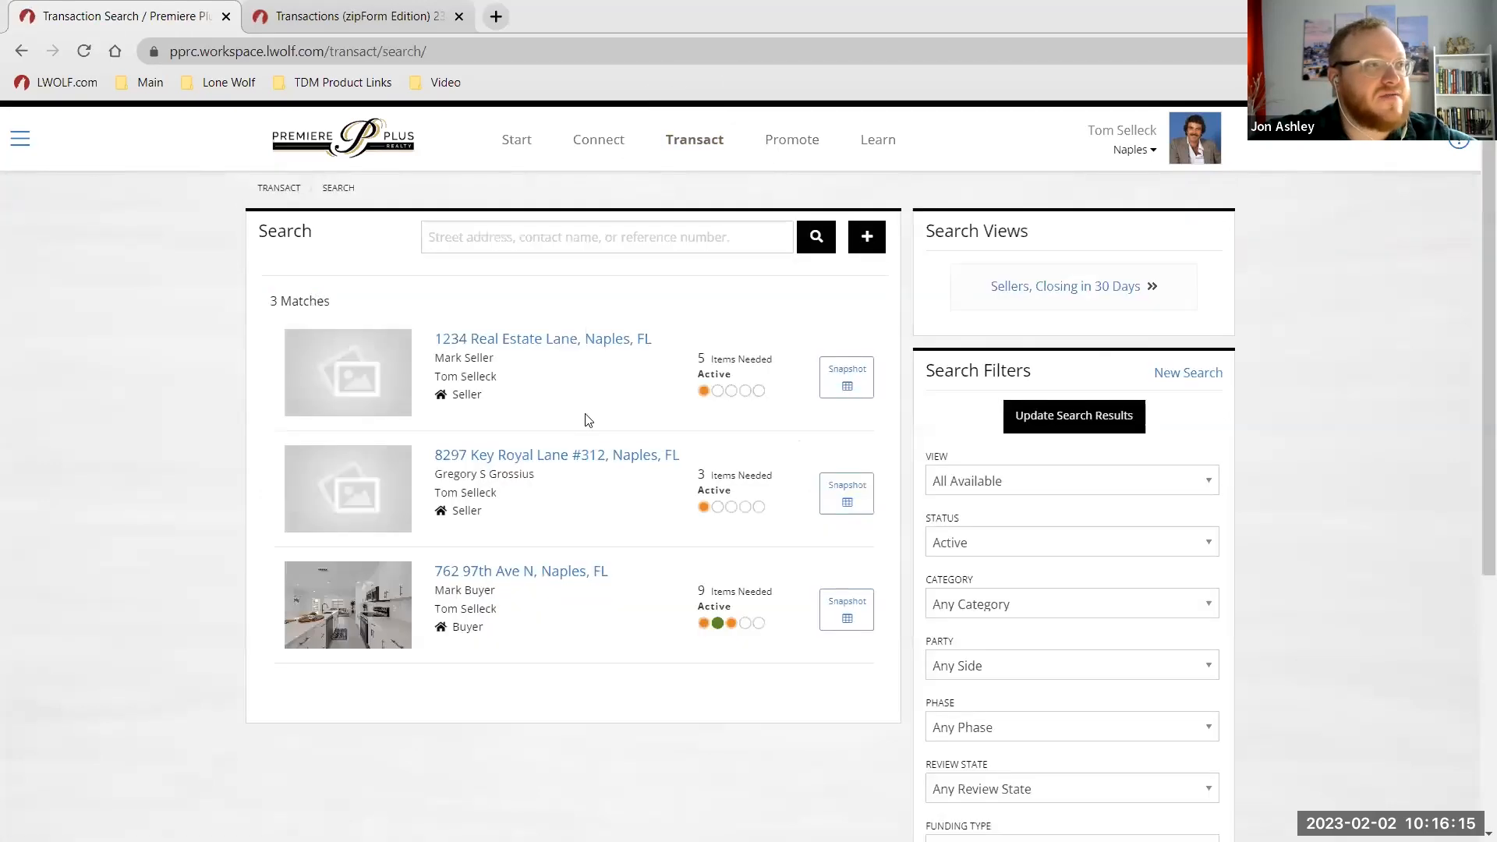
click(531, 346)
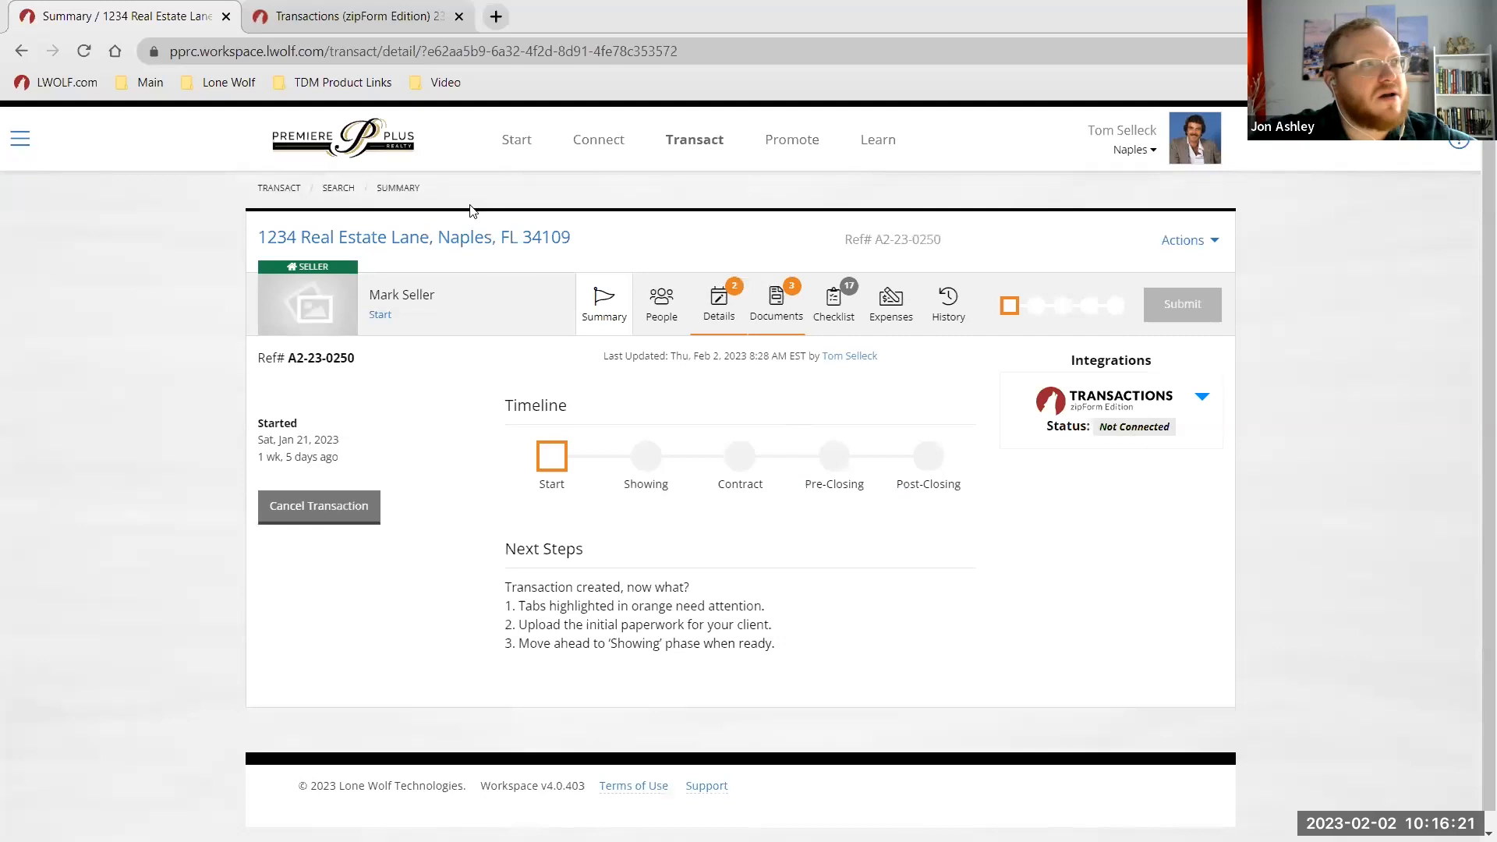
click(693, 141)
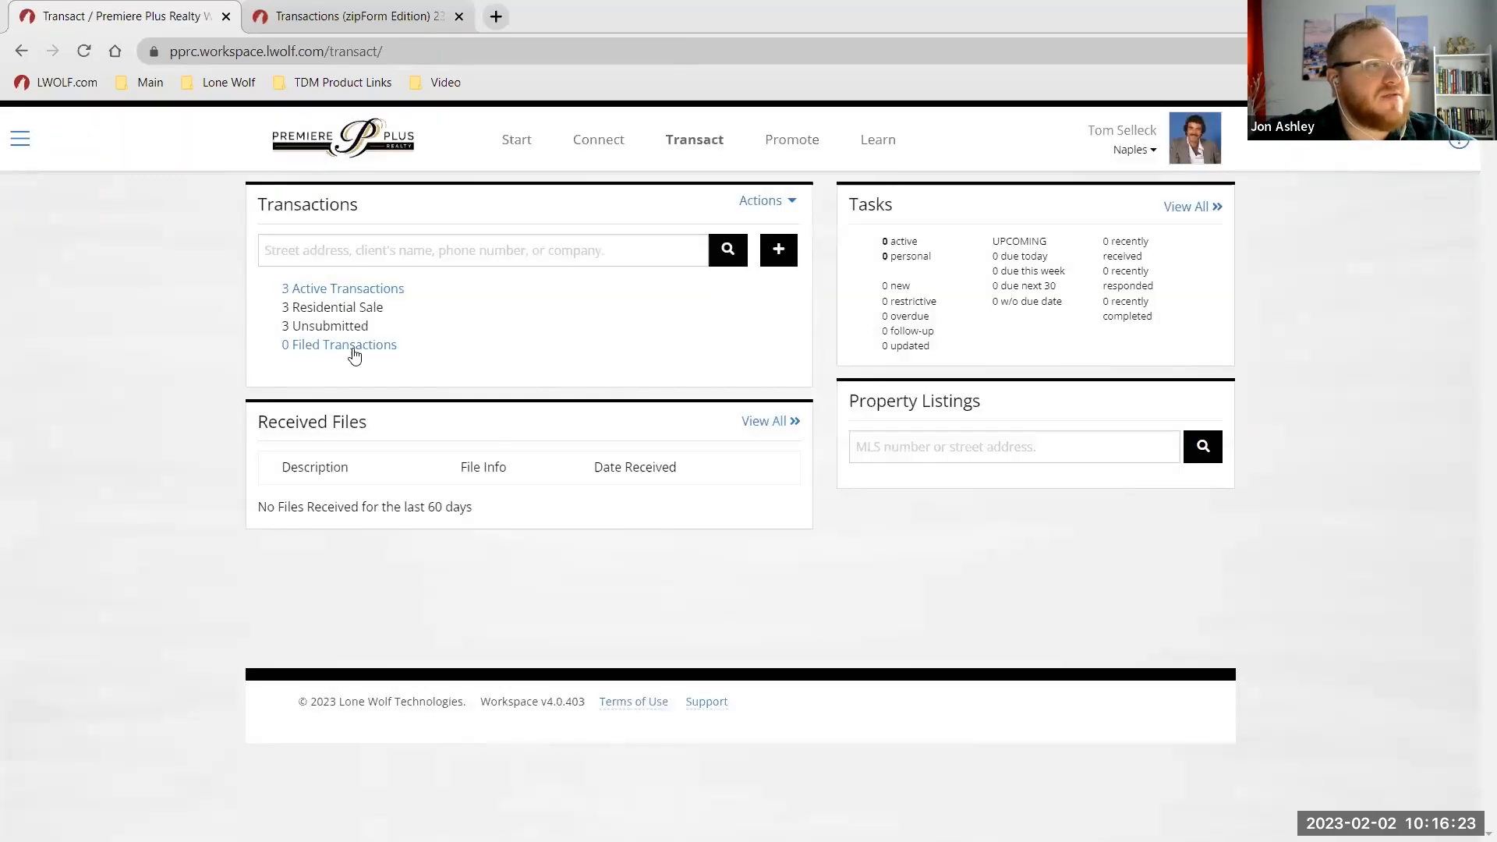
click(348, 290)
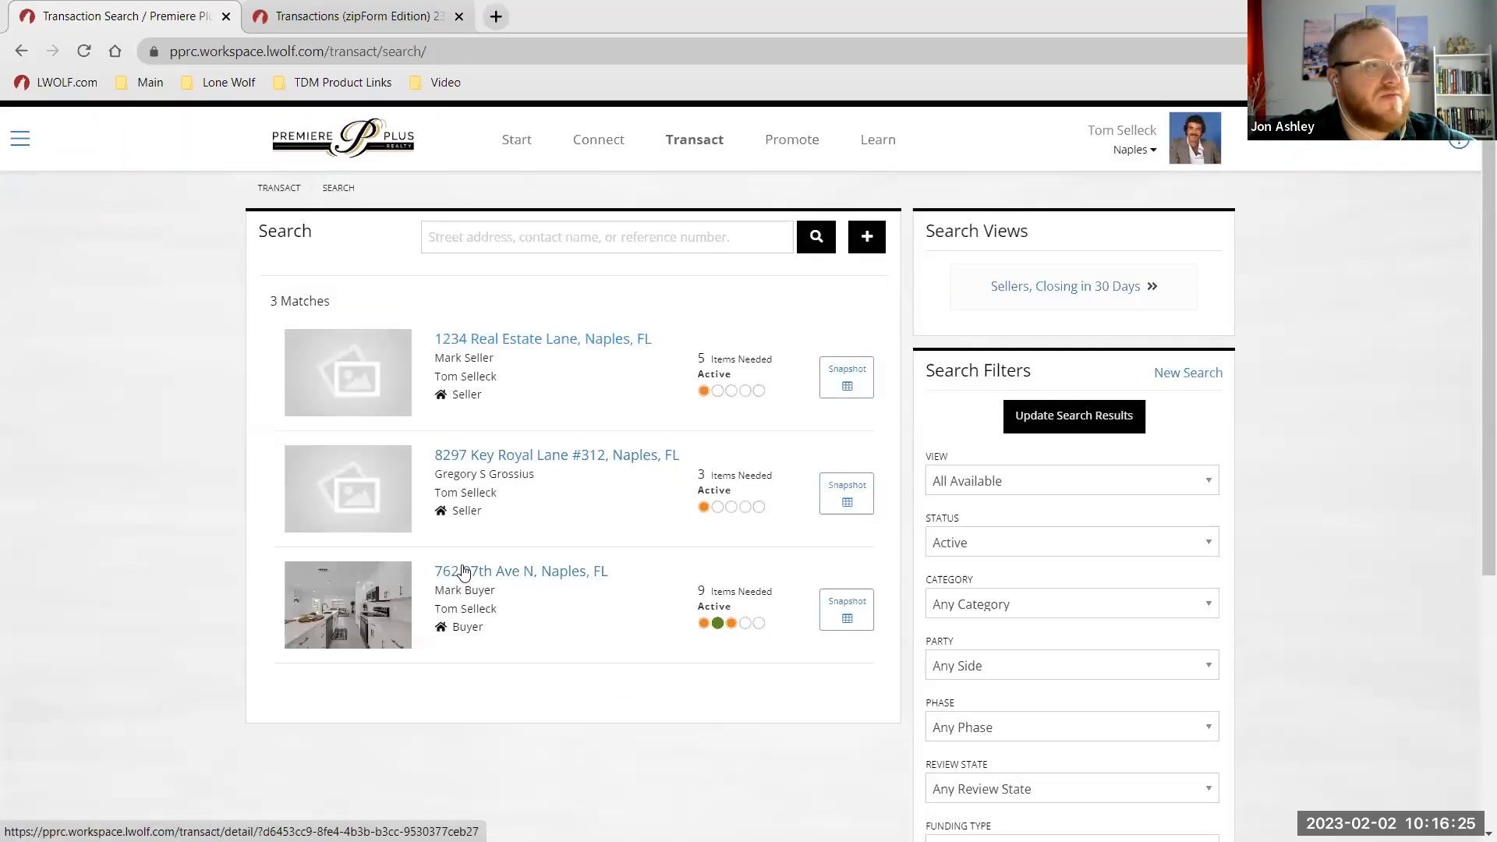
scroll(556, 546, down, 2)
scroll(550, 538, up, 2)
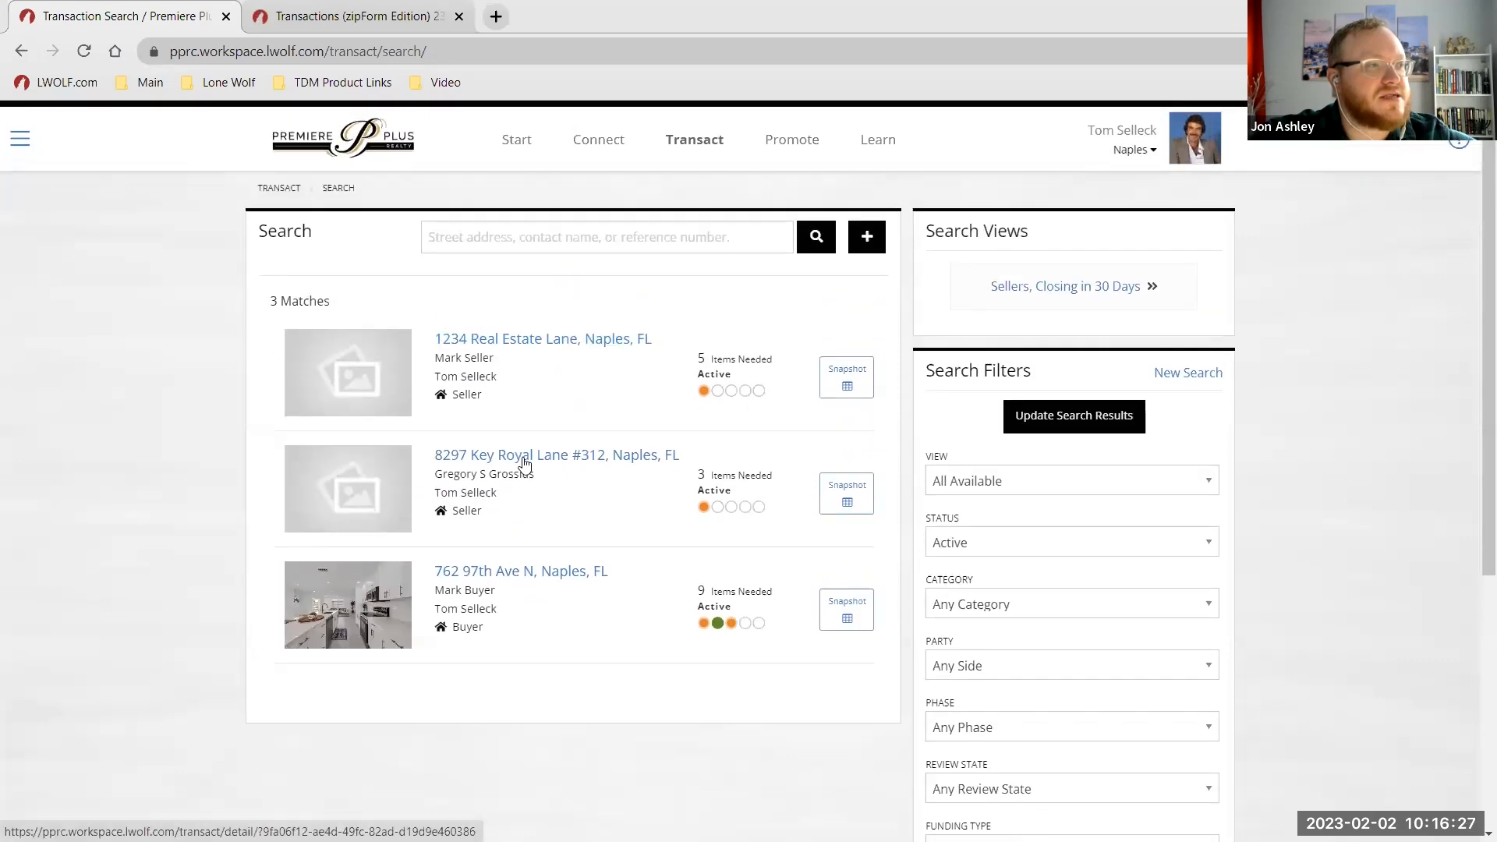
click(524, 462)
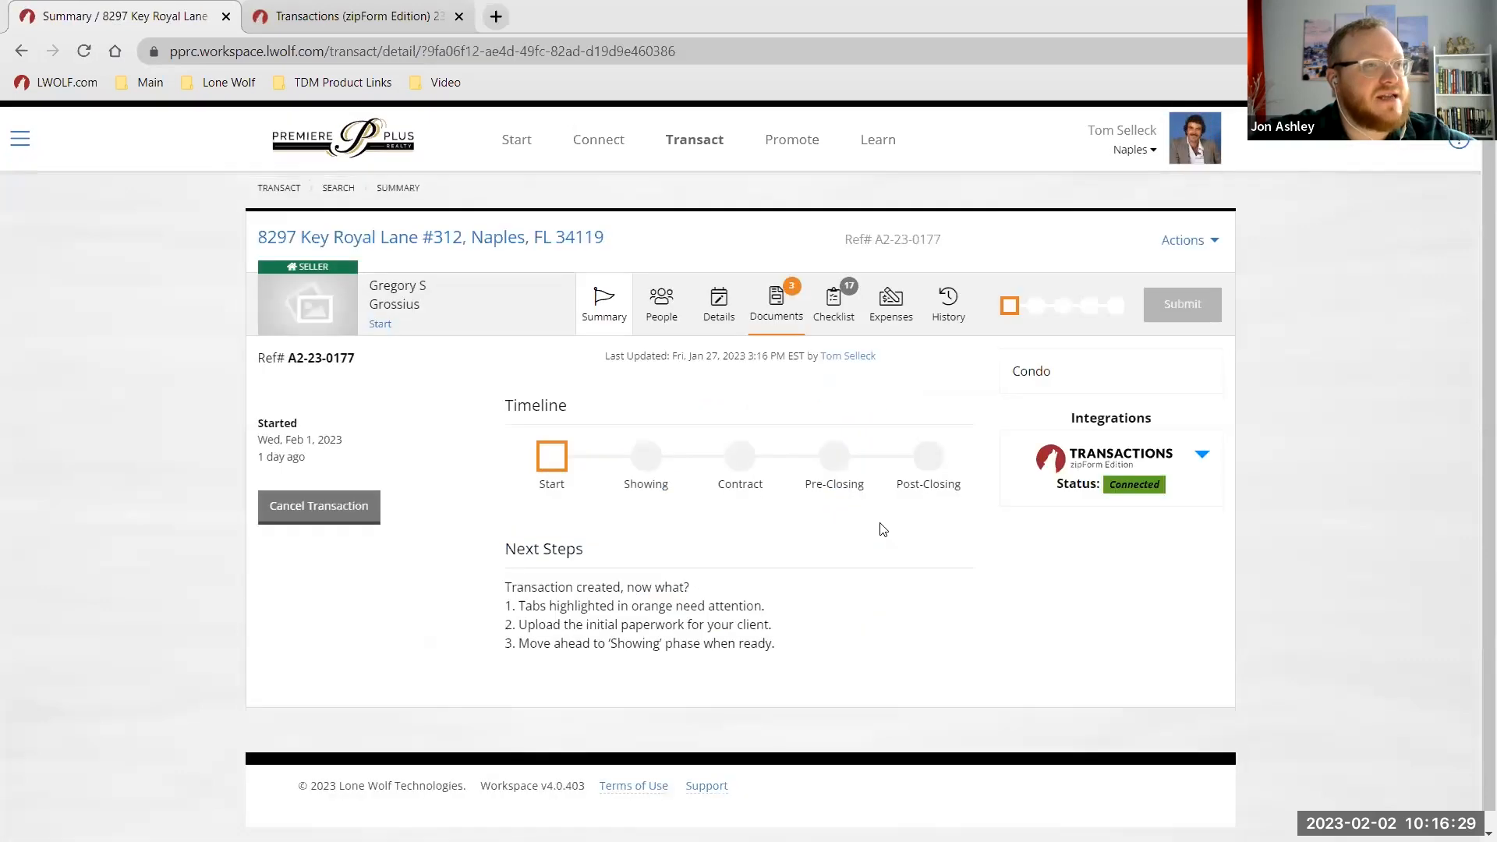
click(1148, 488)
click(1146, 486)
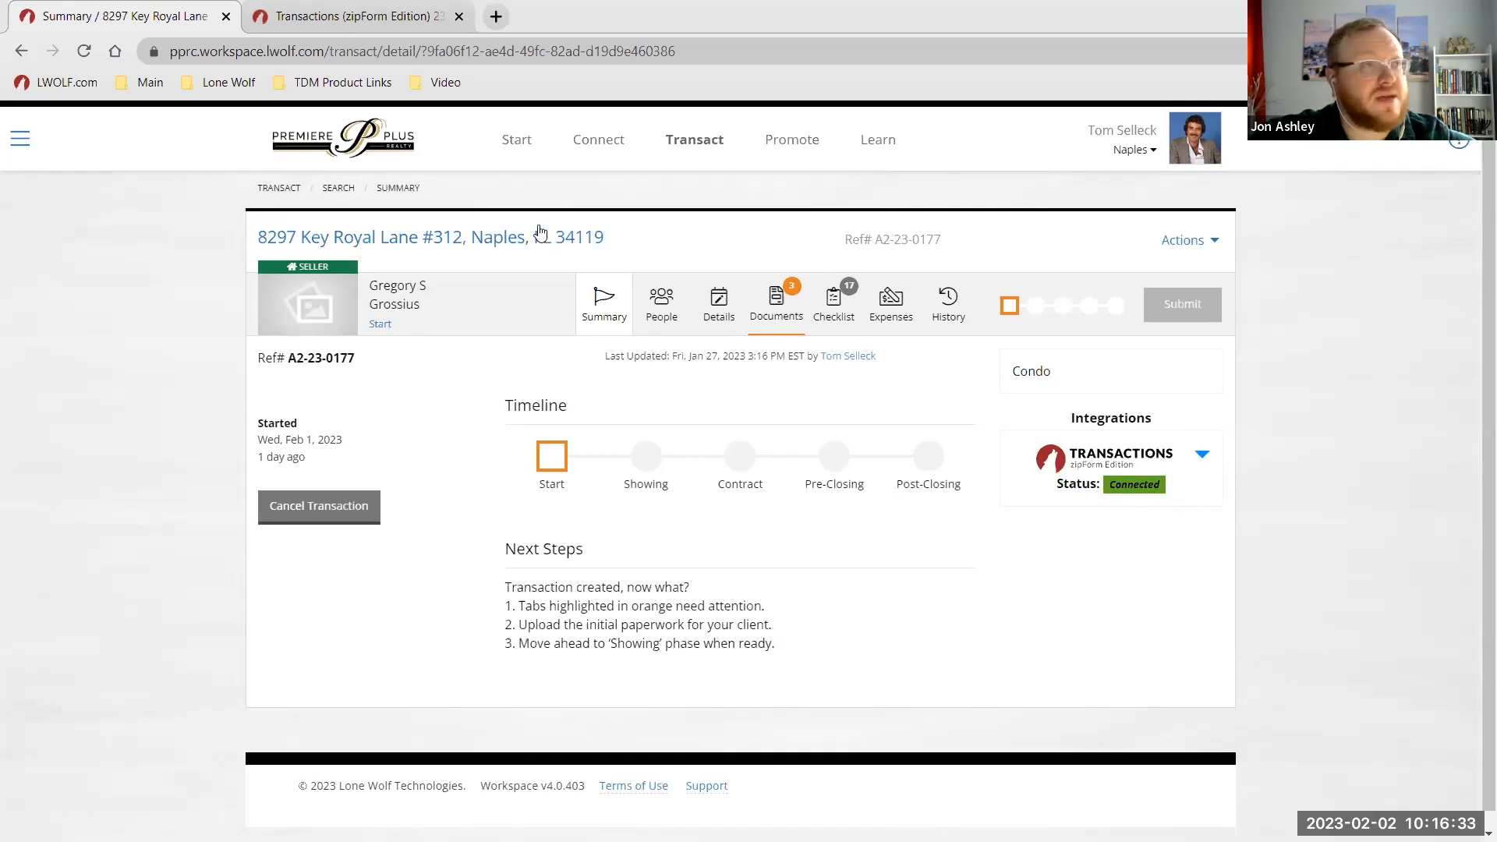
click(694, 144)
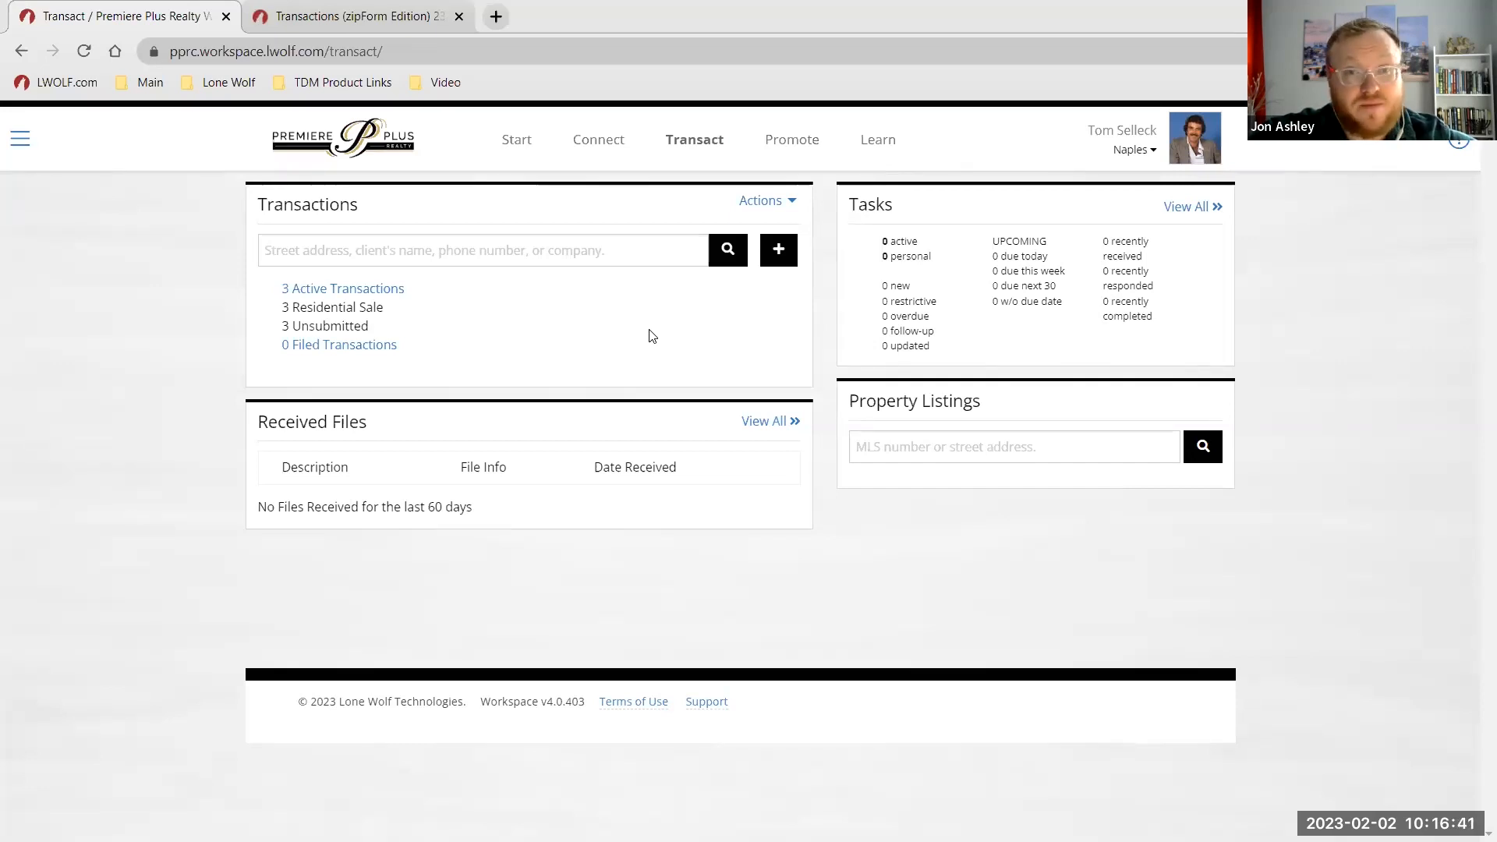
click(356, 291)
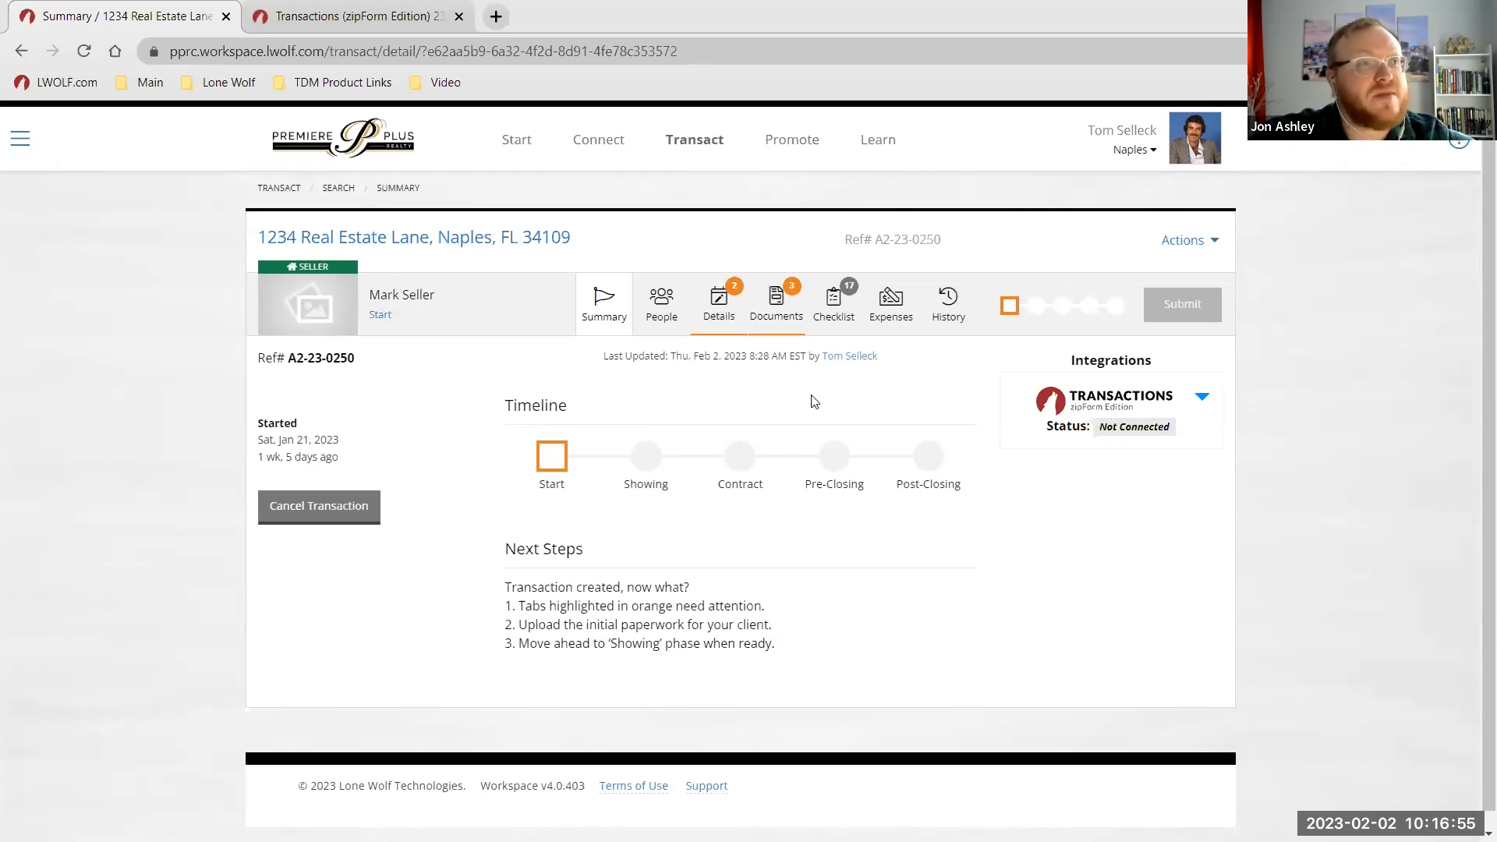
Open the transaction's Documents page and show the Listing Agreement's Create Form, Attach Document and Request Exemption choices.
click(770, 300)
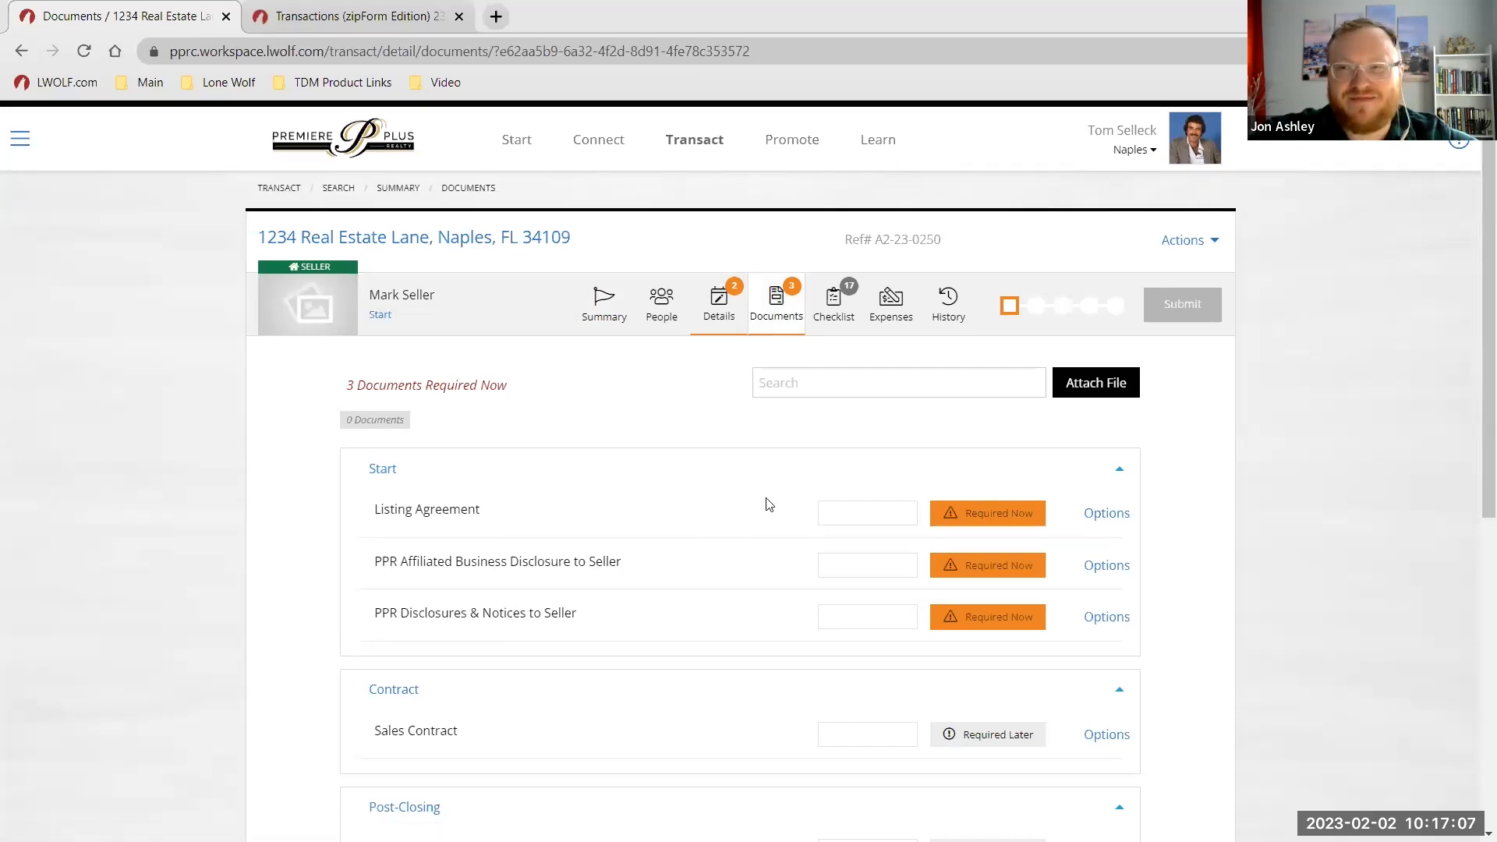
scroll(749, 516, down, 1)
scroll(749, 514, up, 1)
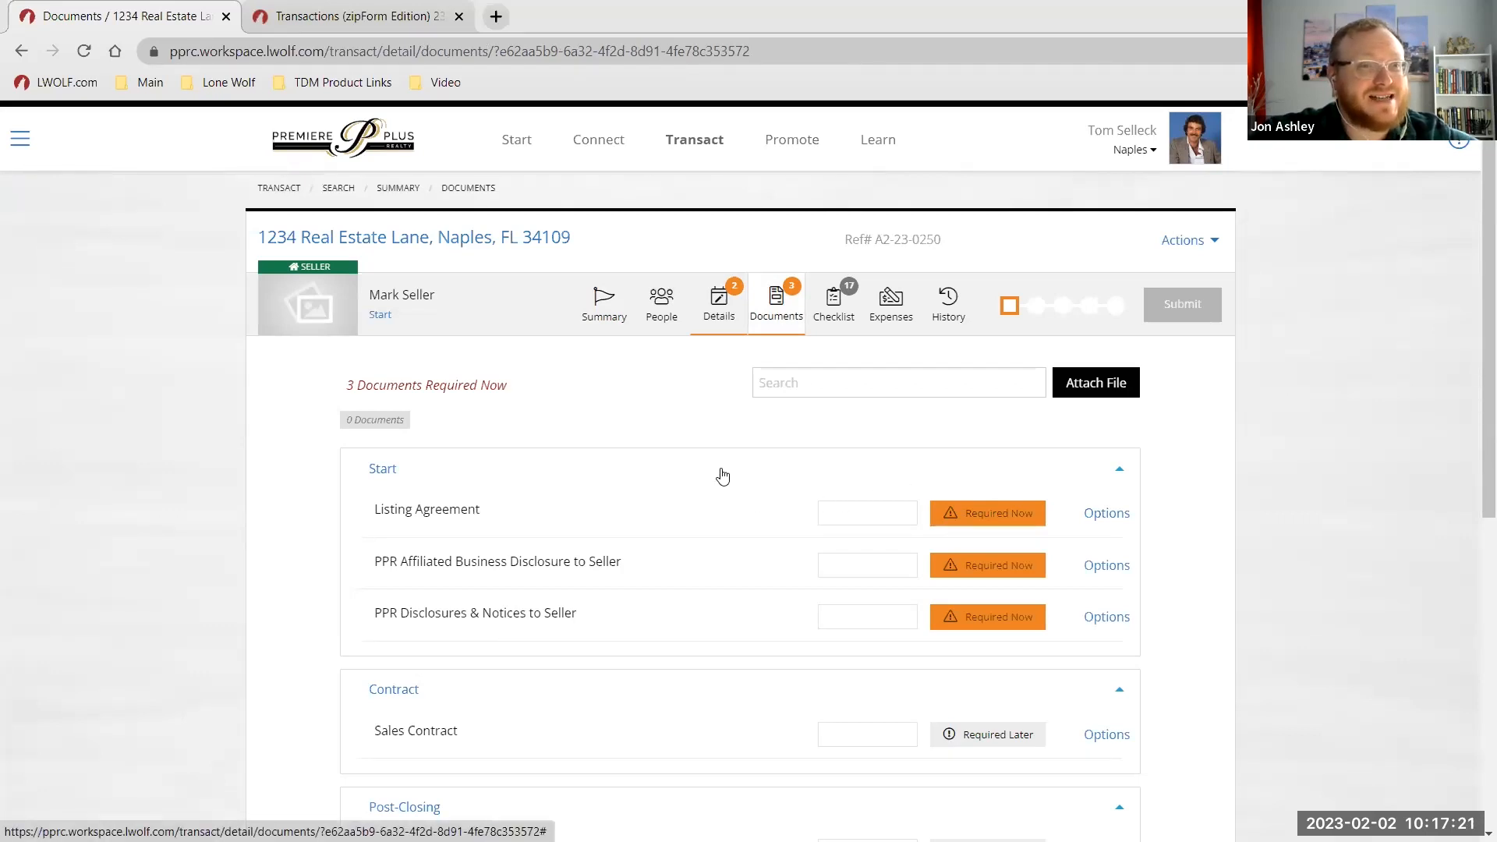
click(780, 300)
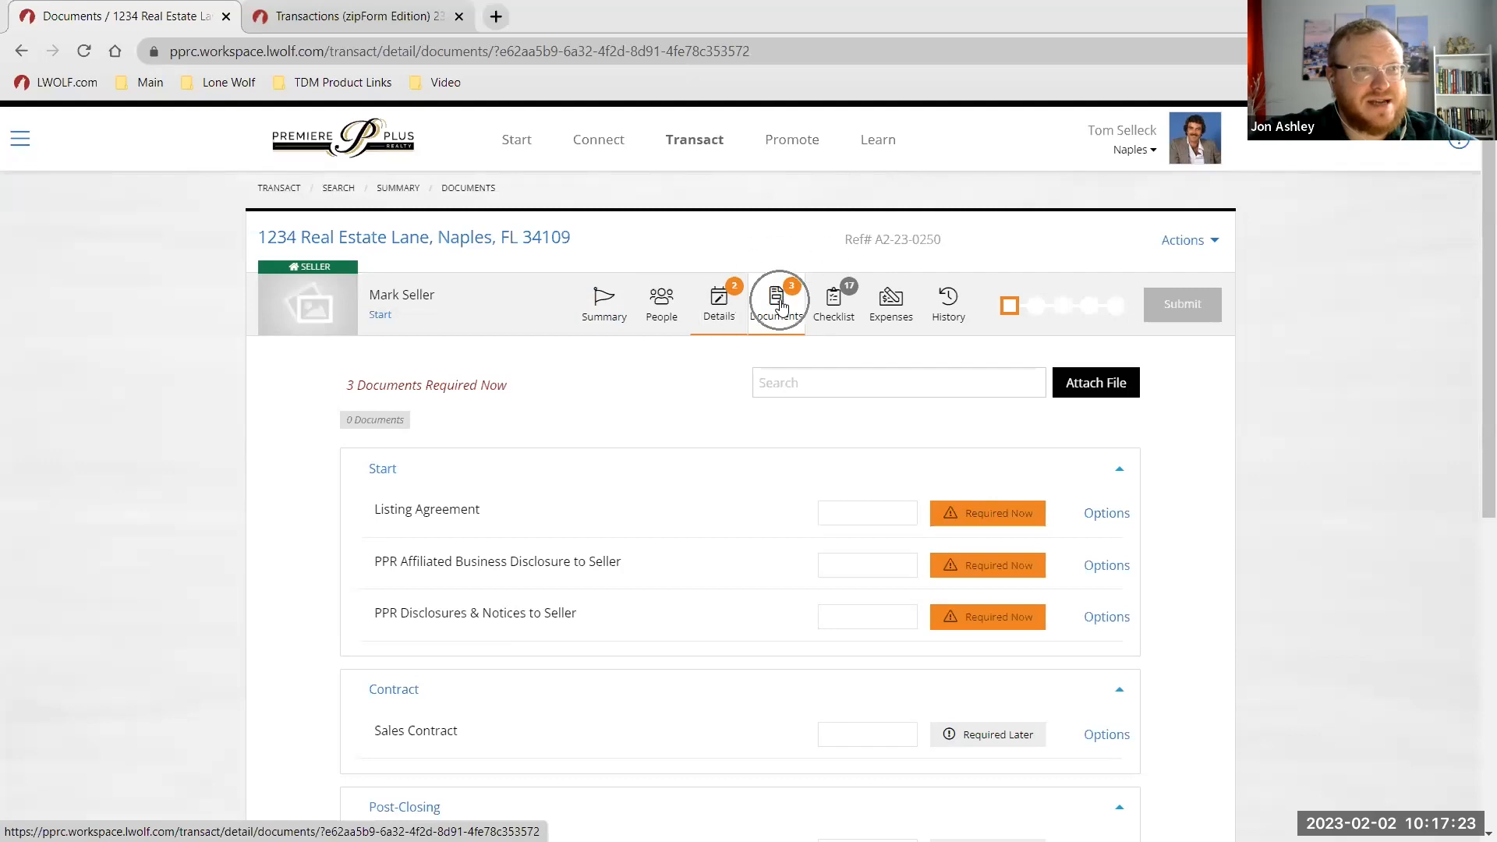
click(1110, 515)
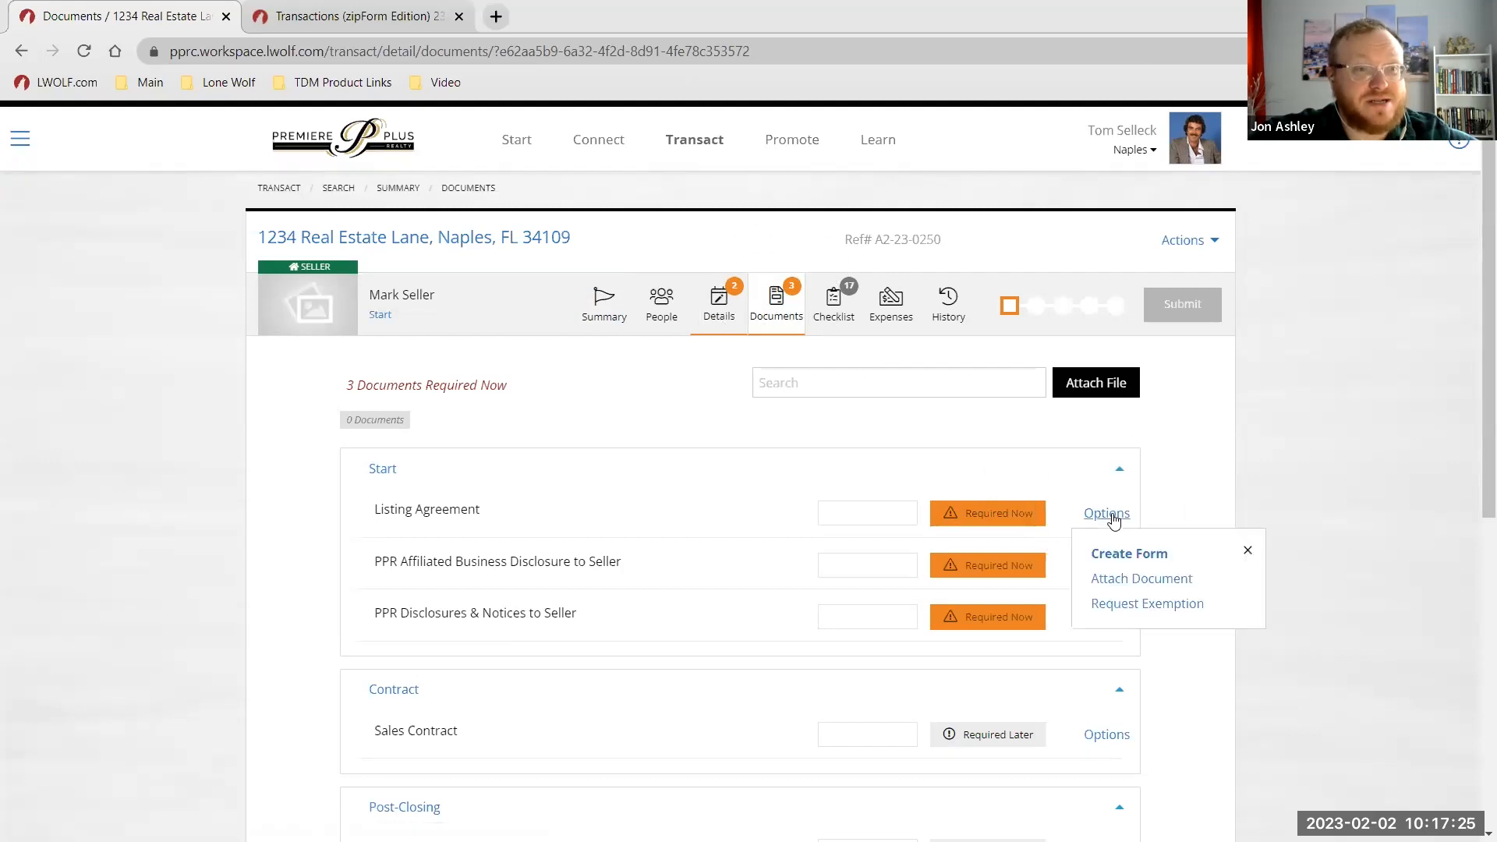
click(1130, 553)
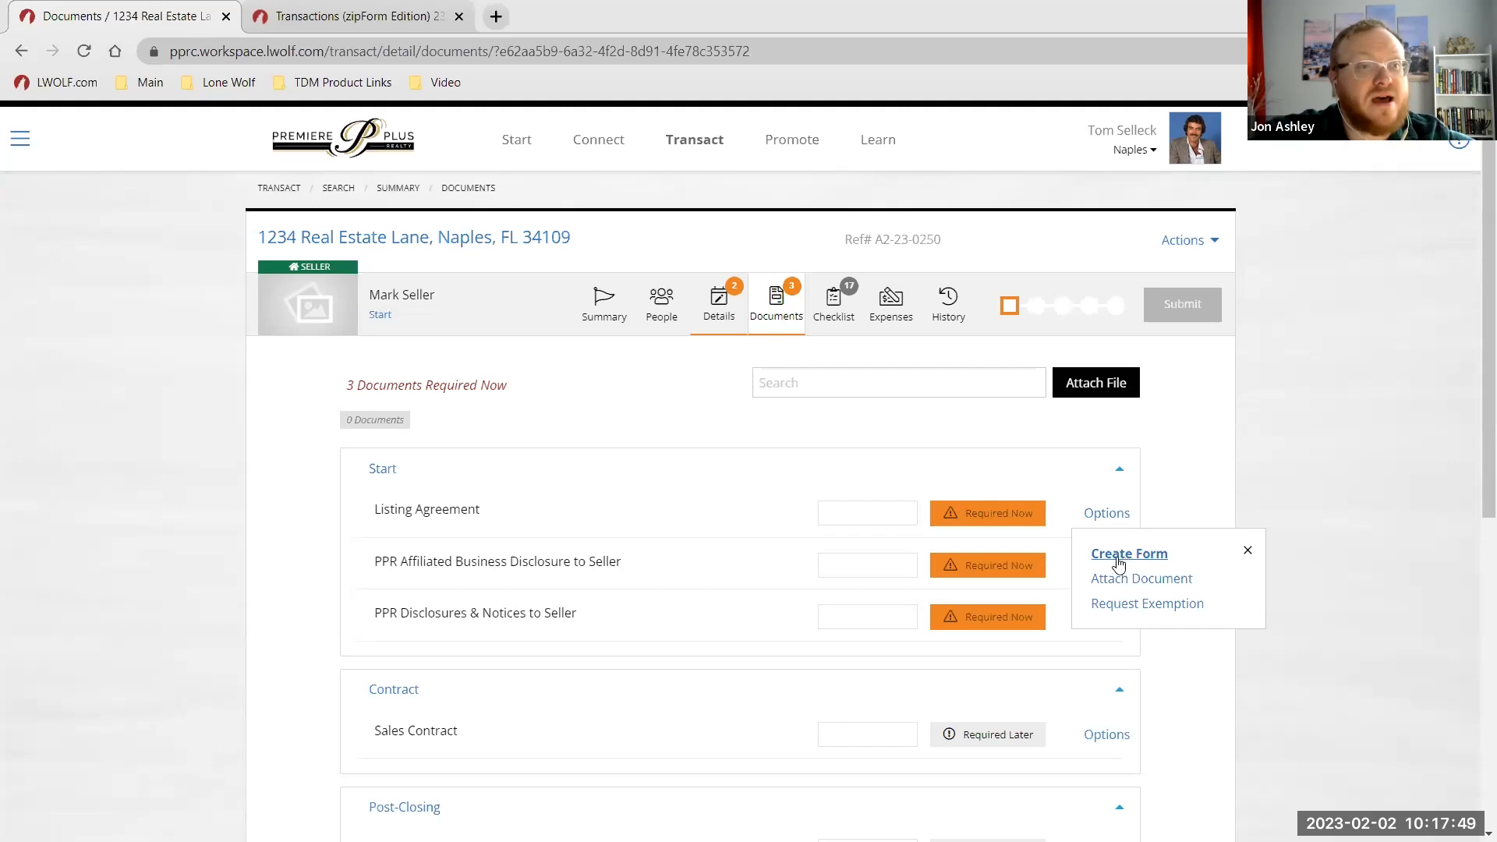
Create a new Listing/Residential Lone Wolf transaction for 1234 Real Estate Lane, then close the form-connection dialog.
click(1137, 550)
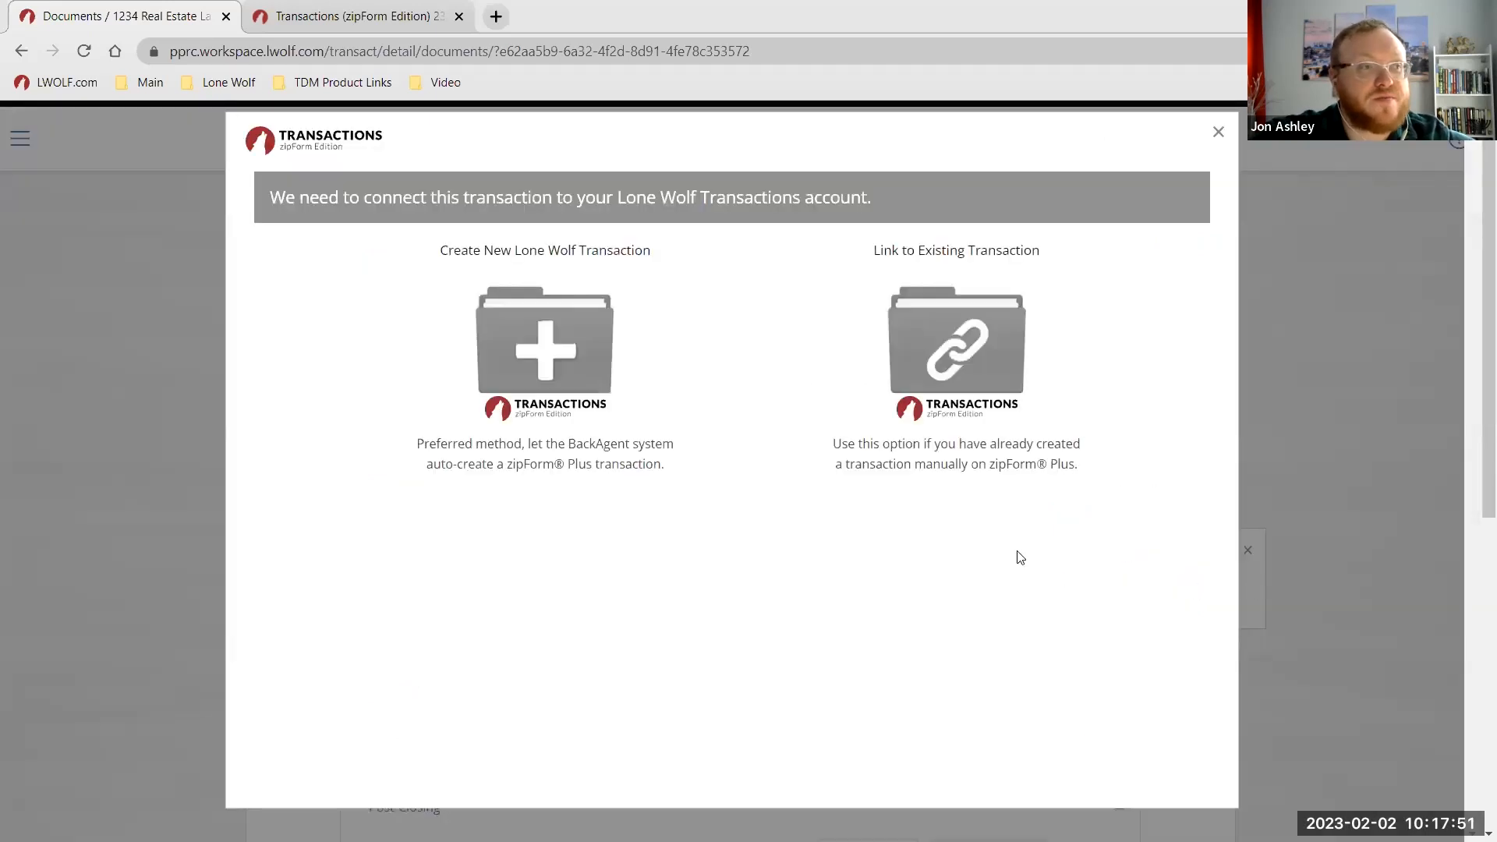
click(565, 363)
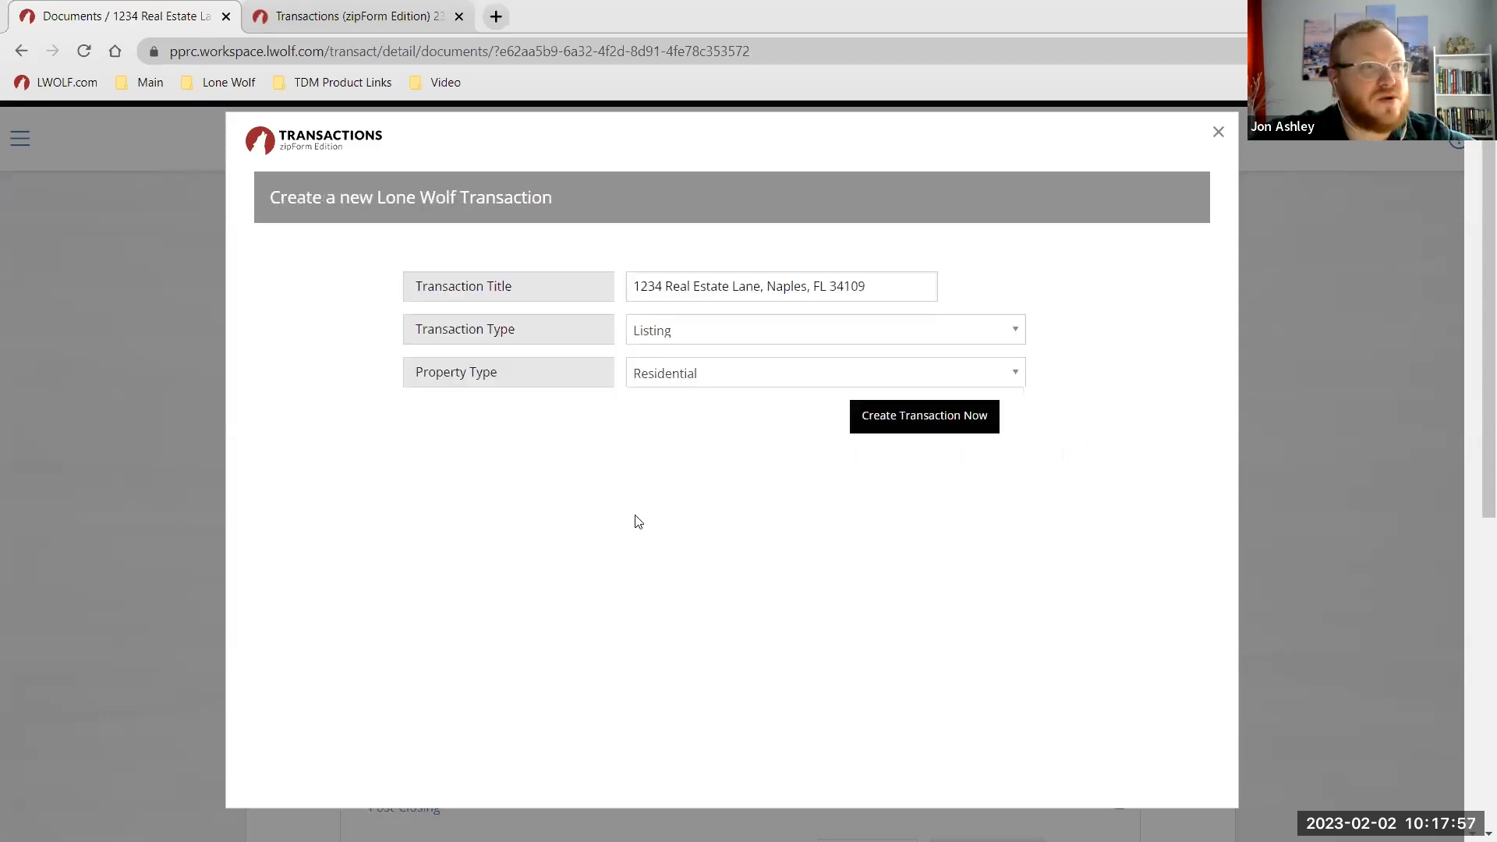
click(658, 285)
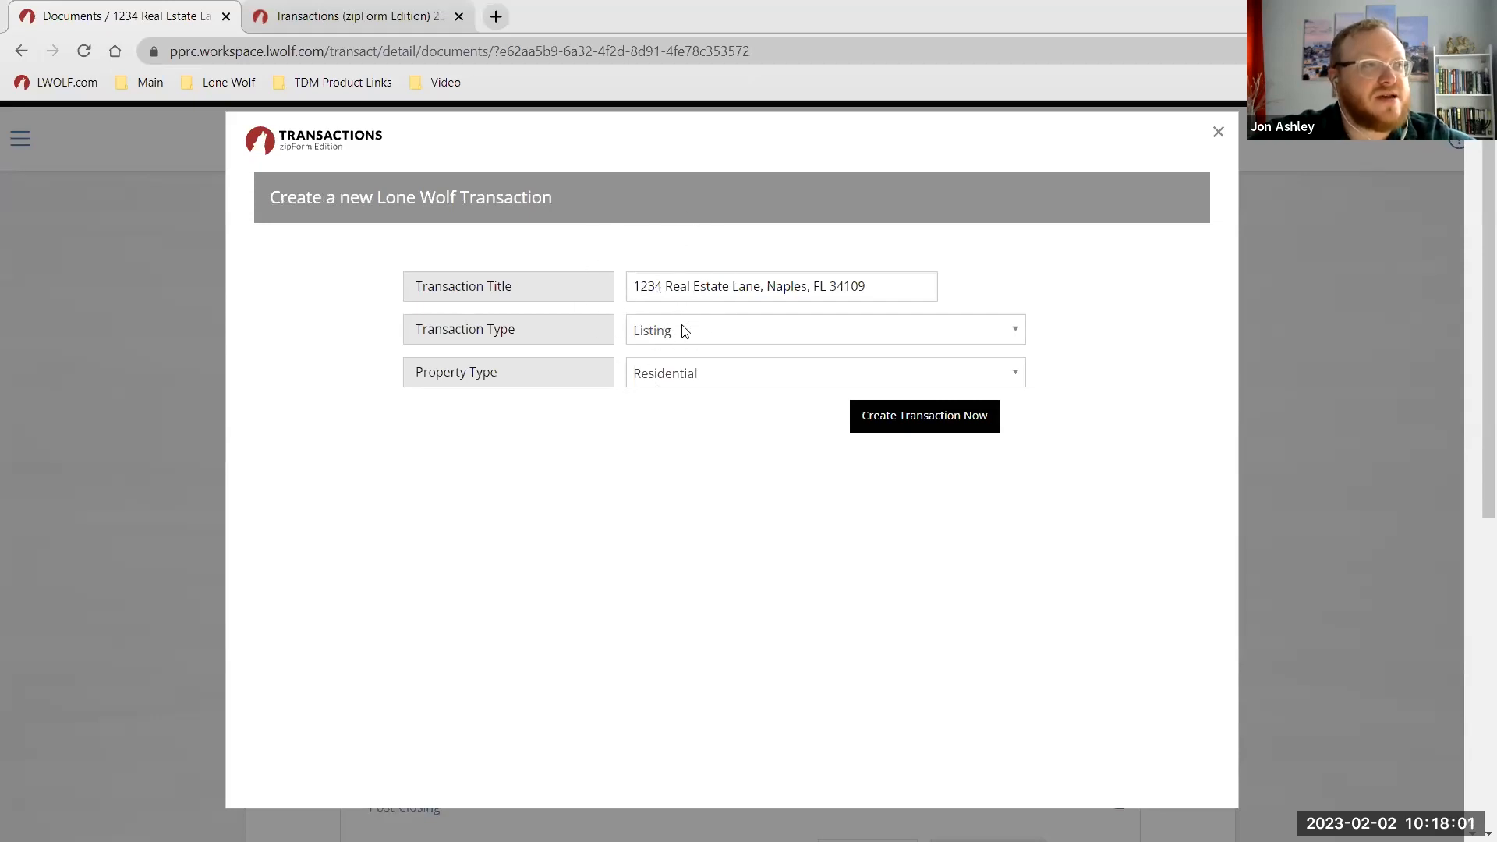
click(925, 419)
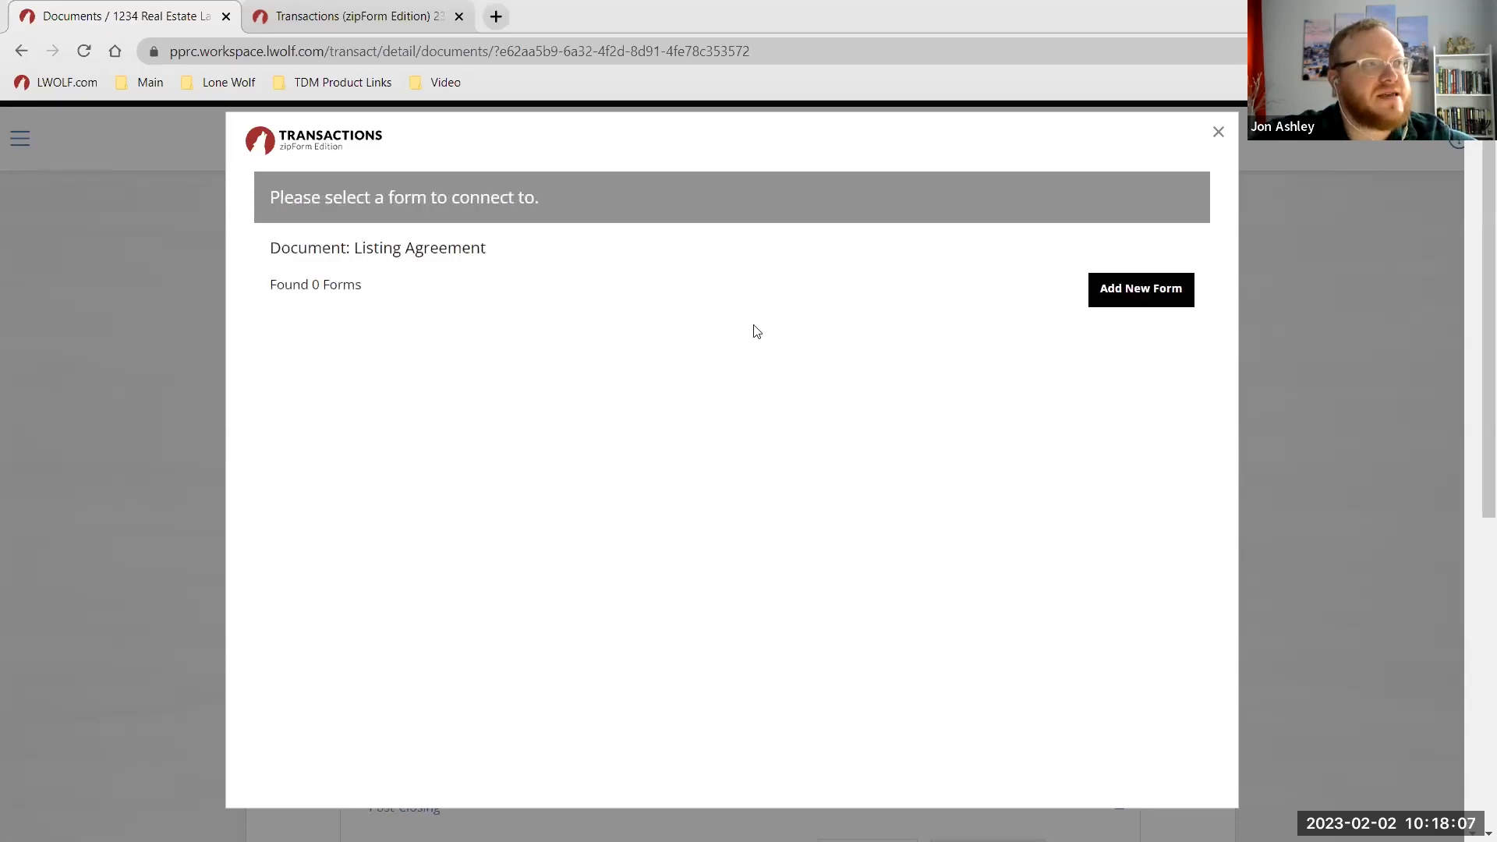
click(1123, 297)
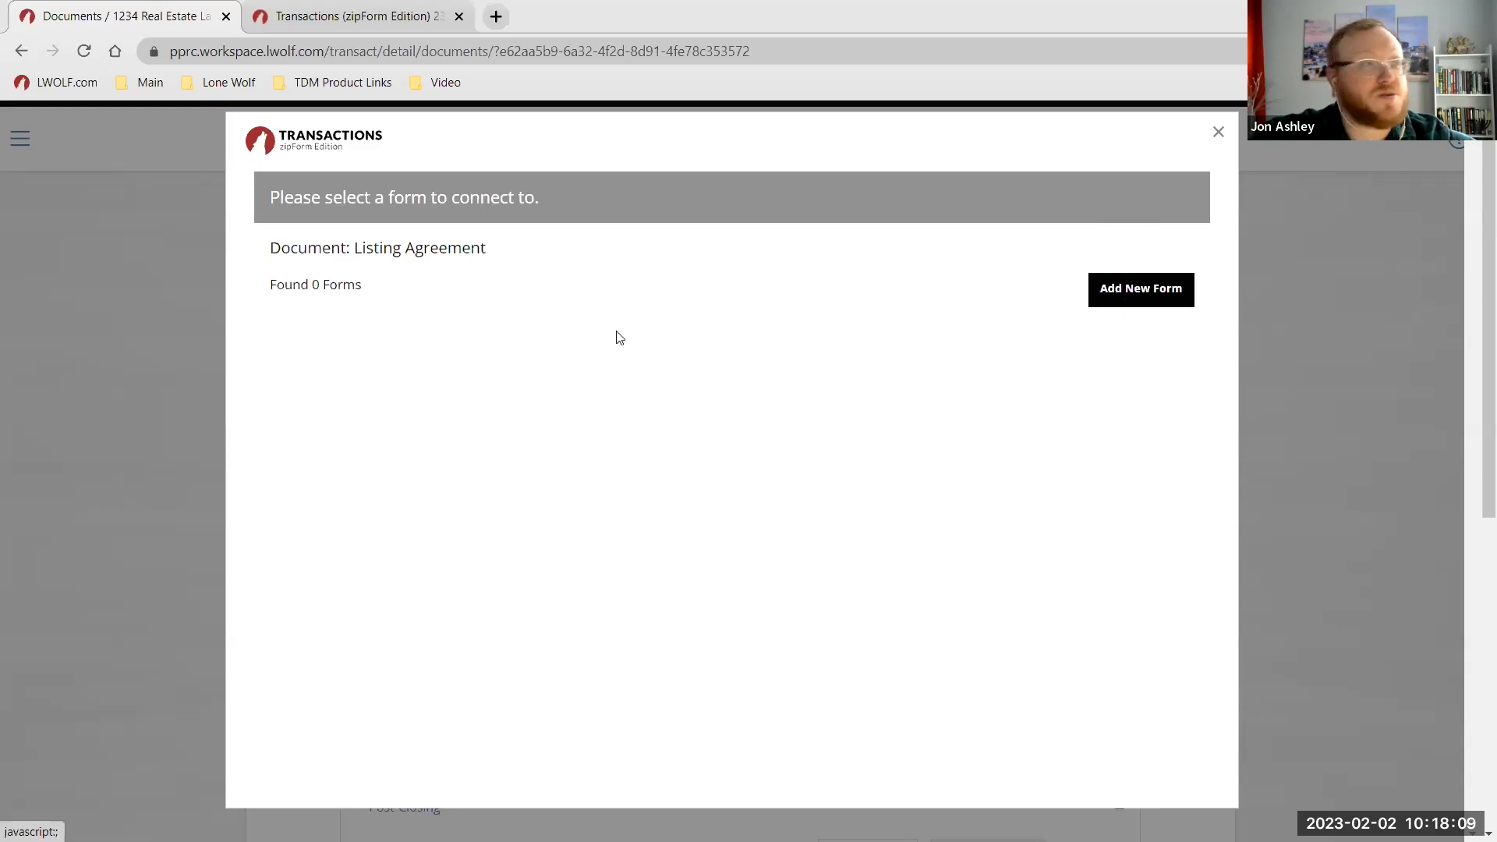
click(1219, 134)
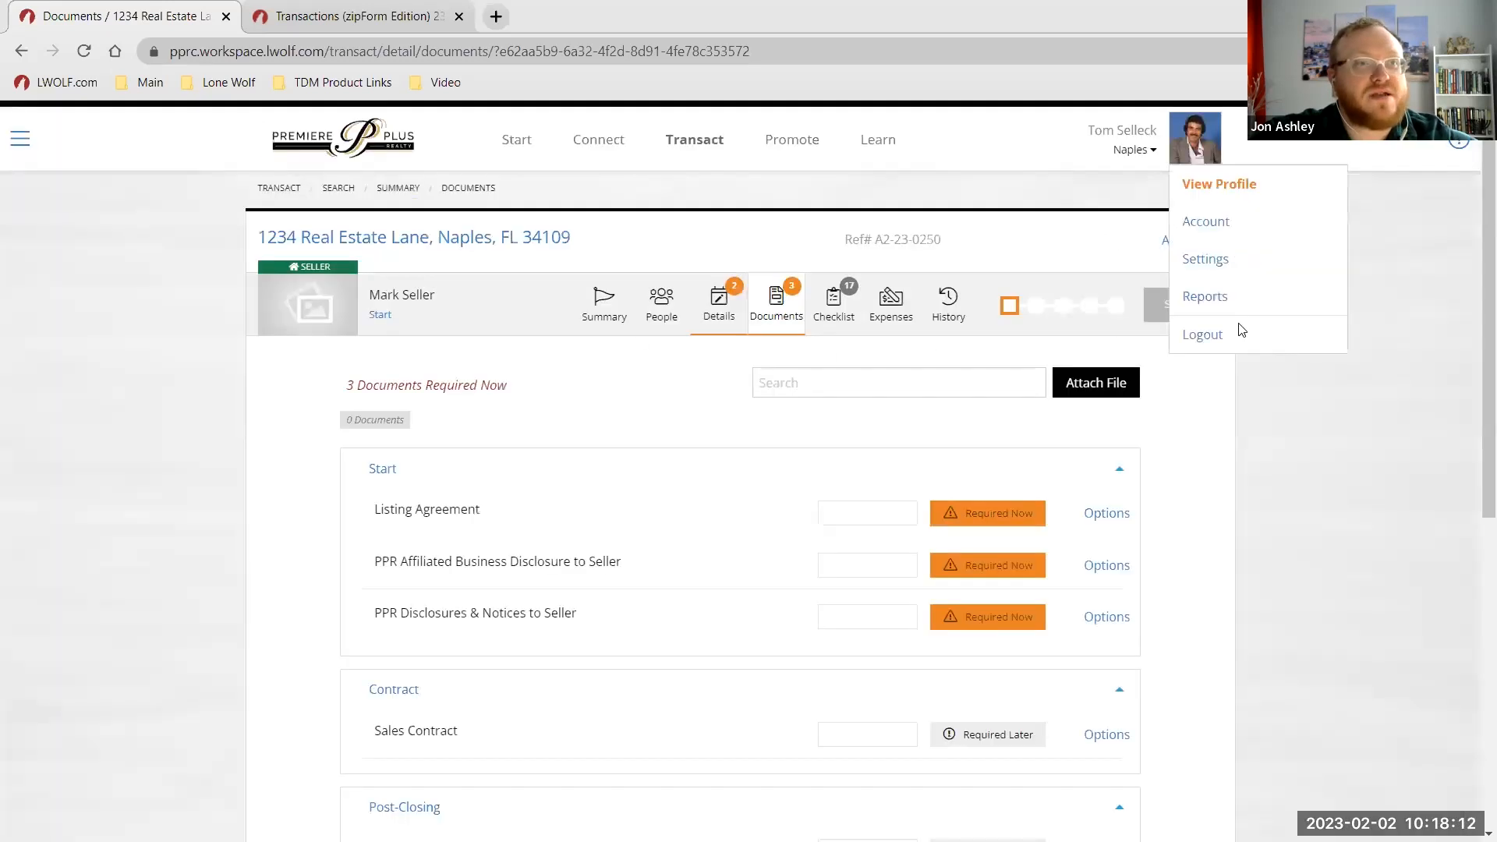
Check on the Summary page that the Transactions integration is connected.
click(614, 311)
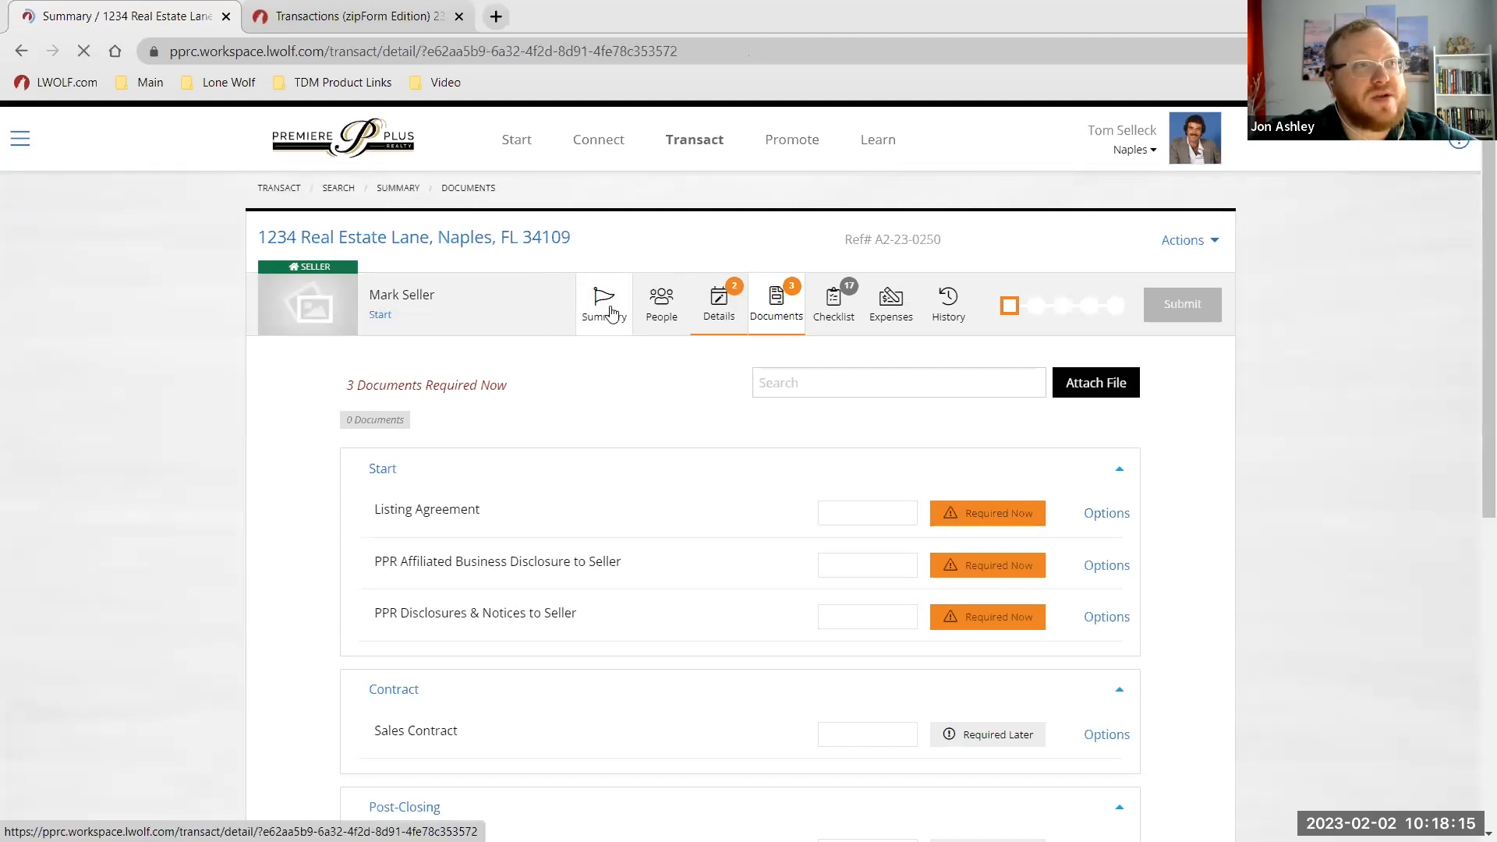
click(1121, 431)
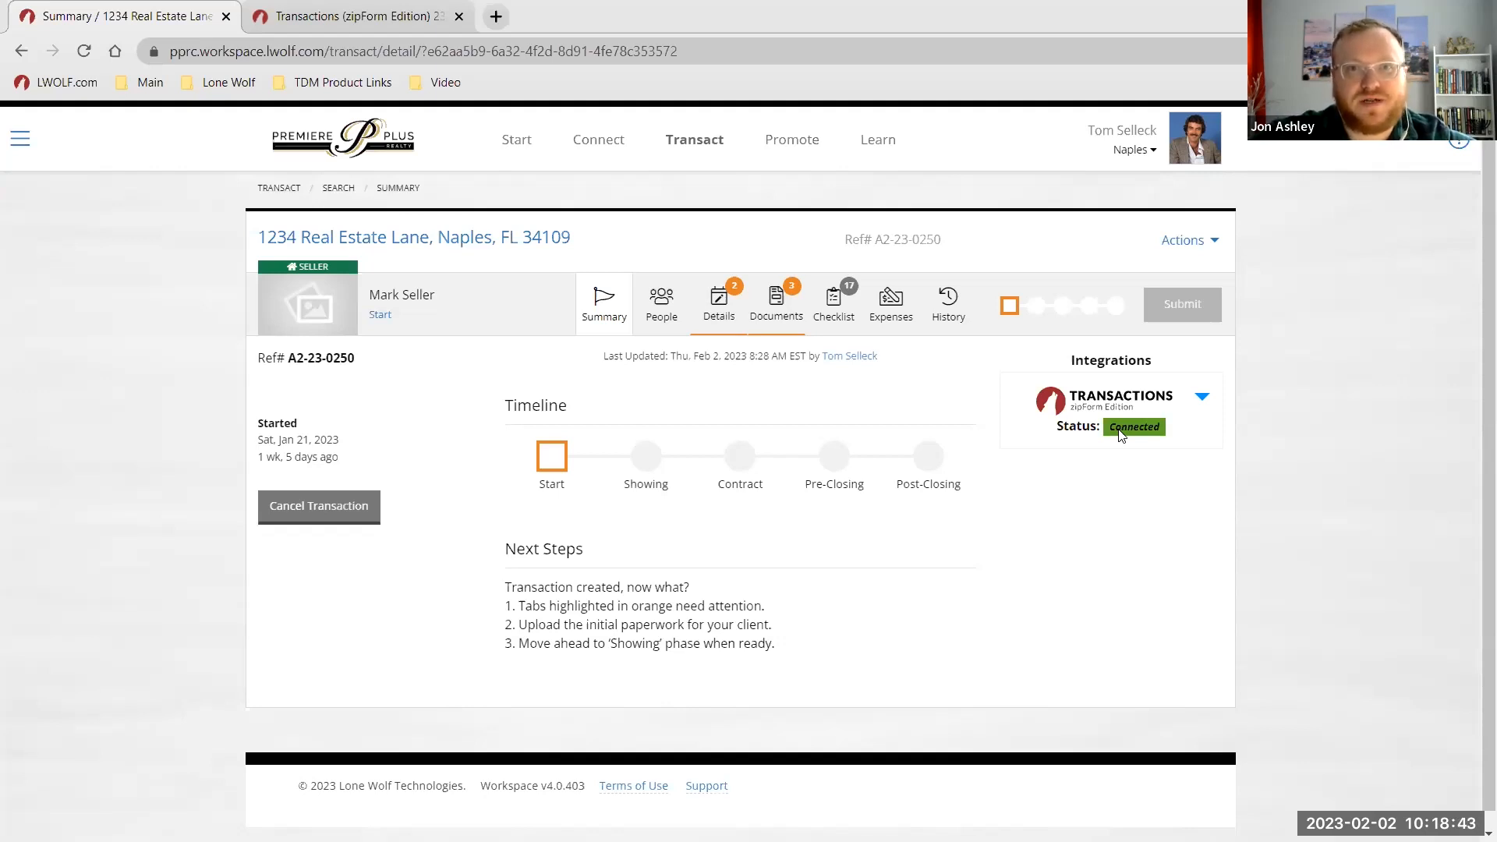
key(ctrl)
key(ctrl)
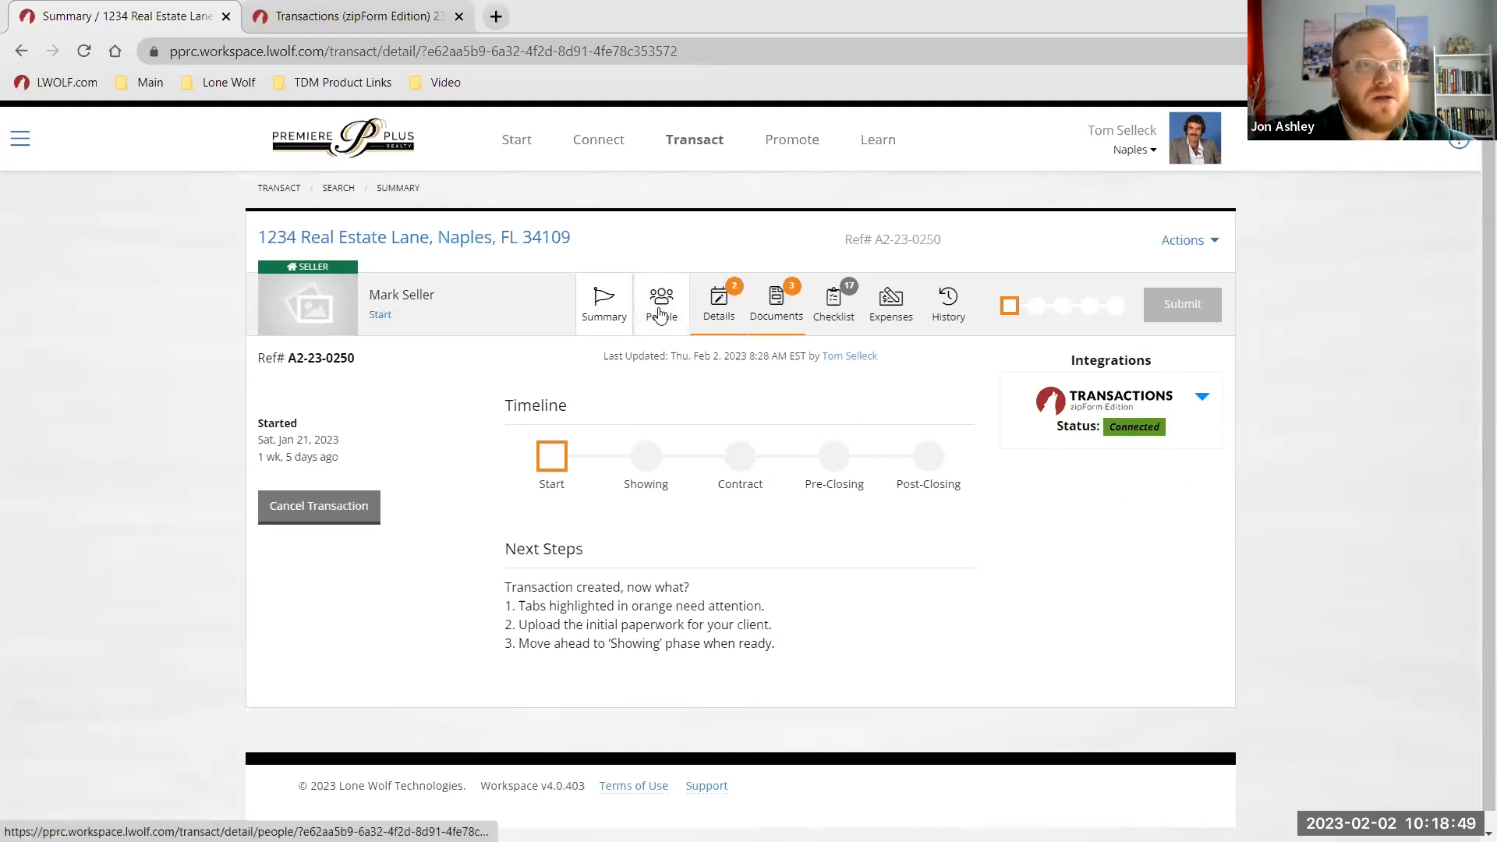
Review the Details page: two required listing-agreement dates, Non-MLS Property, list price $550,000.
click(719, 312)
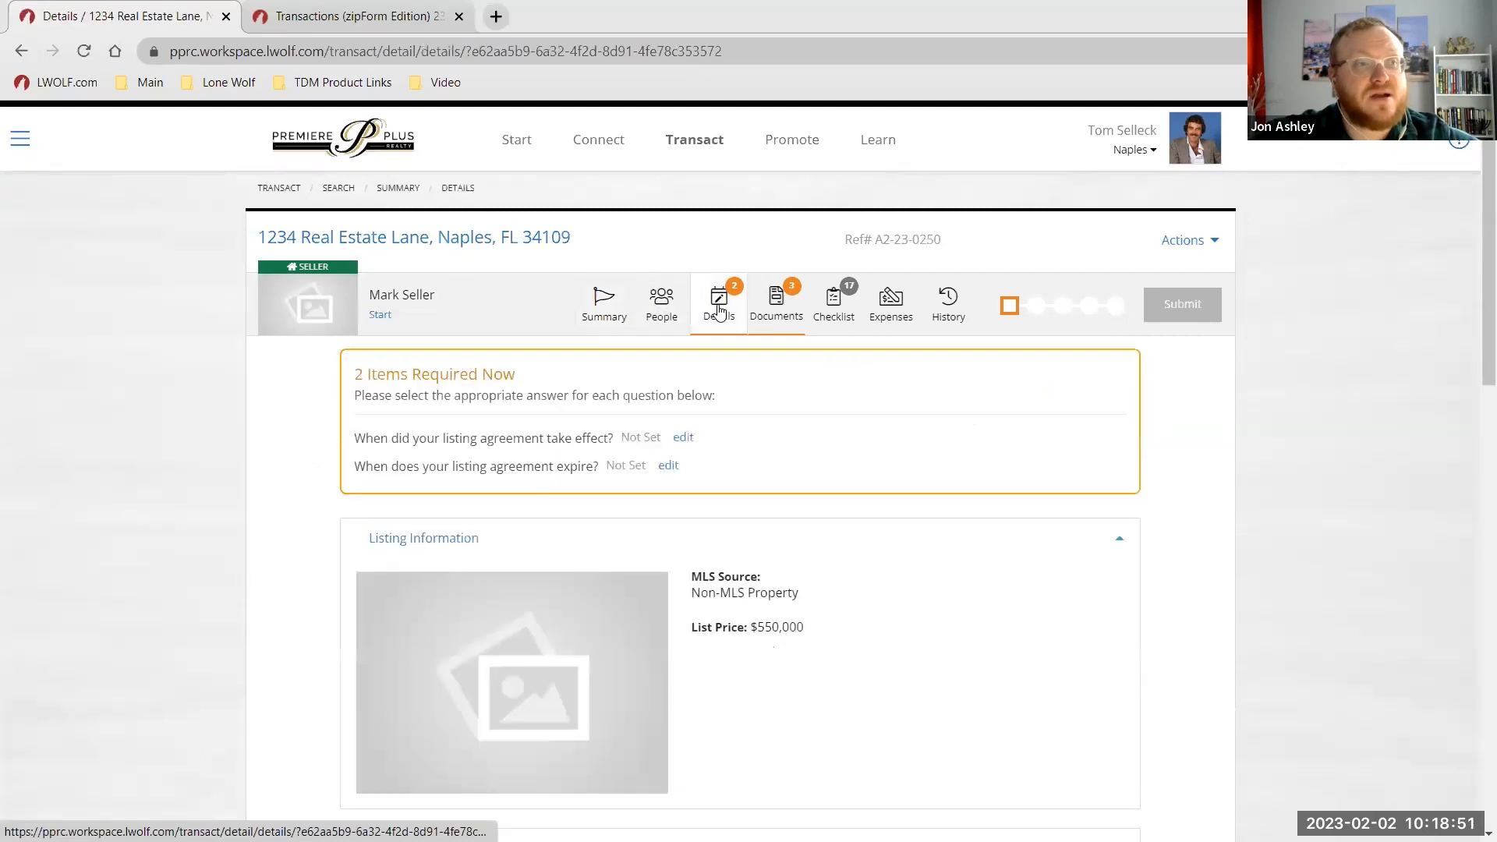
scroll(905, 573, down, 2)
scroll(912, 582, down, 3)
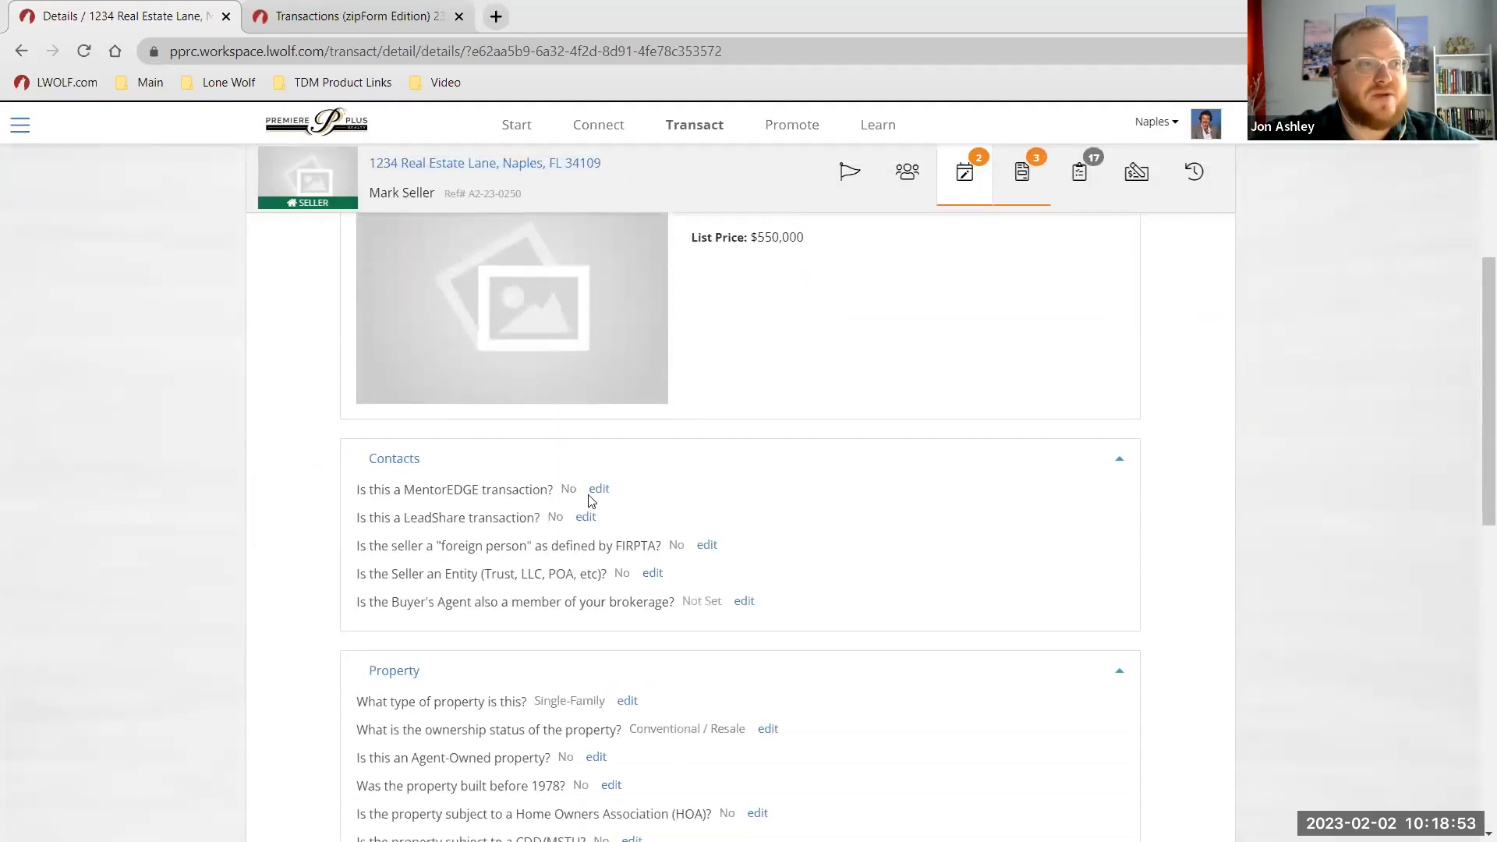
scroll(708, 611, up, 1)
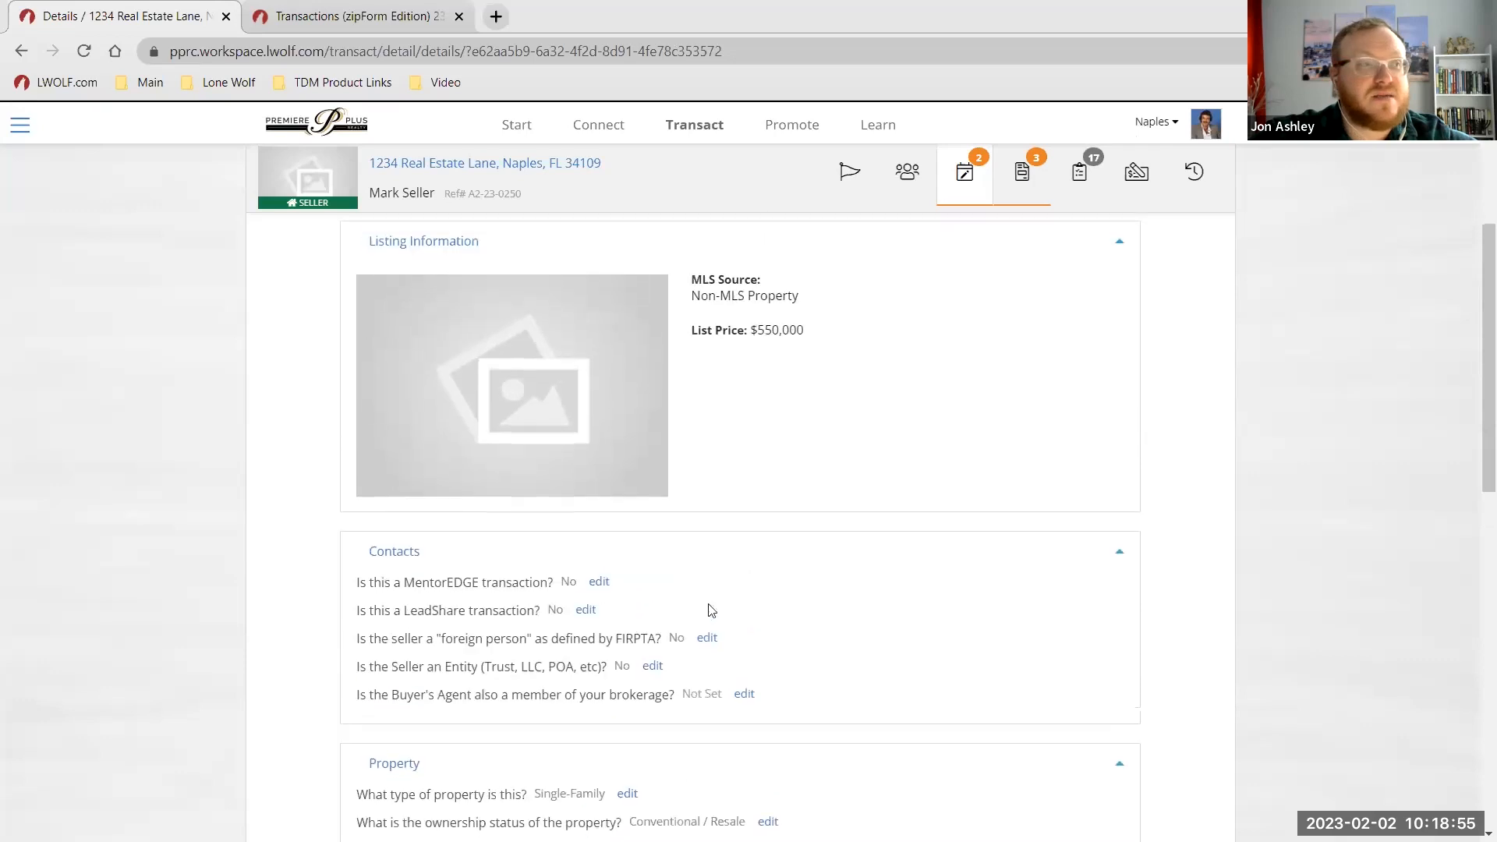
scroll(677, 686, down, 1)
scroll(772, 648, up, 5)
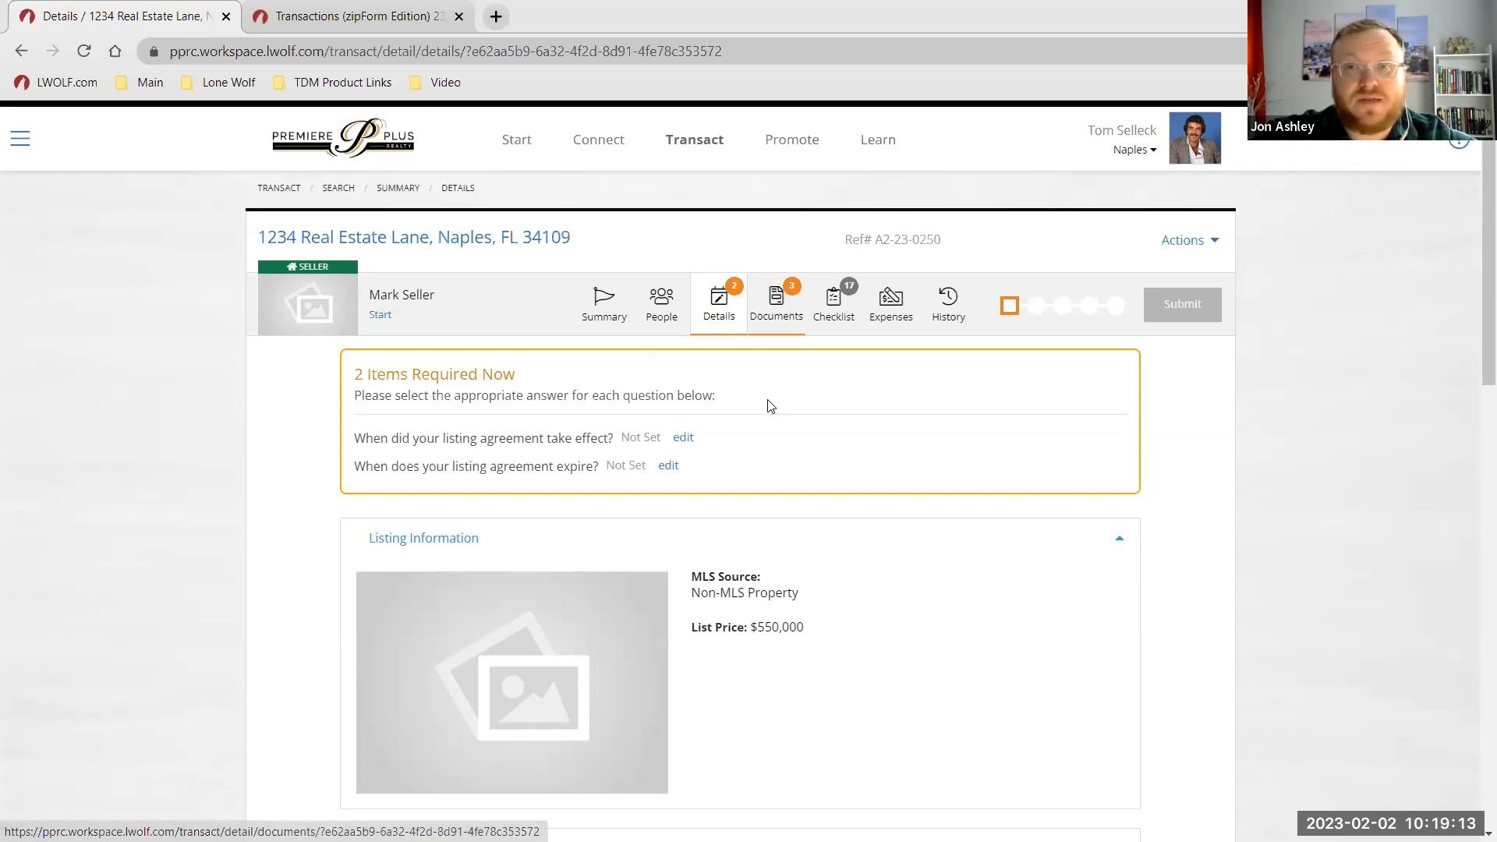
From Documents, start a new form for the Listing Agreement via Create Form and Add New Form.
click(776, 306)
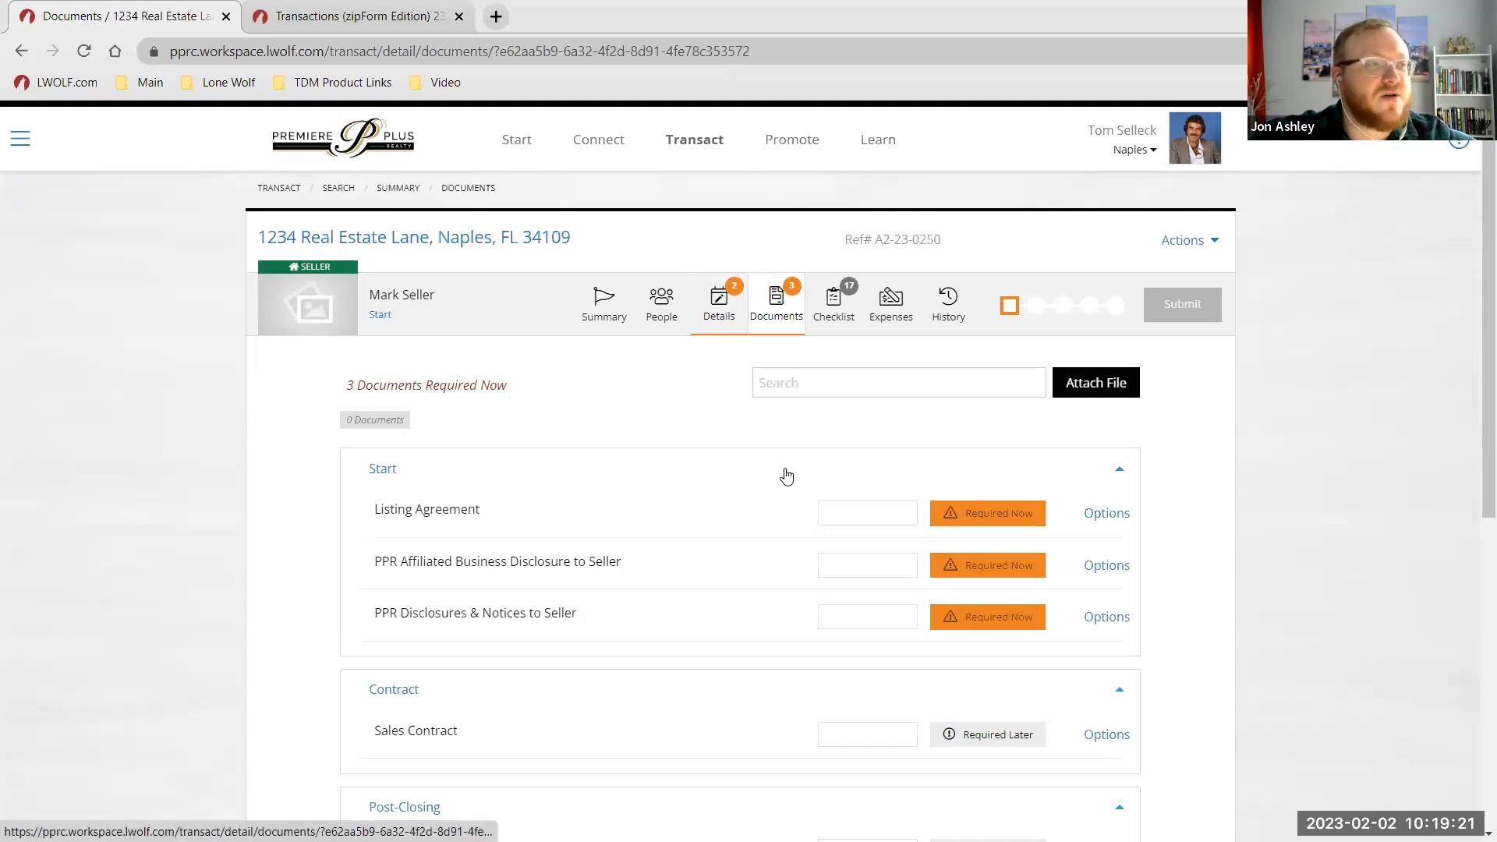
click(1103, 515)
click(1131, 555)
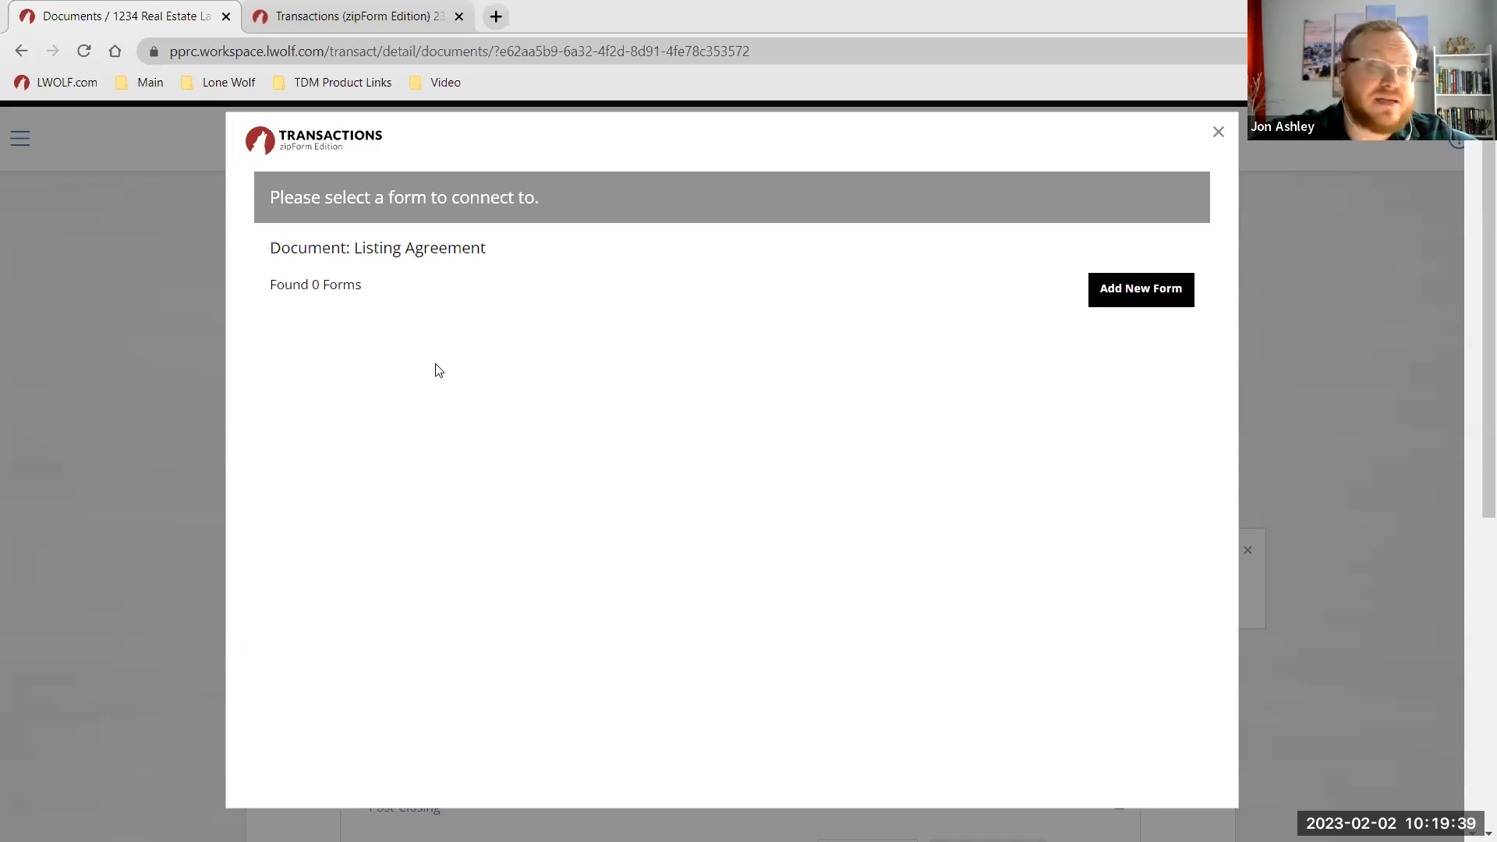
click(1082, 290)
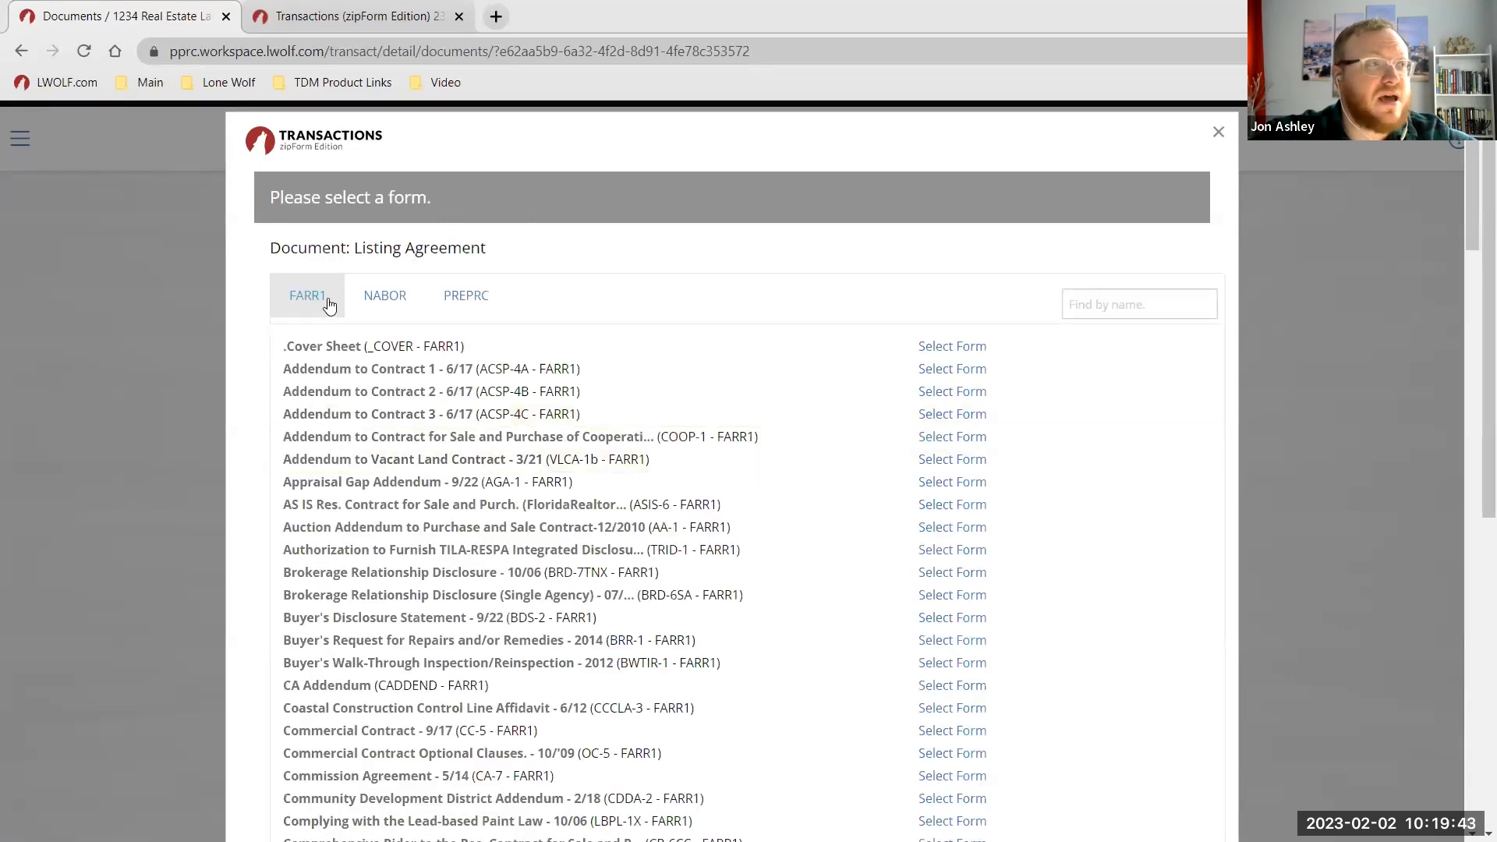
Browse the FARR1, NABOR and PREPRC form libraries, ending on FARR1.
click(328, 303)
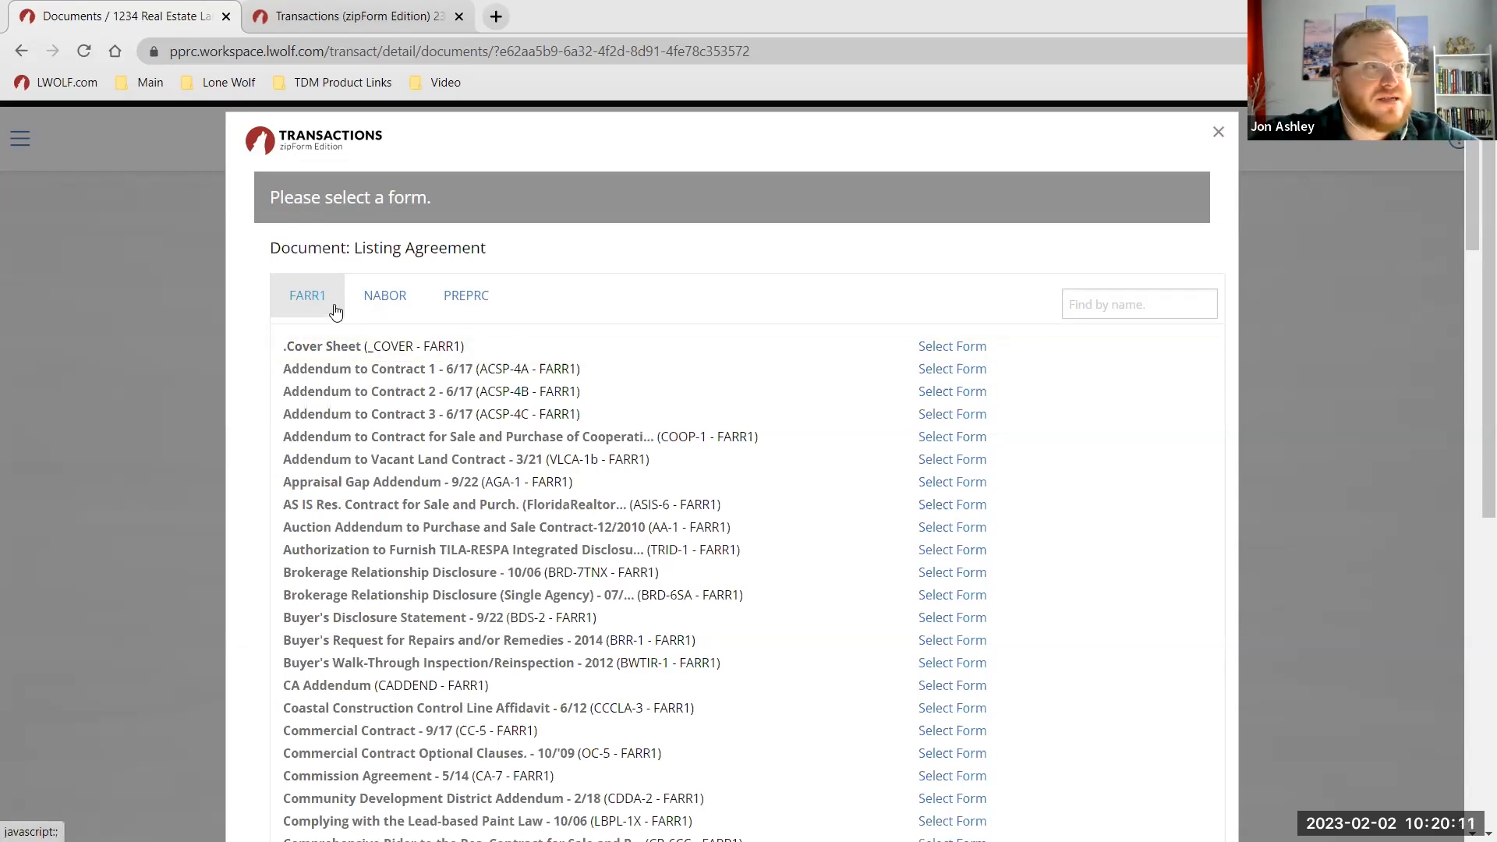
click(390, 296)
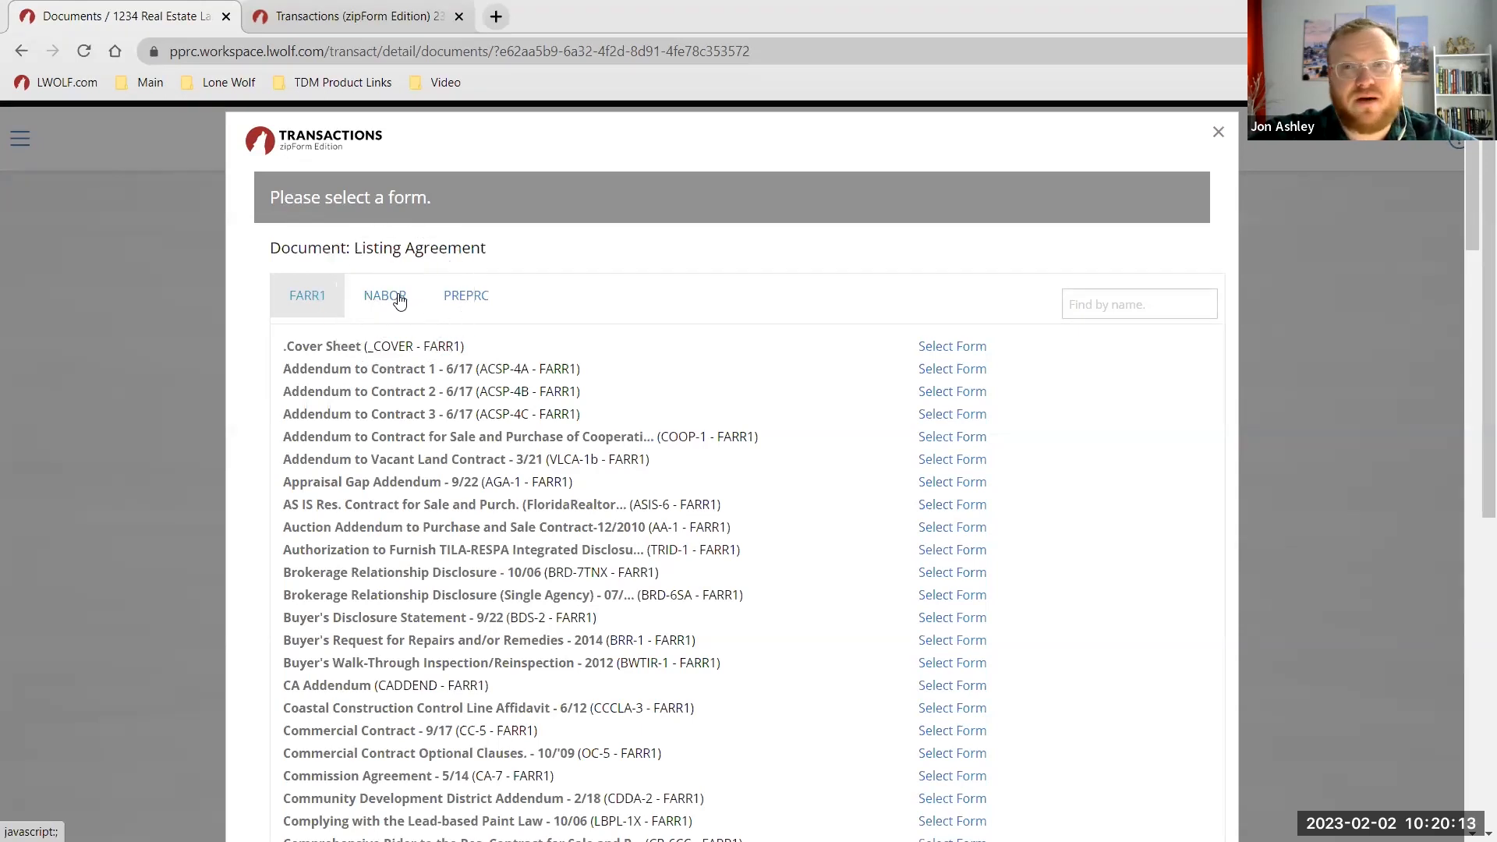
click(399, 299)
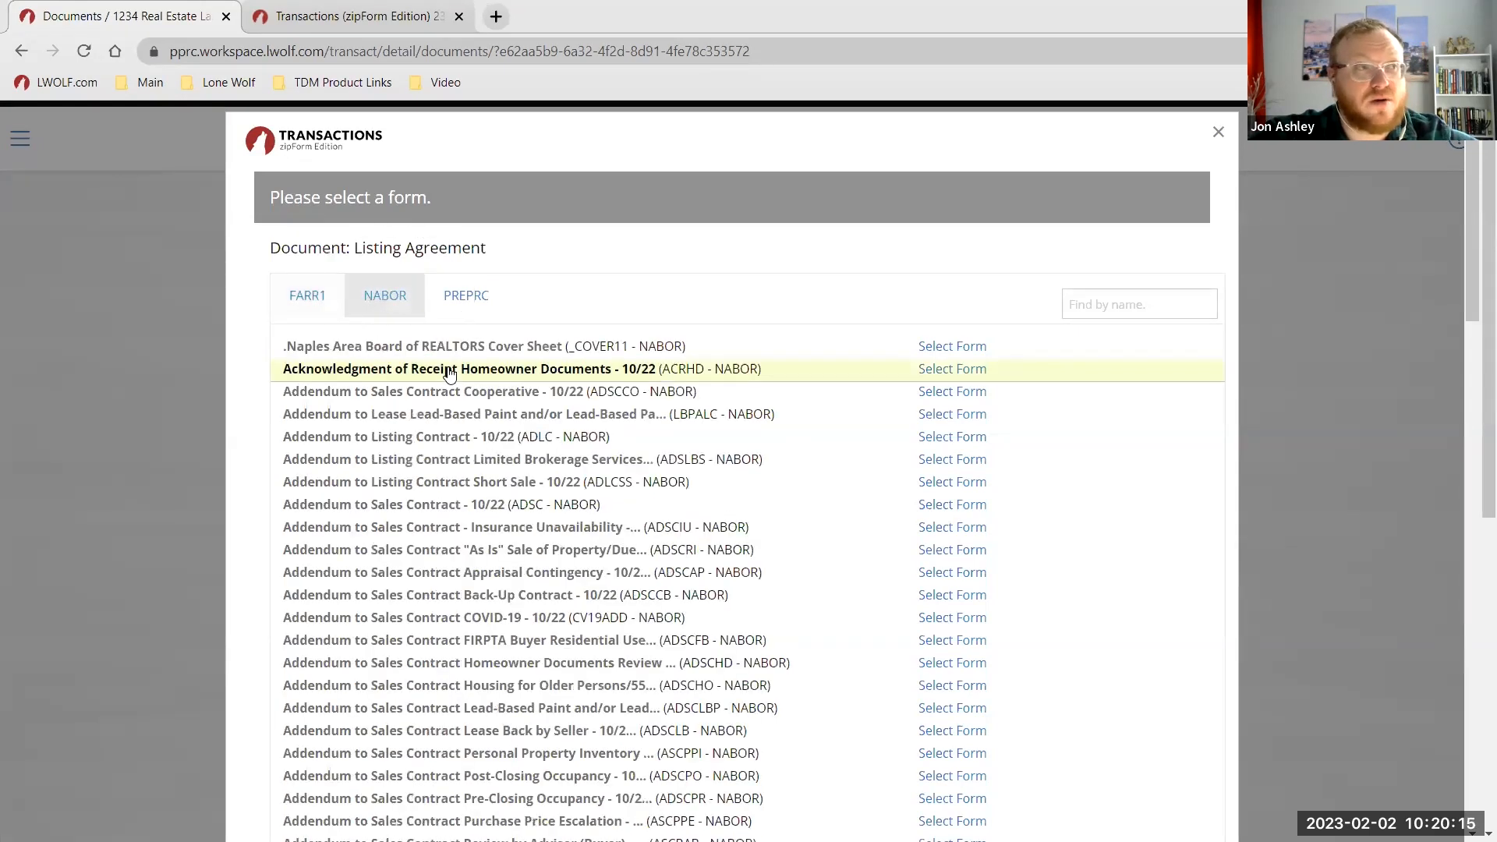
click(472, 310)
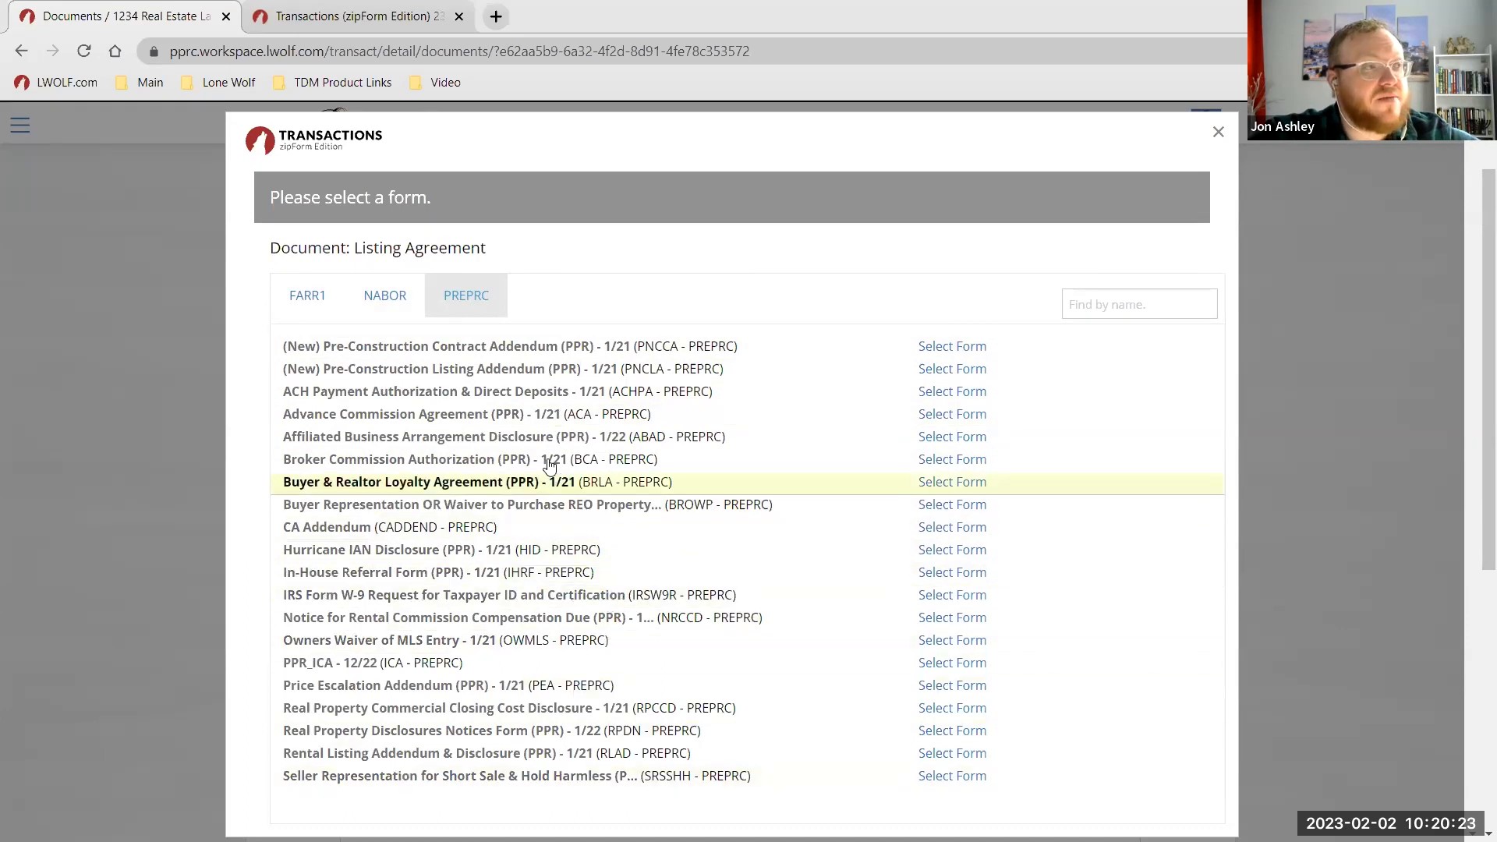
click(288, 304)
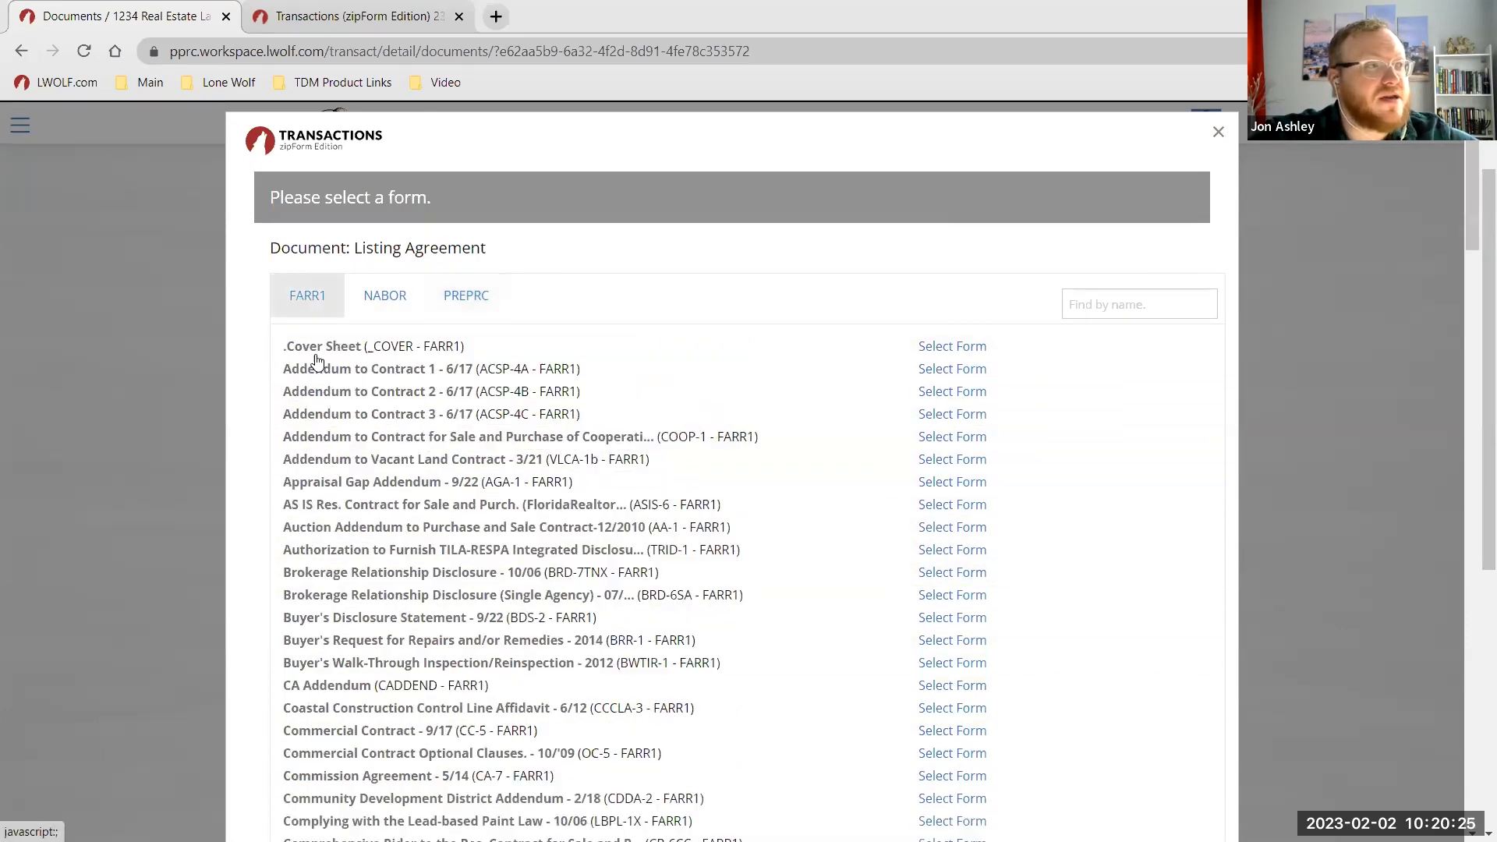
Search forms for 'list' and select the Exclusive Right of Sale Listing Agreement.
click(1089, 306)
text(exclusive)
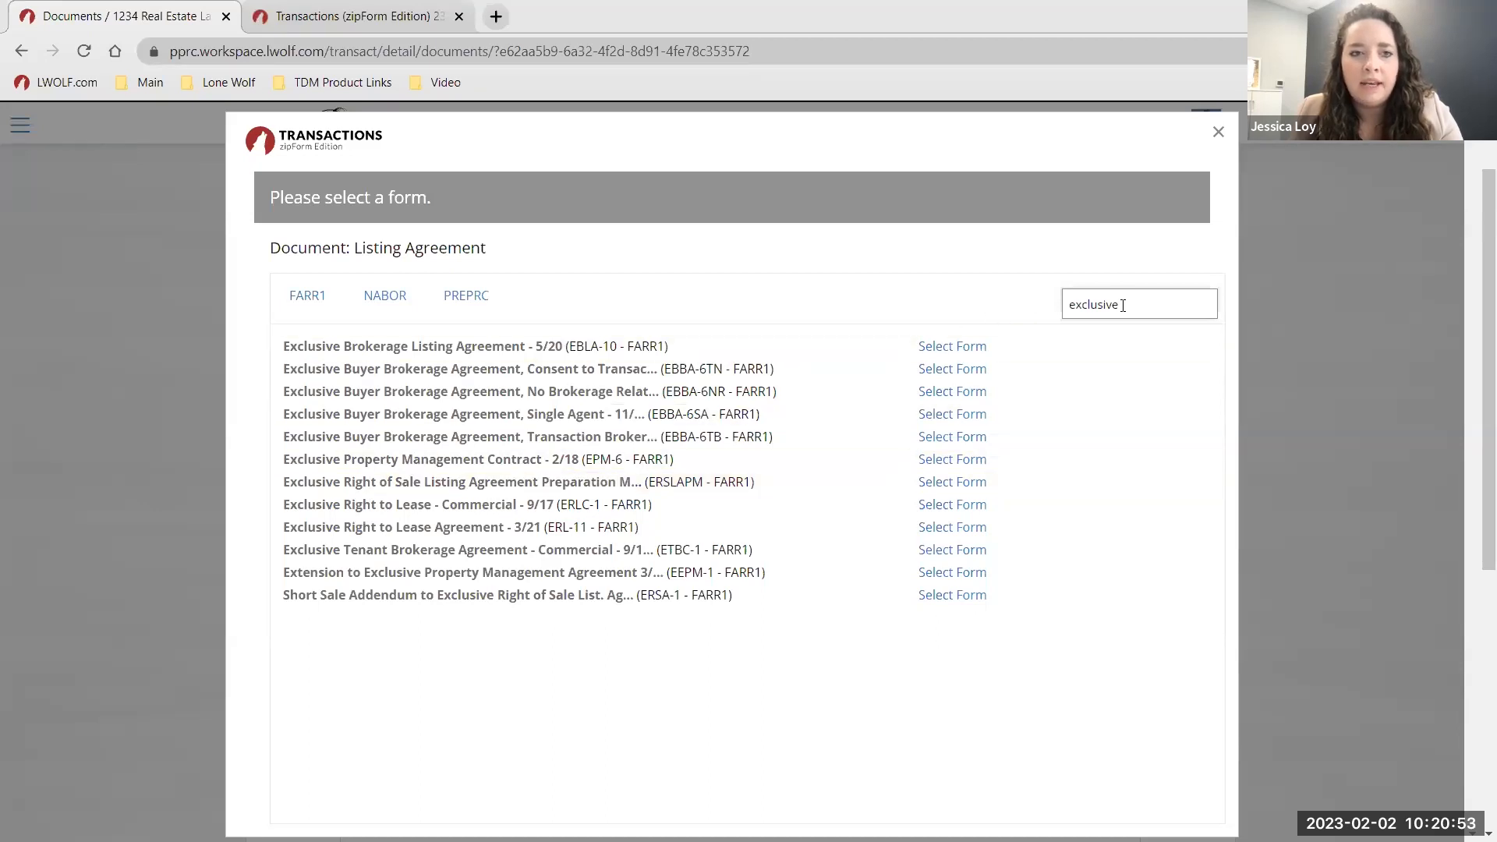
drag(1140, 304, 956, 298)
key(BackSpace)
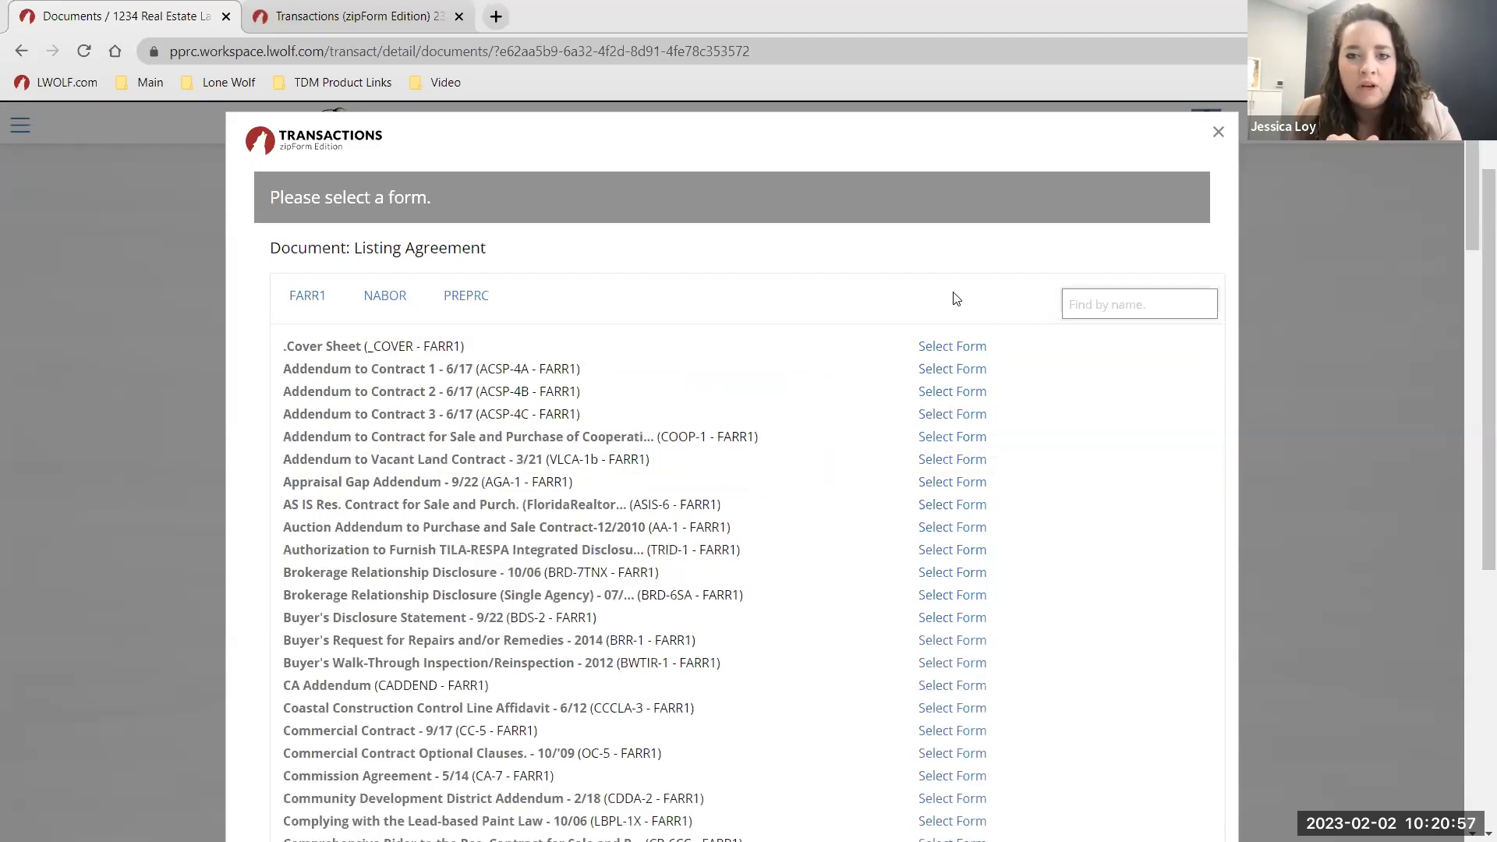
text(list)
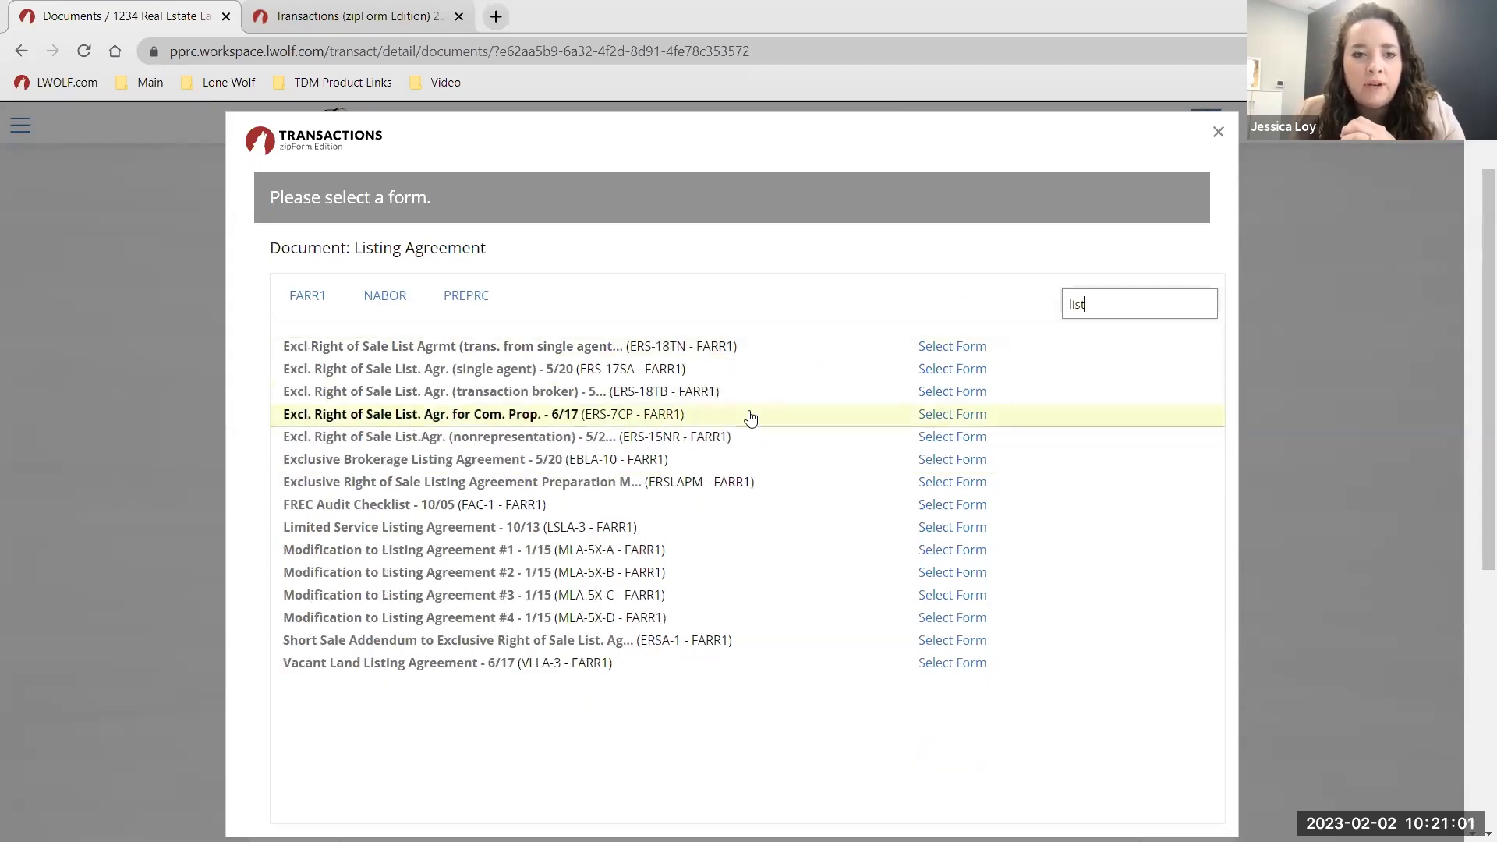
click(299, 352)
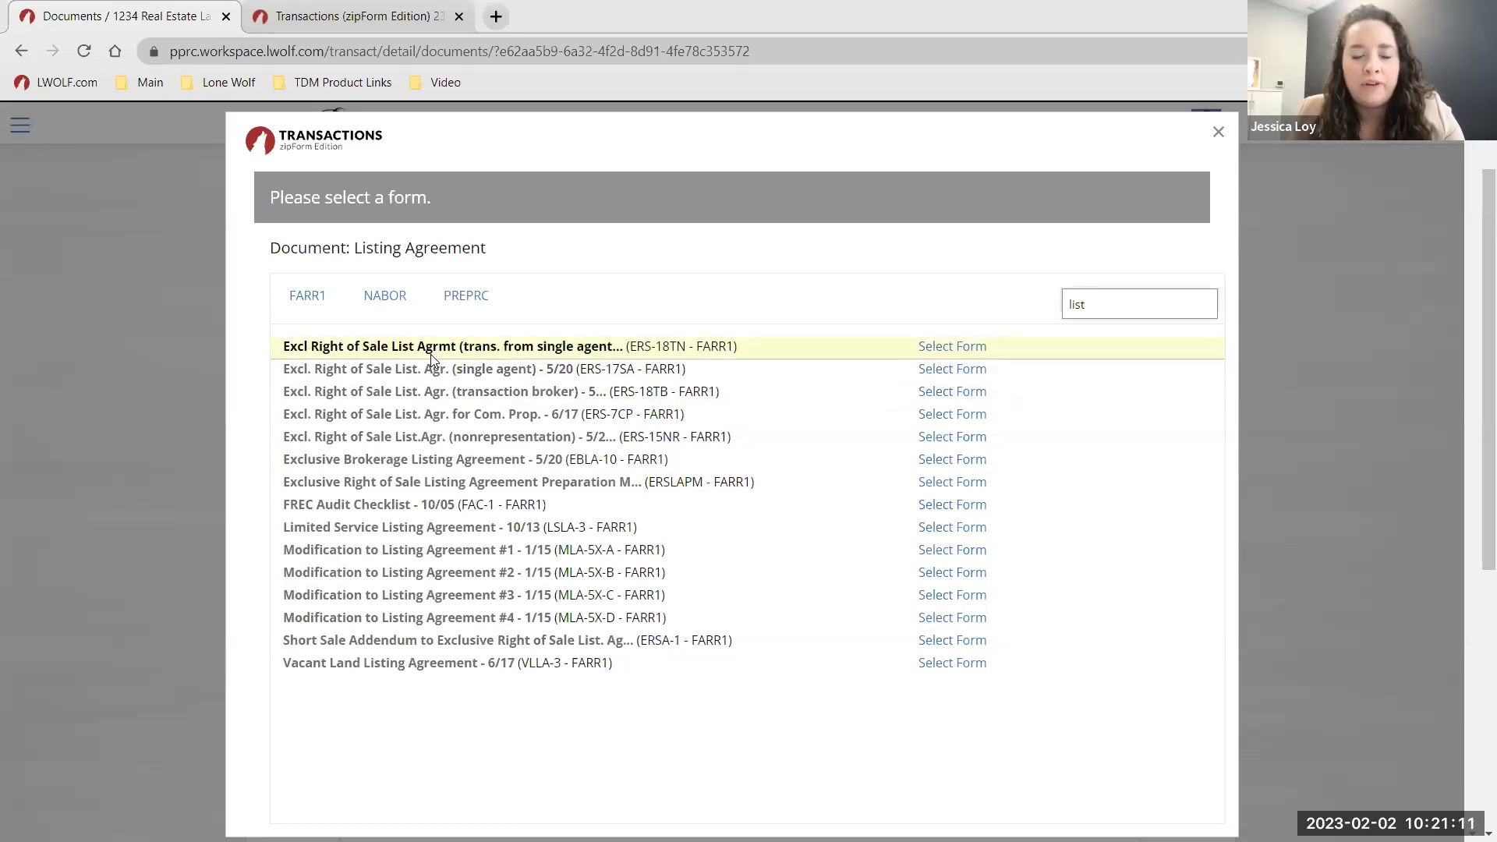
click(443, 398)
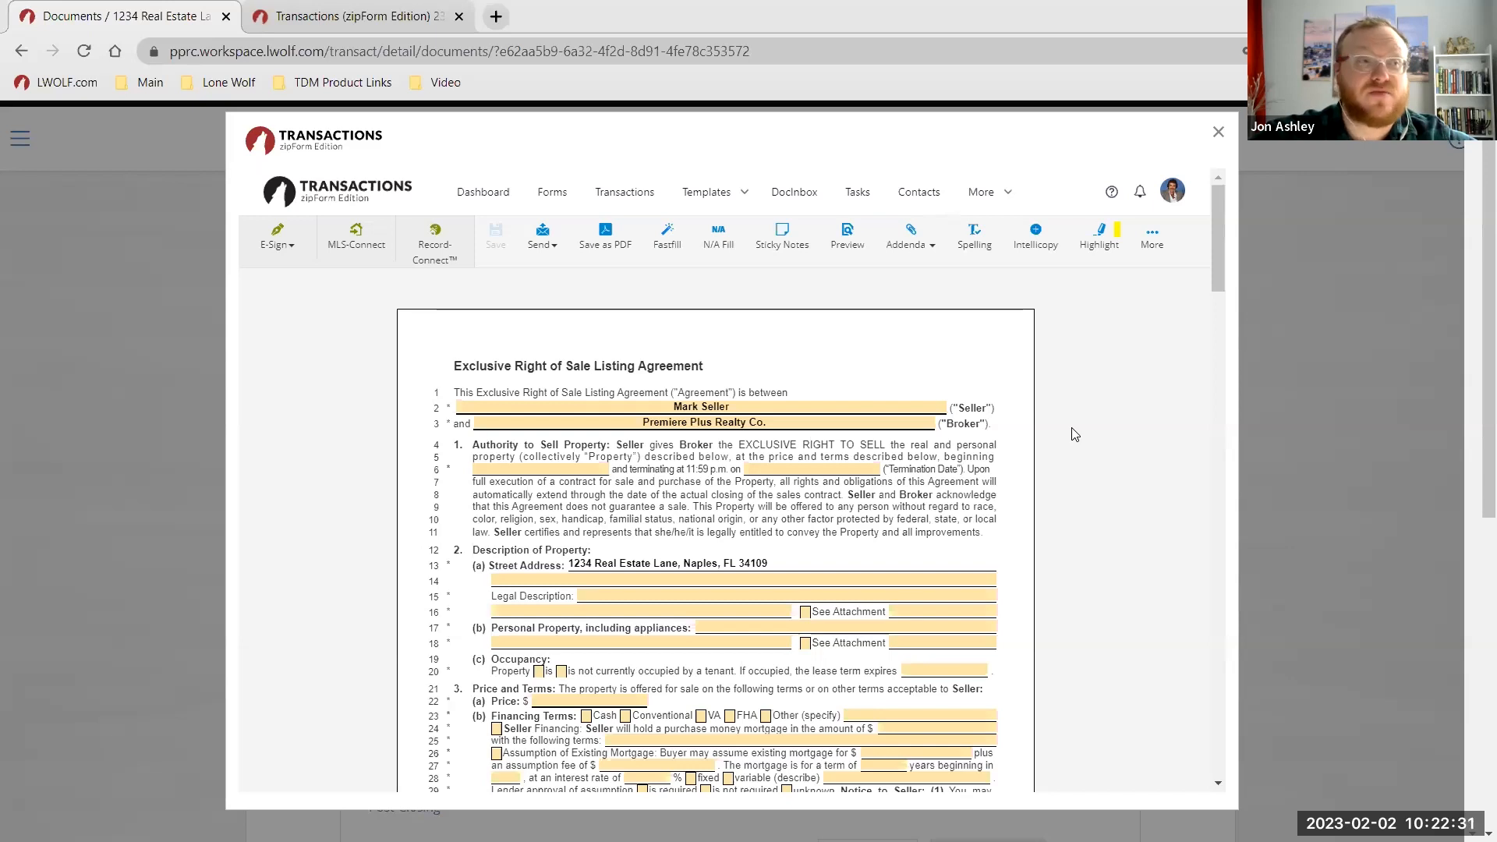
Scroll through the prefilled listing agreement, then close the zipForm window.
click(718, 422)
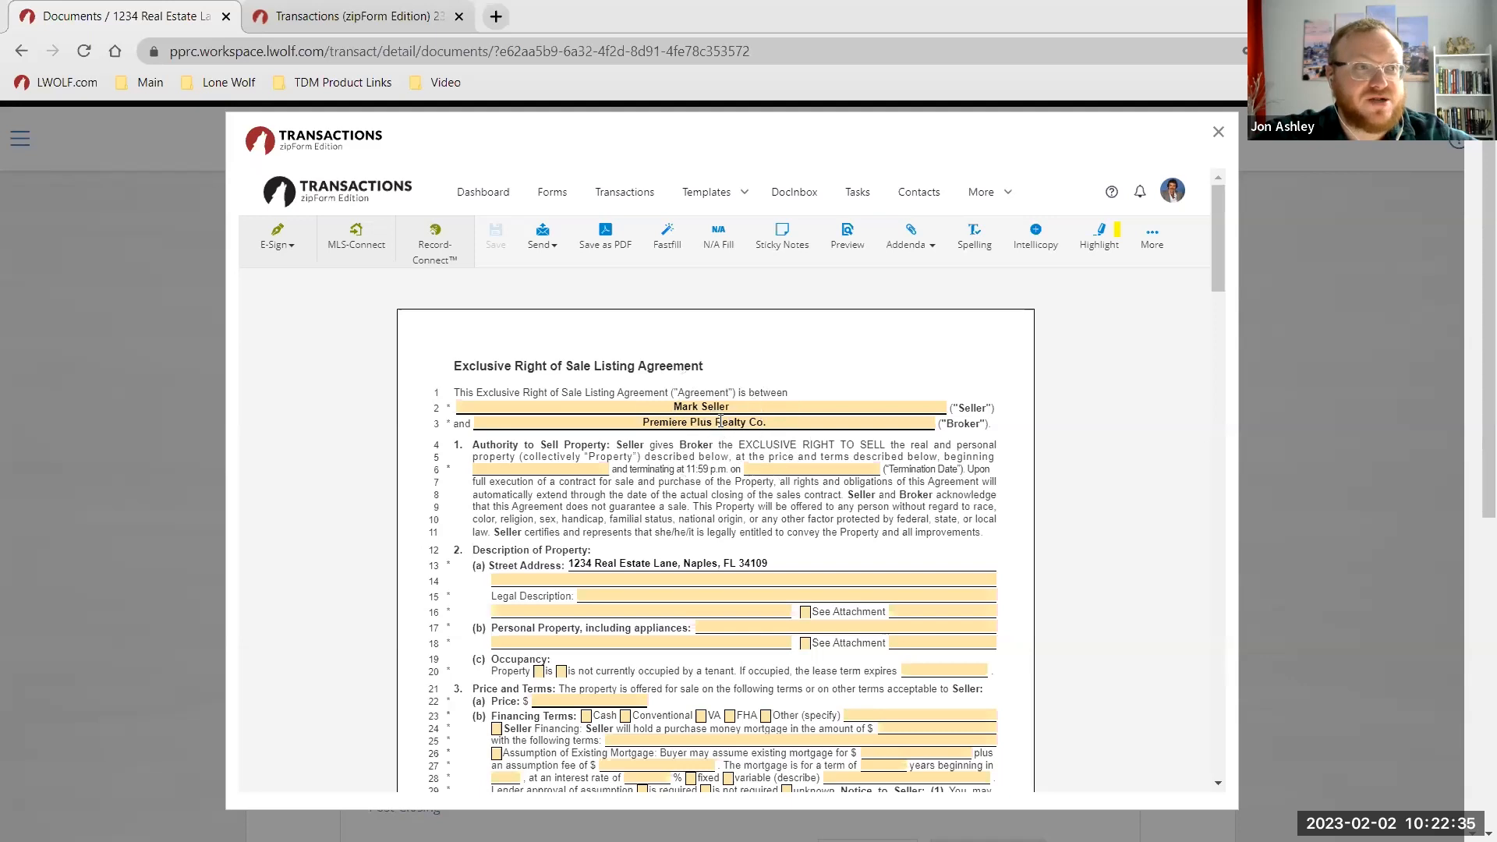
scroll(683, 463, down, 1)
scroll(683, 463, down, 2)
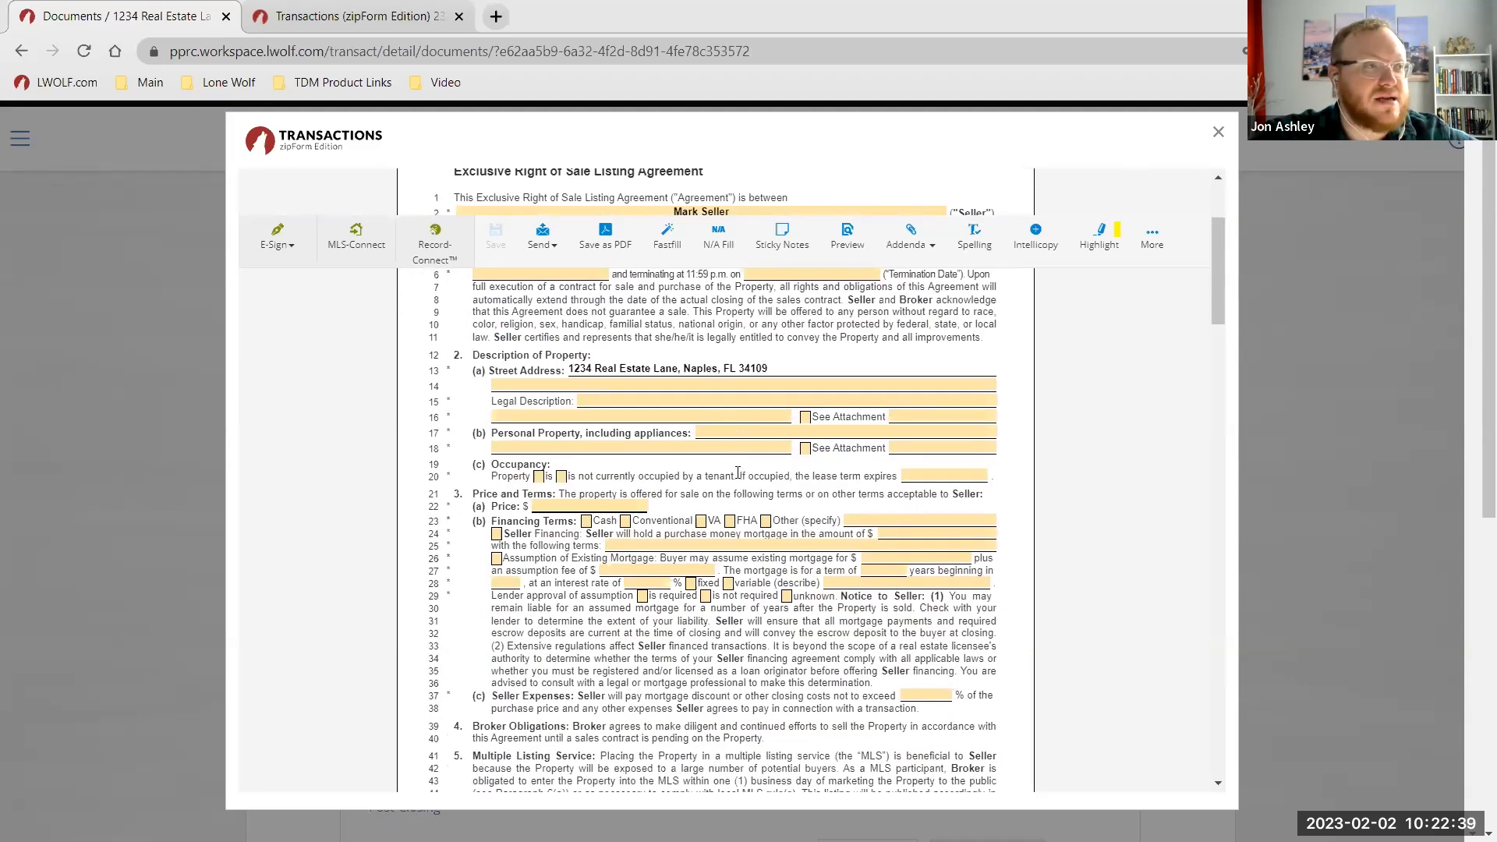
scroll(754, 489, up, 1)
scroll(798, 577, up, 1)
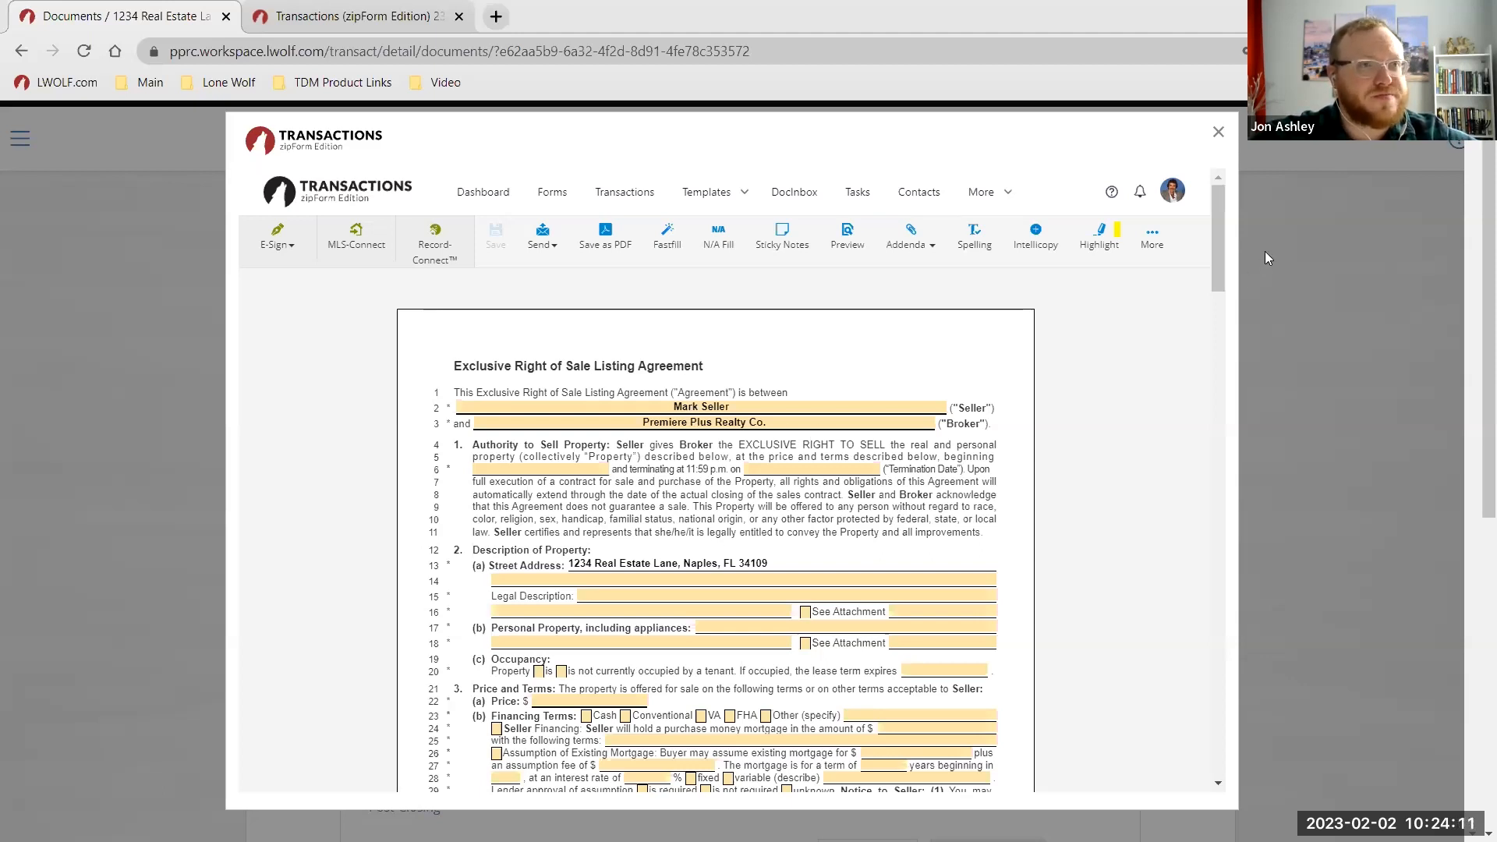
click(1218, 132)
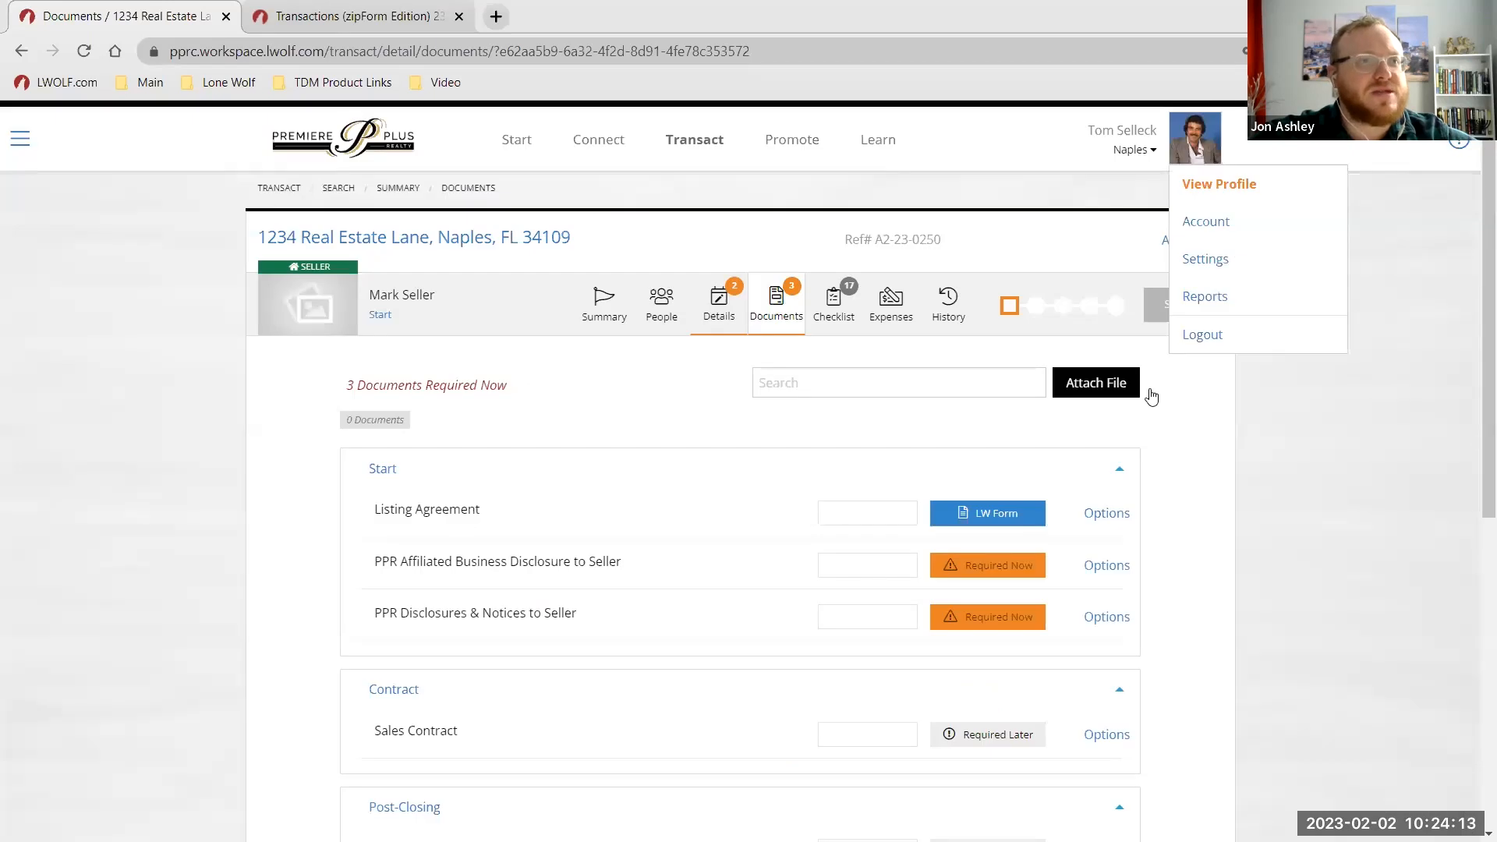
Reopen the Listing Agreement's linked form and close it again.
click(1112, 518)
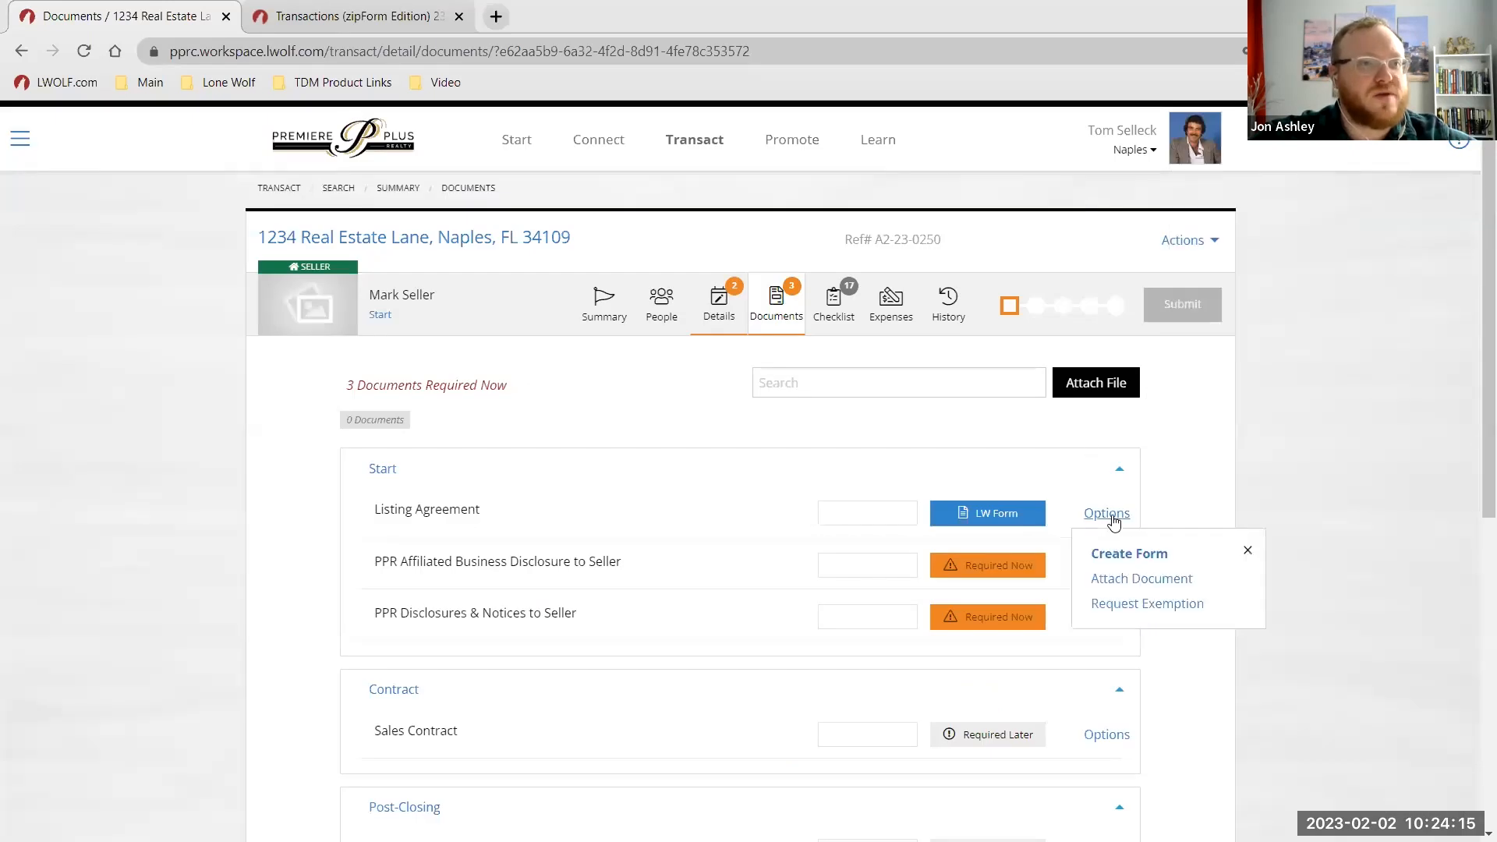
click(1117, 554)
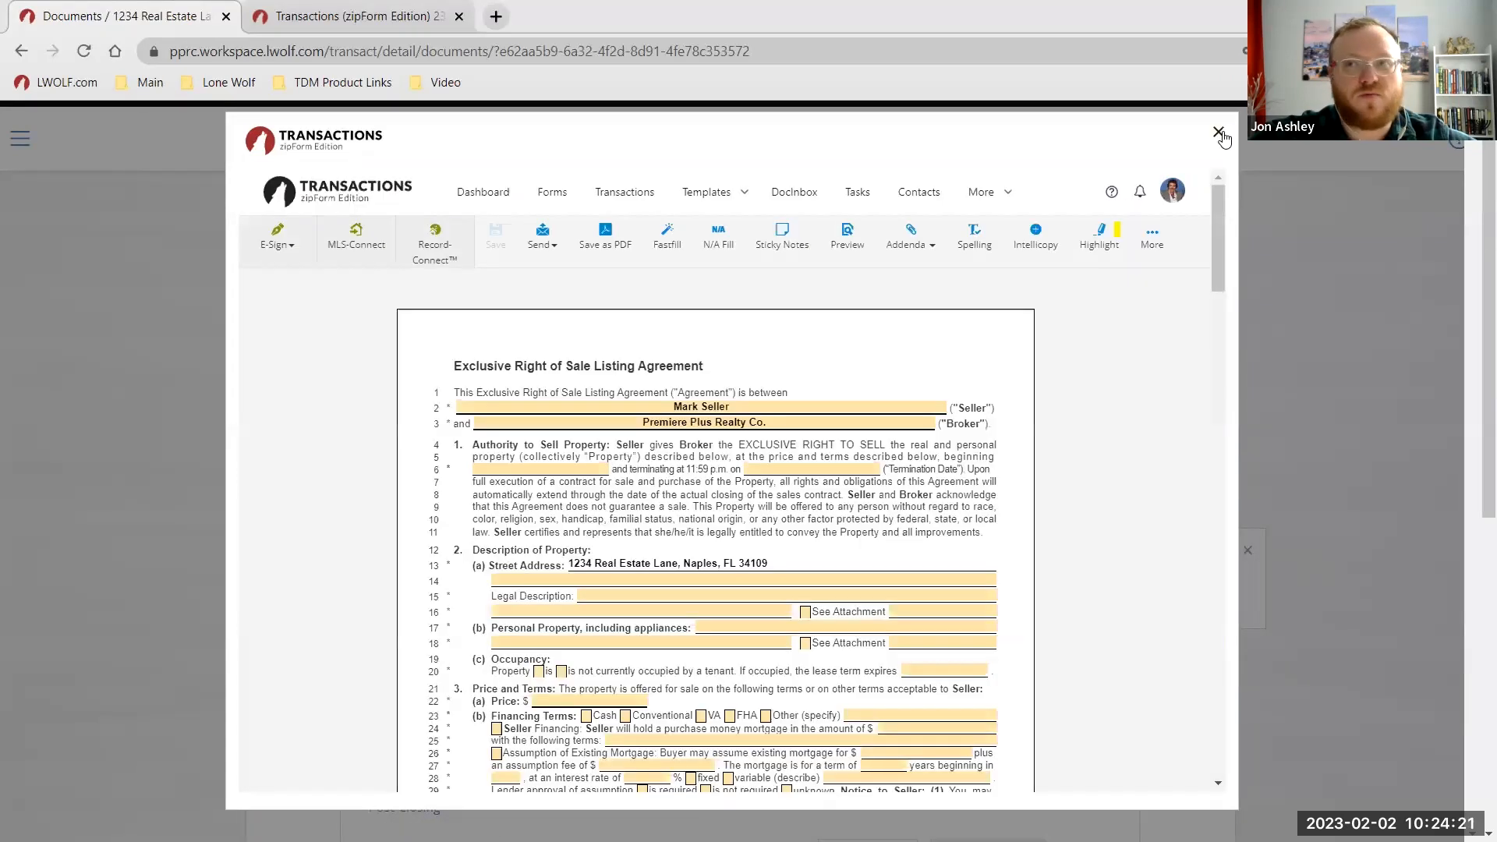
click(1219, 133)
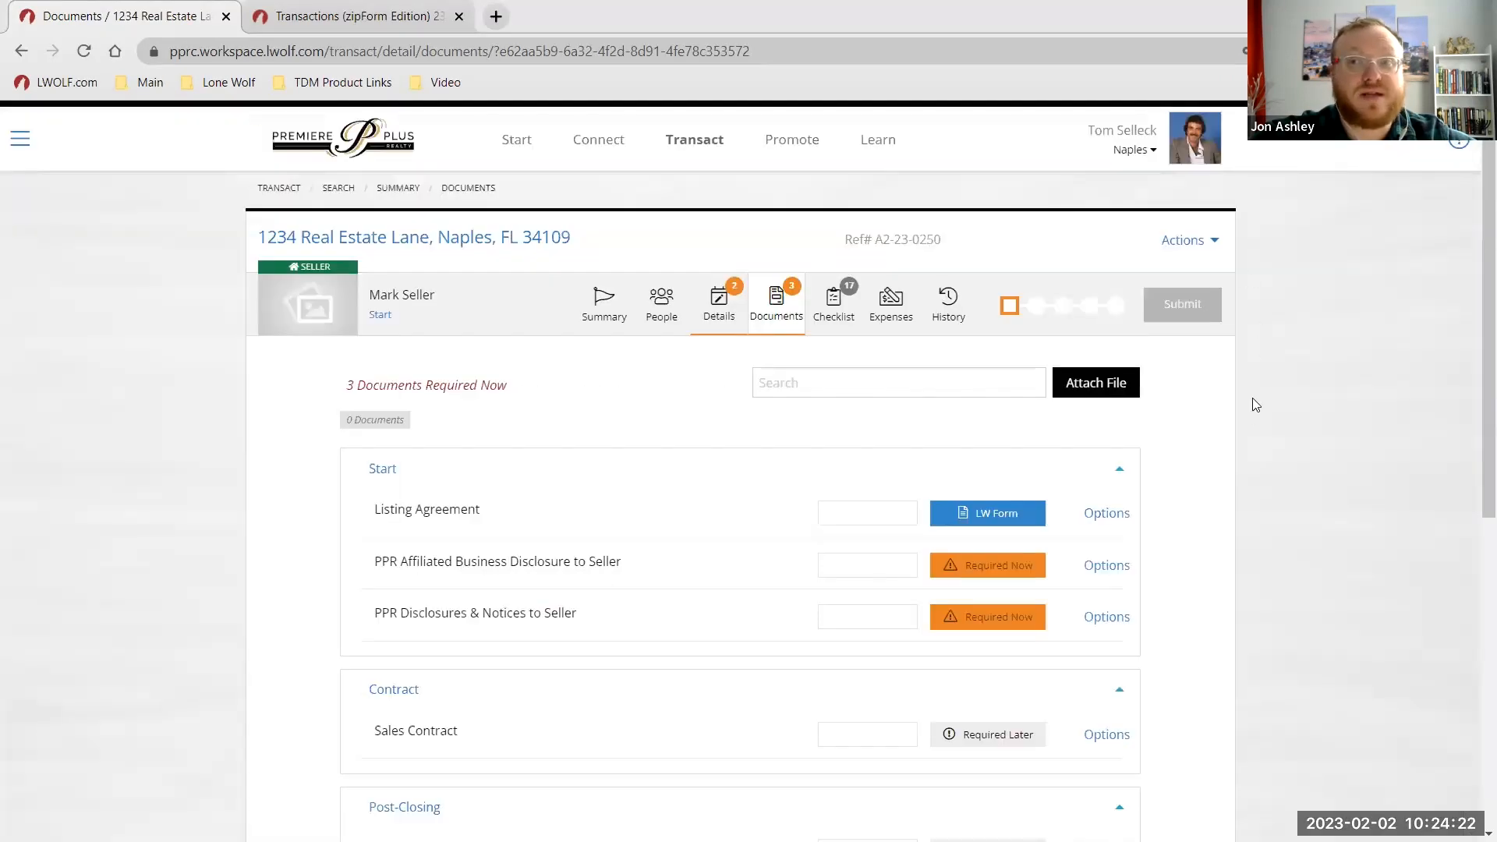
Start a form for the PPR Affiliated Business Disclosure to Seller and list FARR1 forms.
click(1103, 573)
click(1148, 610)
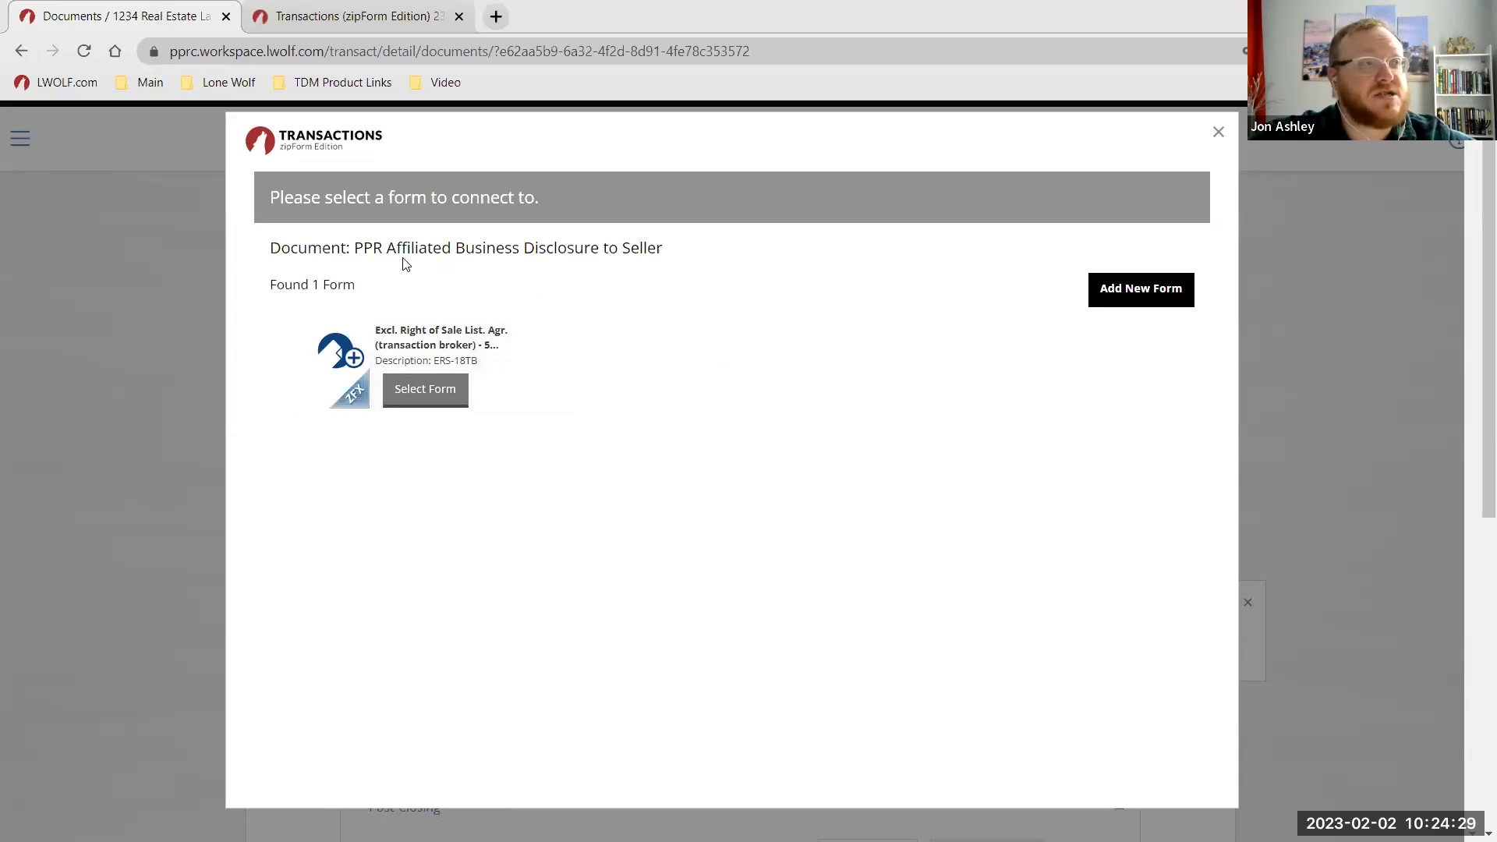
click(440, 366)
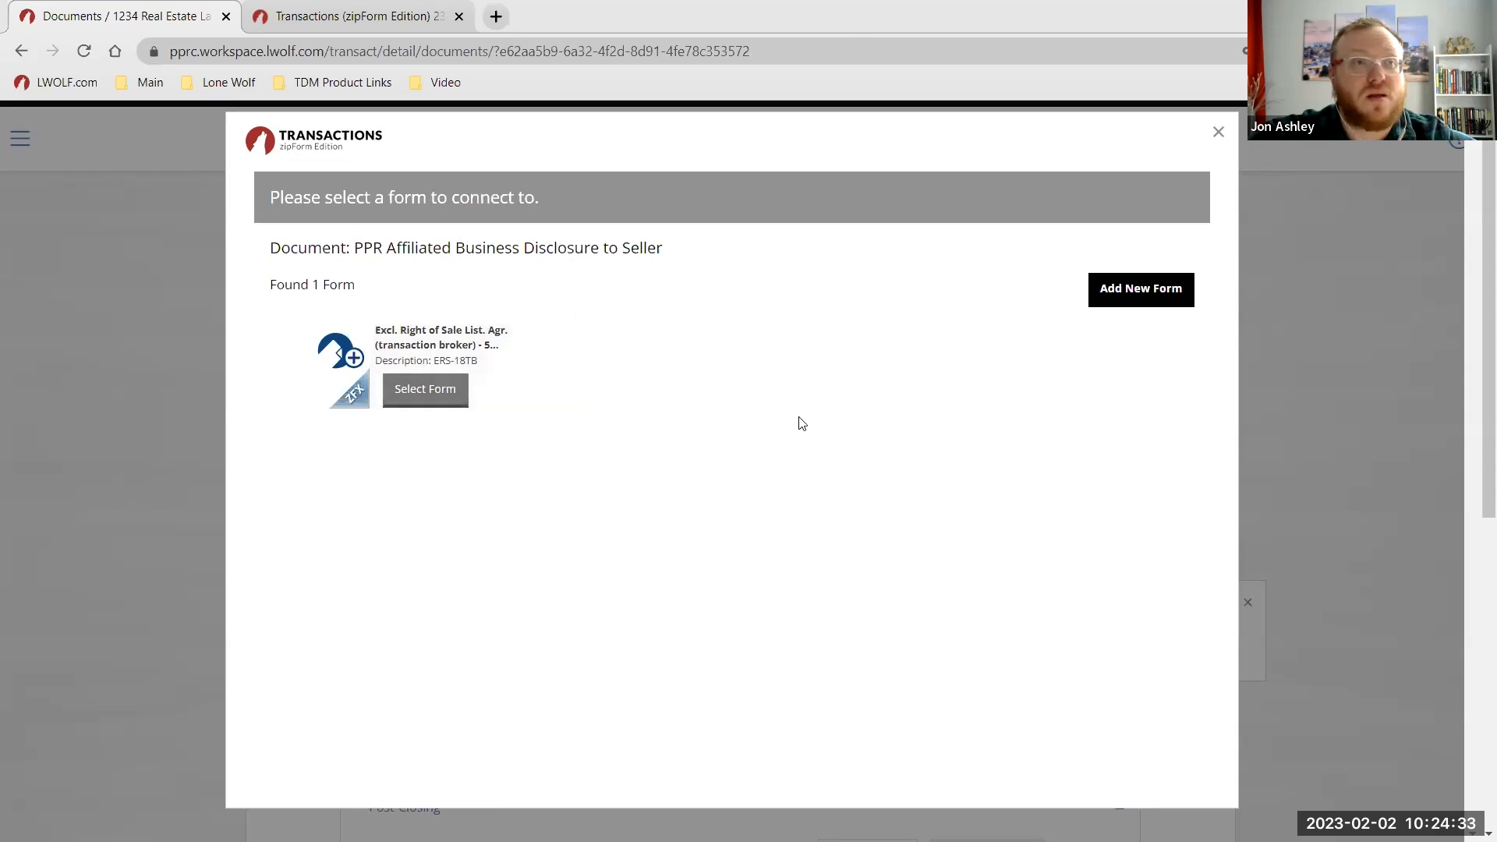
click(1140, 299)
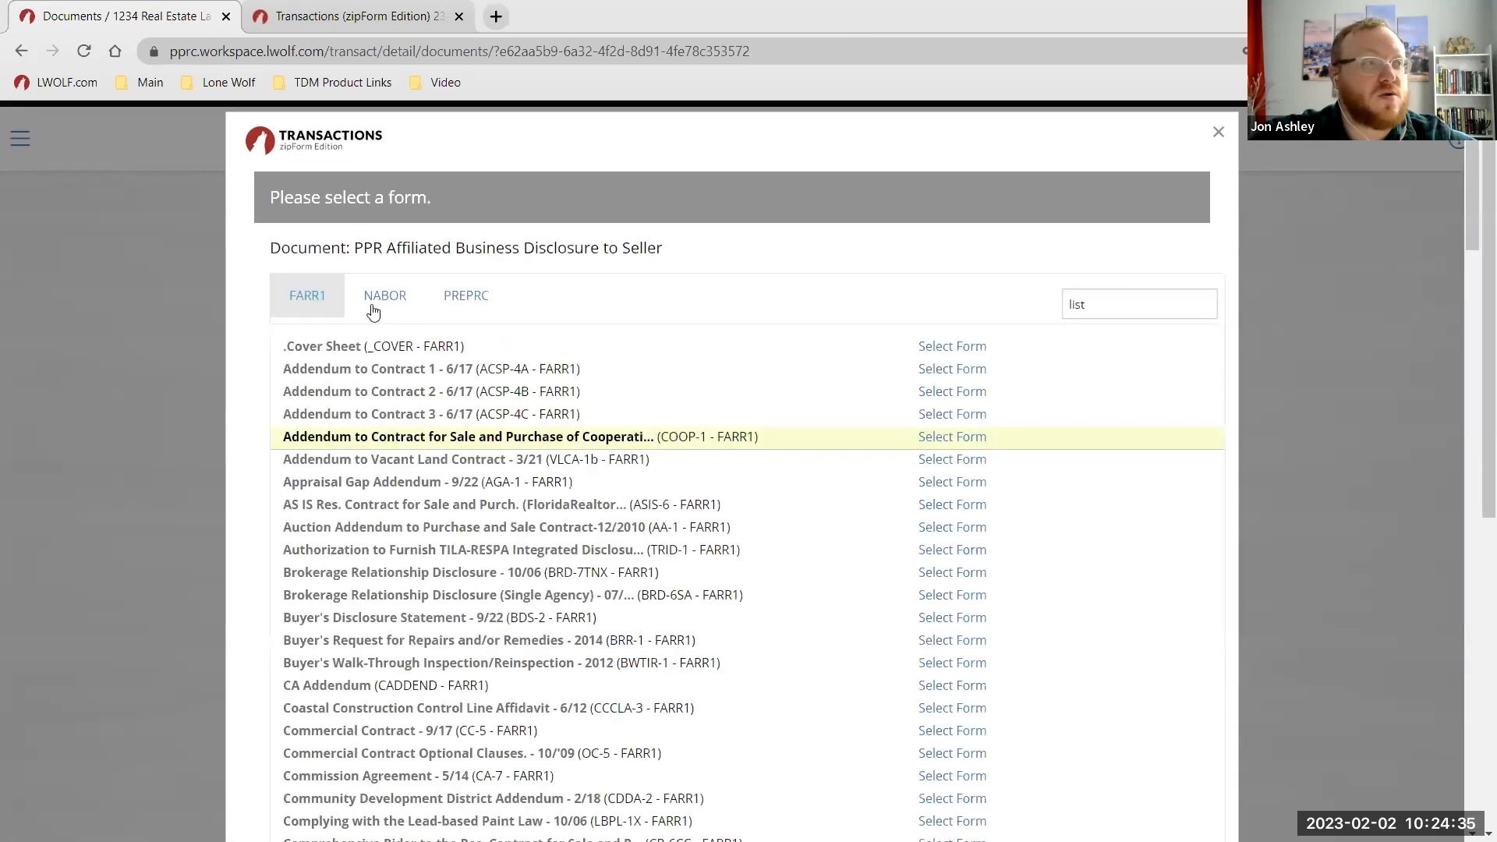
click(312, 299)
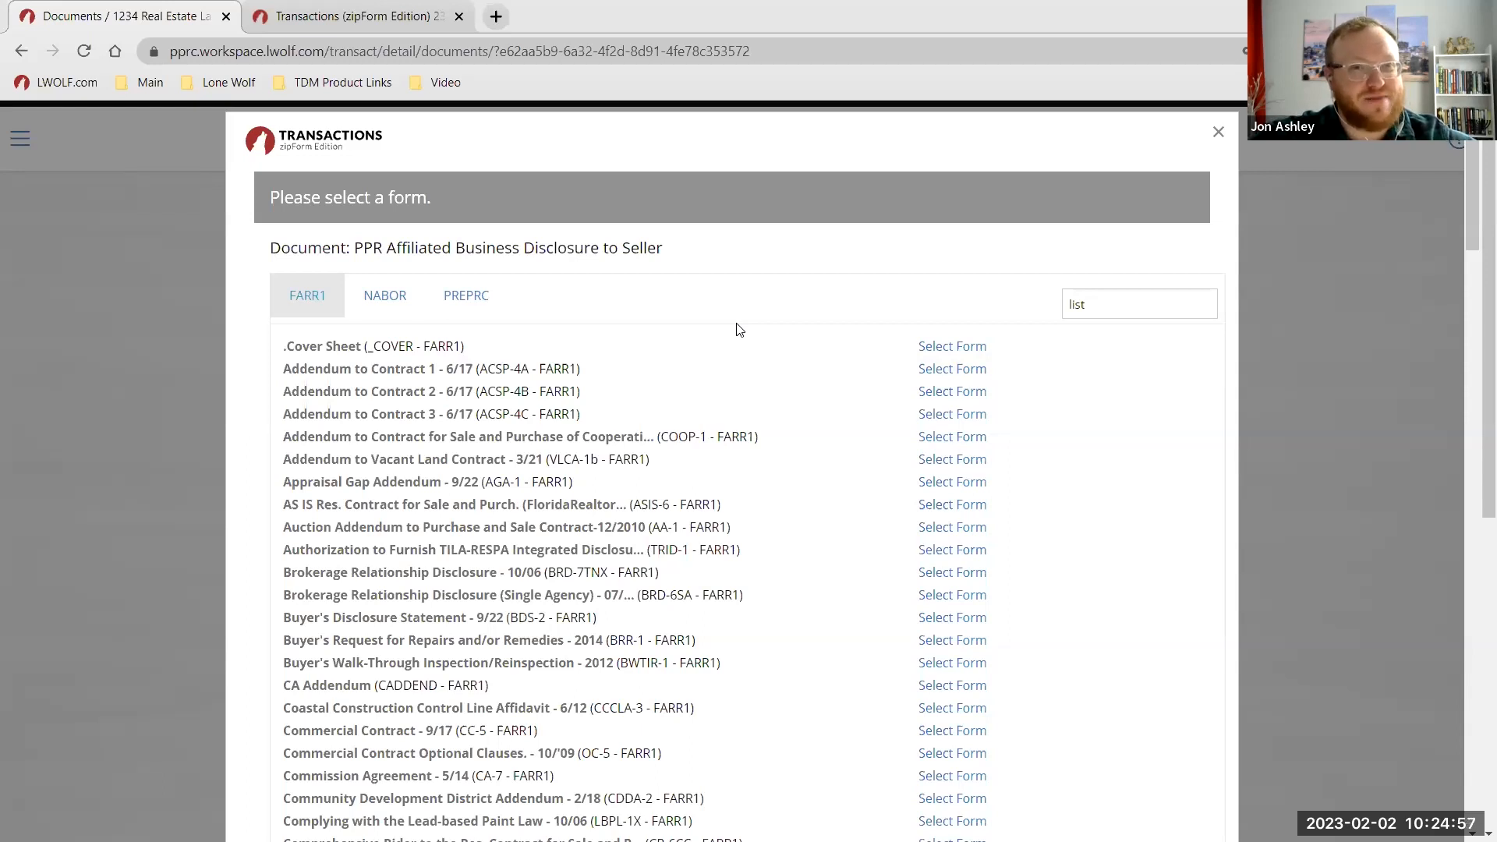
In the zipForm Edition tab, go to Profile & Settings to view the My Information page.
click(421, 16)
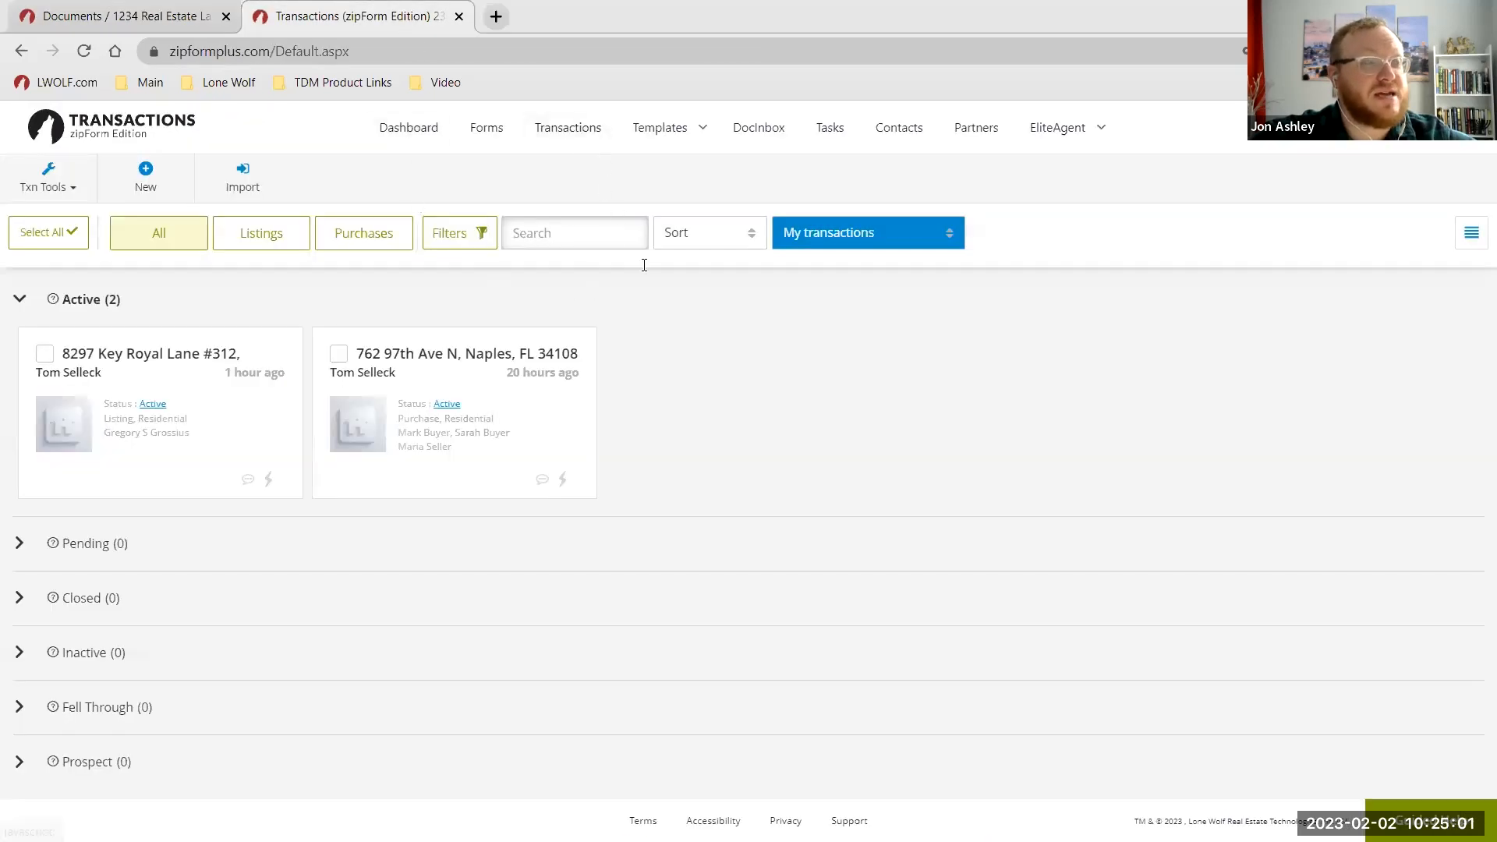
click(730, 418)
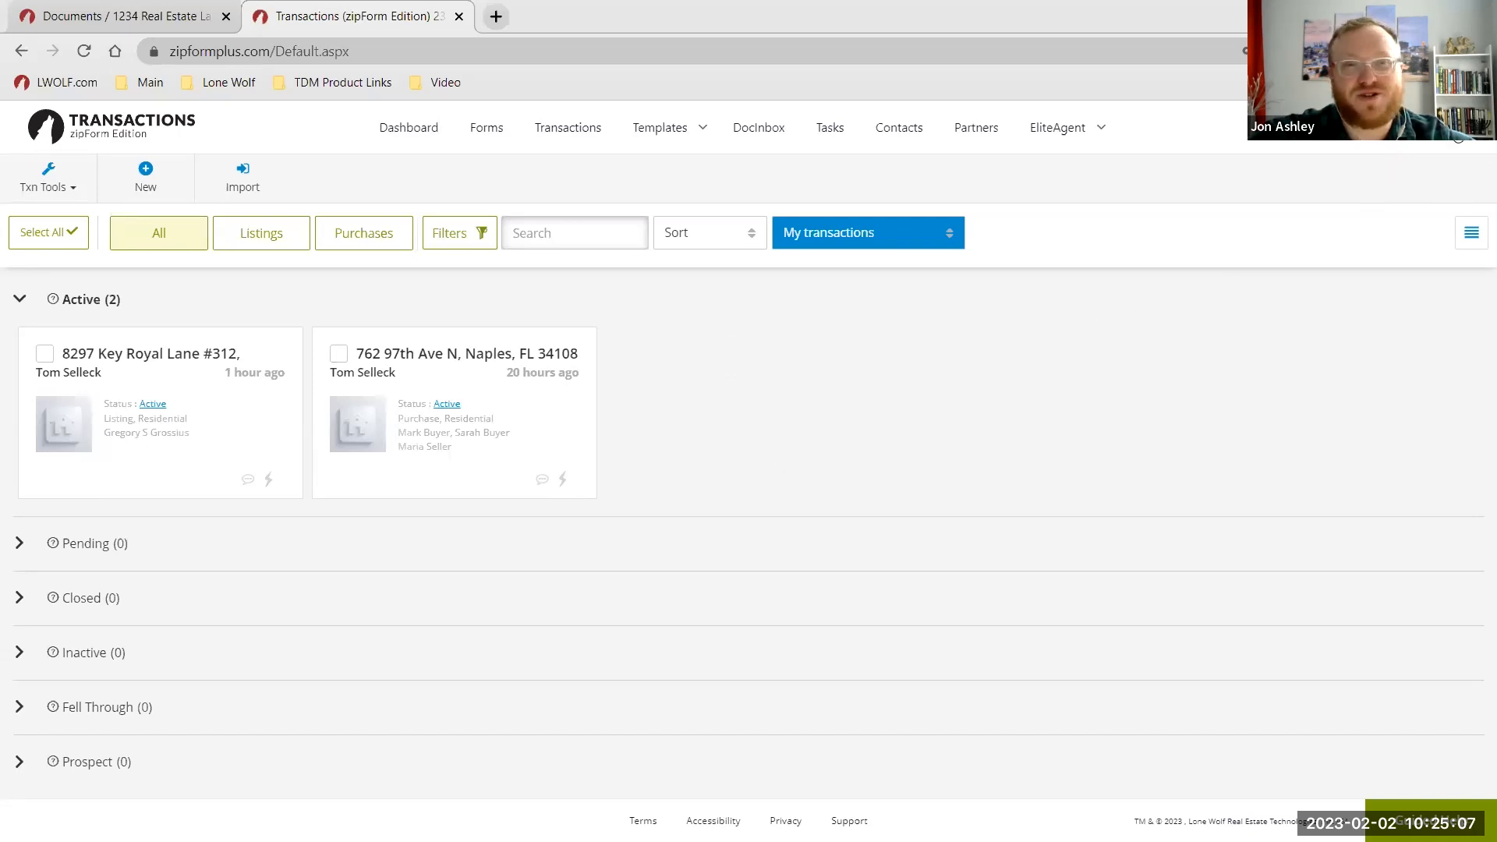
click(1458, 139)
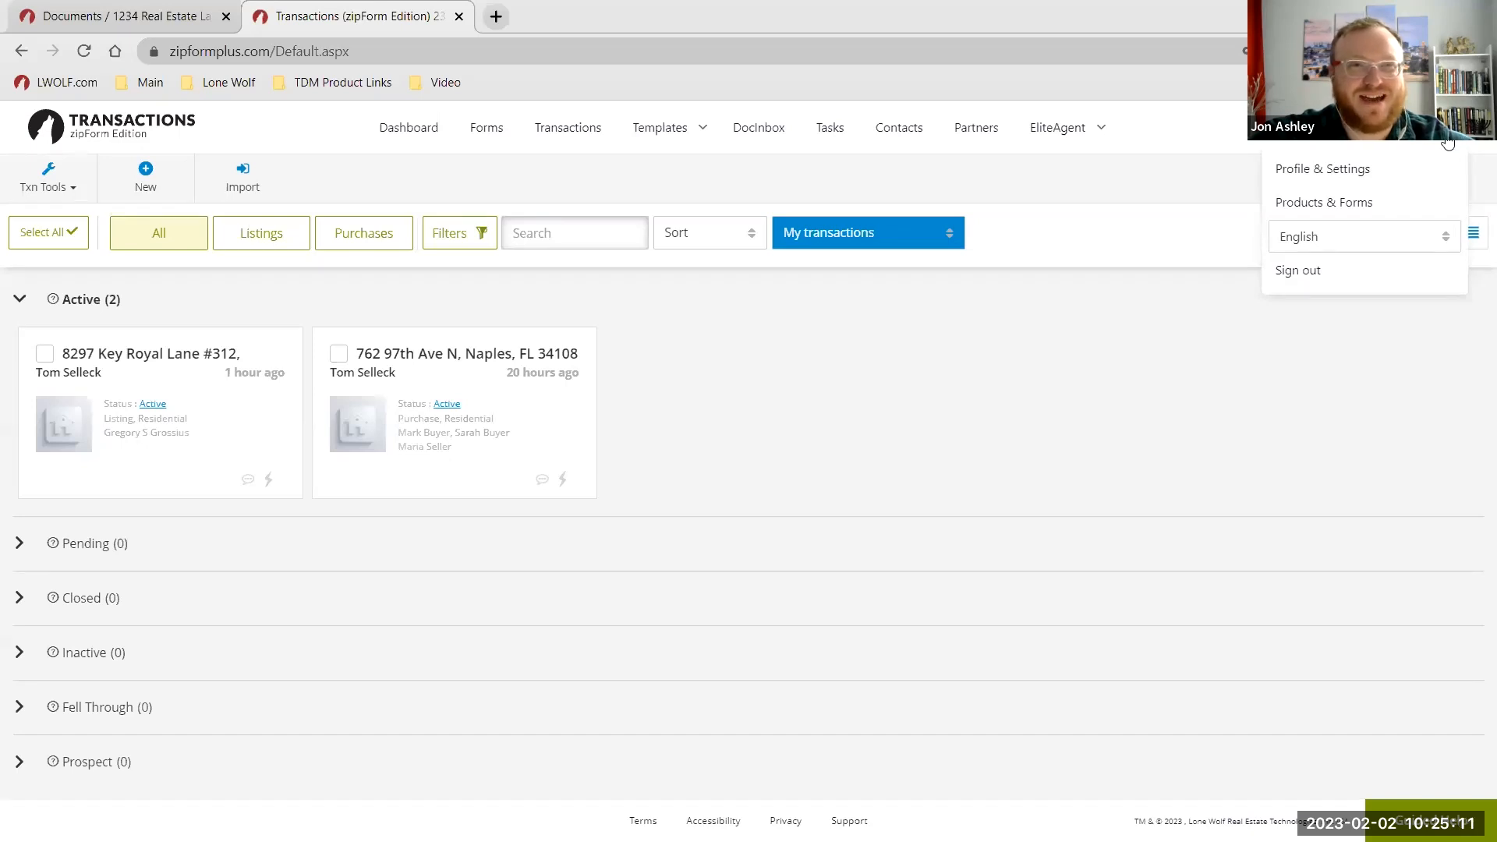
click(1326, 178)
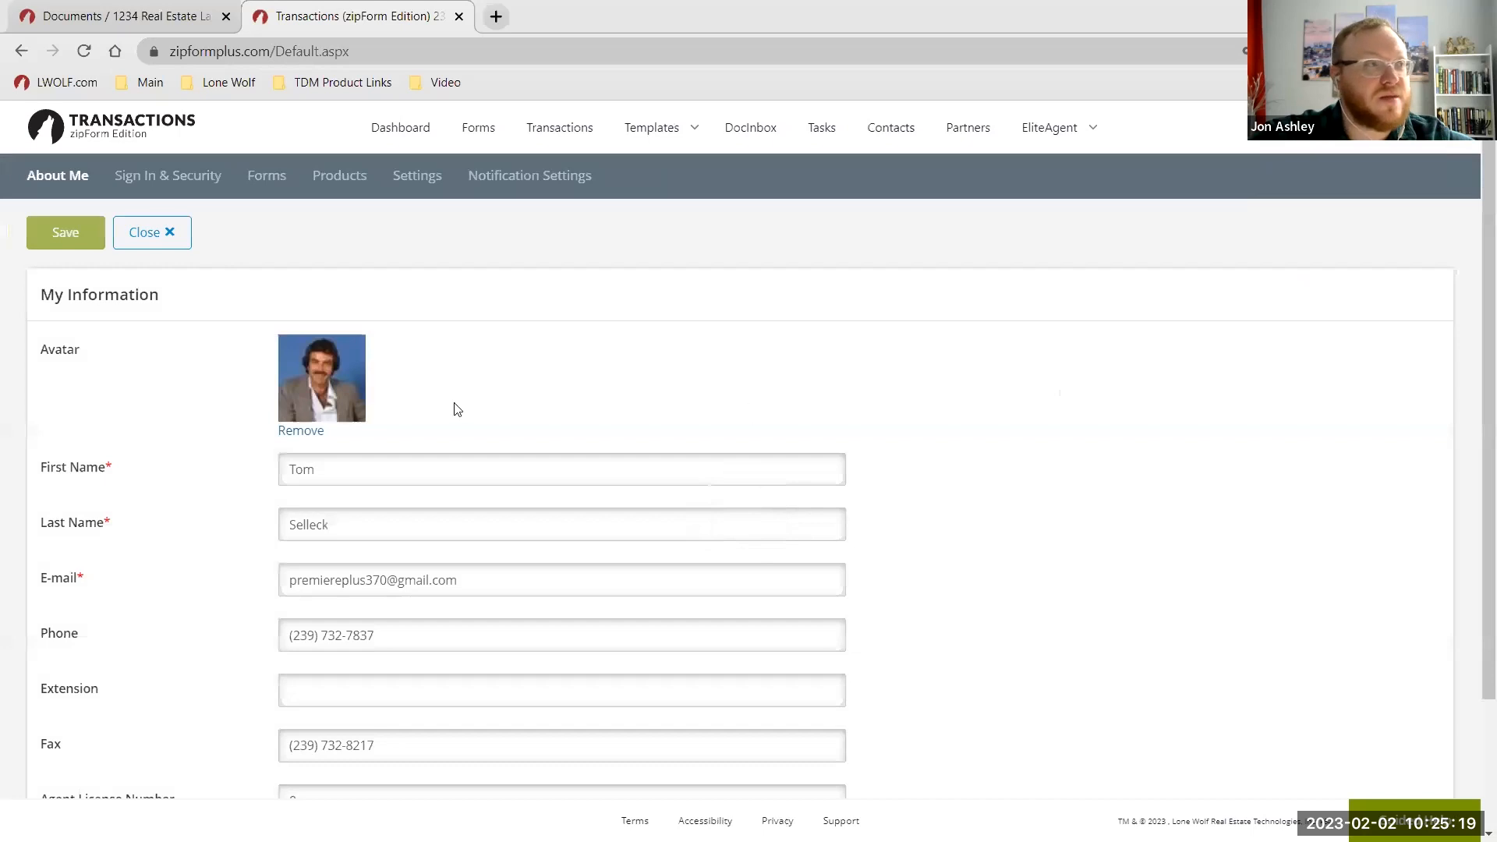
scroll(585, 522, down, 1)
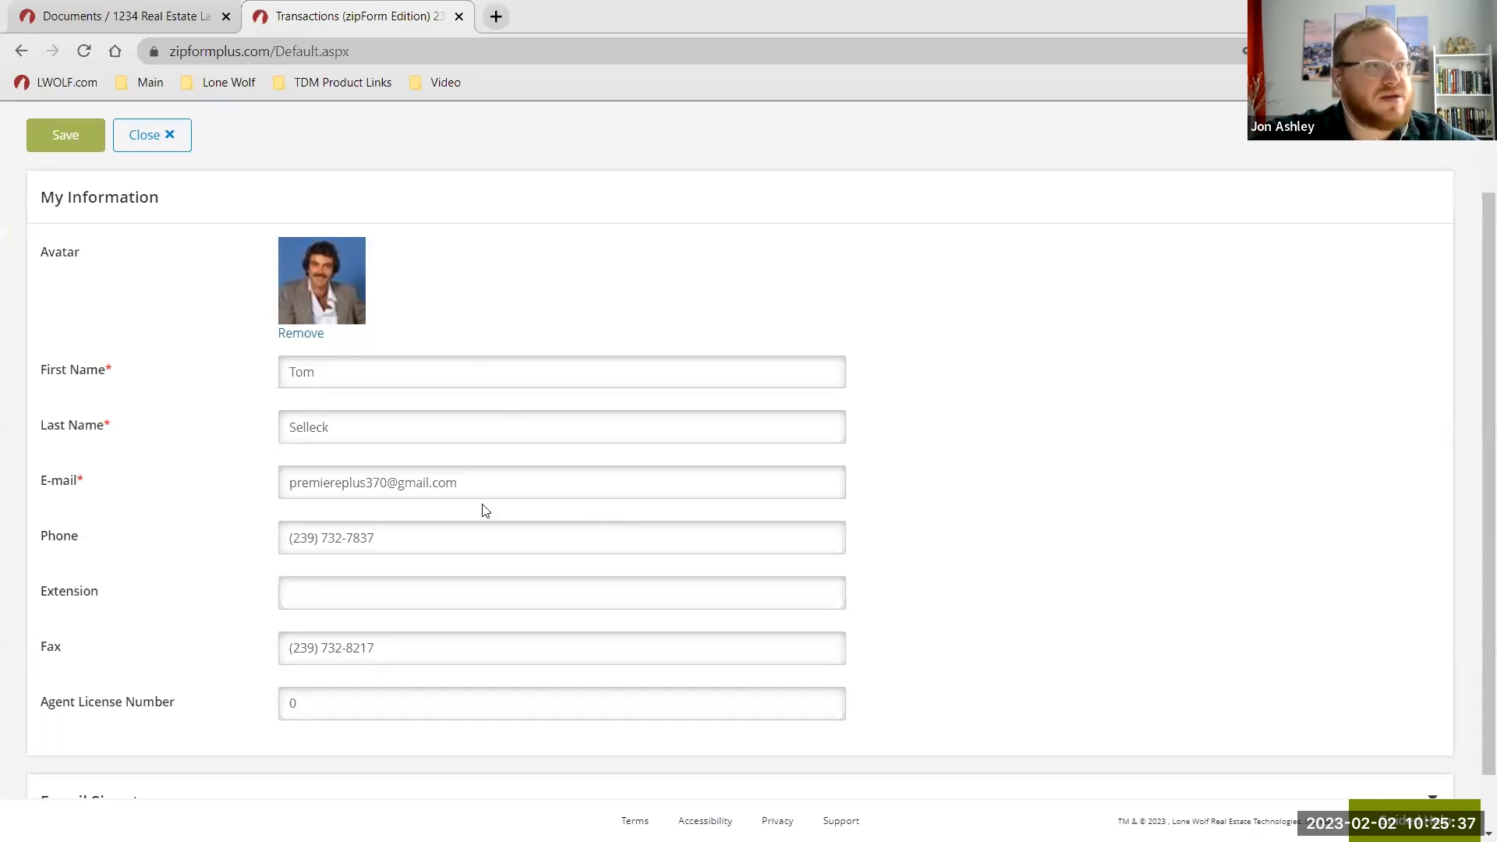
scroll(484, 499, up, 2)
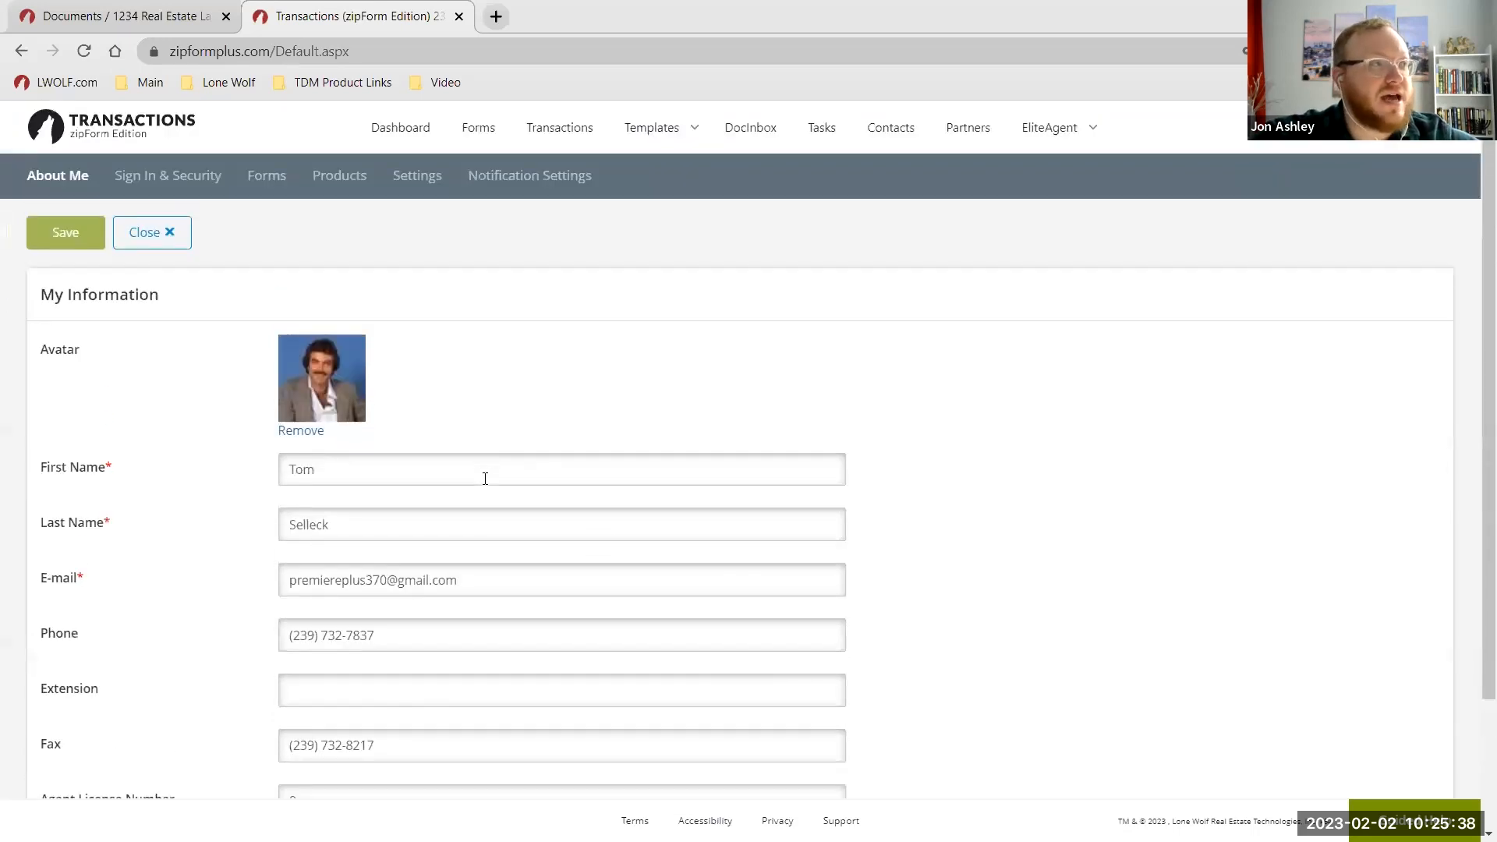
In Forms settings, drag NABOR above FARR1 in the library order and save it.
click(265, 179)
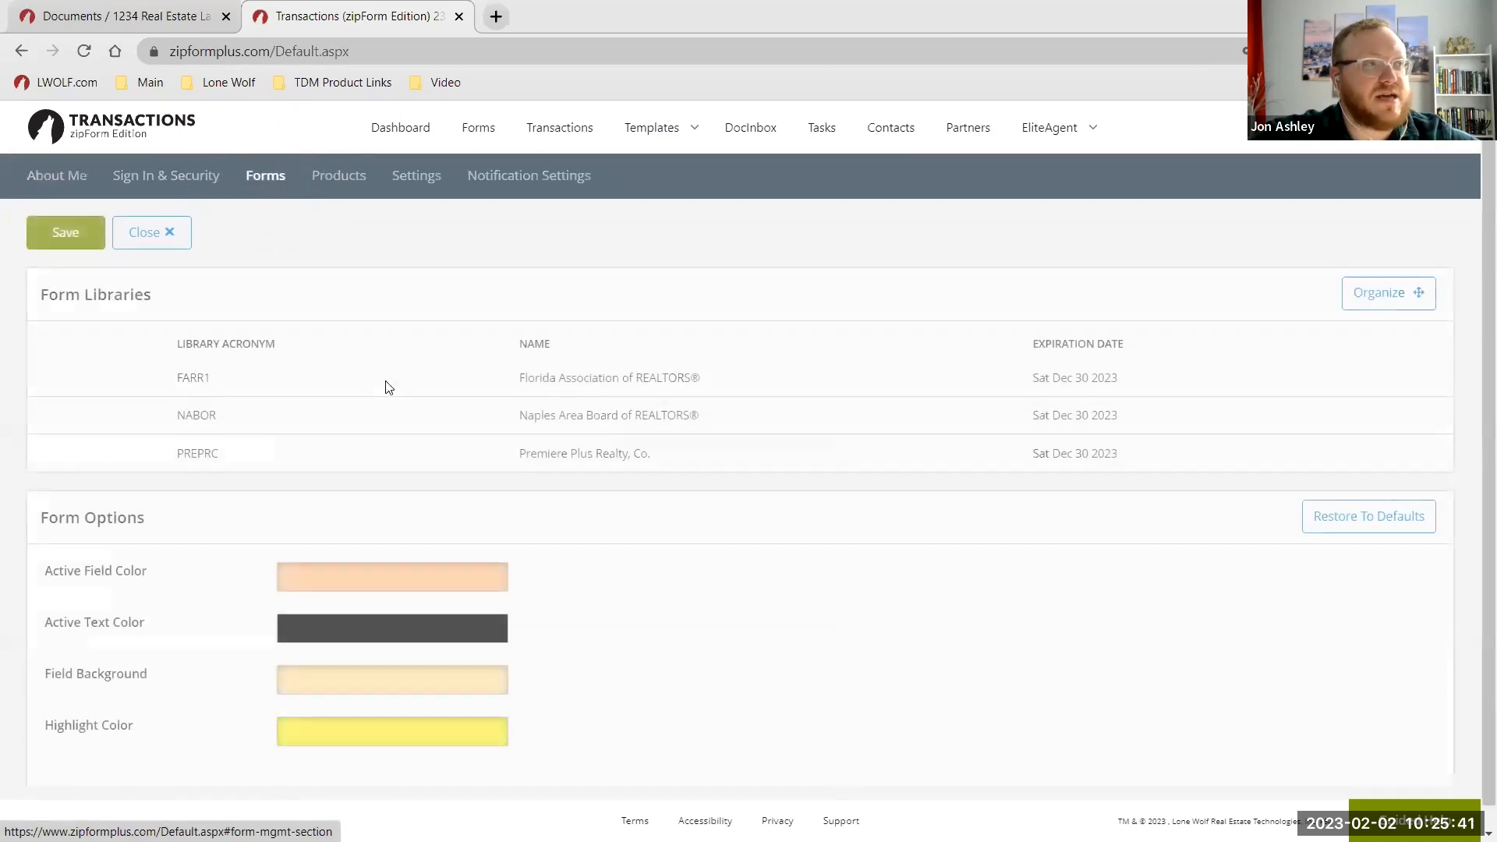
click(578, 379)
click(578, 378)
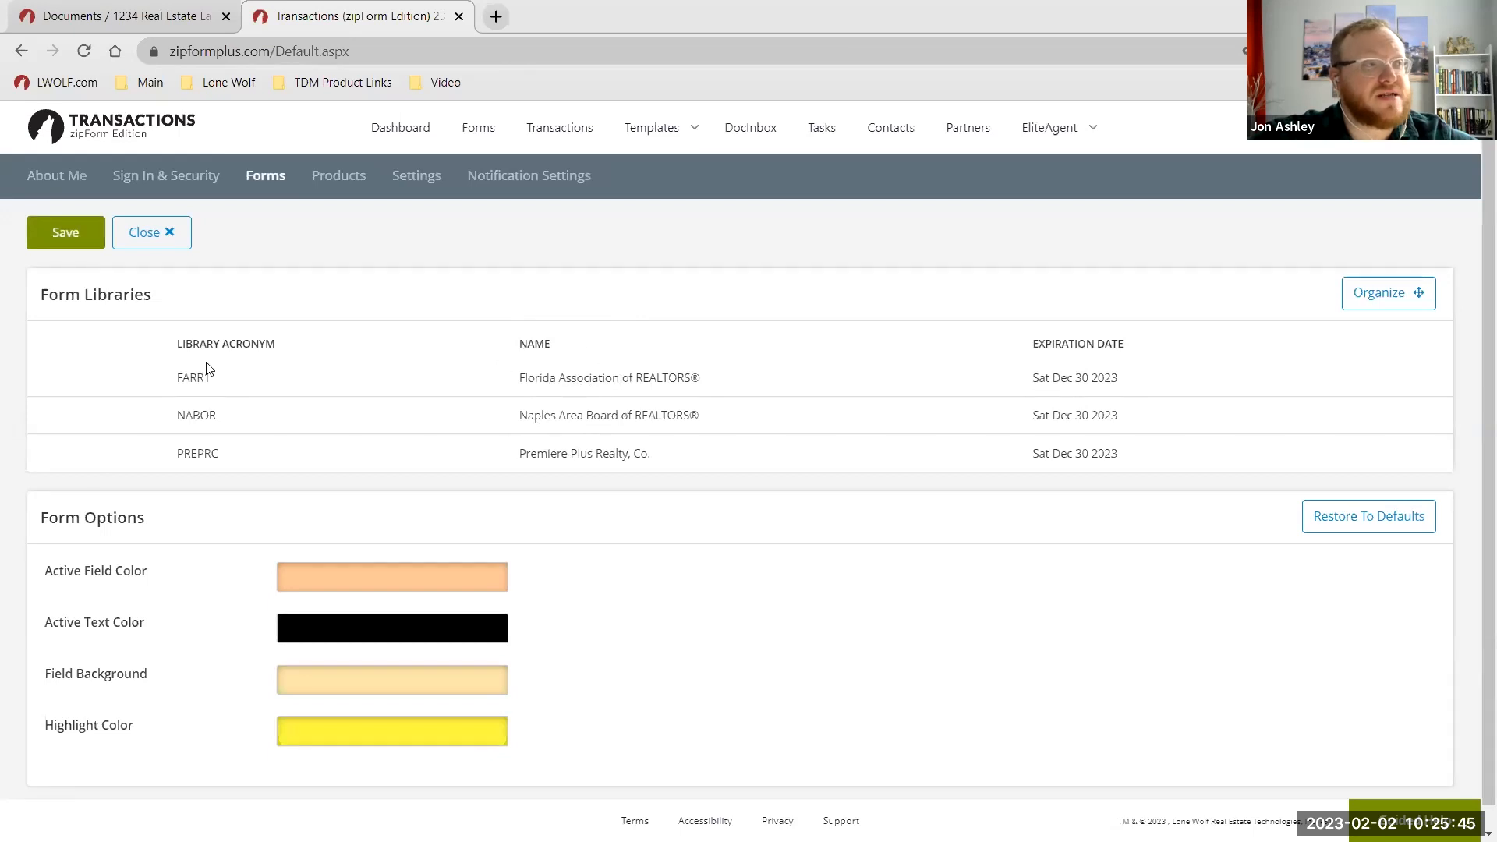
click(550, 375)
click(550, 375)
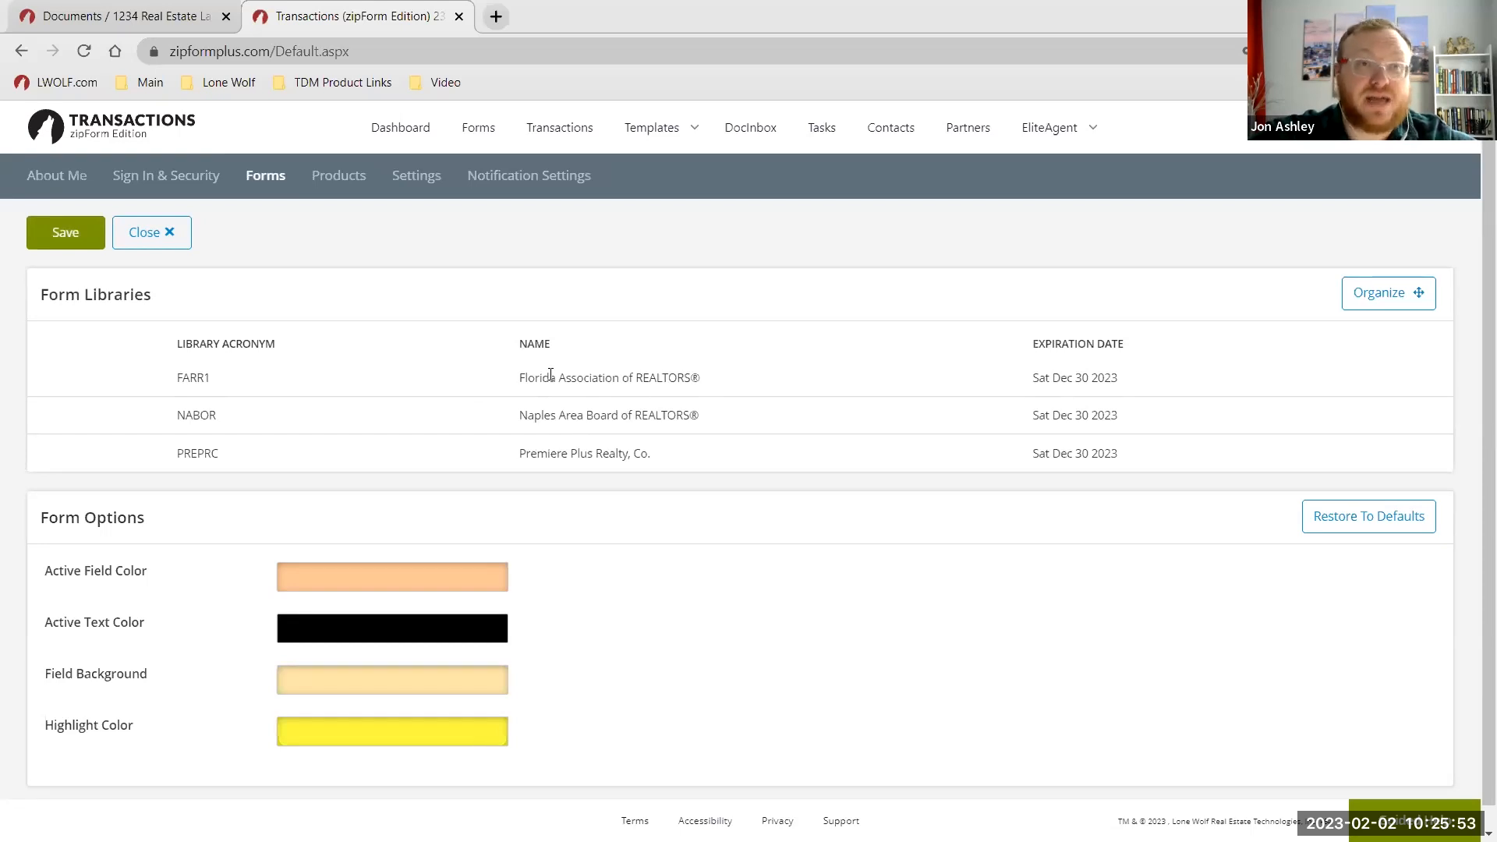
click(1355, 300)
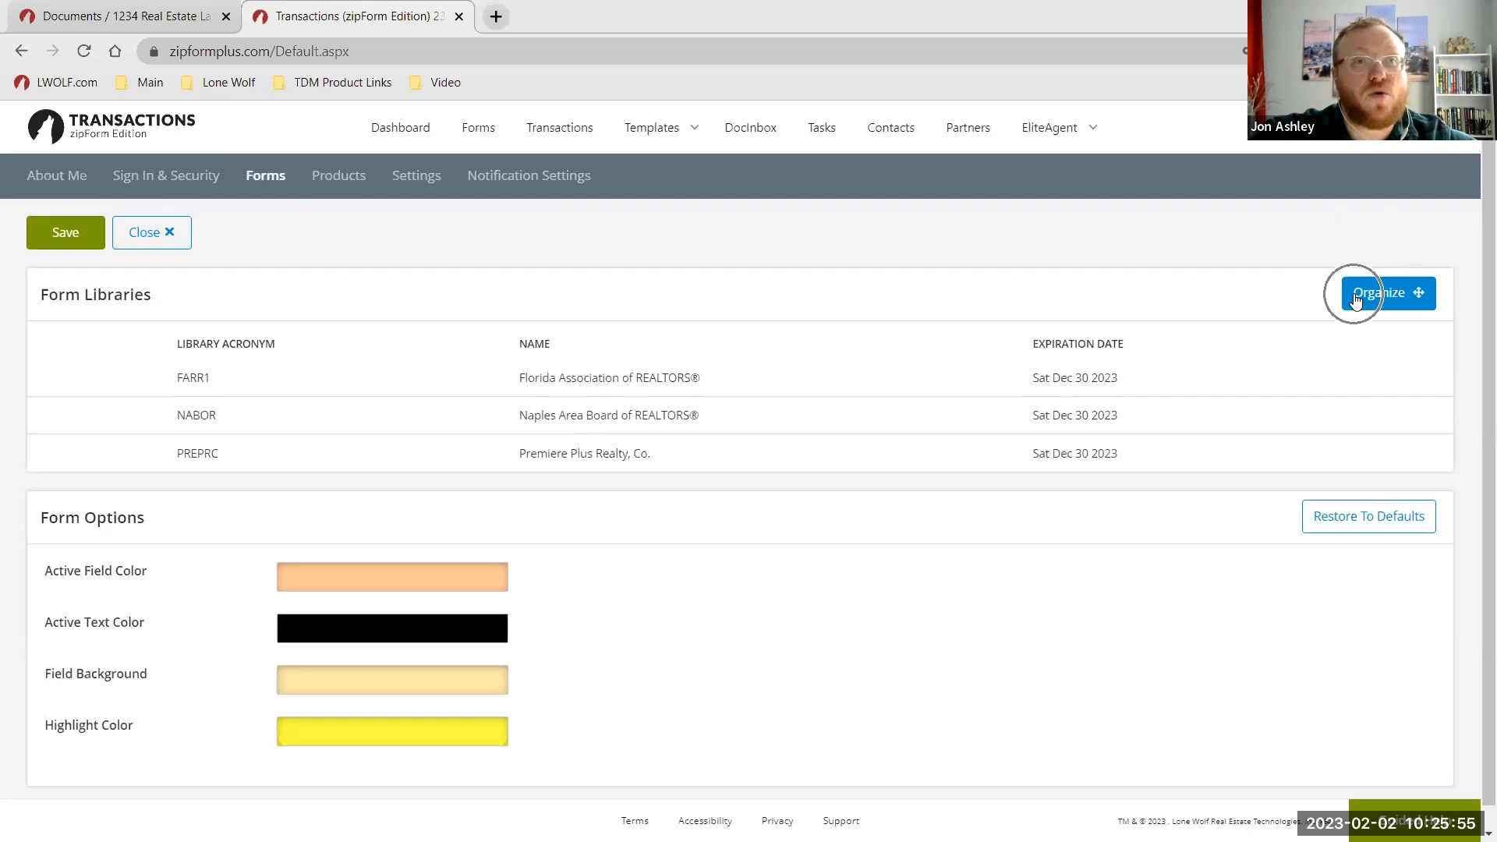
drag(62, 477, 61, 433)
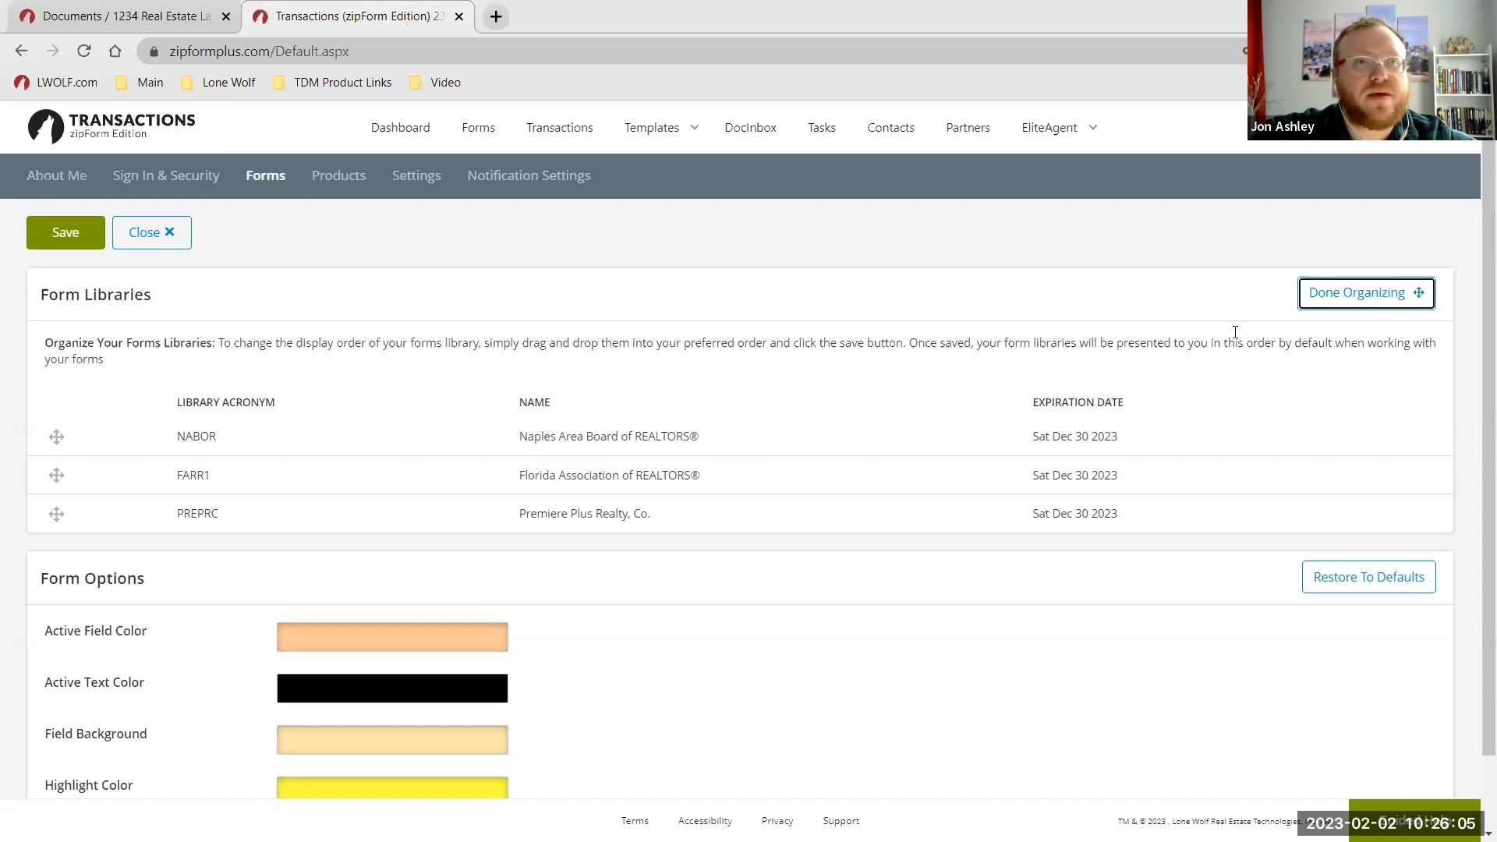
click(1330, 295)
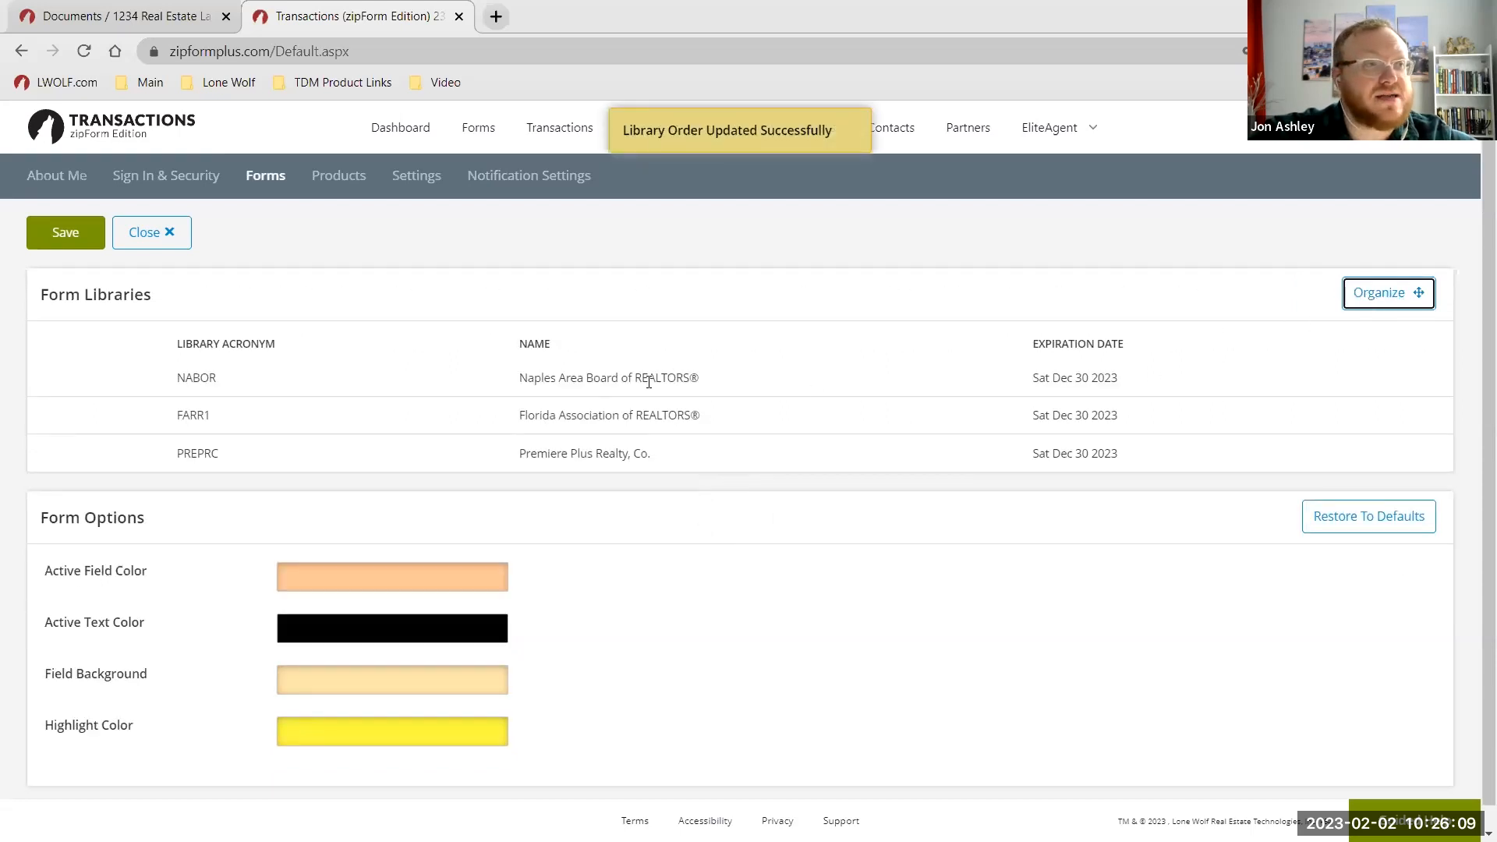
Back in Workspace, reopen Add New Form for the PPR Affiliated Business Disclosure, showing NABOR forms first.
click(140, 17)
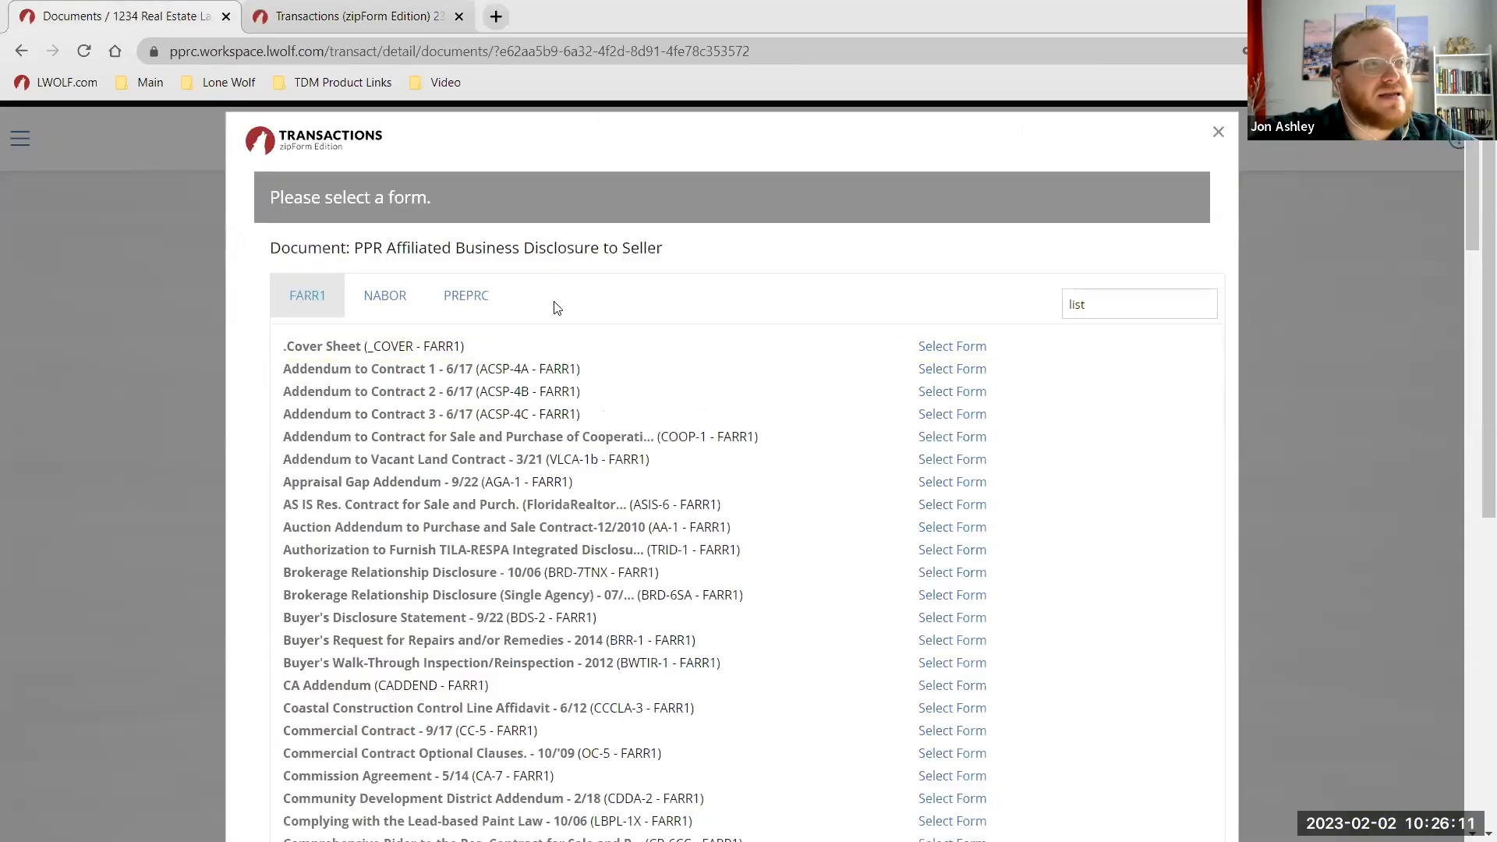
click(1218, 132)
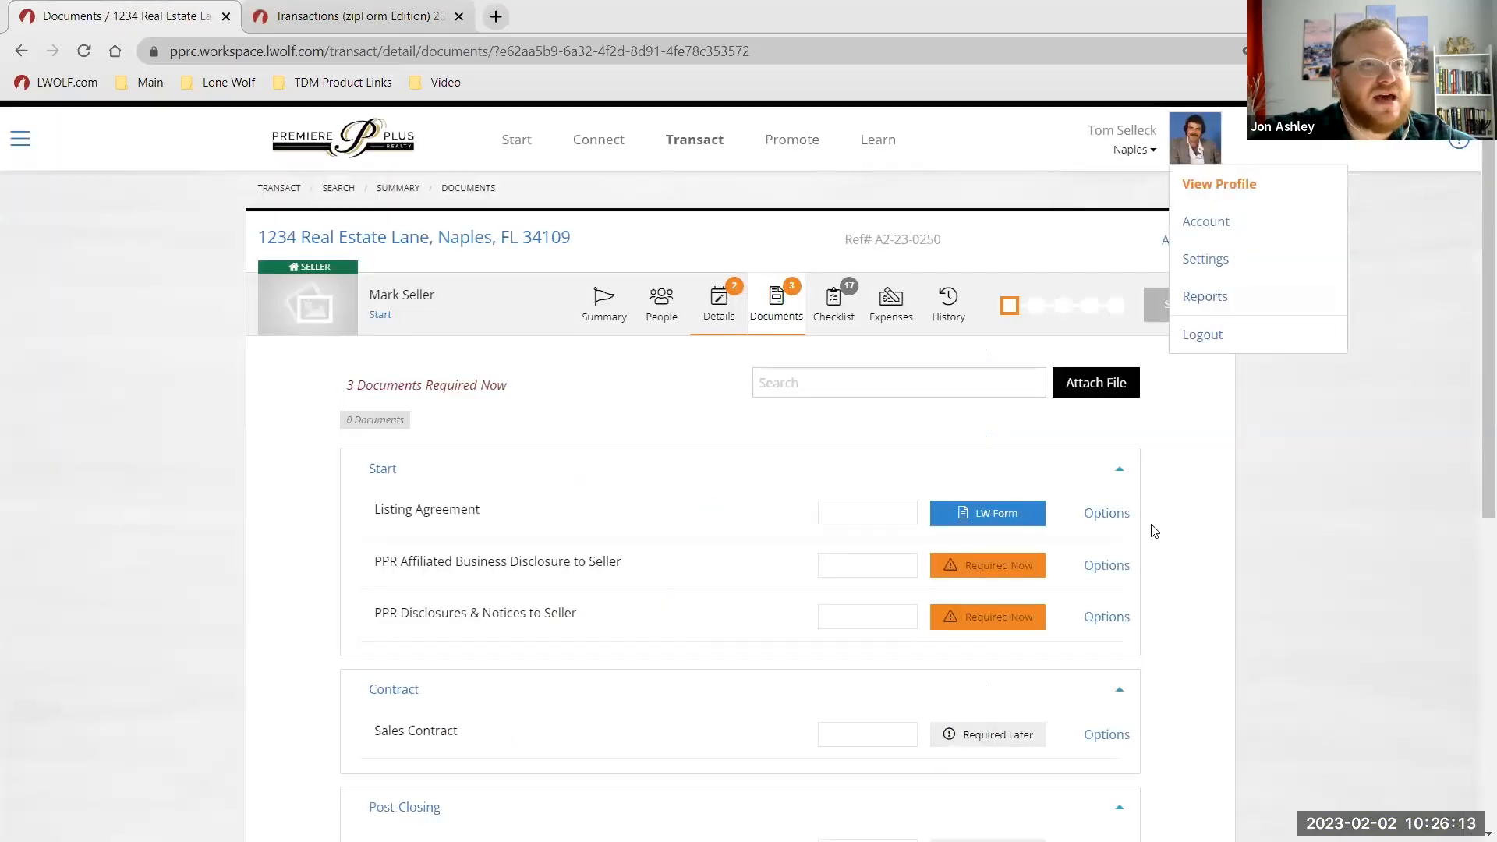
click(1108, 563)
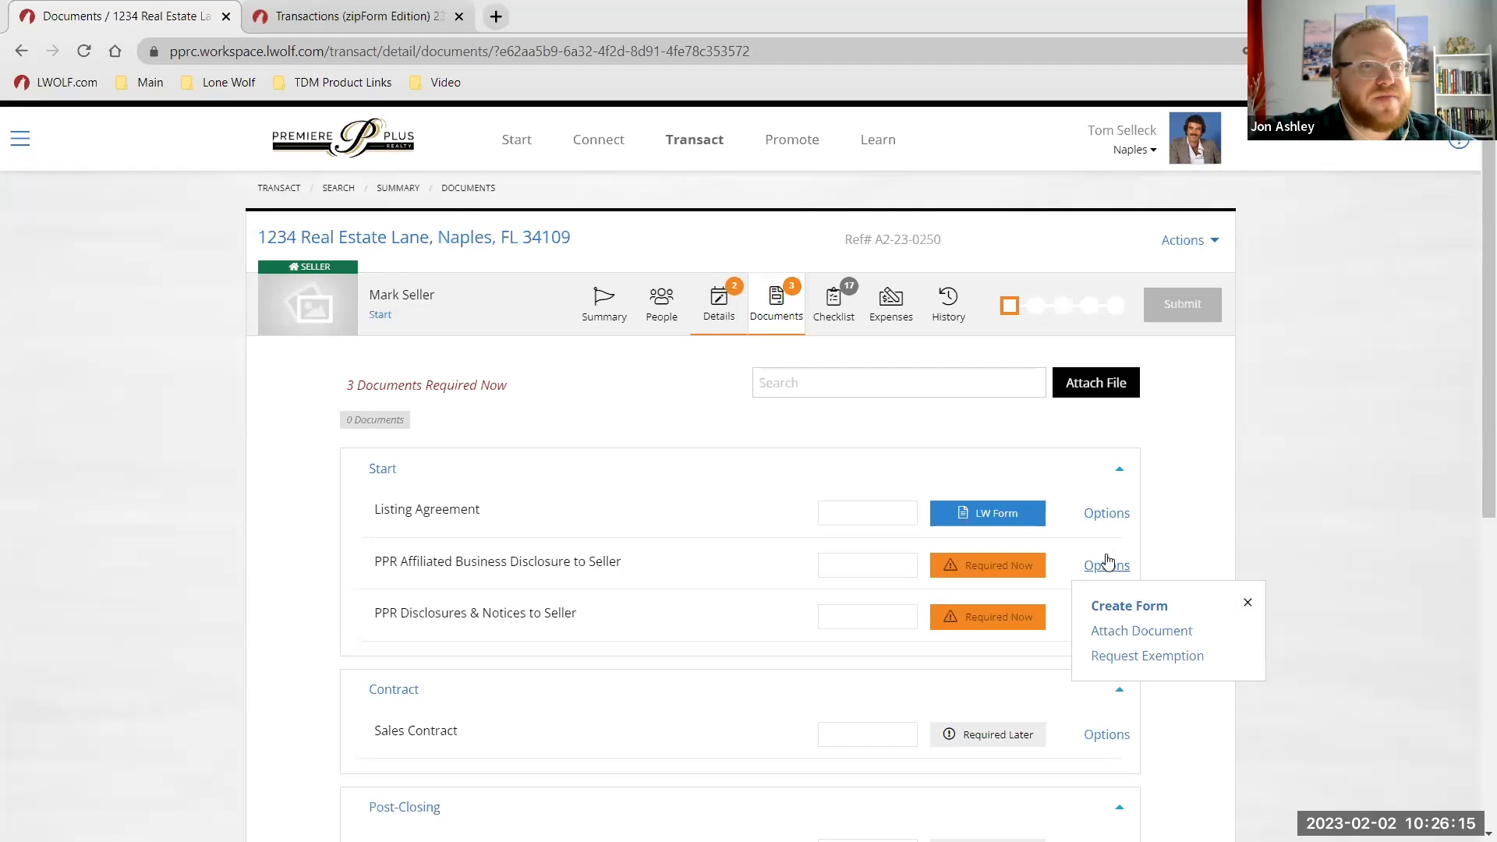
click(1107, 607)
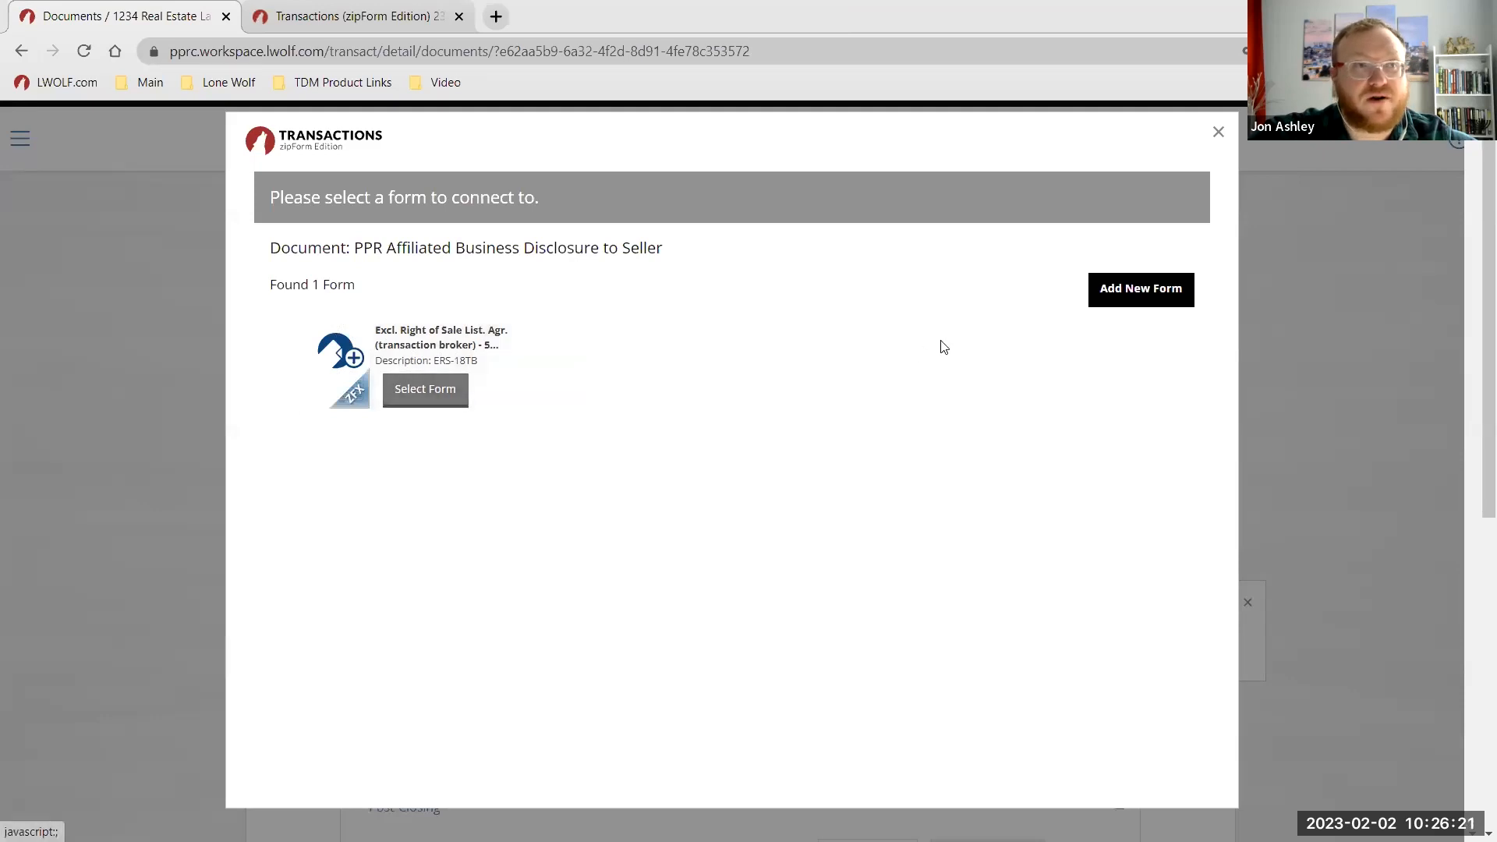
click(1121, 299)
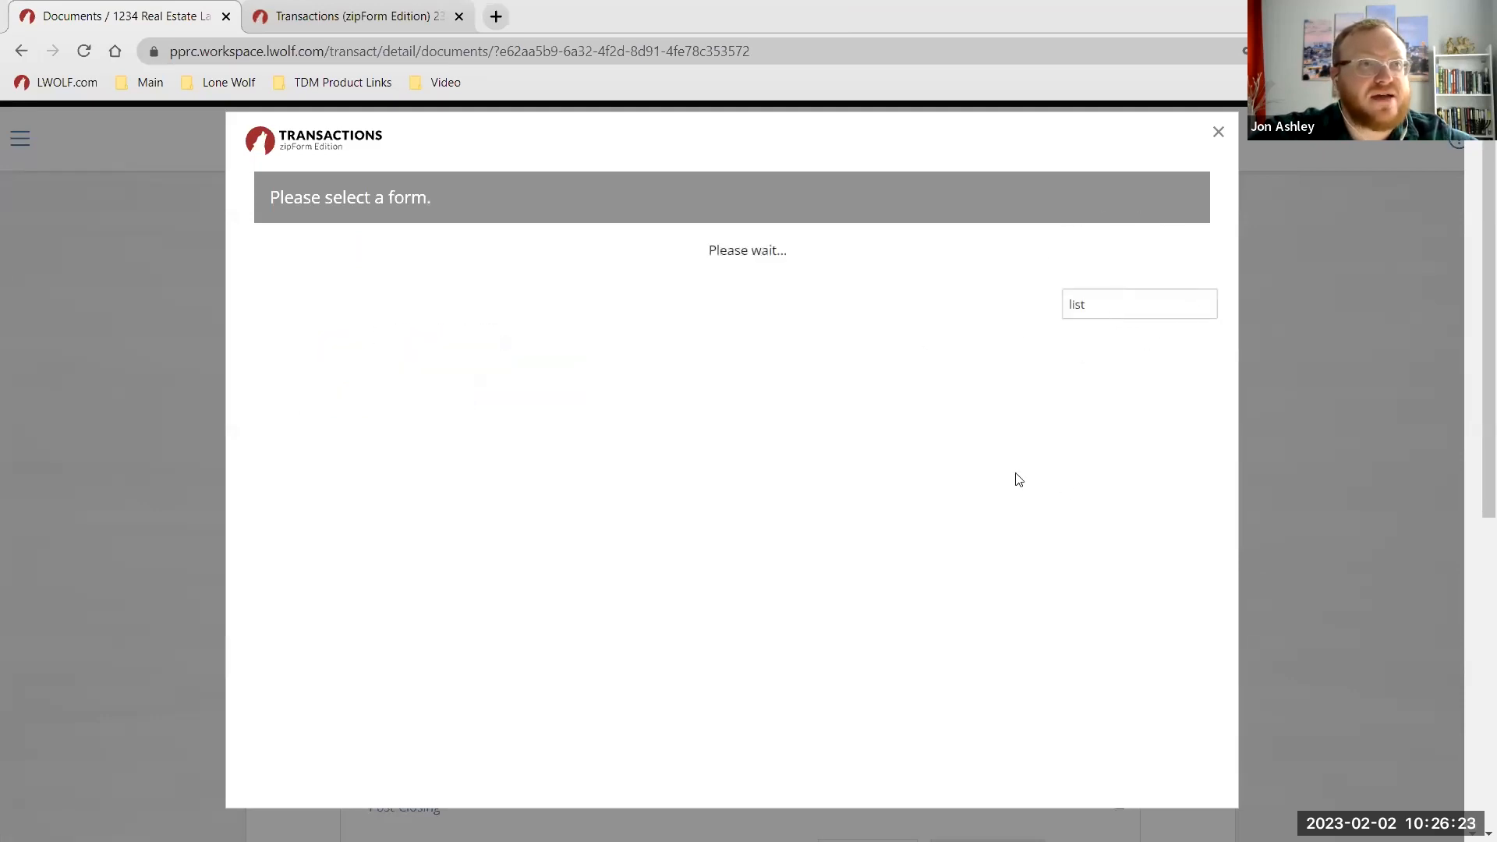
click(333, 314)
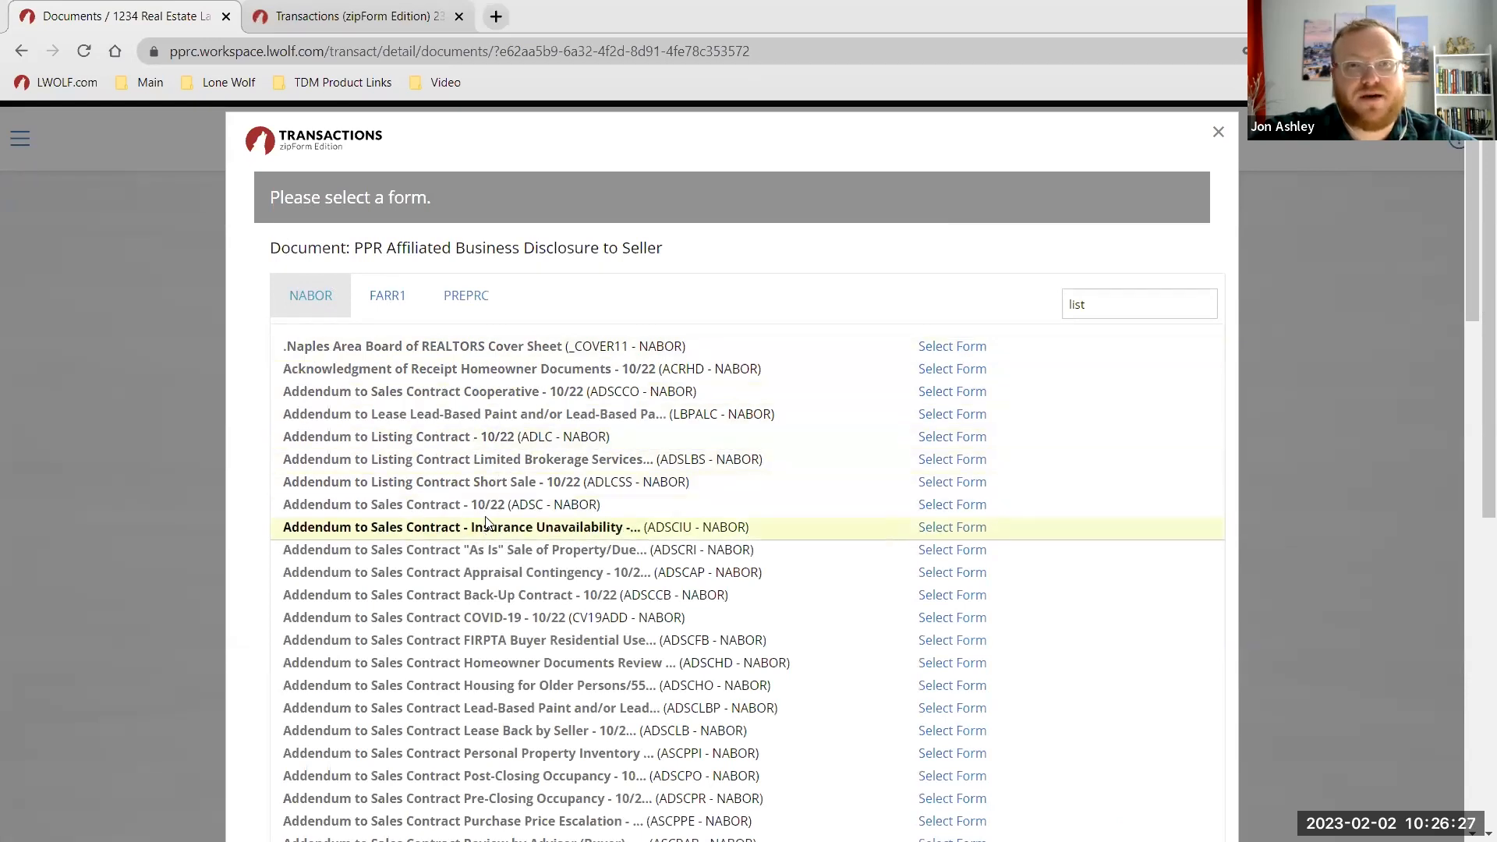
Move FARR1 back above NABOR so the libraries read FARR1, NABOR, PREPRC, and save.
click(383, 9)
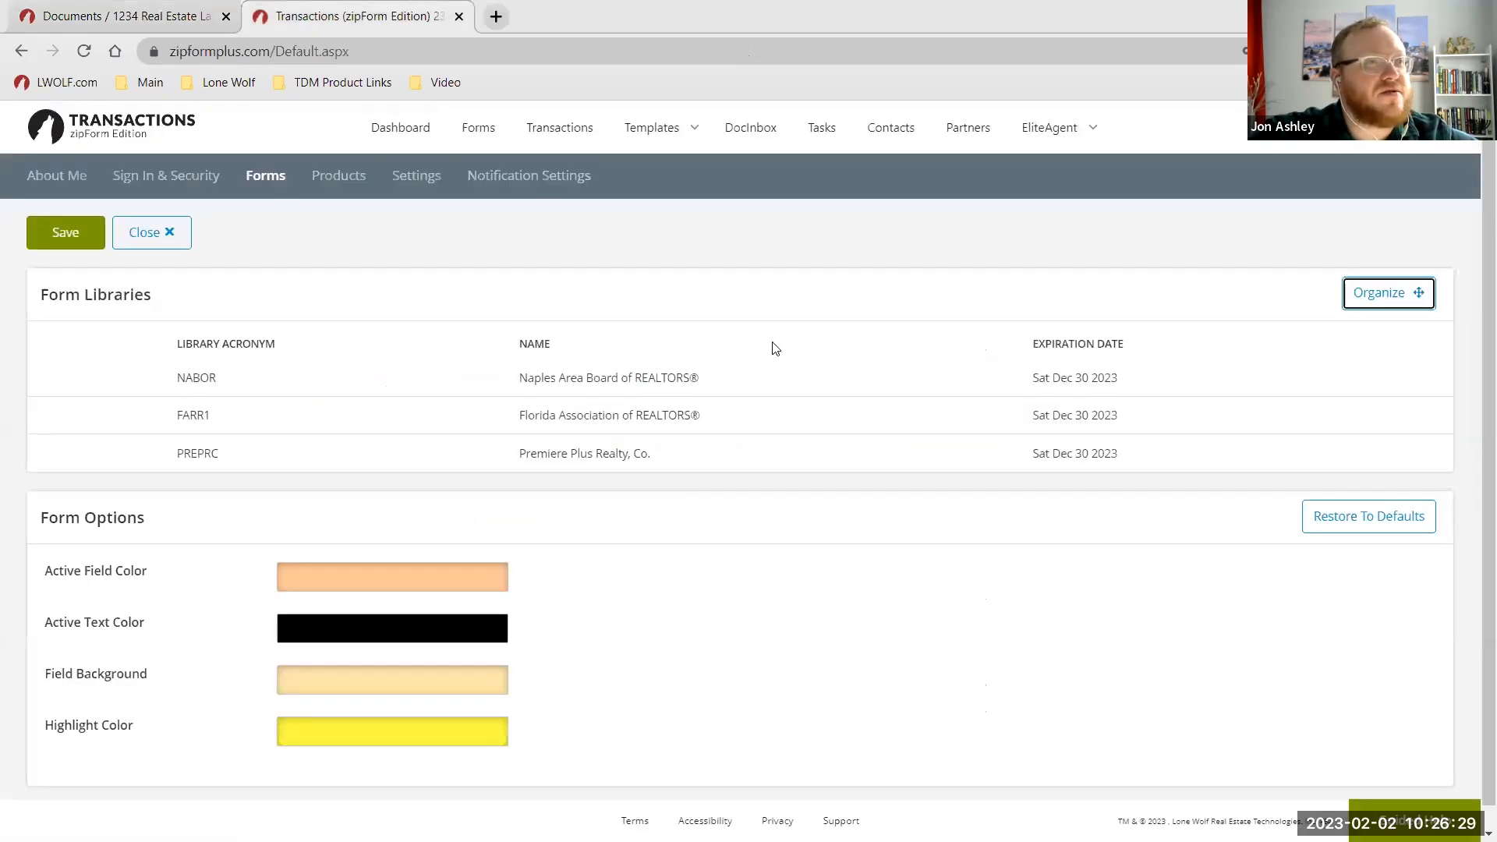
click(1386, 305)
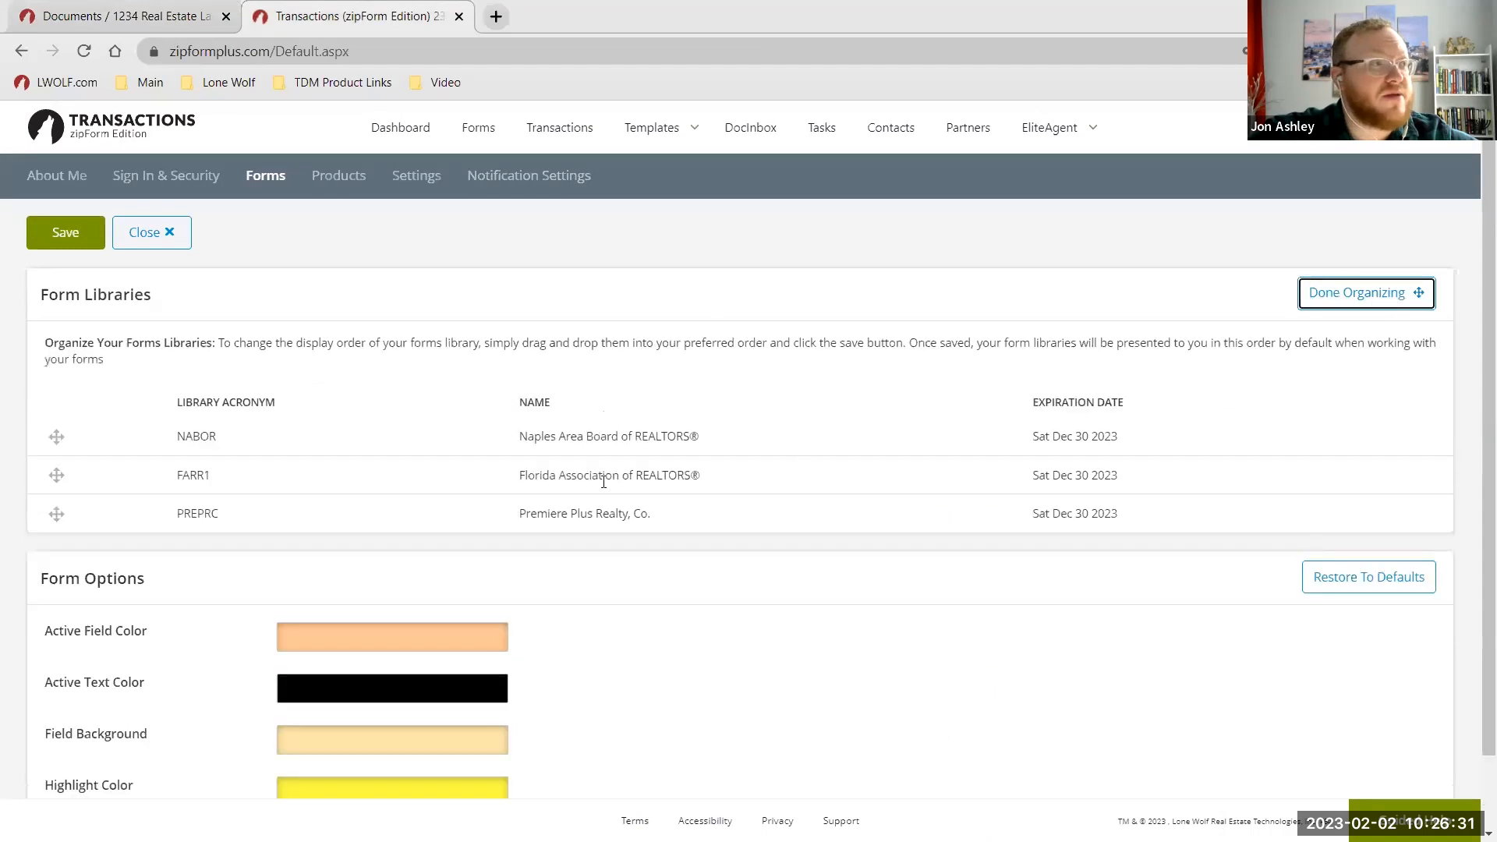
drag(57, 478, 134, 492)
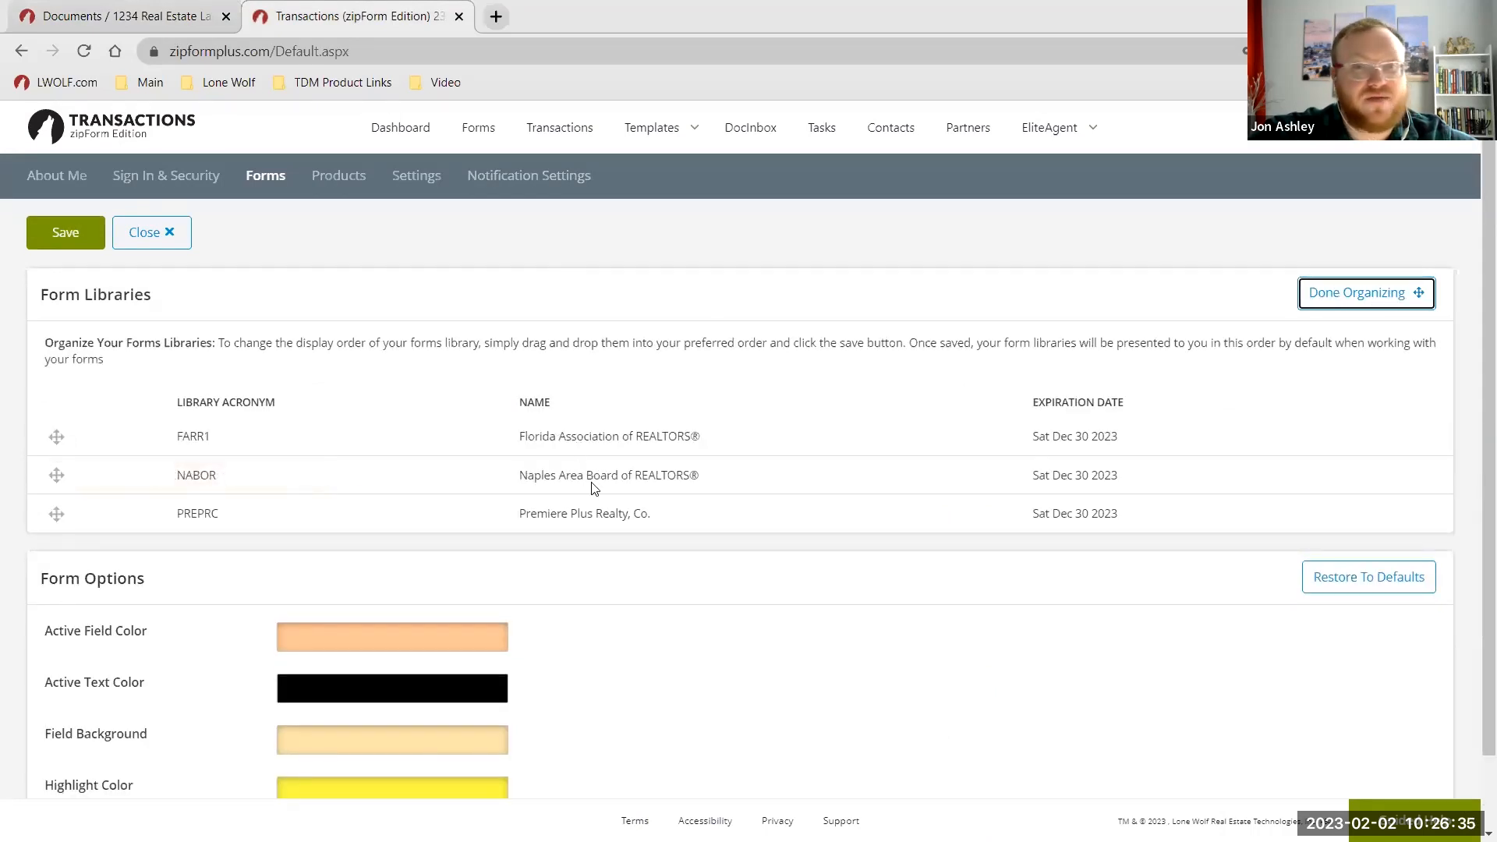
click(1371, 294)
click(1369, 298)
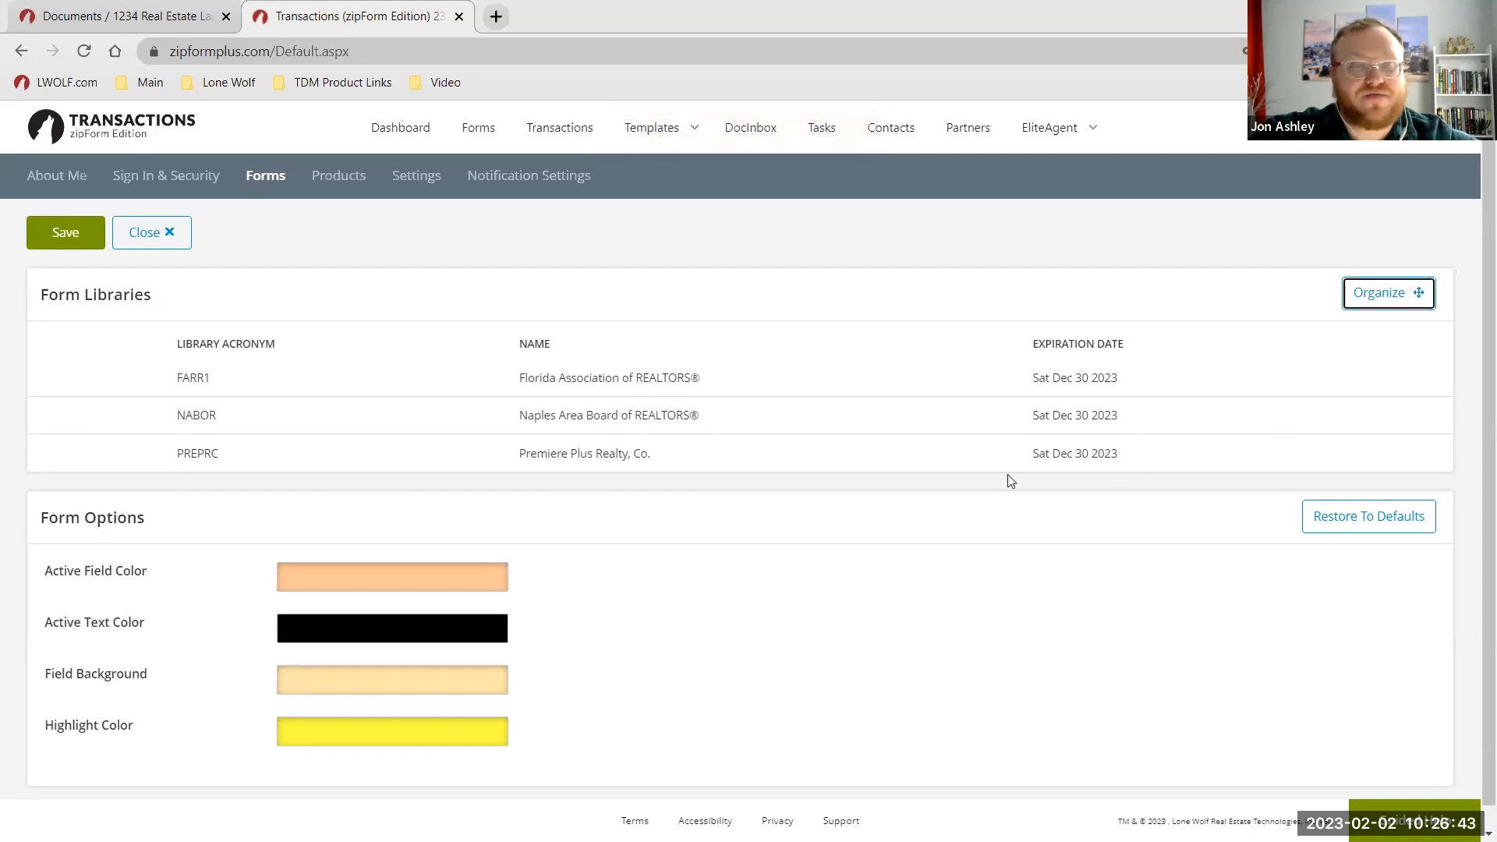
Keep Eastern Time Zone as the default signature time in account Settings and save.
click(427, 182)
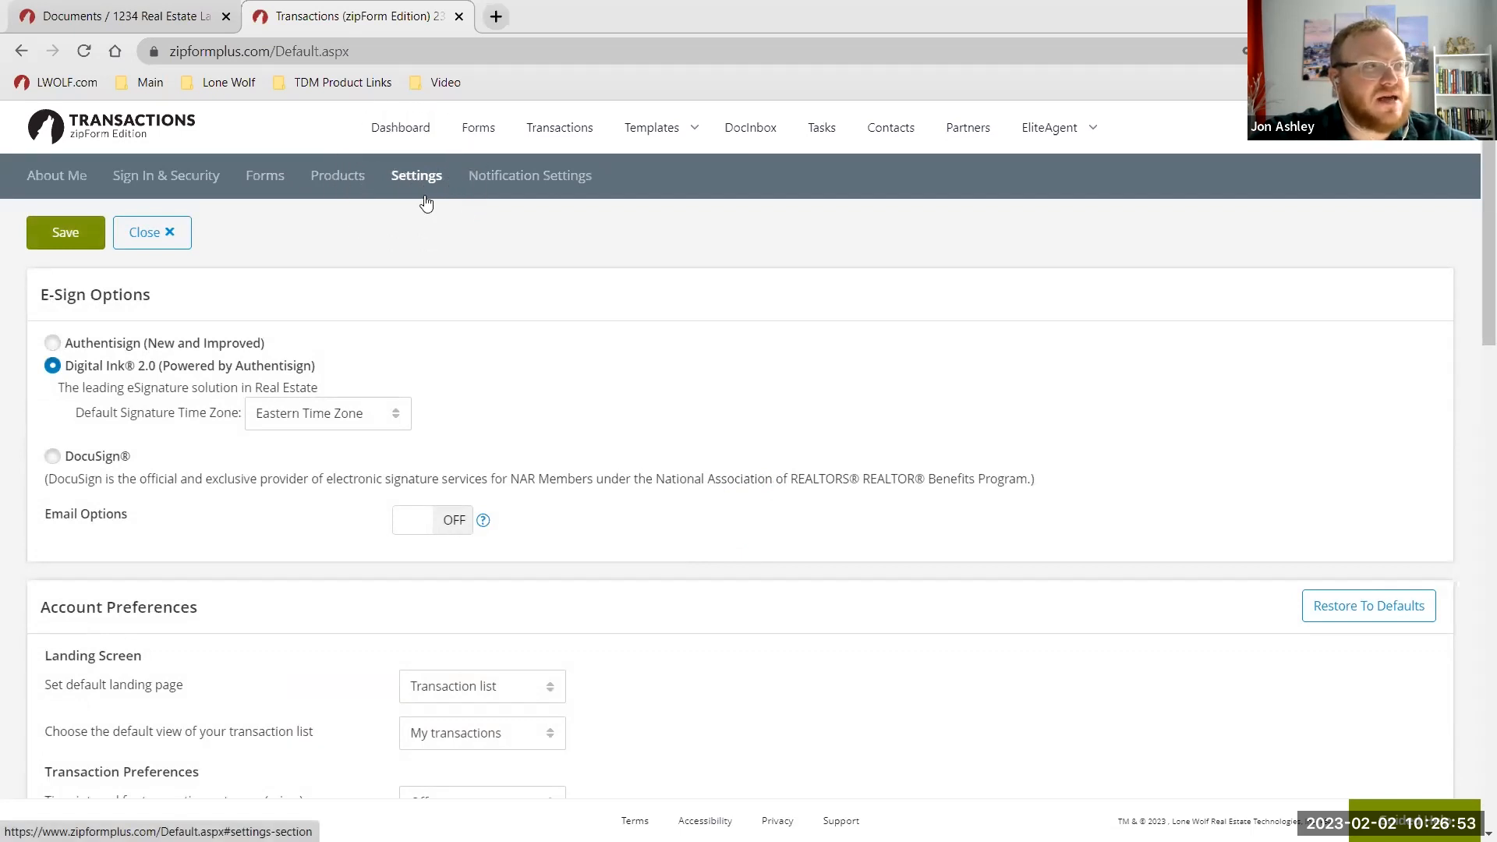
click(318, 419)
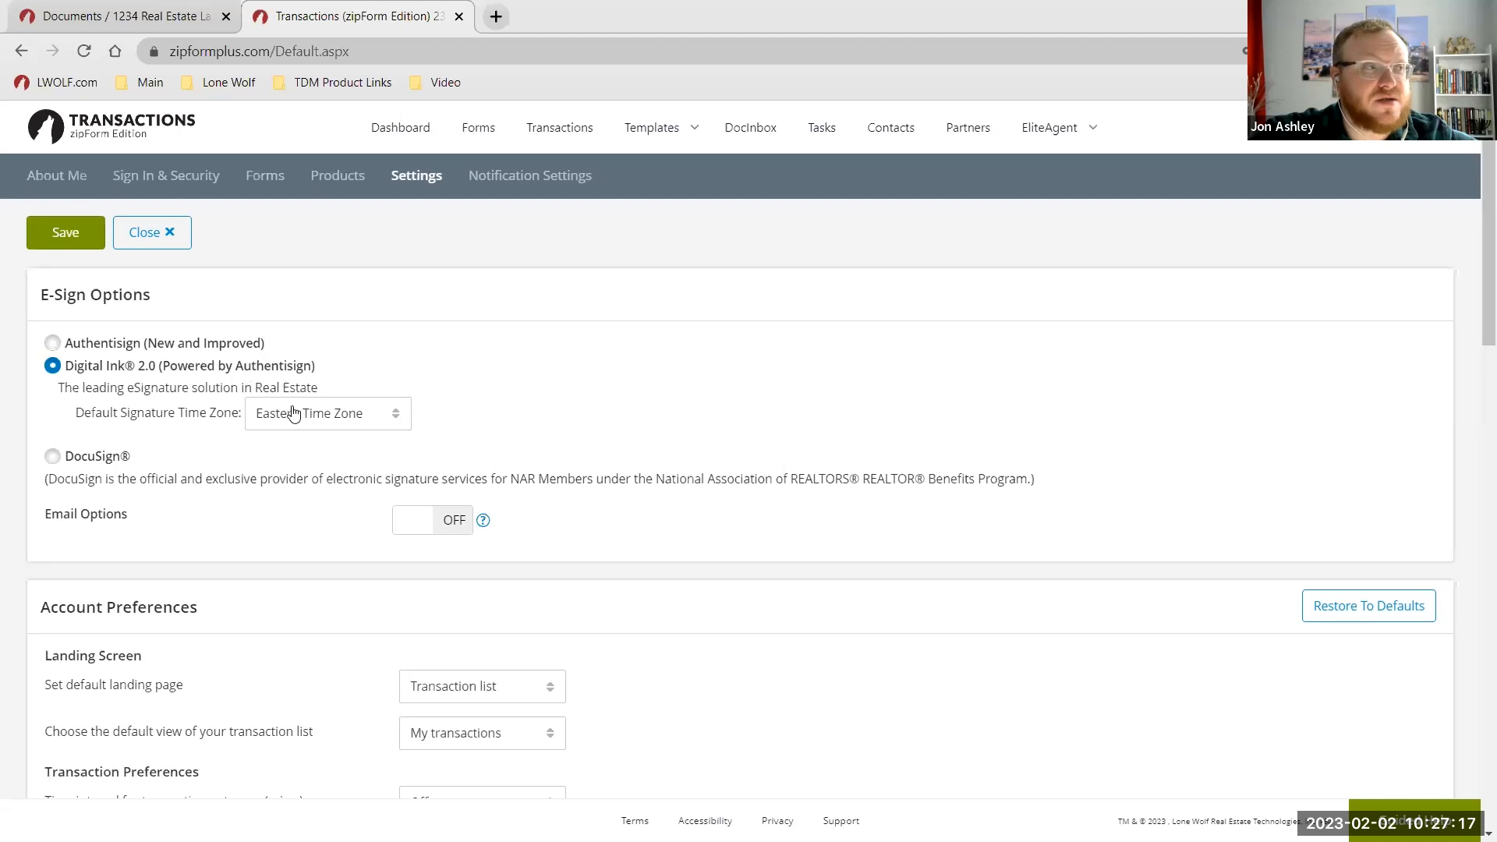
click(324, 413)
click(156, 288)
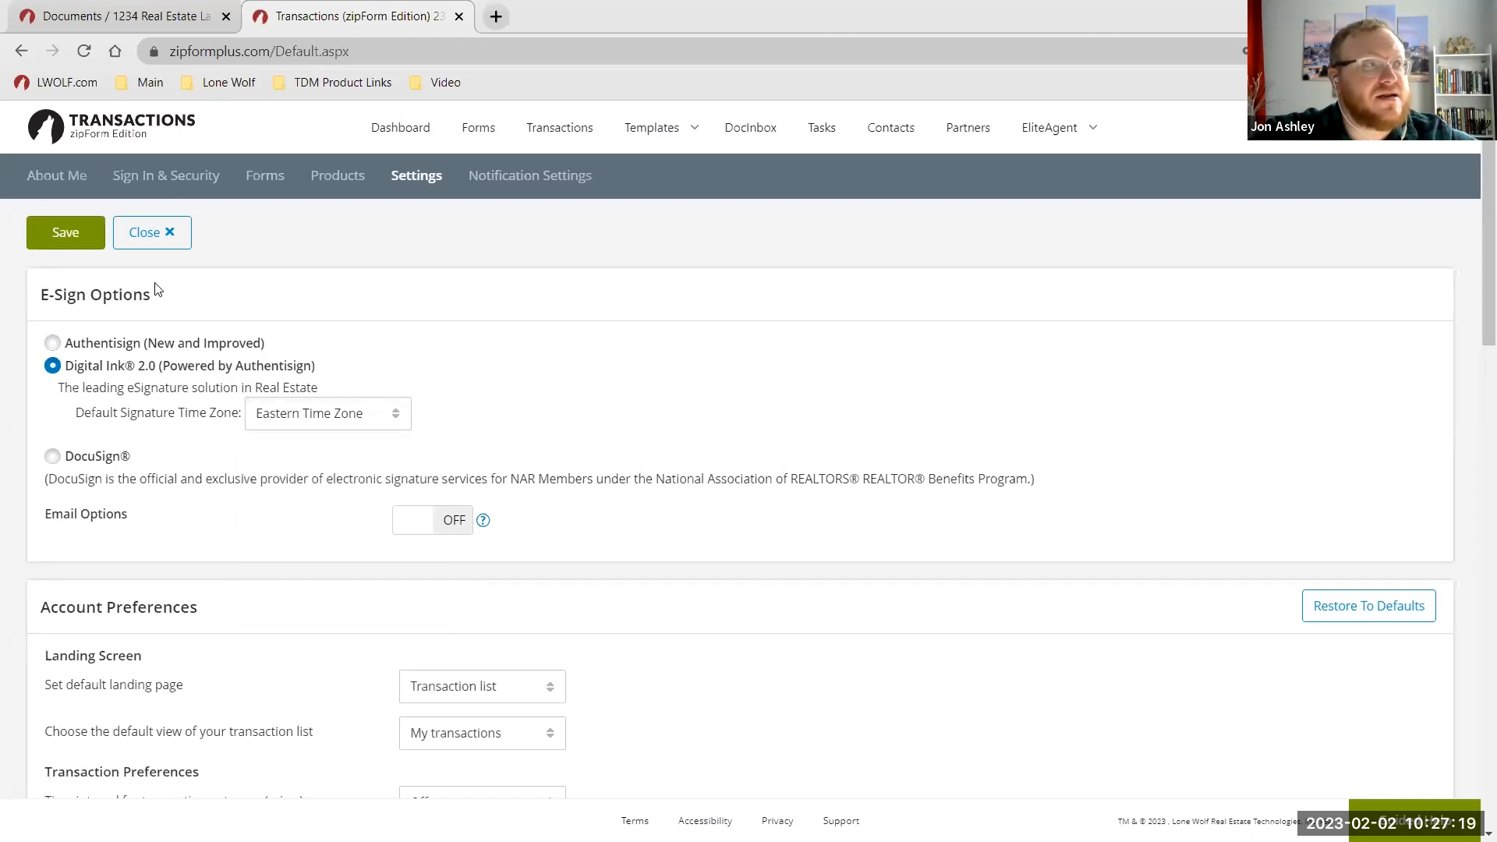
click(53, 242)
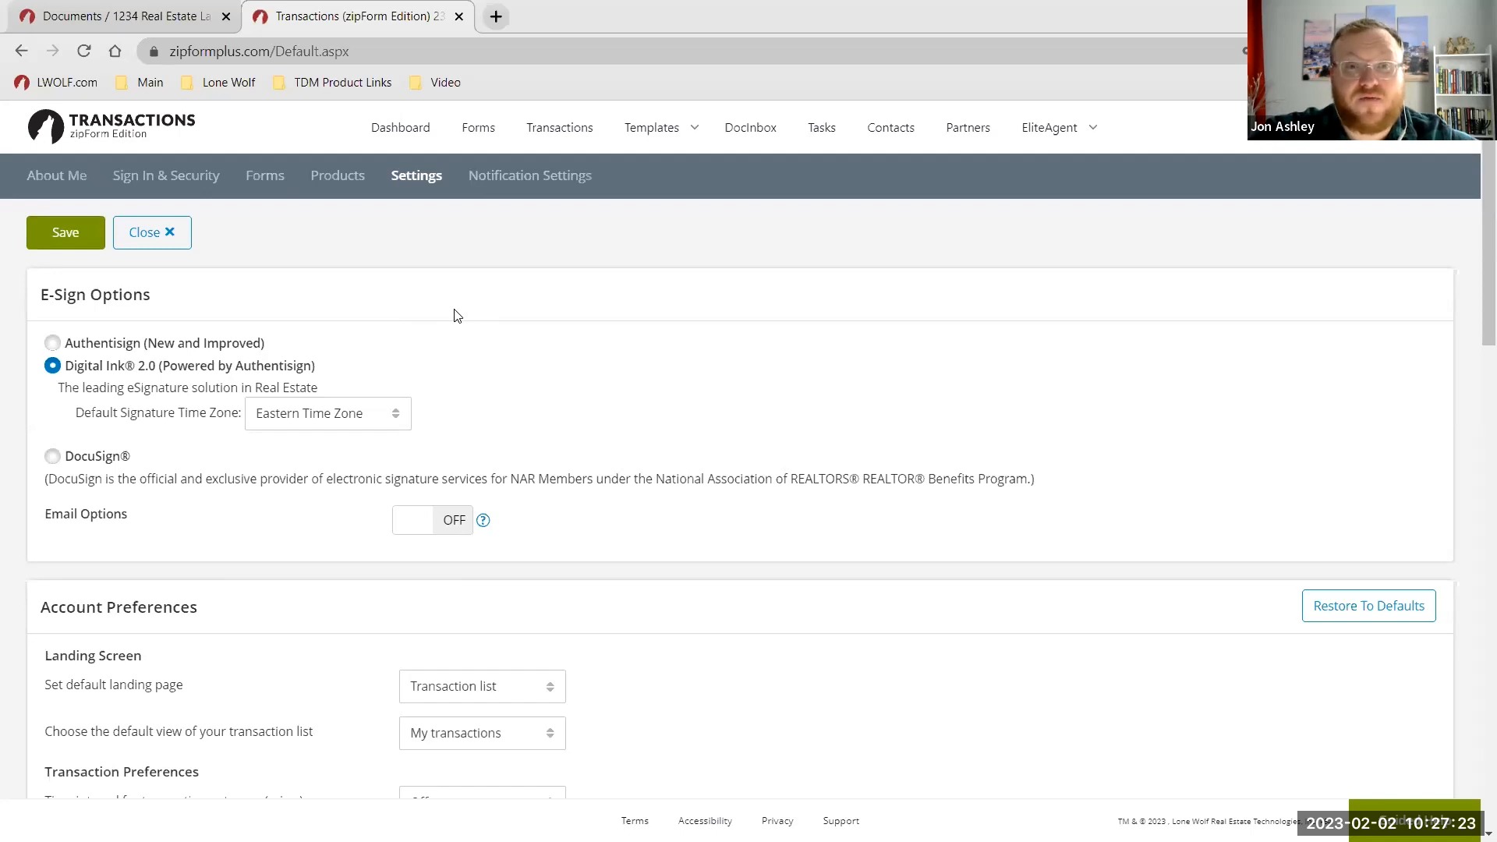
Review the About Me and Forms pages, then return to the e-signature Settings page.
click(69, 184)
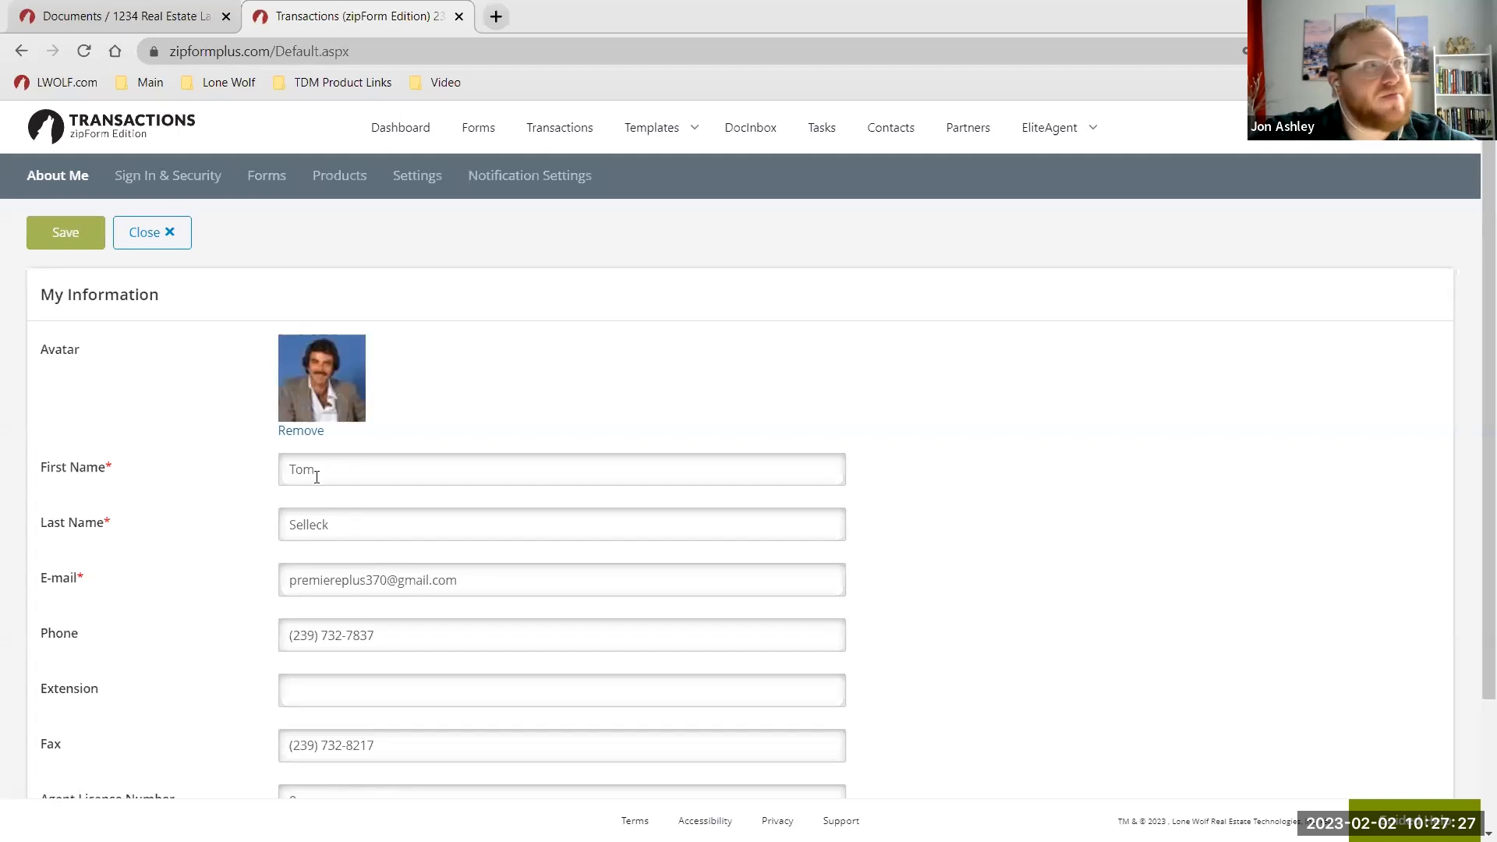
click(257, 177)
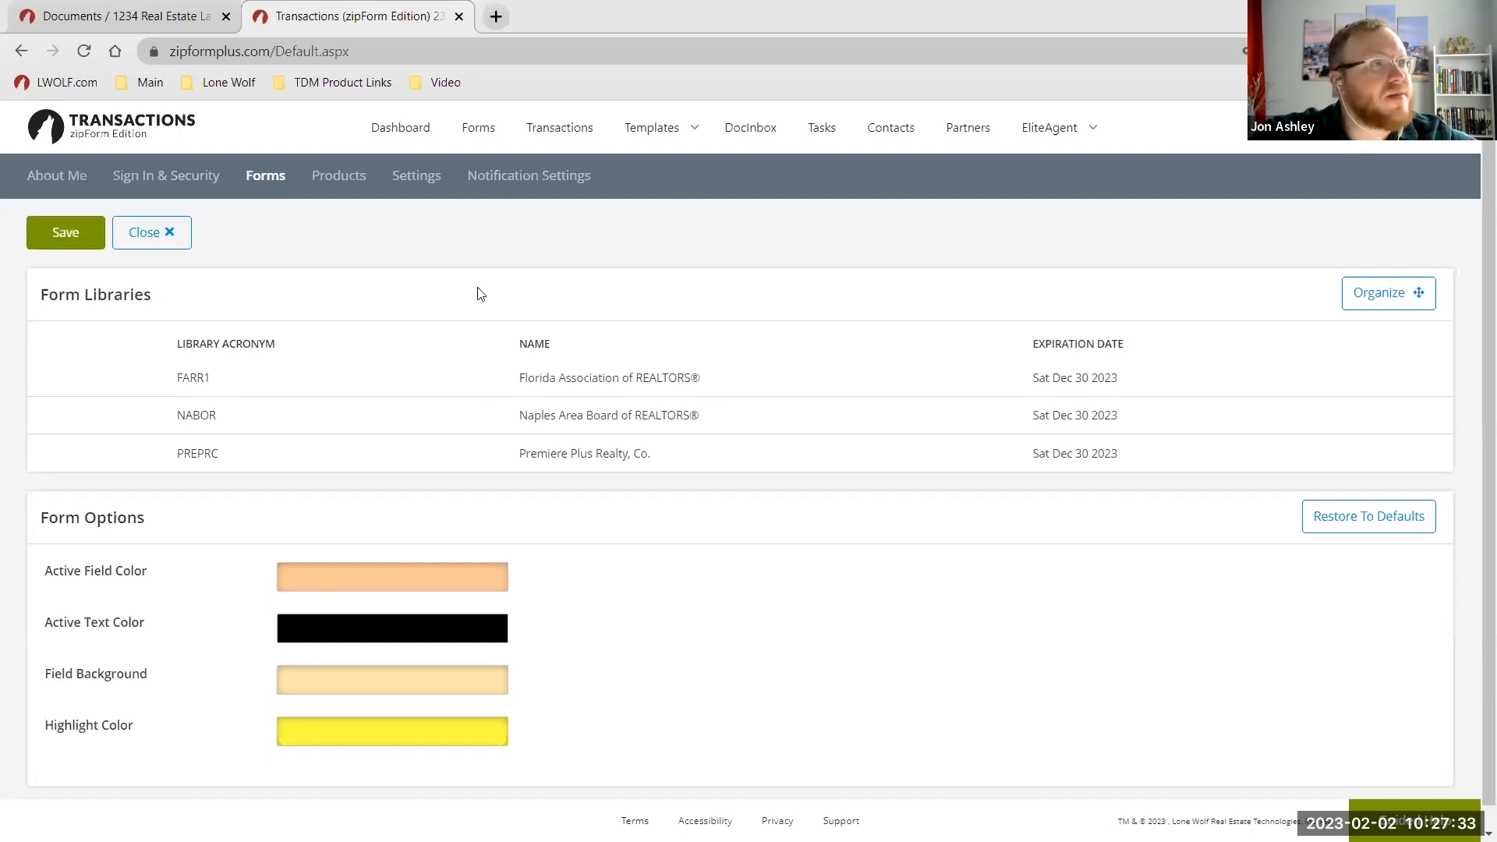
click(425, 178)
key(ctrl)
key(ctrl)
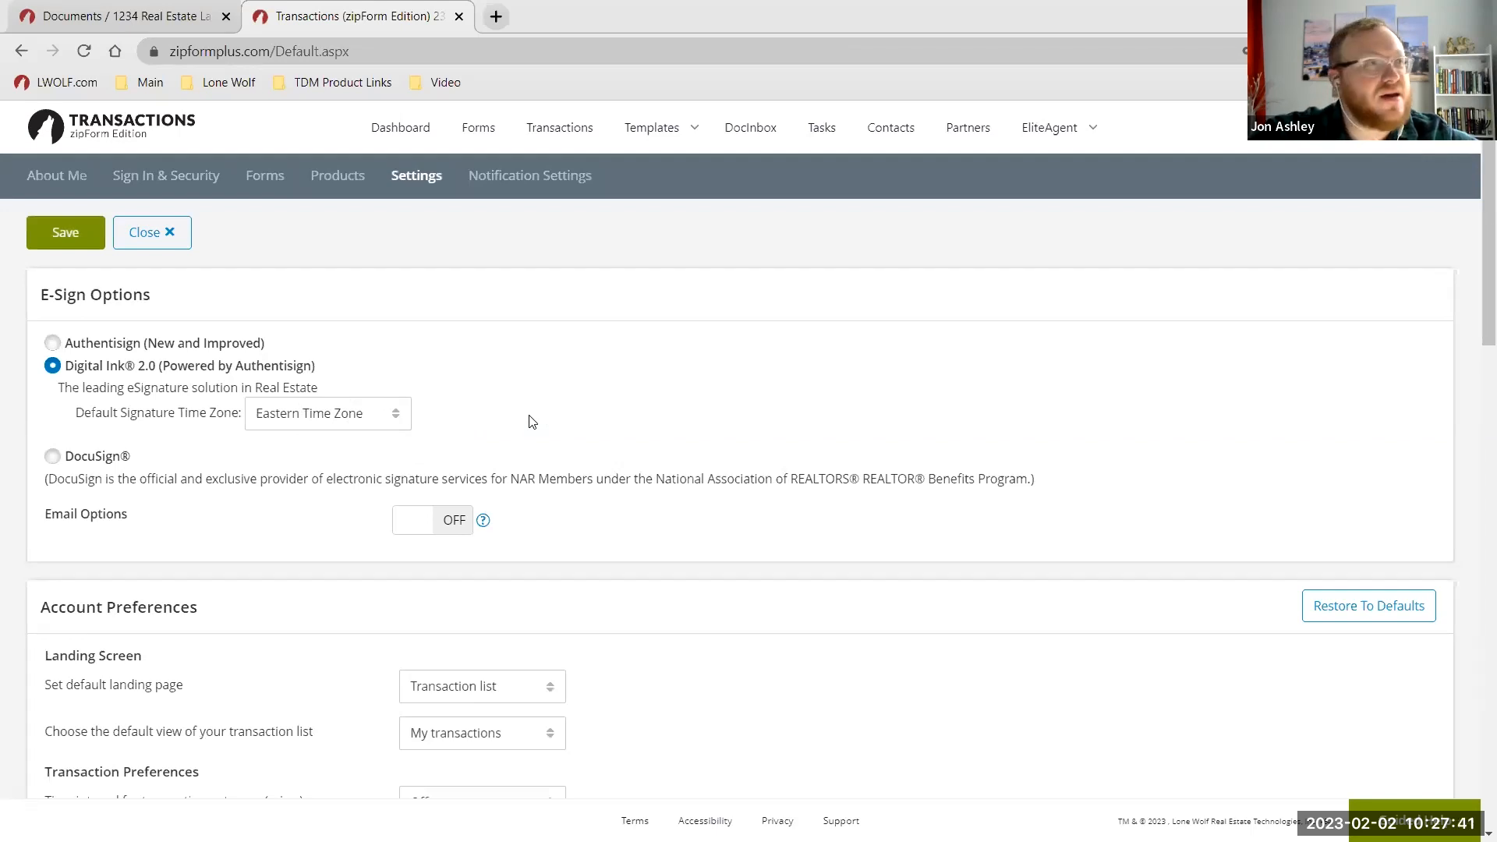
Create the Listing Agreement as a zipForm form from the transaction's Documents, then close it.
click(125, 15)
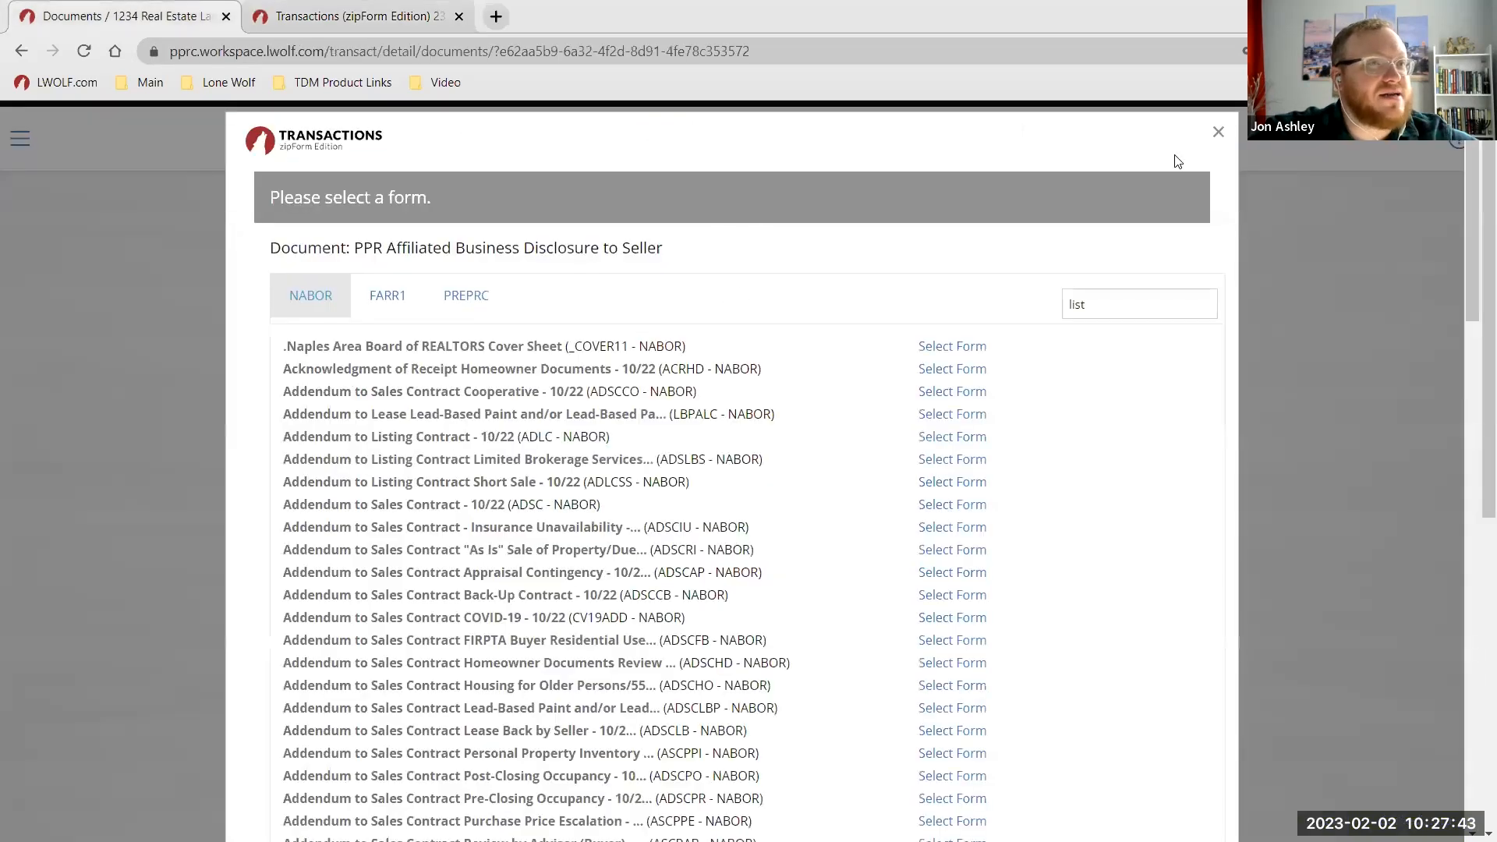
click(1218, 132)
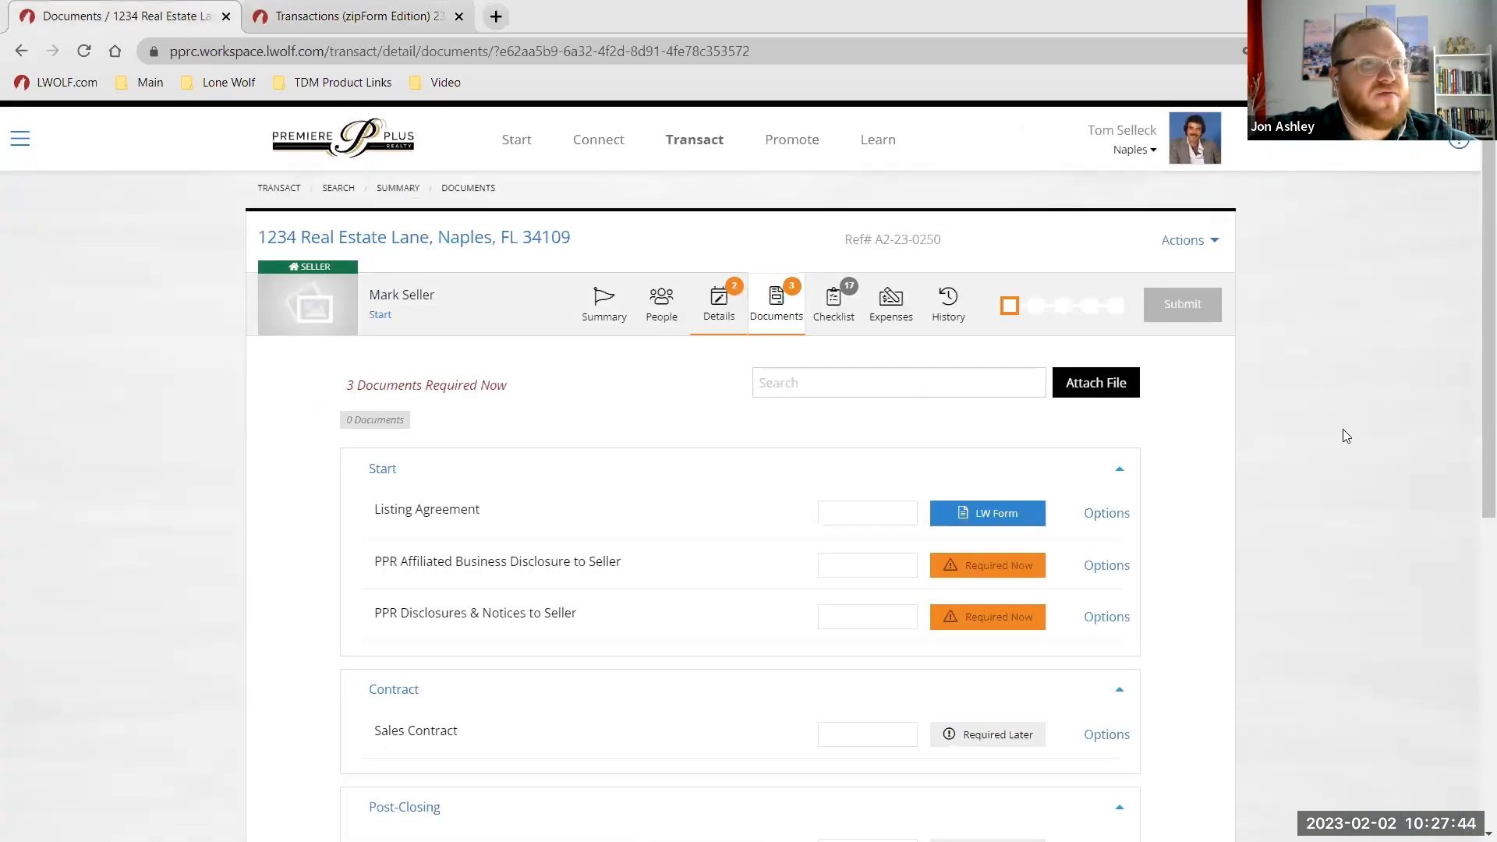
click(1109, 517)
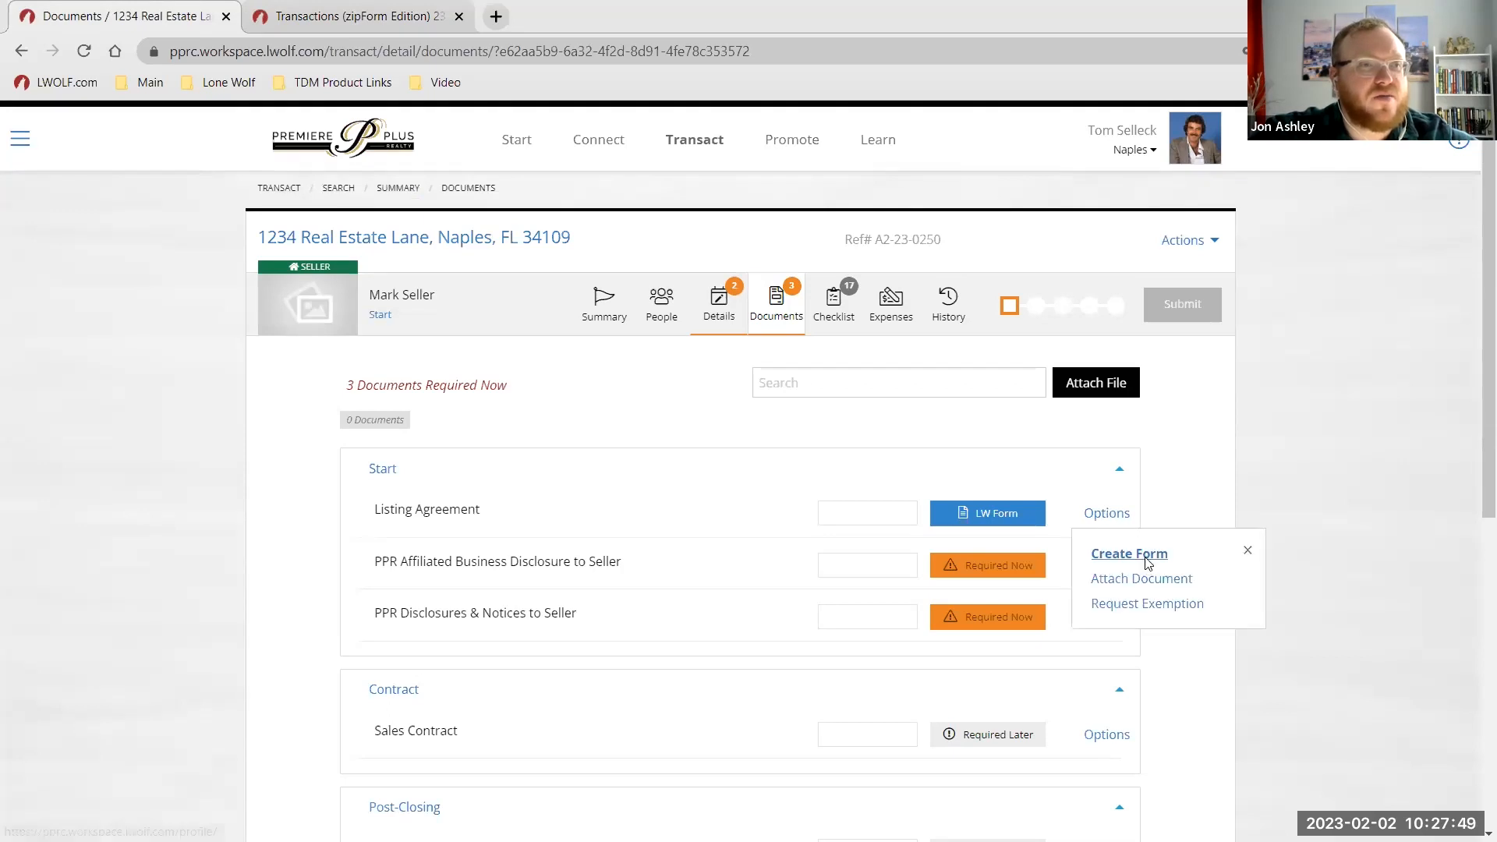
click(1147, 555)
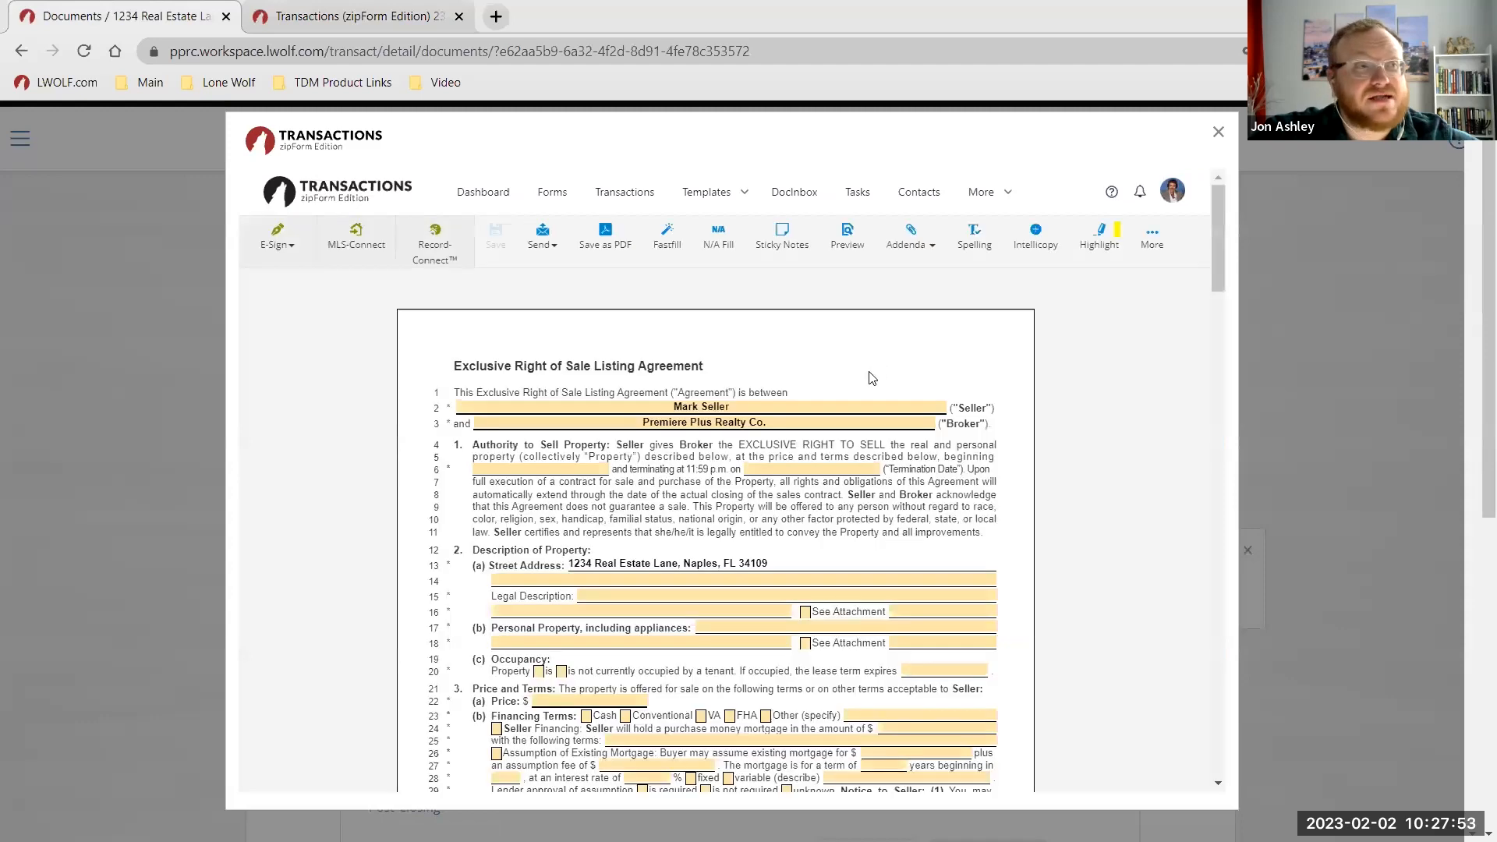
scroll(735, 428, down, 2)
scroll(788, 461, up, 2)
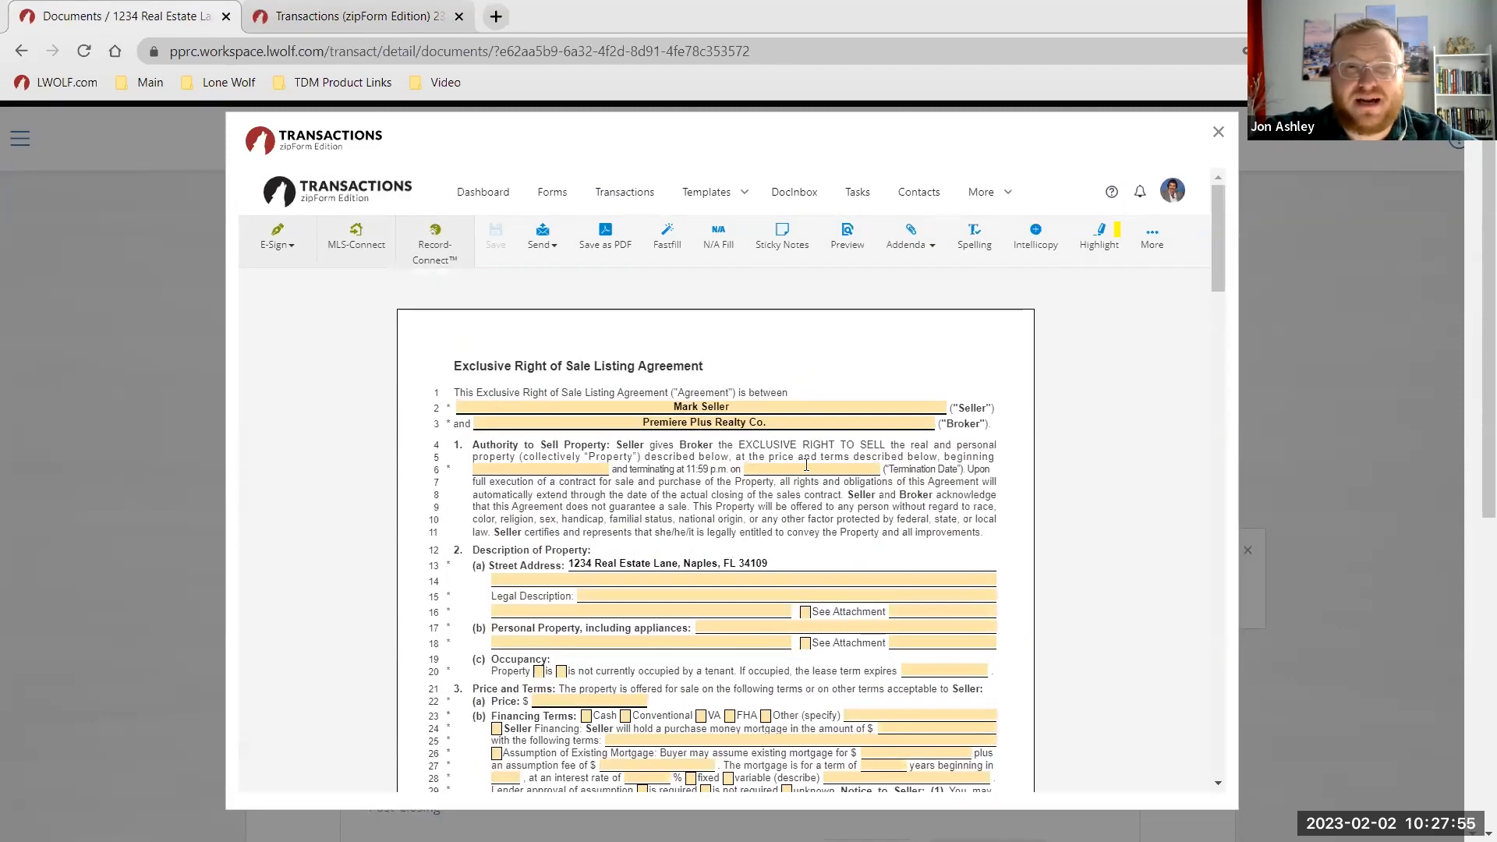
click(1215, 134)
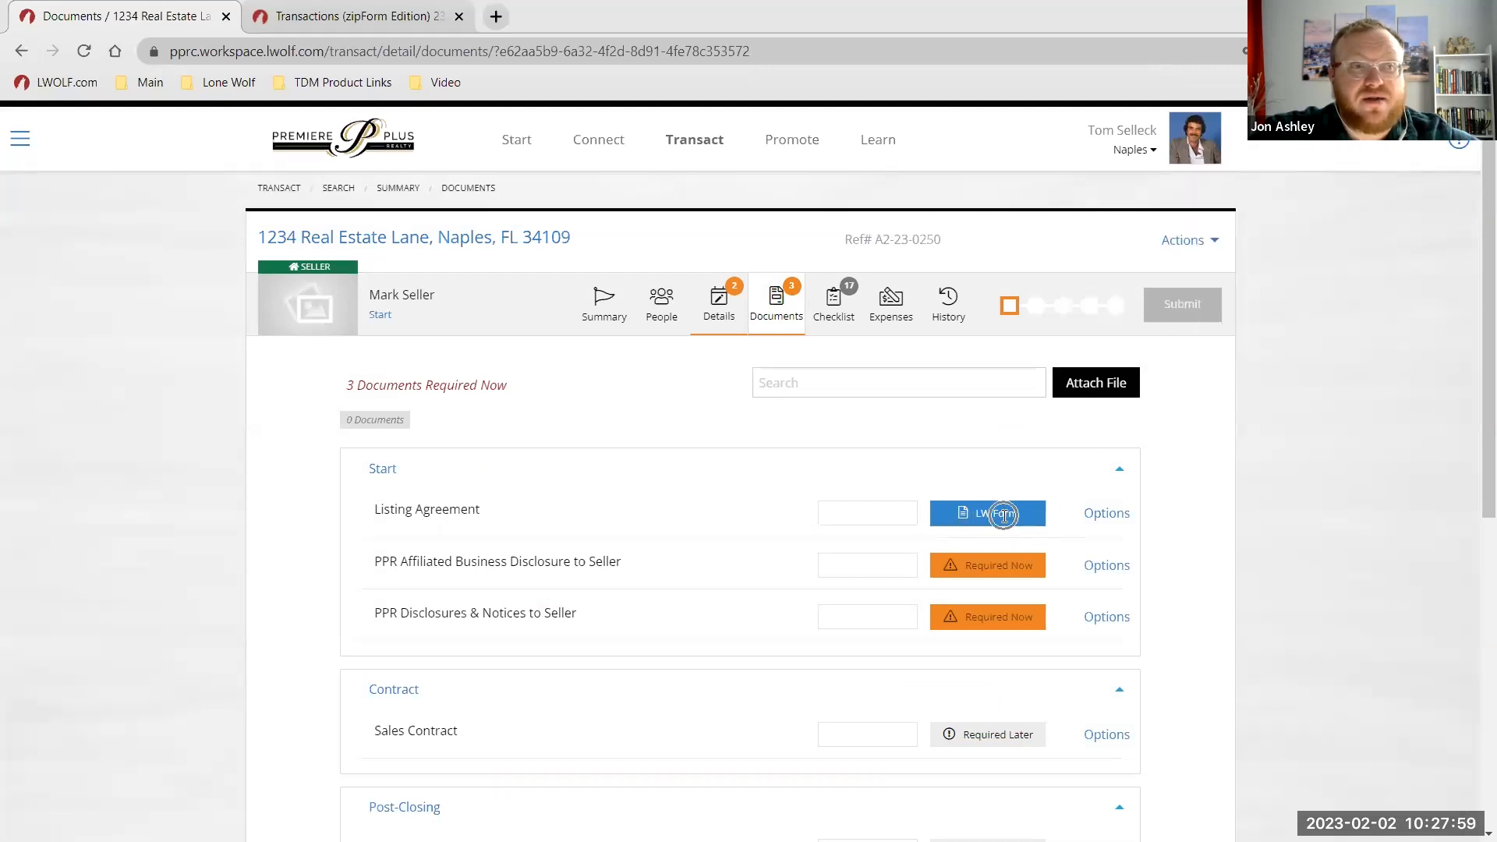
Create the Listing Agreement zipForm form again from its document options.
click(1004, 514)
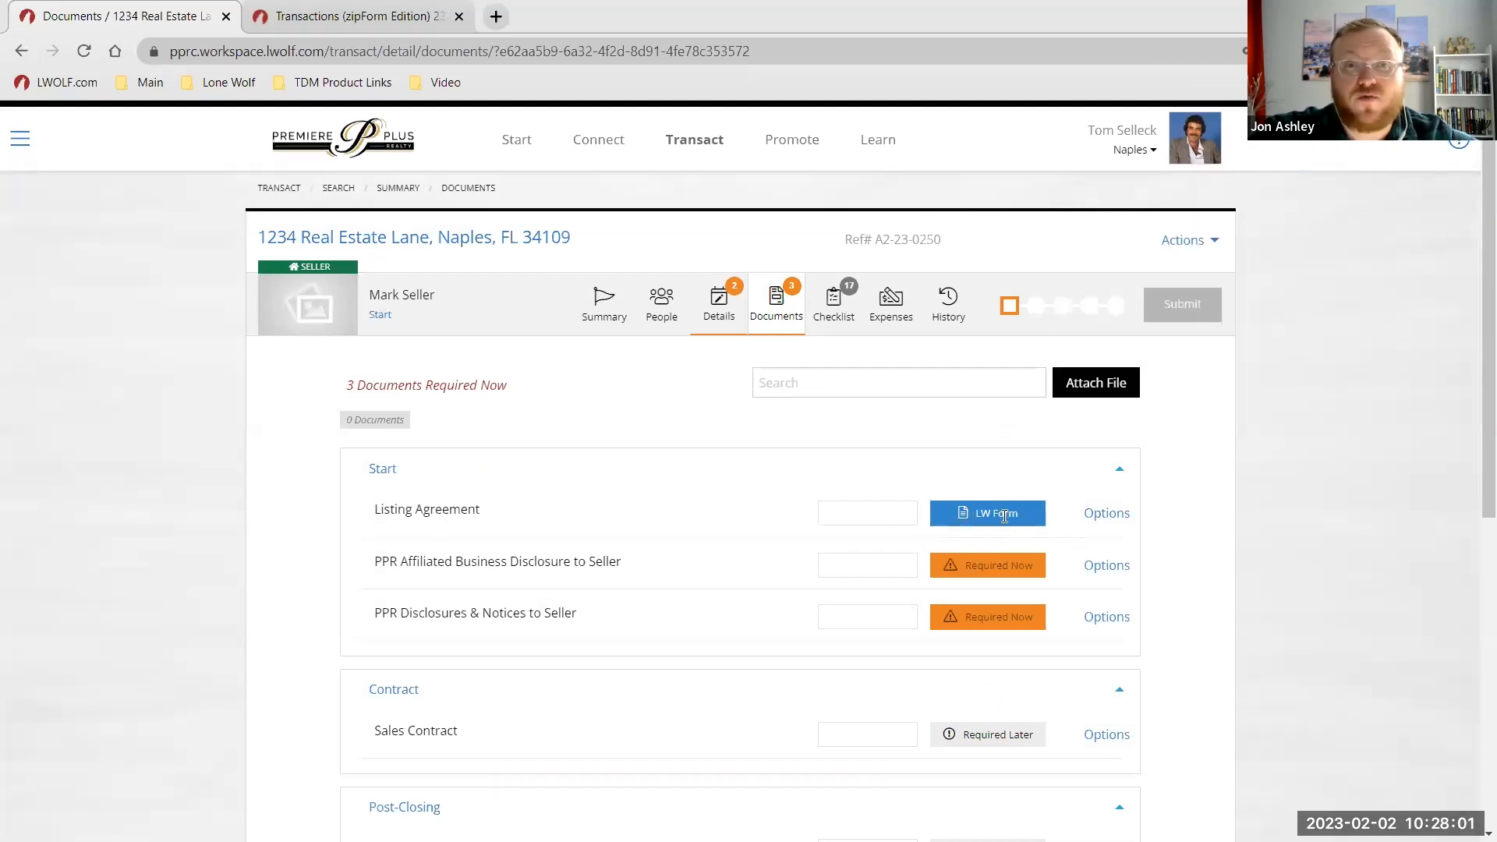
click(1108, 517)
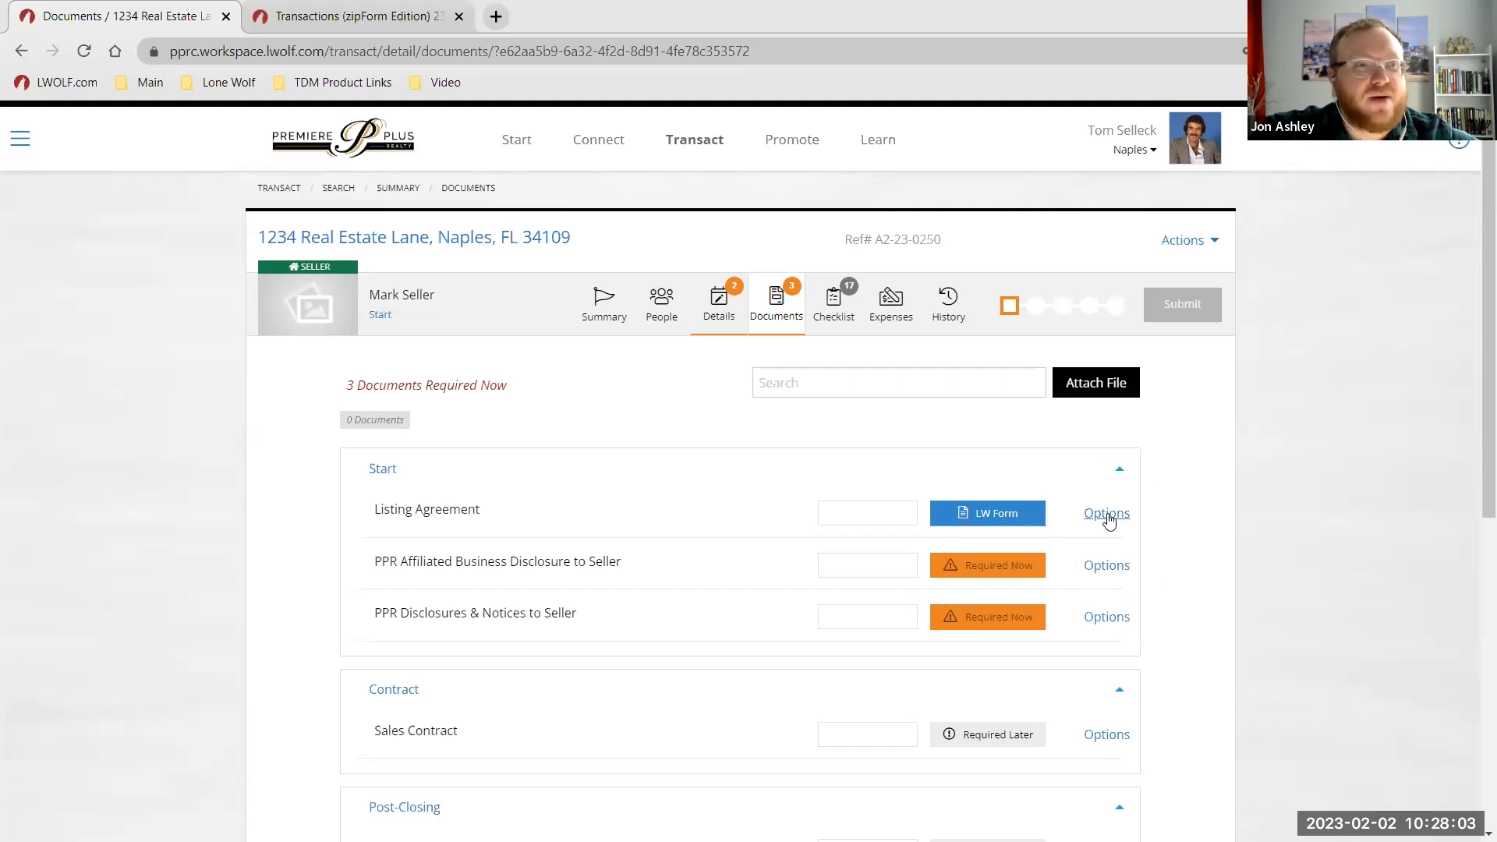
click(1115, 521)
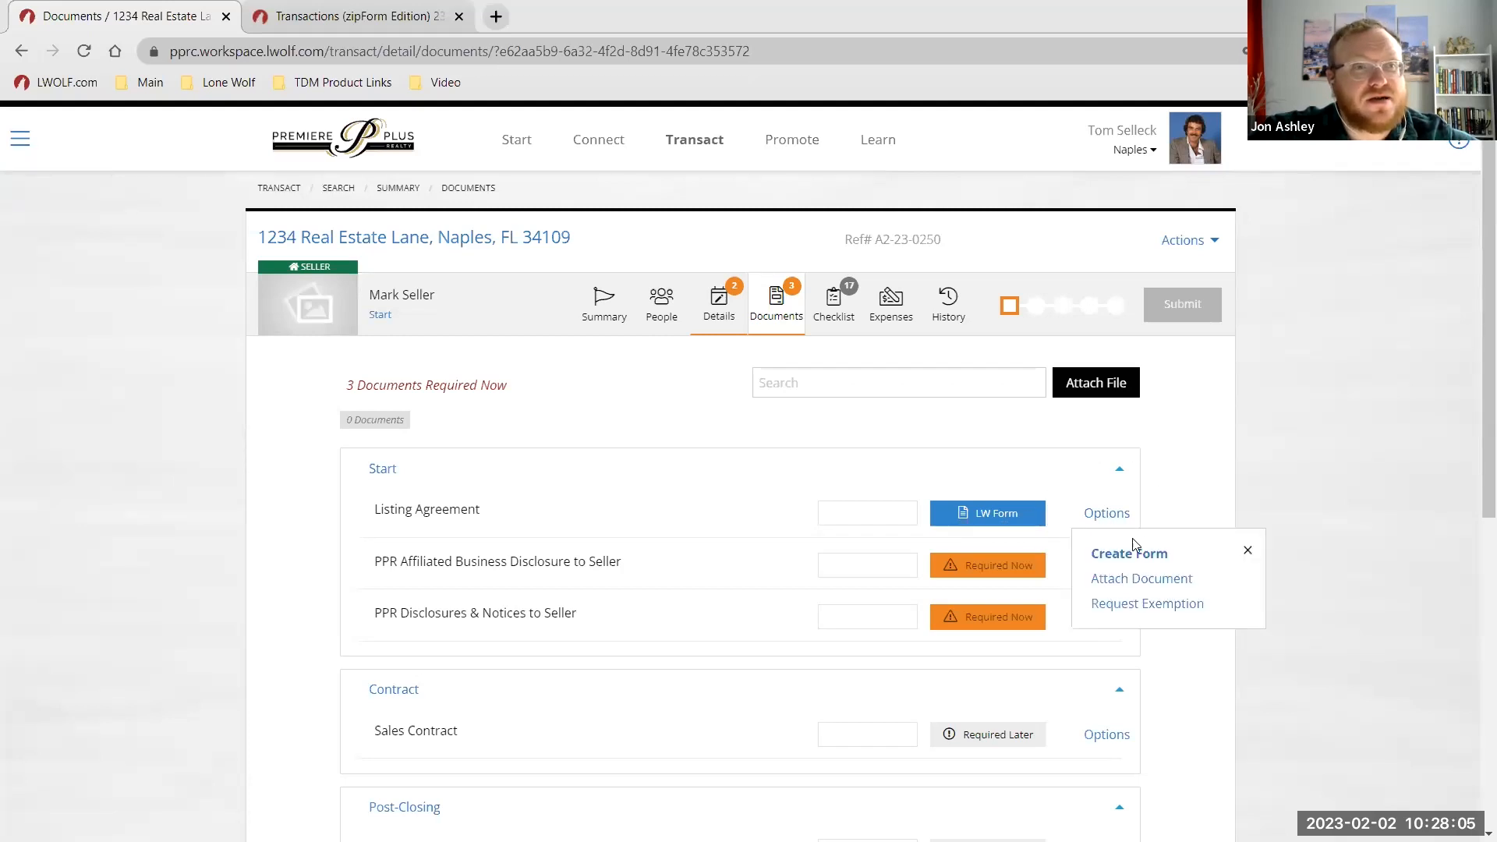
click(1124, 552)
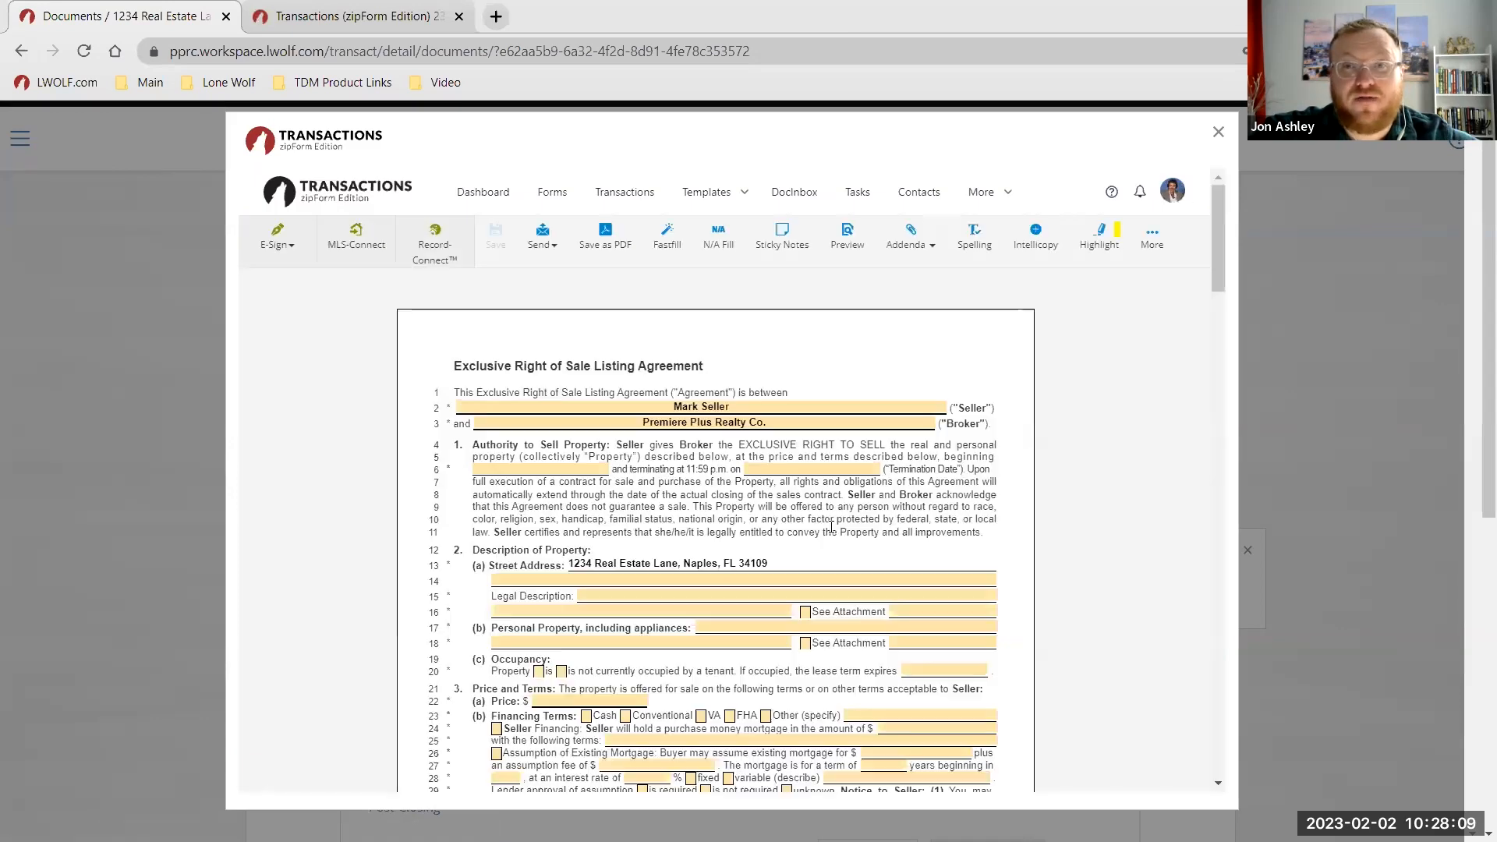
Scroll through the prefilled seller, broker and property sections of the Listing Agreement and back to the top.
scroll(742, 446, down, 3)
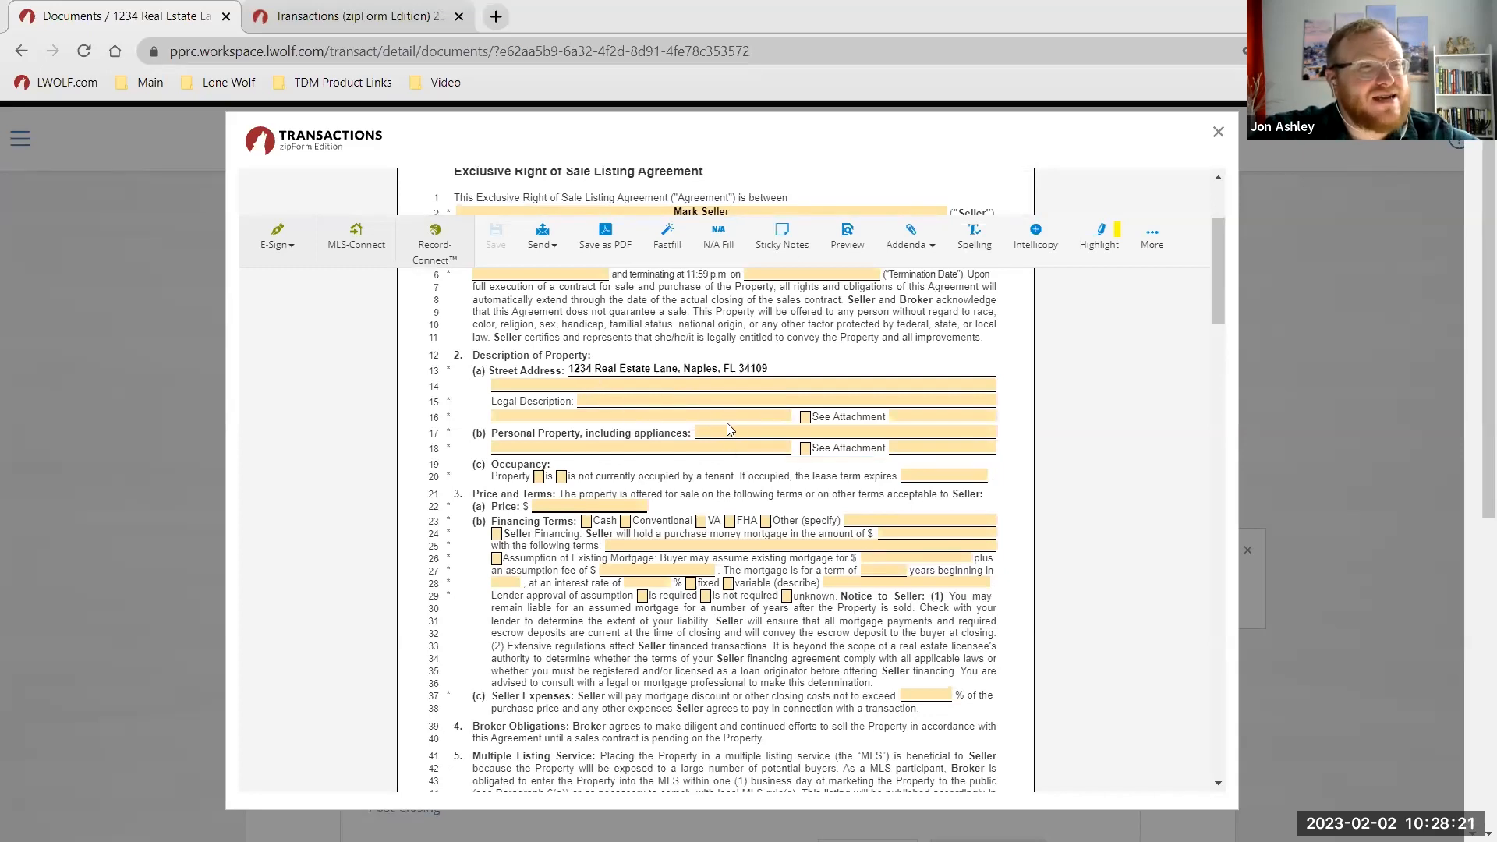
scroll(689, 530, down, 4)
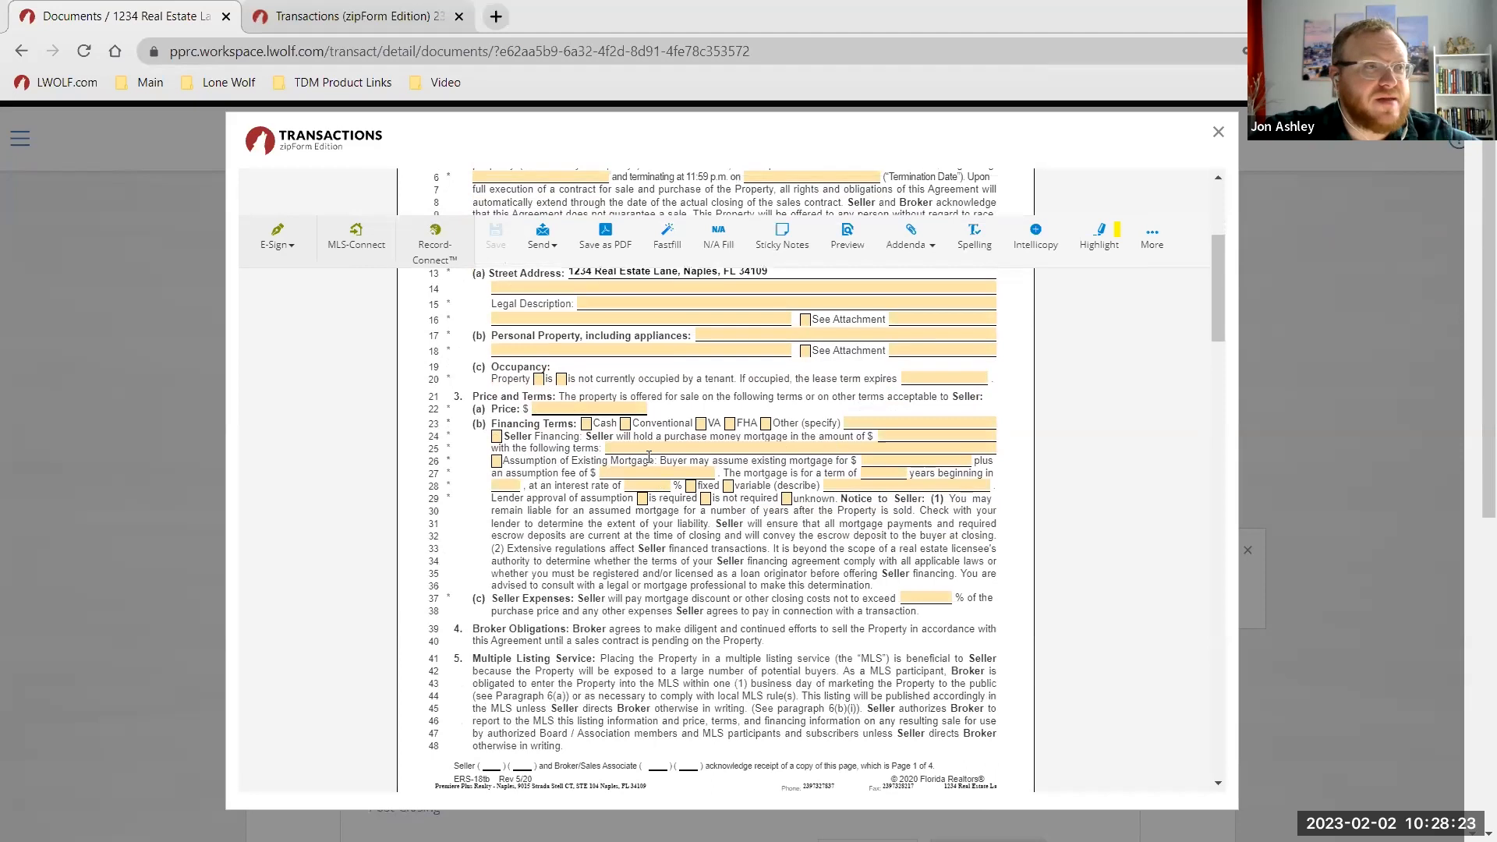
scroll(647, 459, down, 6)
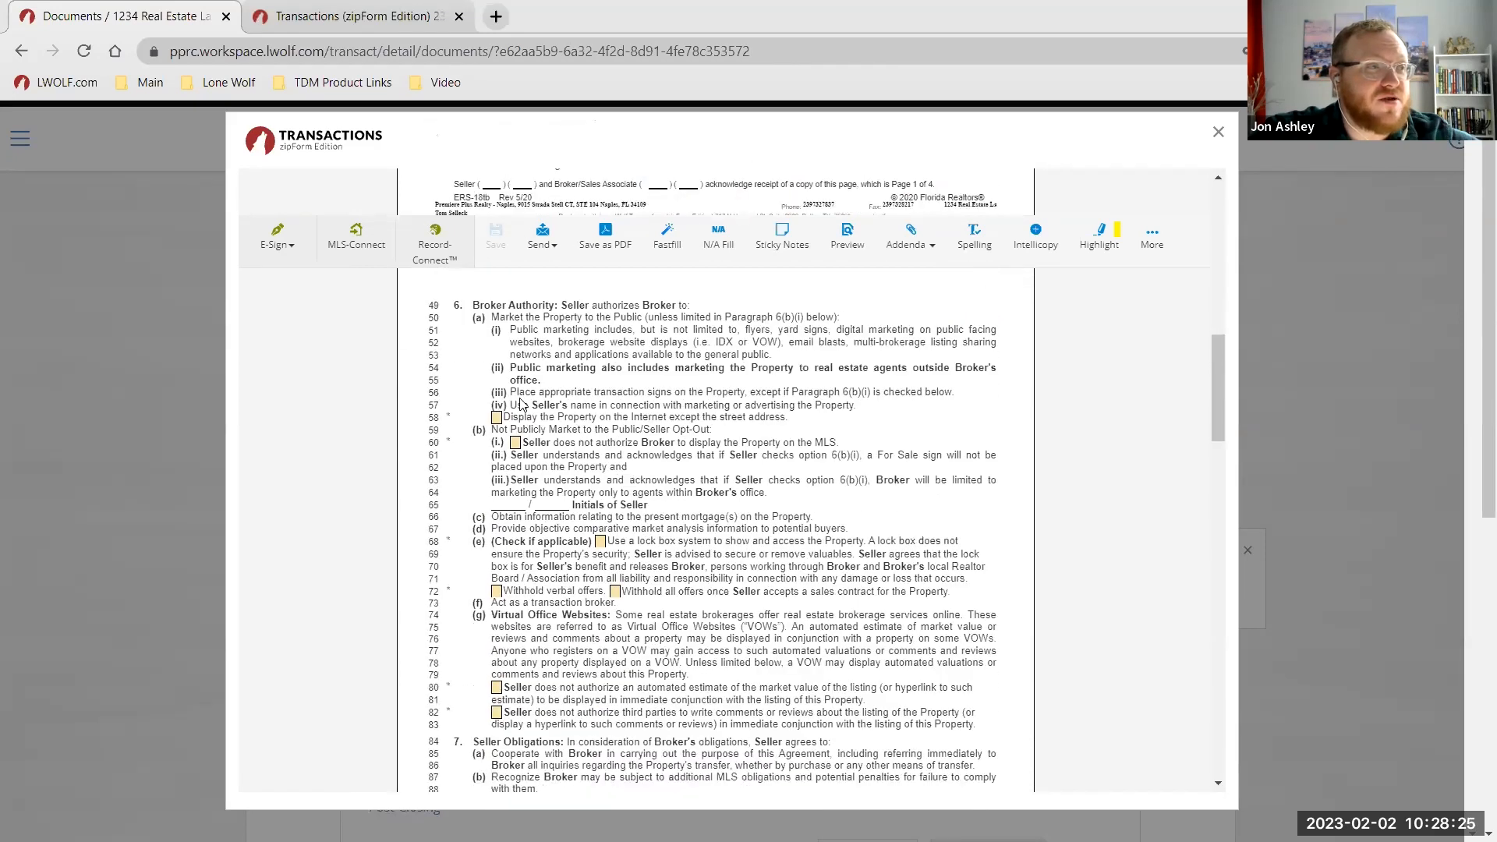
scroll(577, 526, down, 1)
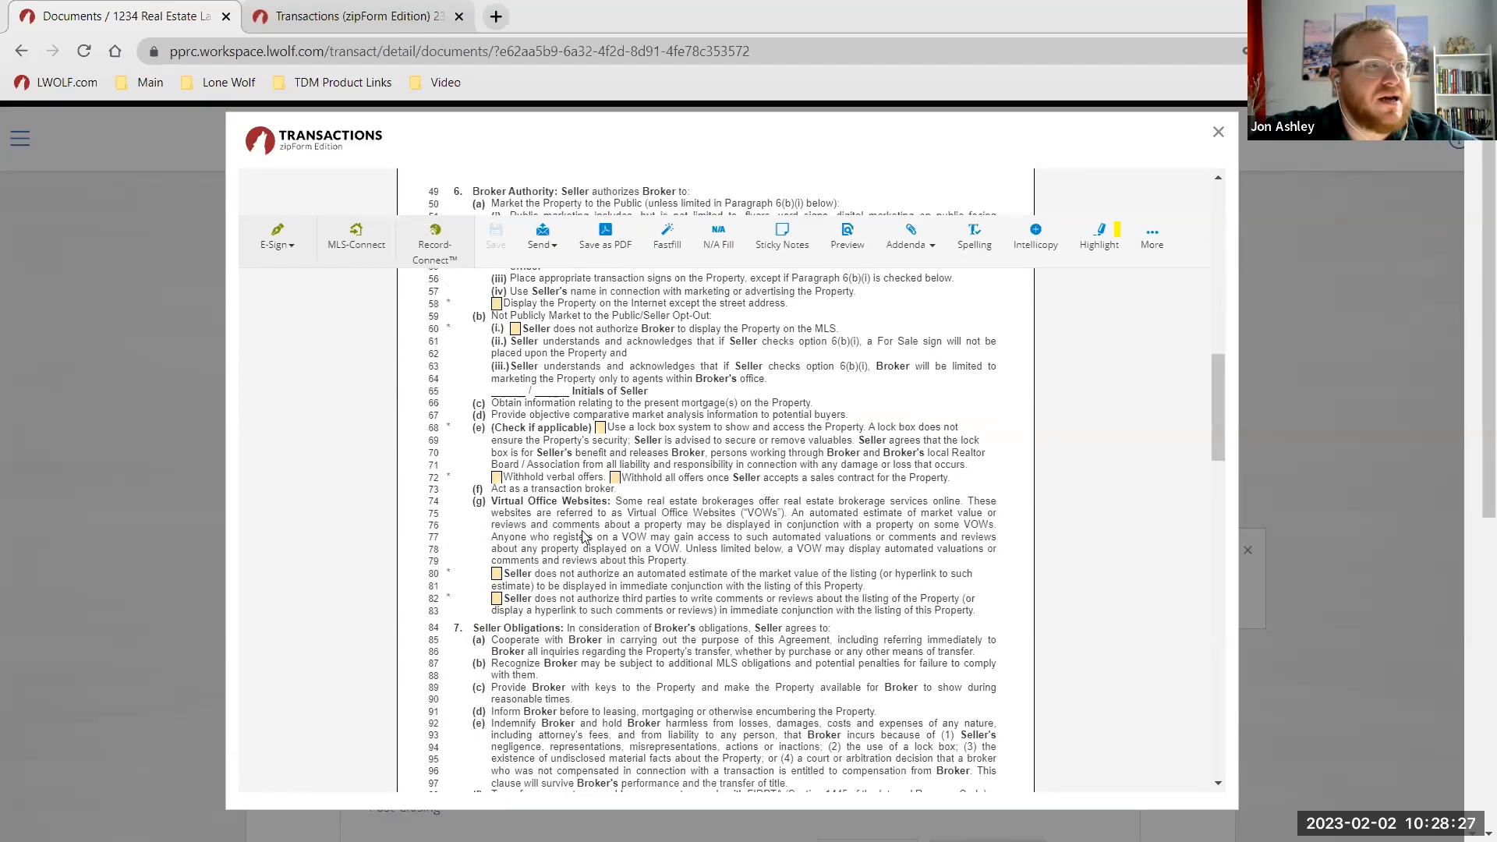
scroll(614, 517, up, 1)
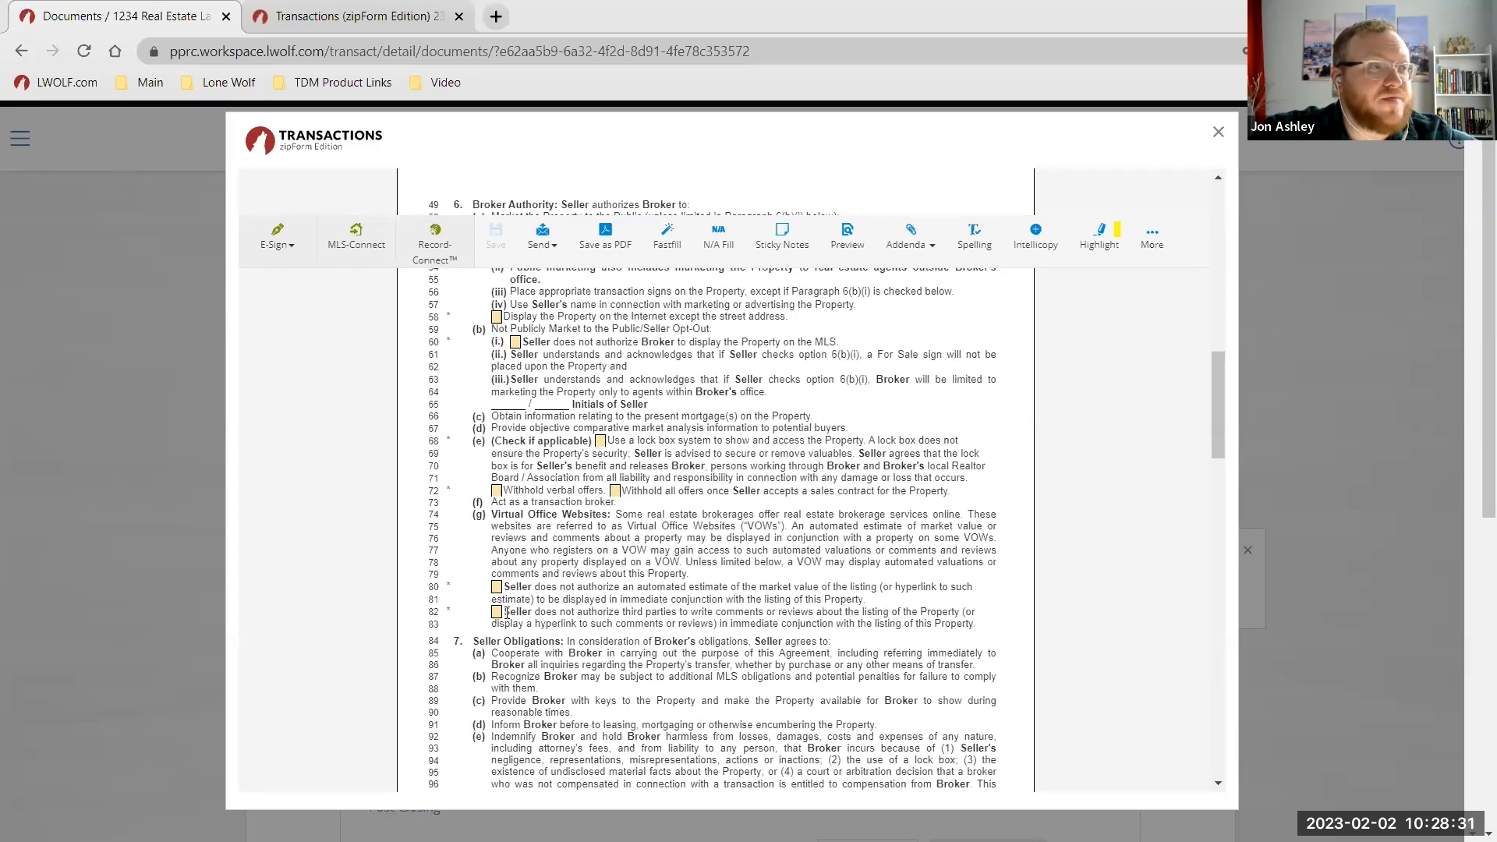
scroll(507, 613, down, 6)
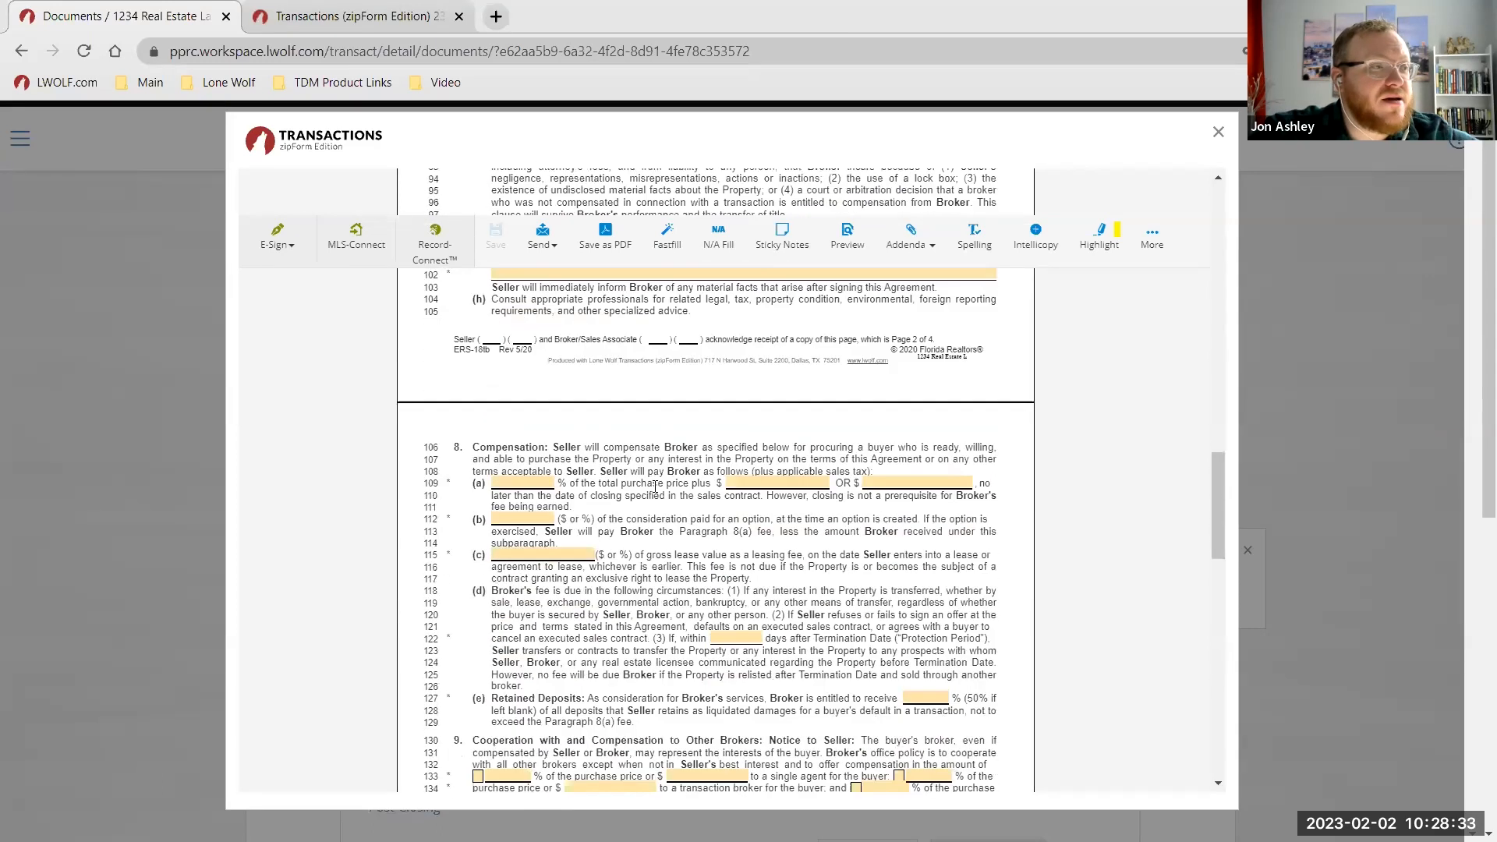
scroll(655, 487, down, 3)
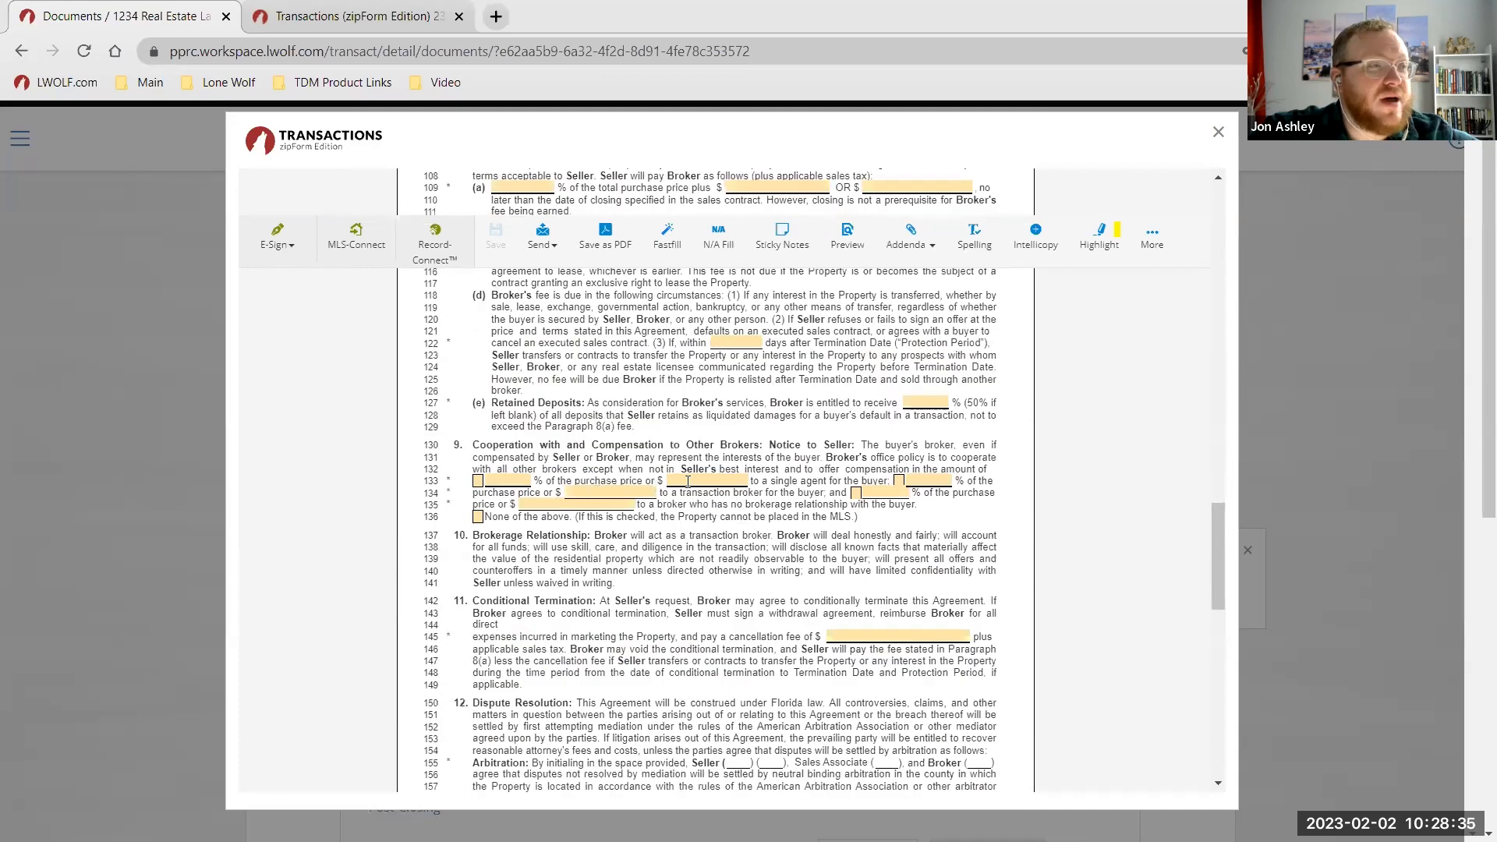
scroll(688, 481, down, 2)
scroll(688, 488, up, 13)
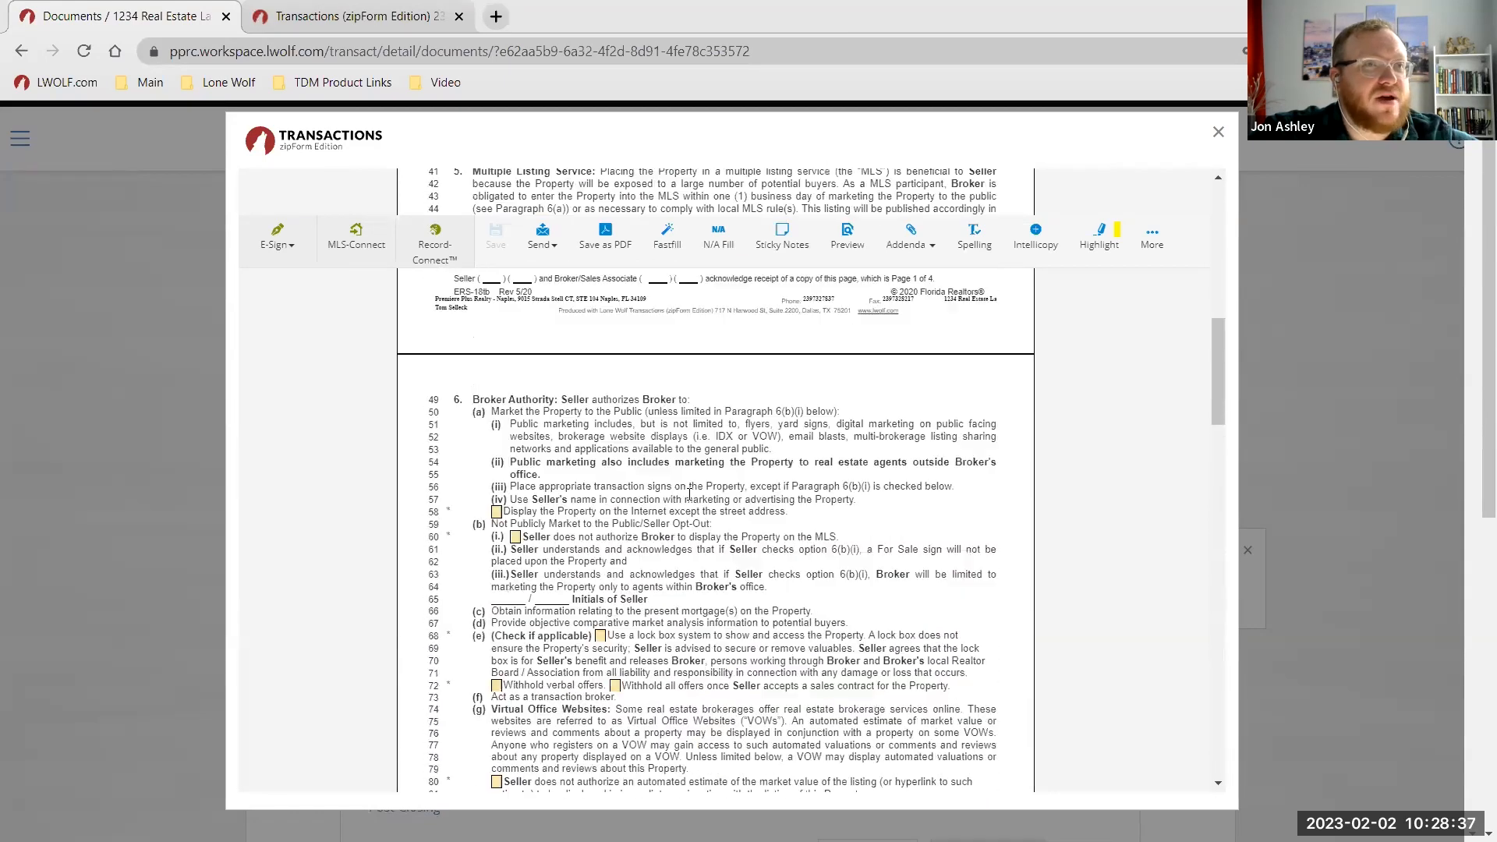
scroll(689, 493, up, 7)
click(579, 261)
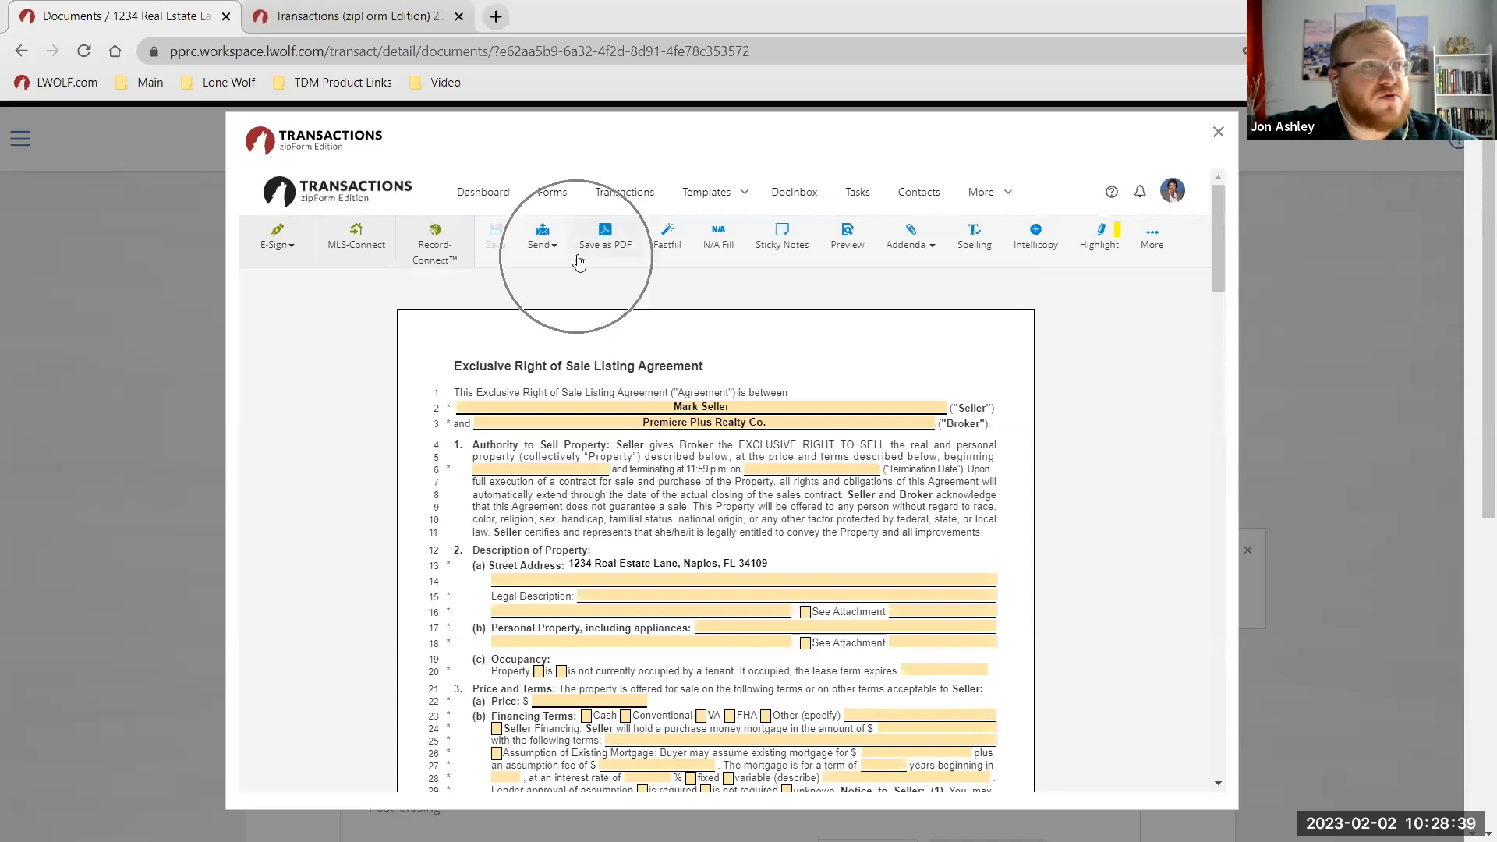
click(555, 248)
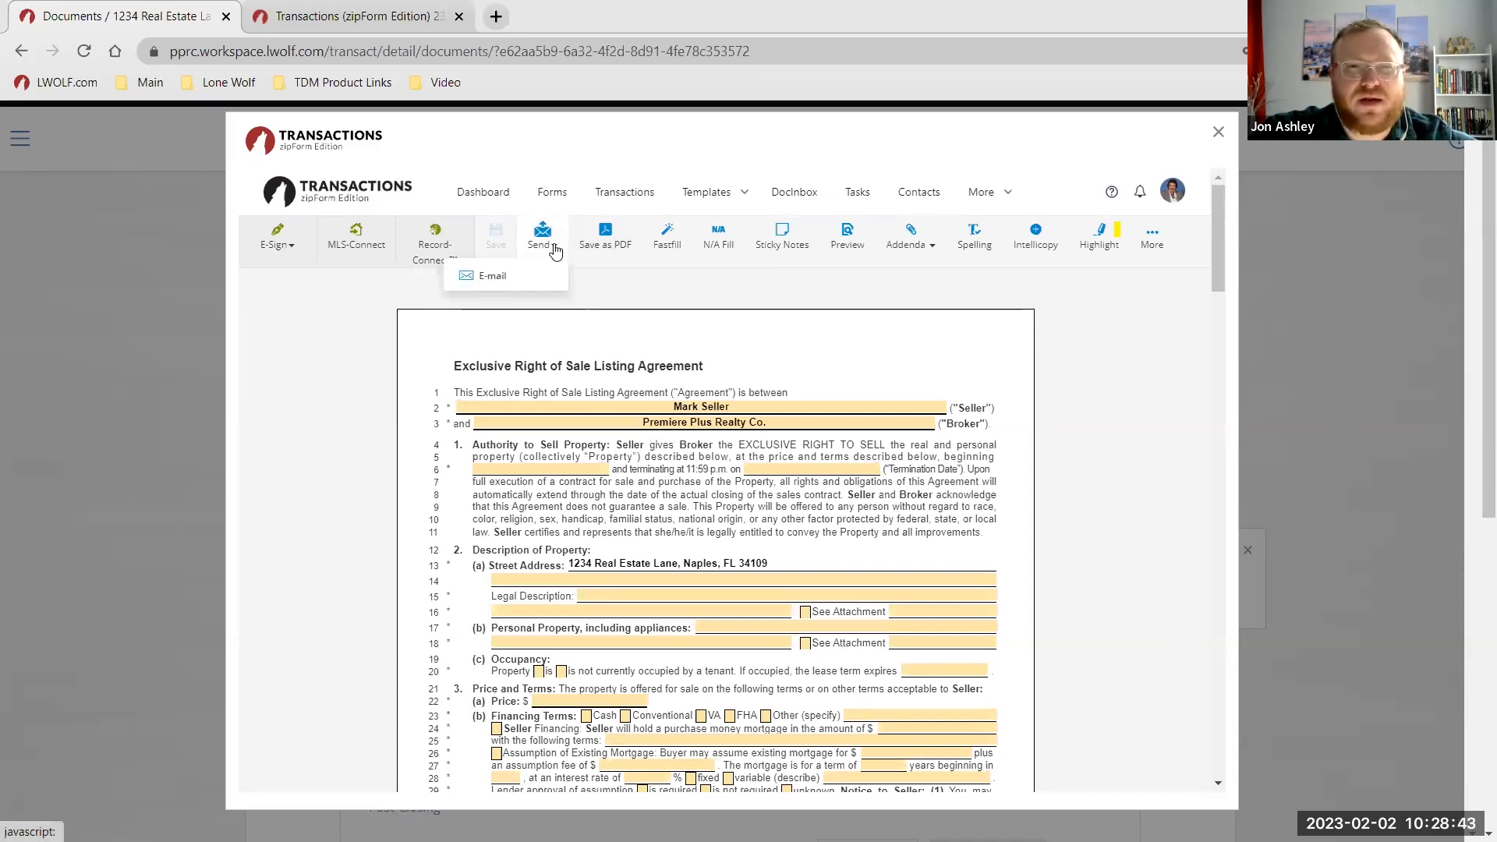
click(616, 249)
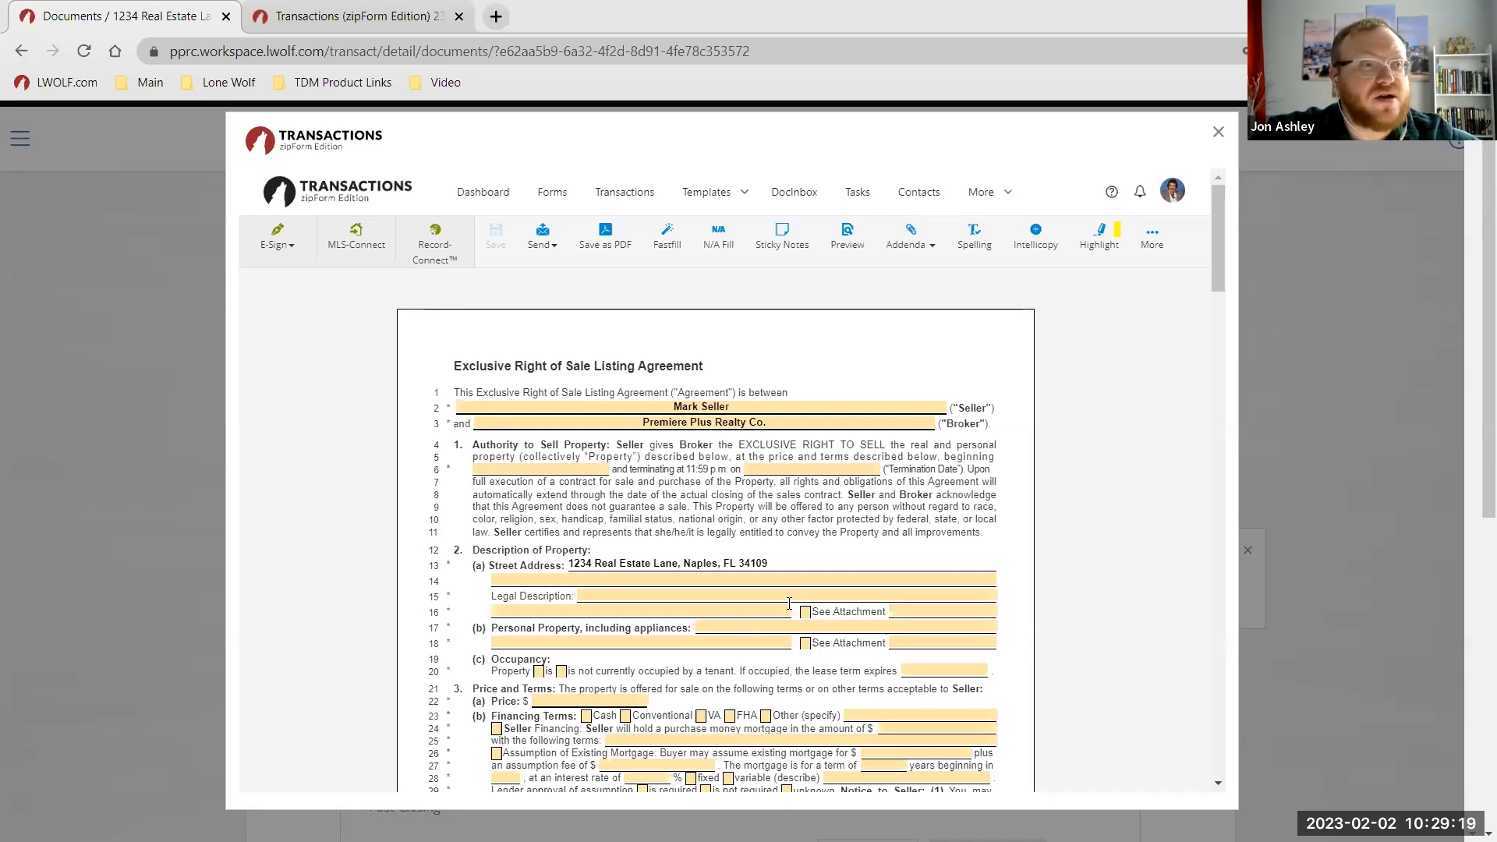
scroll(899, 485, down, 4)
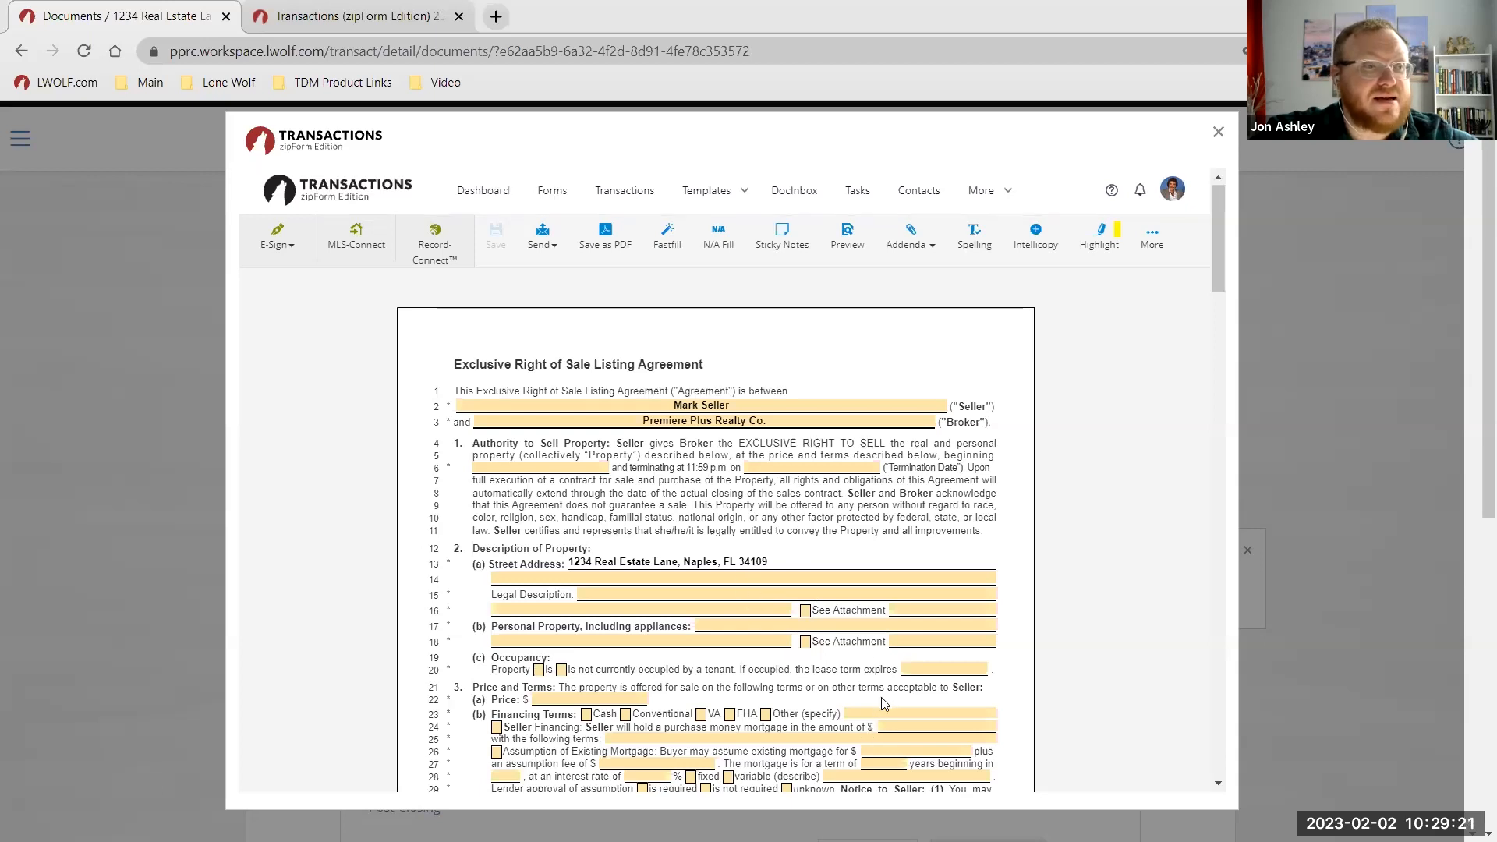
scroll(864, 485, up, 4)
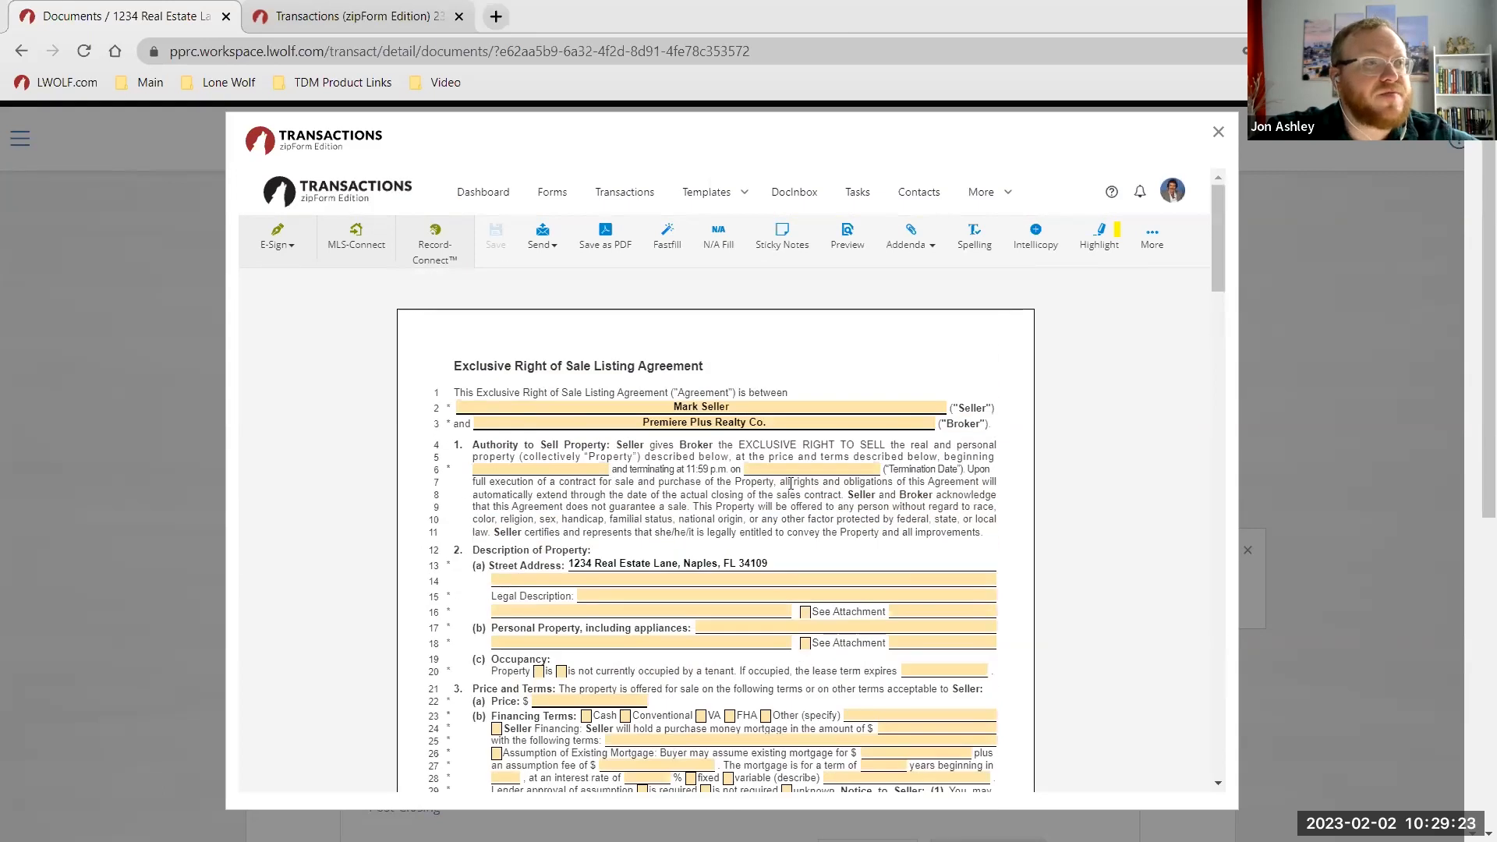
key(ctrl)
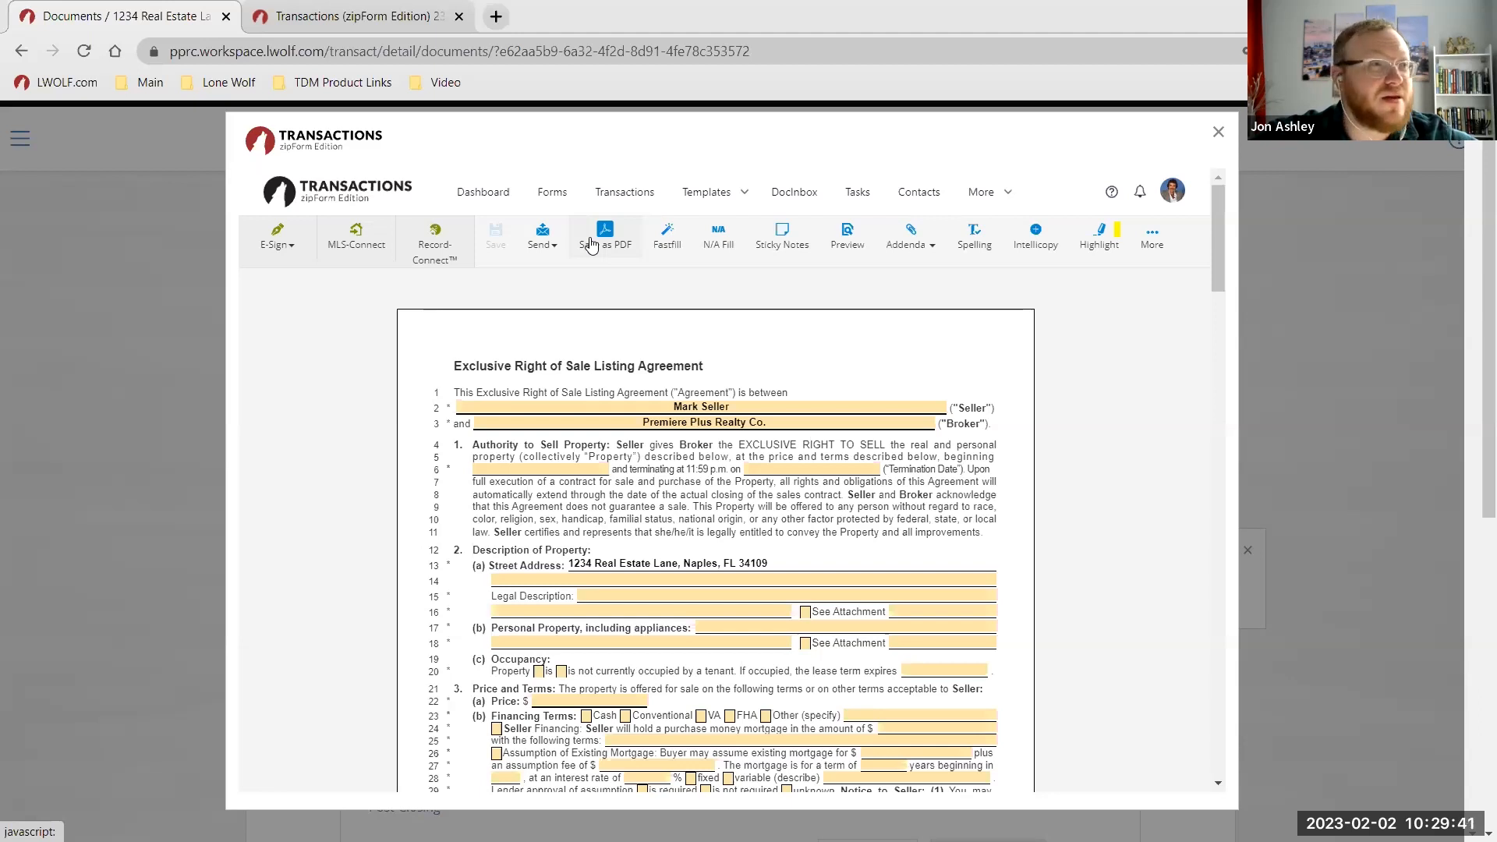
Switch the listing agreement to the Fastfill field list, leaving Personal Property Included blank.
click(668, 236)
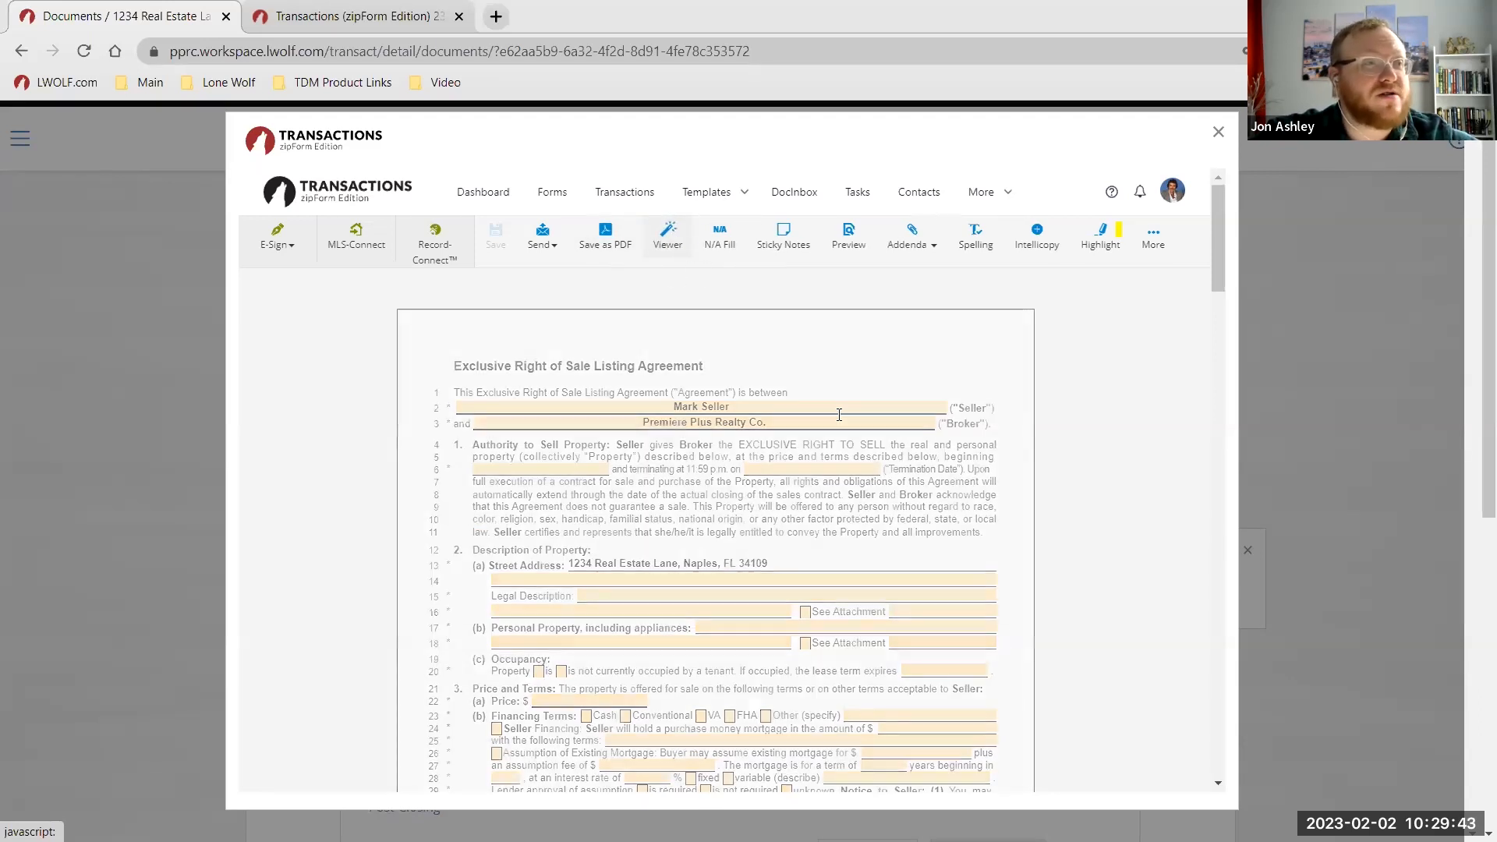
click(660, 238)
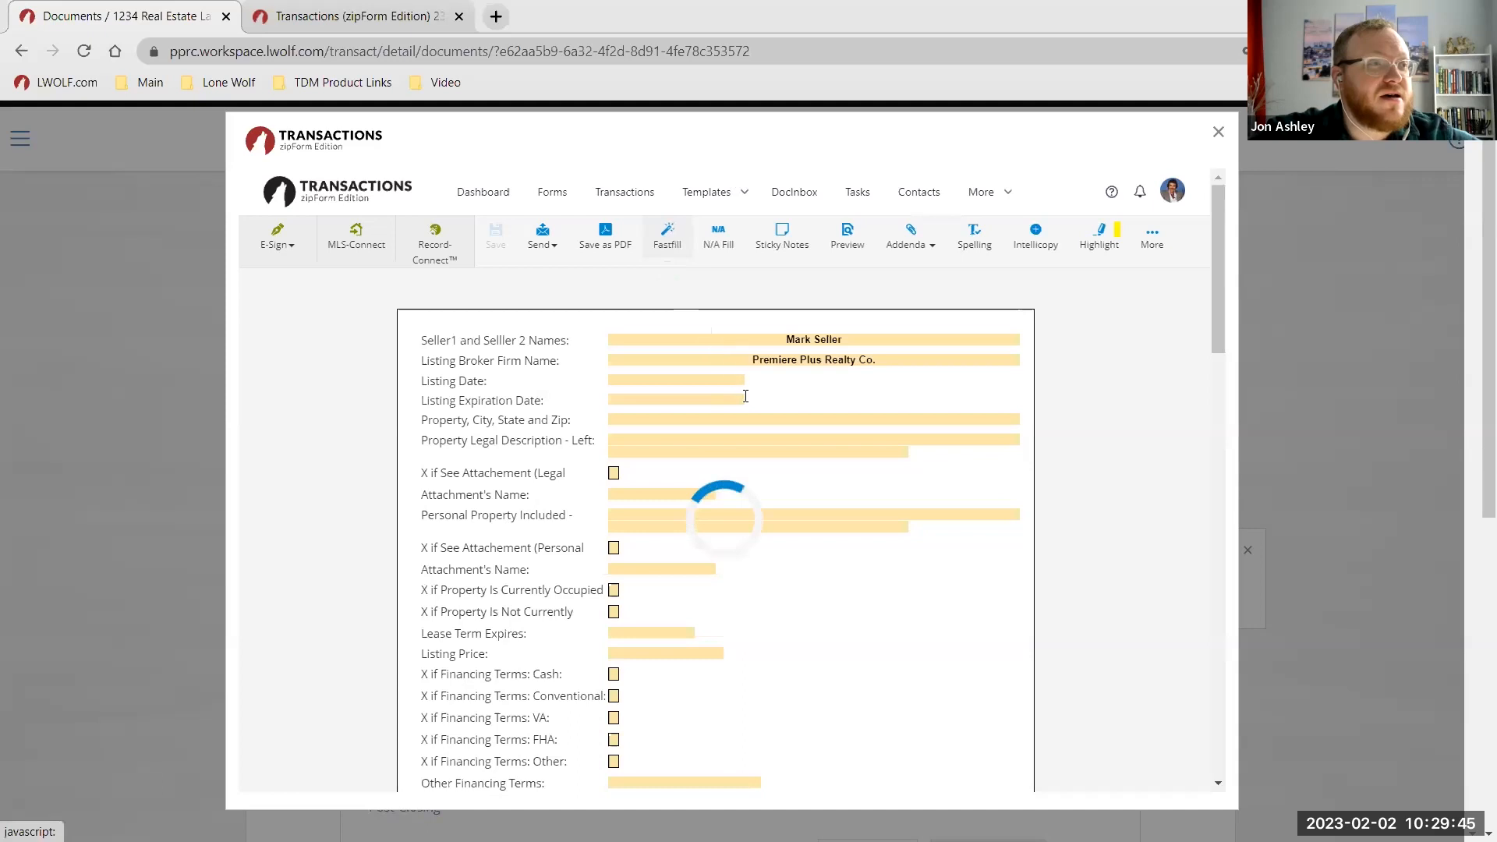
click(668, 235)
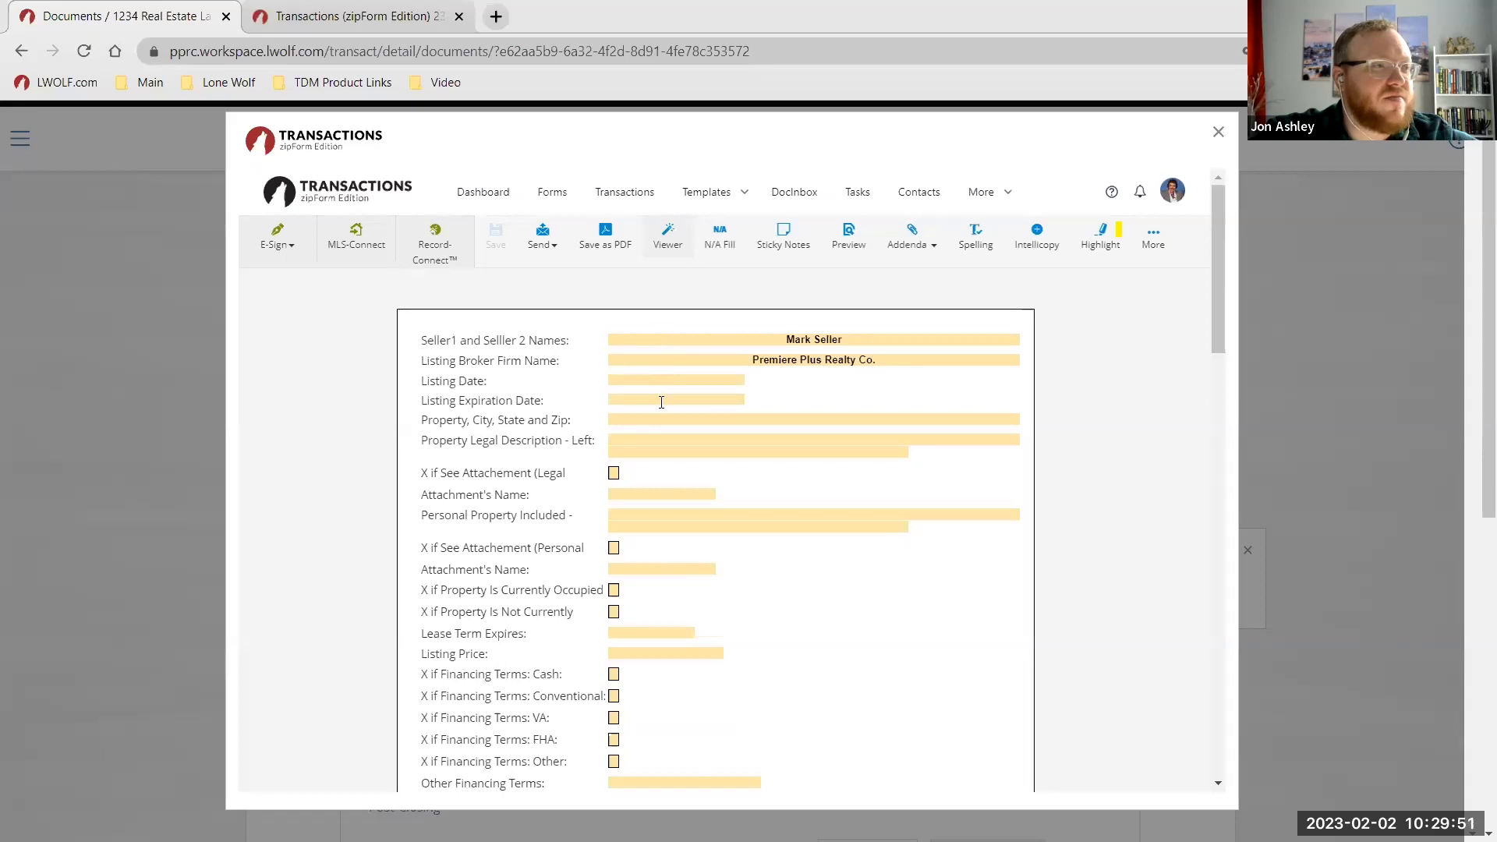
scroll(660, 451, down, 1)
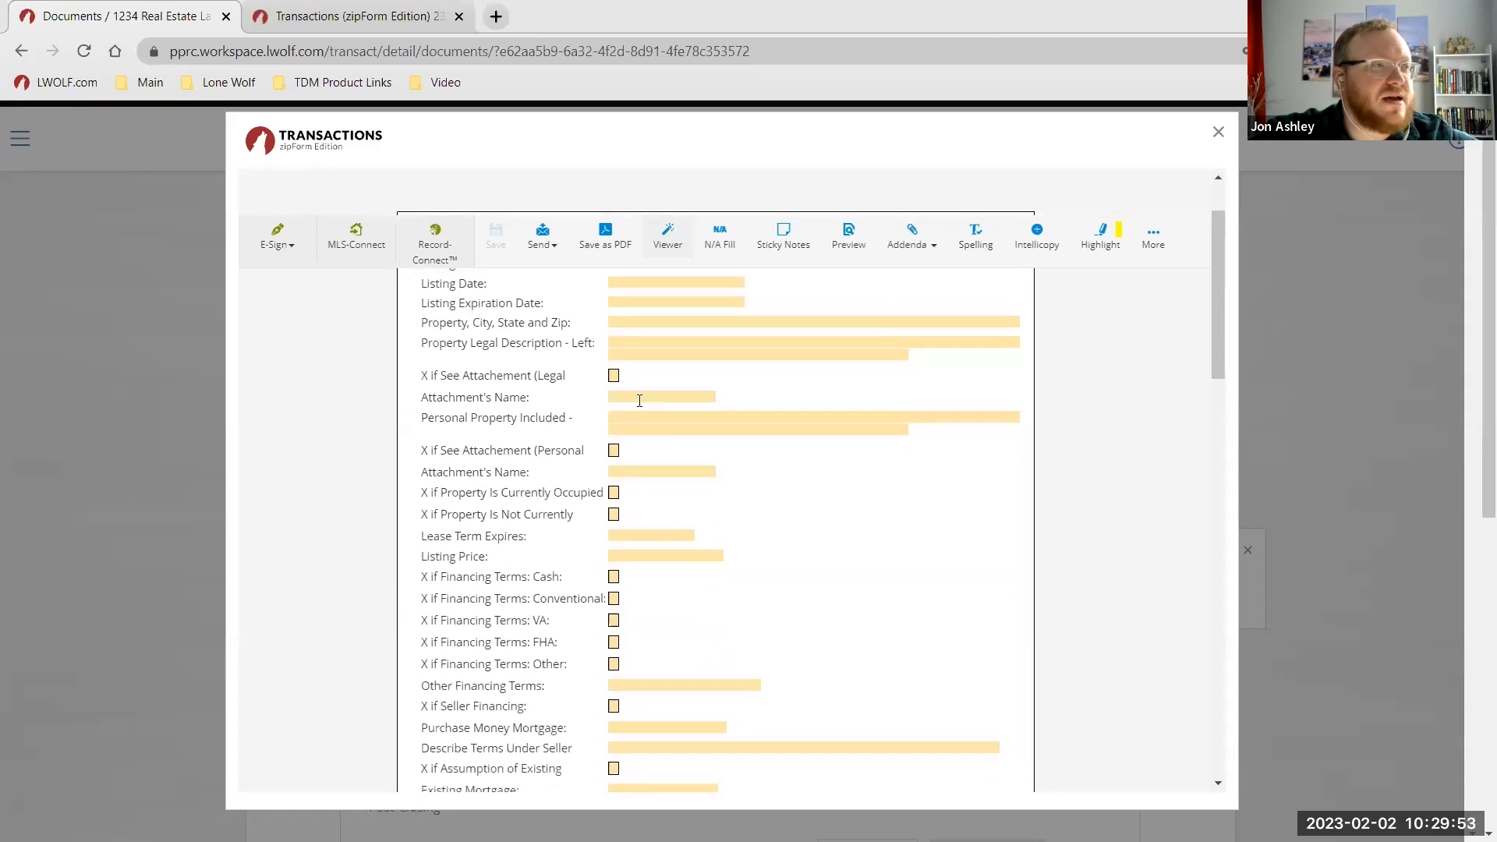
scroll(733, 510, up, 1)
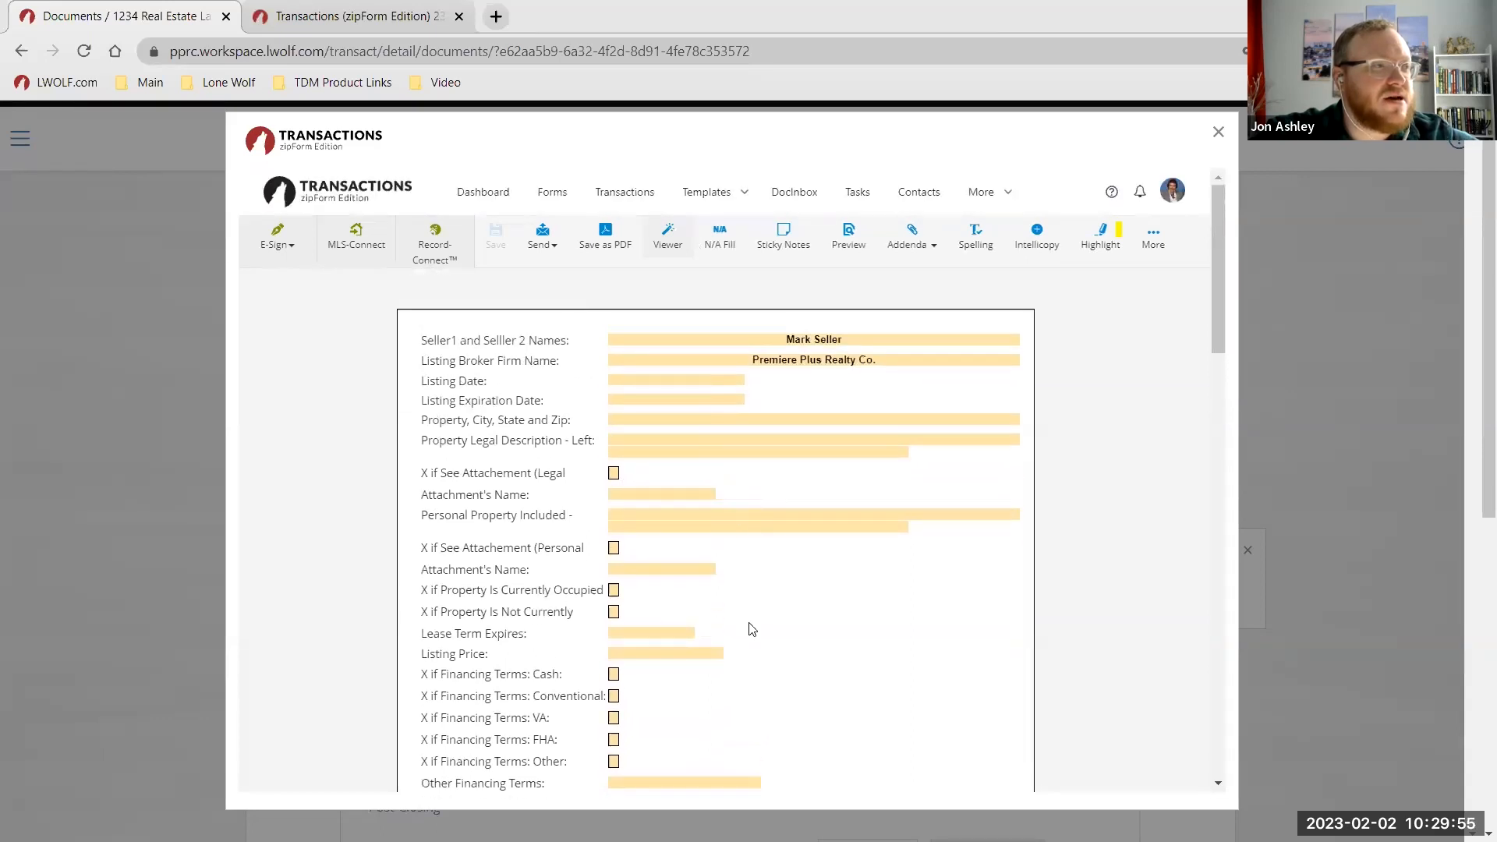
click(627, 513)
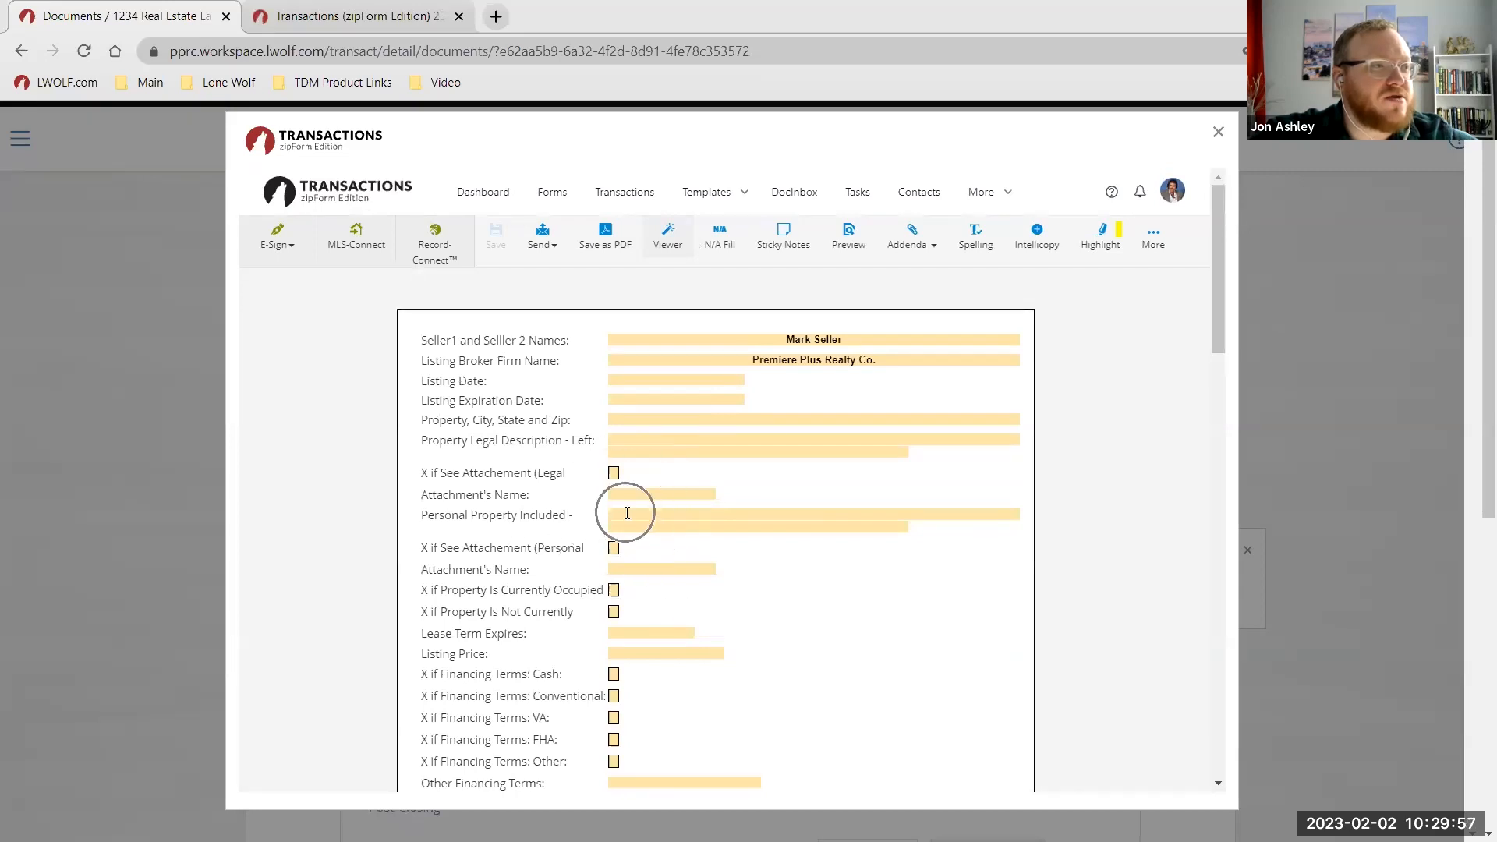
click(858, 638)
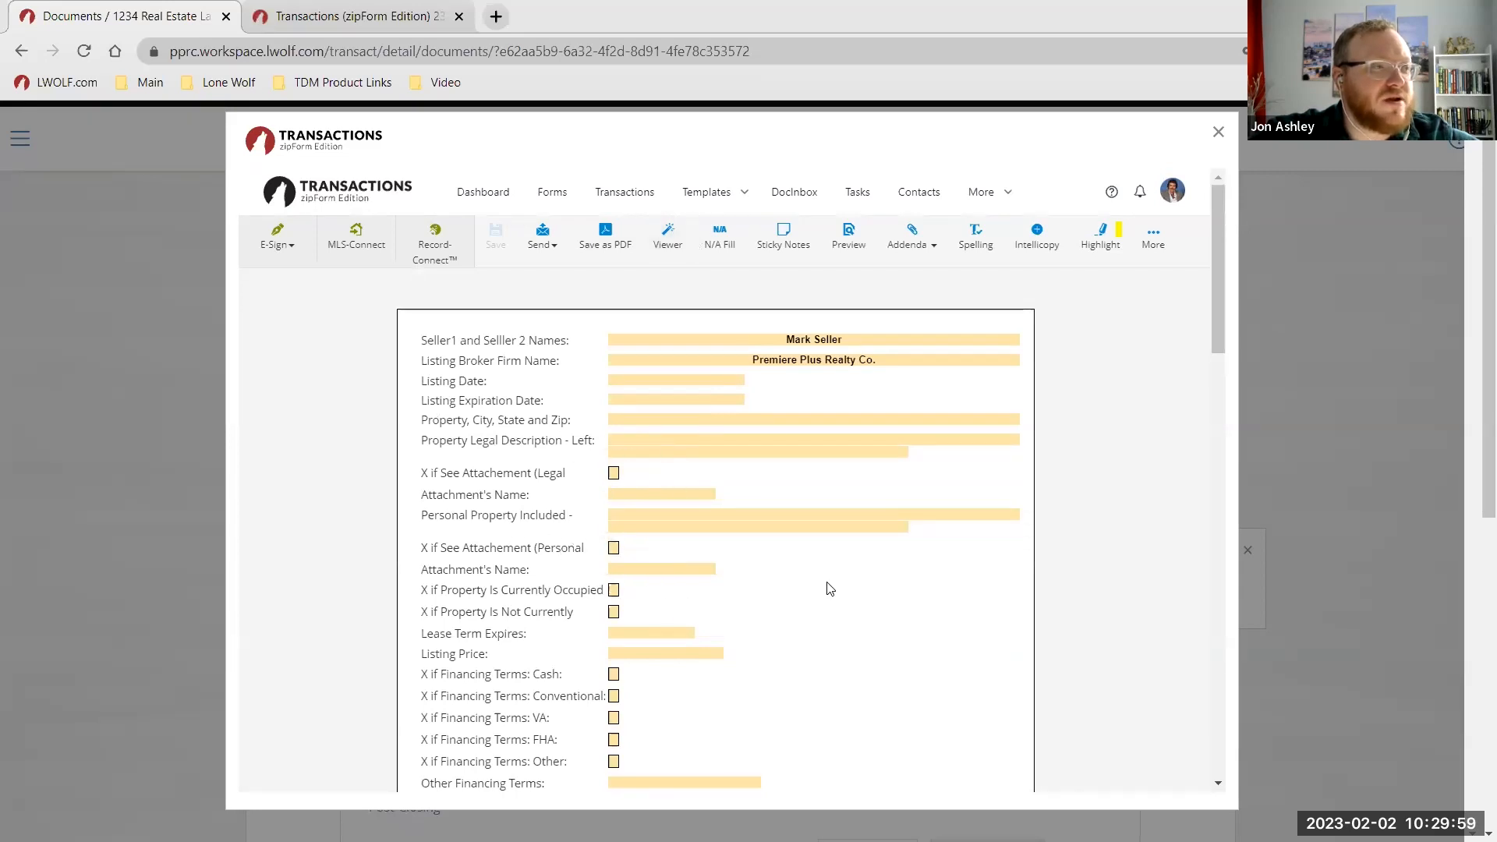
Enter a Listing Price of 650,000.00, then return to the full form in the Viewer.
scroll(828, 590, down, 2)
click(627, 465)
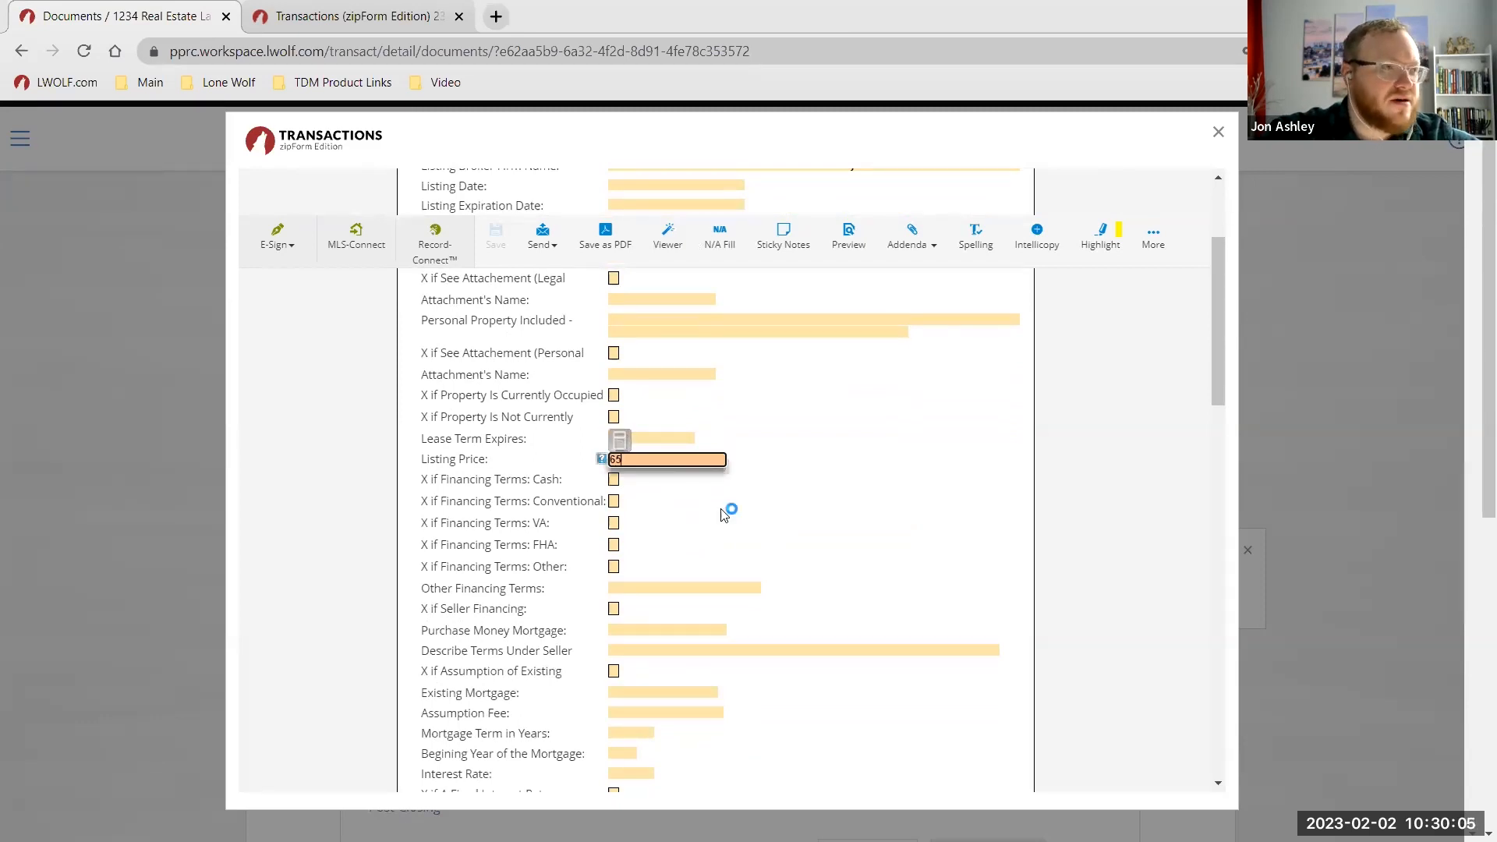
text(650,000)
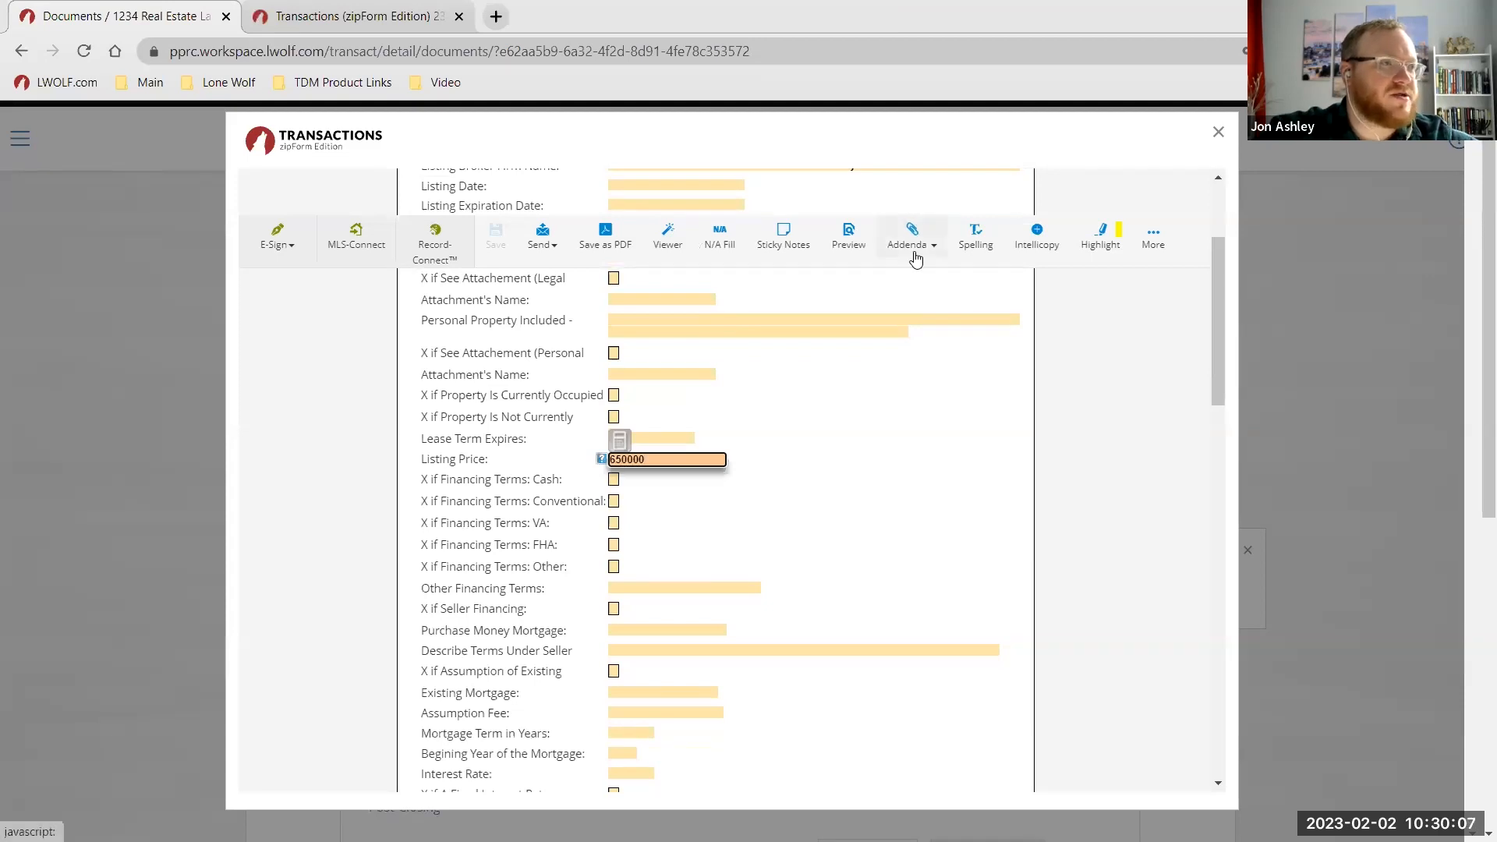
click(768, 512)
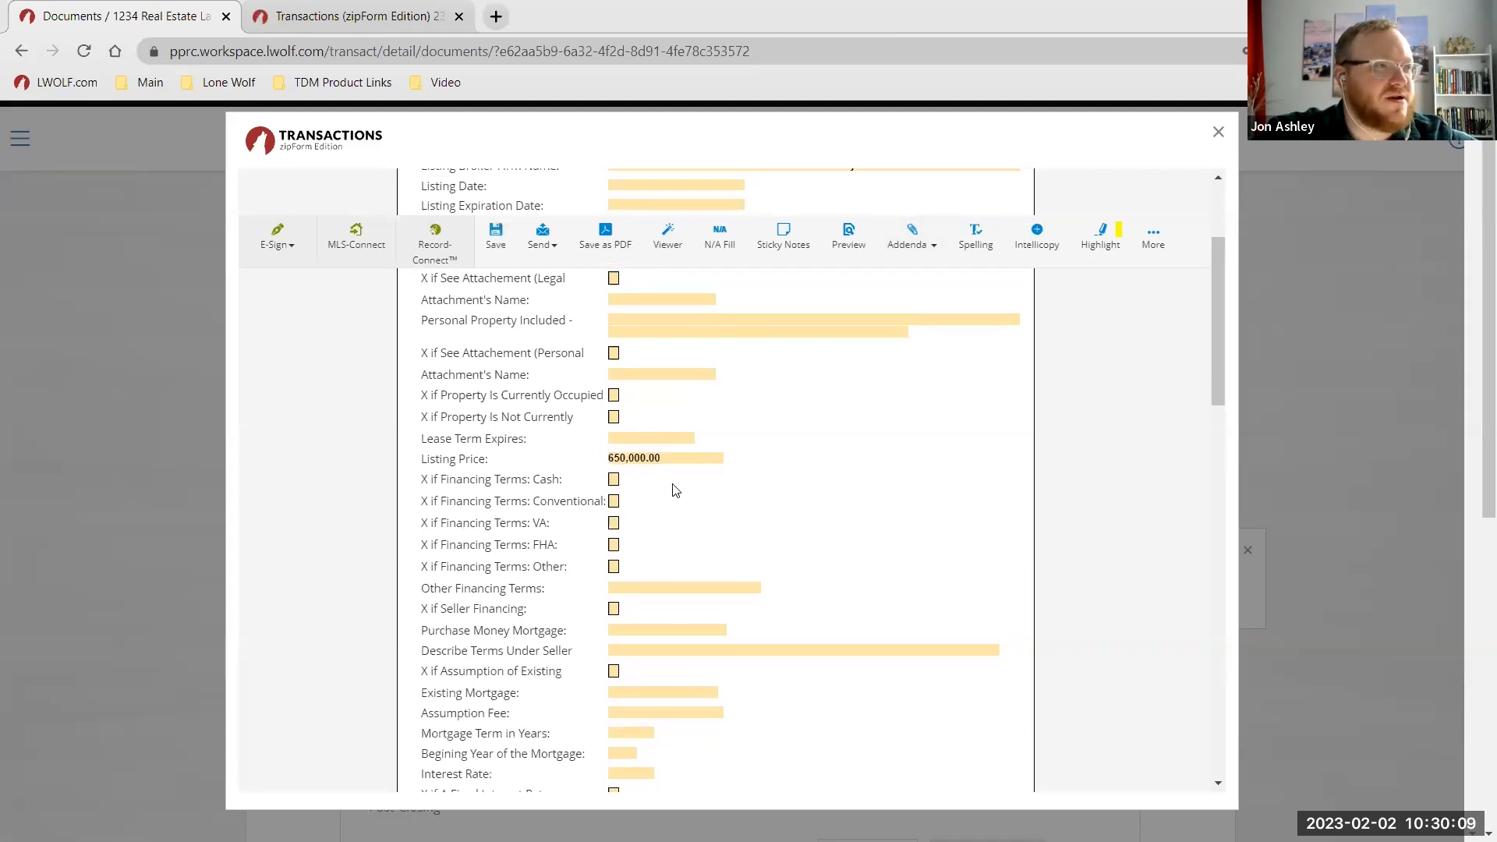
scroll(725, 385, down, 1)
scroll(741, 399, down, 1)
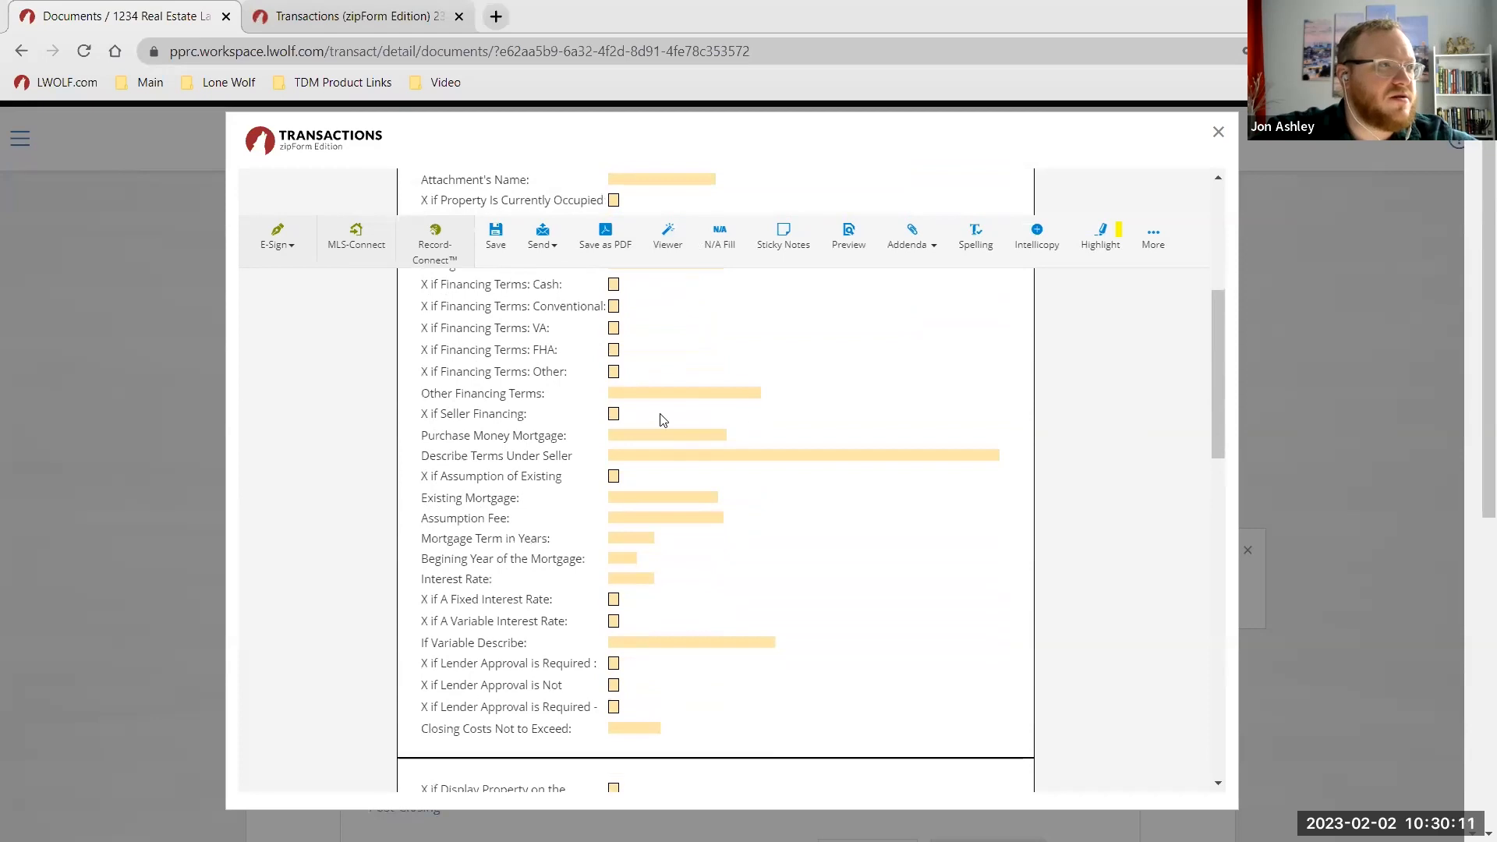
scroll(699, 578, down, 2)
scroll(693, 548, down, 5)
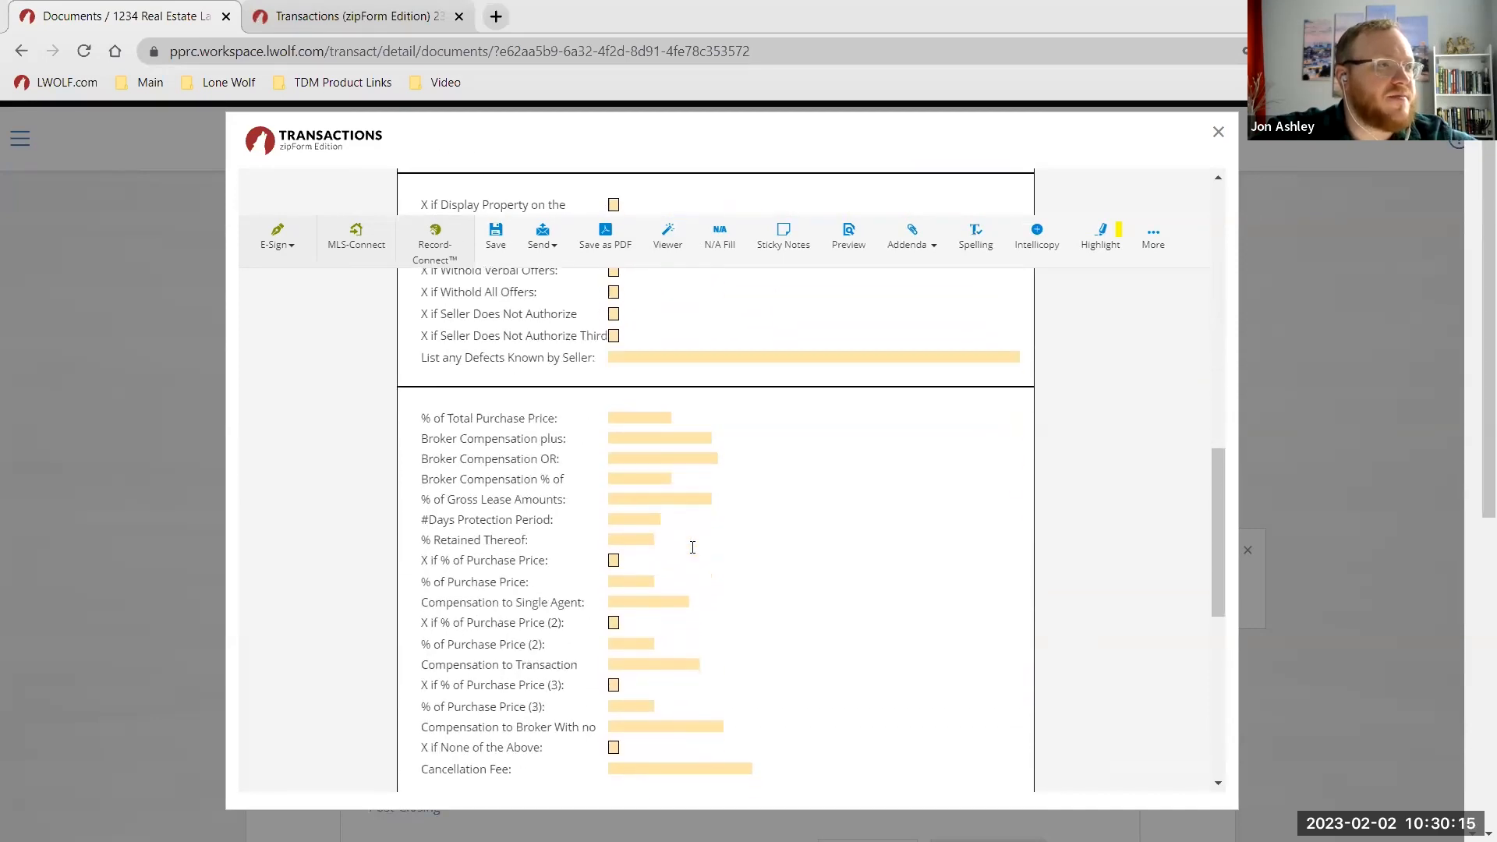
scroll(693, 548, down, 1)
scroll(692, 548, up, 6)
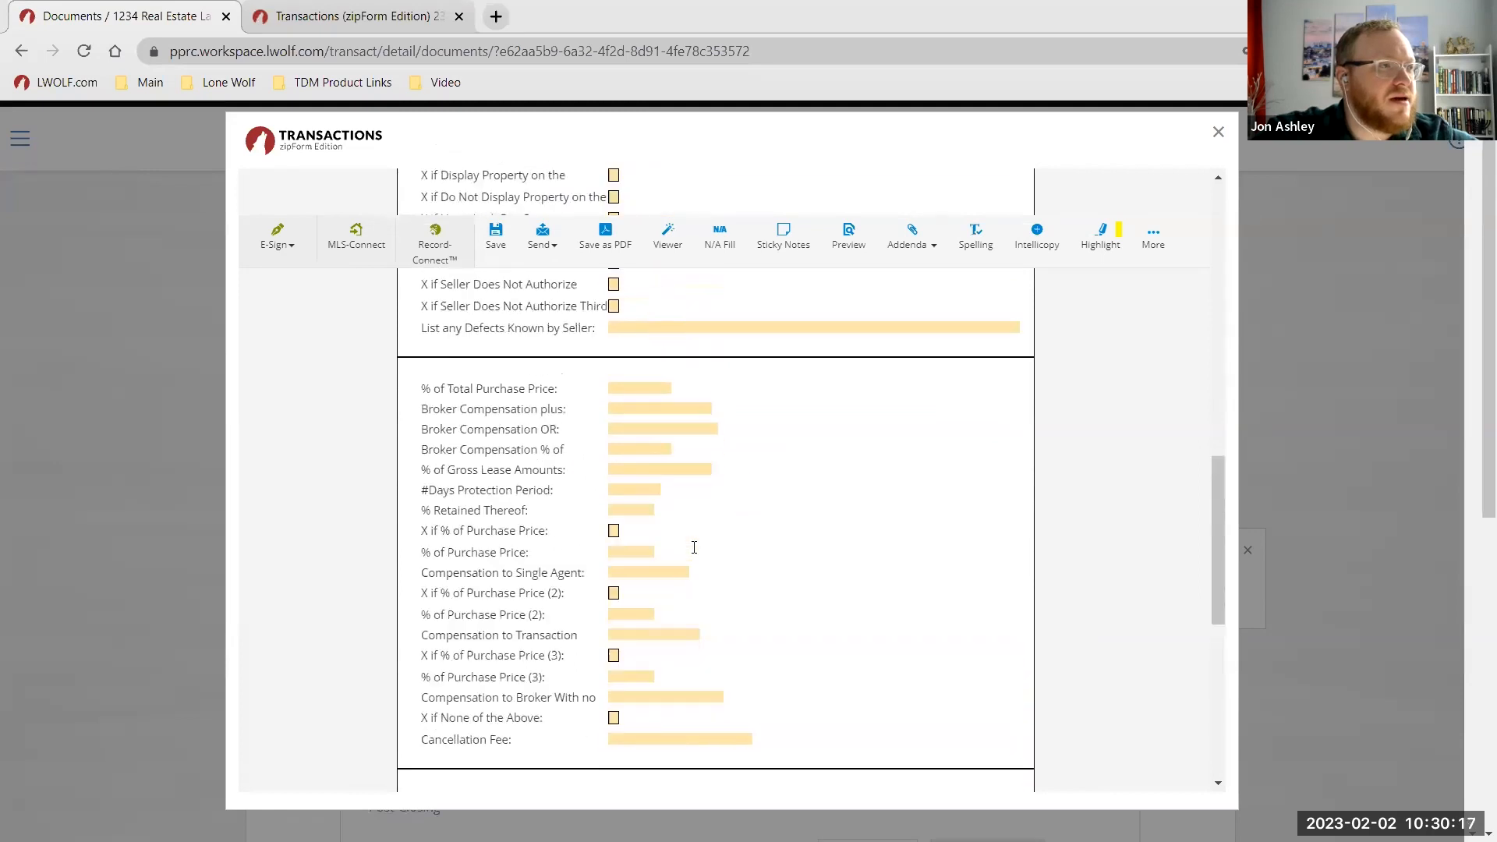
scroll(619, 501, up, 8)
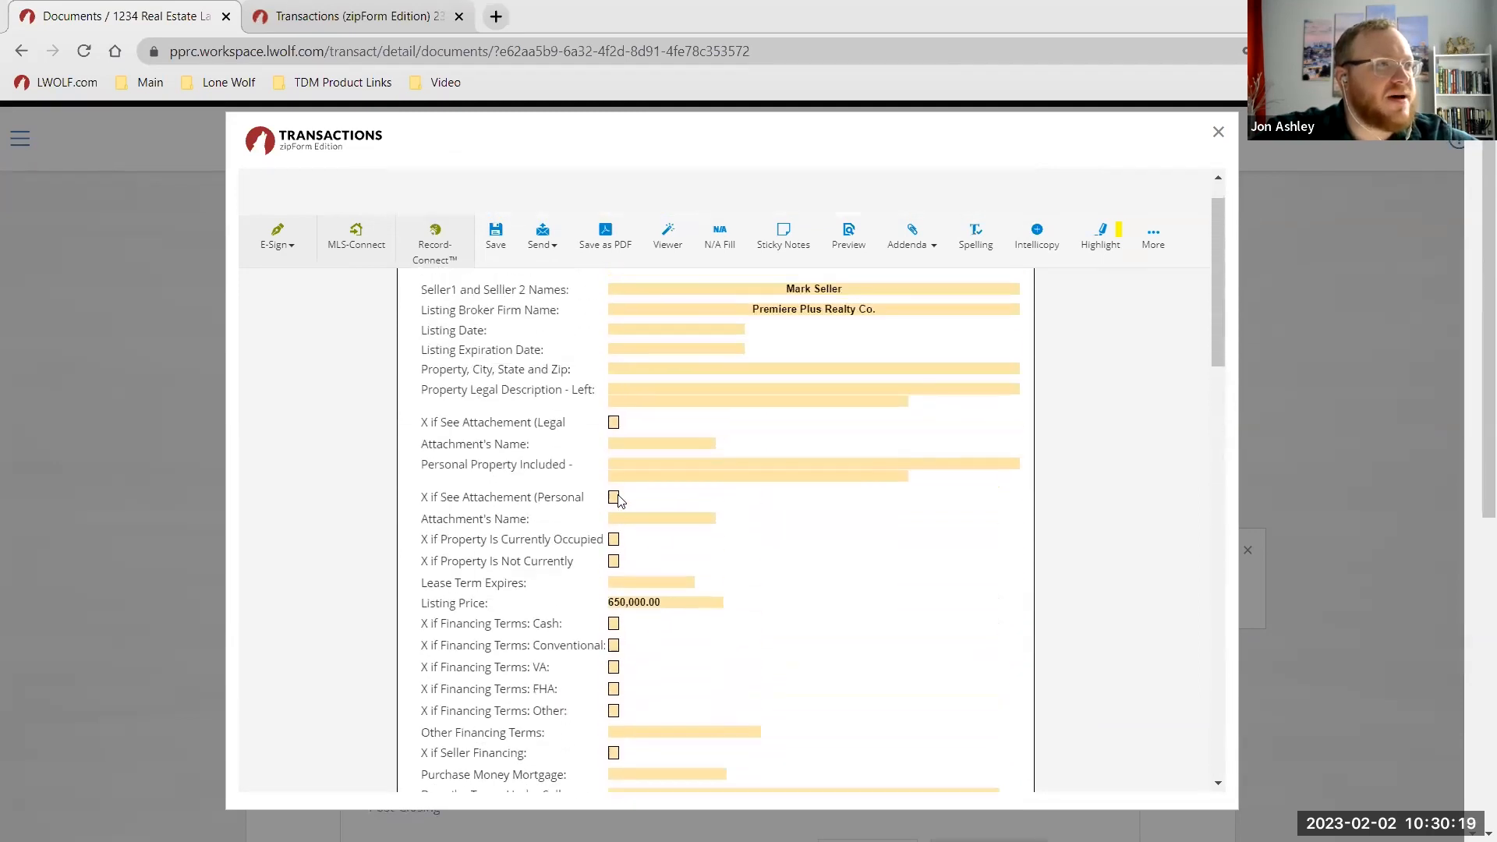
click(667, 237)
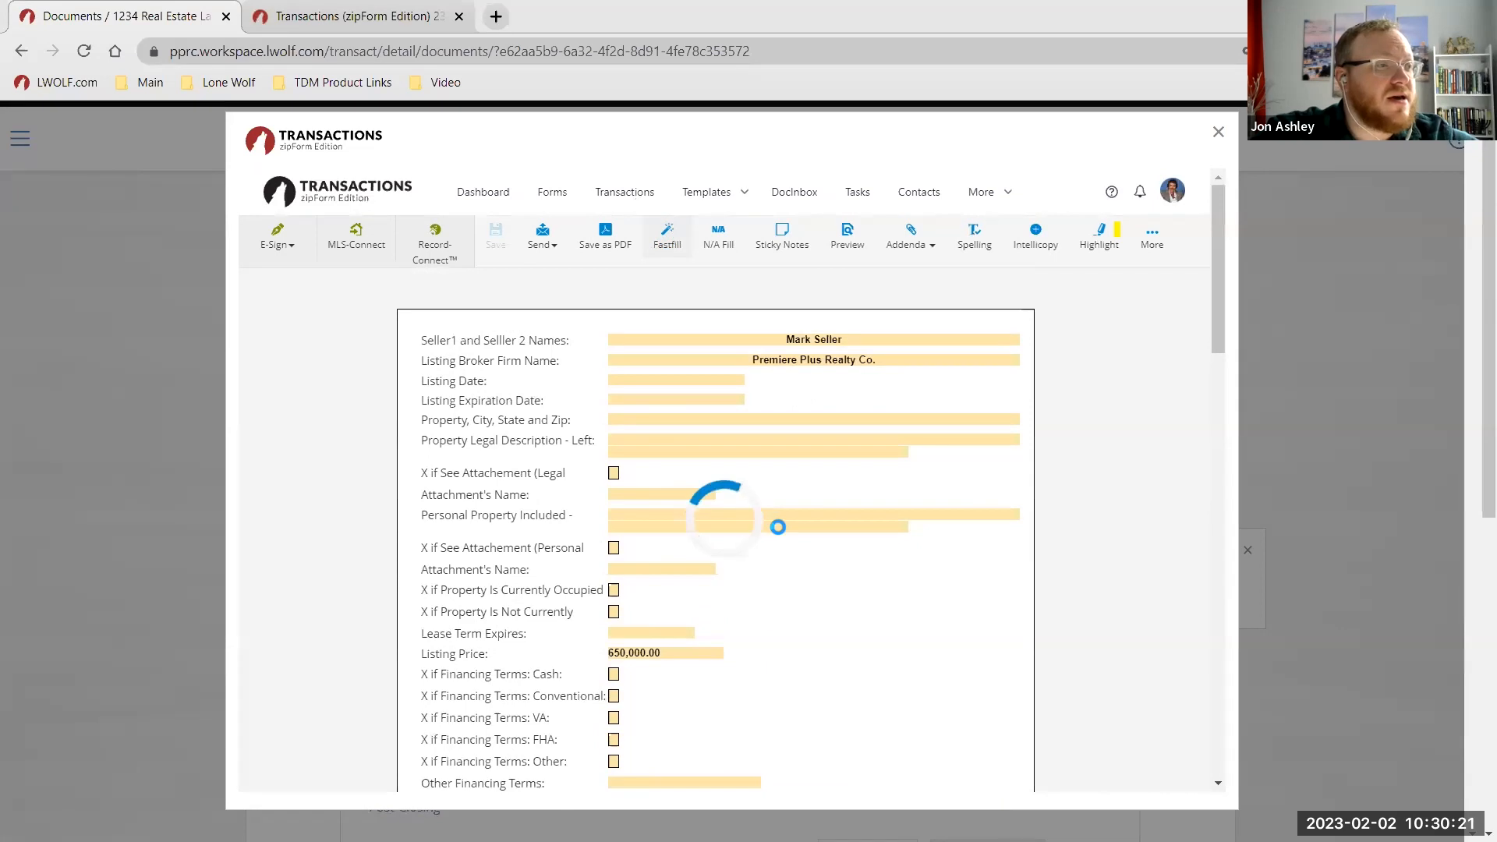
scroll(809, 579, down, 6)
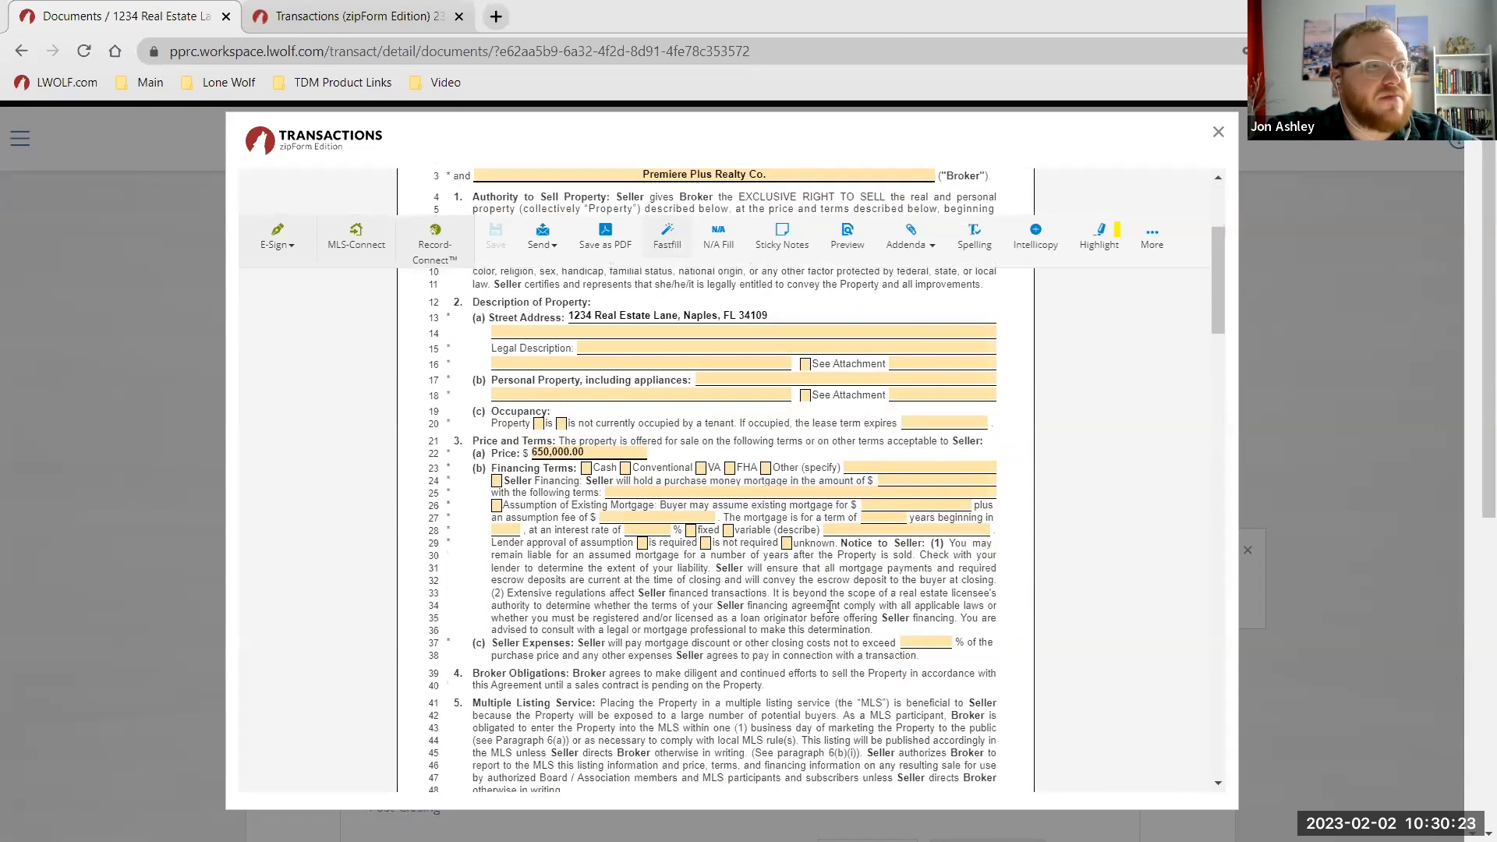
scroll(535, 421, up, 3)
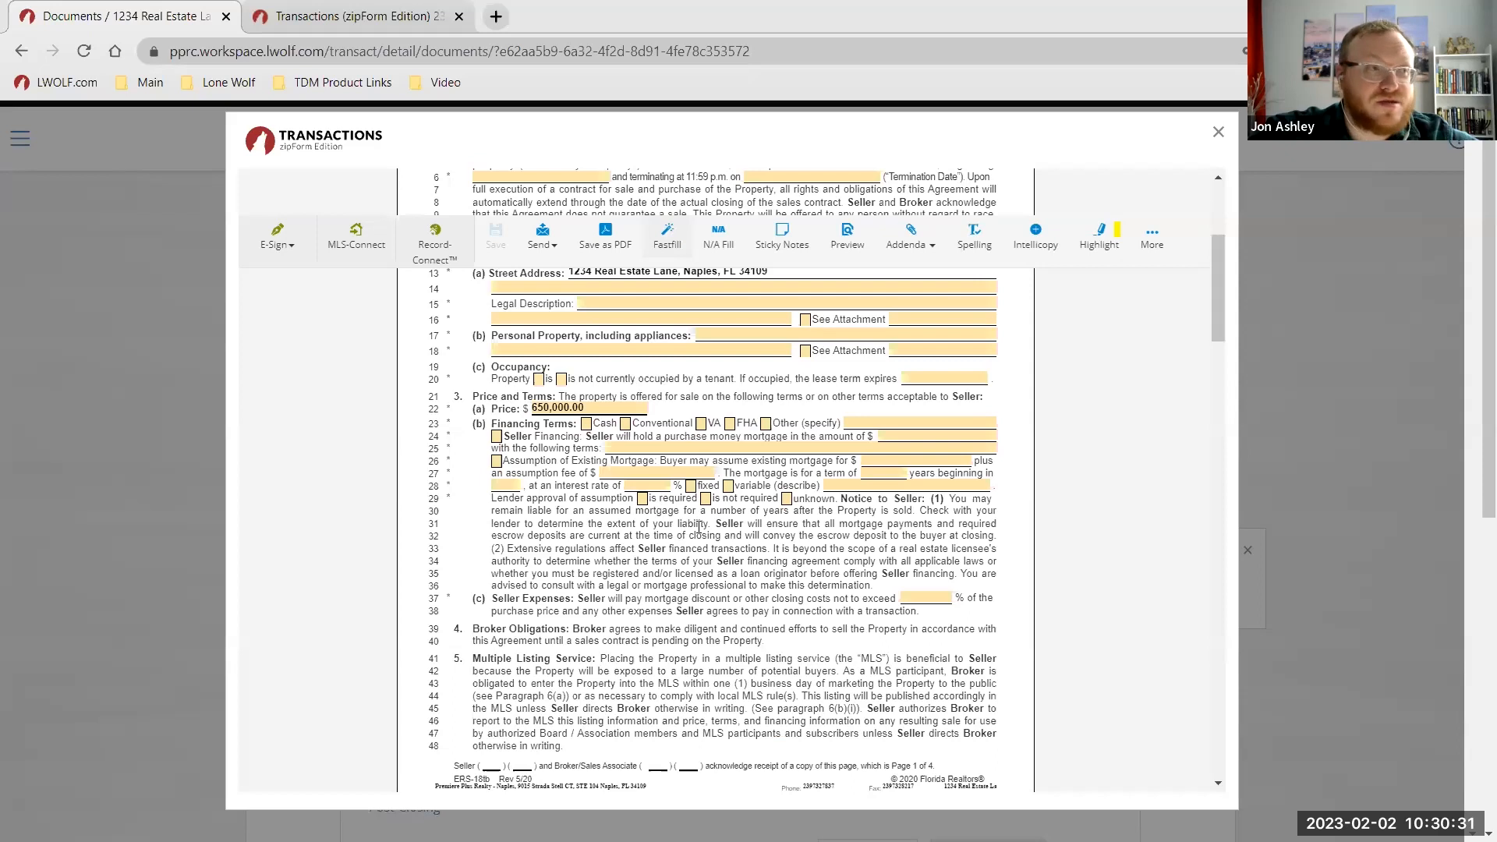
key(ctrl)
key(ctrl)
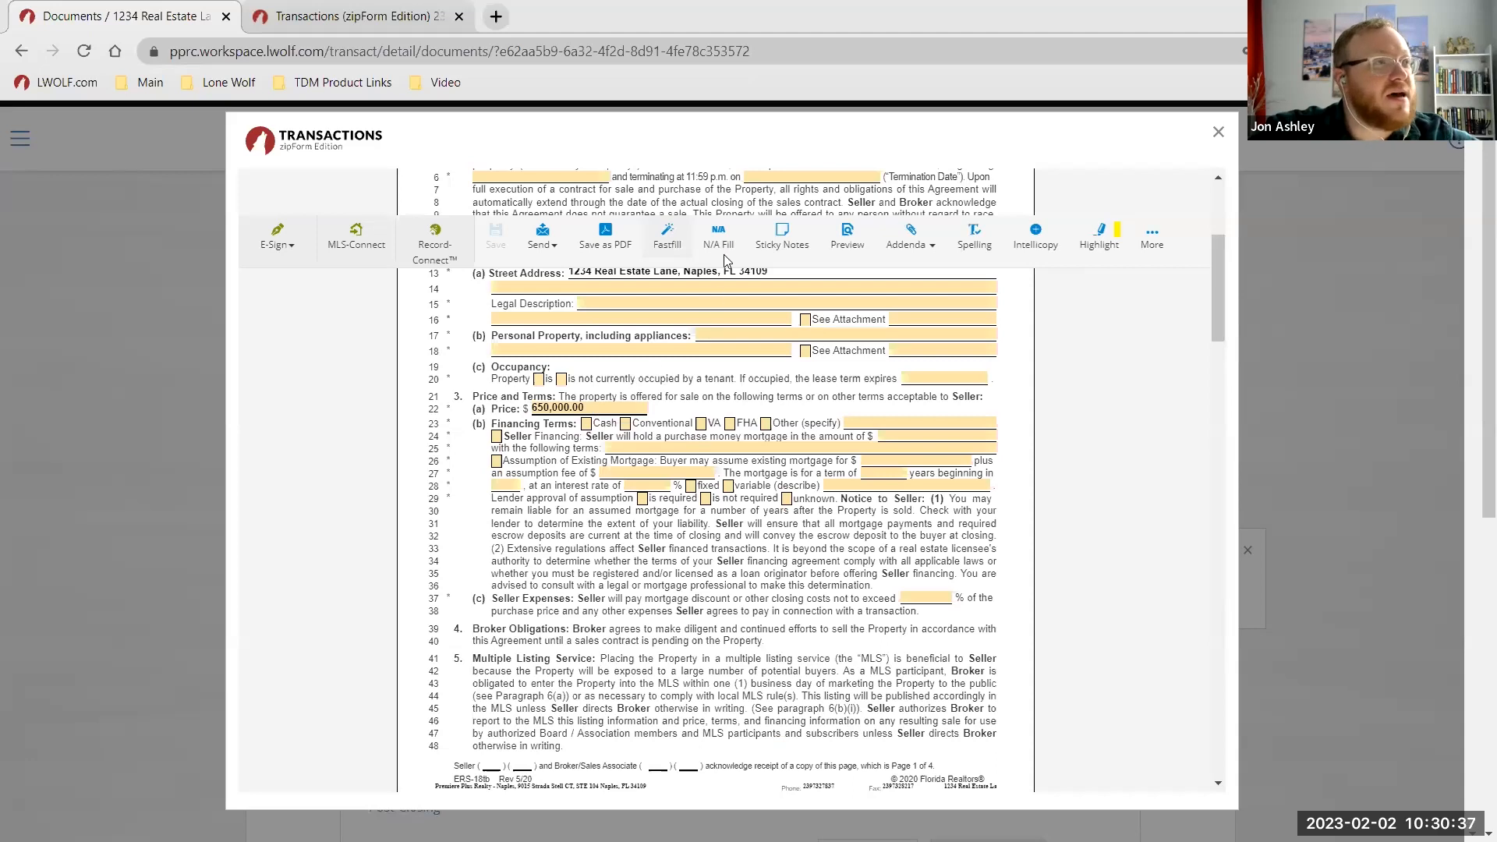
key(ctrl)
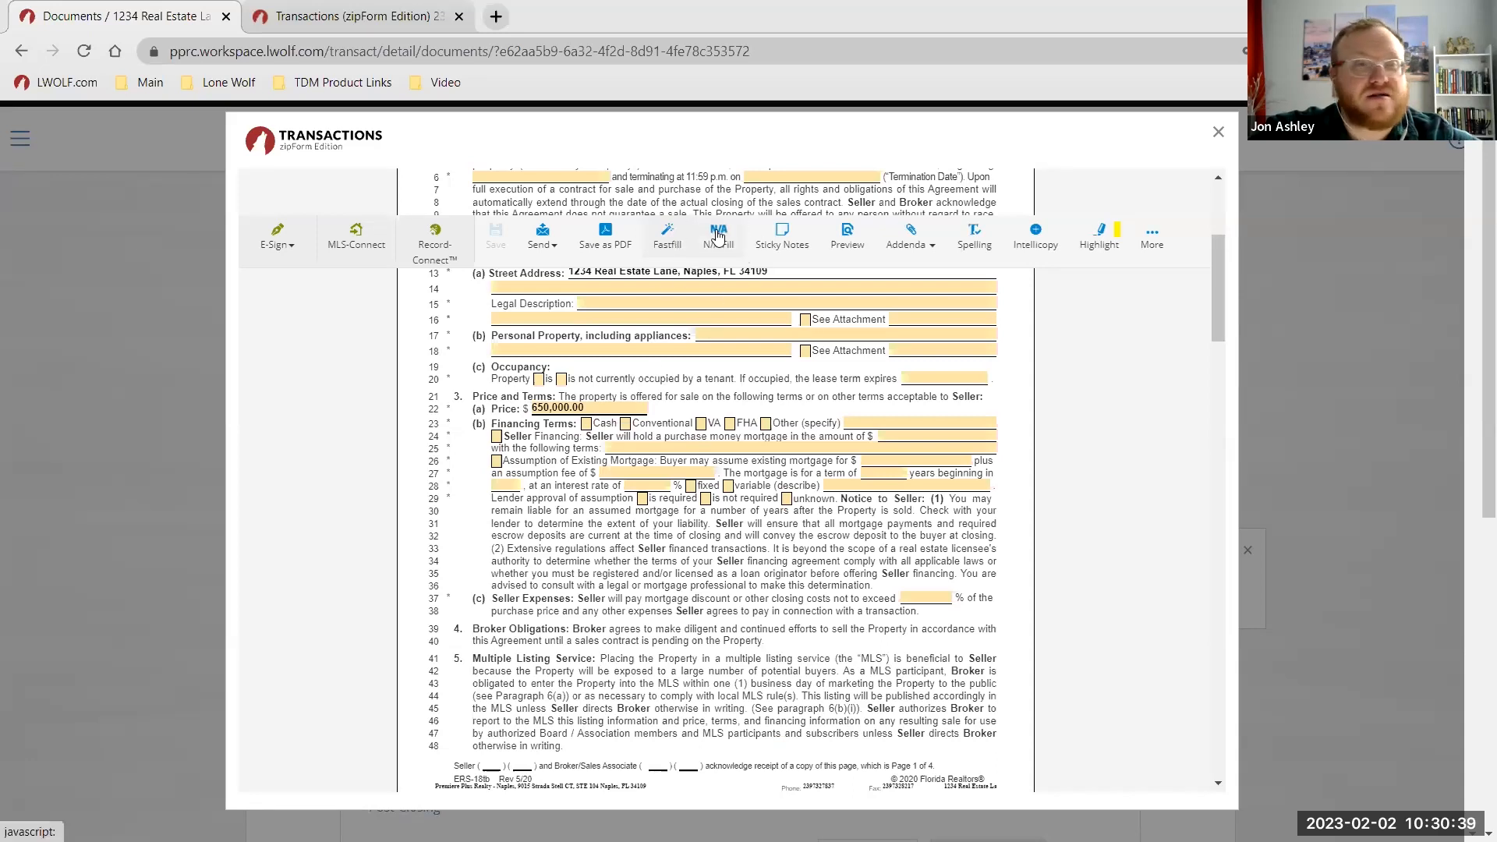
key(ctrl)
key(ctrl)
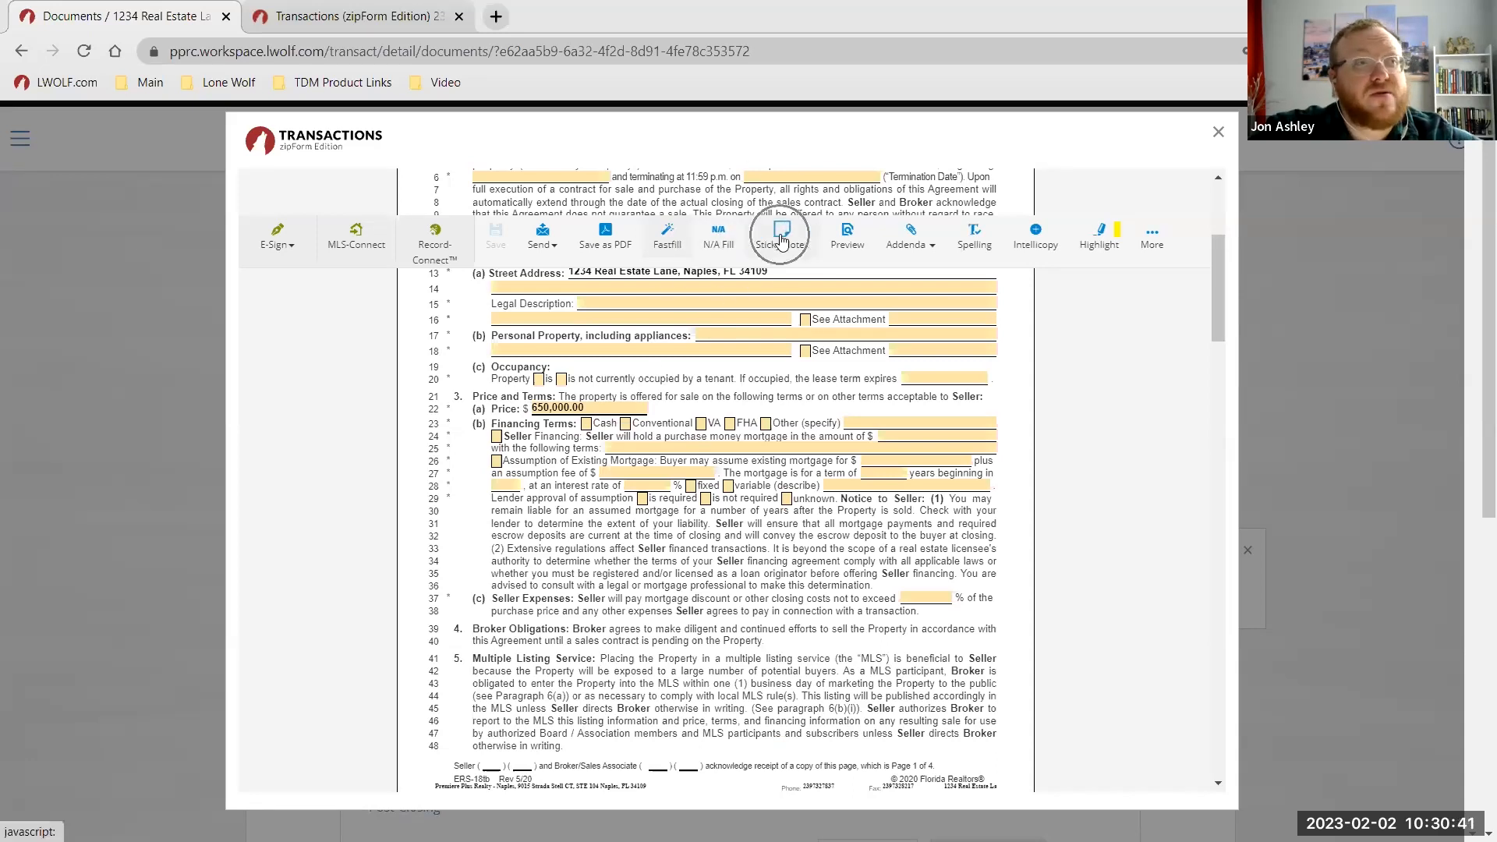
click(848, 235)
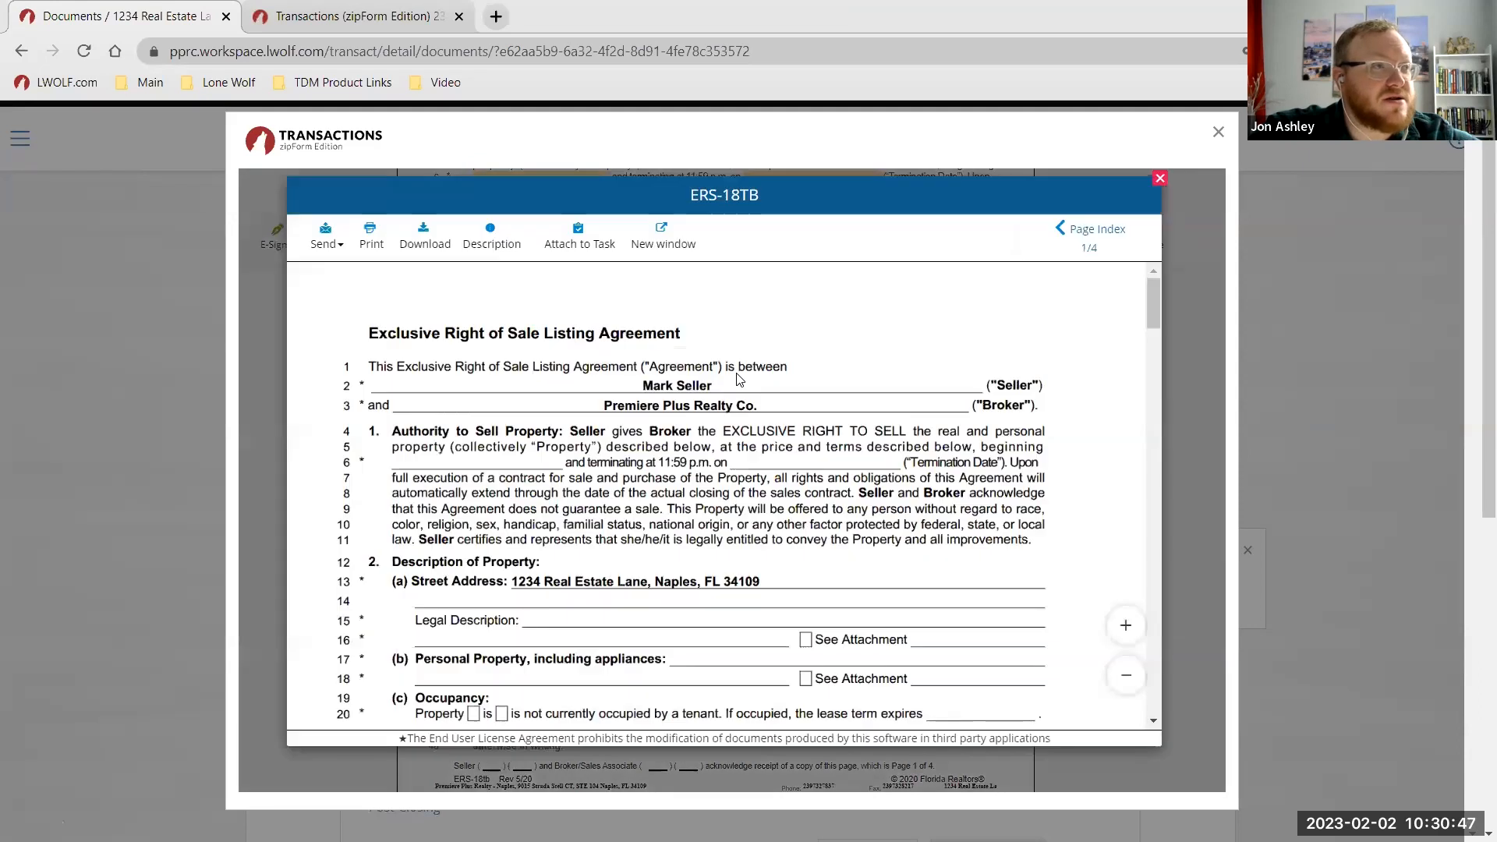
click(371, 237)
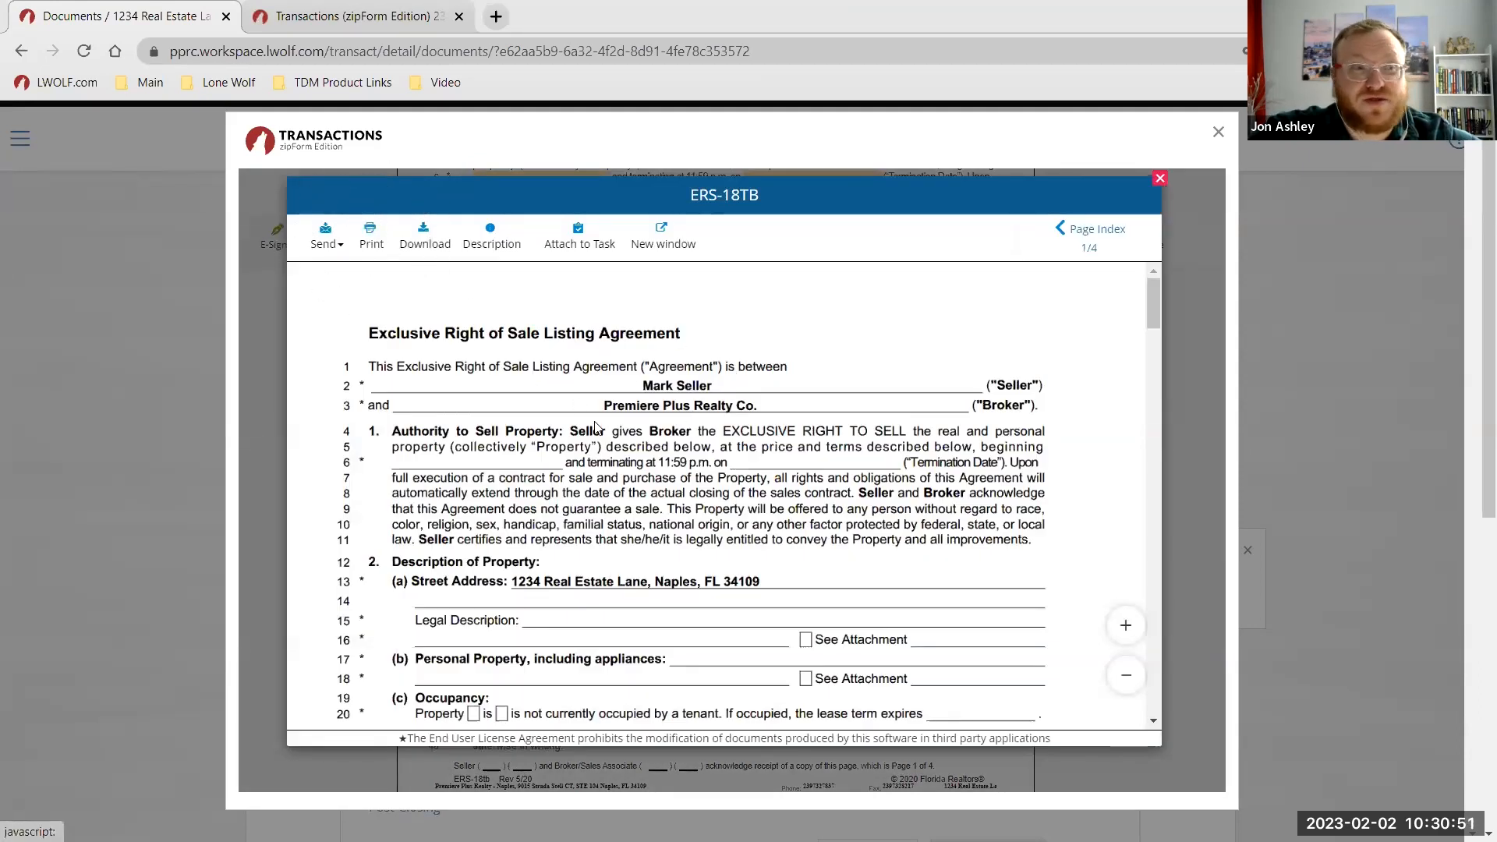
scroll(597, 428, down, 2)
scroll(596, 428, up, 2)
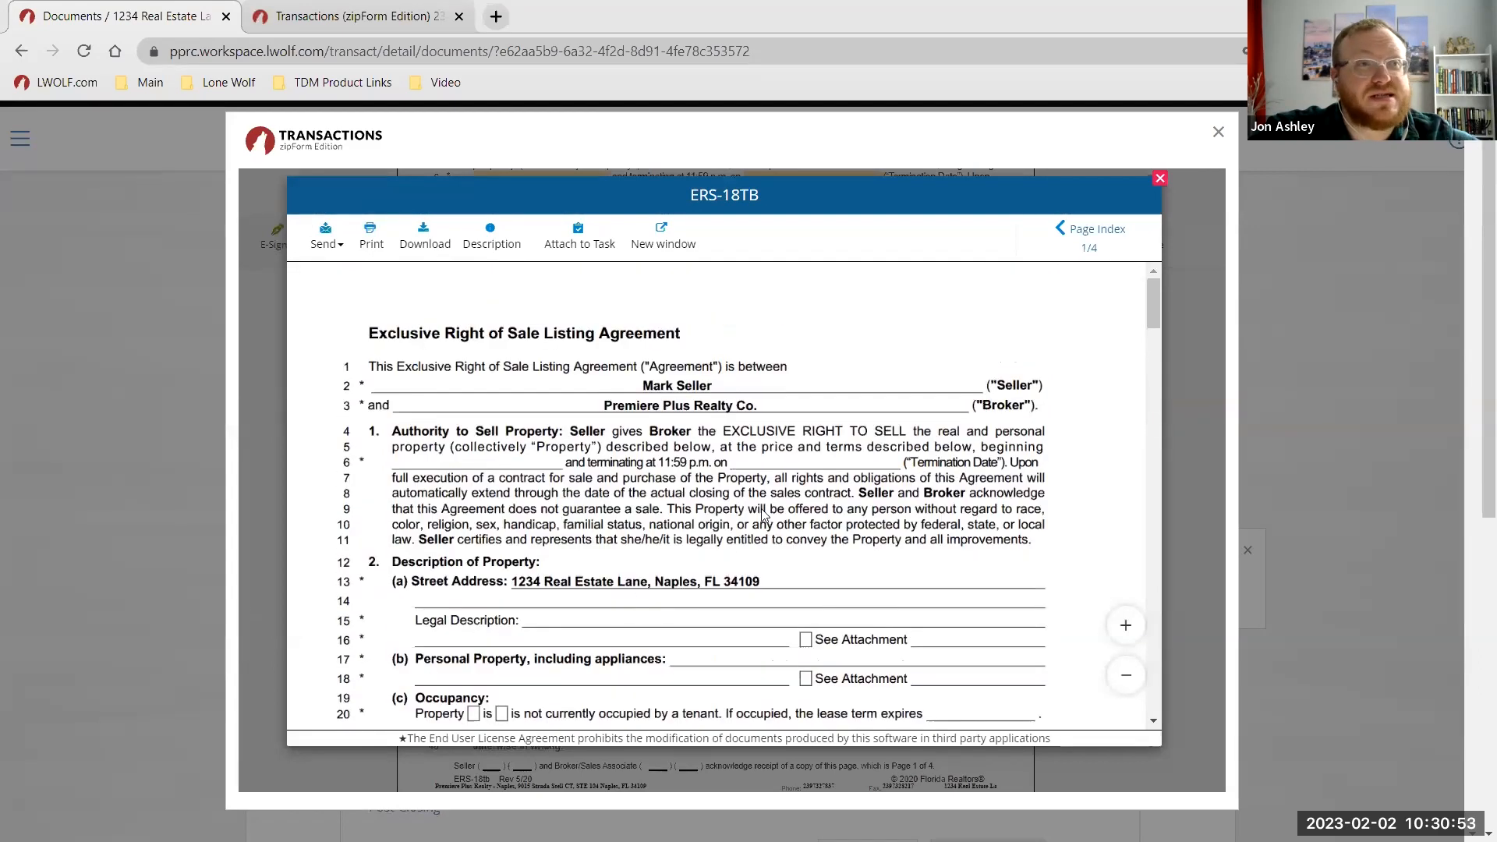
click(1160, 178)
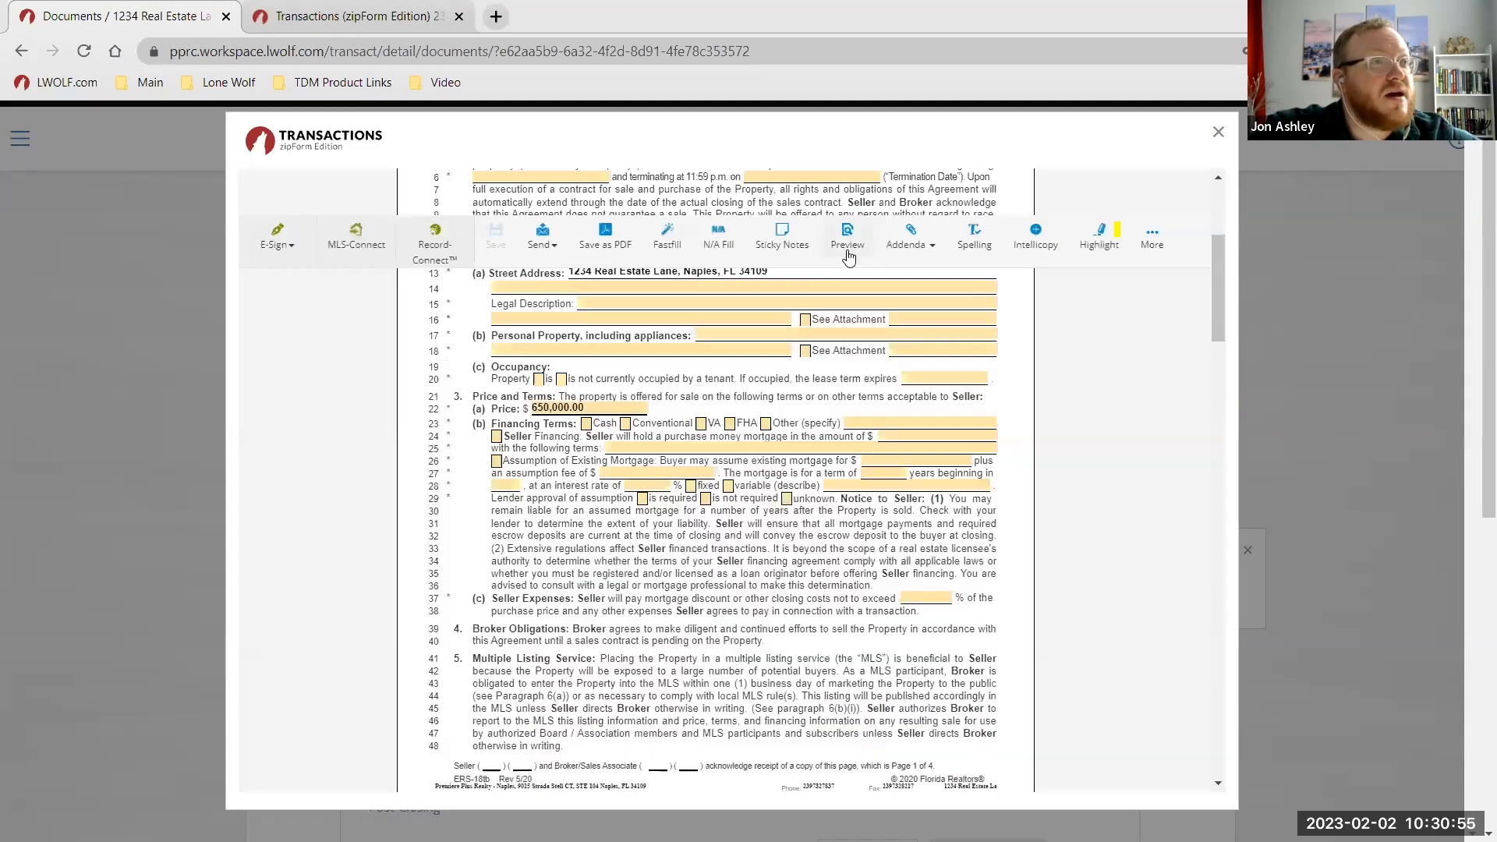
click(910, 244)
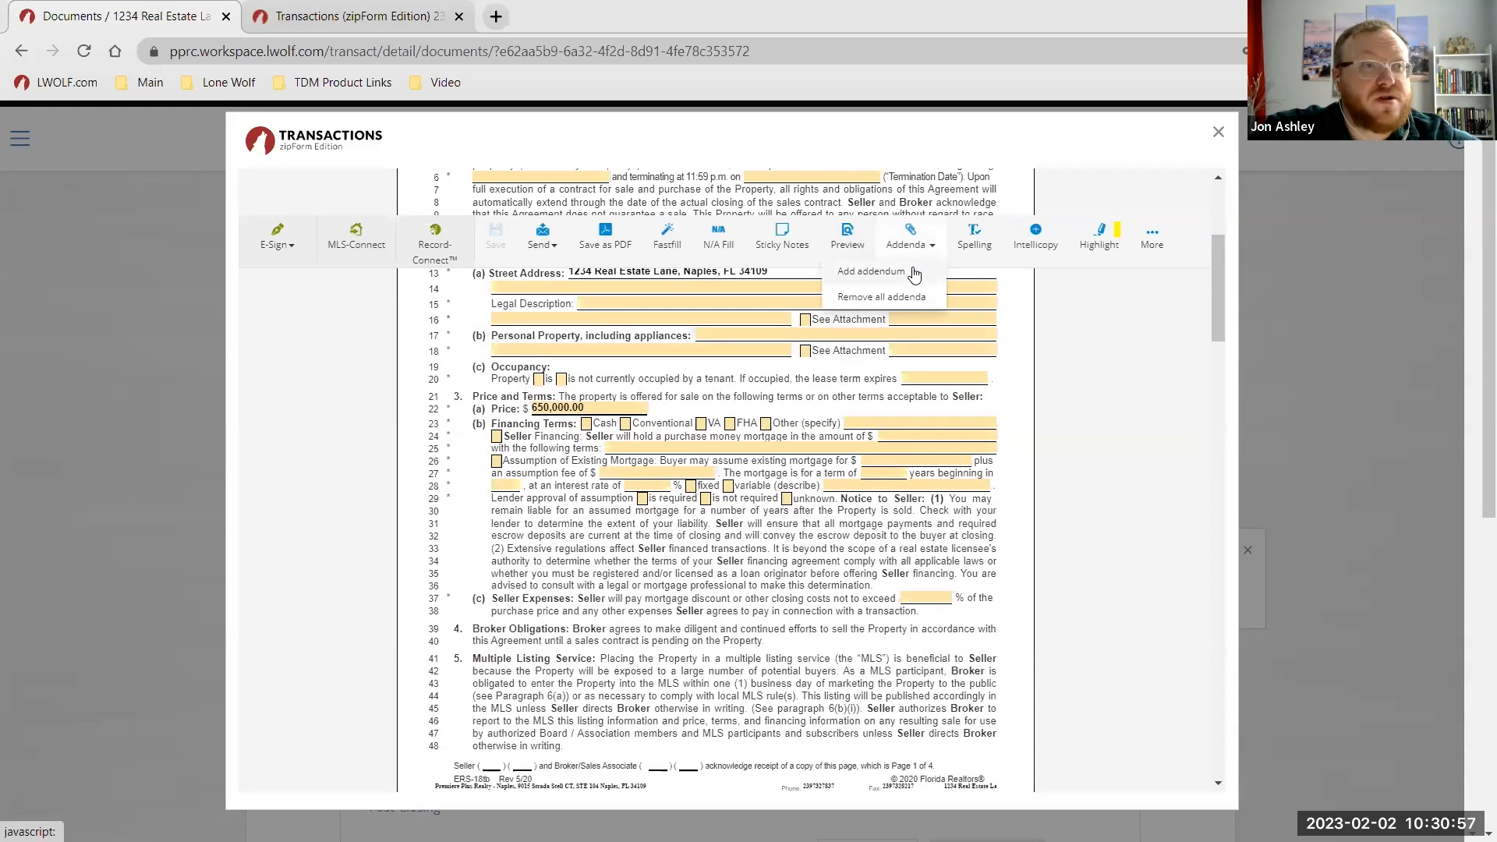
click(975, 238)
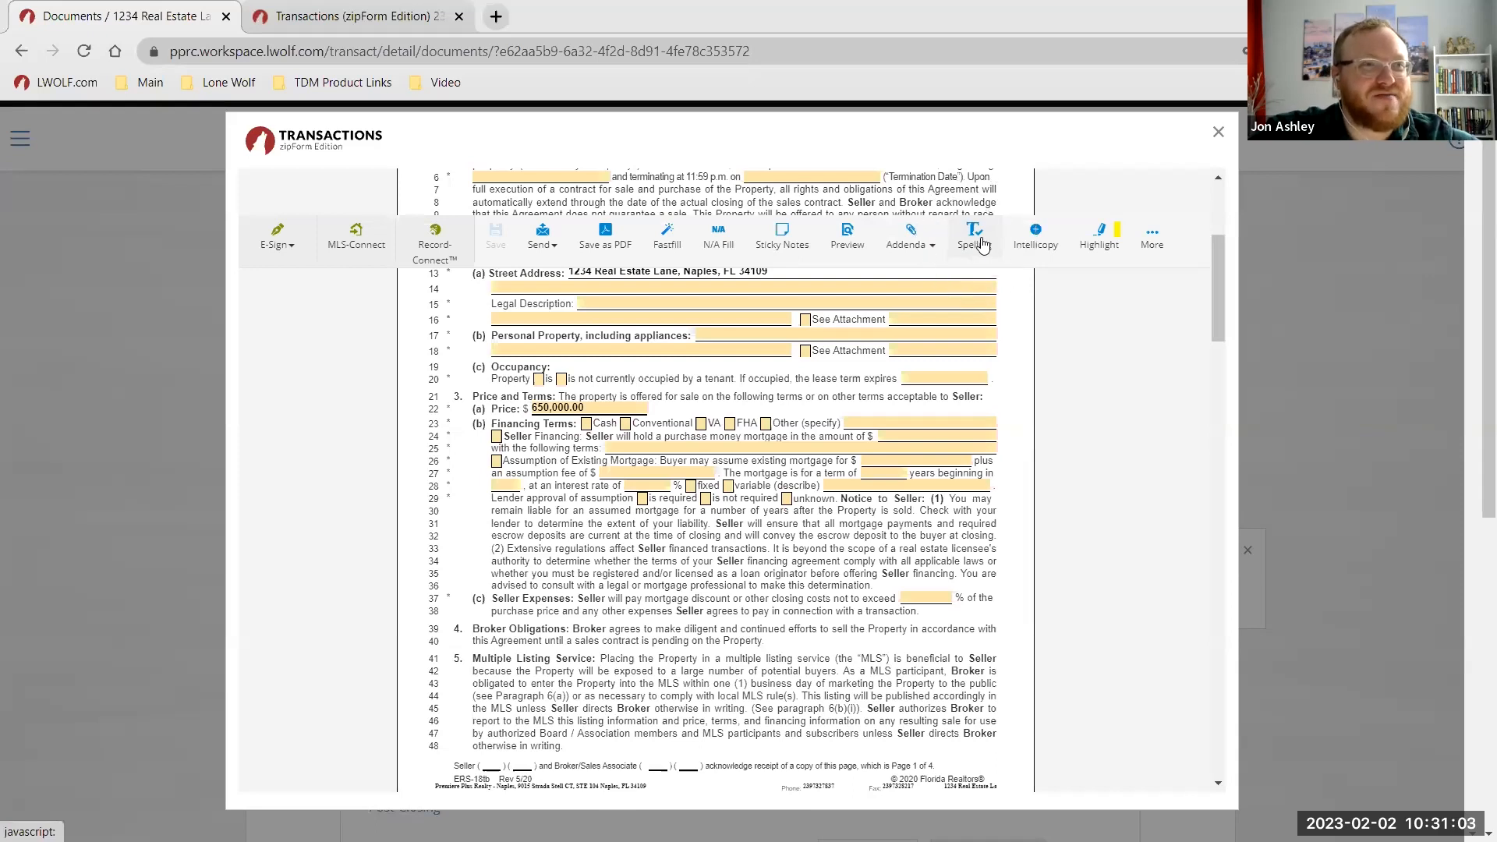
click(1052, 246)
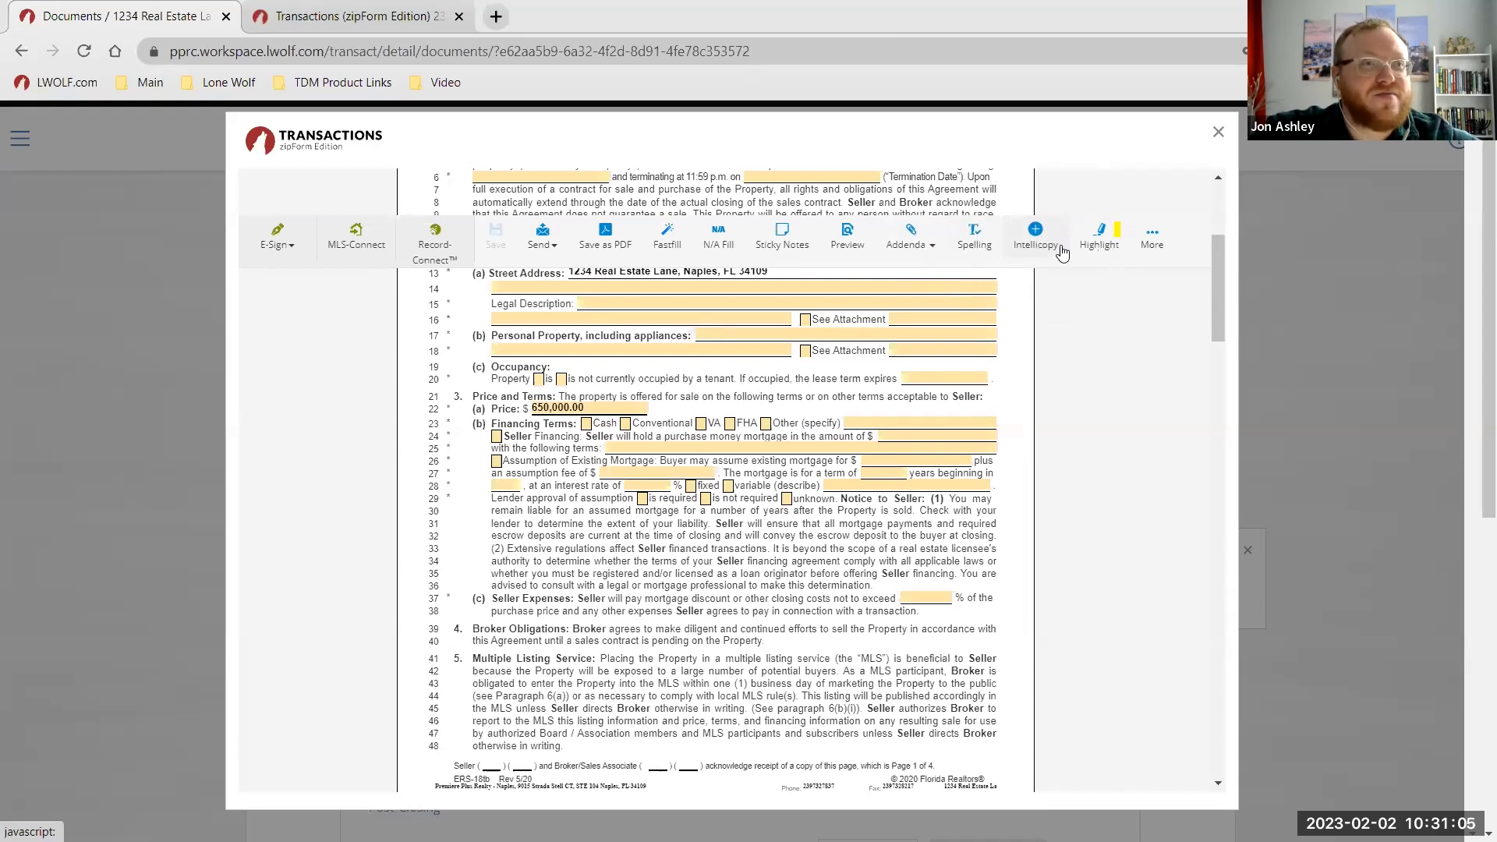
click(1107, 251)
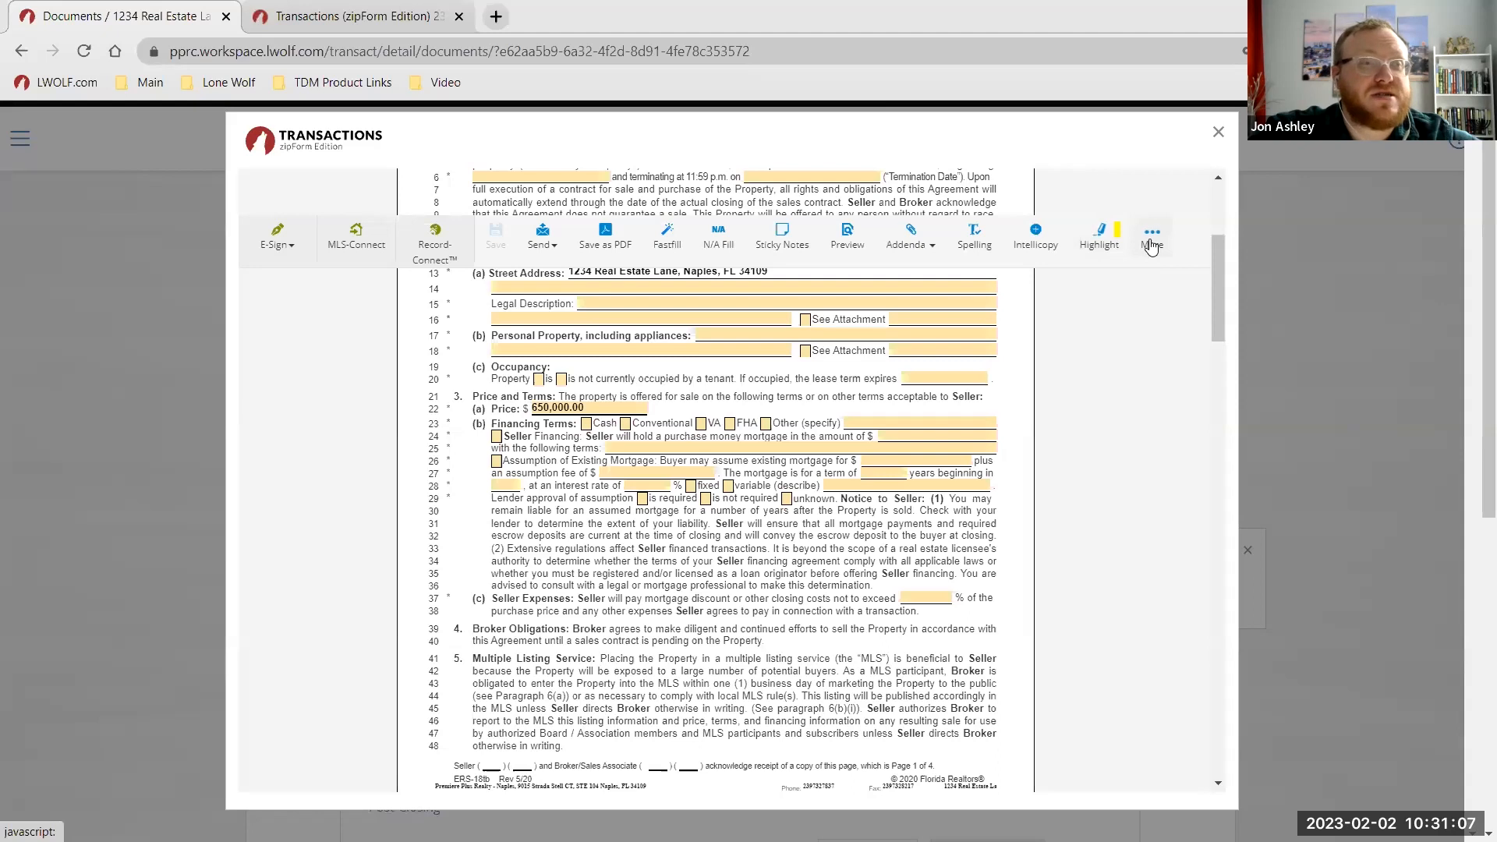
click(1152, 243)
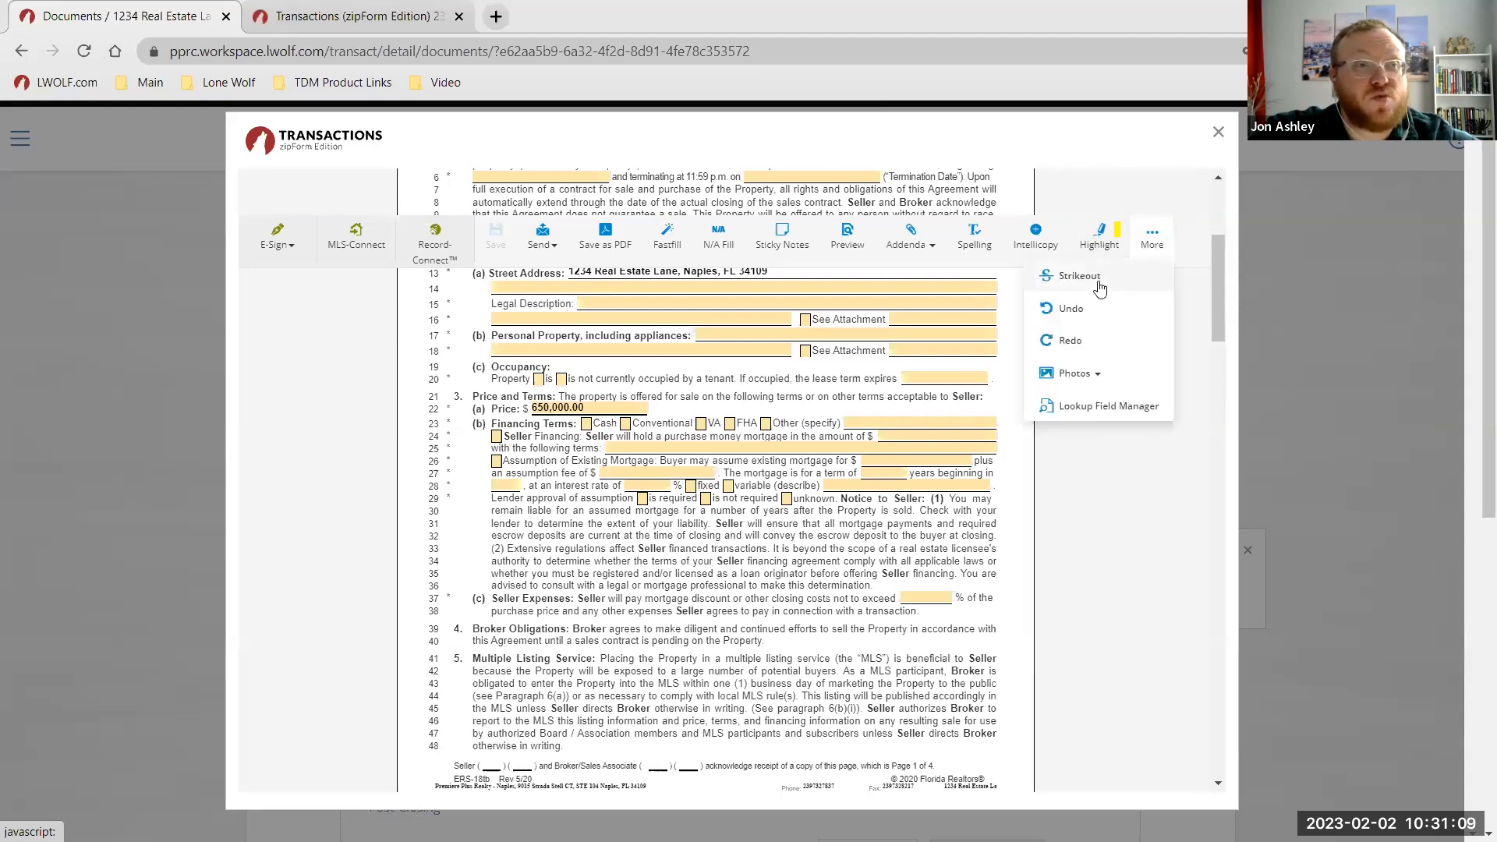
scroll(829, 417, up, 3)
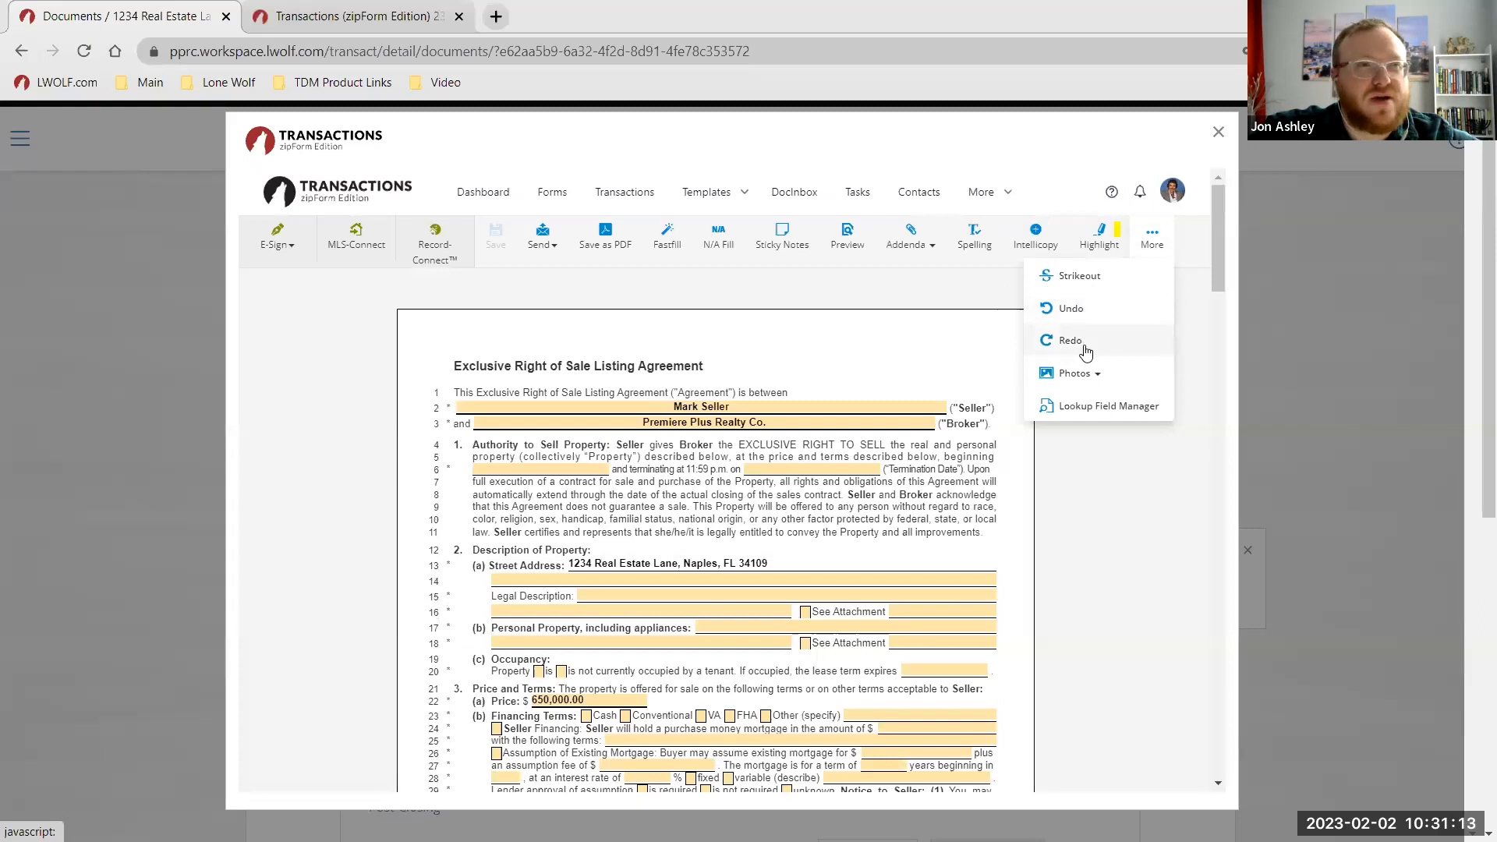
click(1153, 449)
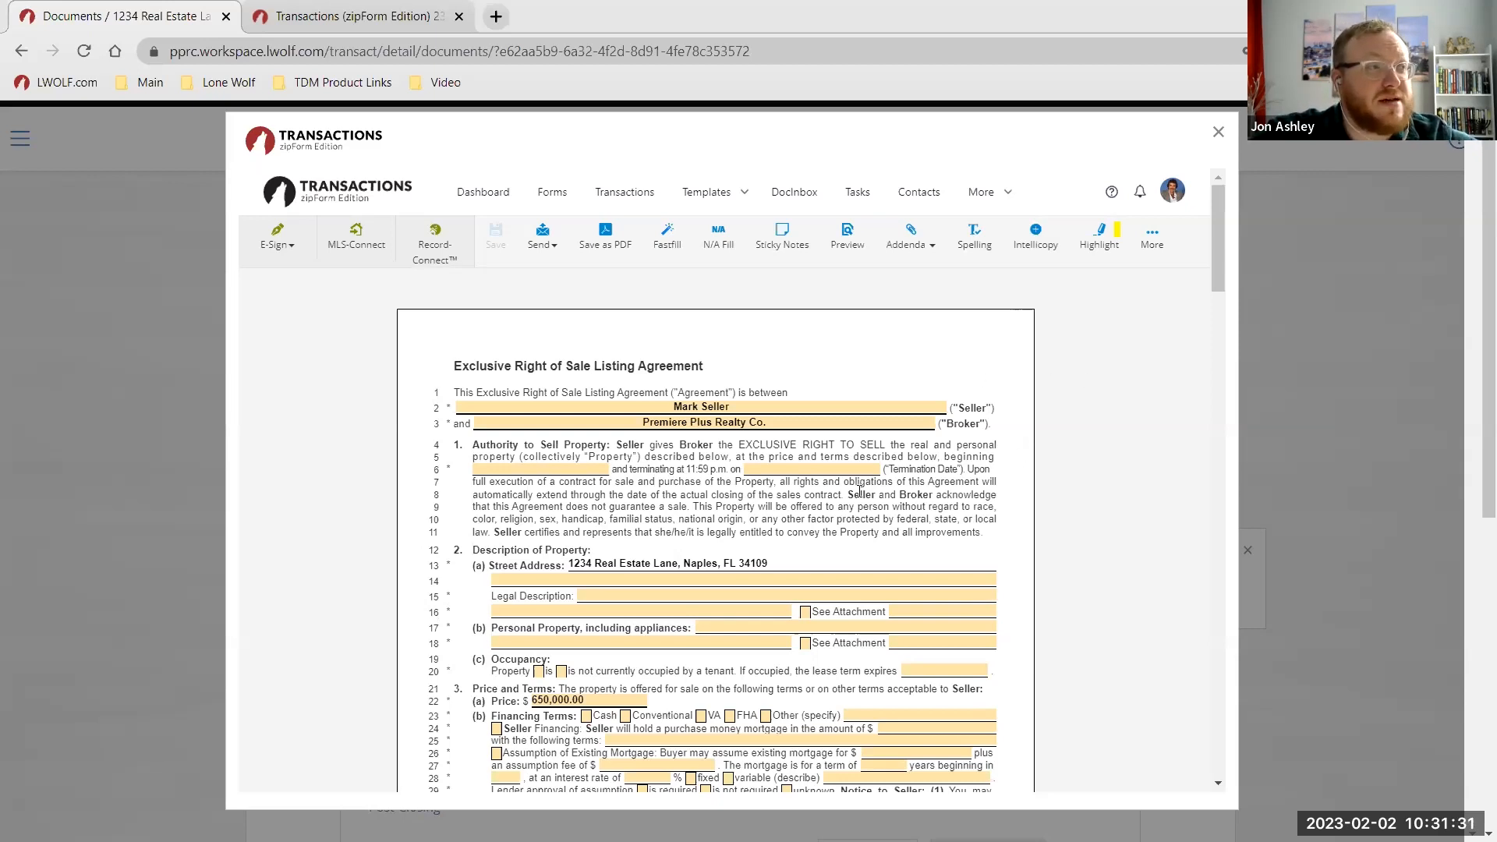
Start a new Authentisign signing from E-Sign > Create New, named 'Listing Agreement'.
click(293, 247)
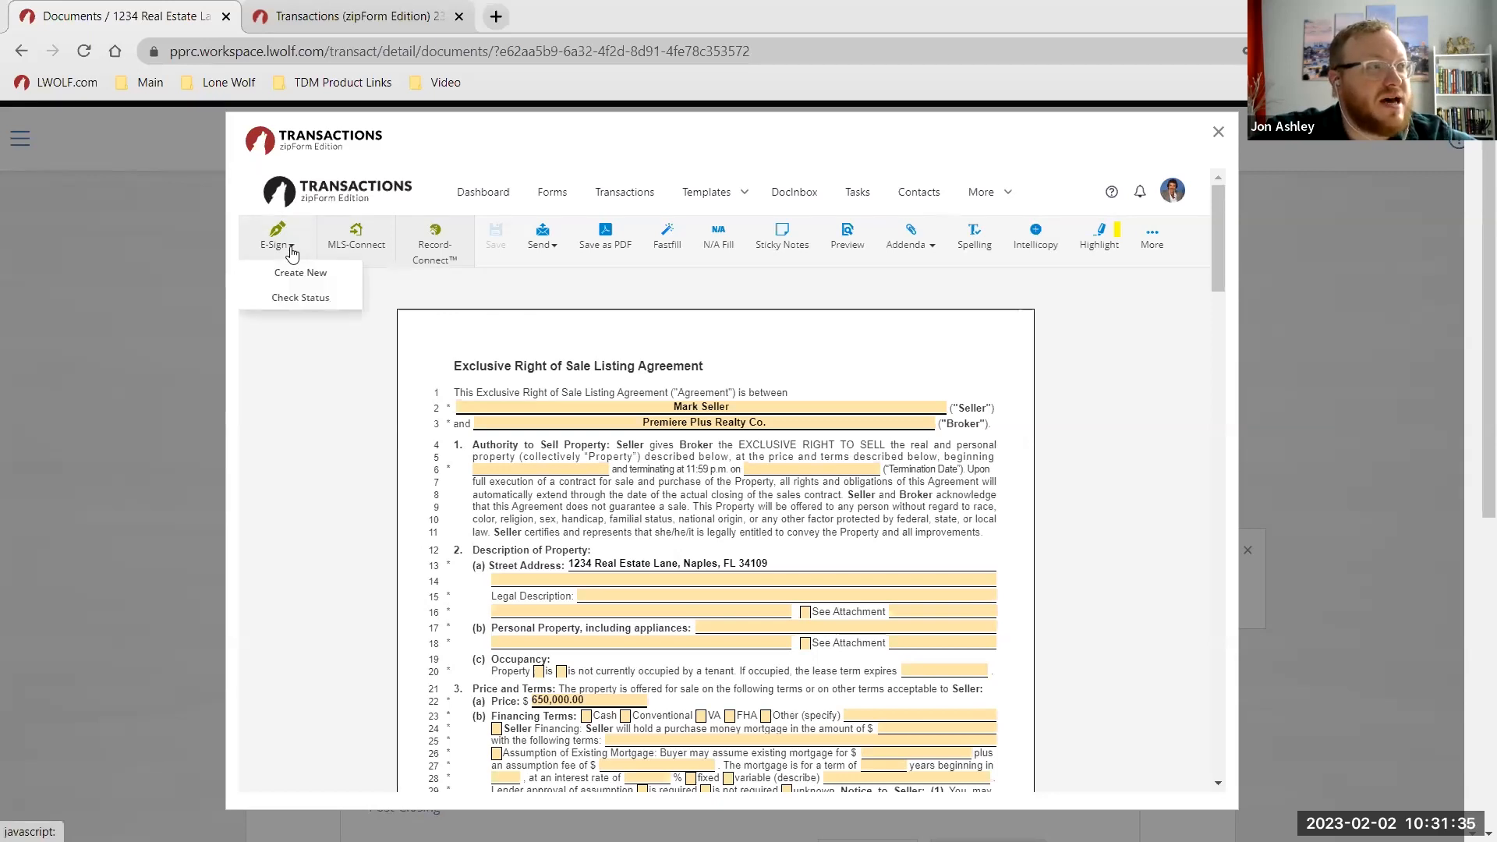
click(301, 274)
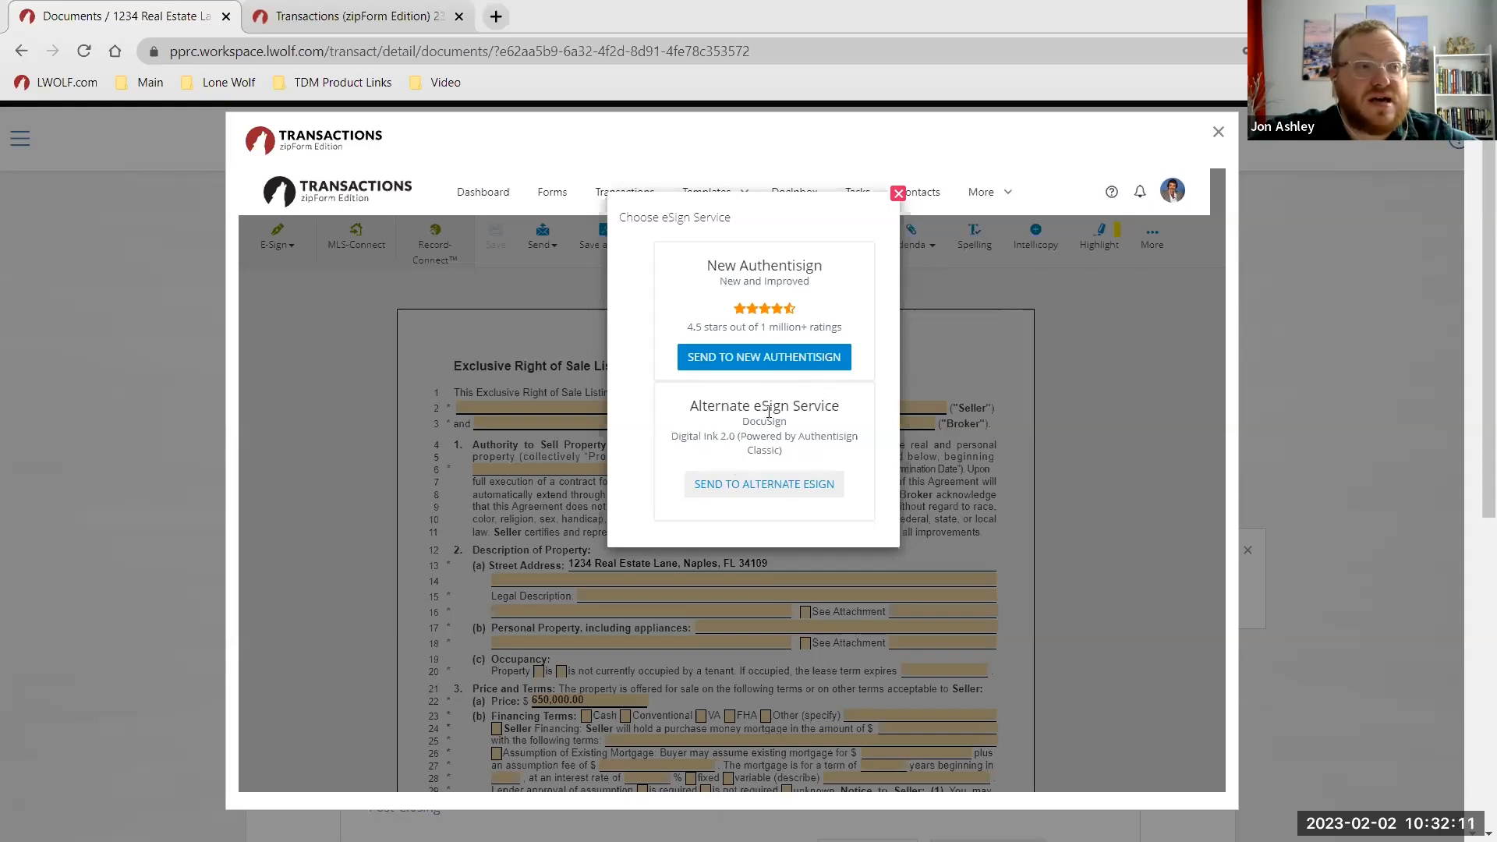
click(768, 488)
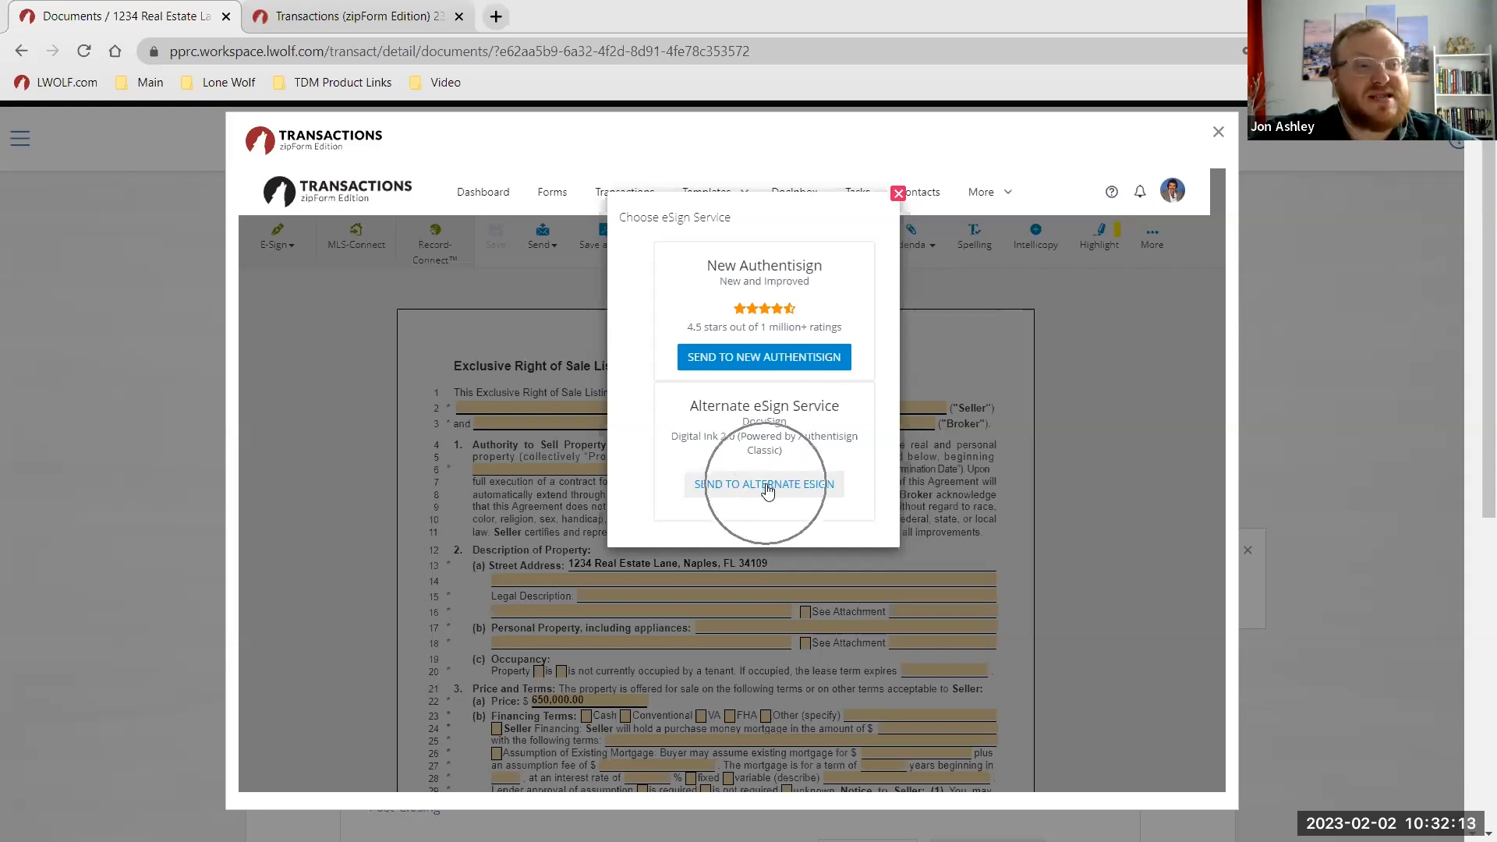
click(750, 357)
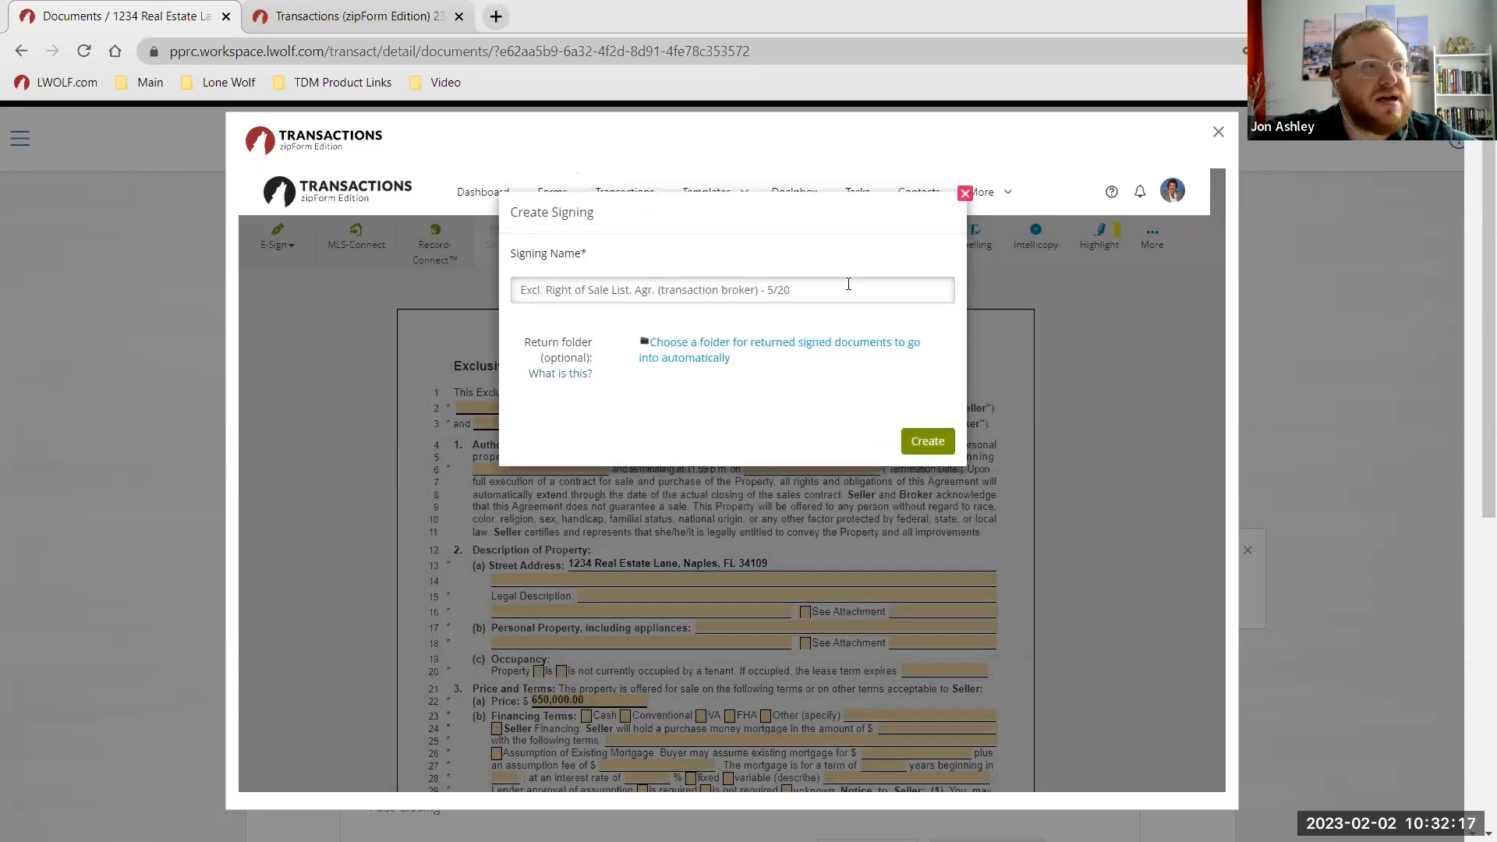
key(BackSpace)
text(Listing A)
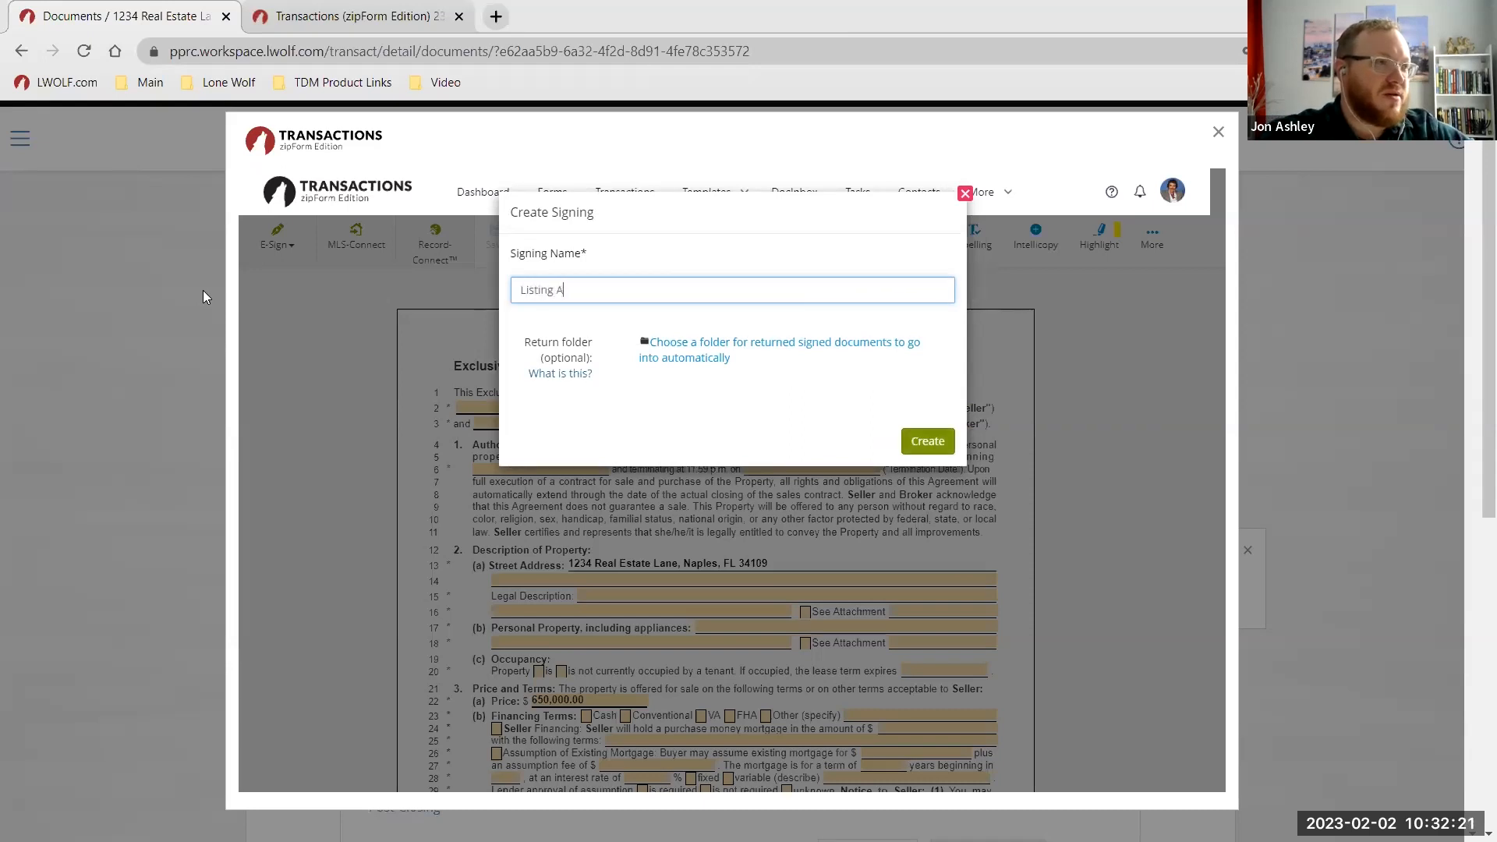
text(greement)
Create the 'Listing Agreement' signing and look over the document in Authentisign.
click(925, 444)
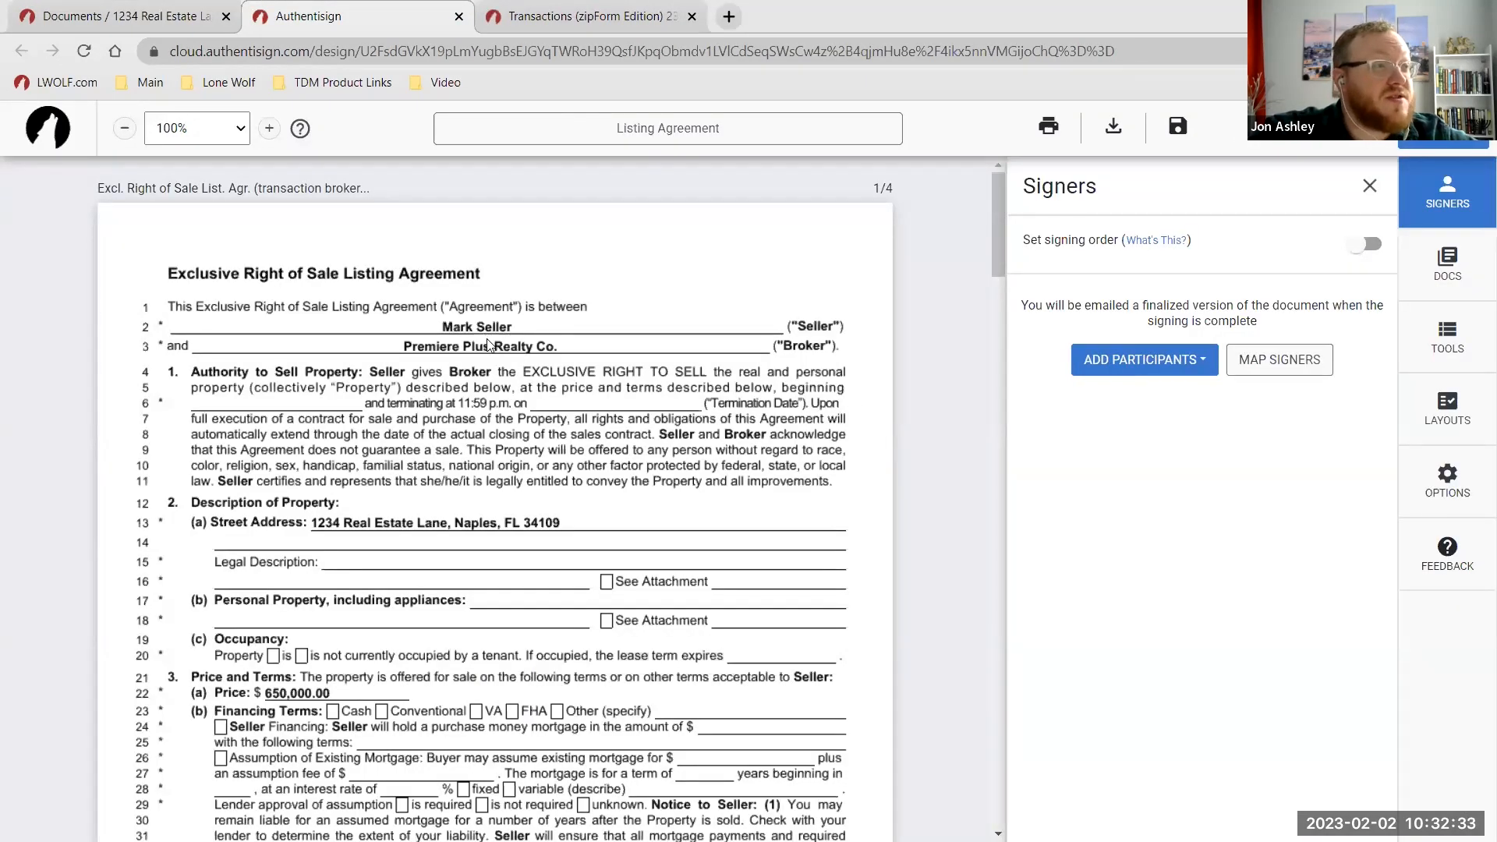
scroll(581, 541, down, 1)
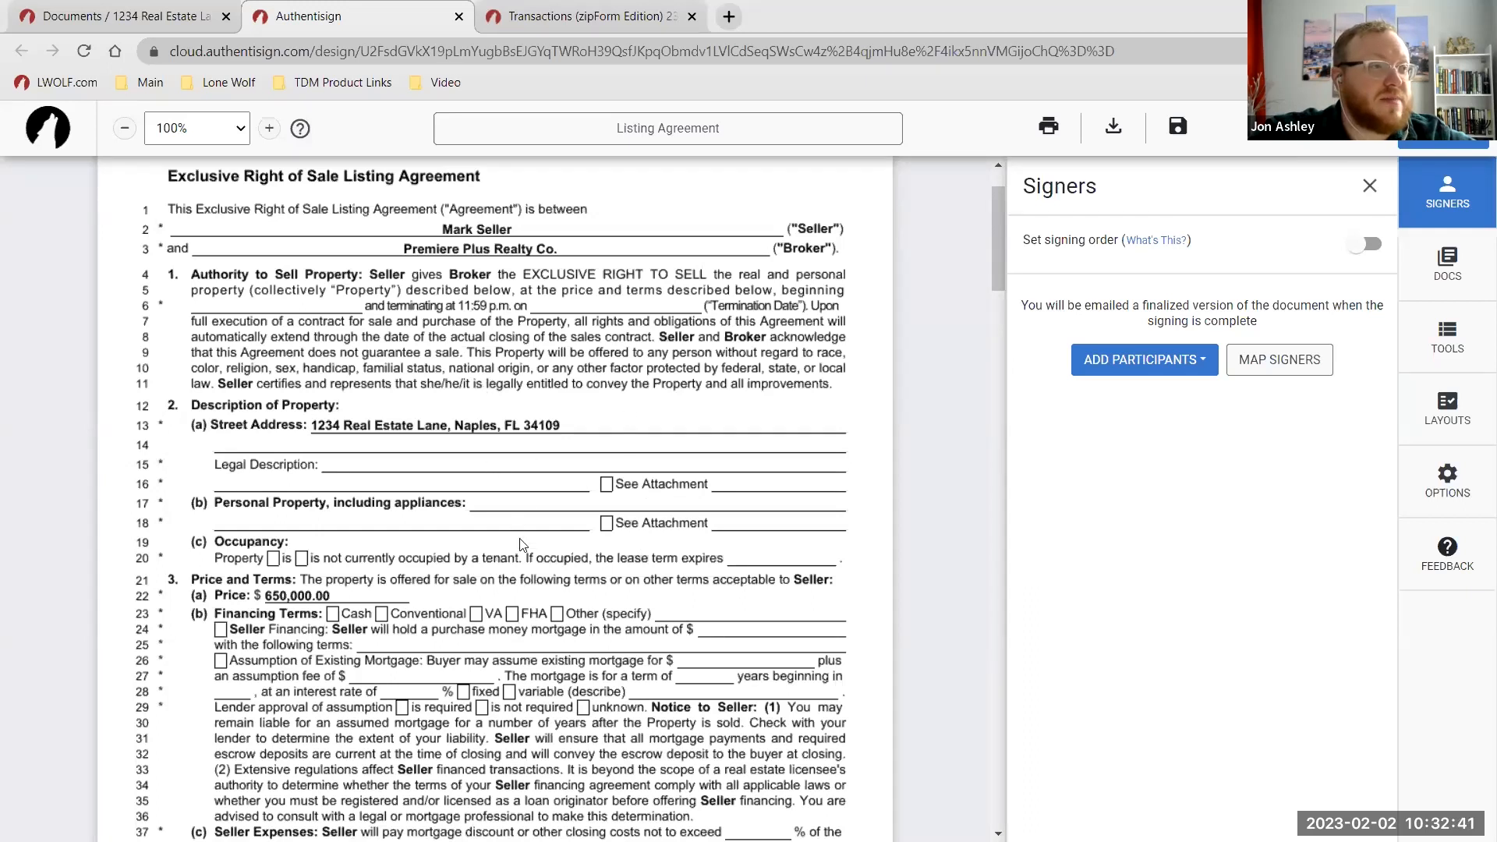
scroll(533, 511, down, 3)
scroll(538, 607, up, 4)
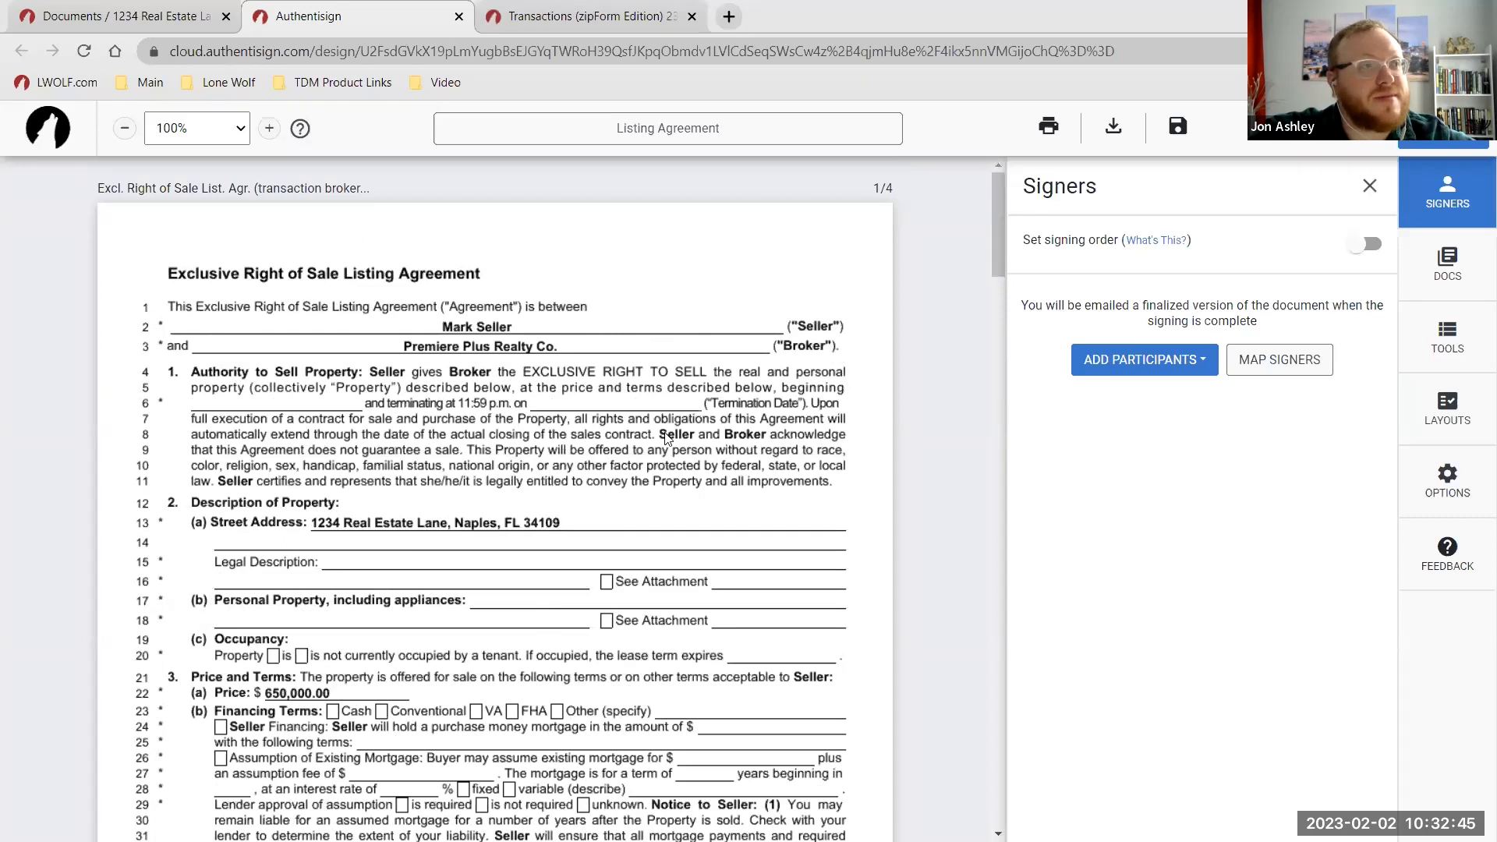
Add yourself as a remote signer assigned to the Listing Agent signature blocks.
click(1121, 363)
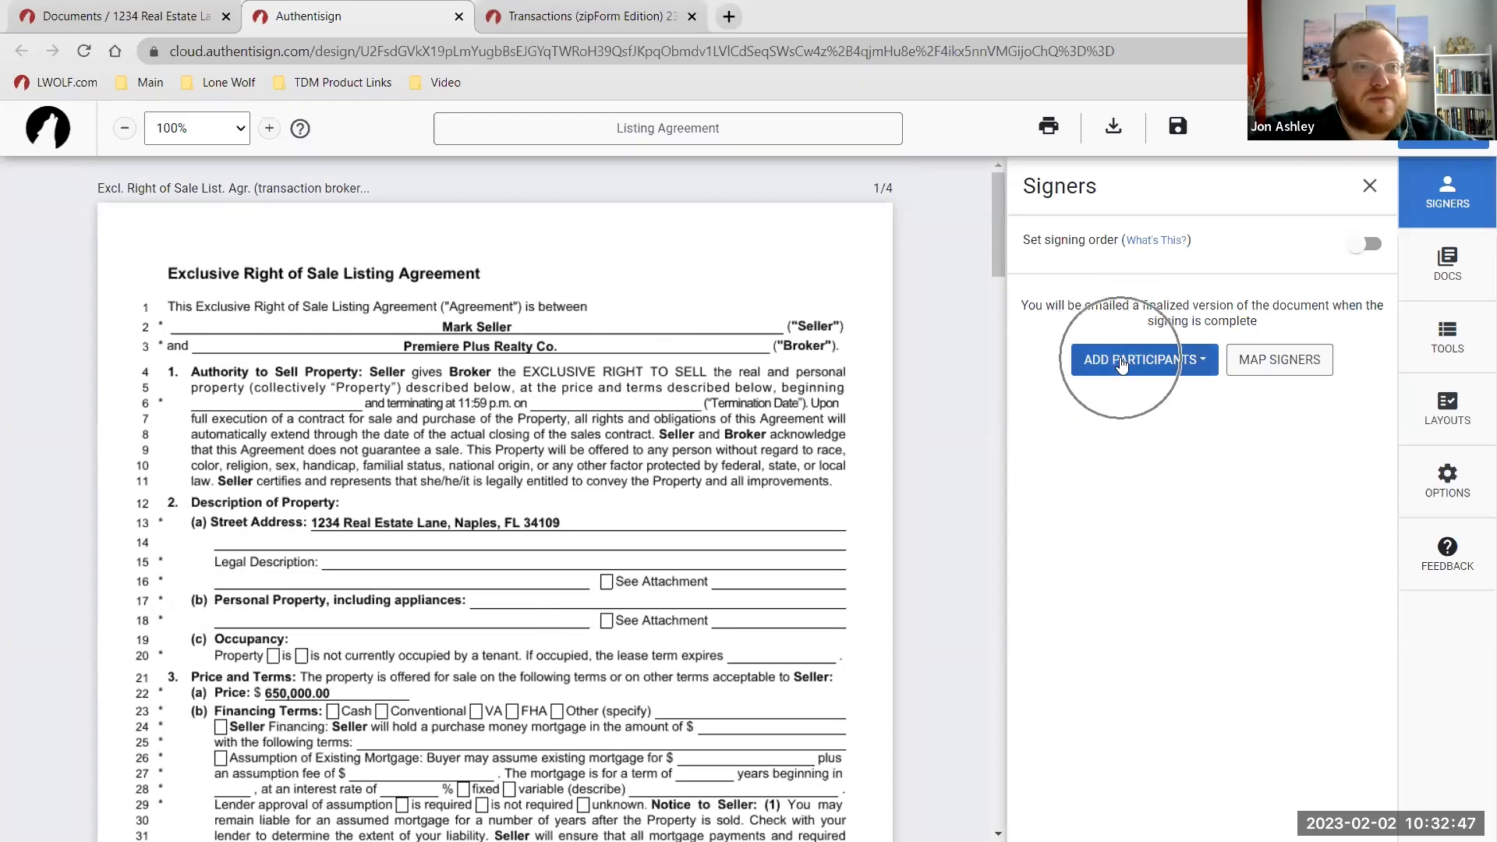
click(1151, 404)
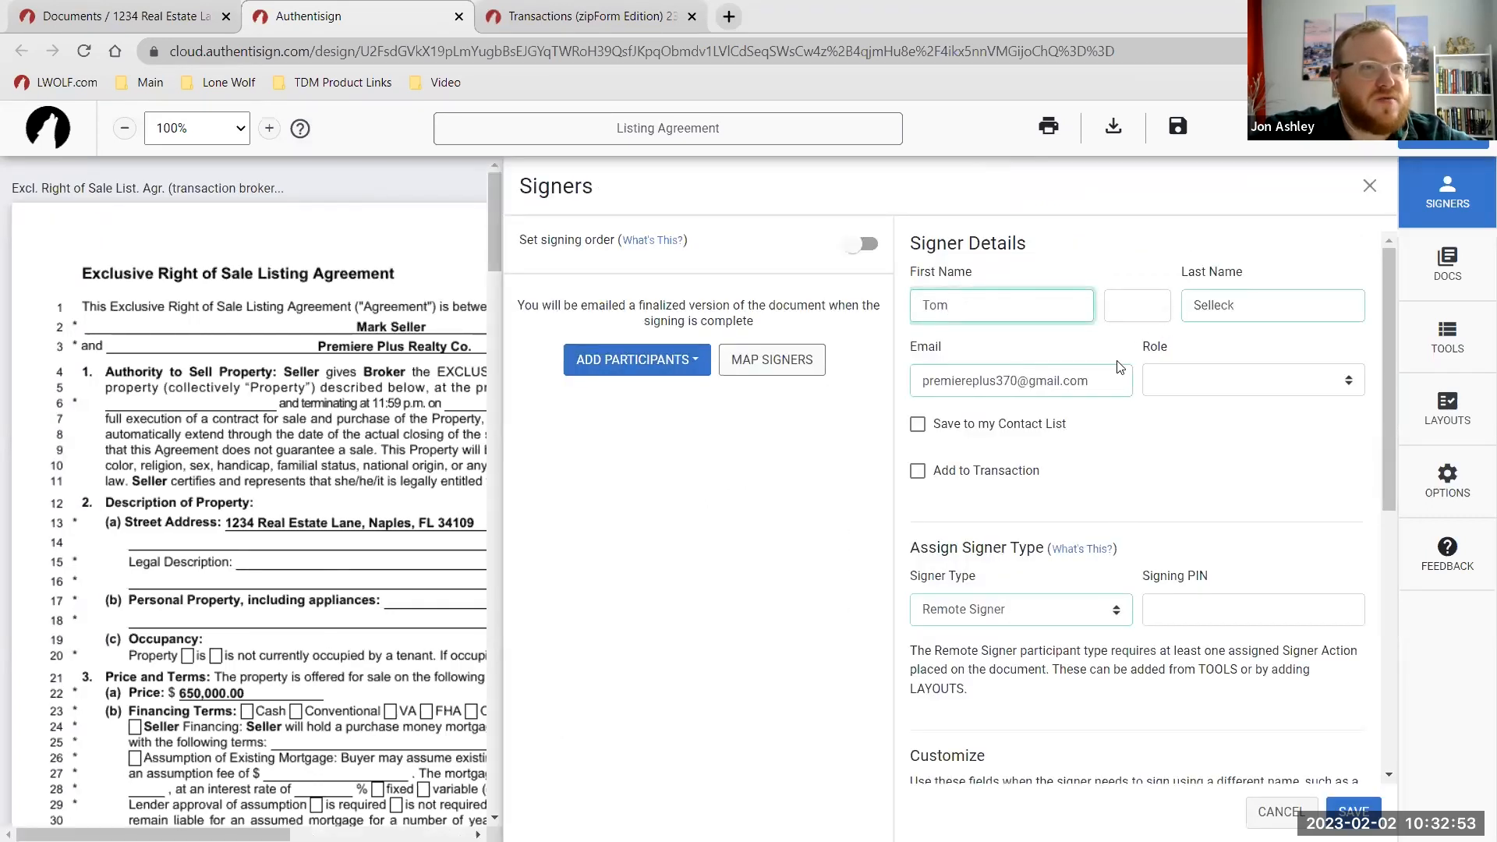
click(1365, 808)
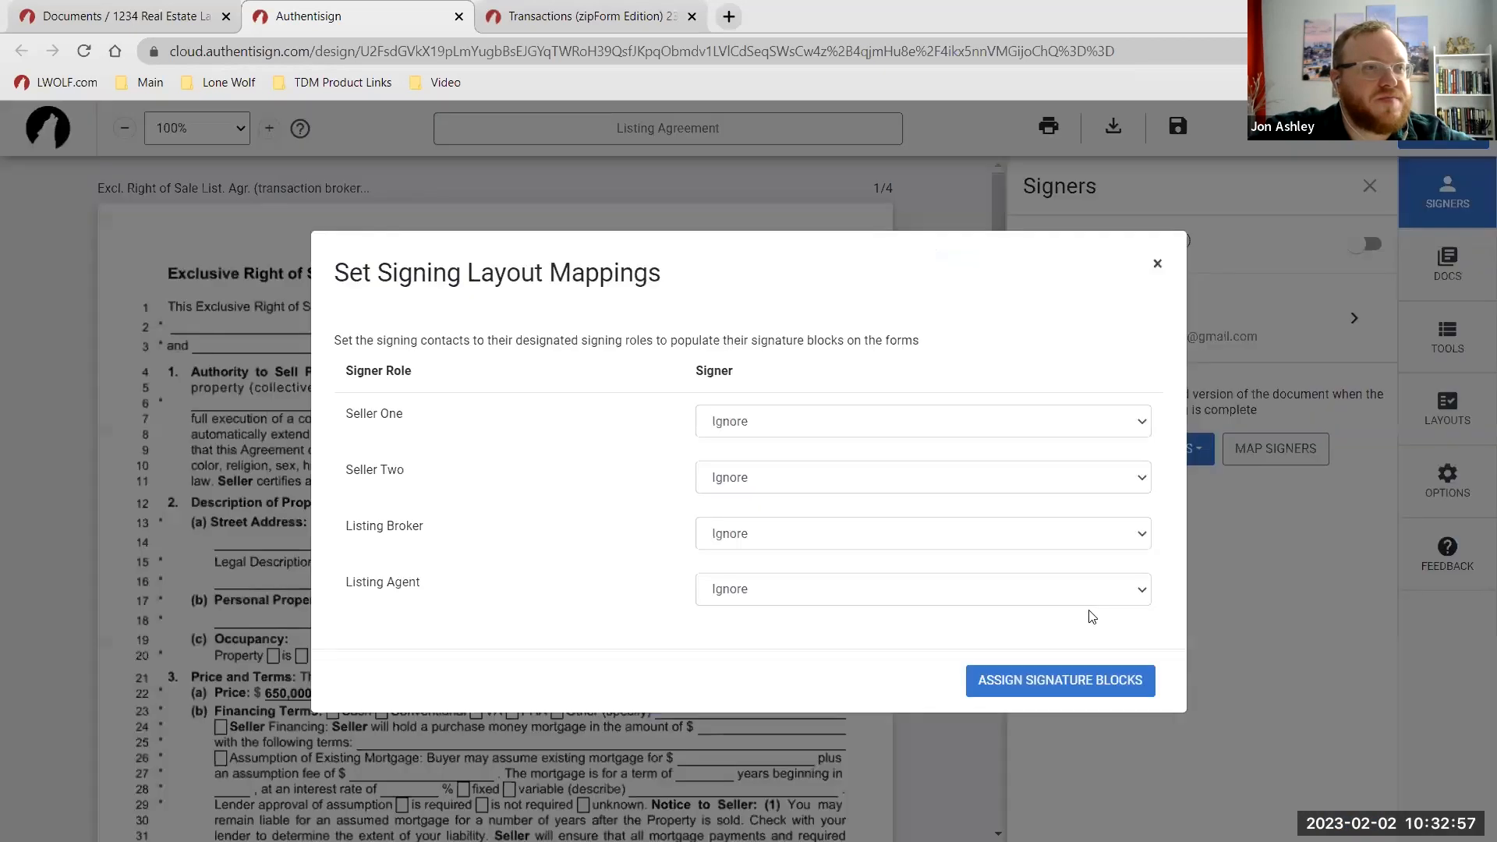
click(764, 594)
click(778, 629)
click(1029, 690)
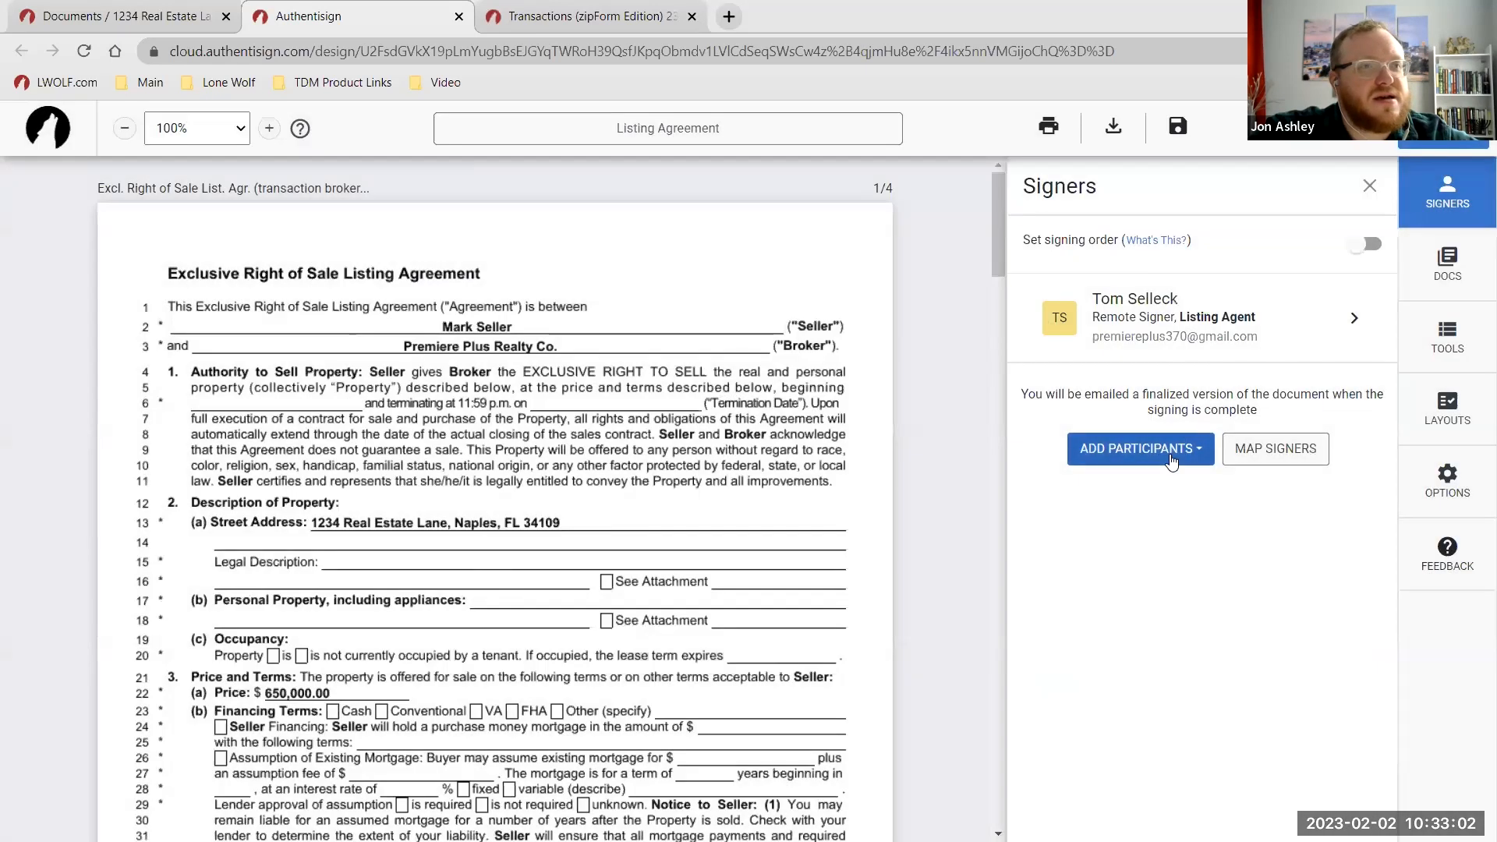
click(1166, 457)
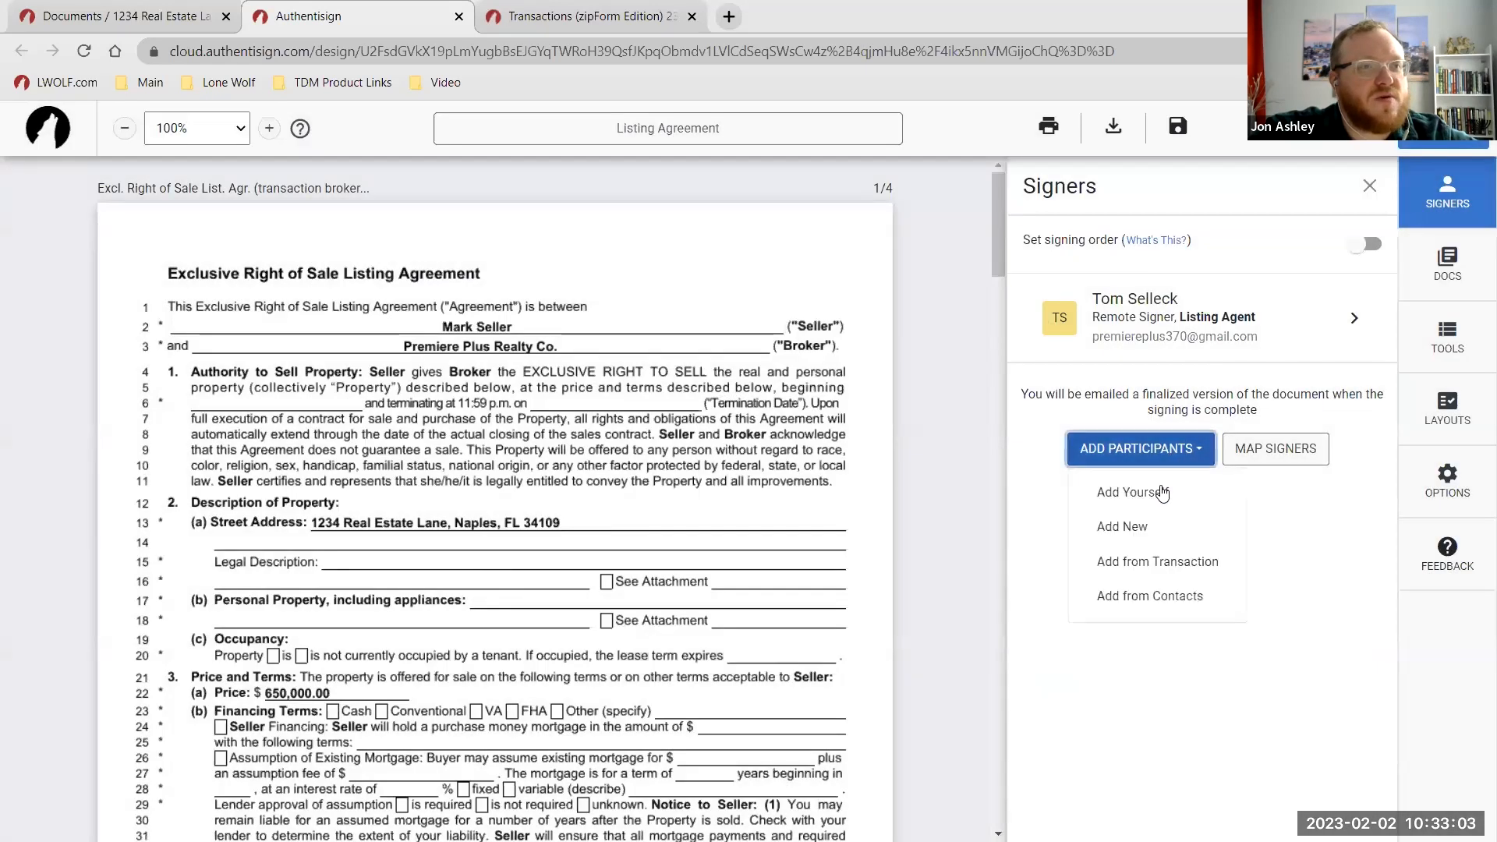
Add the transaction's seller as the Seller One signer, then bring up the saved contacts list.
click(1175, 572)
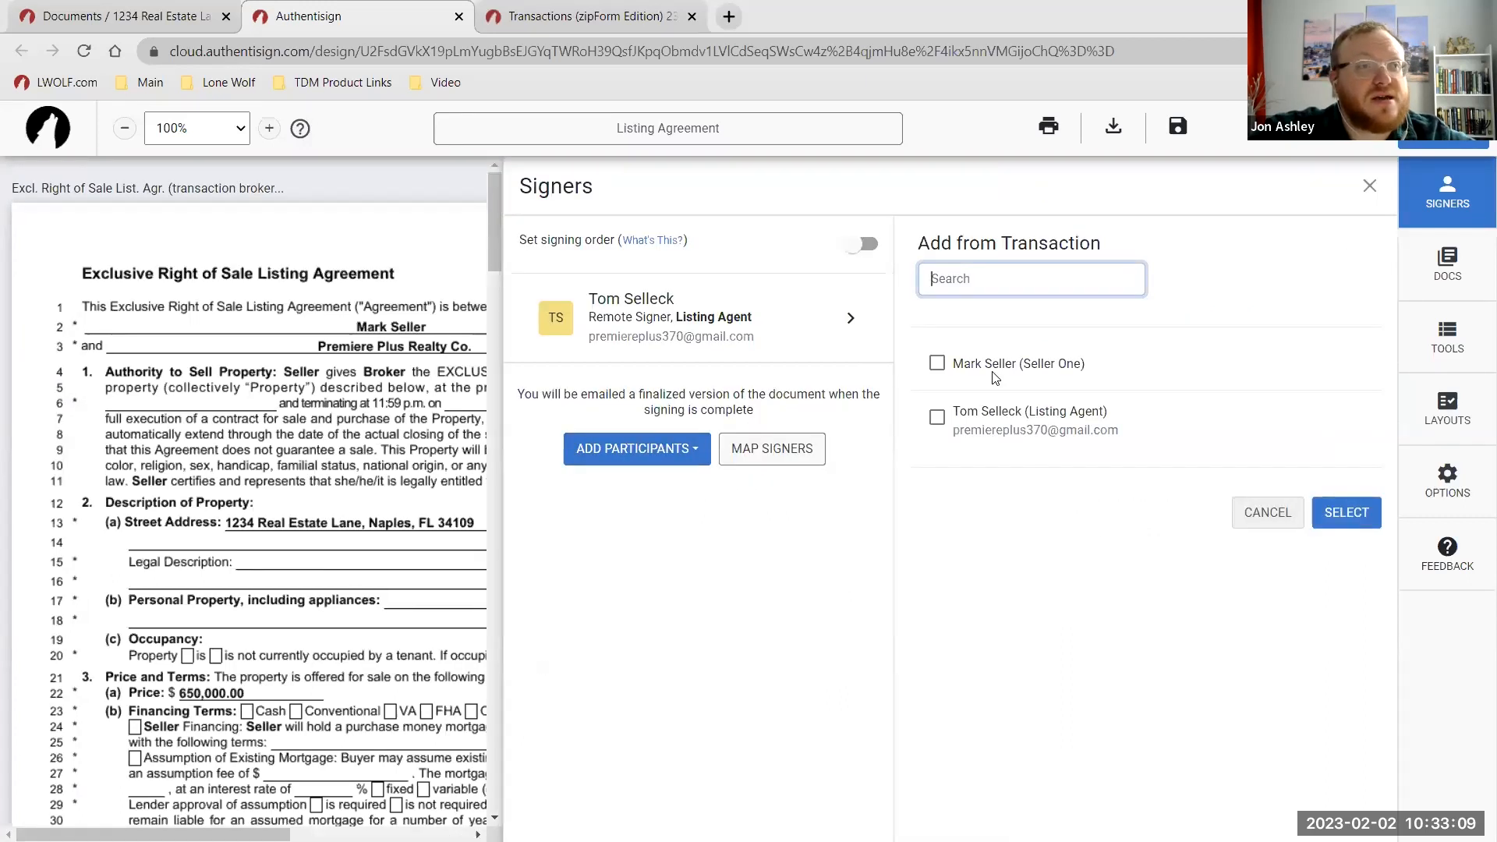
click(937, 364)
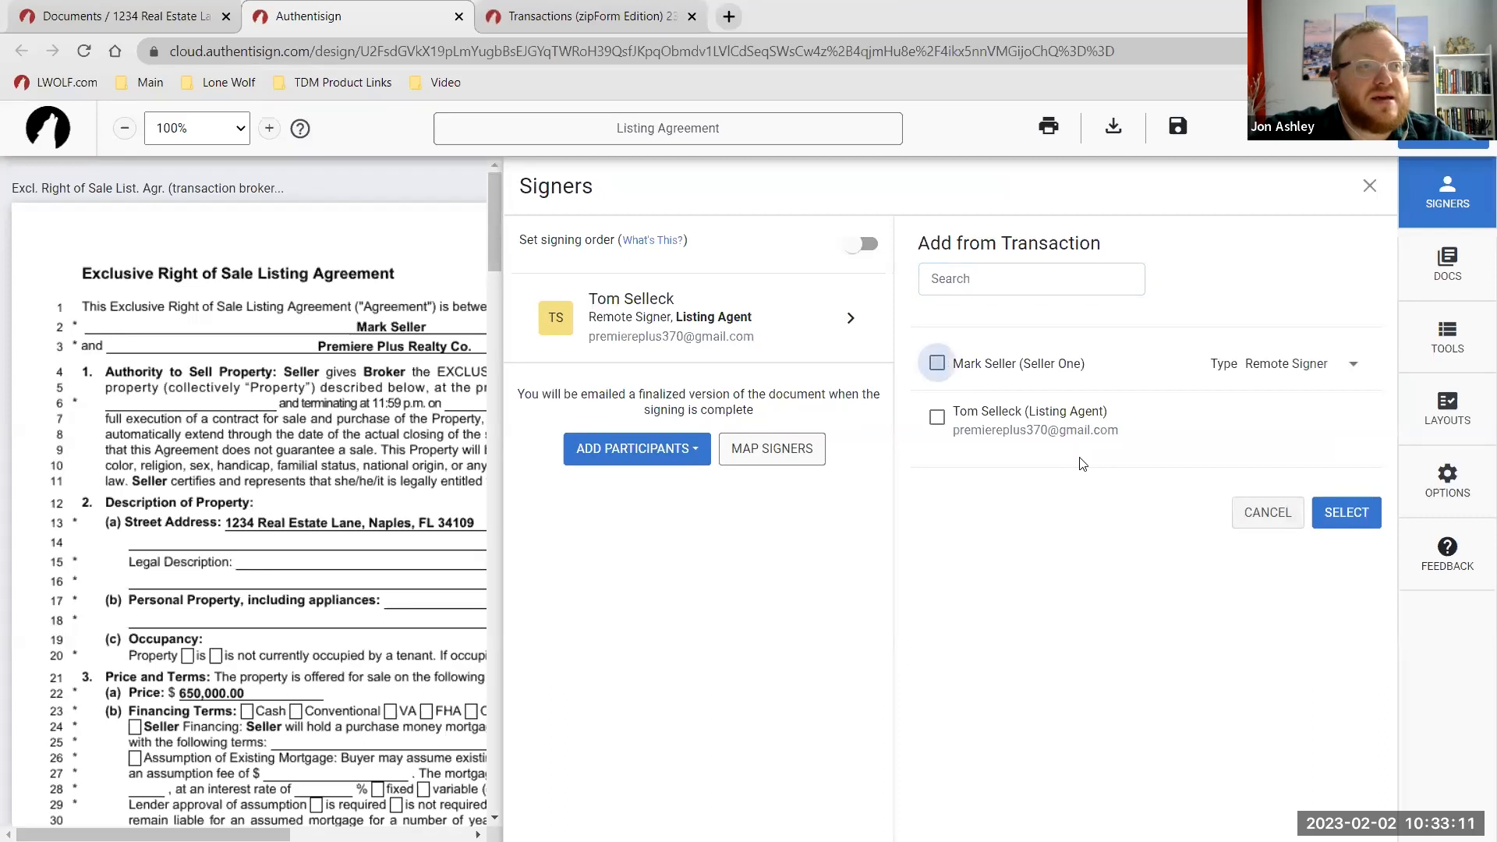
click(1355, 518)
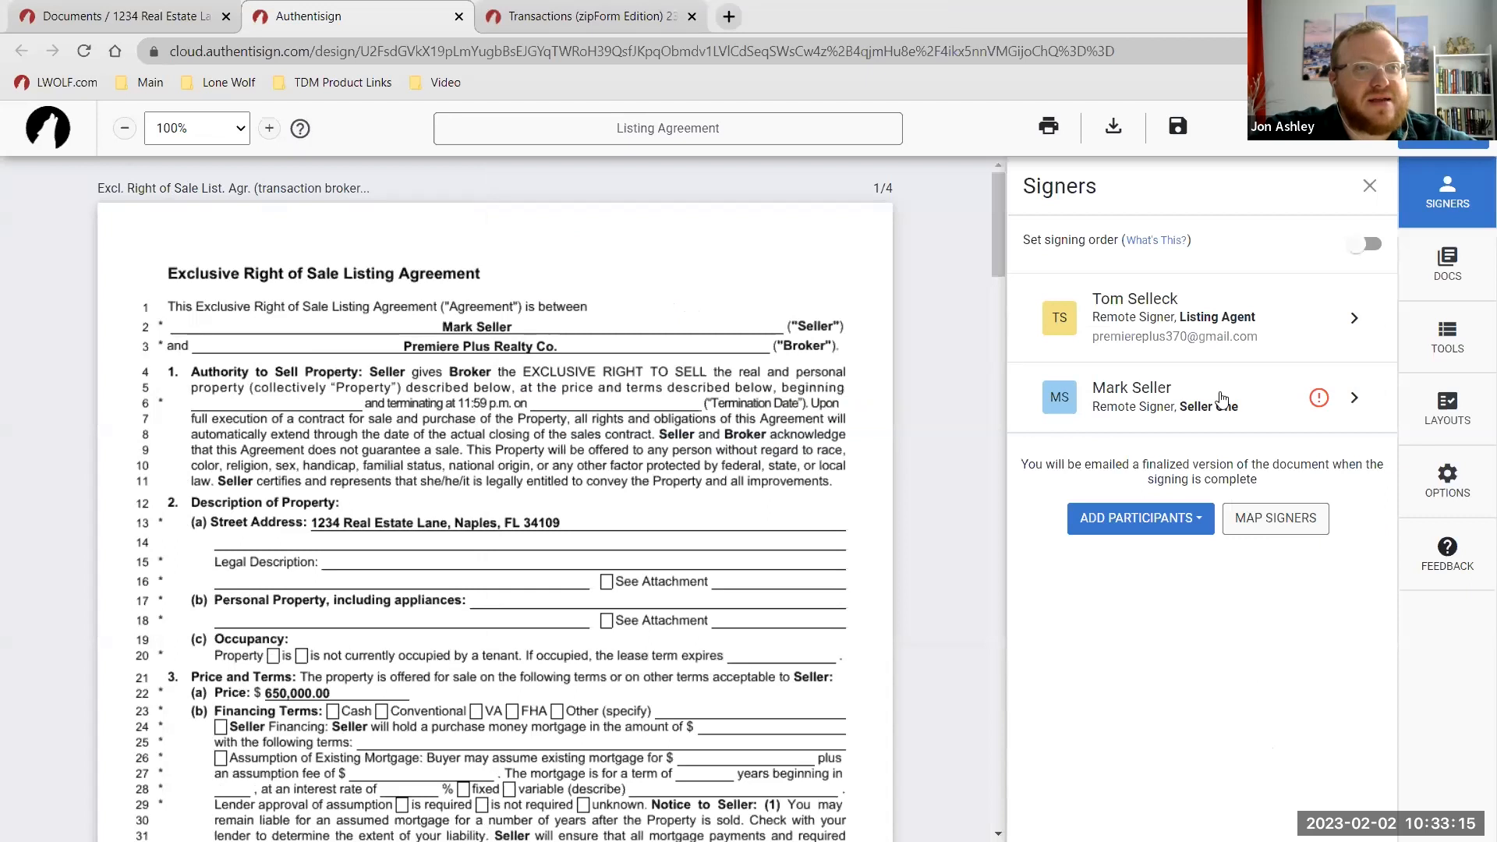
click(1176, 520)
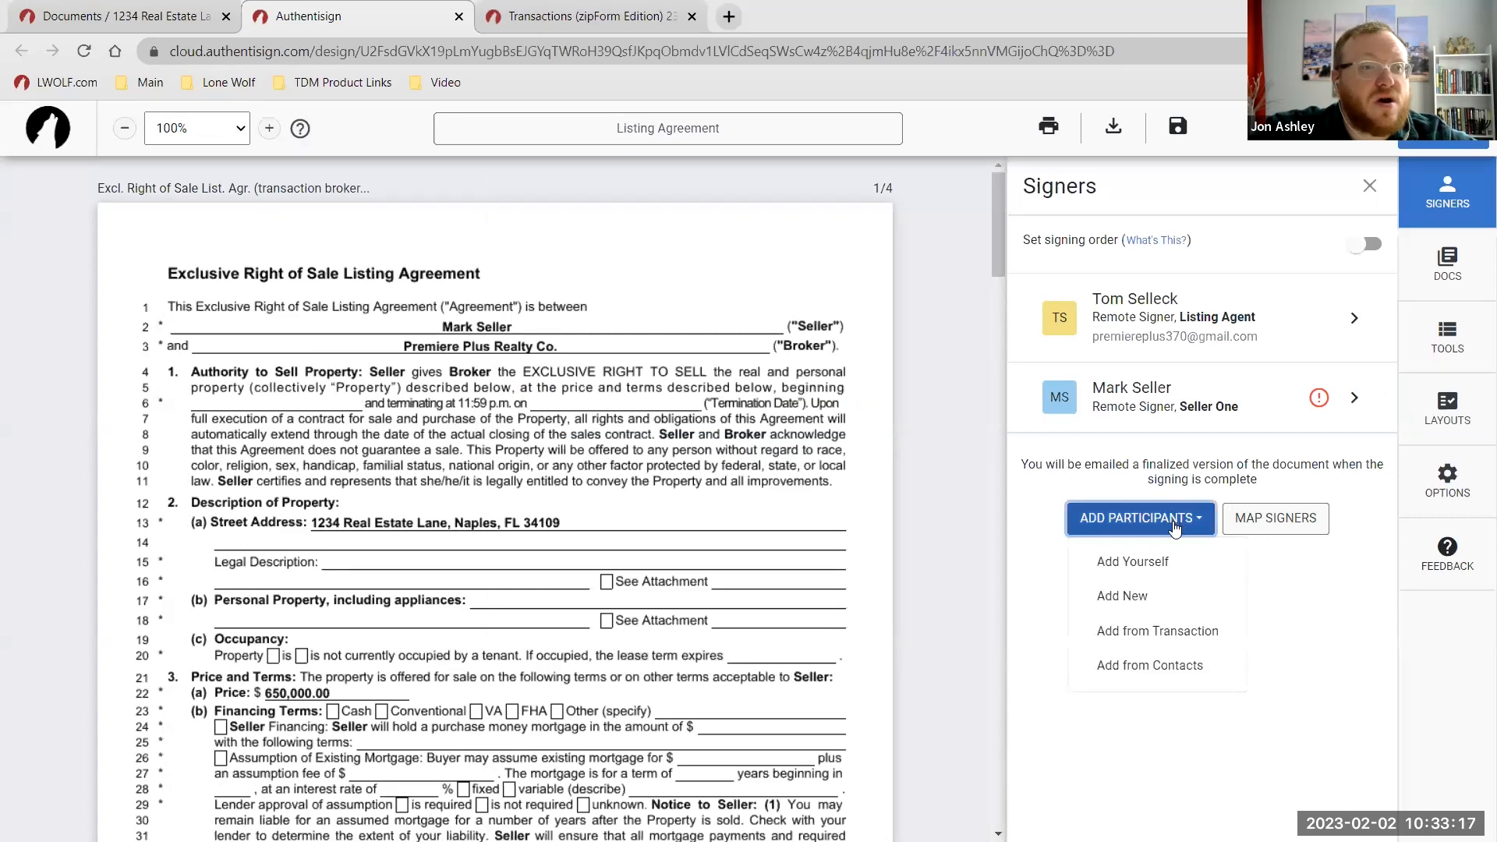
click(1190, 668)
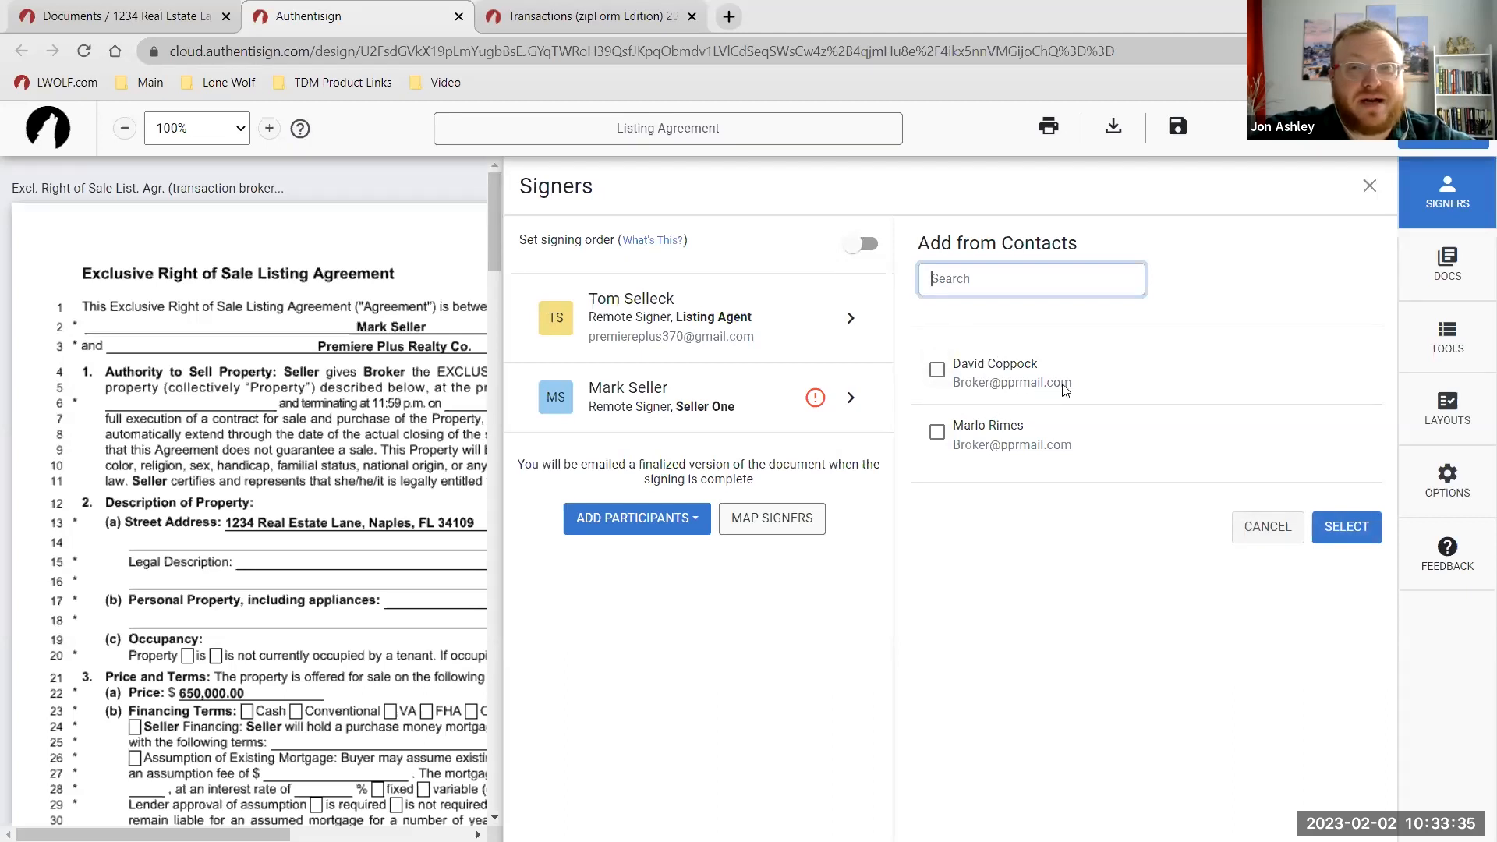
Add the broker contact as a remote signer mapped to the Listing Broker signature blocks.
click(940, 372)
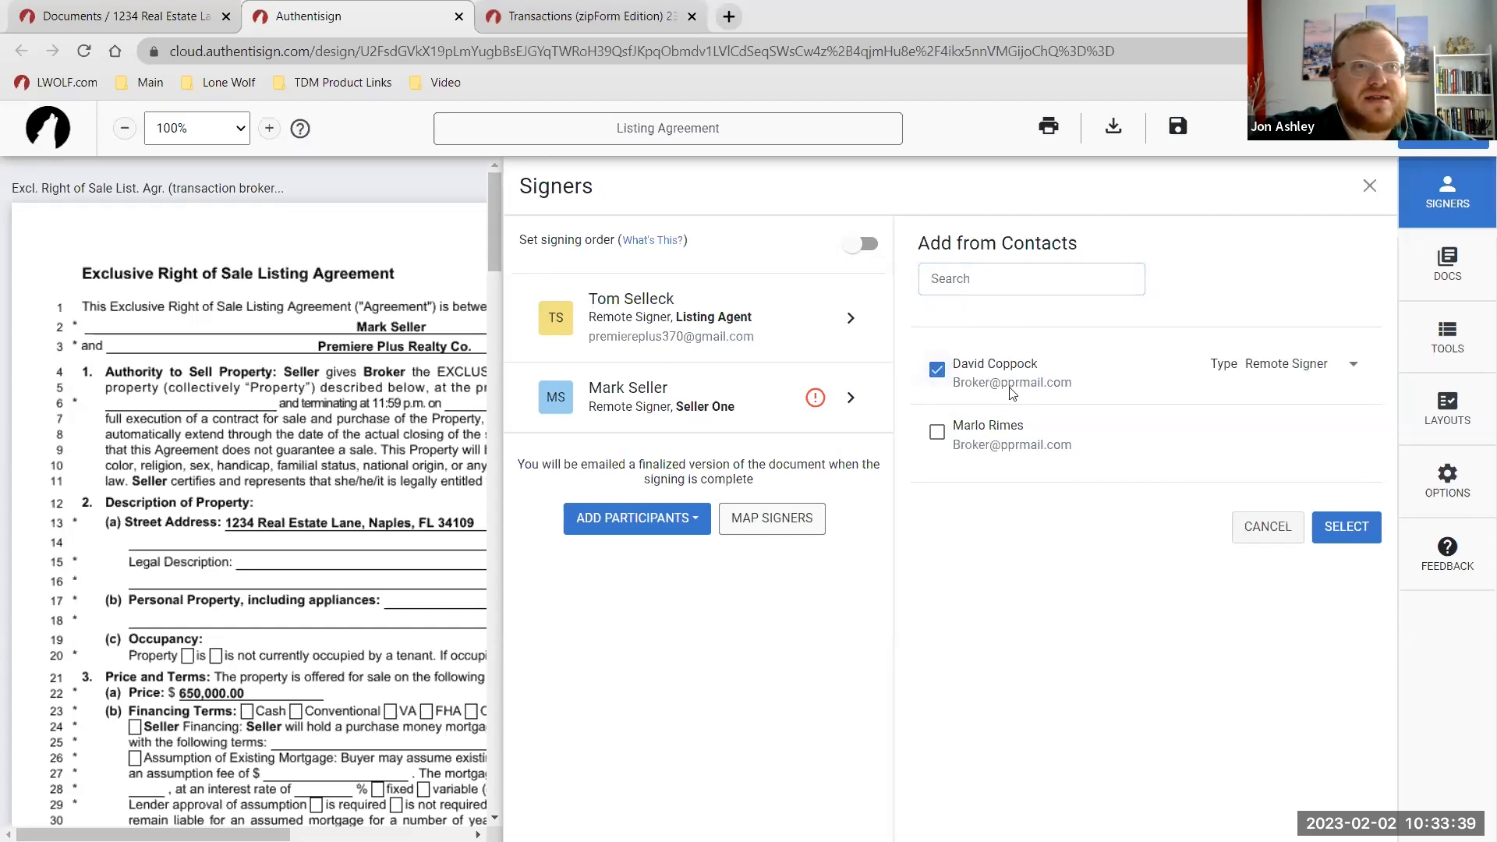
click(1279, 380)
click(1343, 524)
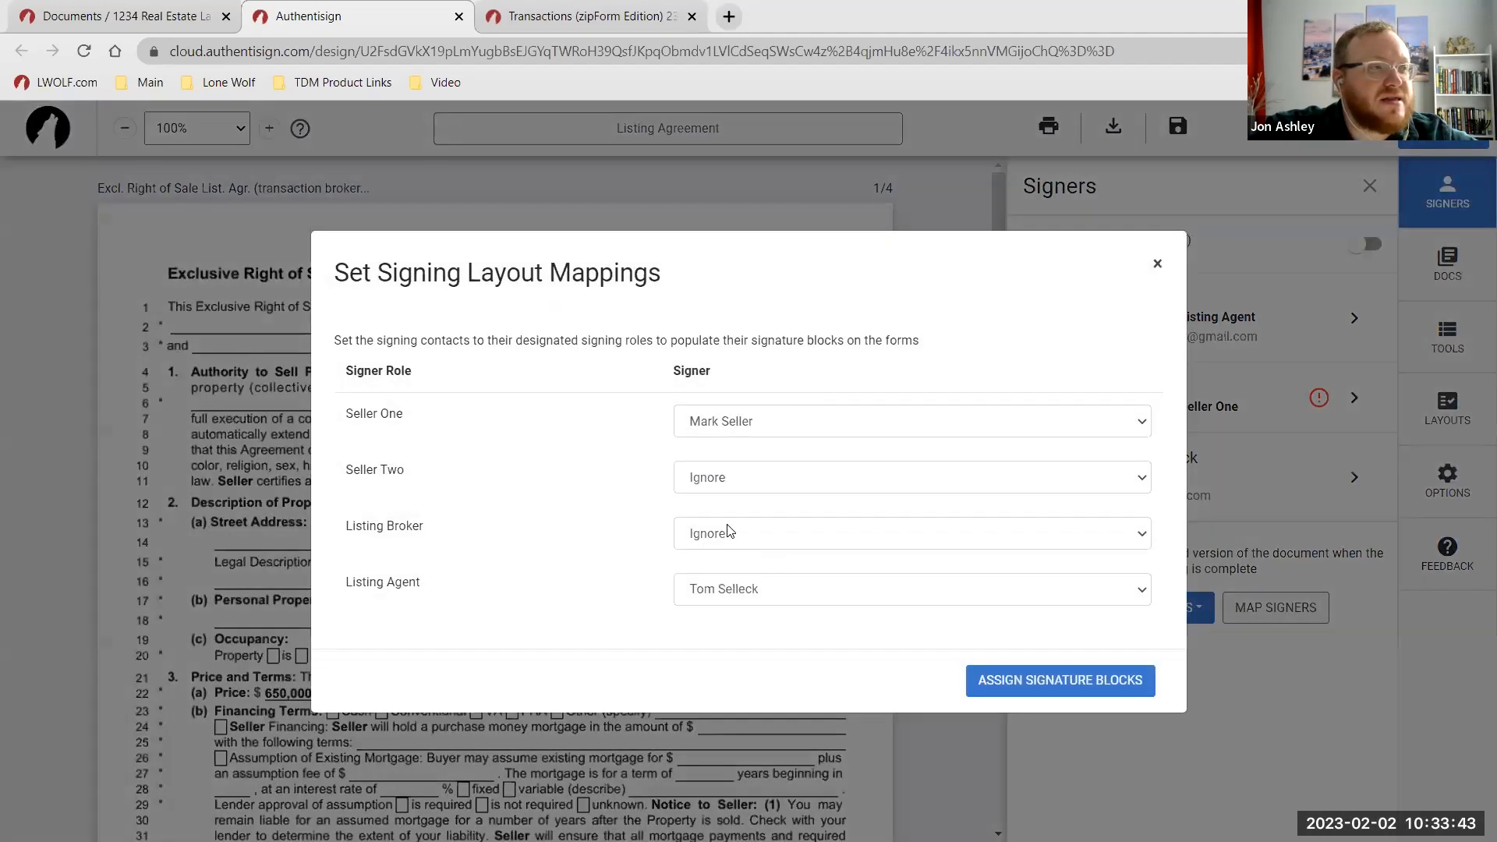
click(772, 533)
click(775, 604)
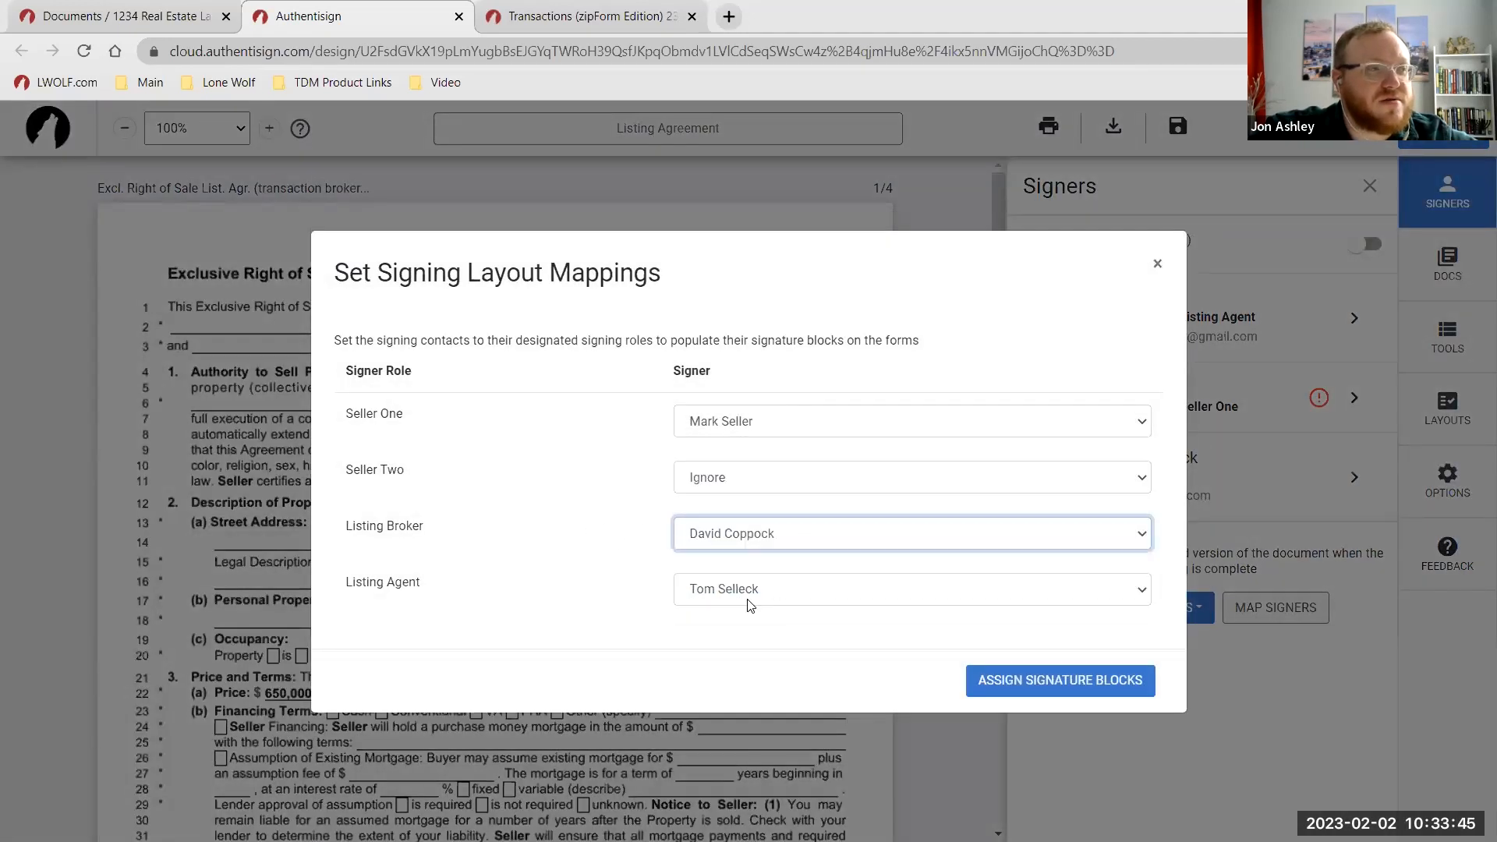
click(984, 679)
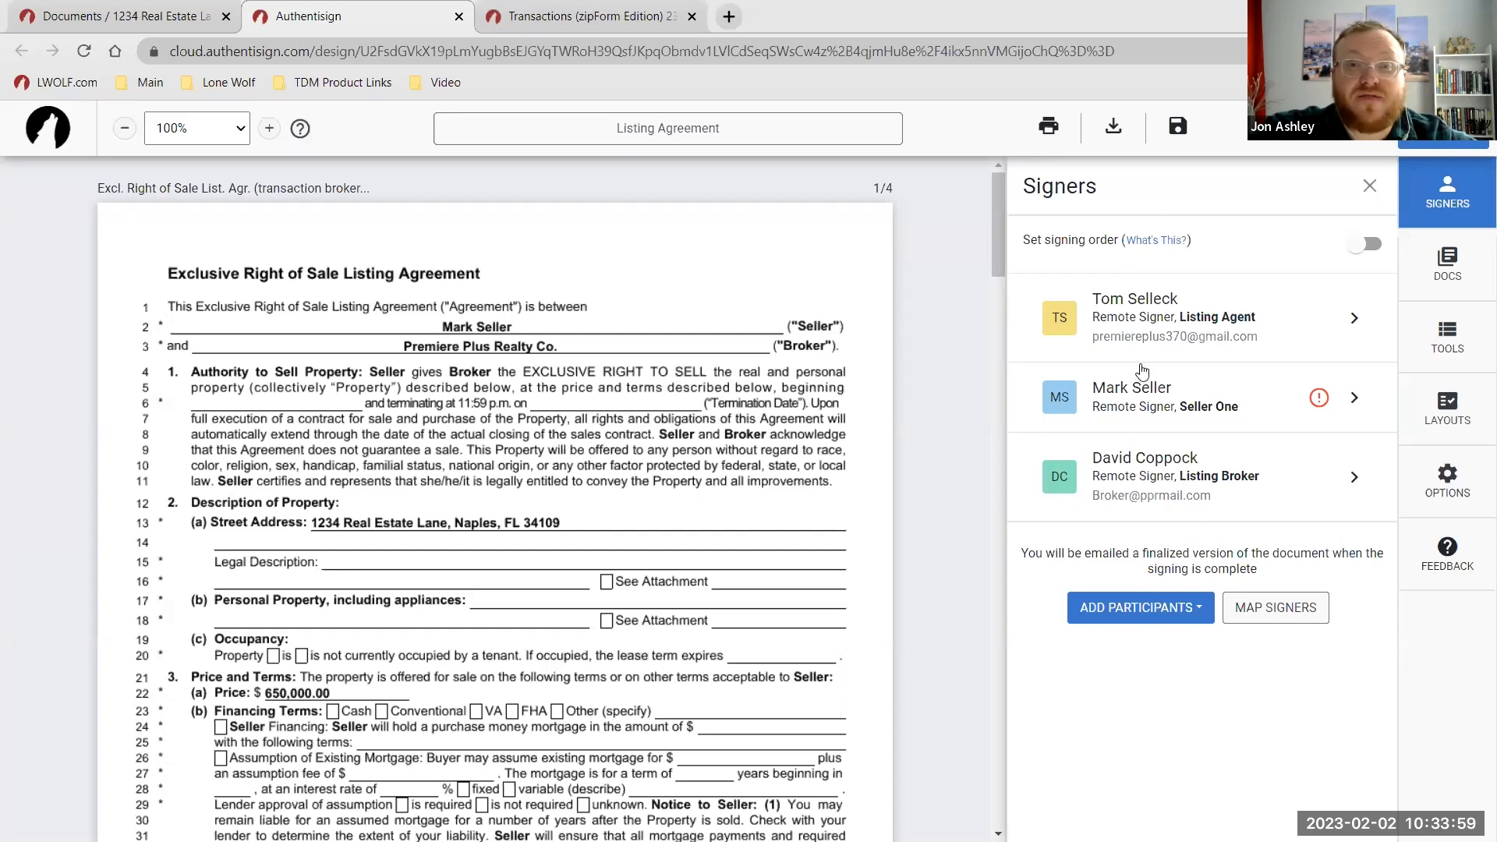
Enable signing order with Seller One first, followed by Listing Agent and Listing Broker.
click(1371, 247)
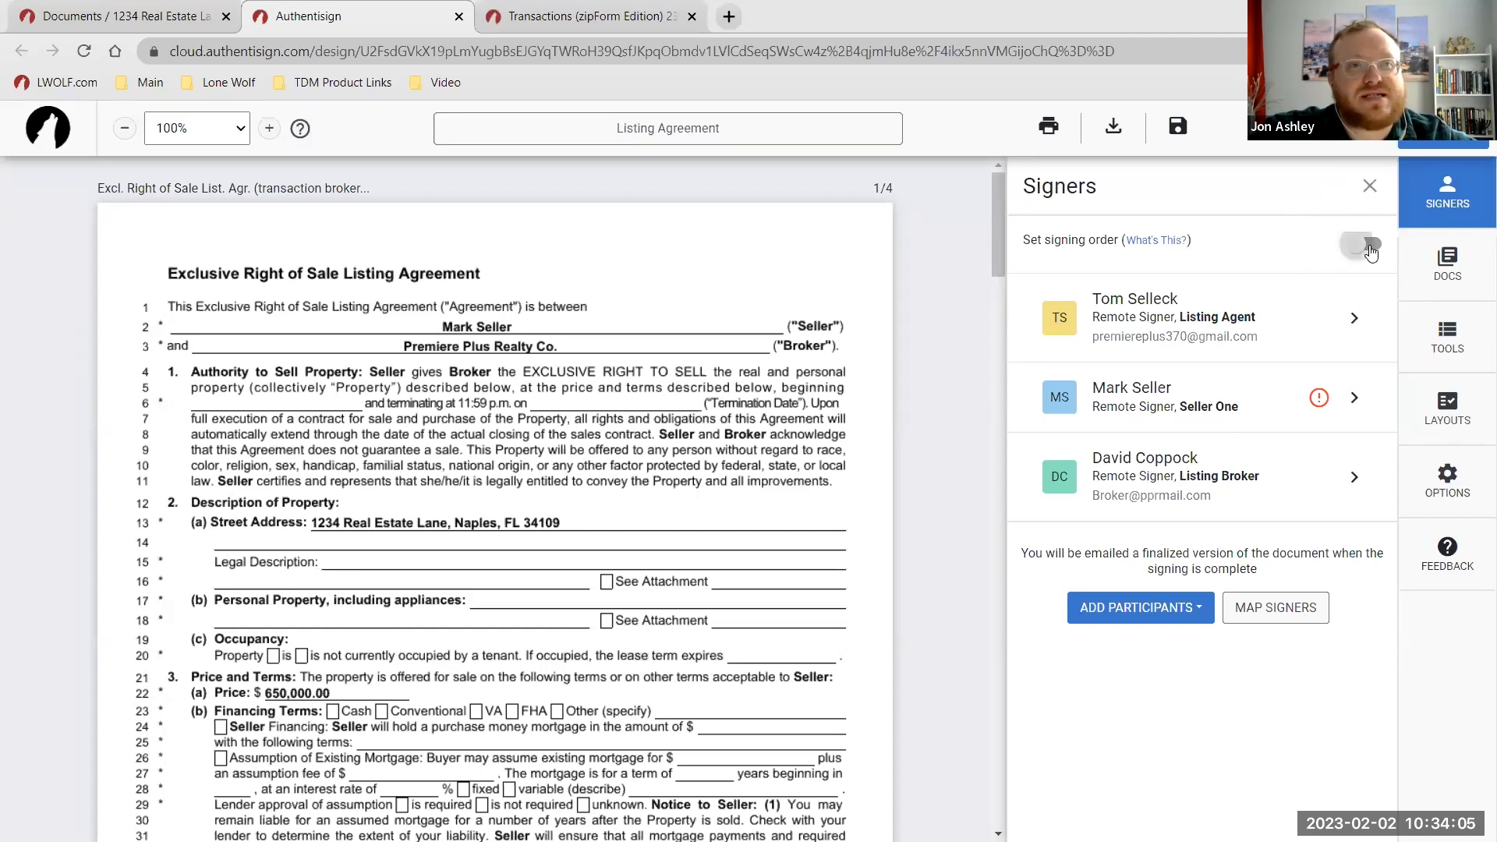
drag(1043, 404, 1034, 312)
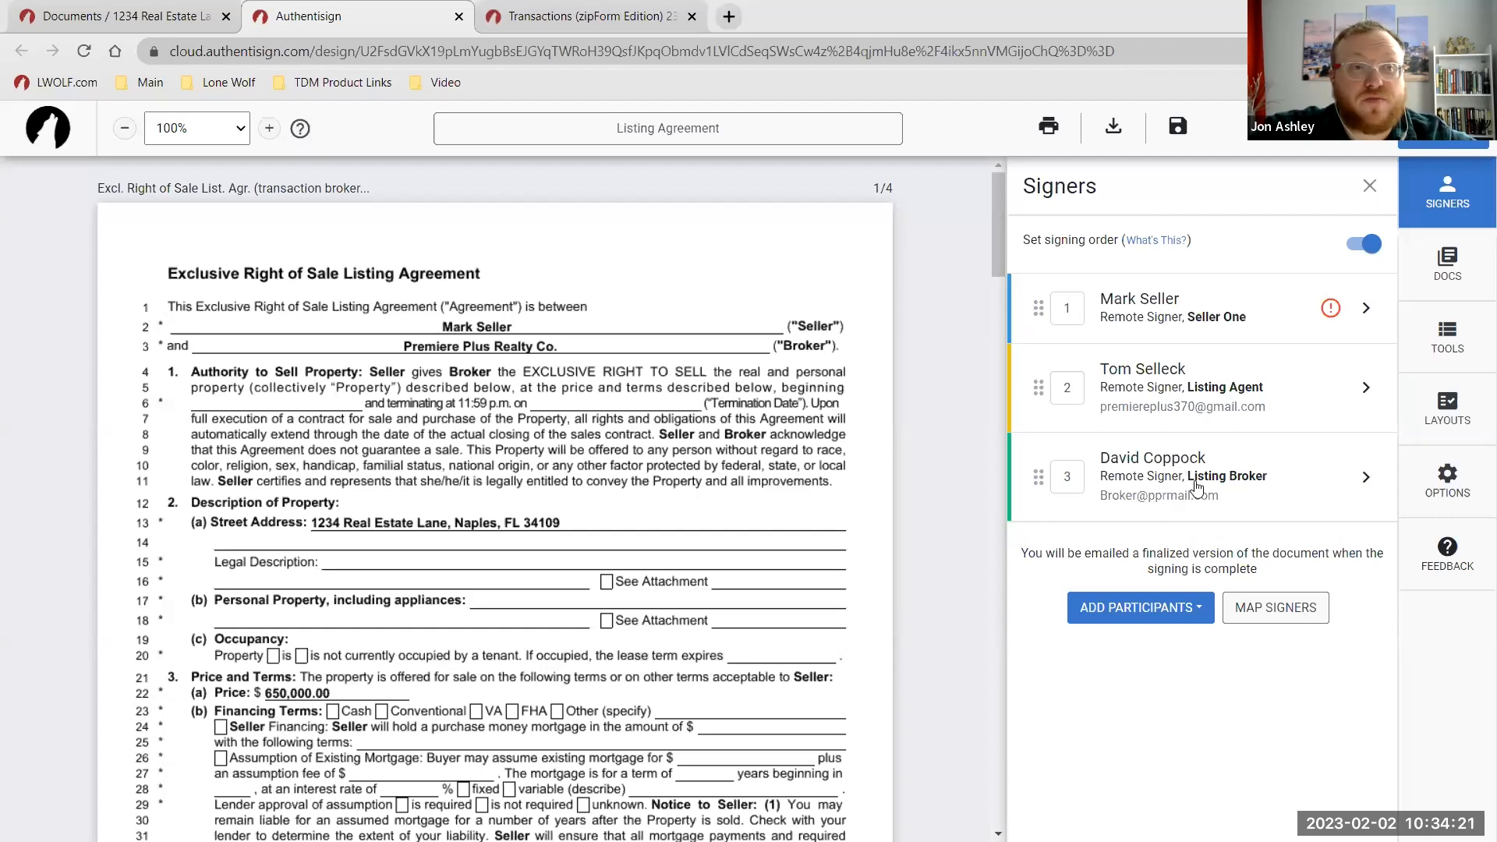
key(ctrl)
key(ctrl)
key(ctrl)
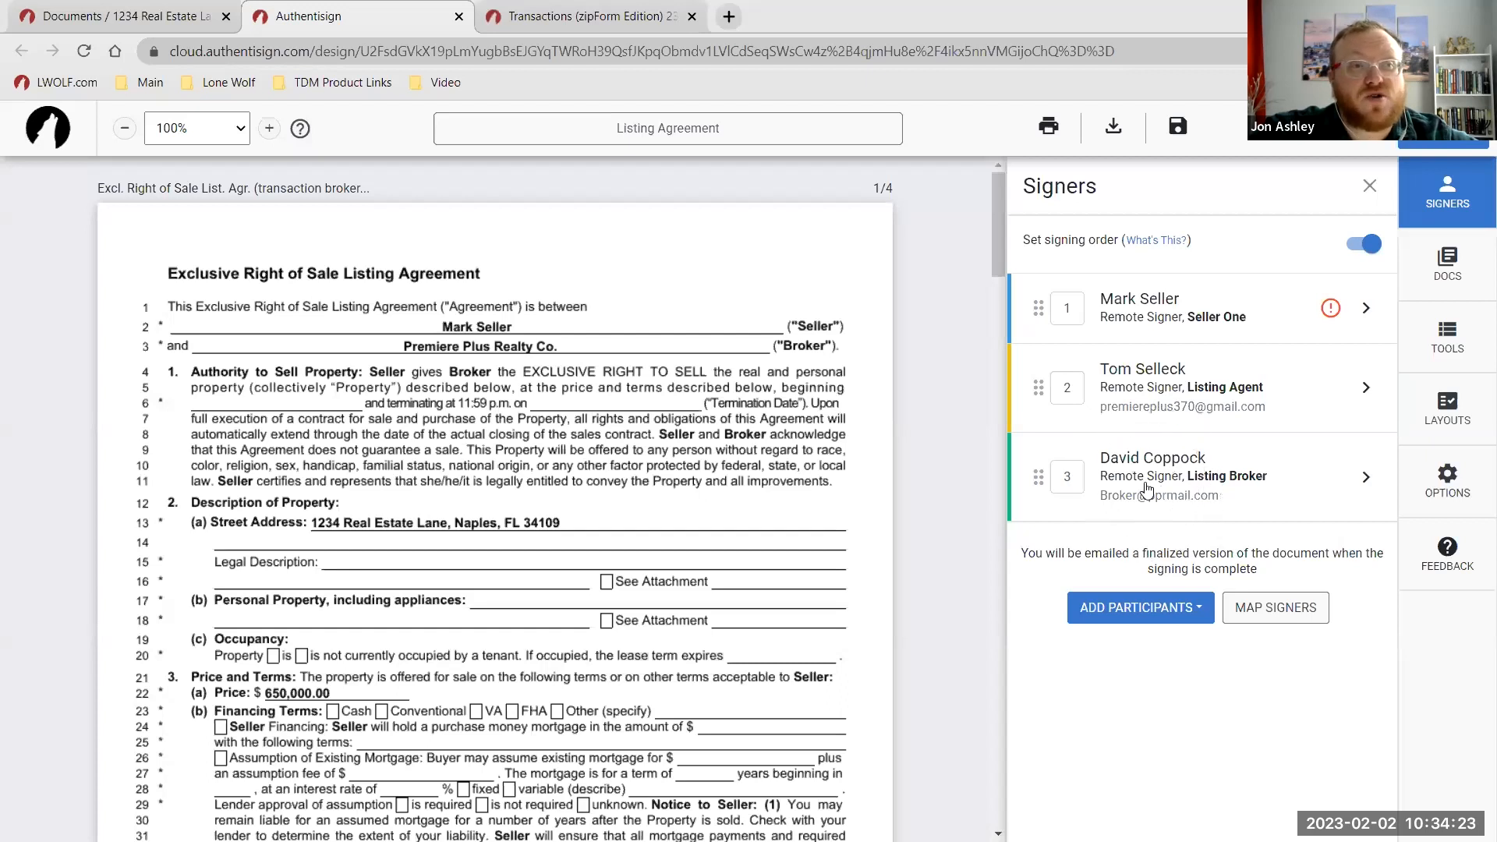
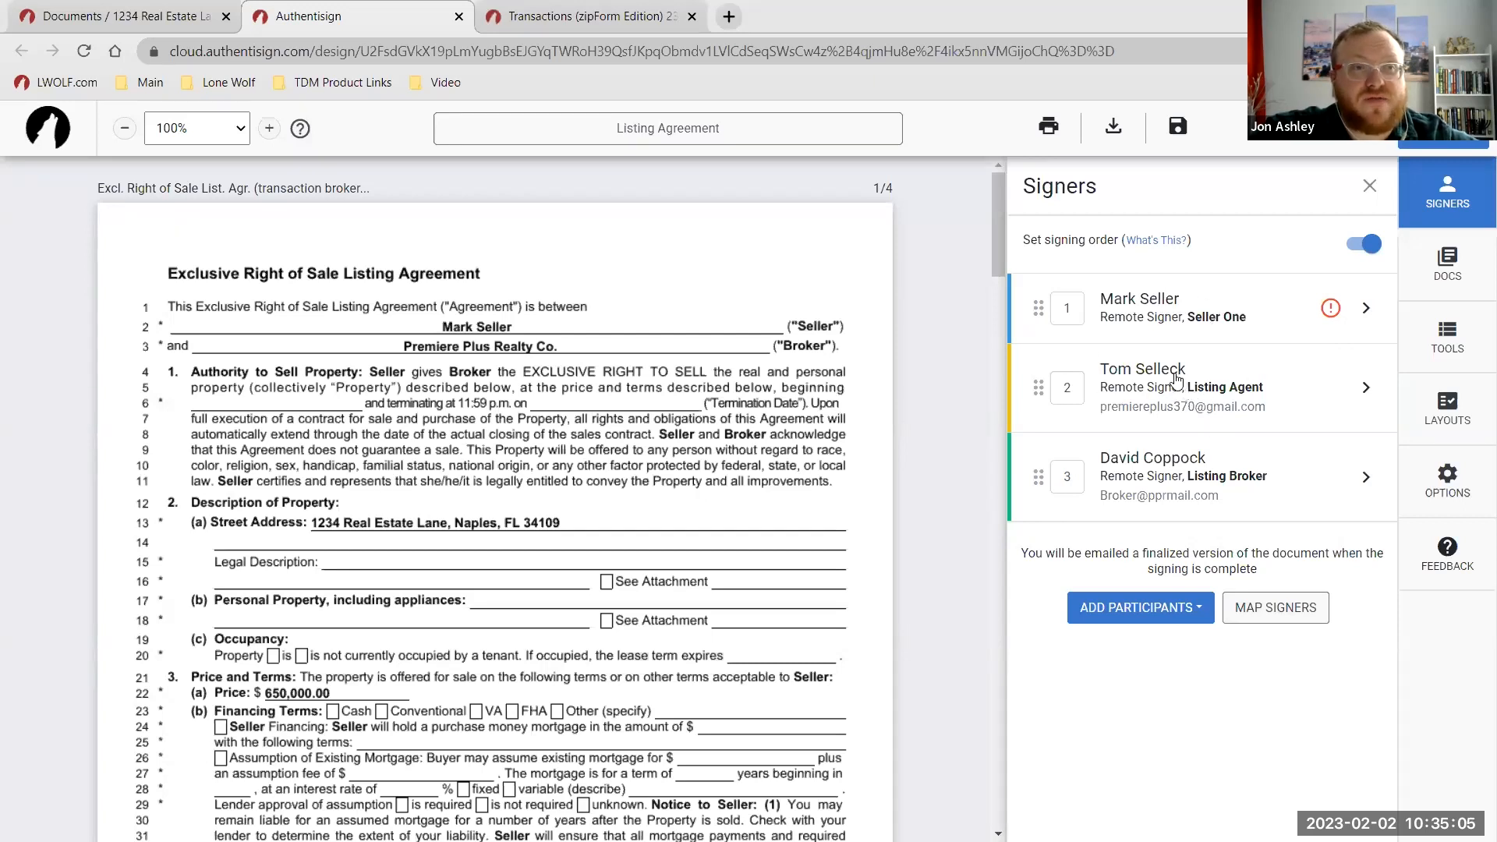
Review the listing agent's signer type options, leaving the type unchanged.
click(1179, 383)
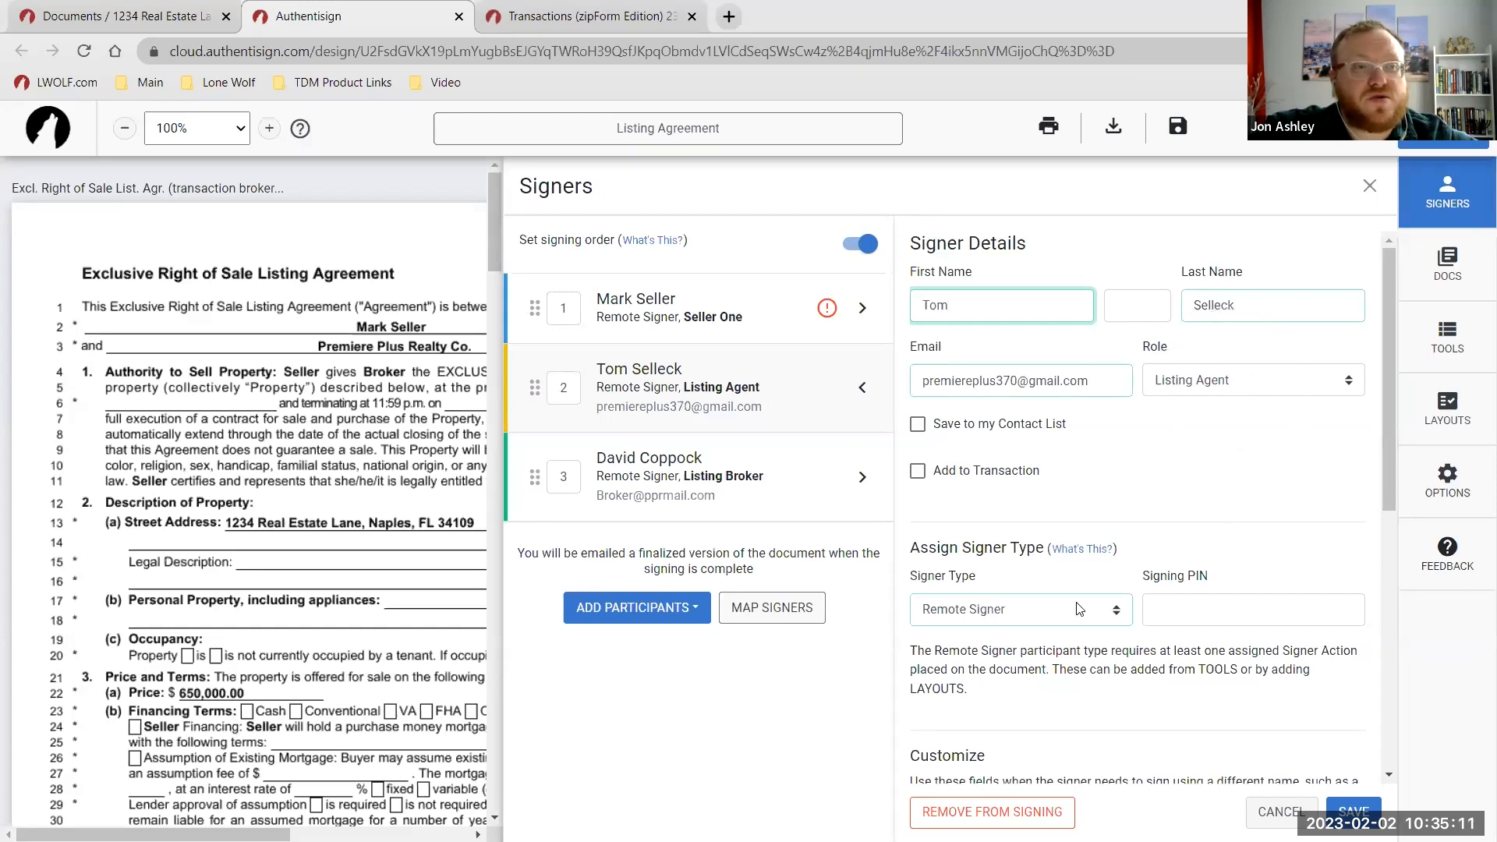
click(1052, 612)
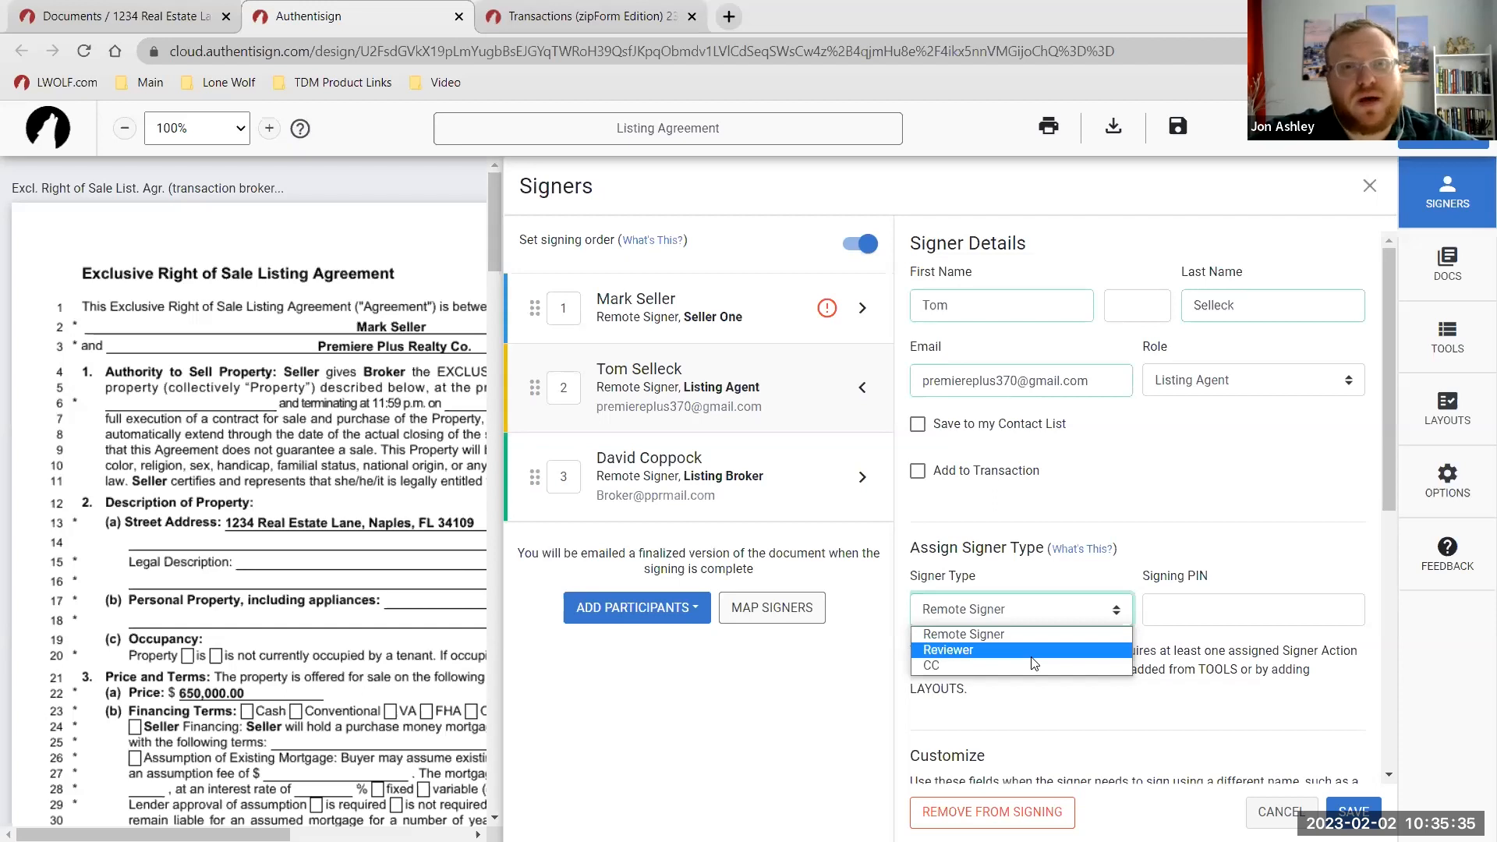
click(971, 664)
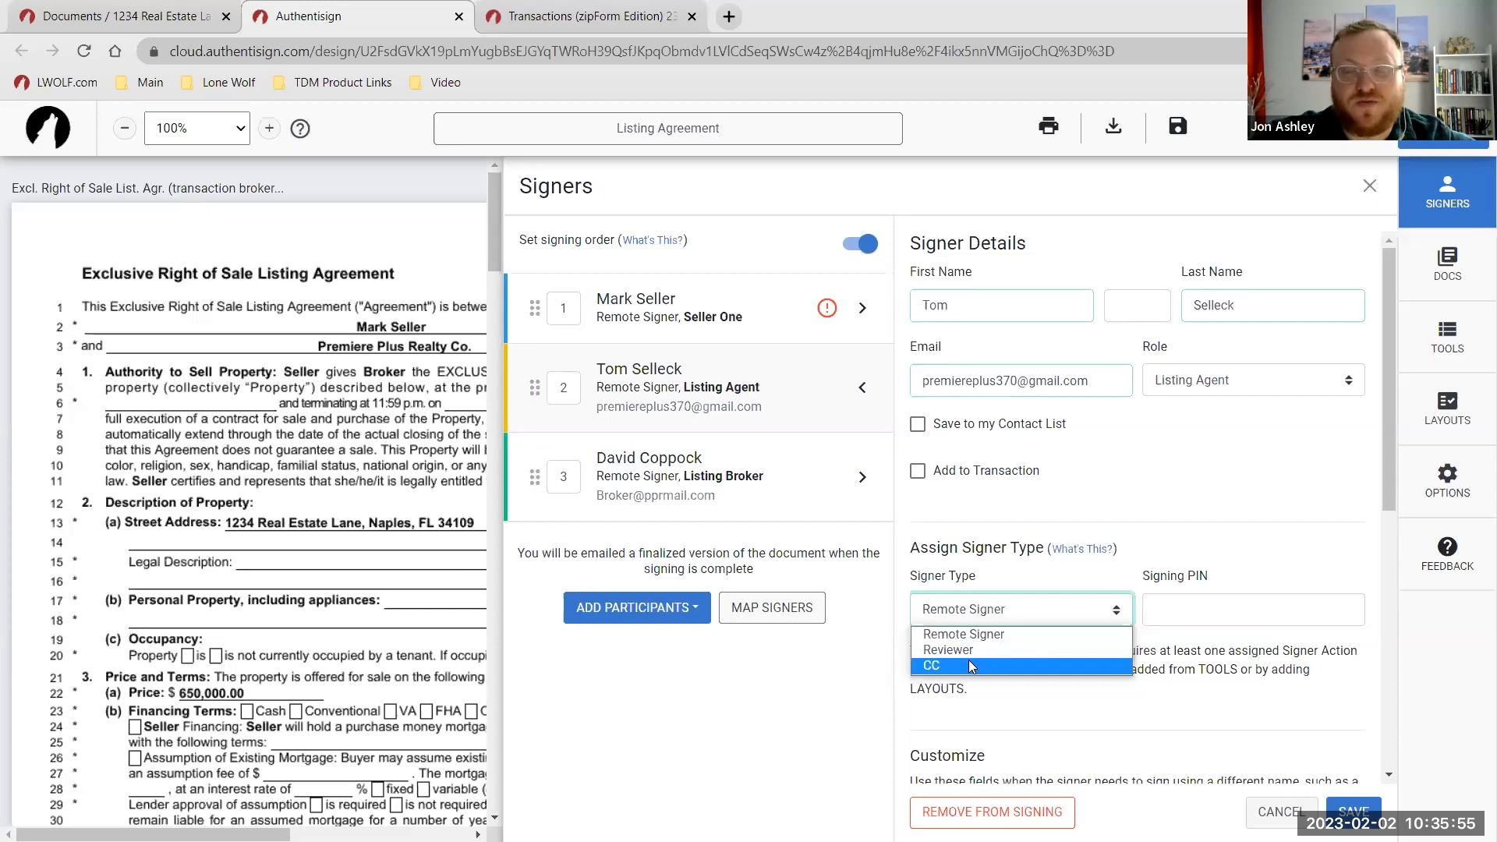
click(1134, 493)
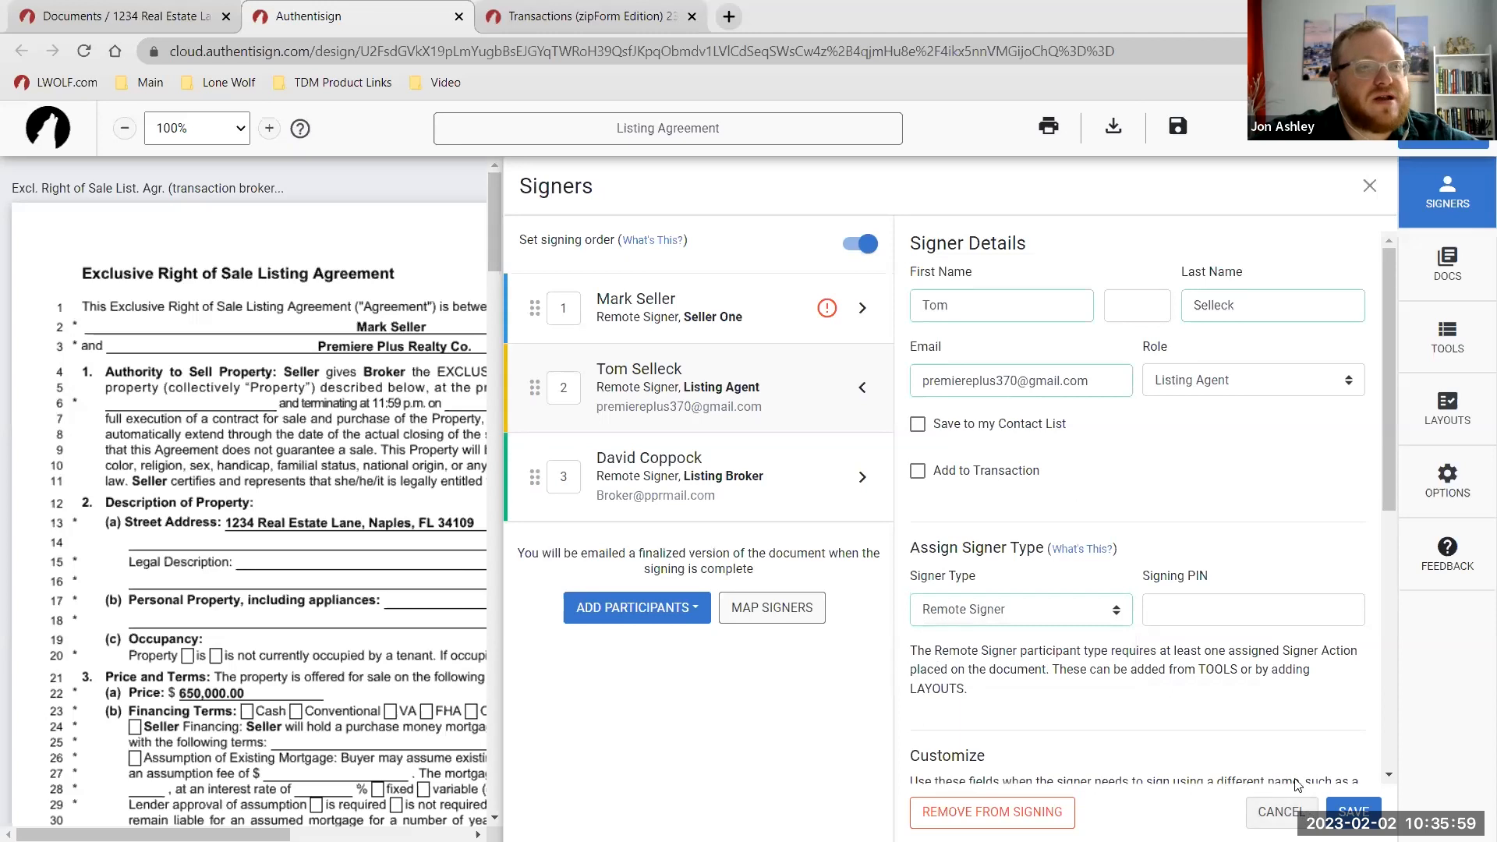
click(1353, 811)
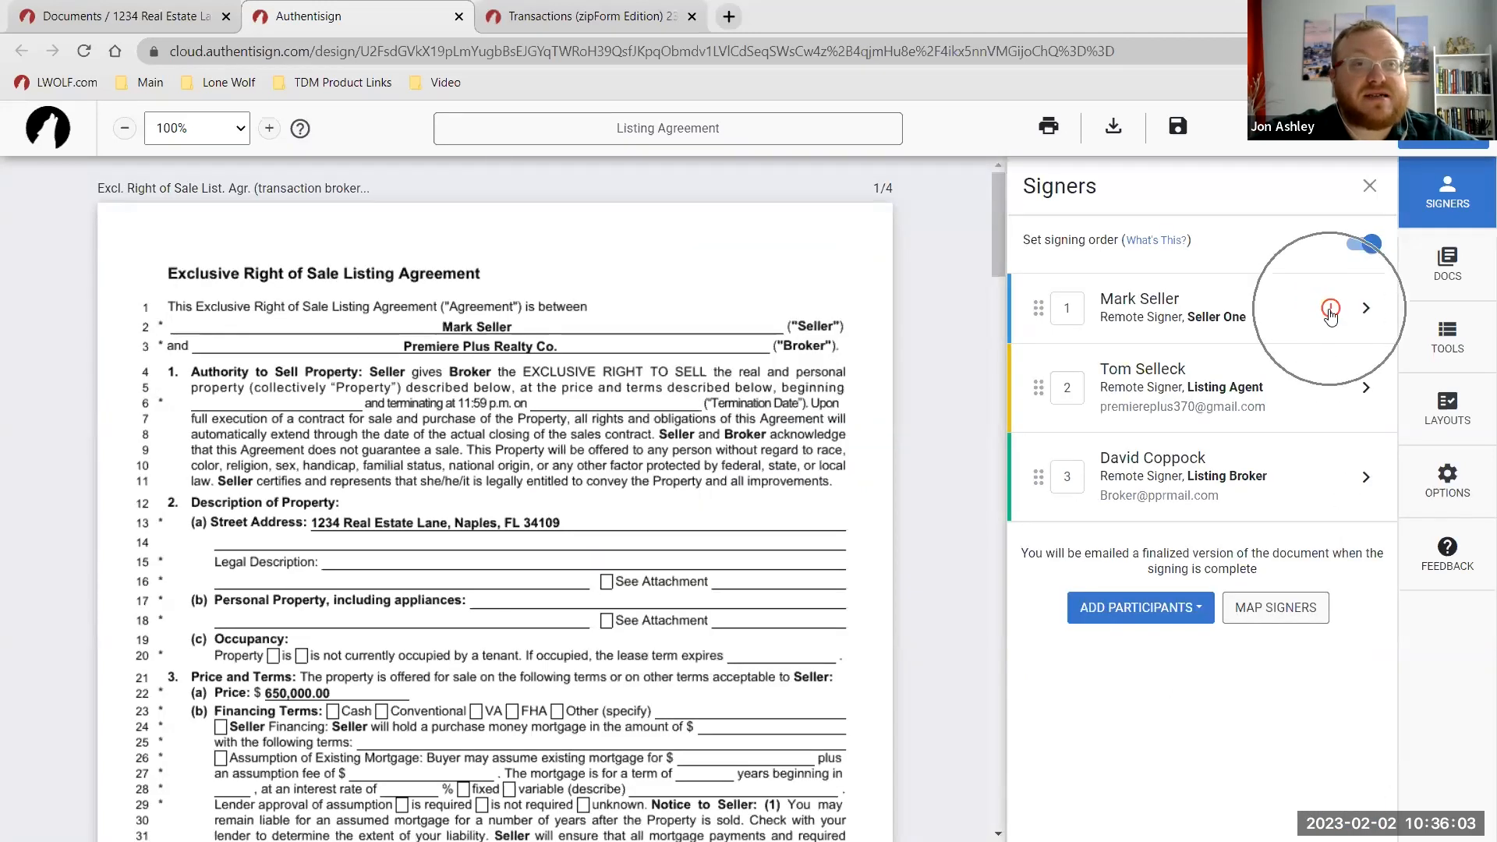
Enter the seller's e-mail address in his signer details and save.
click(1202, 312)
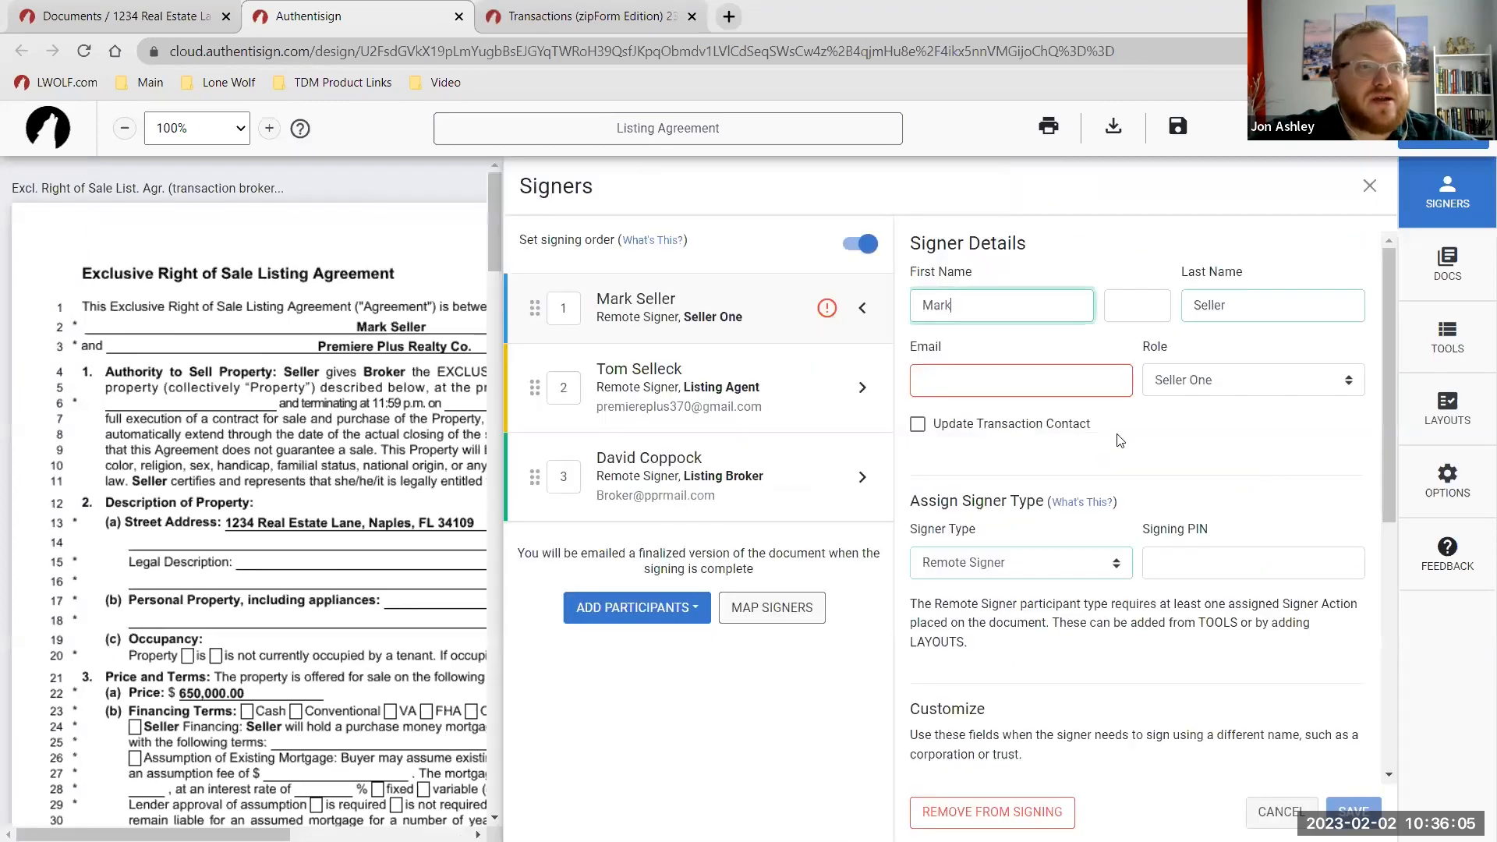
click(1027, 384)
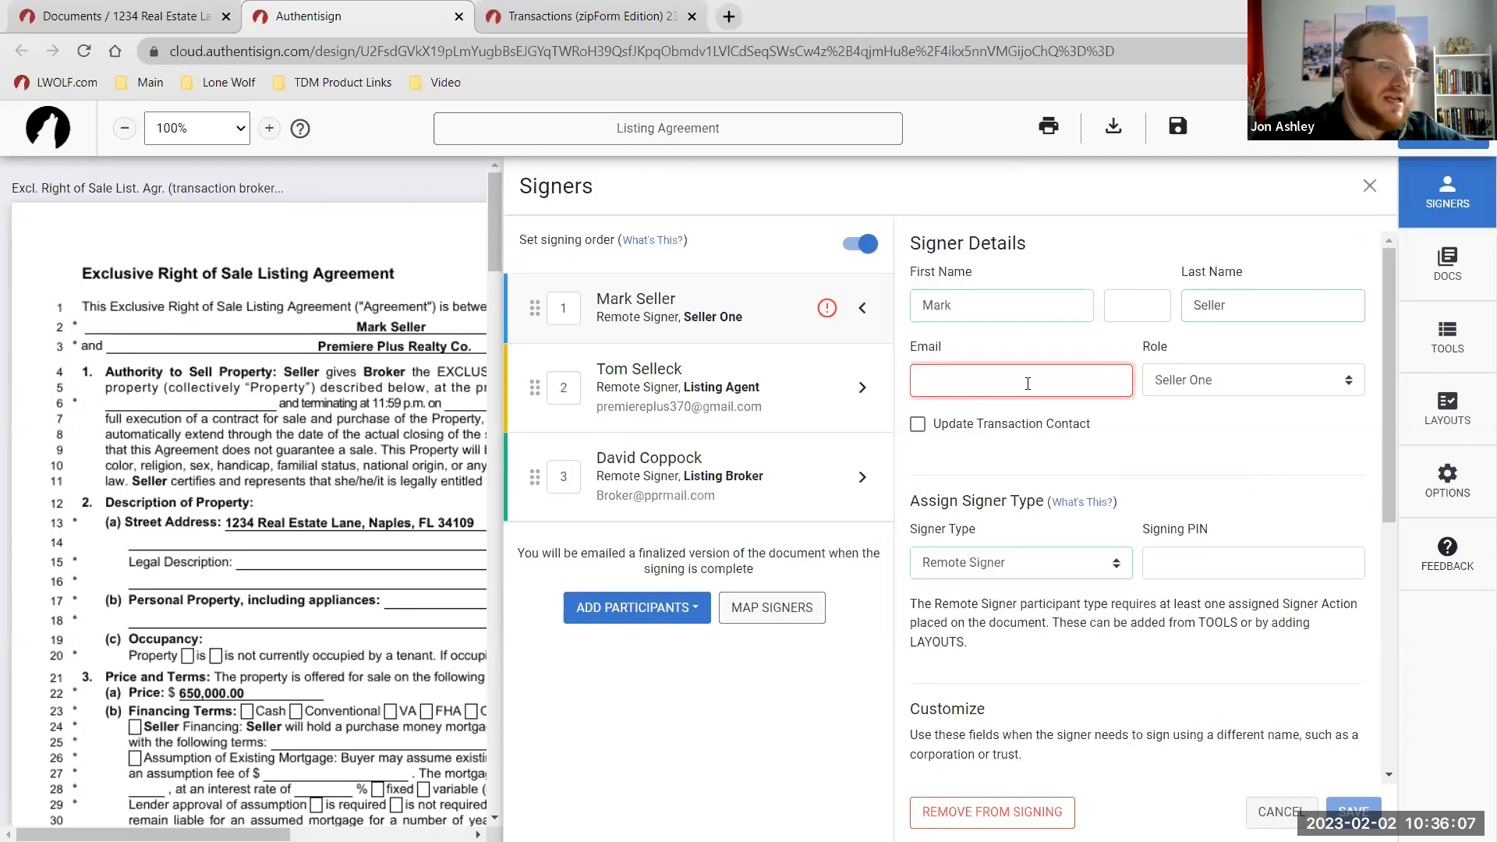
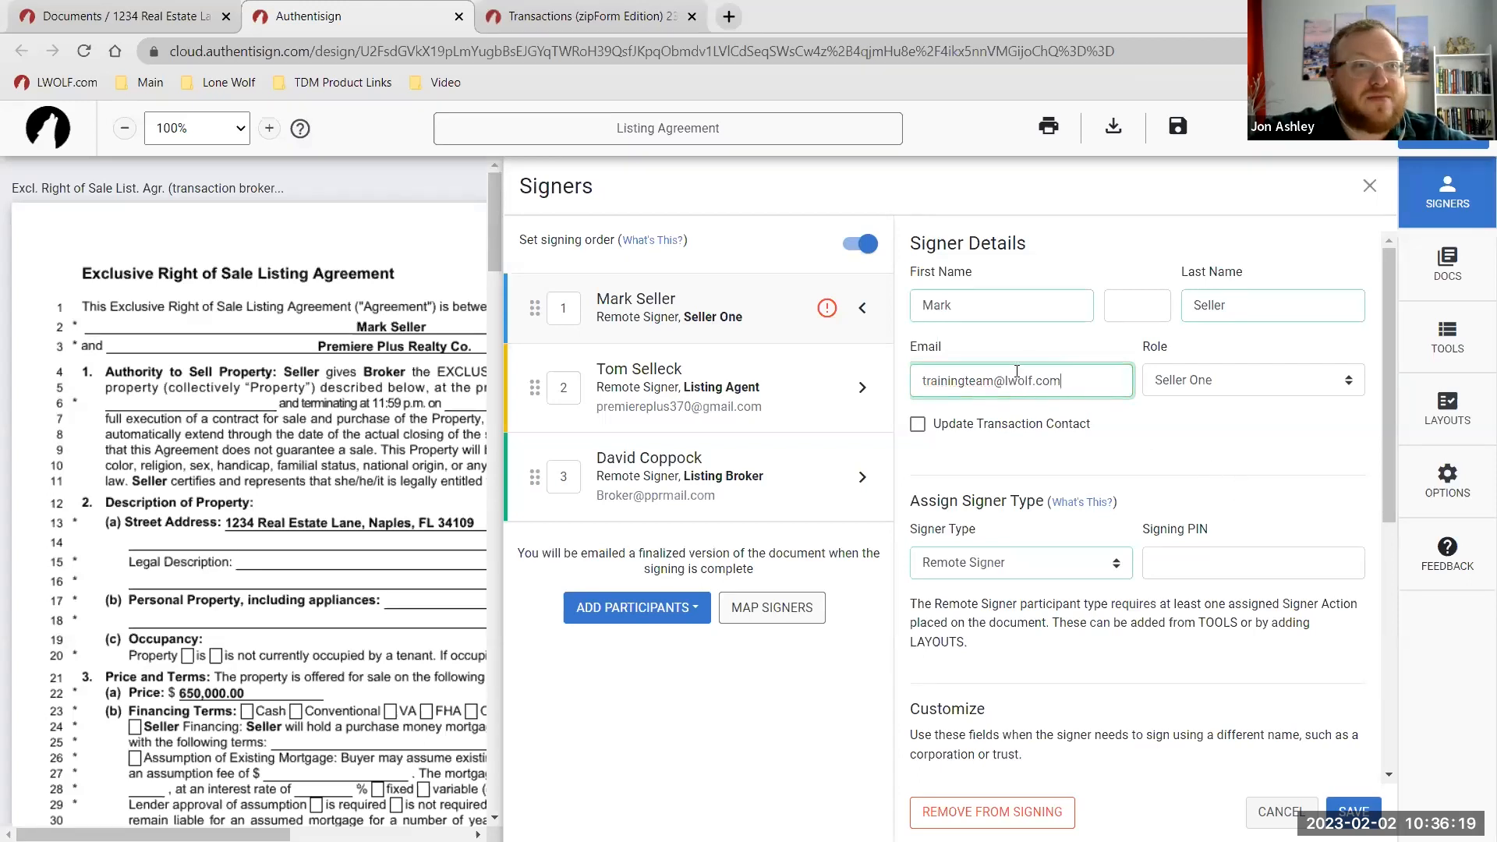
click(1341, 809)
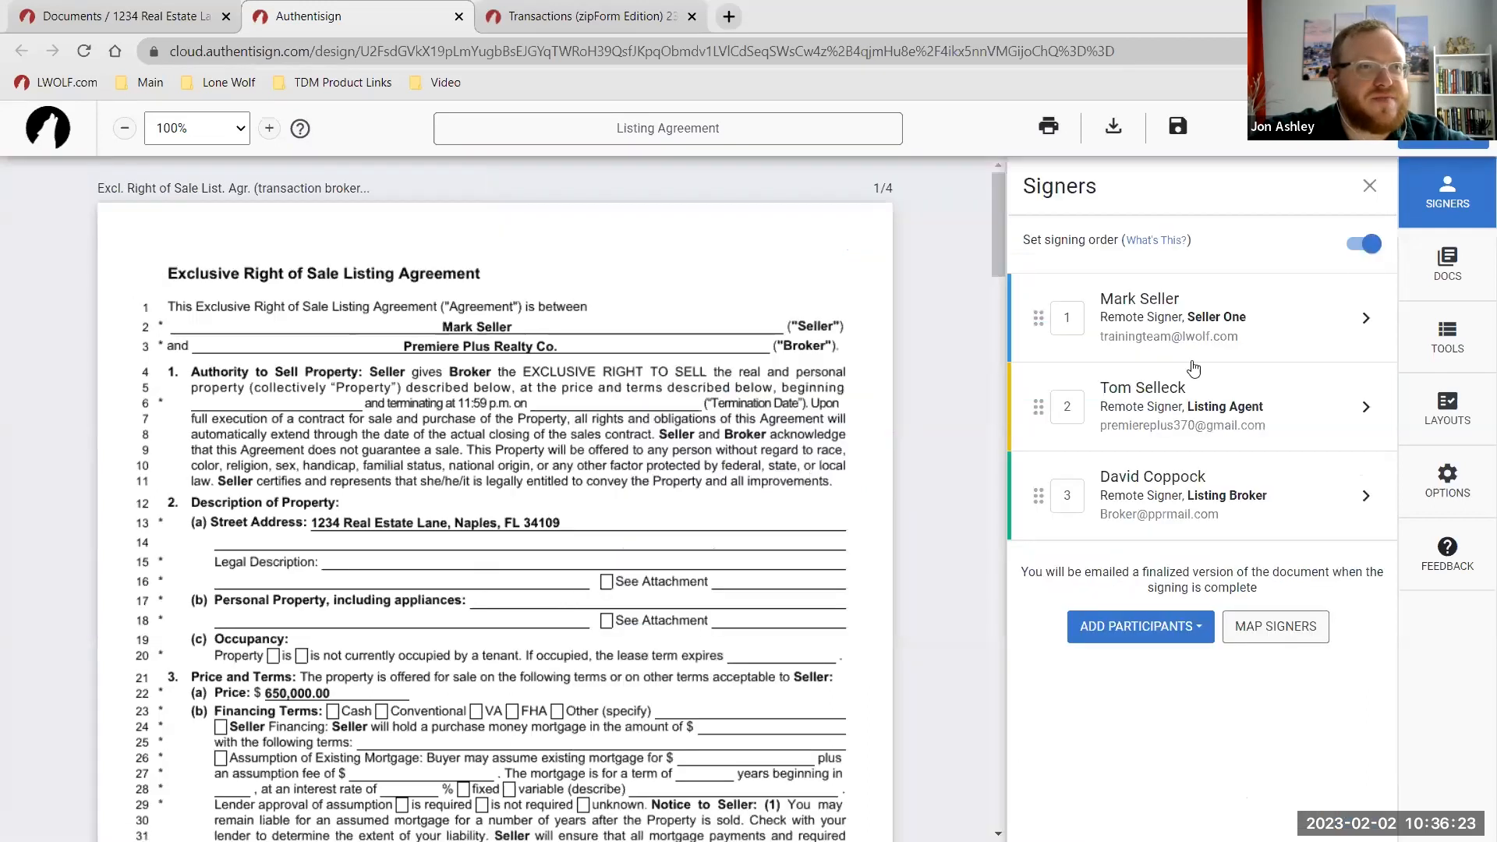
click(1232, 328)
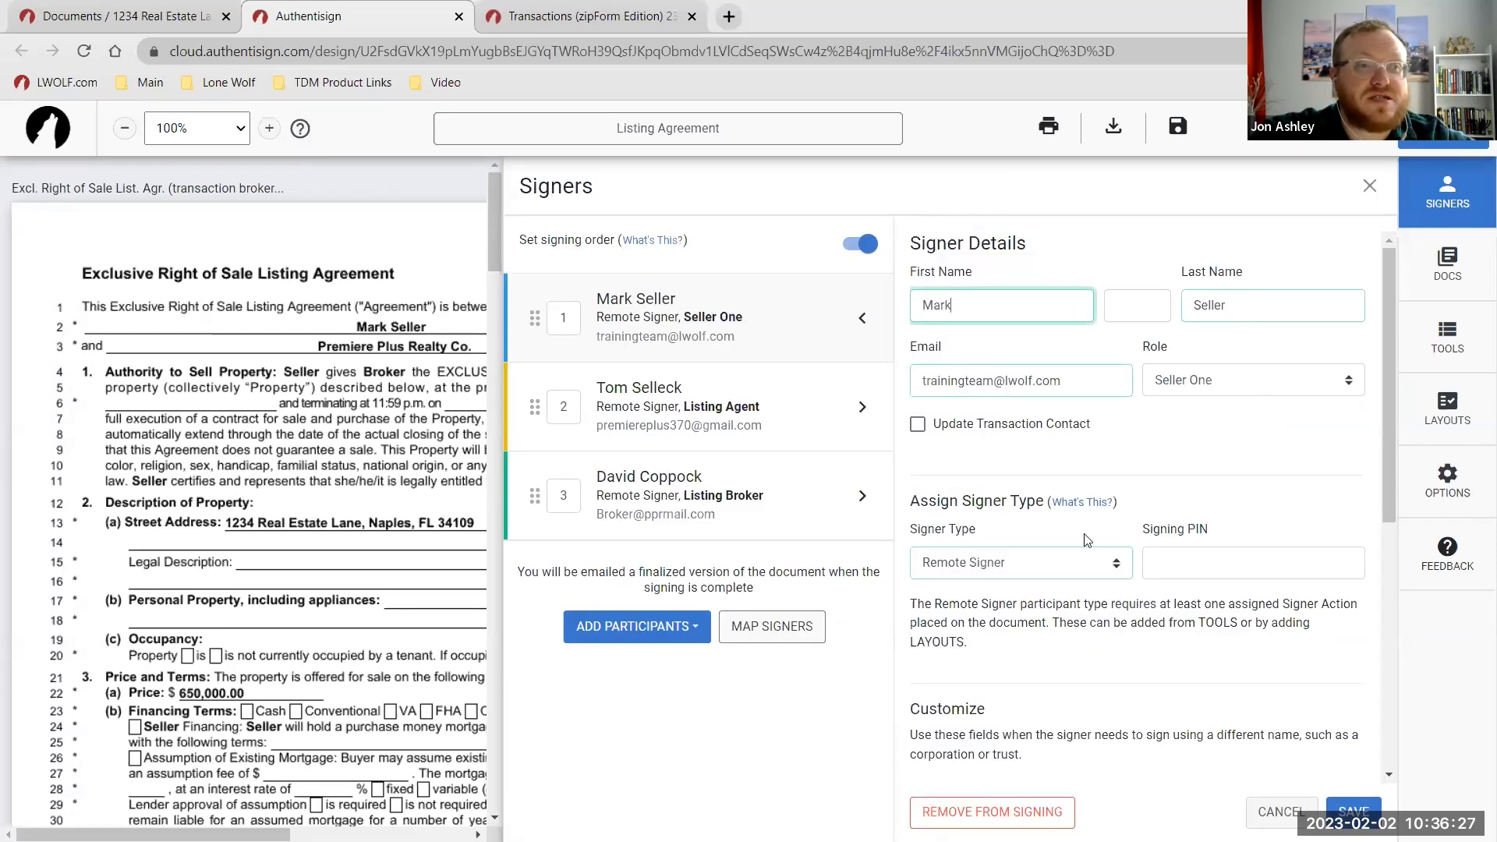
click(1344, 808)
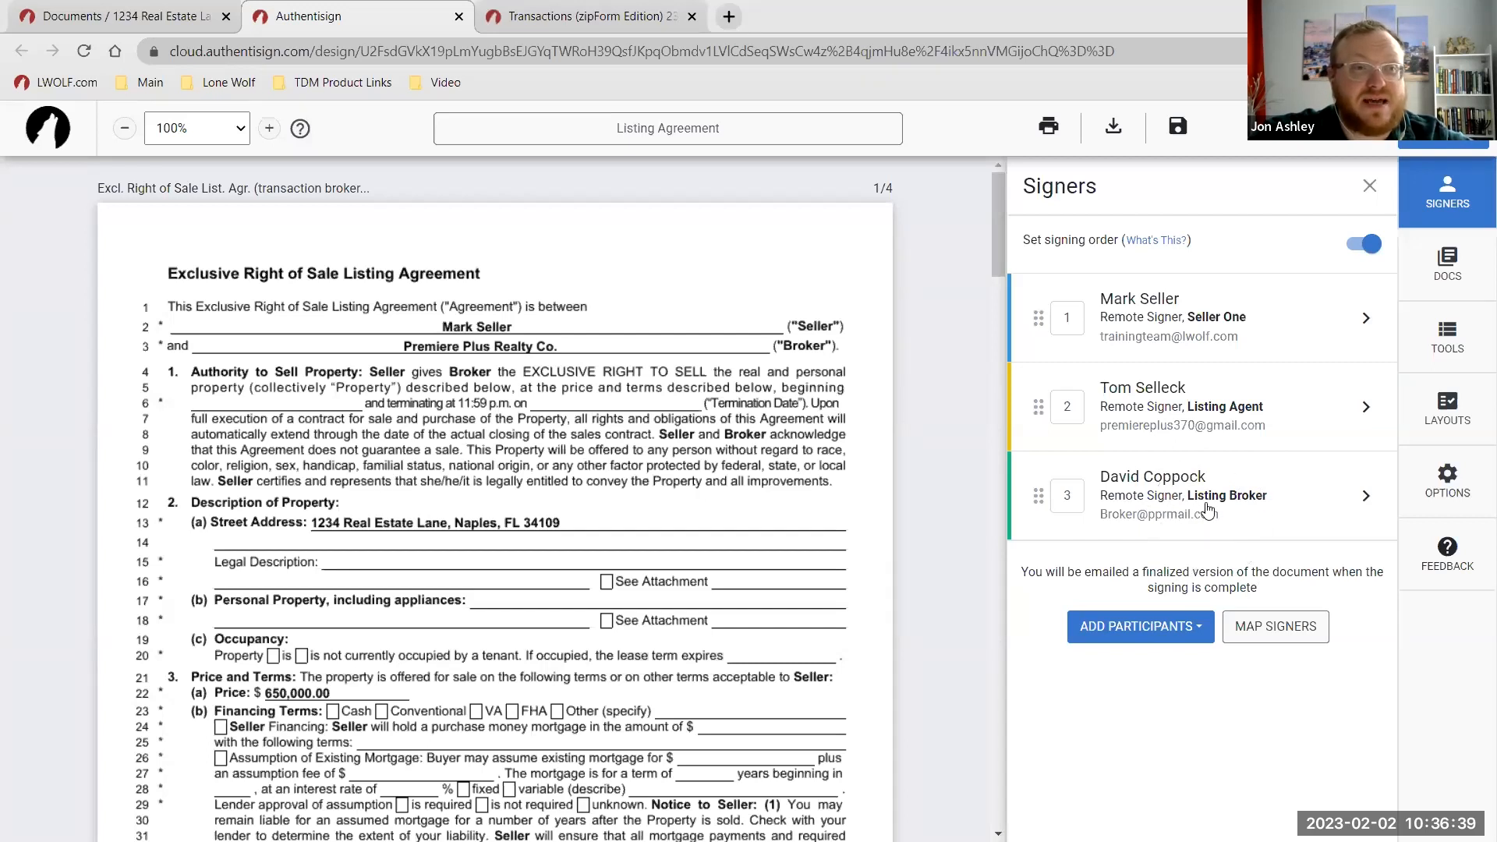
scroll(669, 427, down, 9)
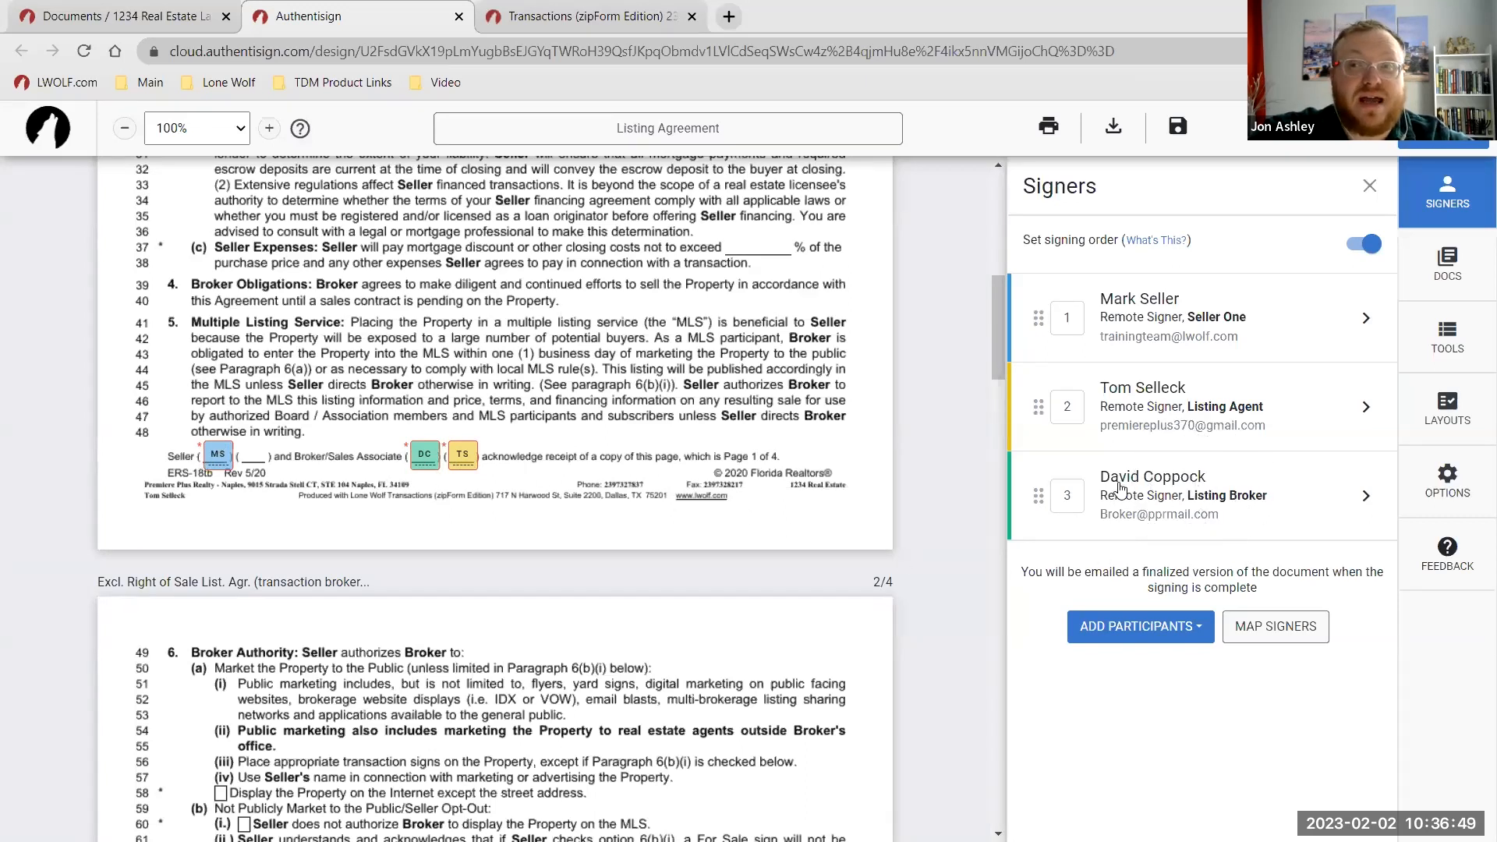
click(1193, 630)
click(1146, 776)
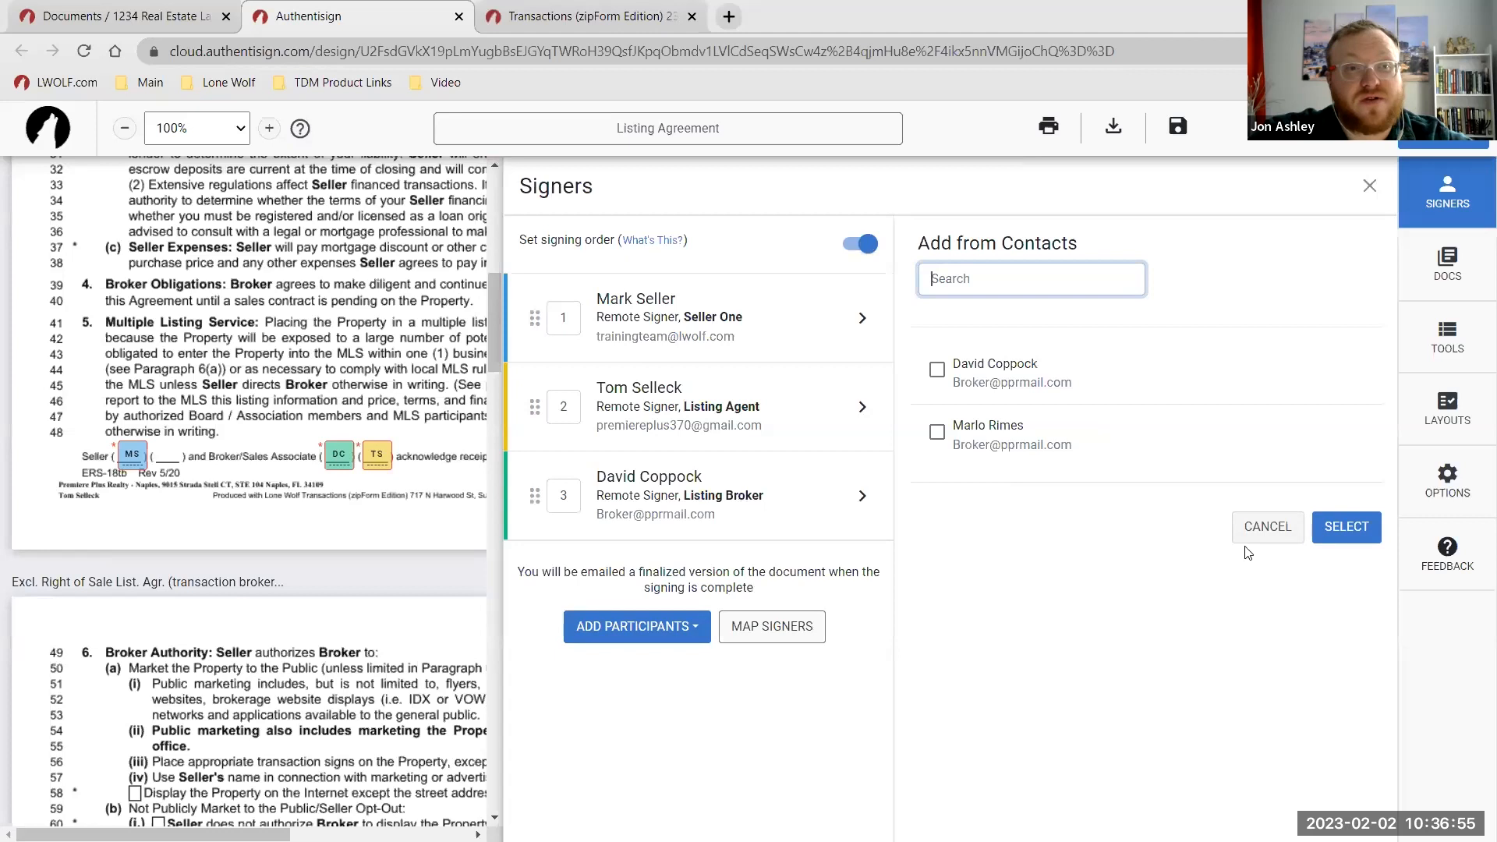
click(1271, 527)
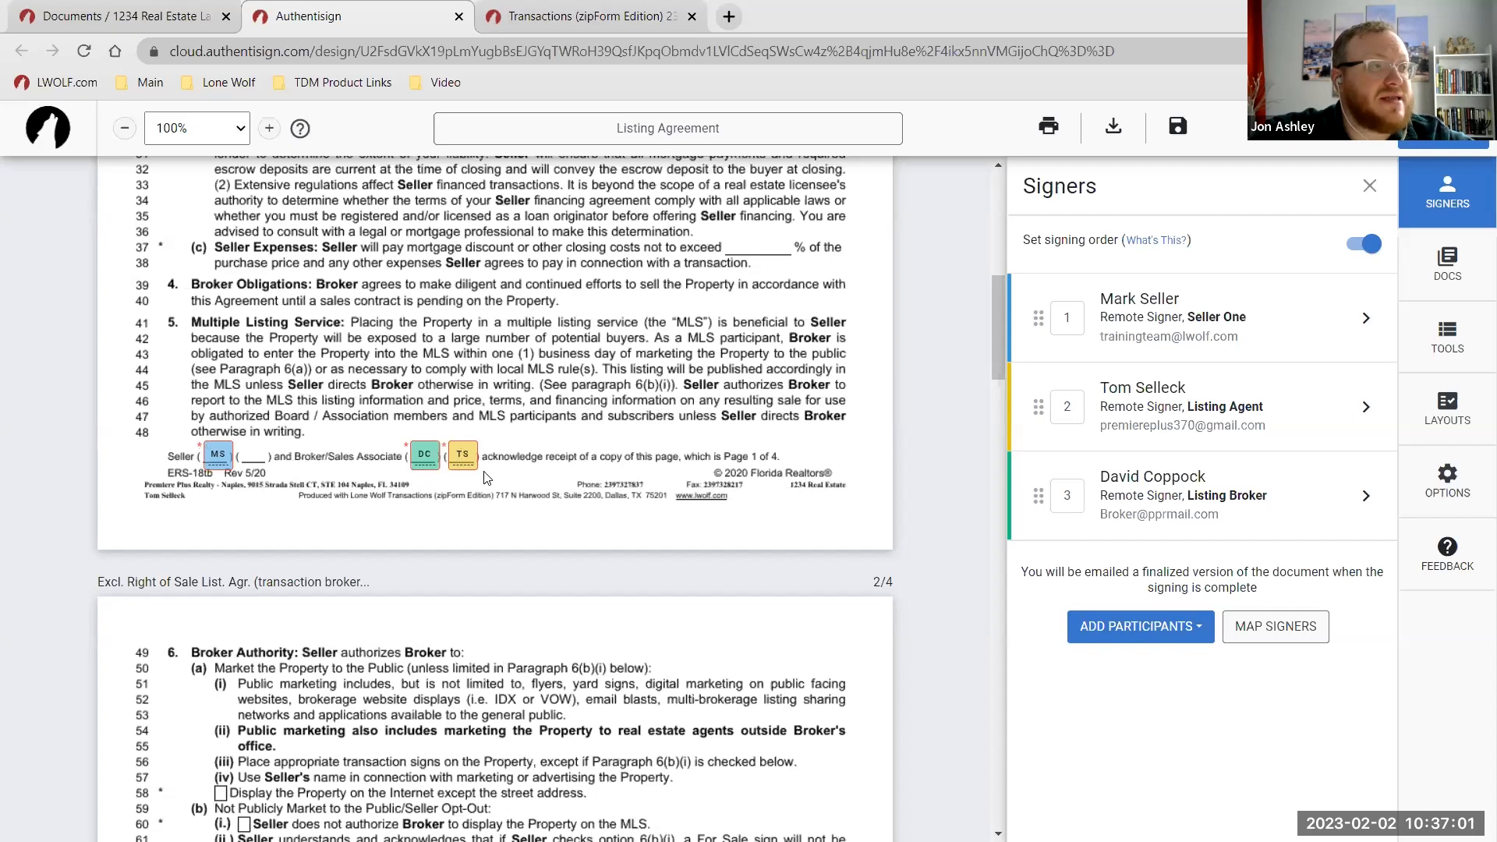
scroll(484, 478, down, 12)
scroll(444, 467, down, 15)
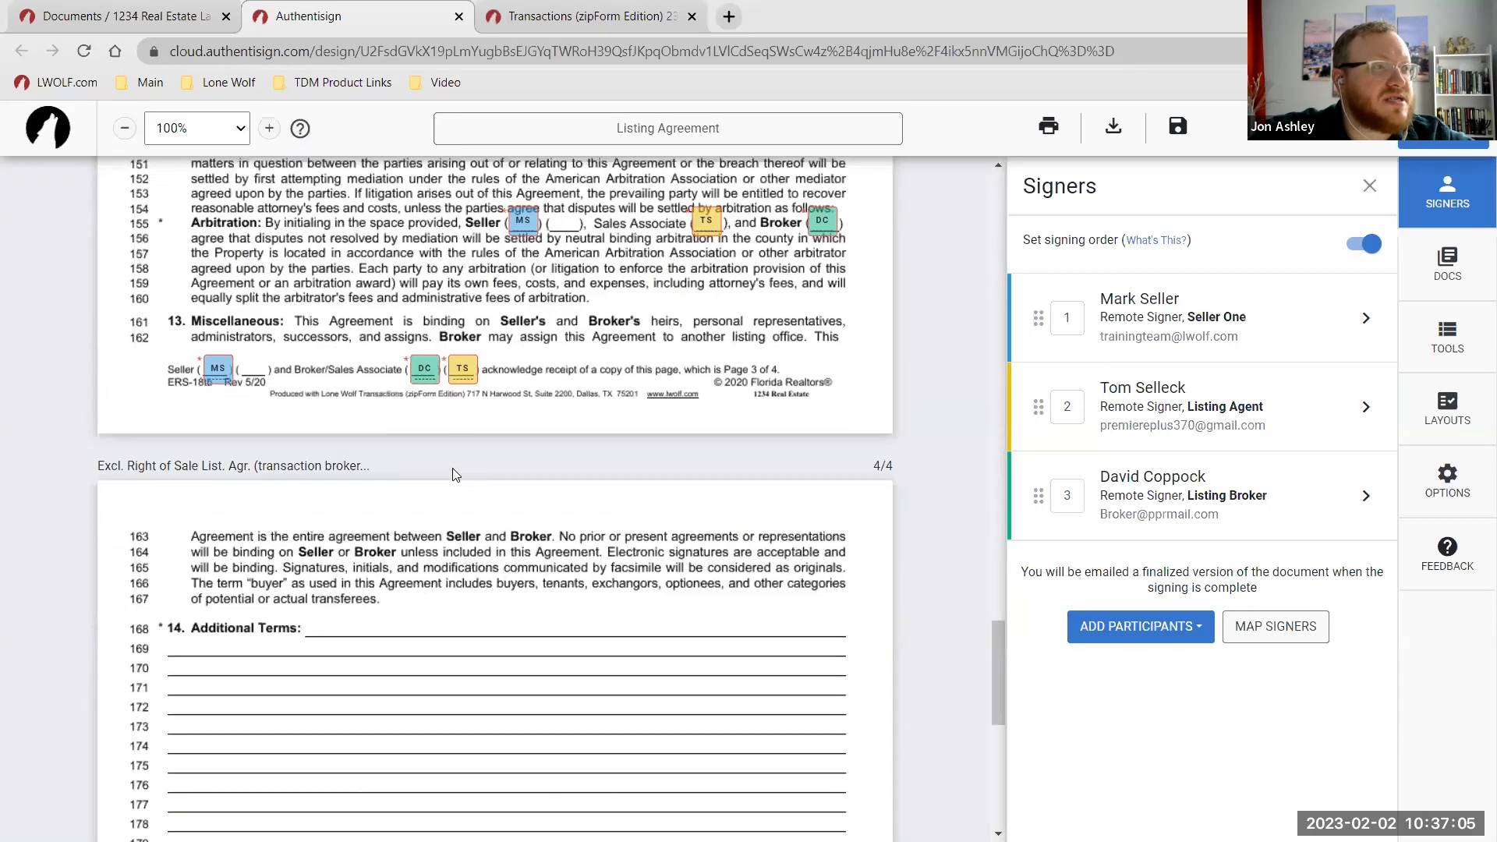
scroll(457, 475, down, 10)
scroll(378, 374, up, 2)
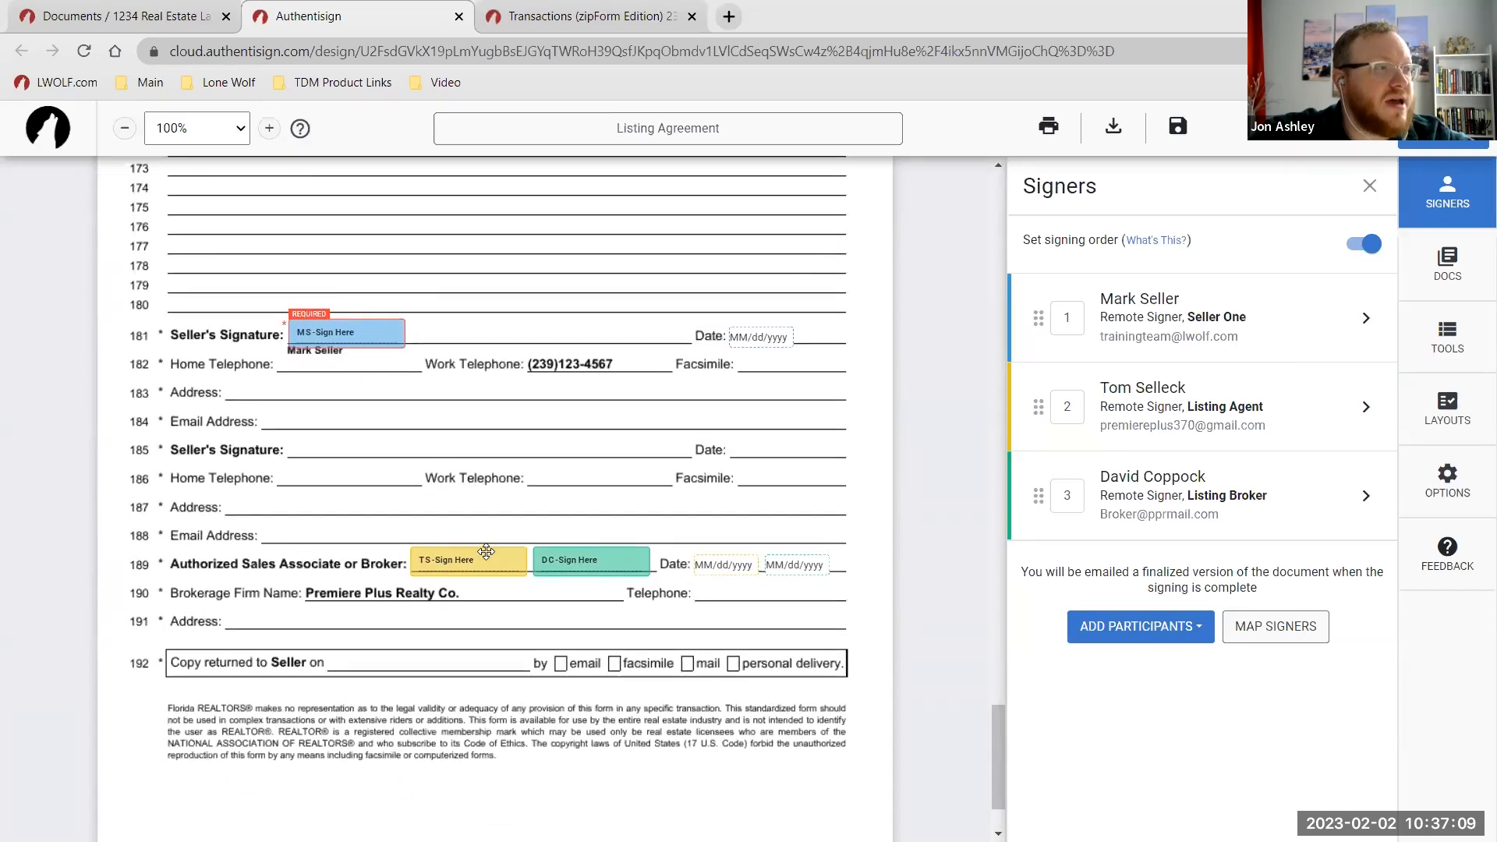
scroll(333, 532, down, 1)
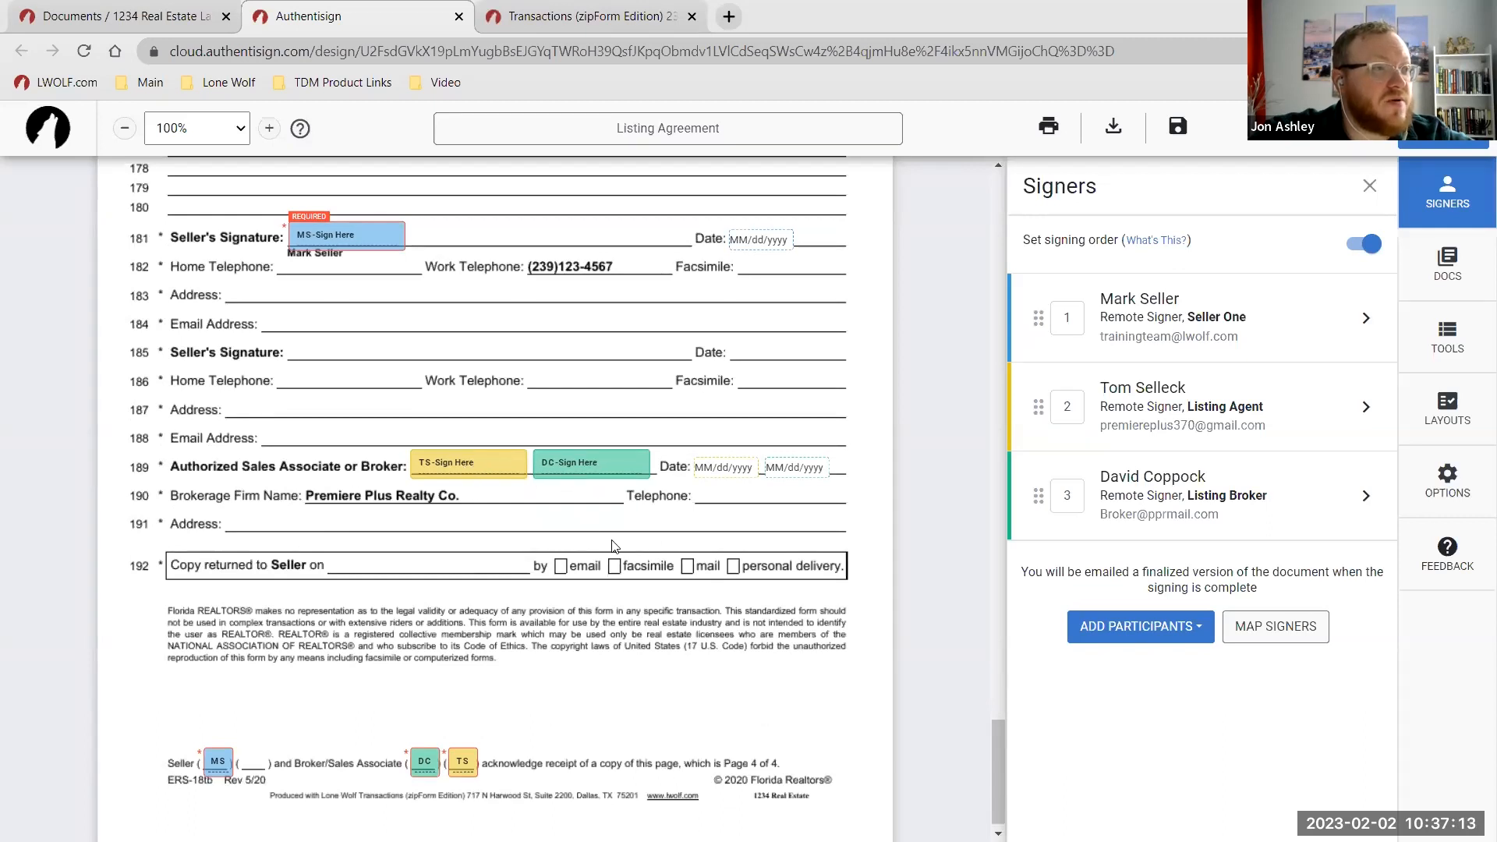
scroll(751, 539, down, 1)
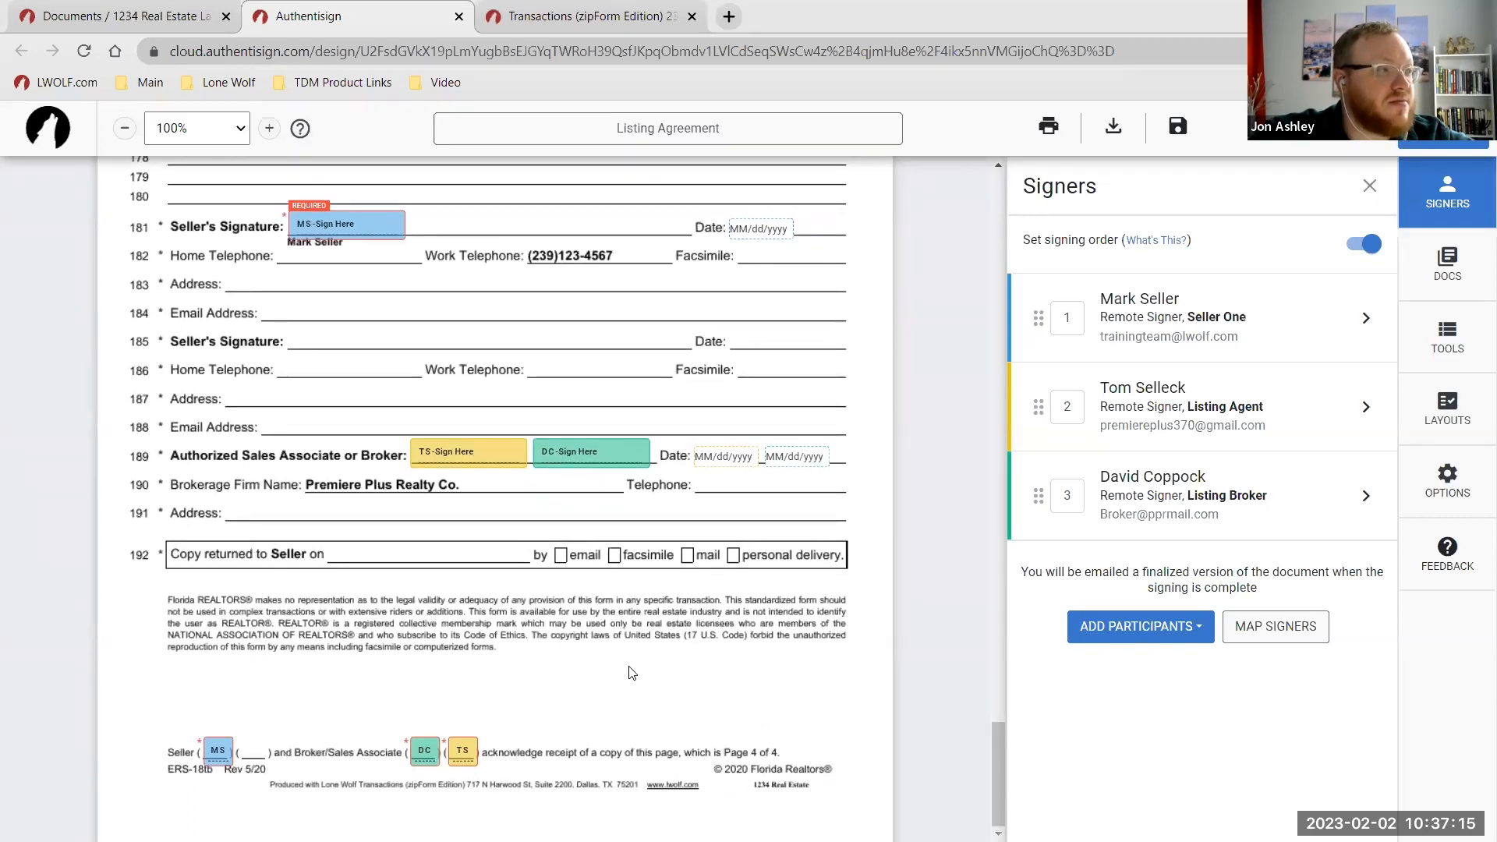
scroll(780, 663, up, 5)
scroll(818, 644, up, 20)
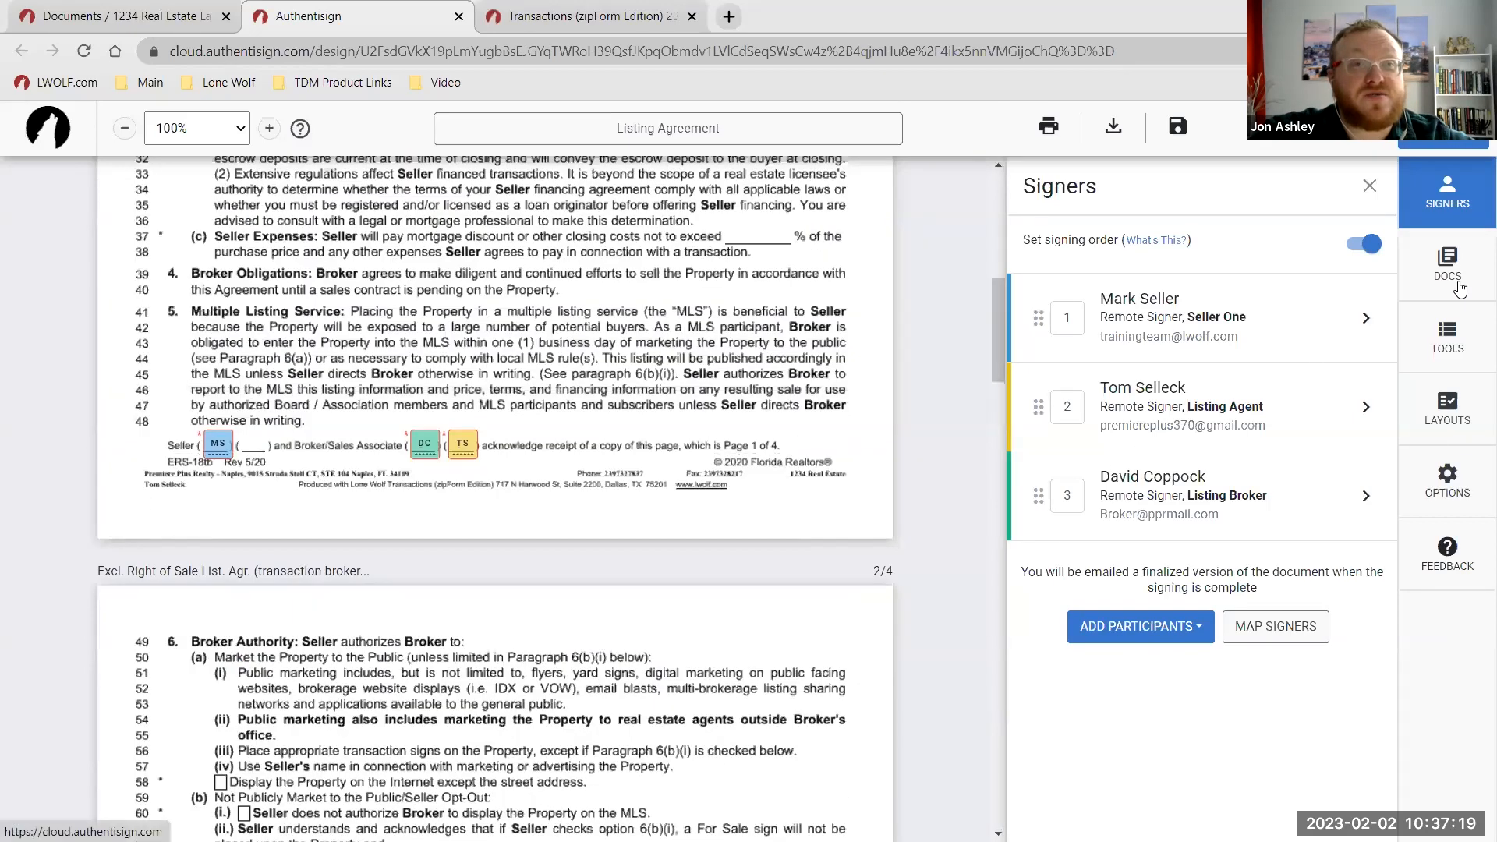
Upload the Exclusive Right to Represent file from the A - Docs folder into the signing.
click(1460, 289)
click(1174, 246)
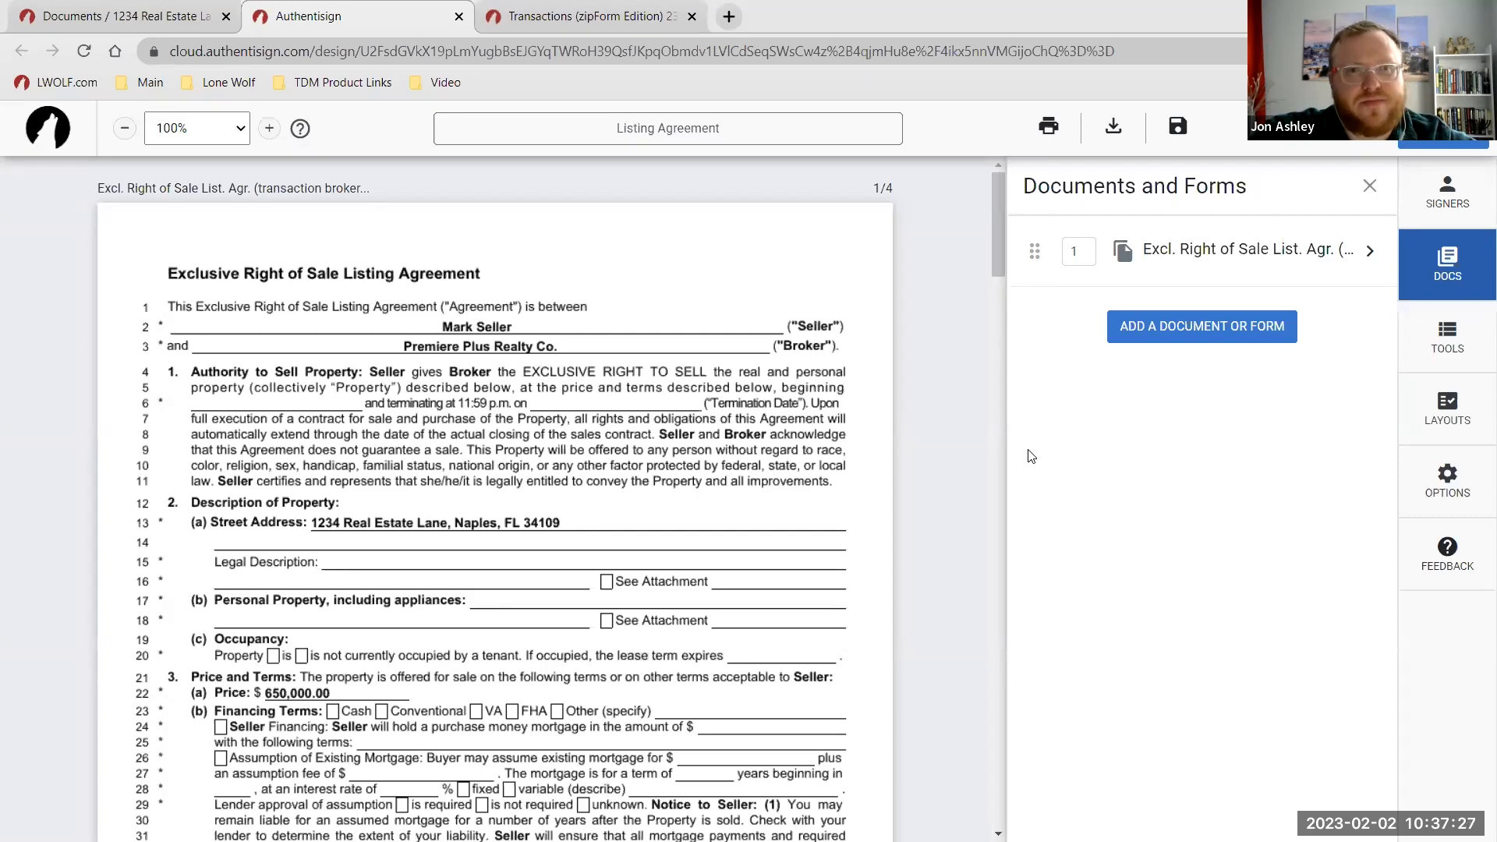
click(1128, 329)
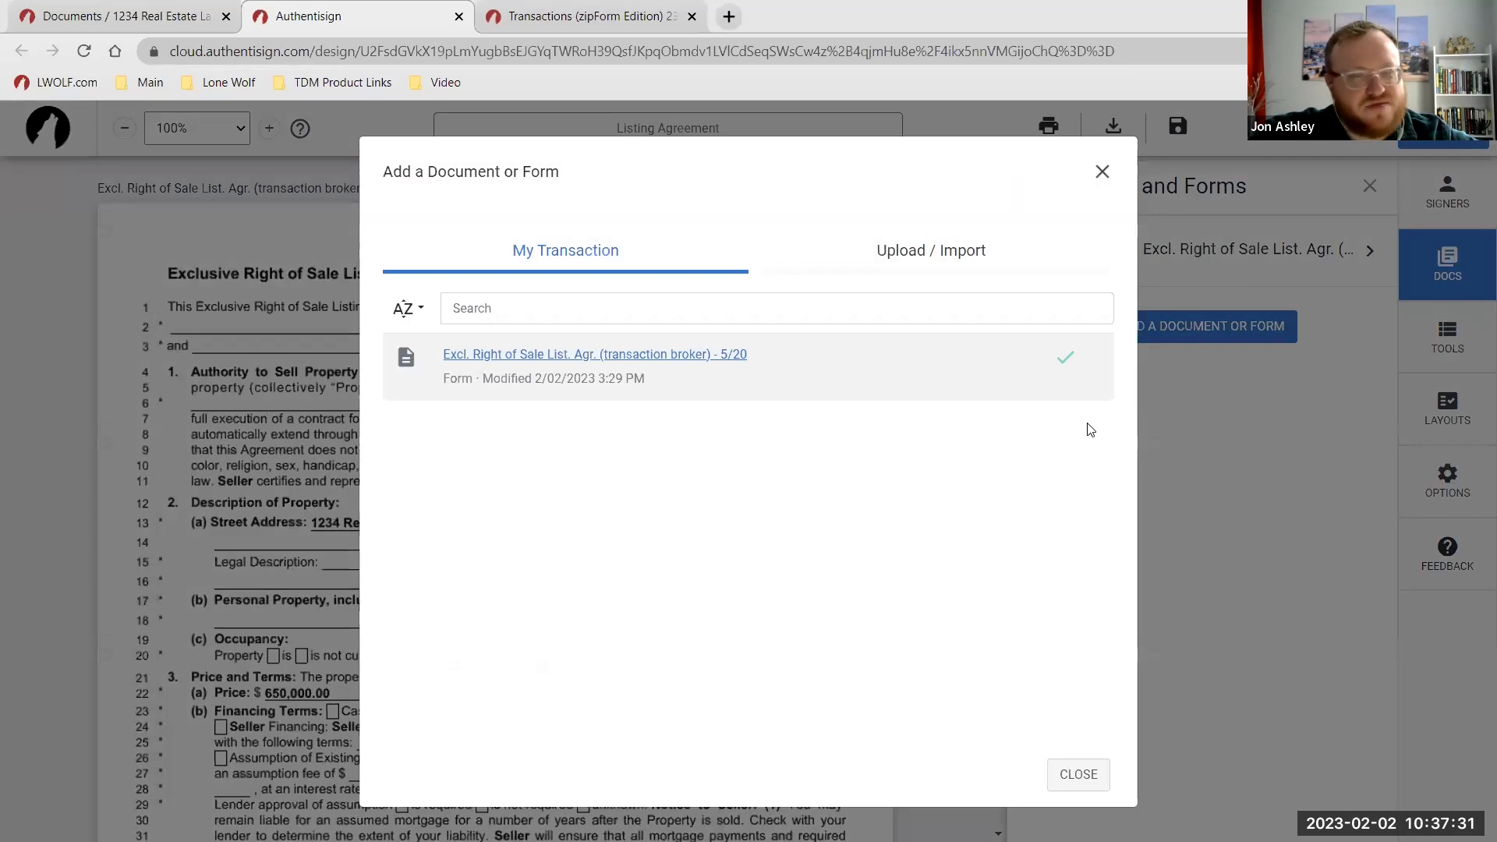
click(965, 265)
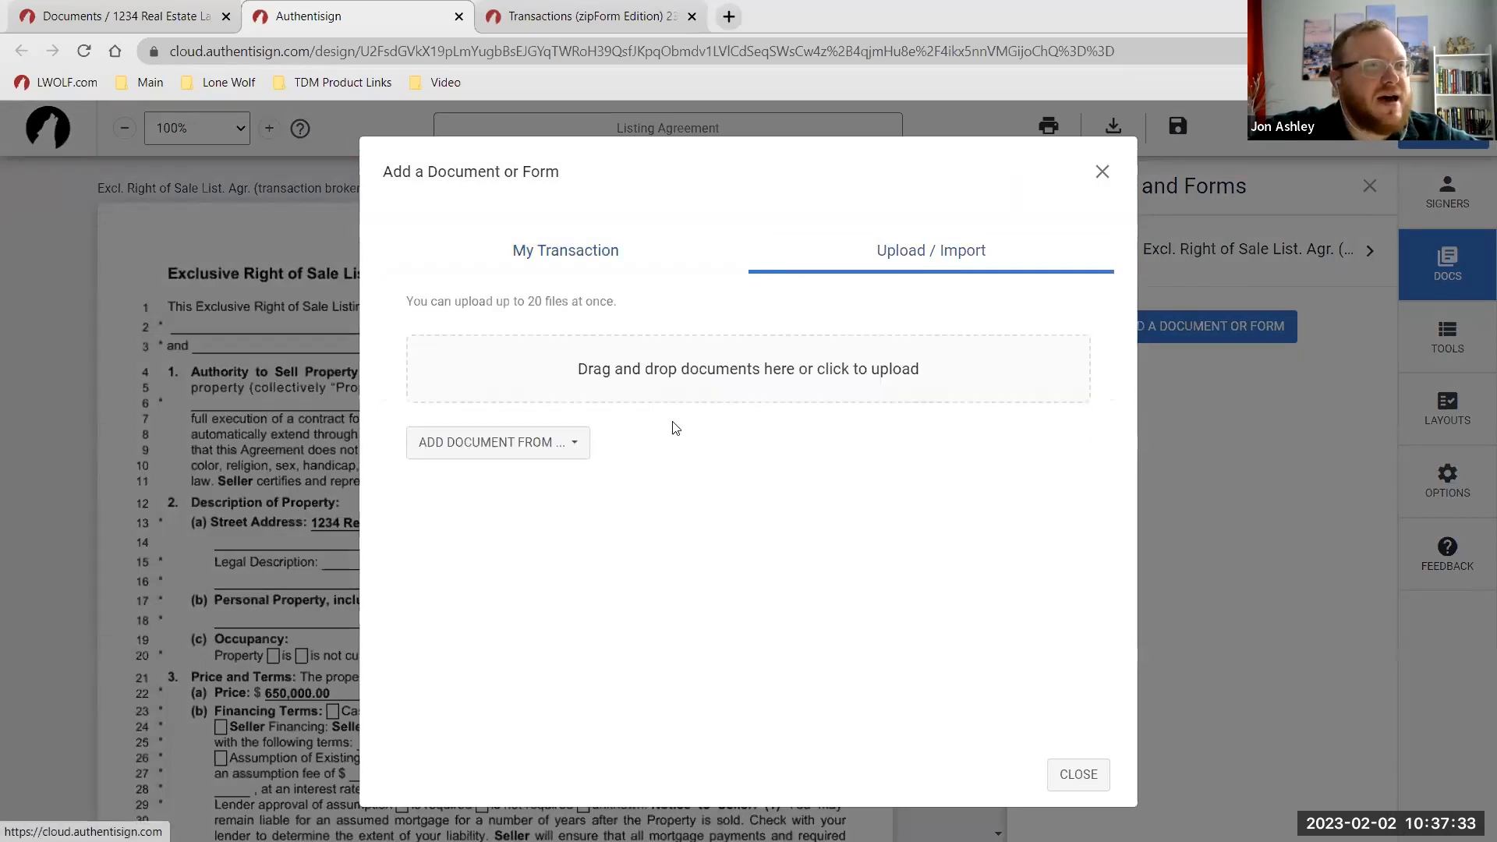
click(587, 377)
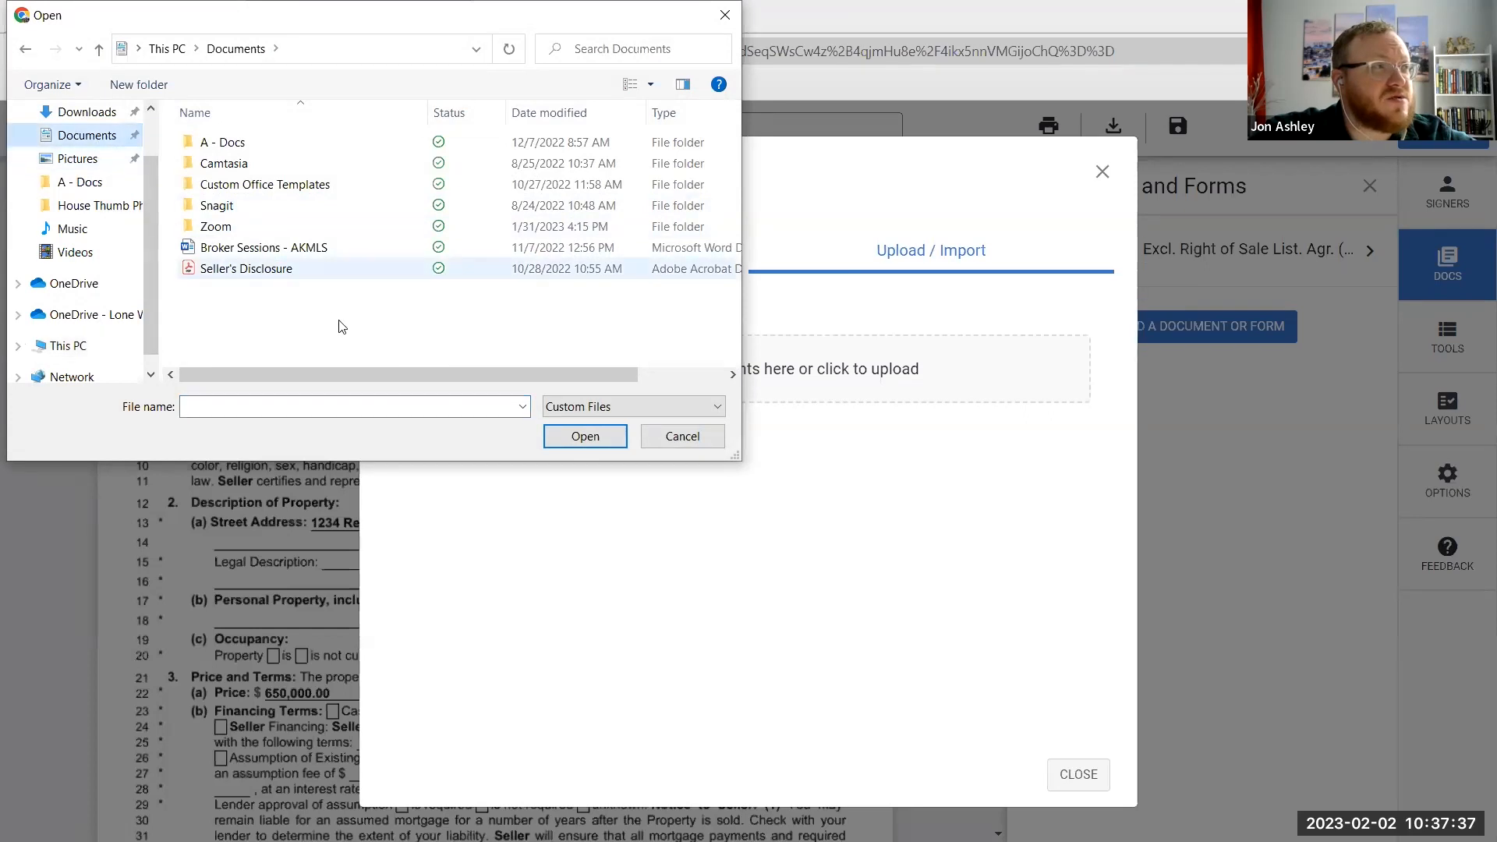
click(84, 184)
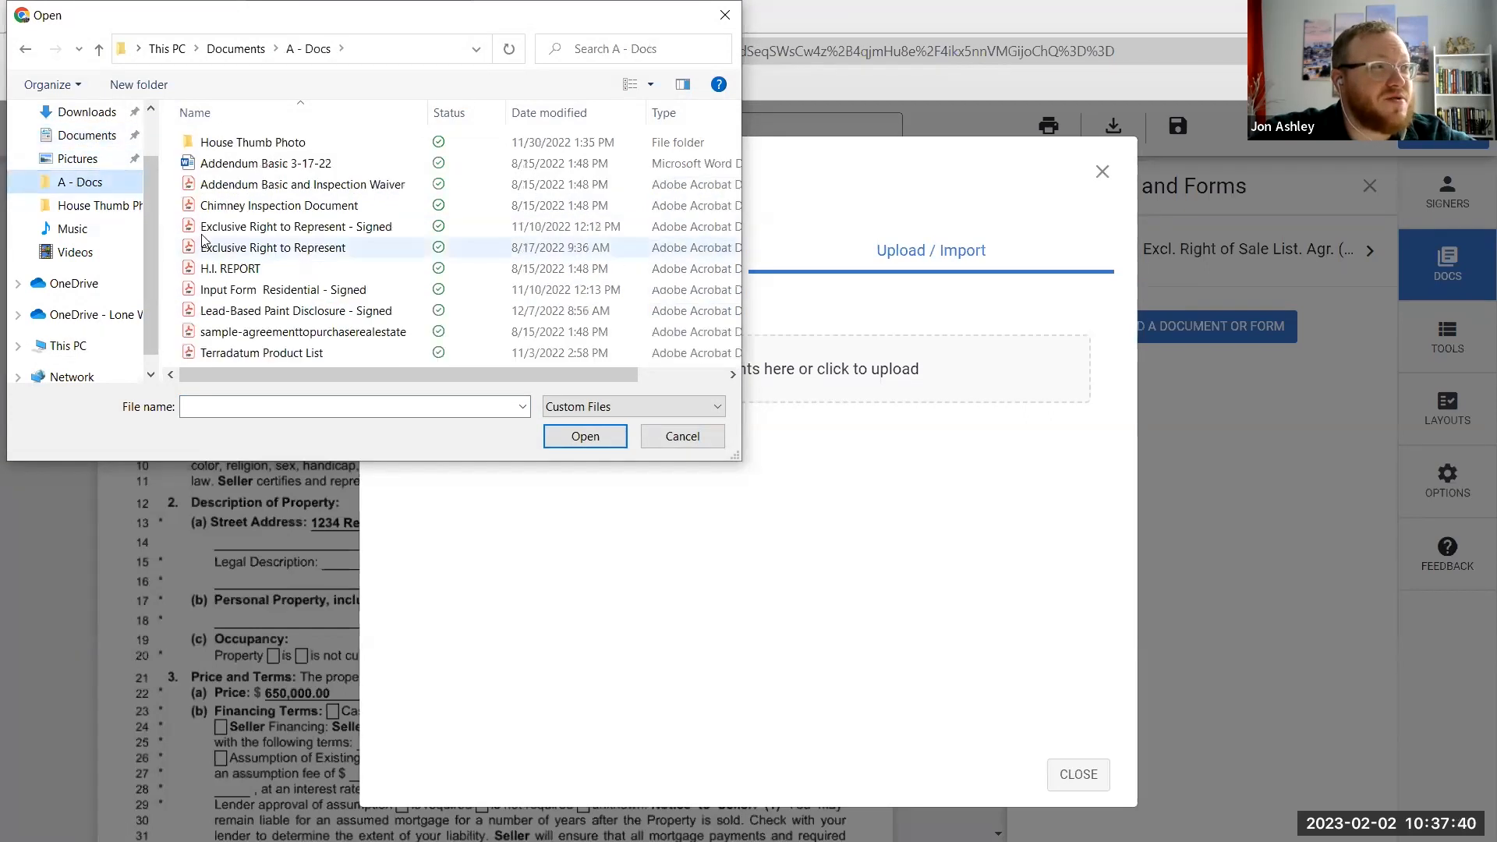
click(304, 249)
click(566, 443)
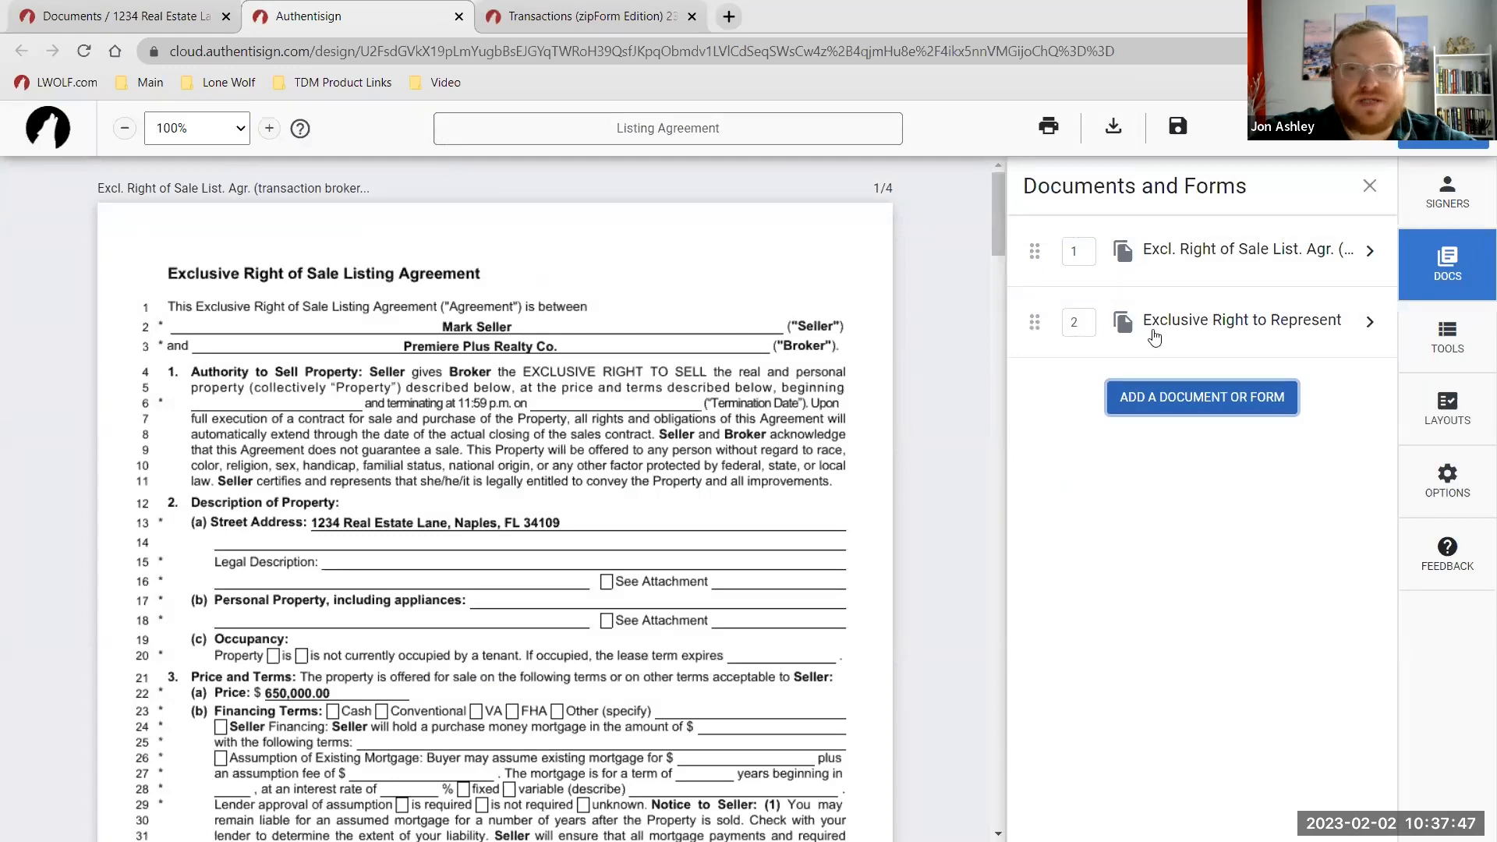
scroll(1002, 421, down, 7)
drag(1002, 425, 995, 750)
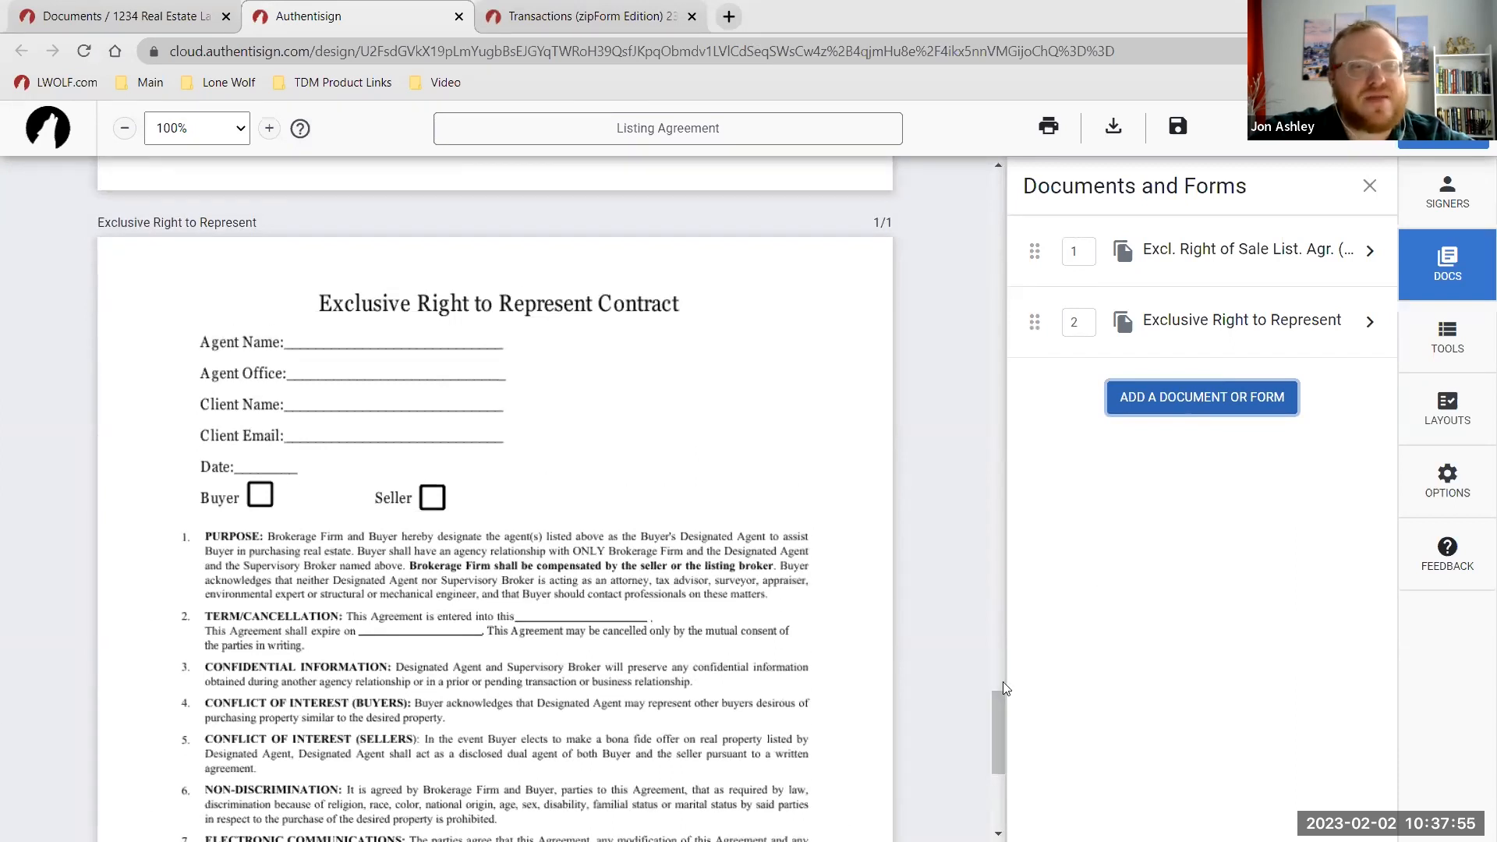
drag(1001, 686, 1010, 222)
click(1170, 251)
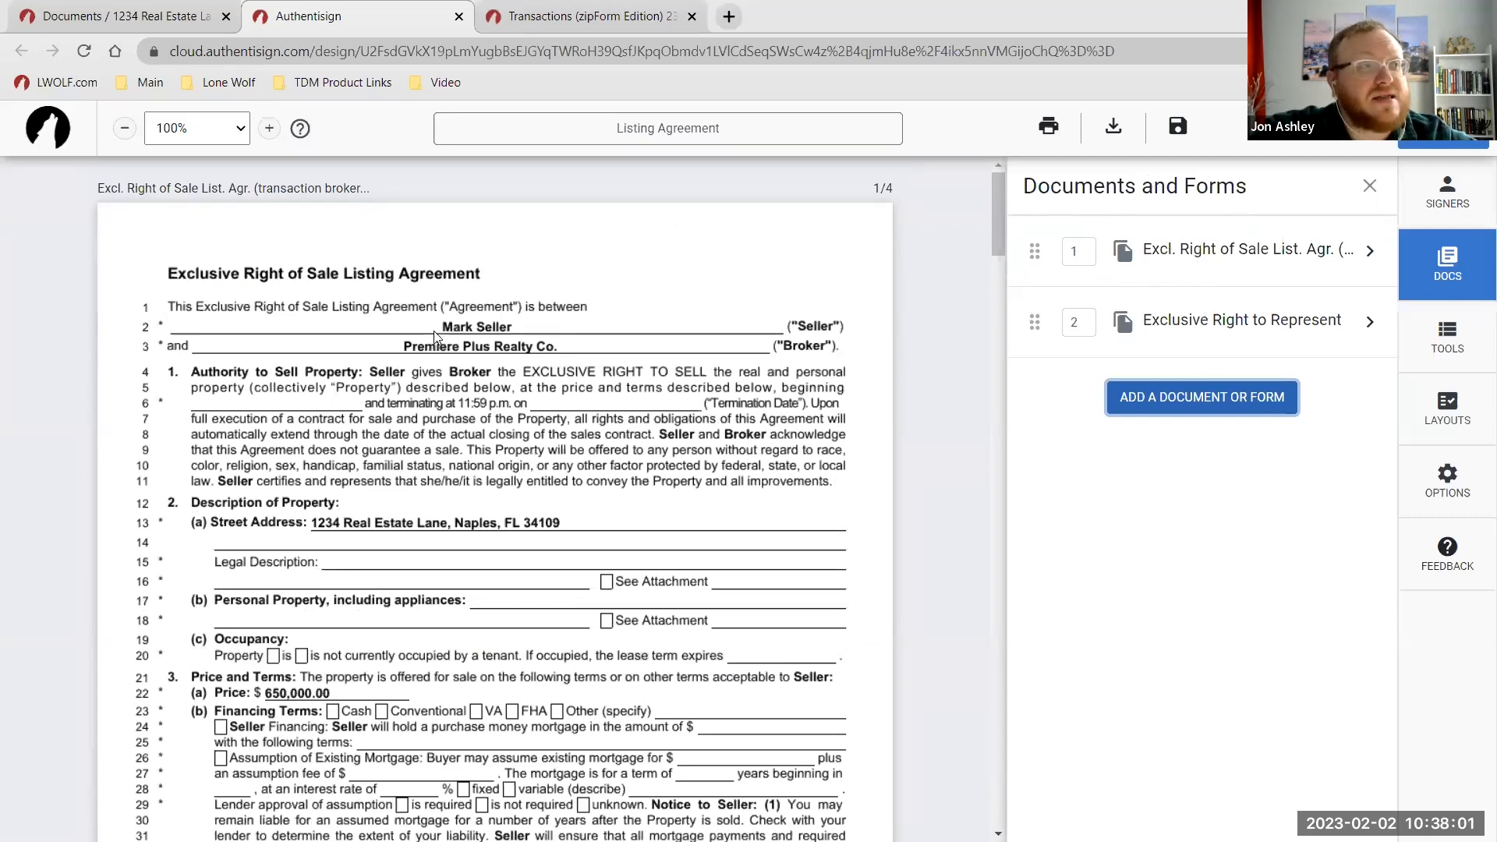
scroll(479, 414, down, 1)
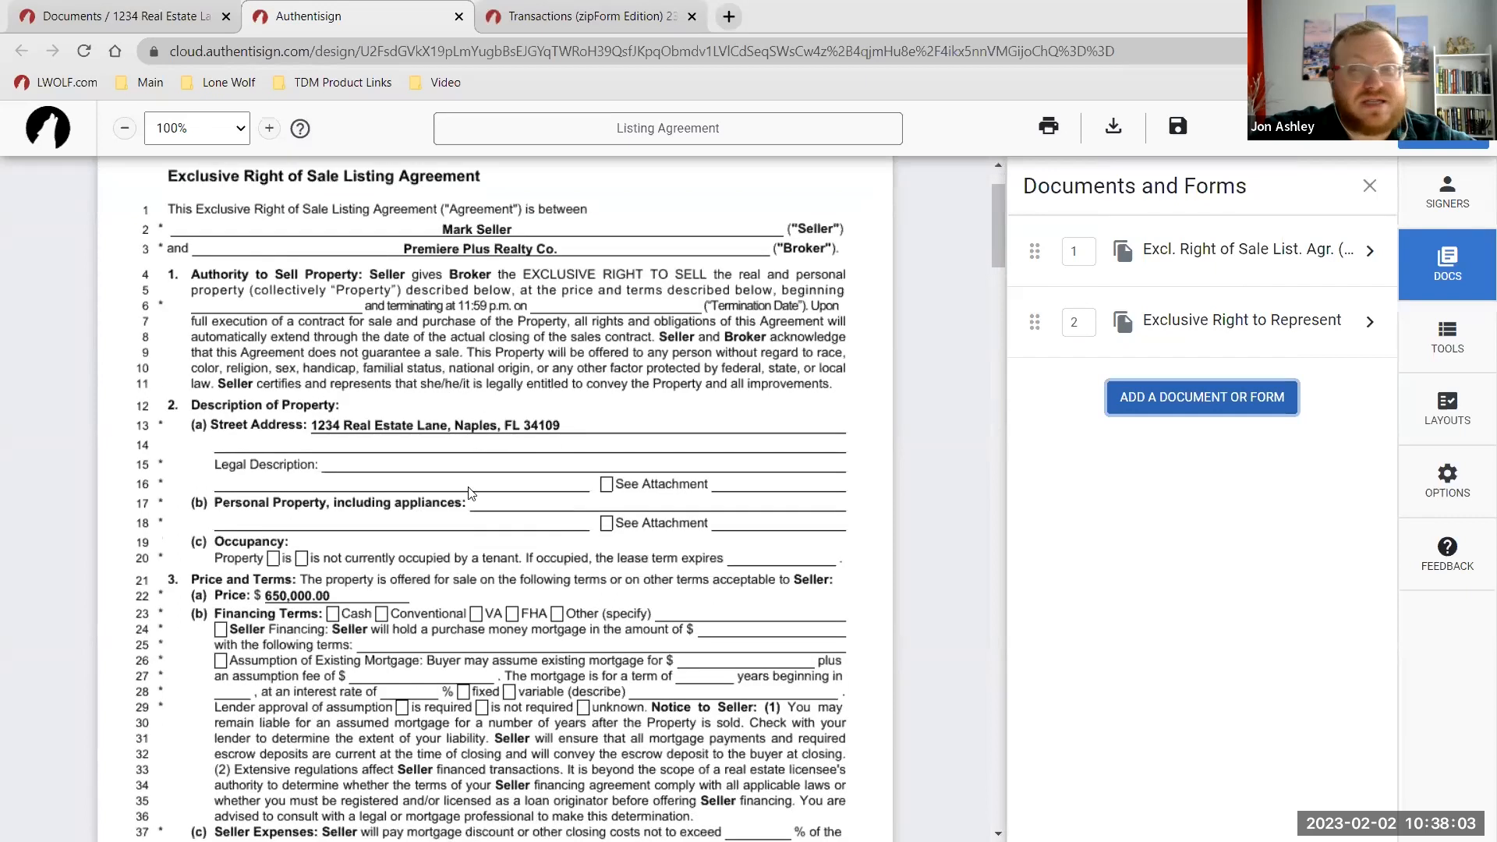
scroll(480, 503, down, 6)
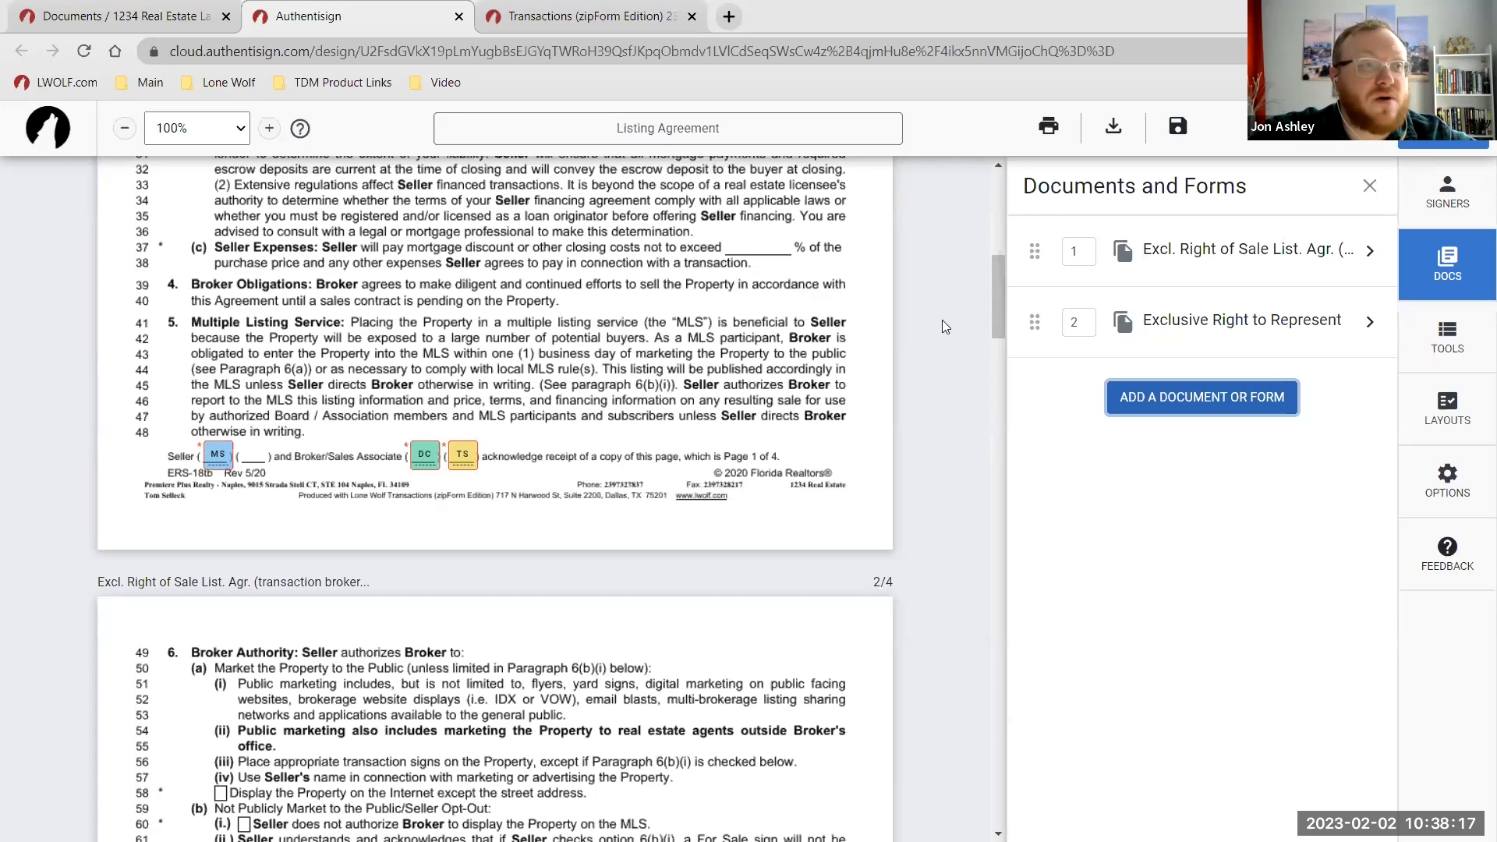
drag(998, 288, 1029, 742)
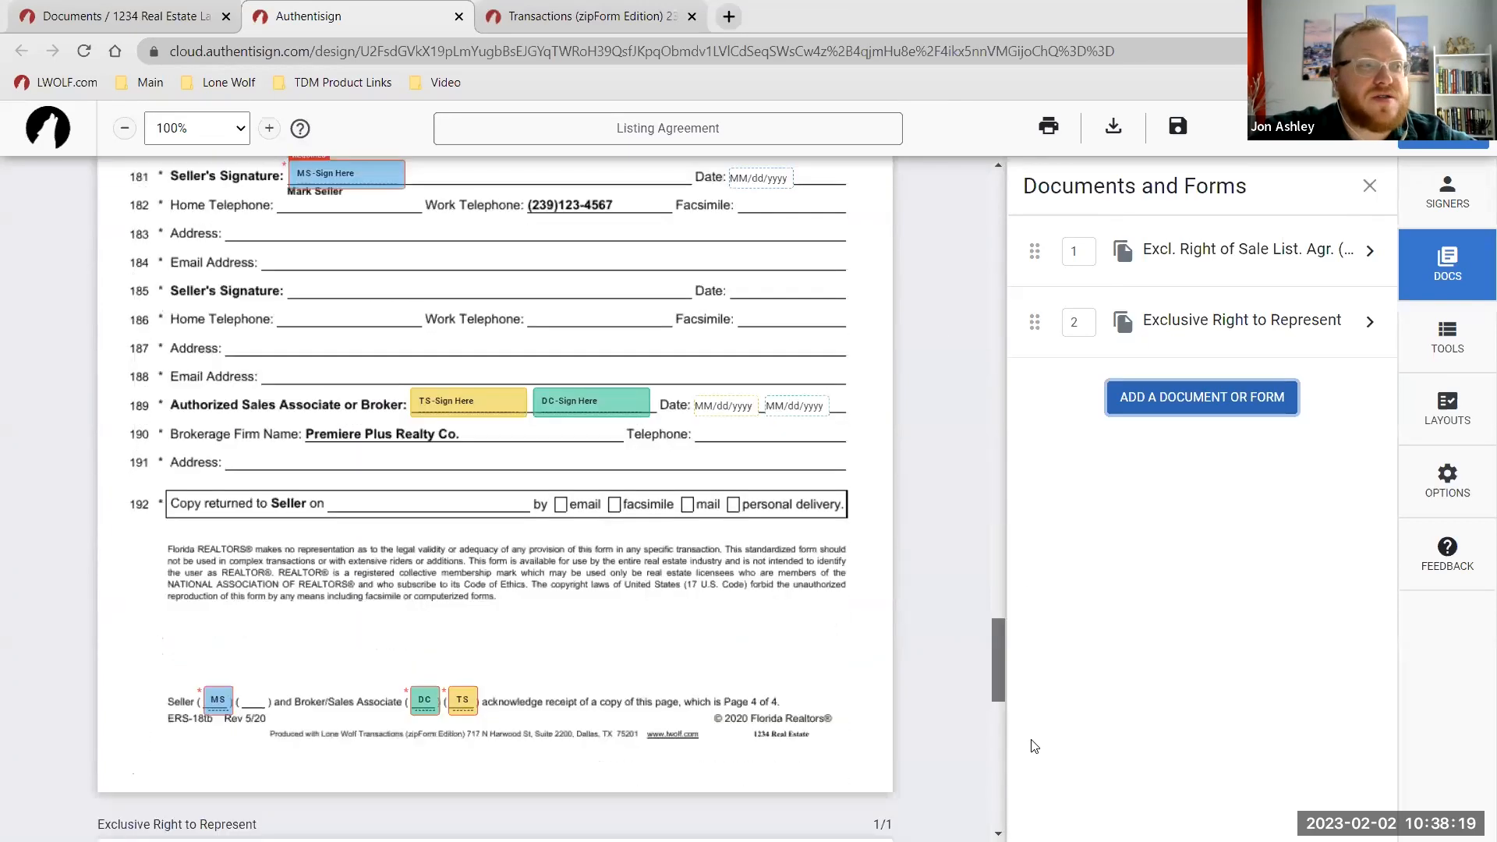
scroll(396, 315, up, 1)
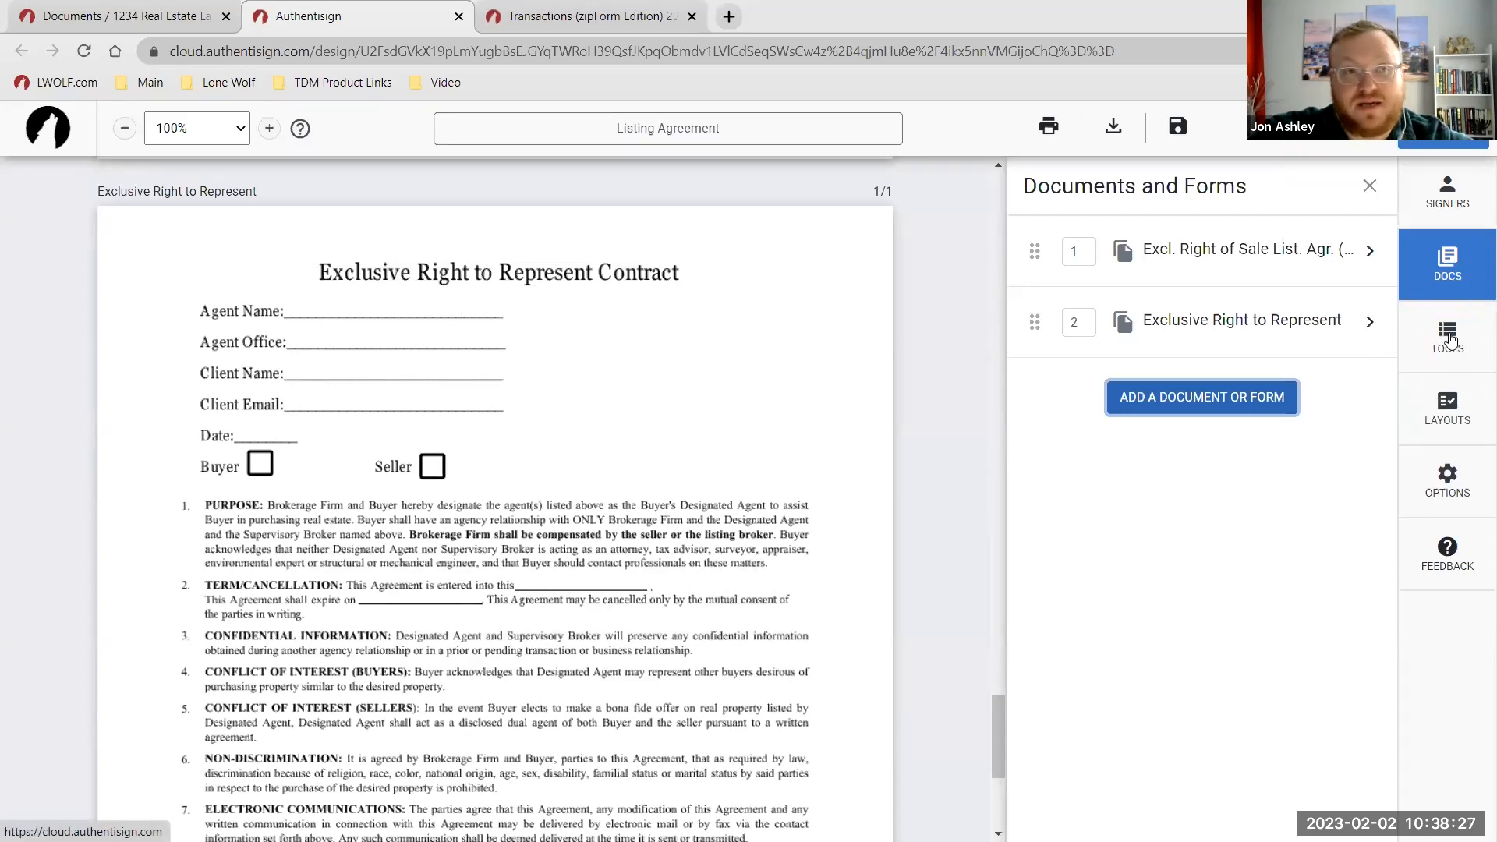
scroll(928, 402, up, 10)
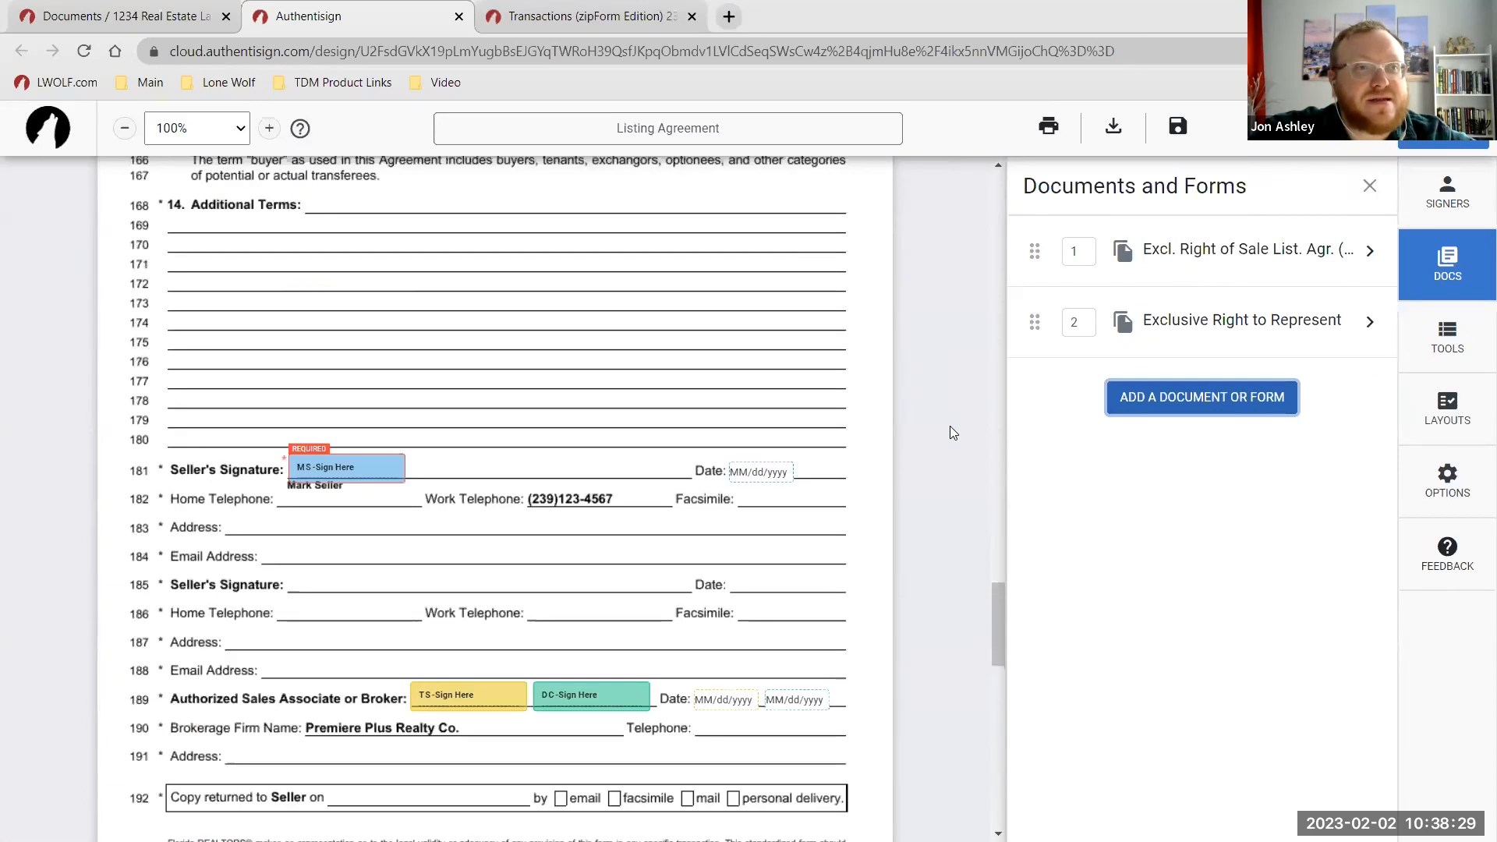
scroll(950, 426, up, 1)
click(1159, 257)
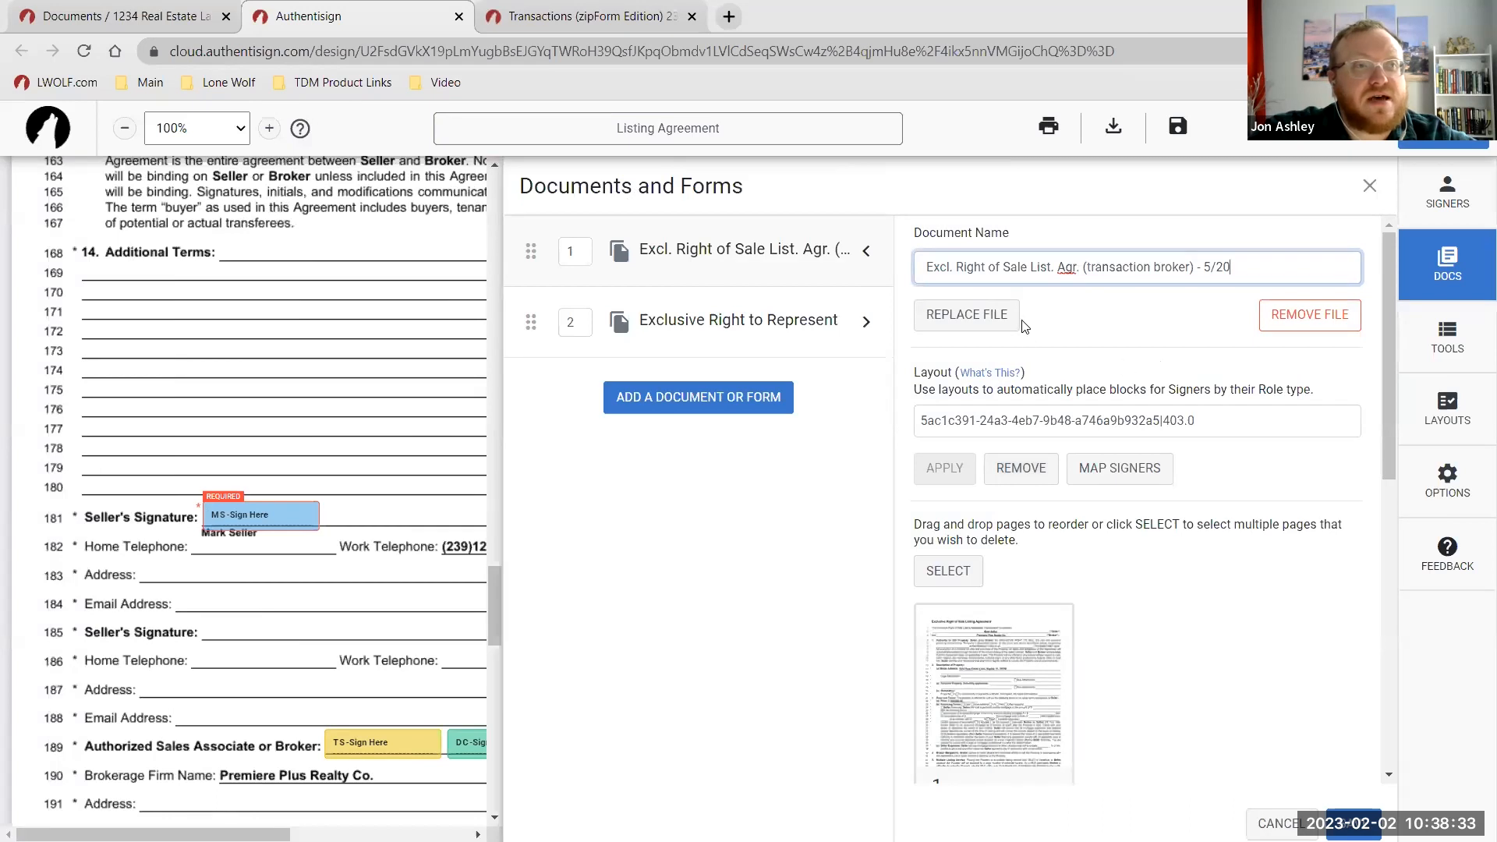
click(1287, 328)
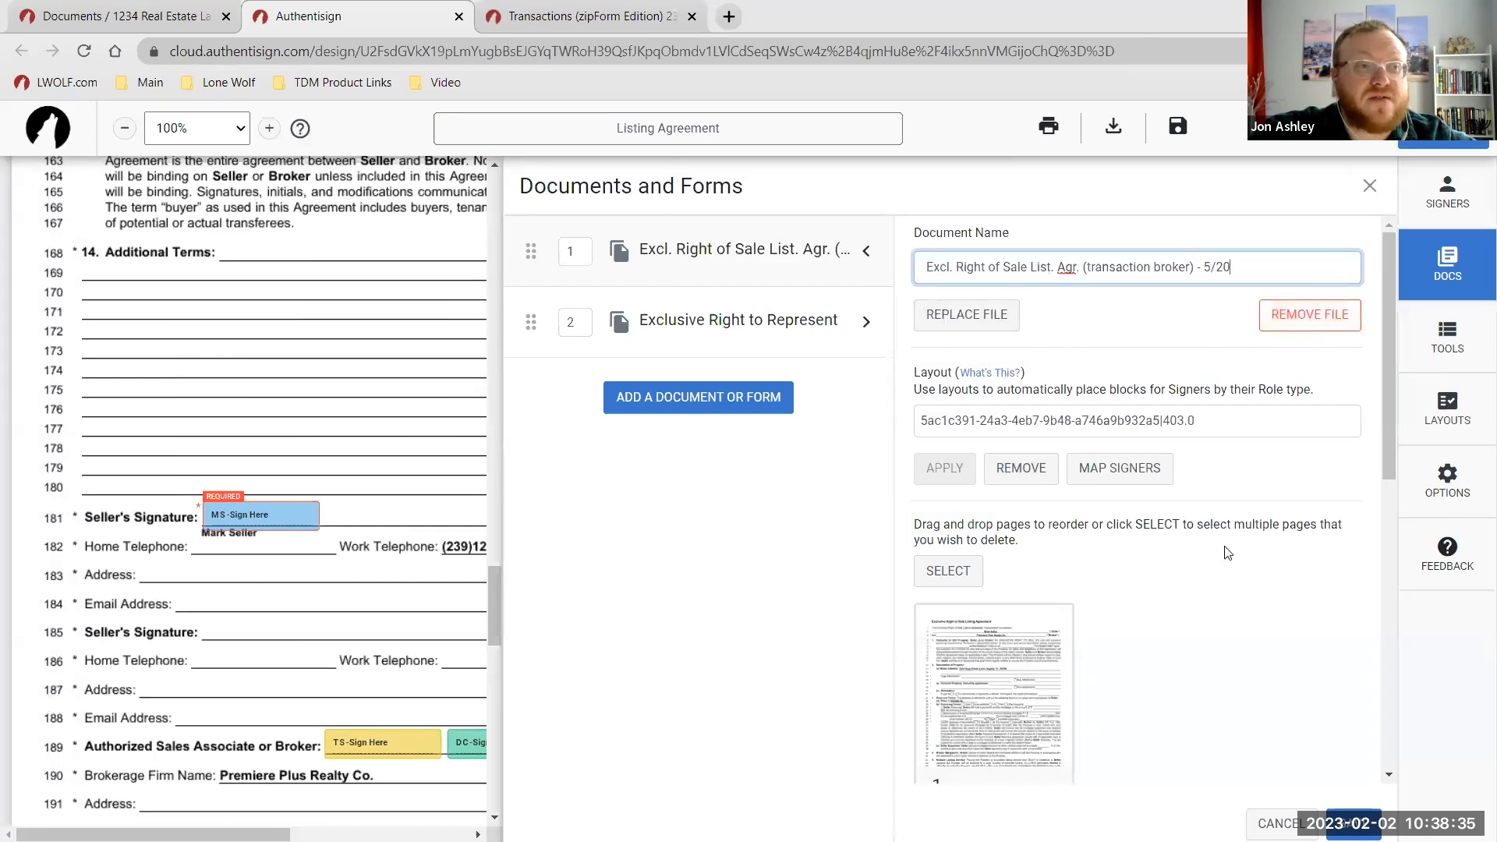
scroll(1224, 552, down, 3)
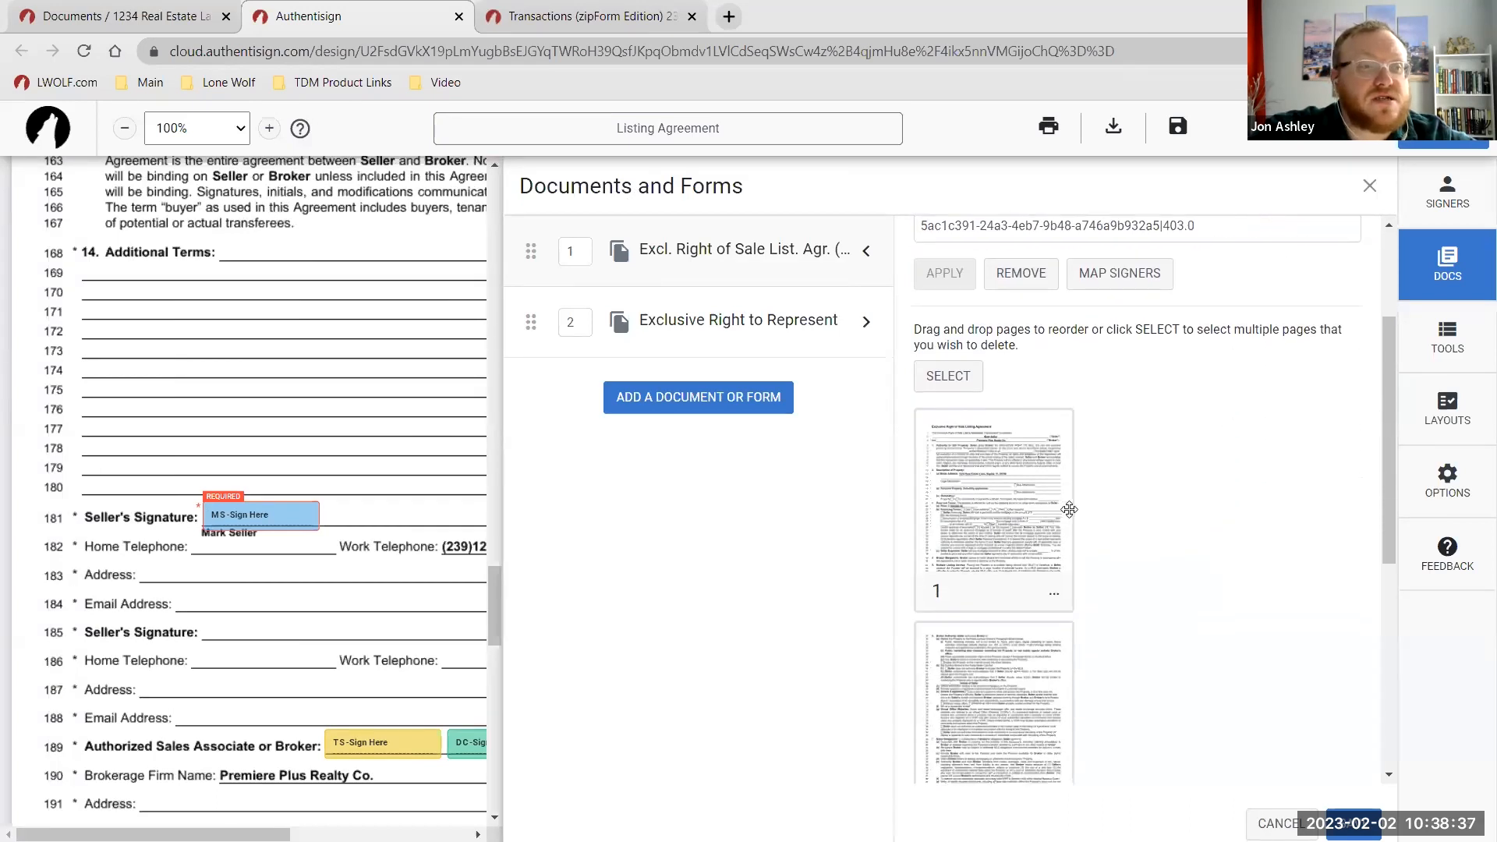
scroll(1069, 509, down, 1)
drag(1009, 621, 1049, 390)
drag(1060, 619, 1126, 434)
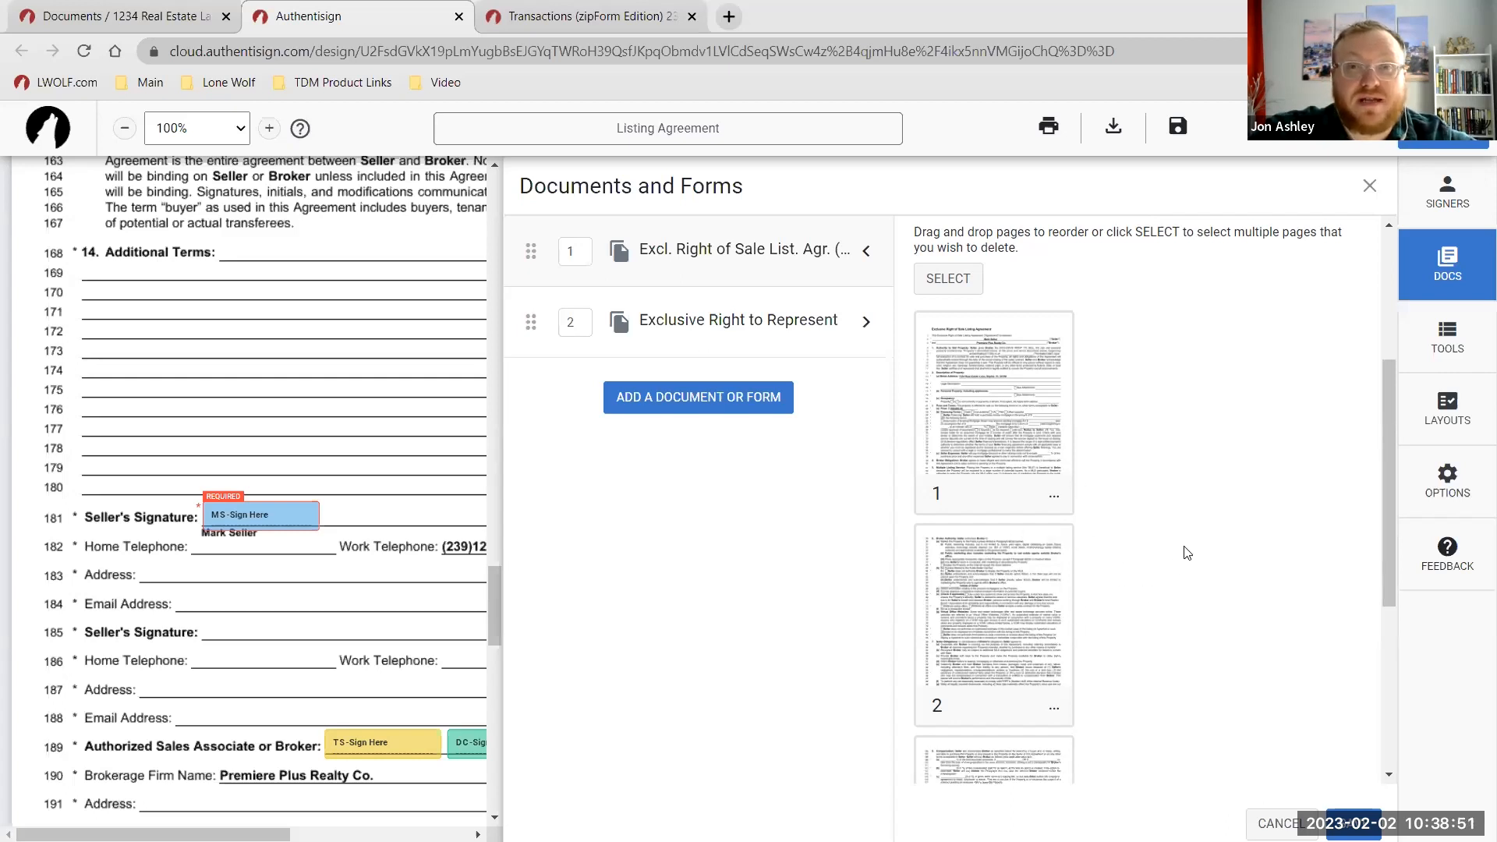
click(948, 287)
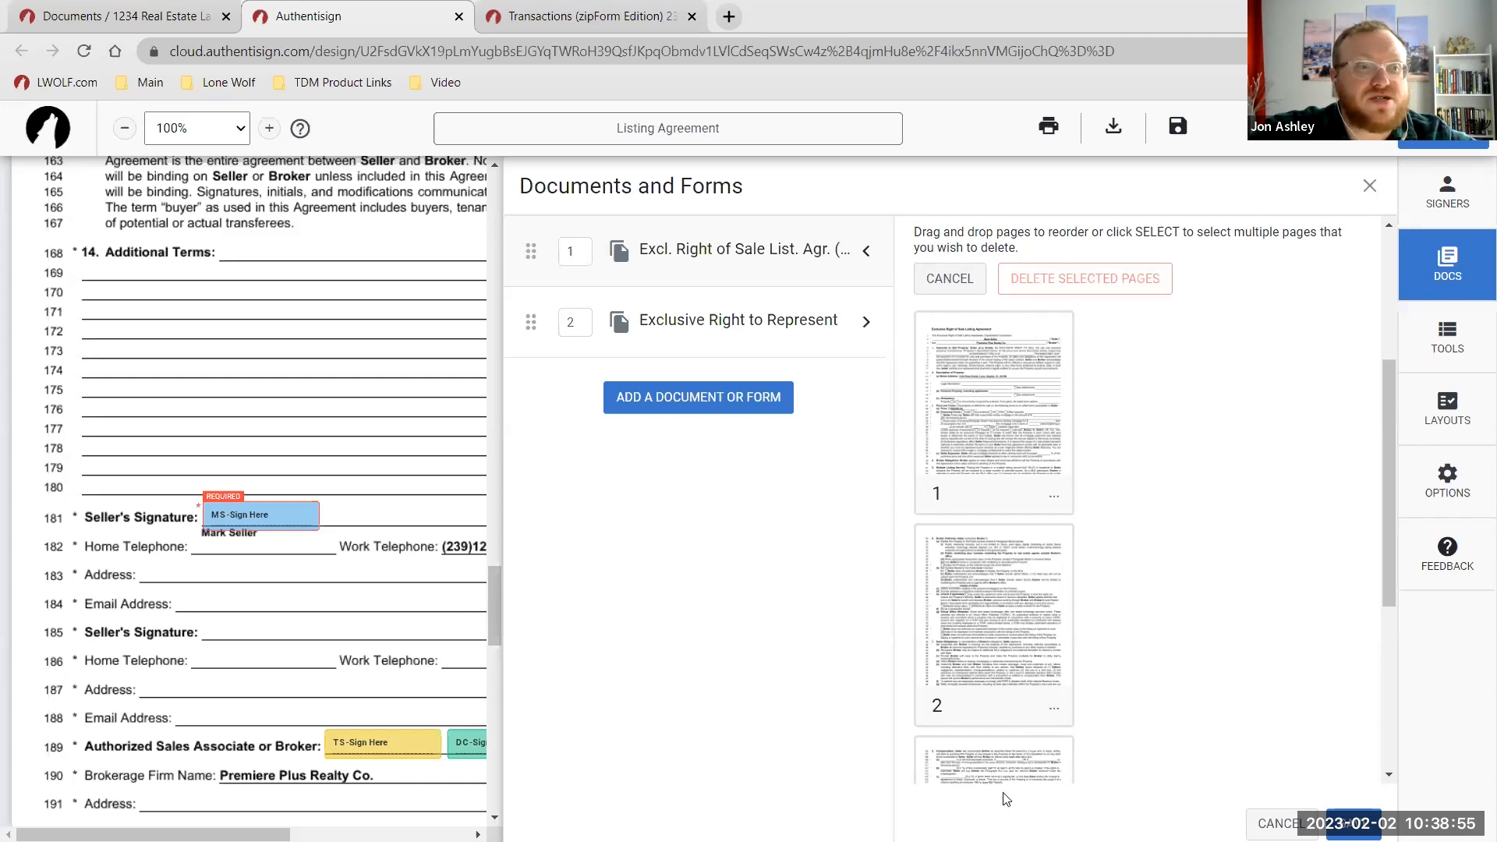
click(981, 279)
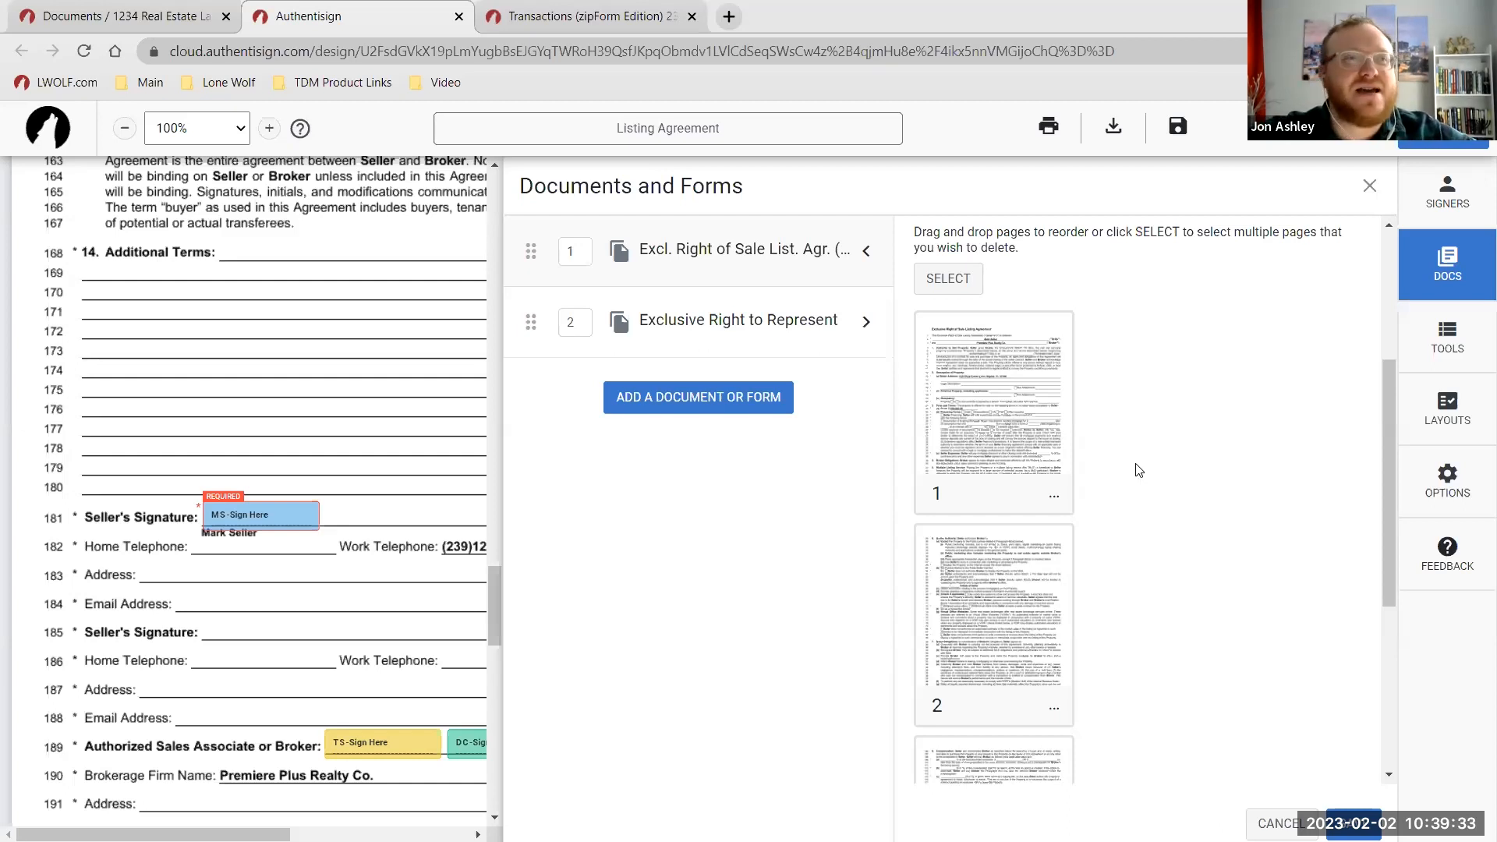
click(956, 281)
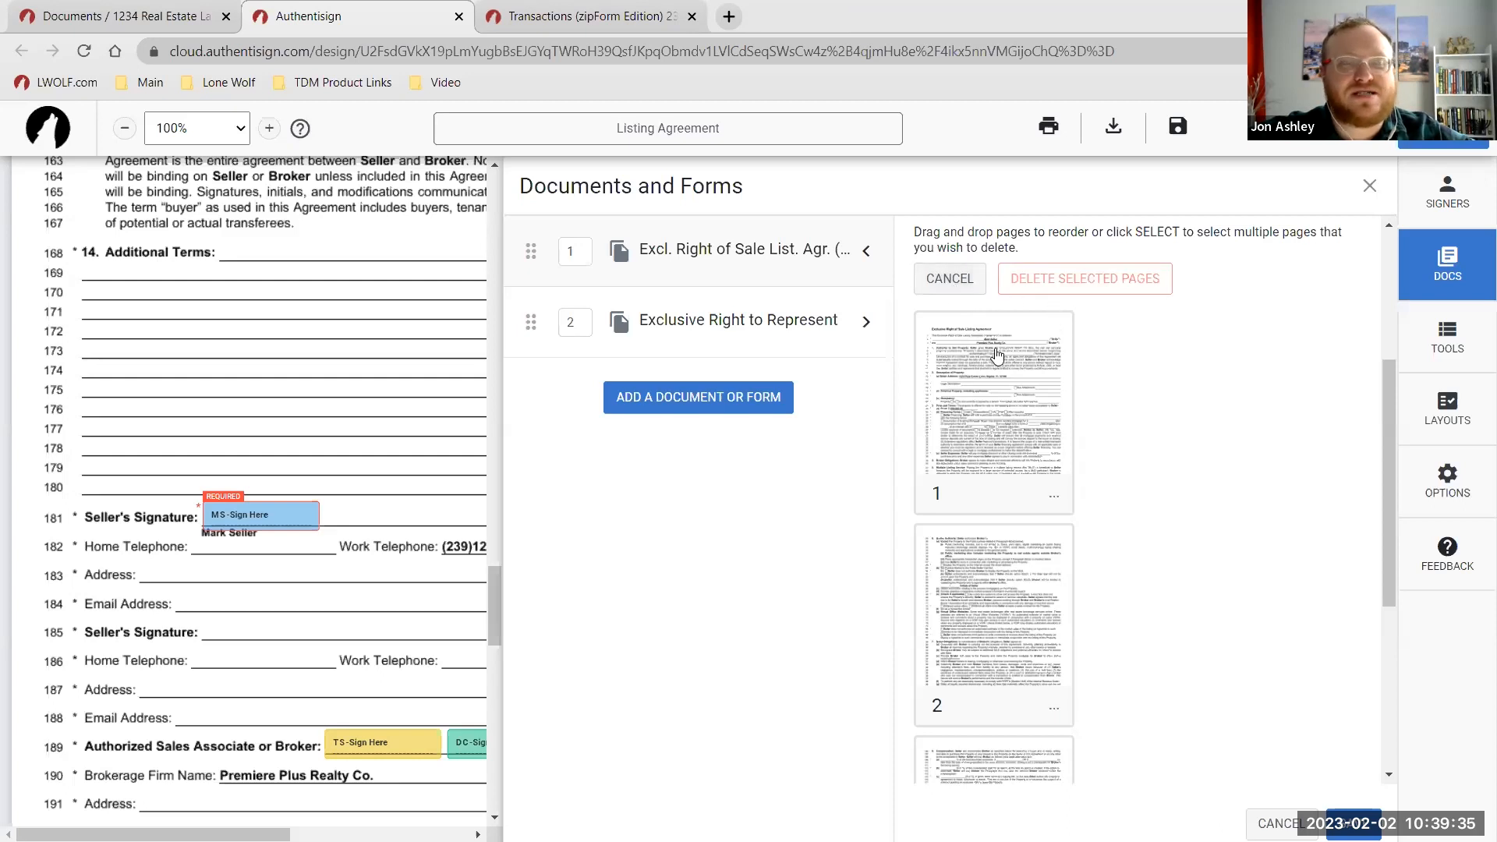
click(965, 288)
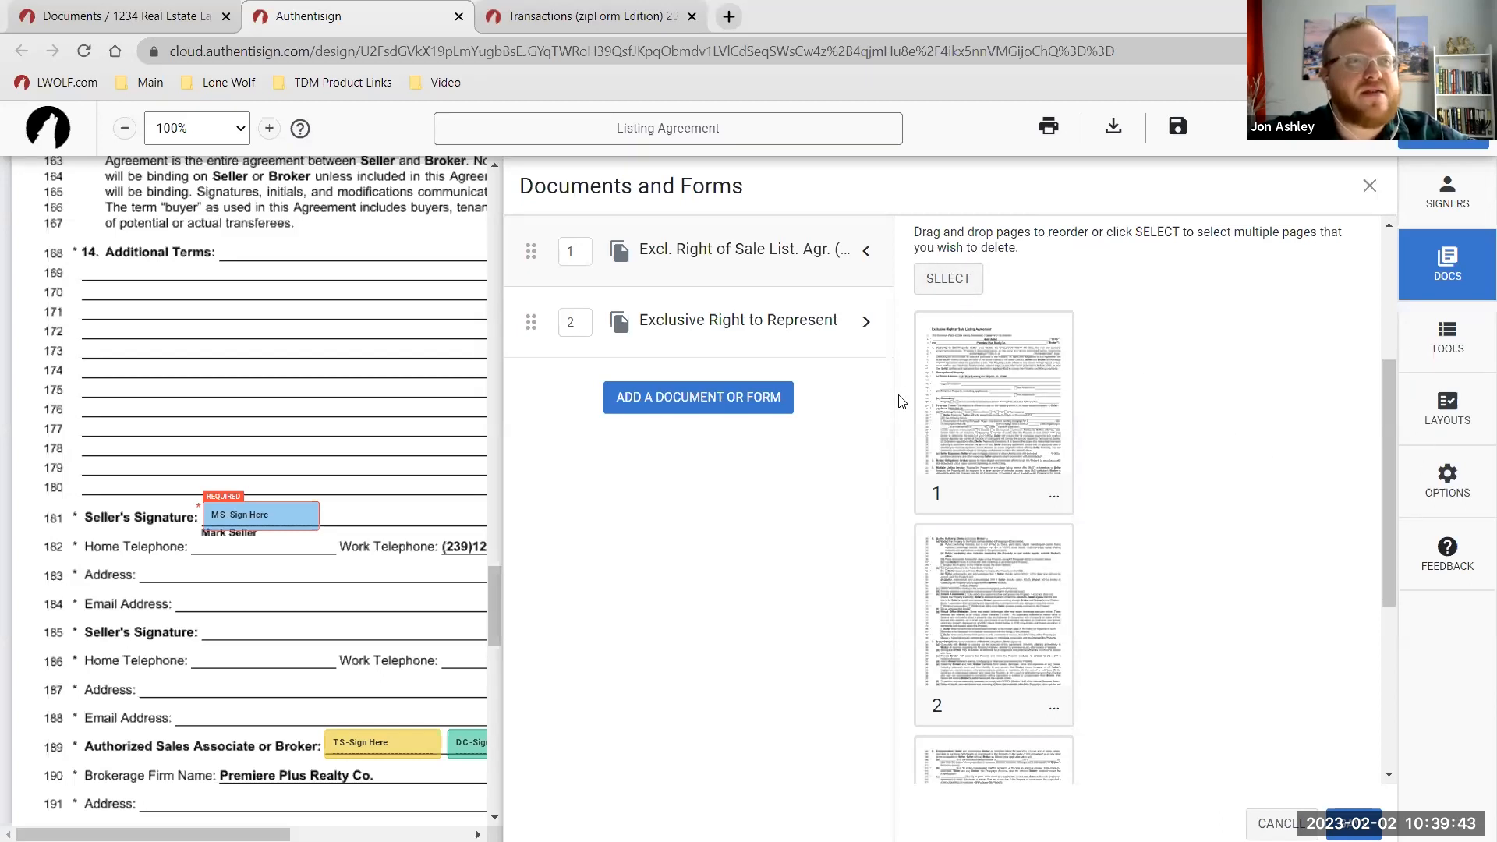
click(754, 259)
scroll(845, 464, up, 5)
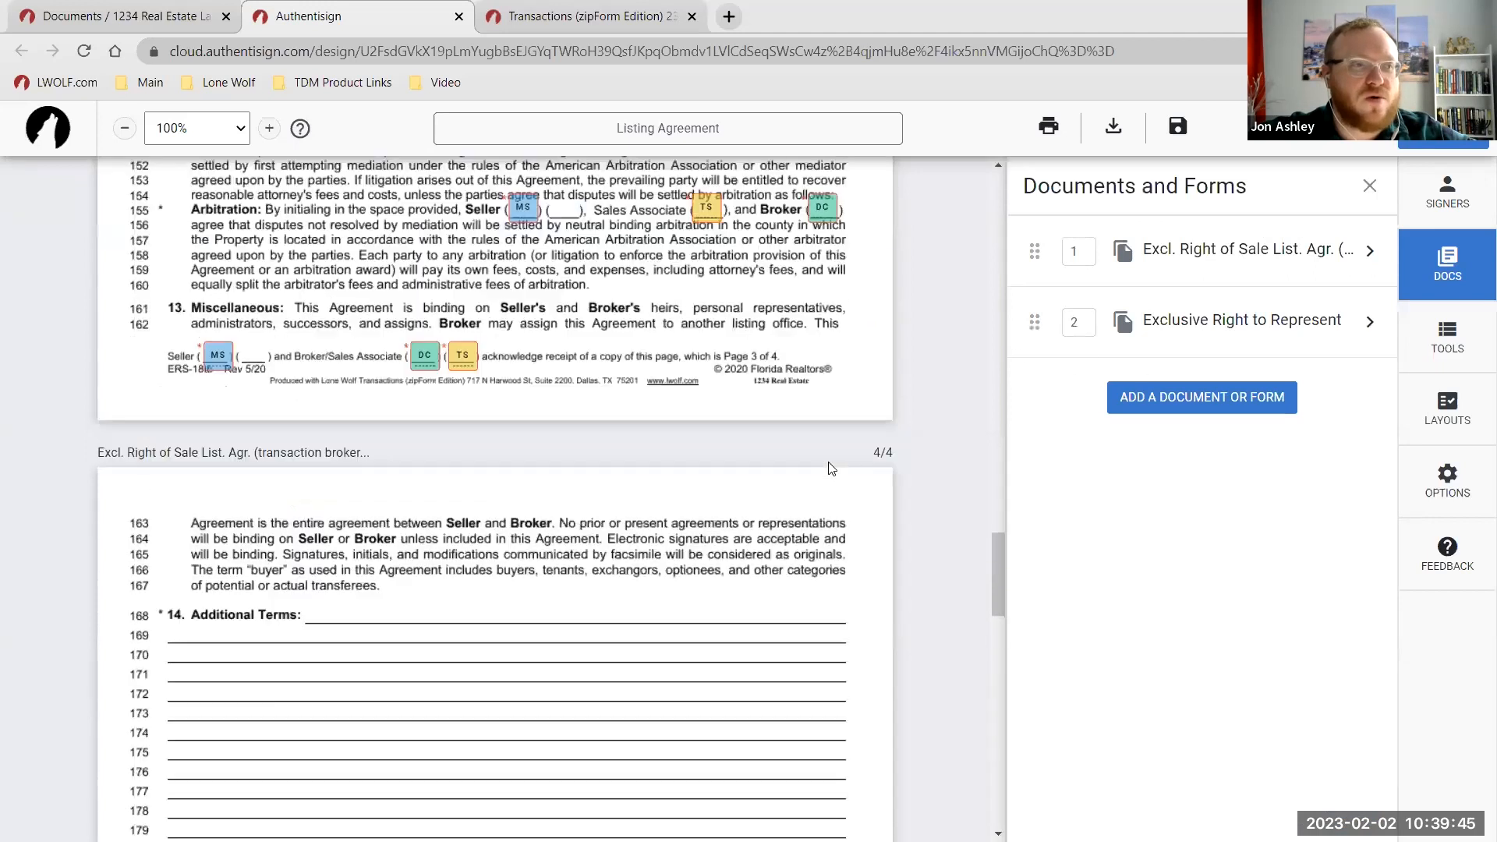
Open the signing tools and scroll to the blank Exclusive Right to Represent Contract page.
click(1452, 343)
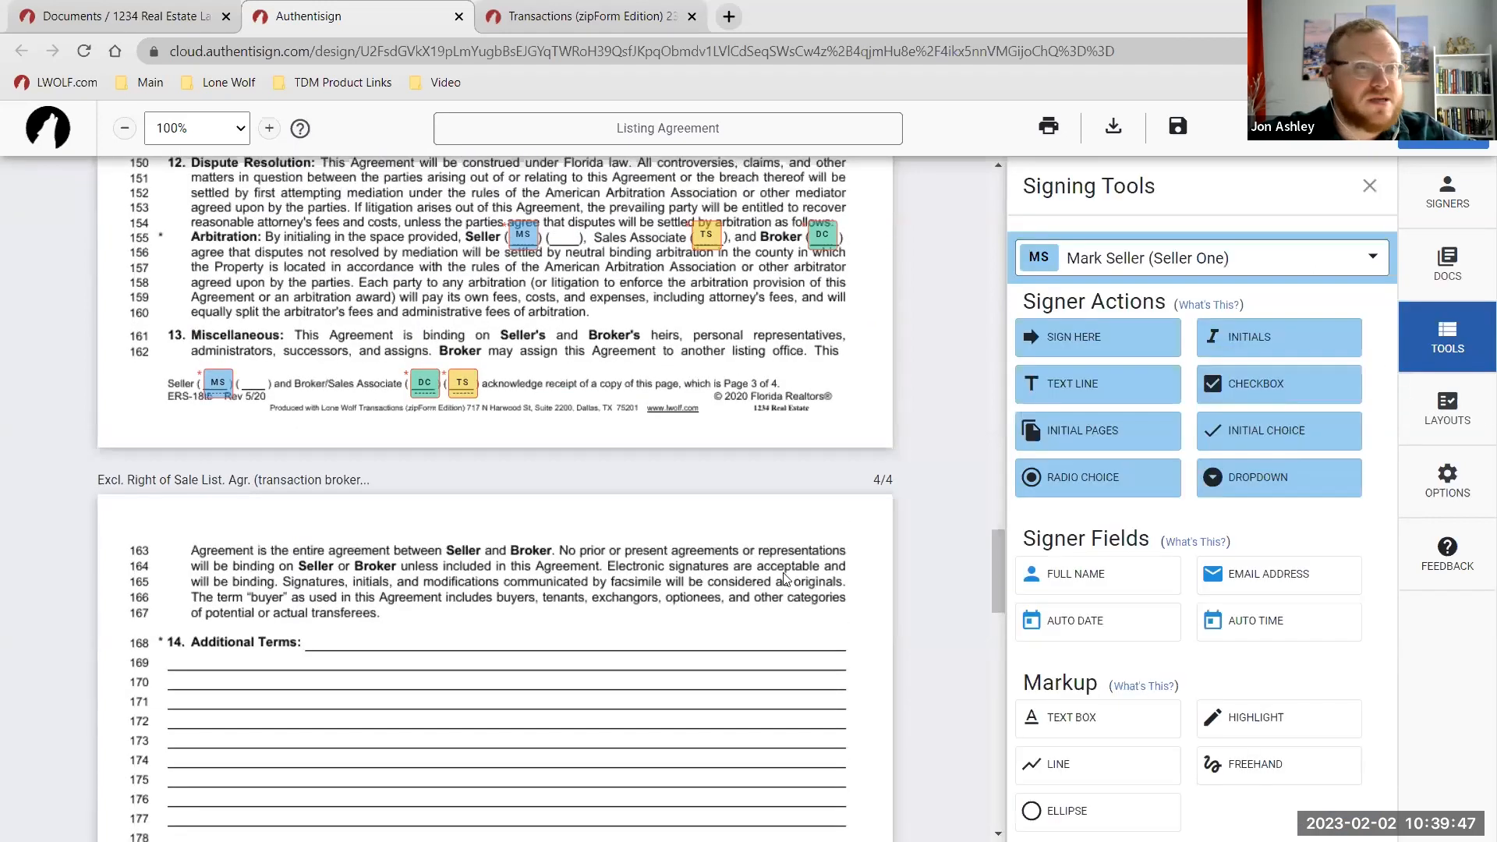
scroll(543, 498, up, 4)
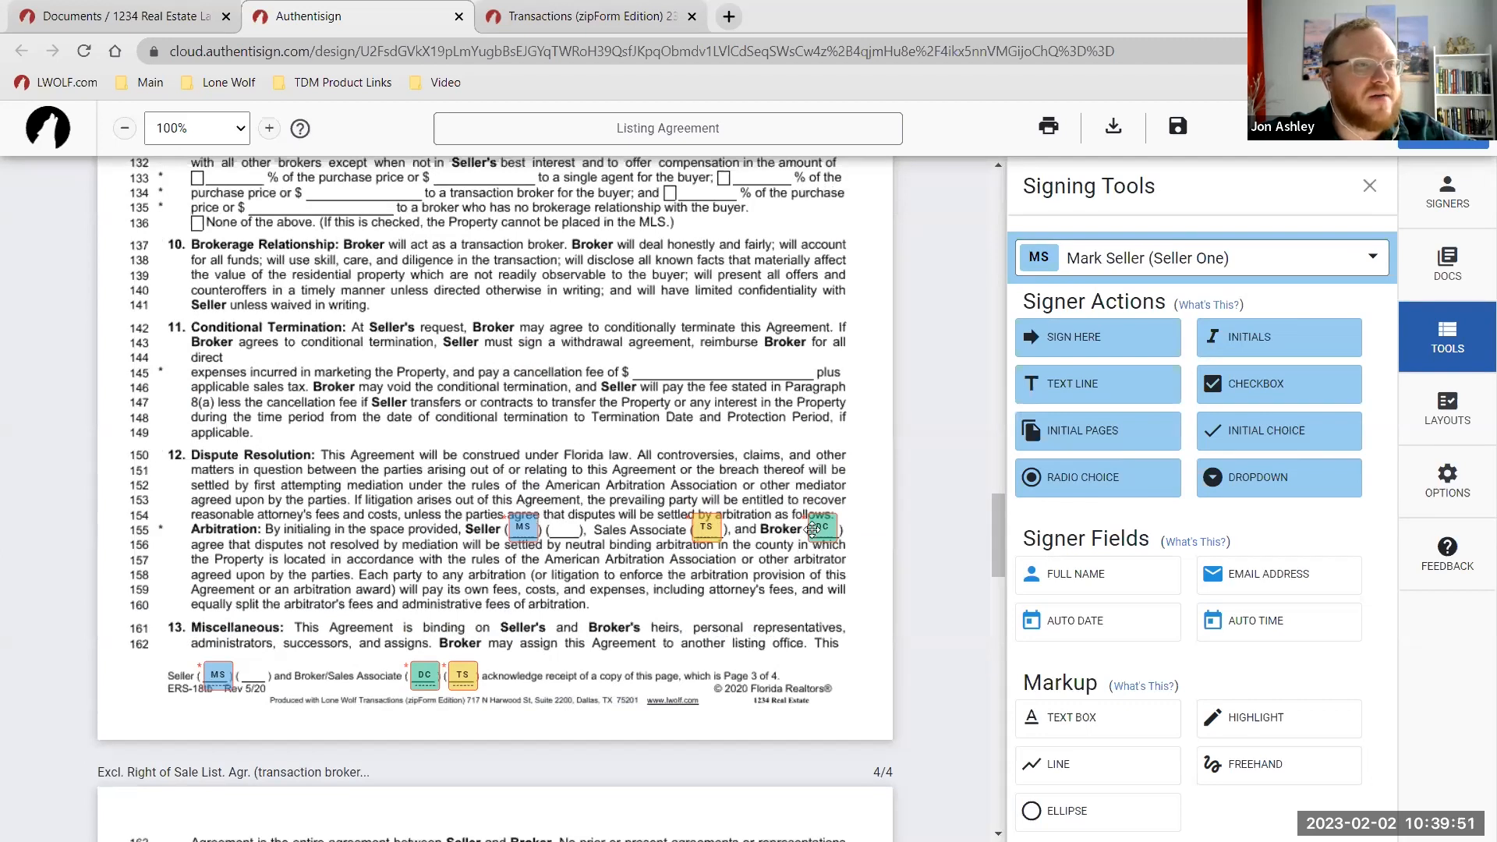
scroll(811, 529, down, 11)
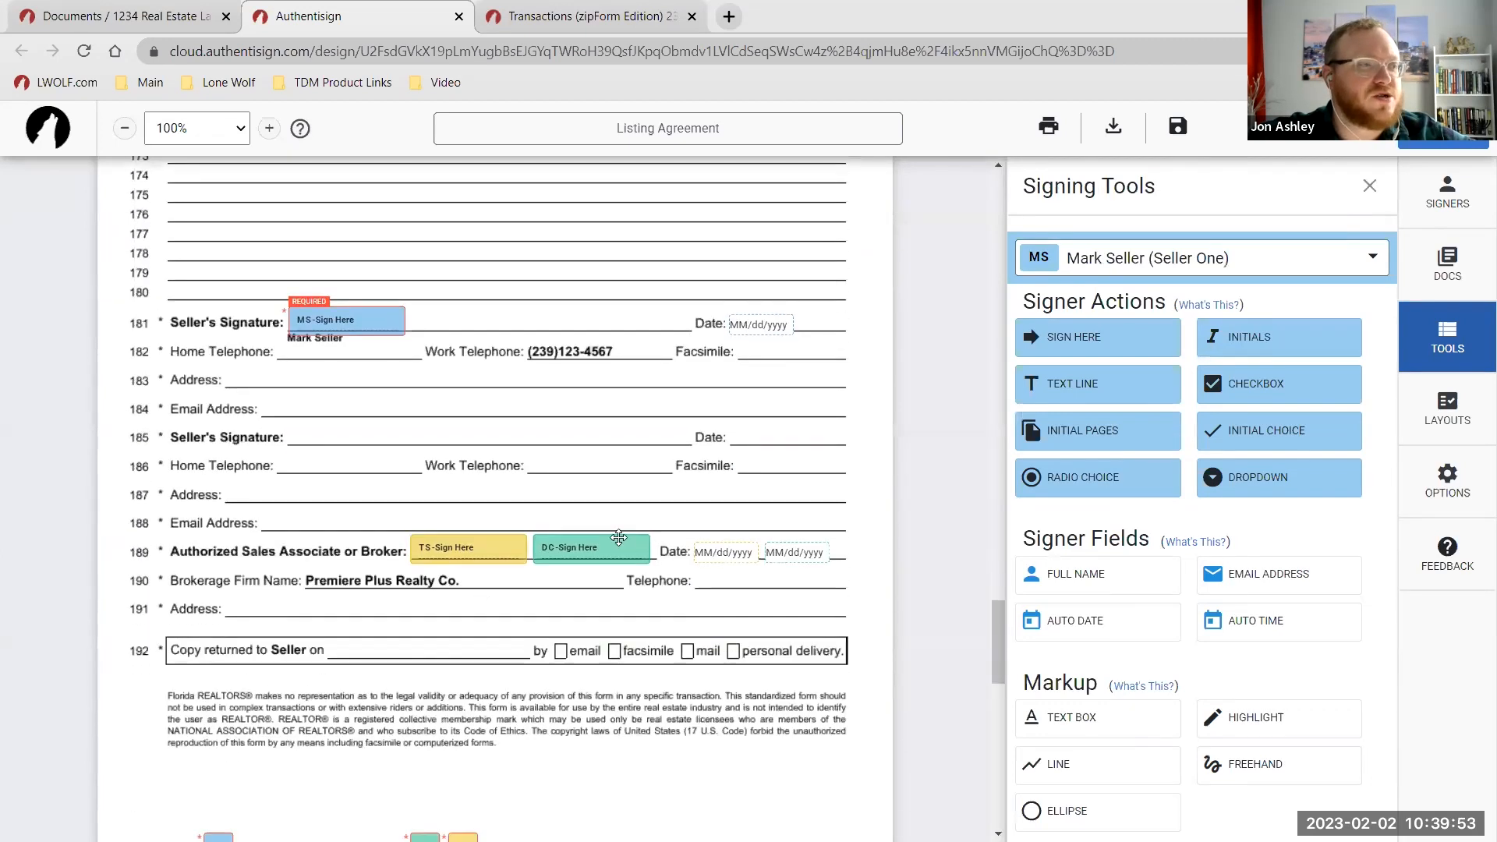
scroll(702, 381, up, 4)
scroll(749, 447, down, 4)
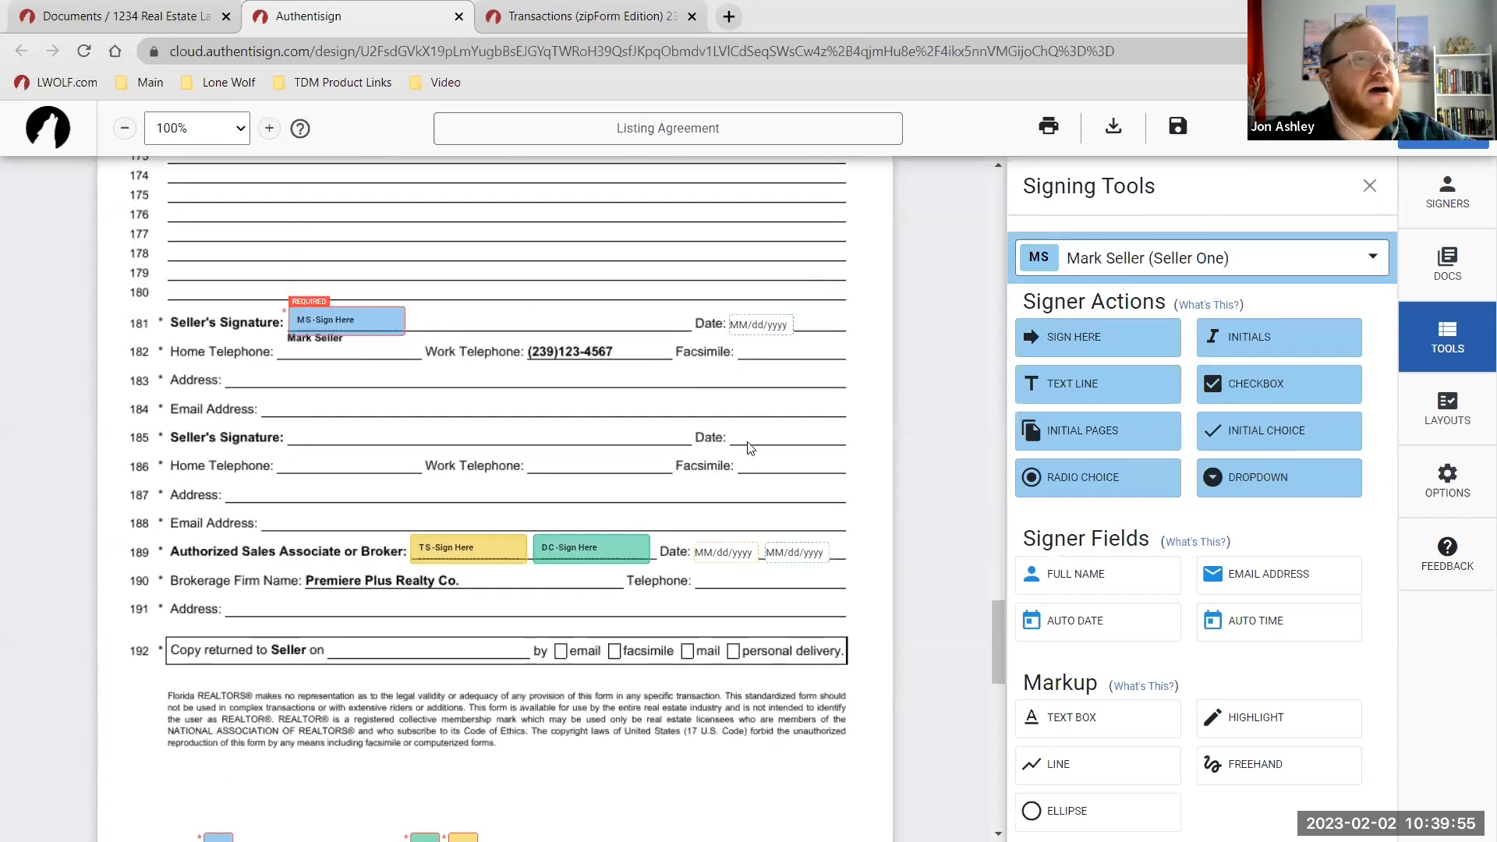
scroll(764, 446, down, 6)
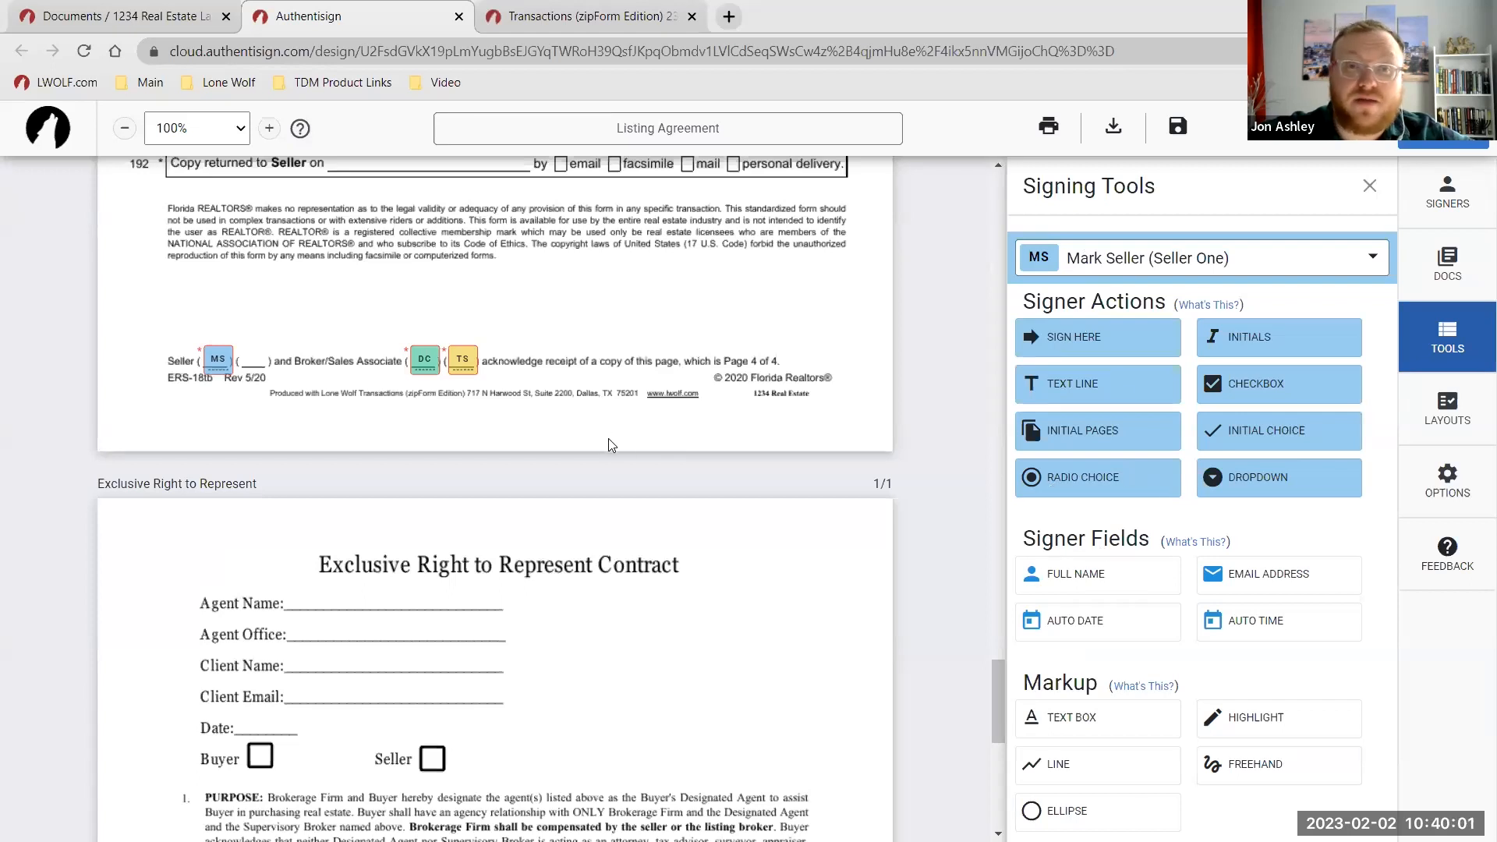
scroll(602, 460, down, 4)
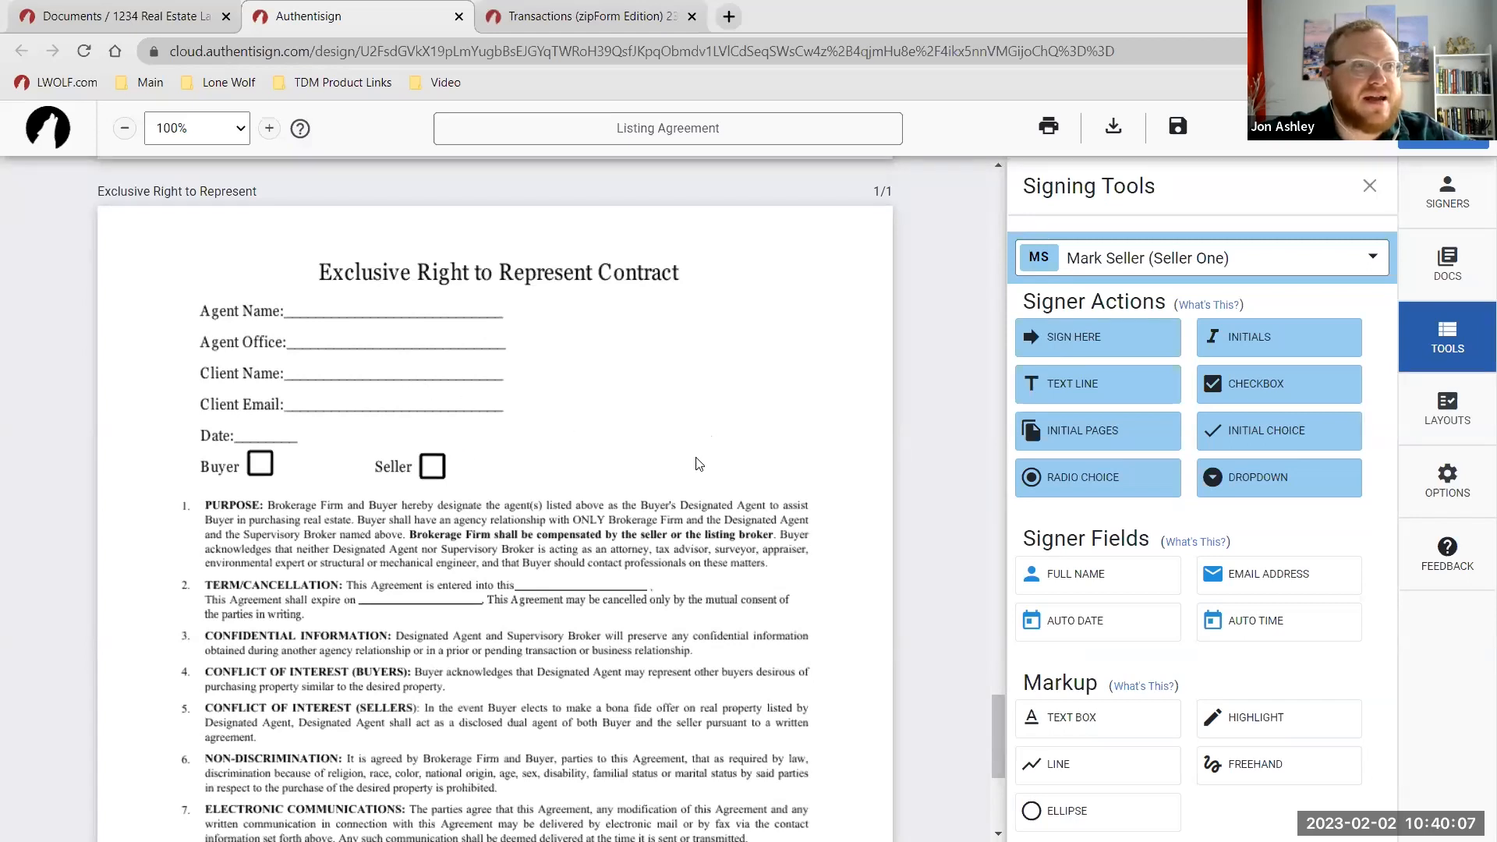
Place the seller's full name, e-mail and auto date fields on the Client Name, Client Email and Date lines.
key(ctrl)
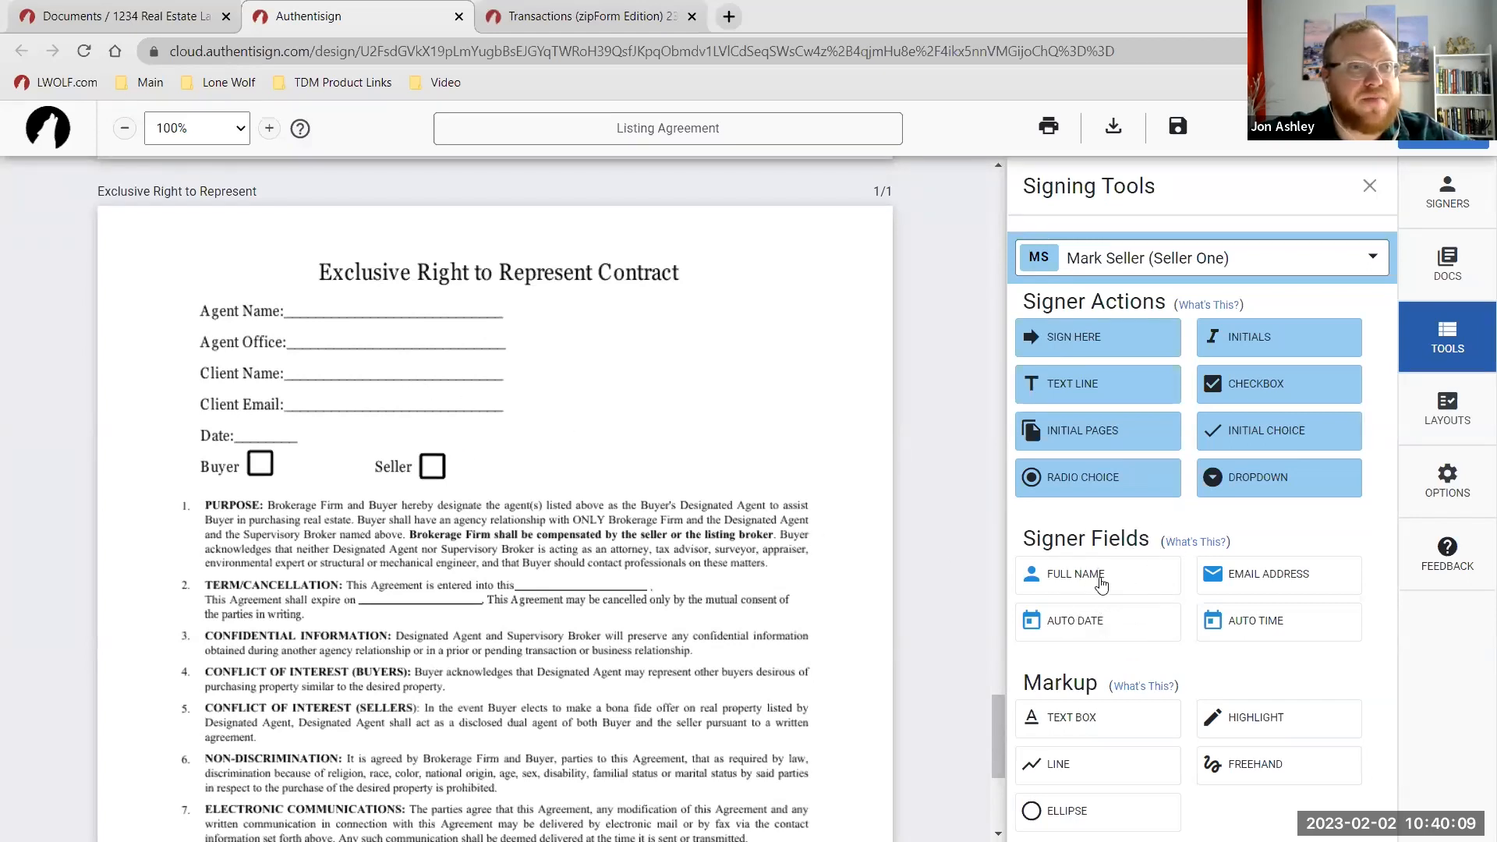
drag(1098, 581, 381, 311)
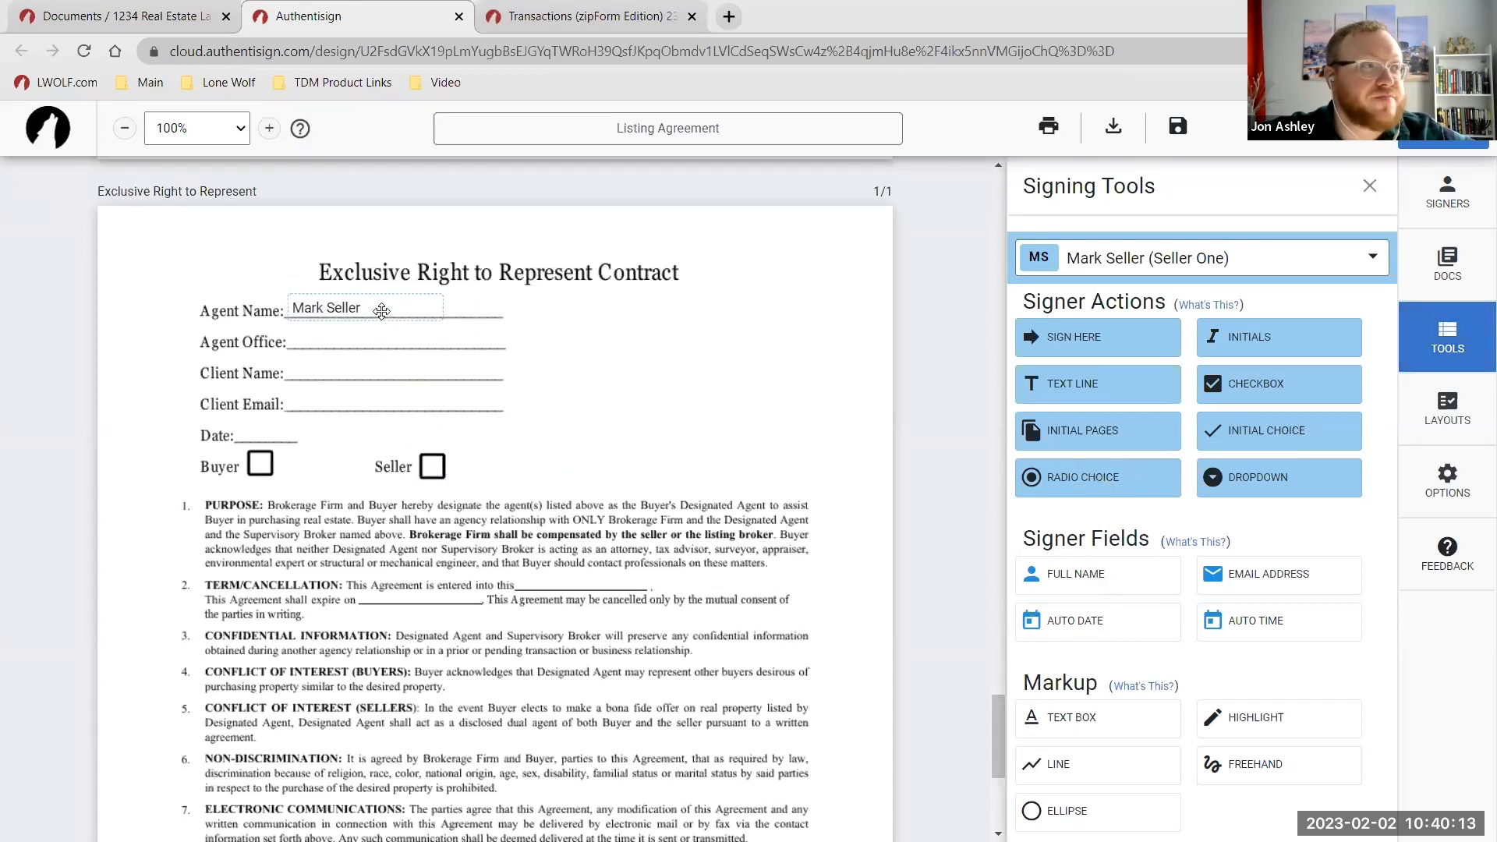
click(1221, 583)
drag(522, 486, 393, 400)
drag(384, 308, 388, 374)
click(1096, 621)
drag(467, 477, 265, 433)
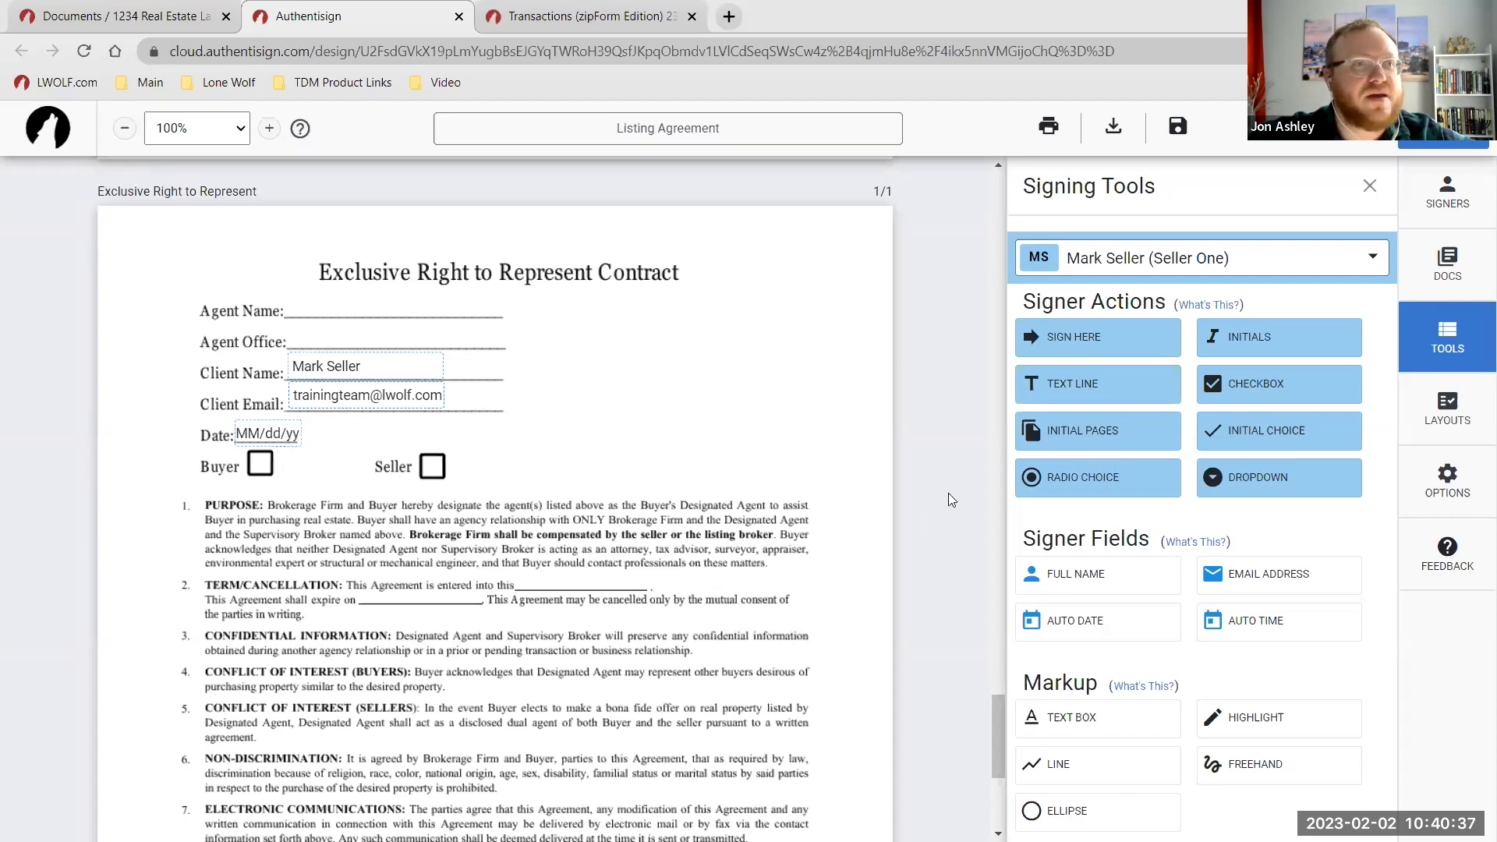
Add a text box reading 'Lone Wolf Technologies' on the Agent Office line.
click(1109, 731)
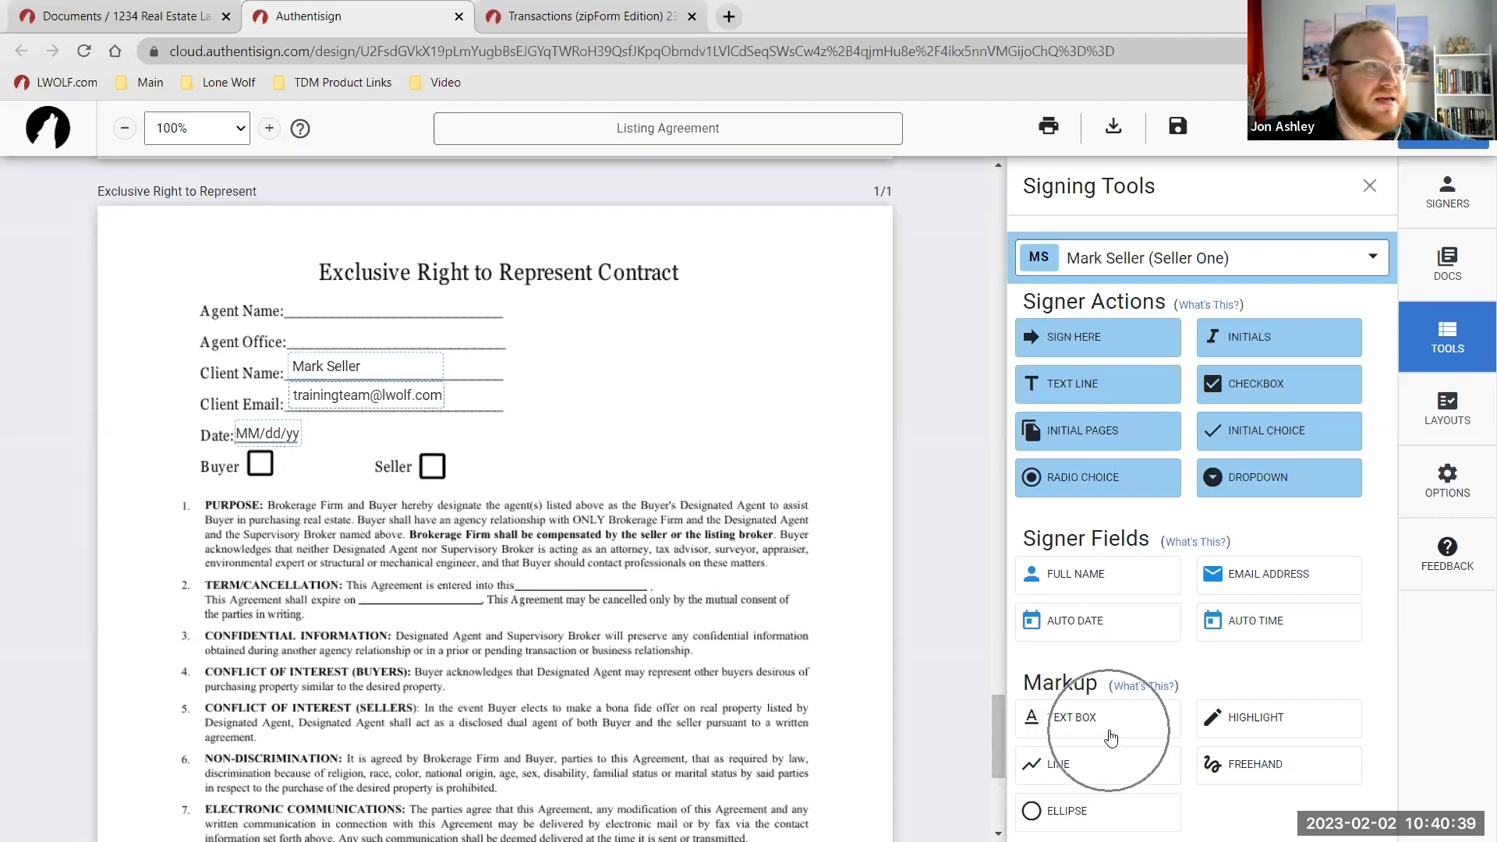
click(302, 335)
text(Lone Wolf Technologies)
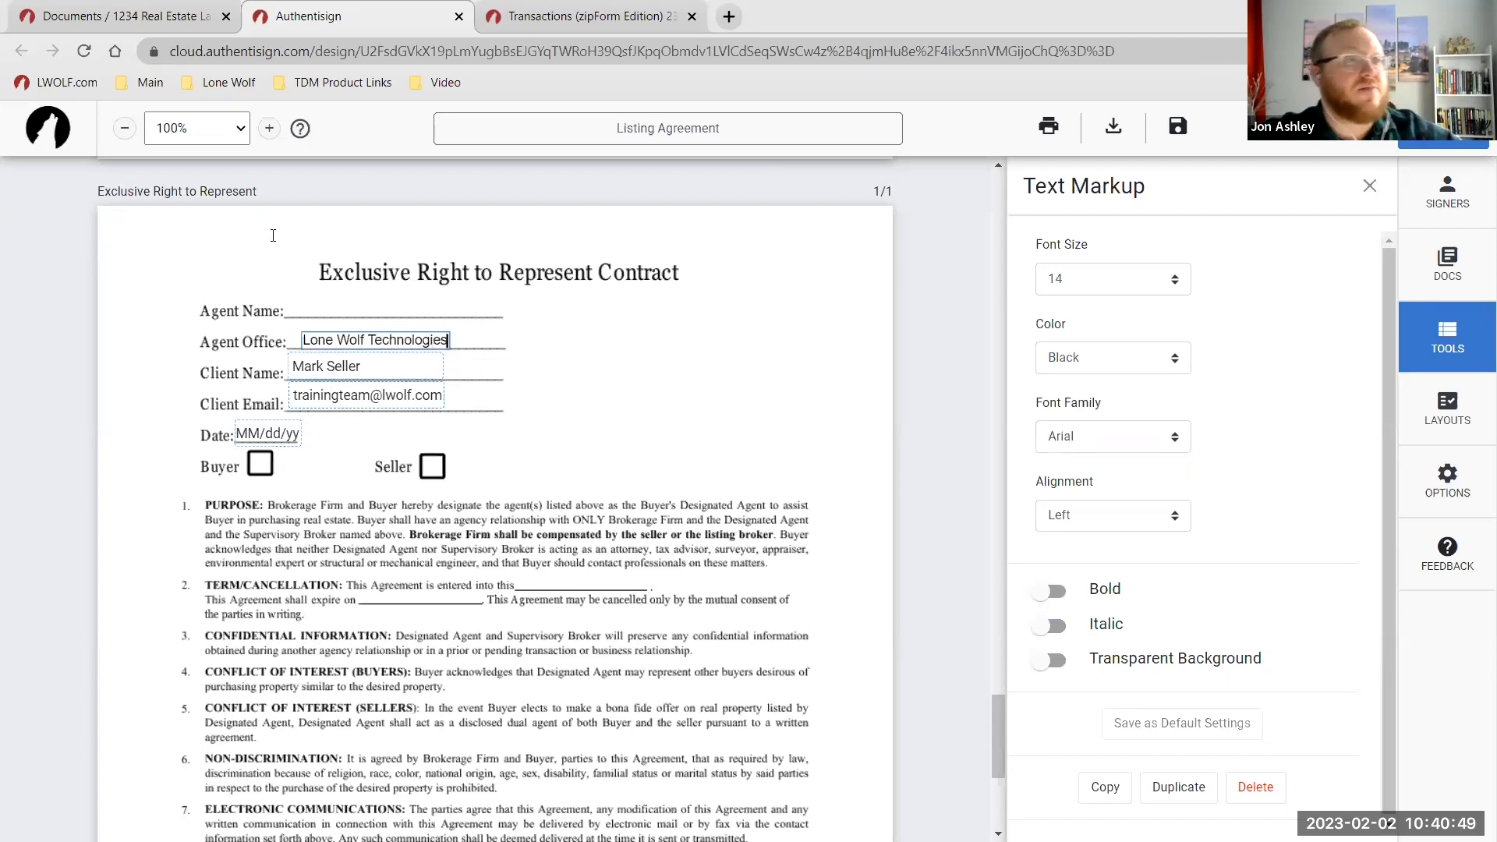
click(558, 387)
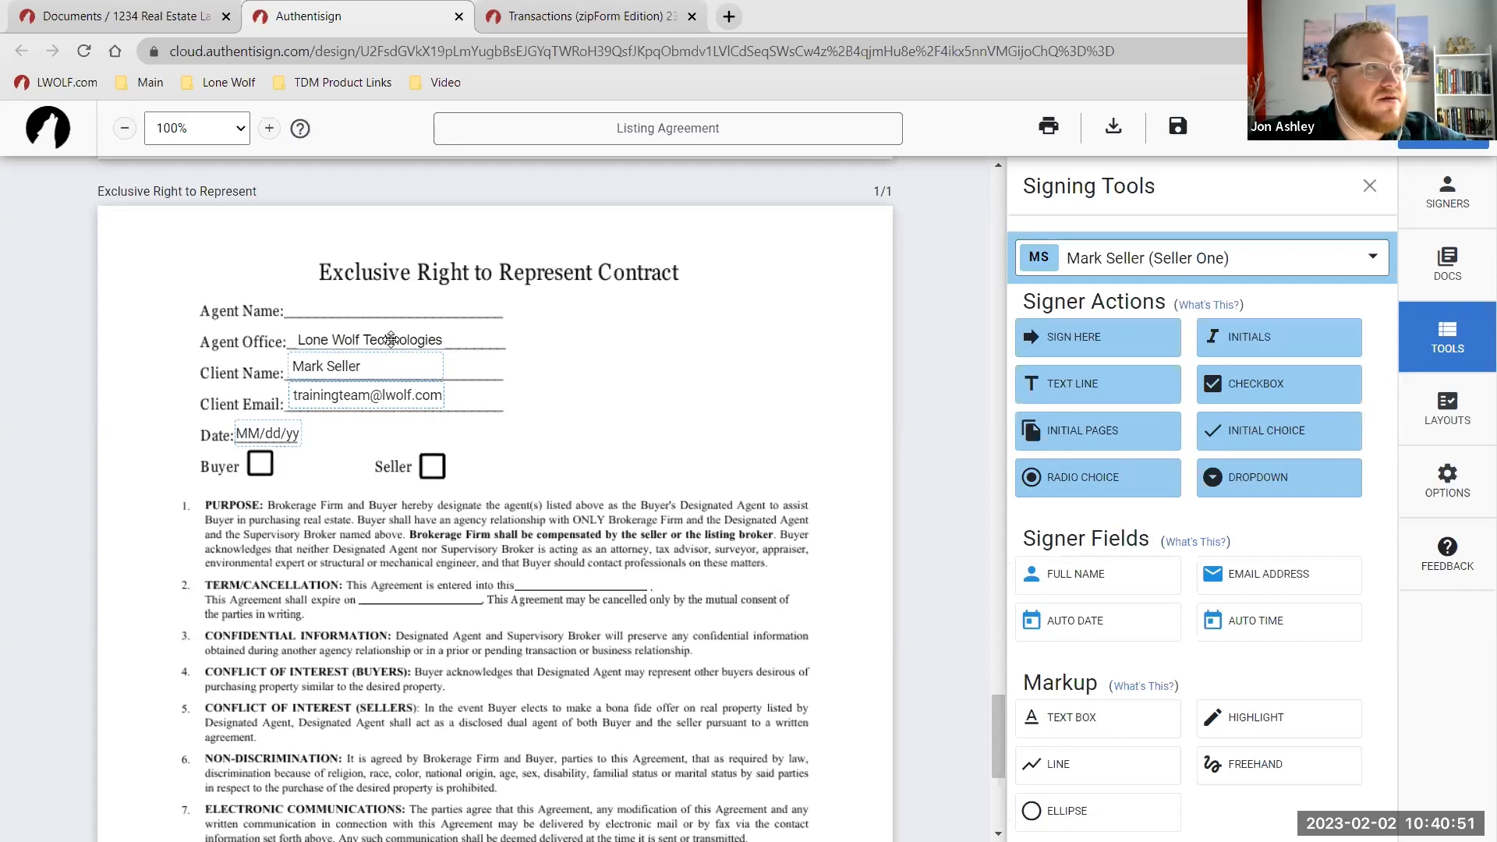
Place the seller's full name on Client Printed Name and a Sign Here field at Client Signature.
scroll(600, 381, up, 2)
scroll(601, 381, up, 8)
scroll(614, 505, up, 4)
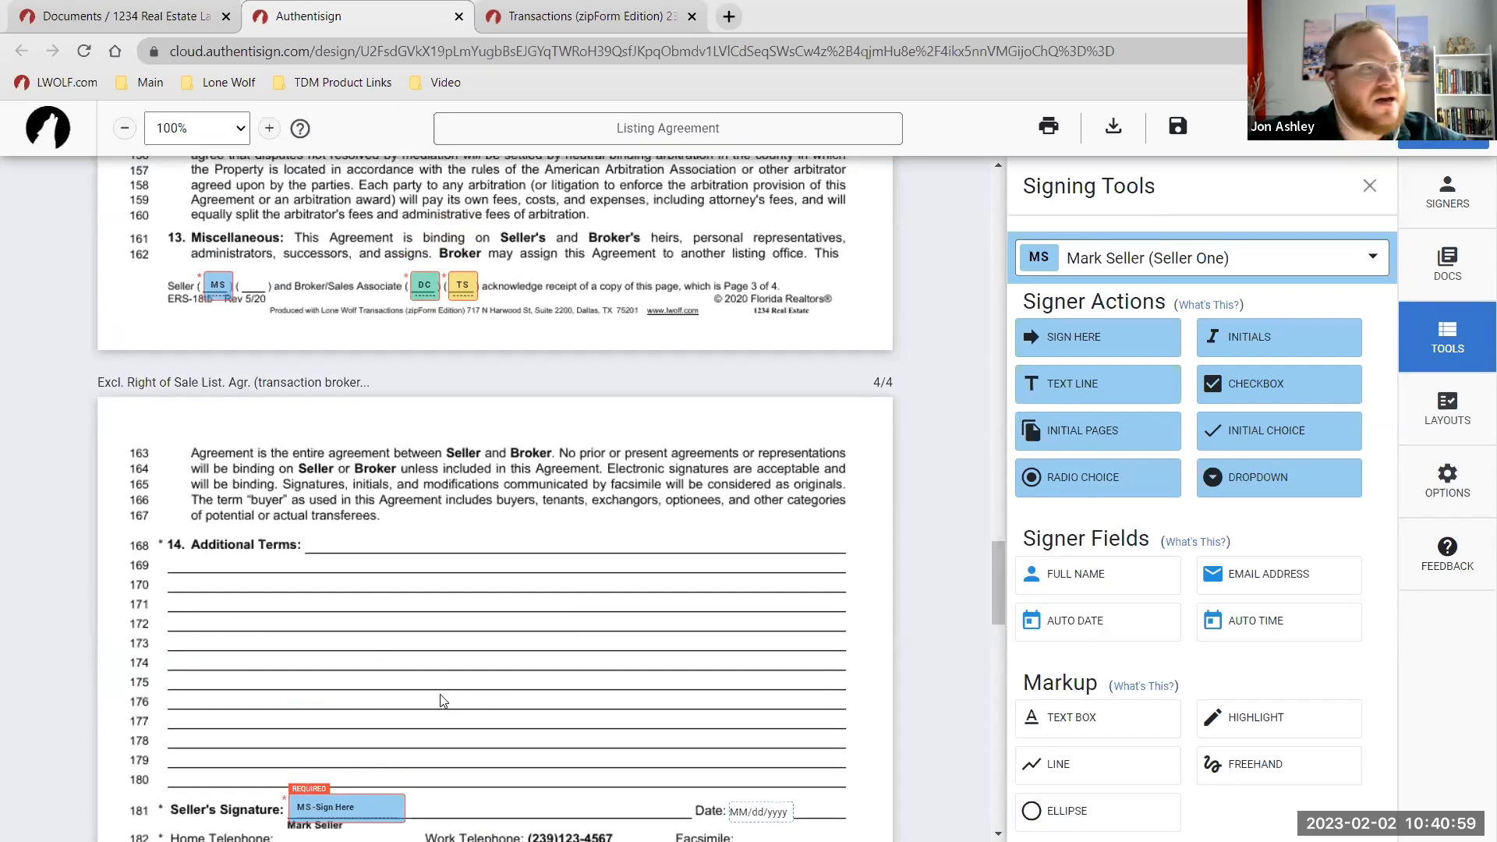
scroll(442, 701, down, 1)
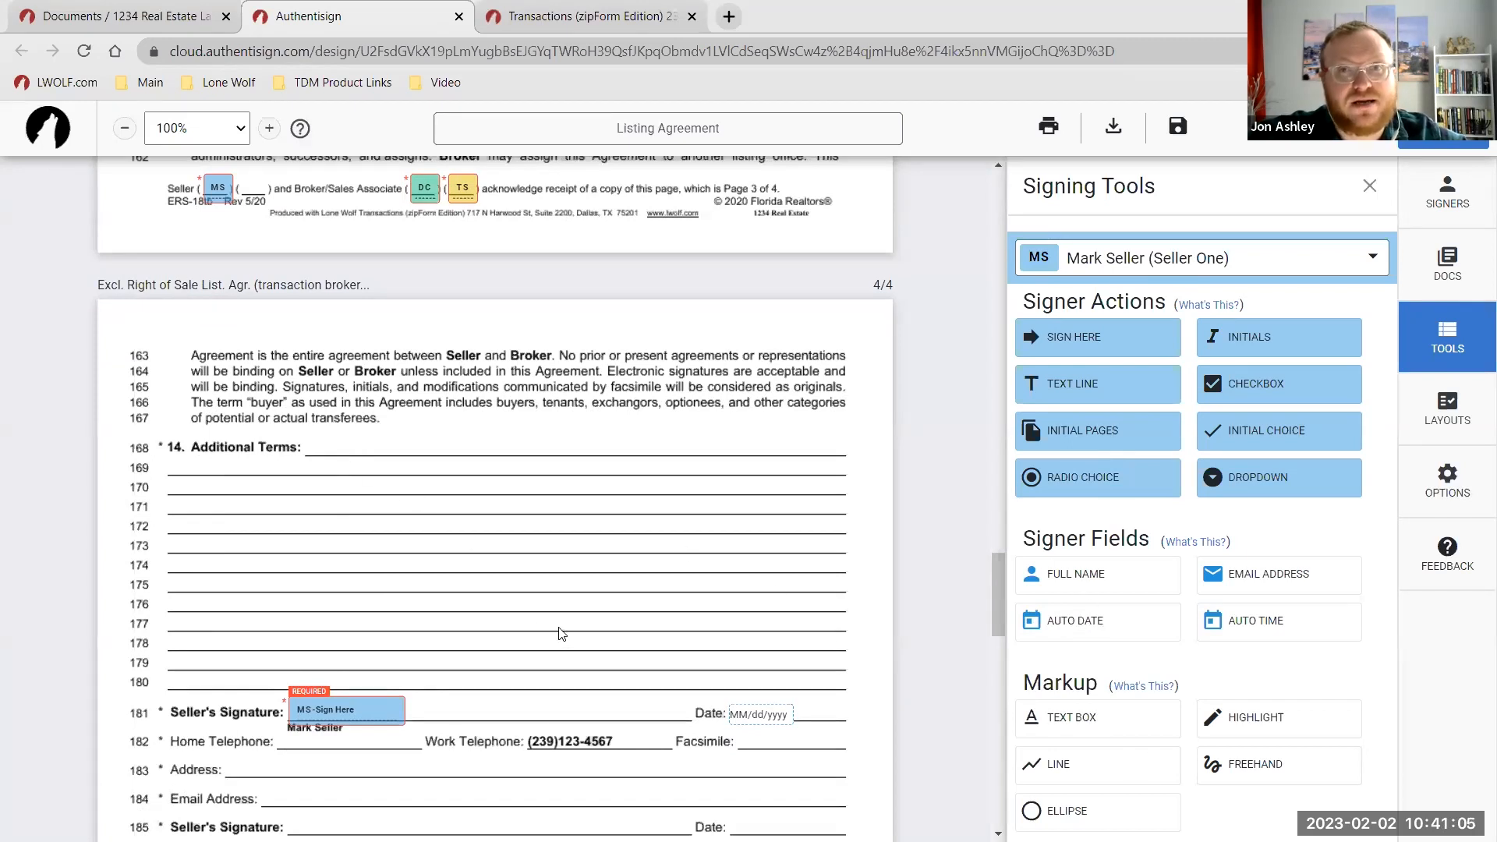
scroll(499, 574, down, 14)
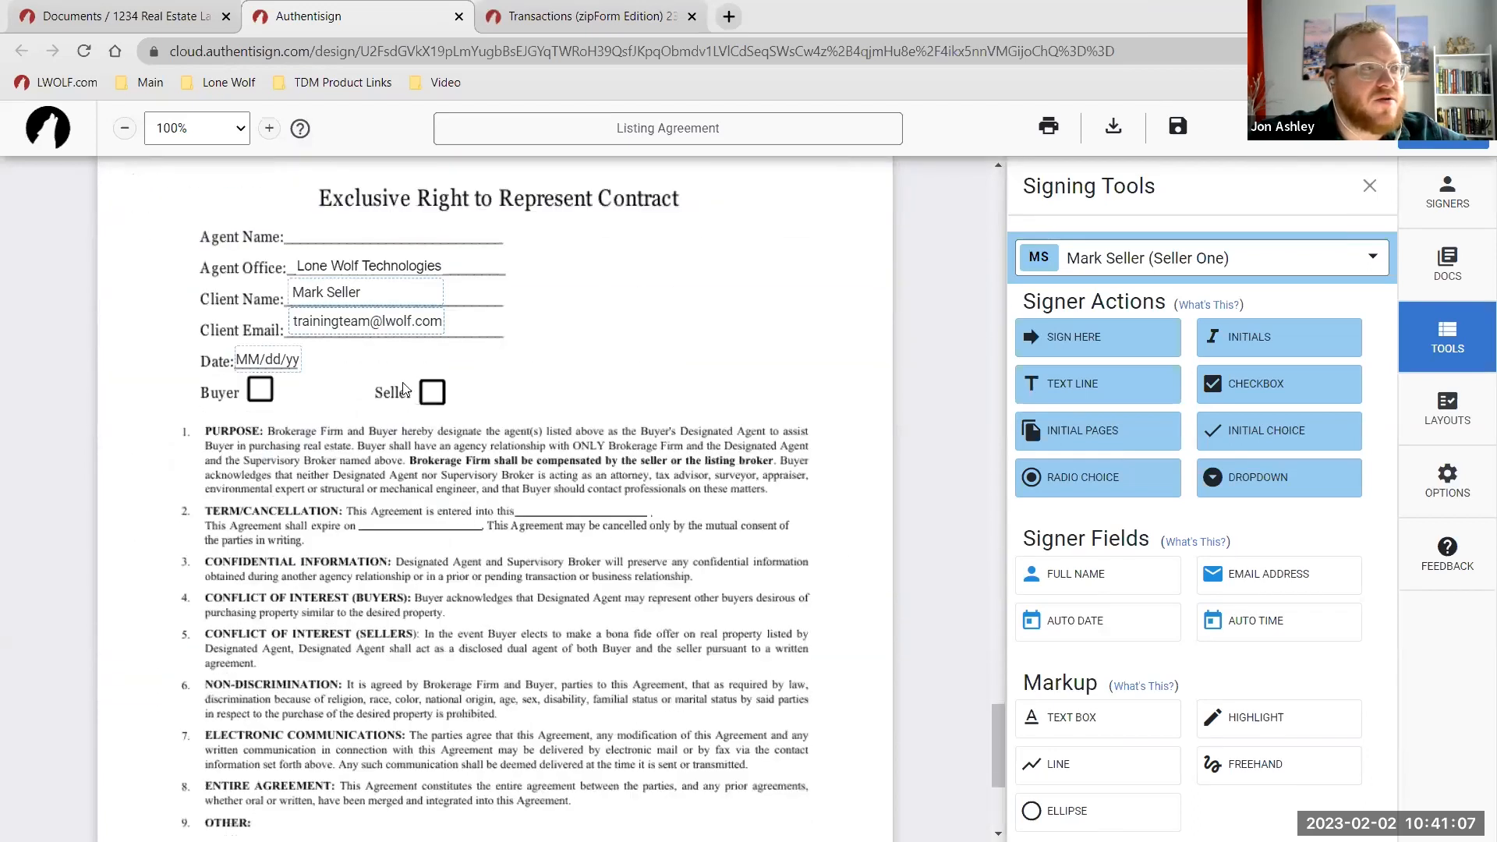
scroll(405, 390, down, 1)
scroll(587, 382, down, 4)
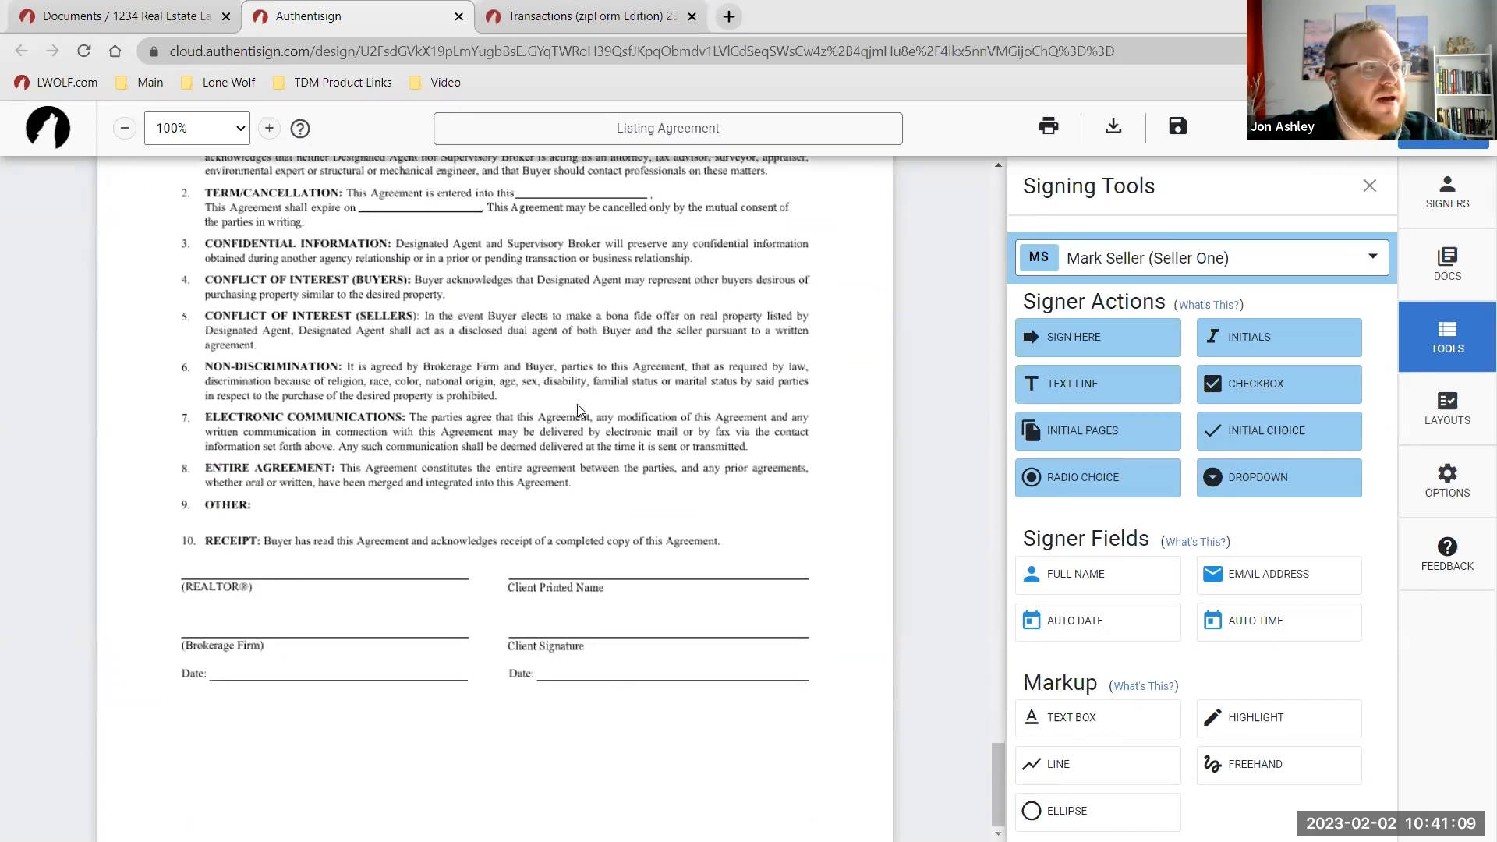
scroll(857, 523, up, 4)
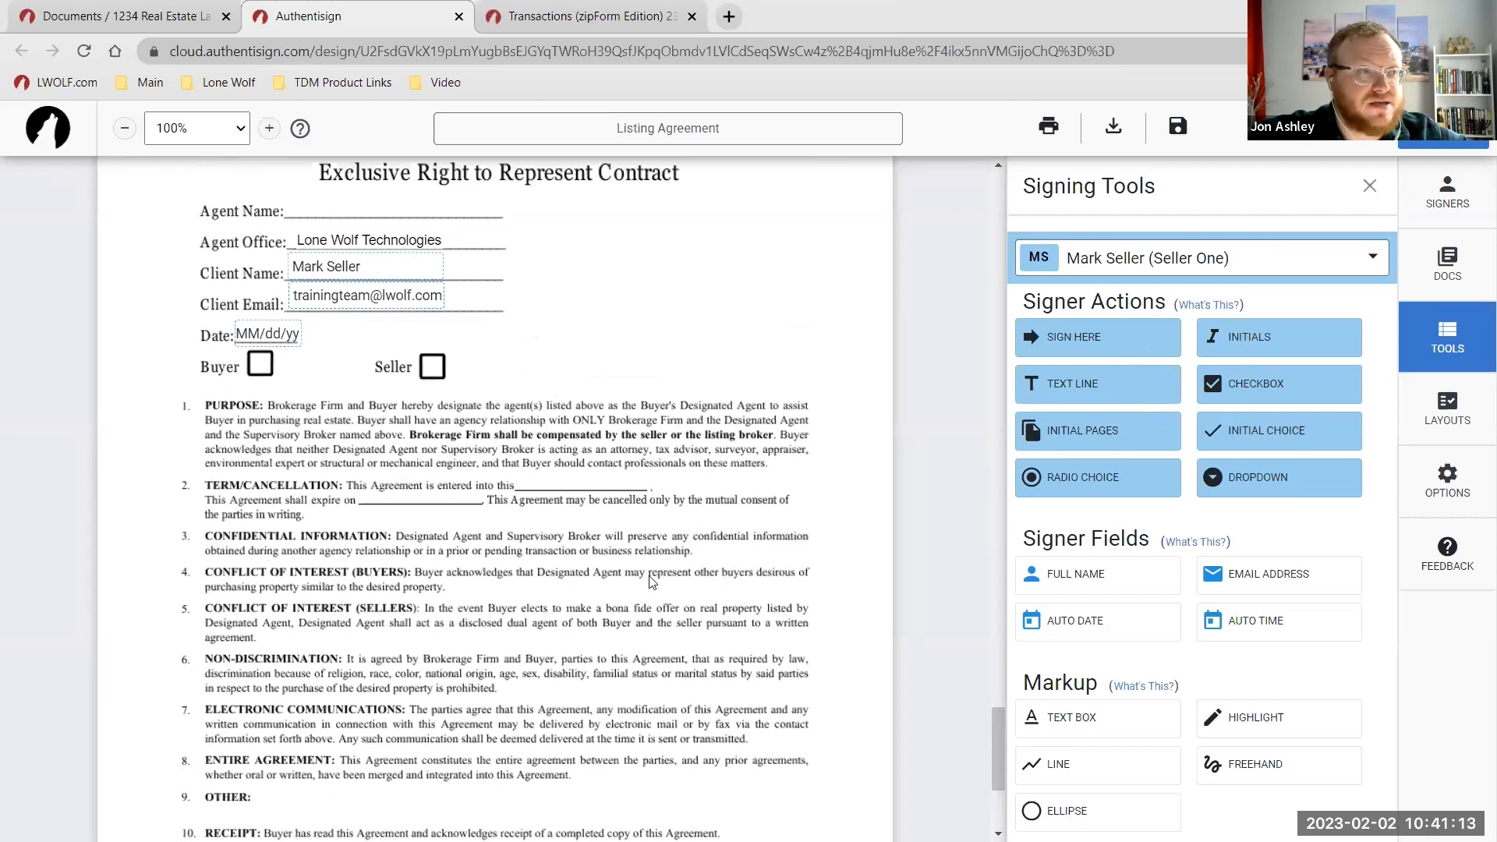
scroll(651, 581, down, 4)
drag(1119, 585, 605, 572)
mouse_move(1085, 337)
mouse_down()
mouse_move(493, 499)
mouse_move(540, 609)
mouse_move(579, 641)
mouse_up()
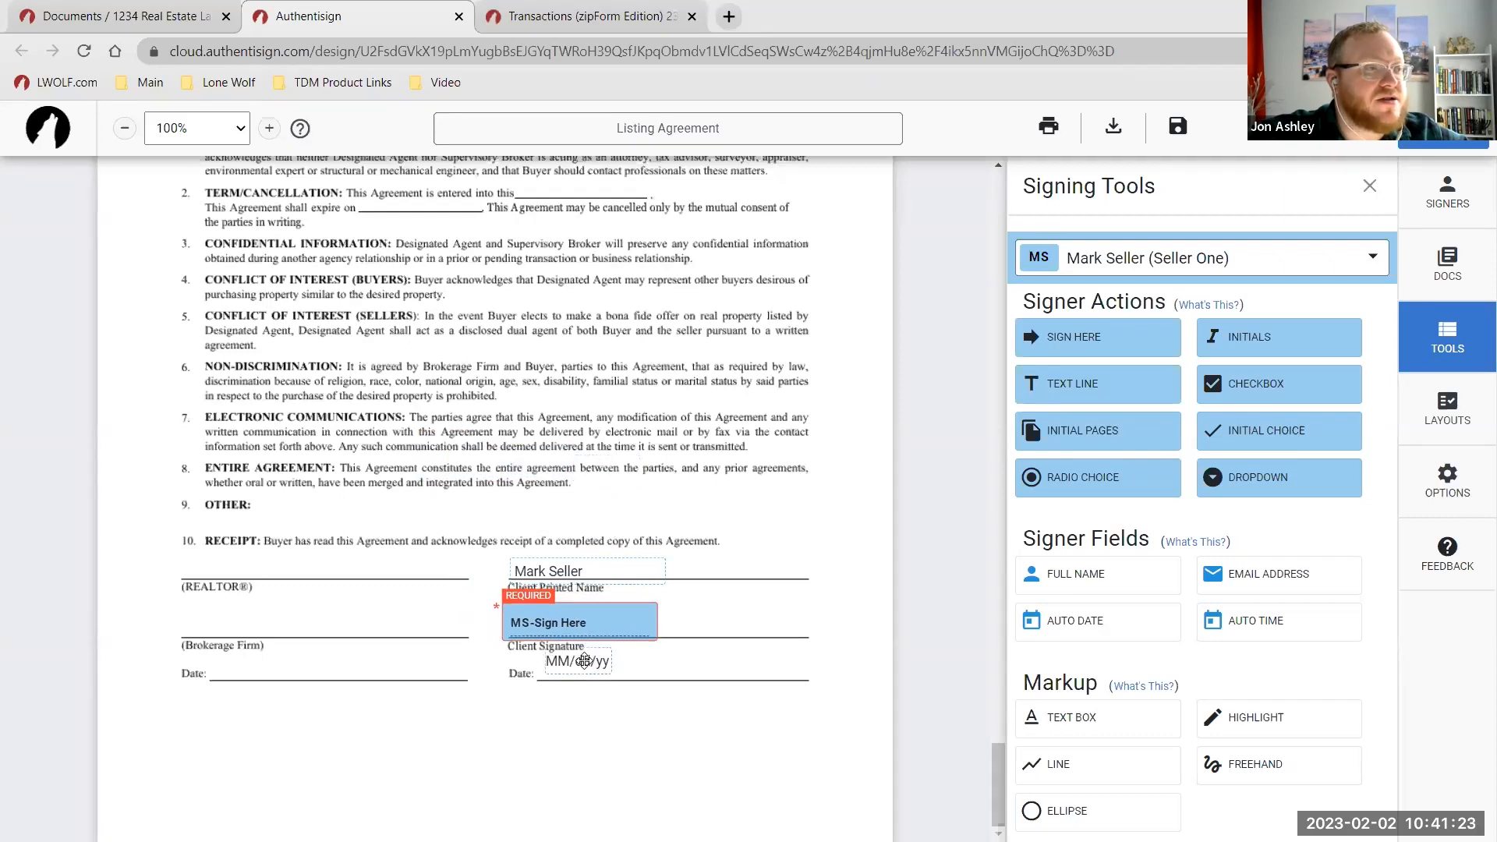
click(1267, 345)
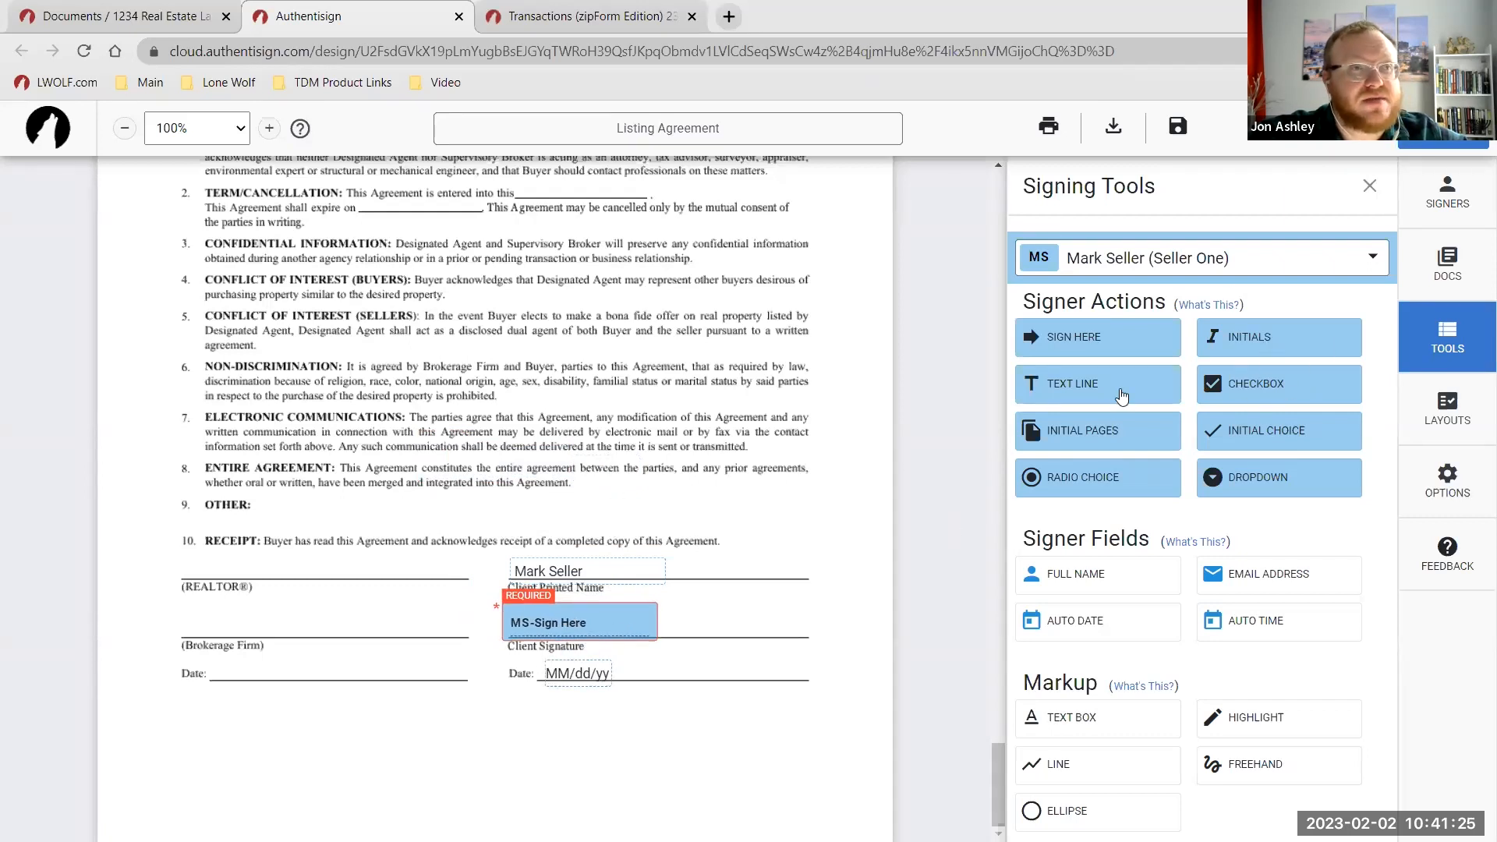
scroll(768, 499, up, 5)
click(1115, 485)
click(1262, 390)
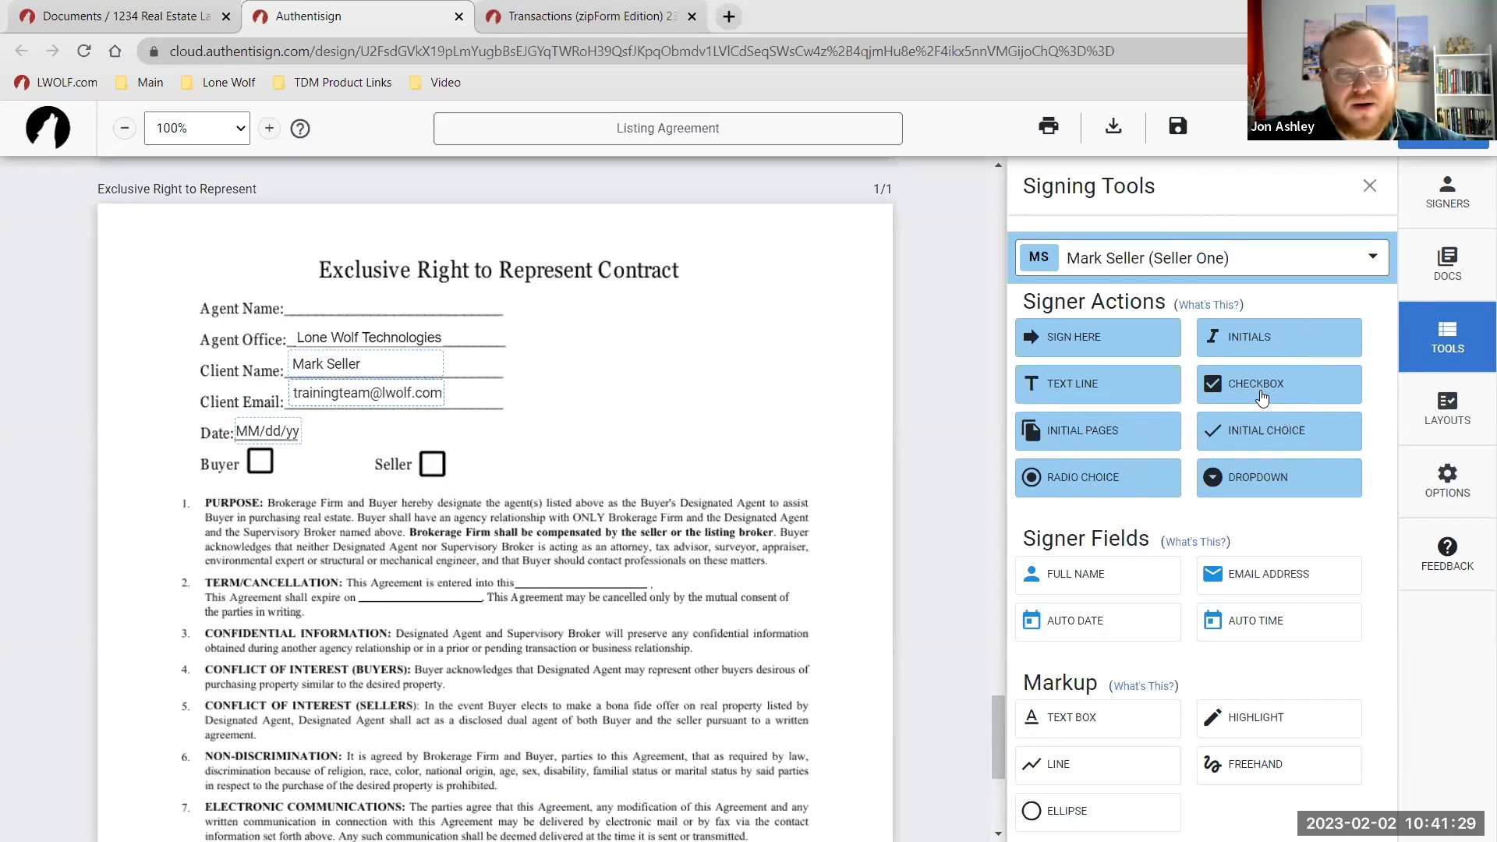
click(1116, 487)
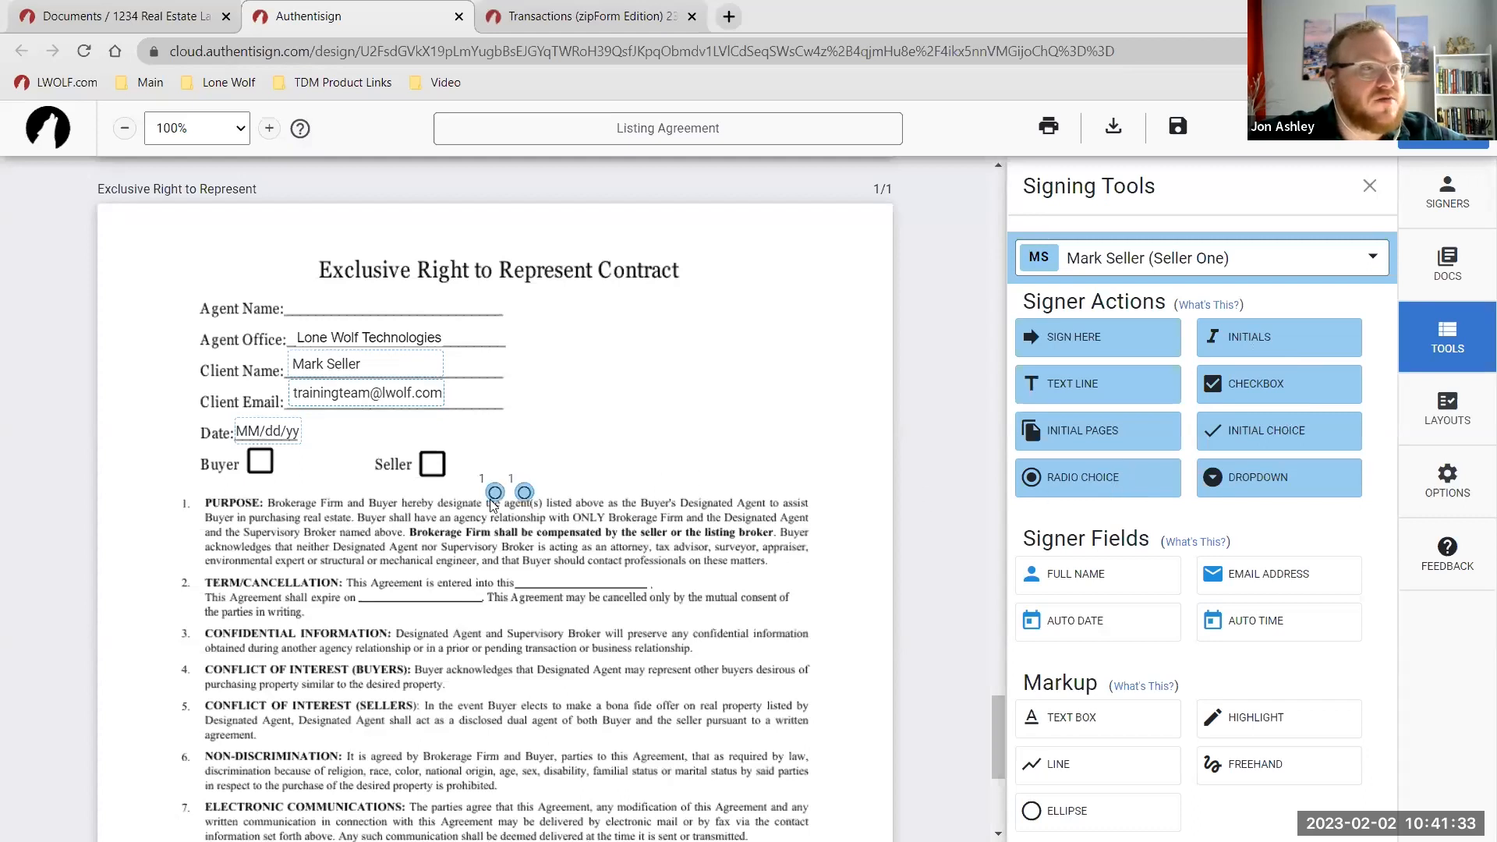
drag(493, 492, 260, 462)
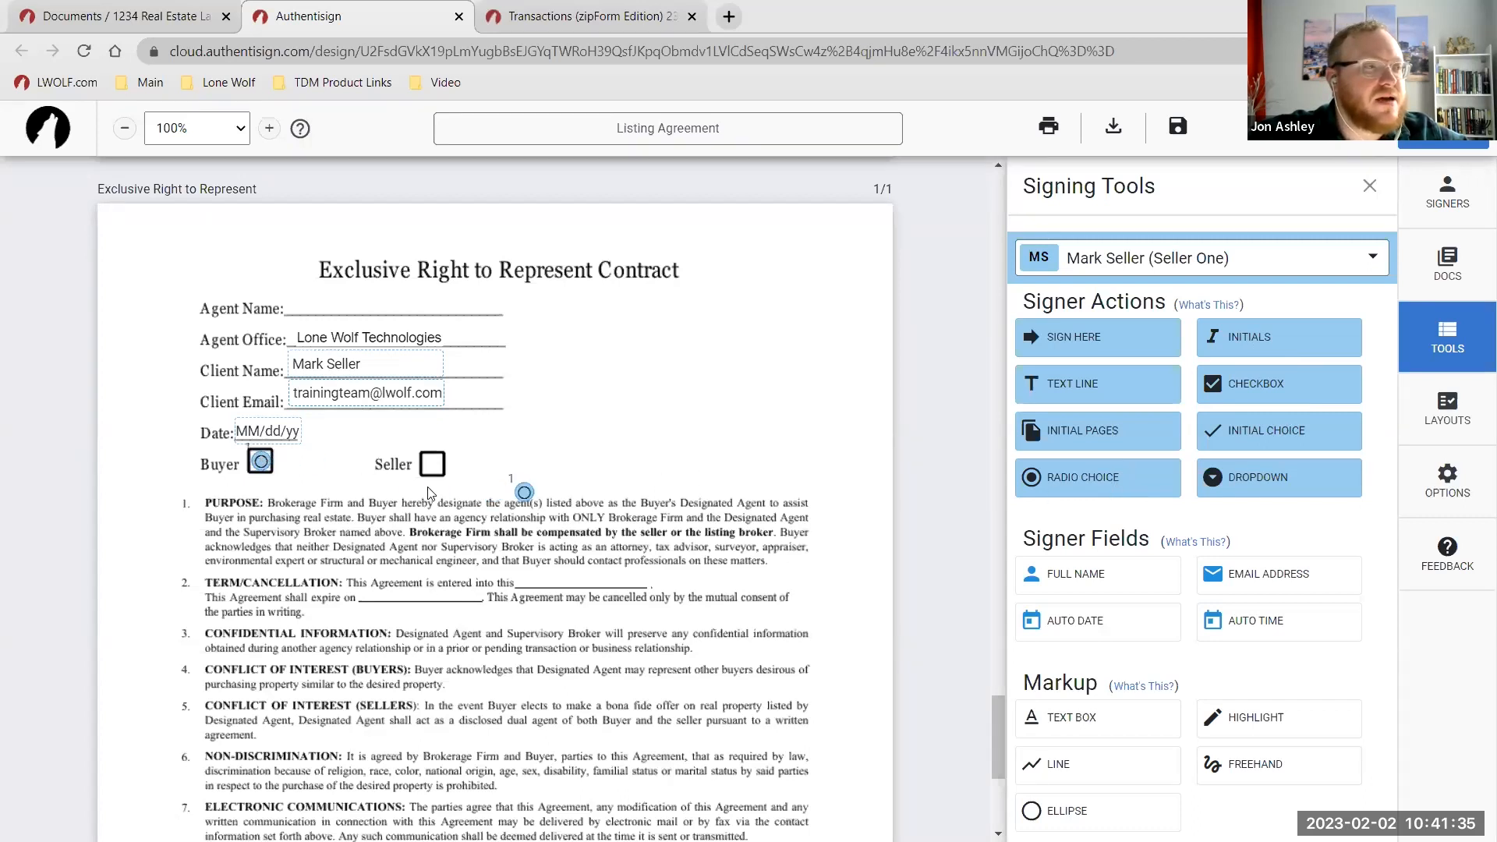
drag(524, 493, 433, 466)
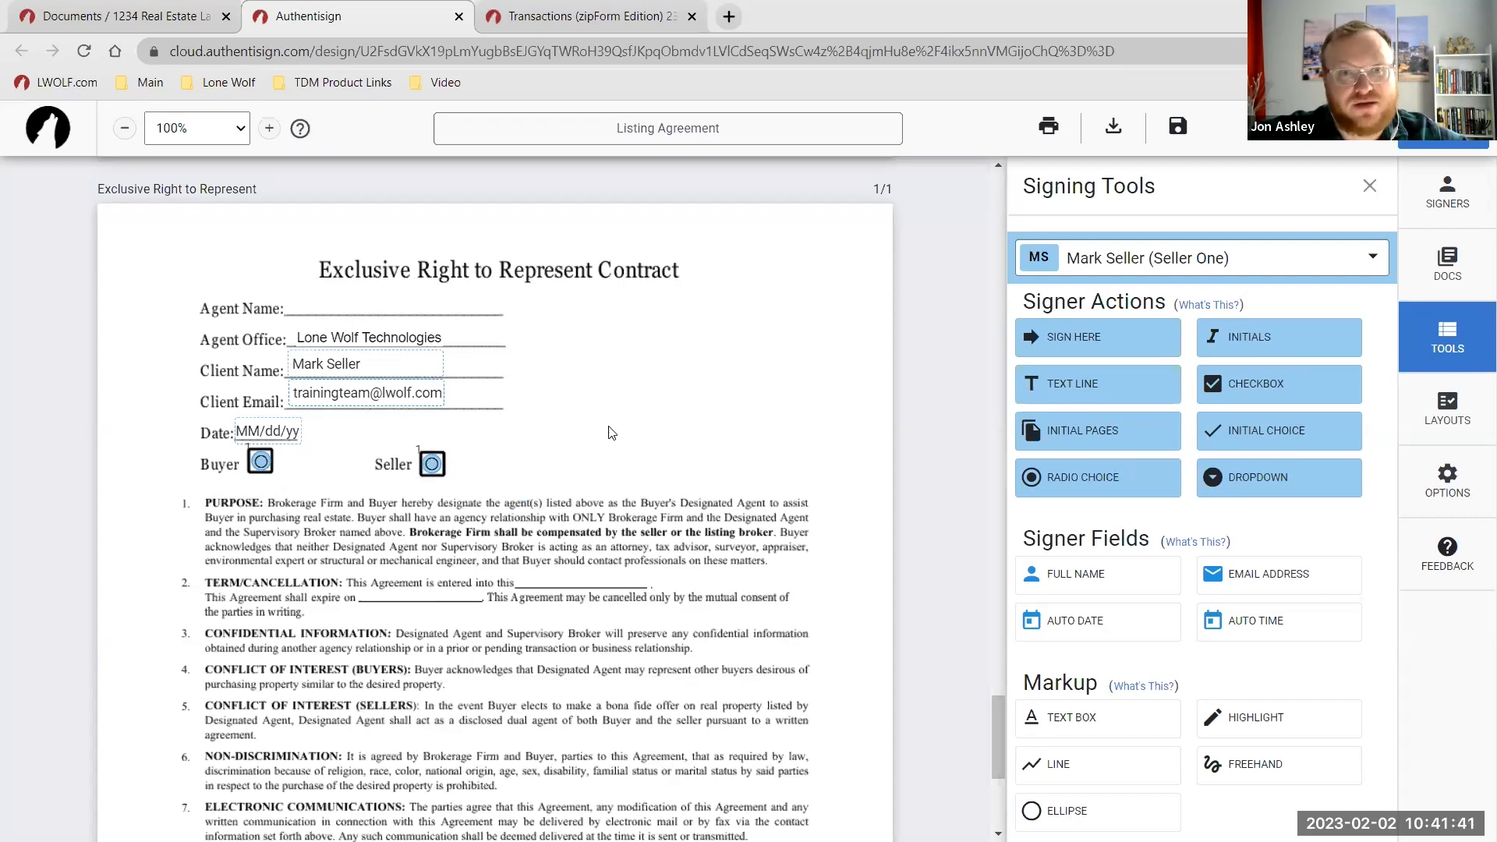
click(262, 463)
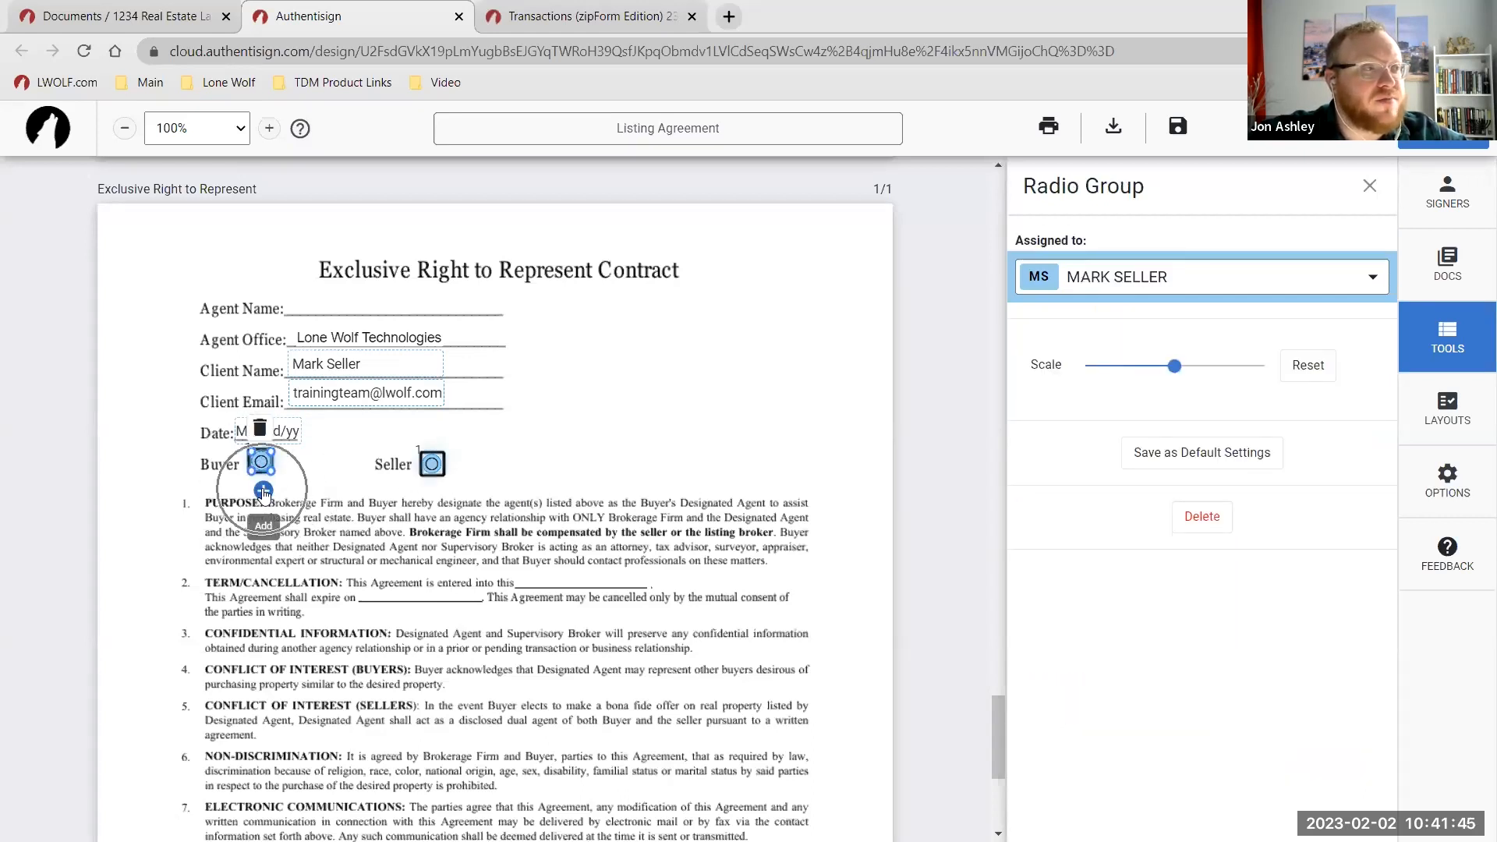
click(264, 491)
click(264, 491)
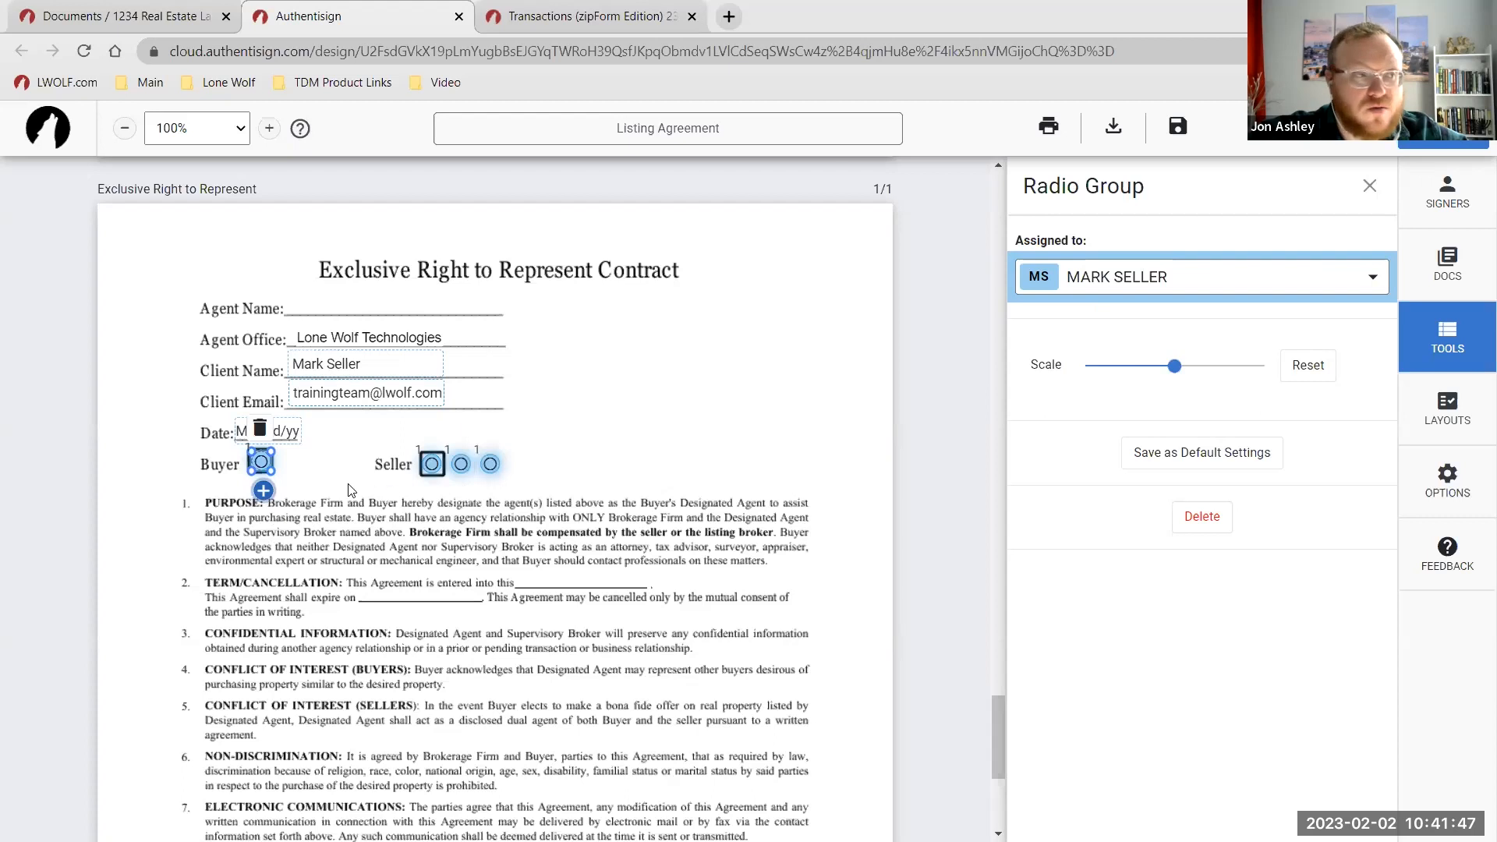
click(260, 430)
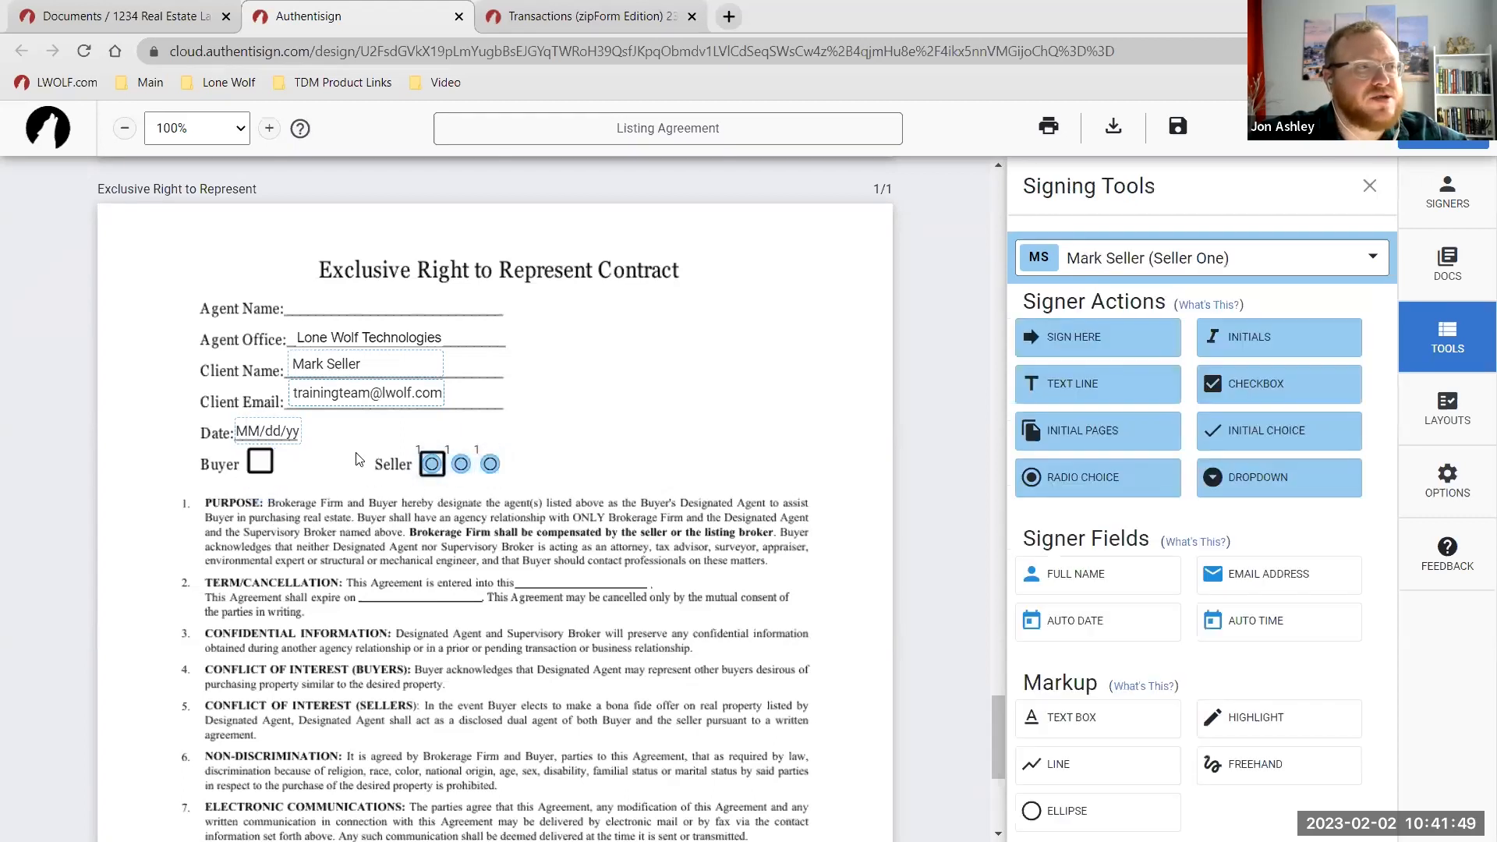
click(432, 464)
click(430, 432)
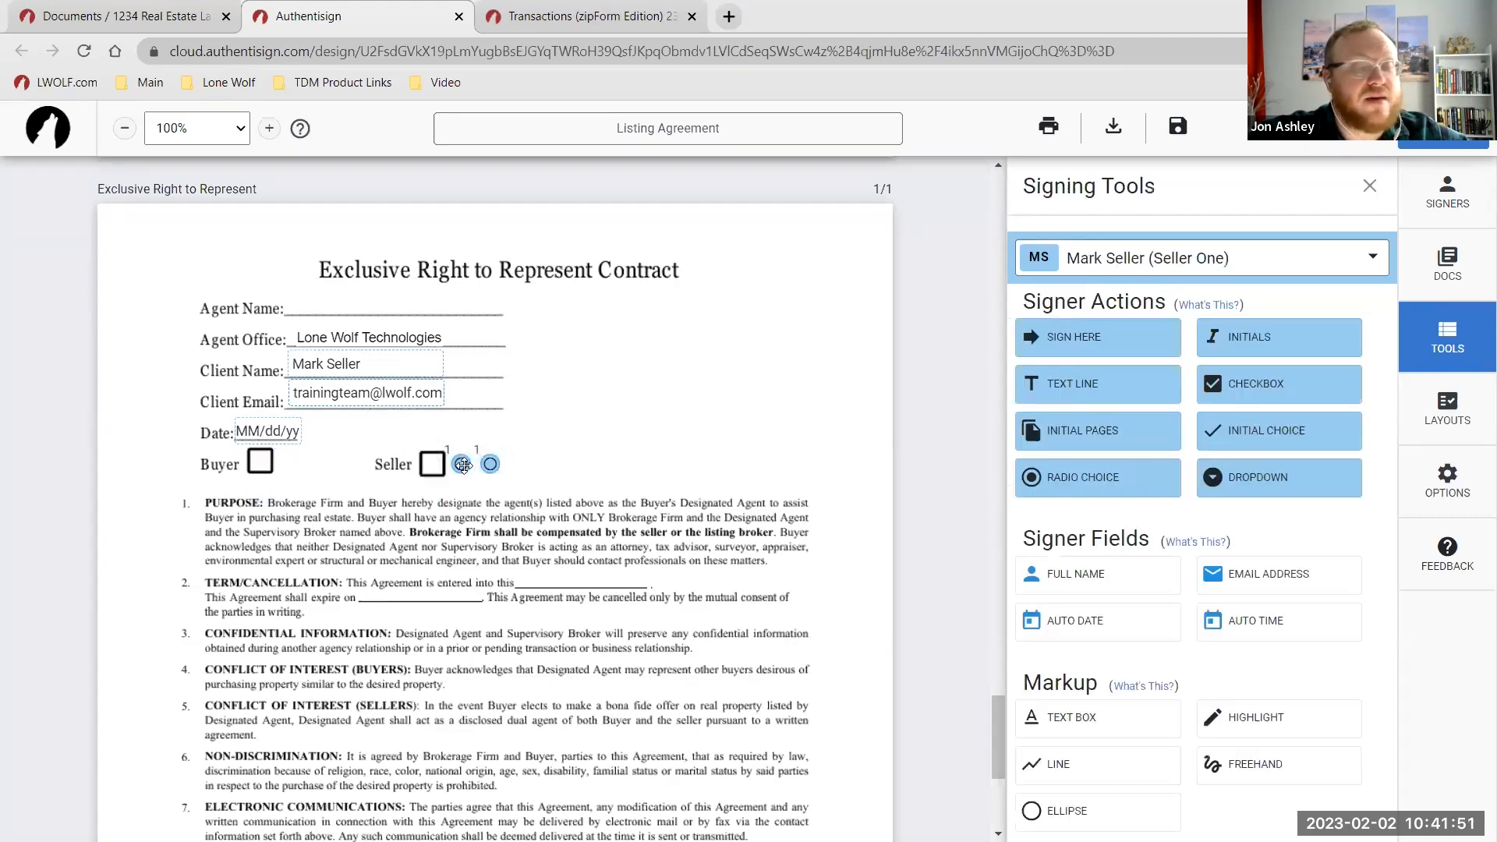
click(462, 464)
click(462, 430)
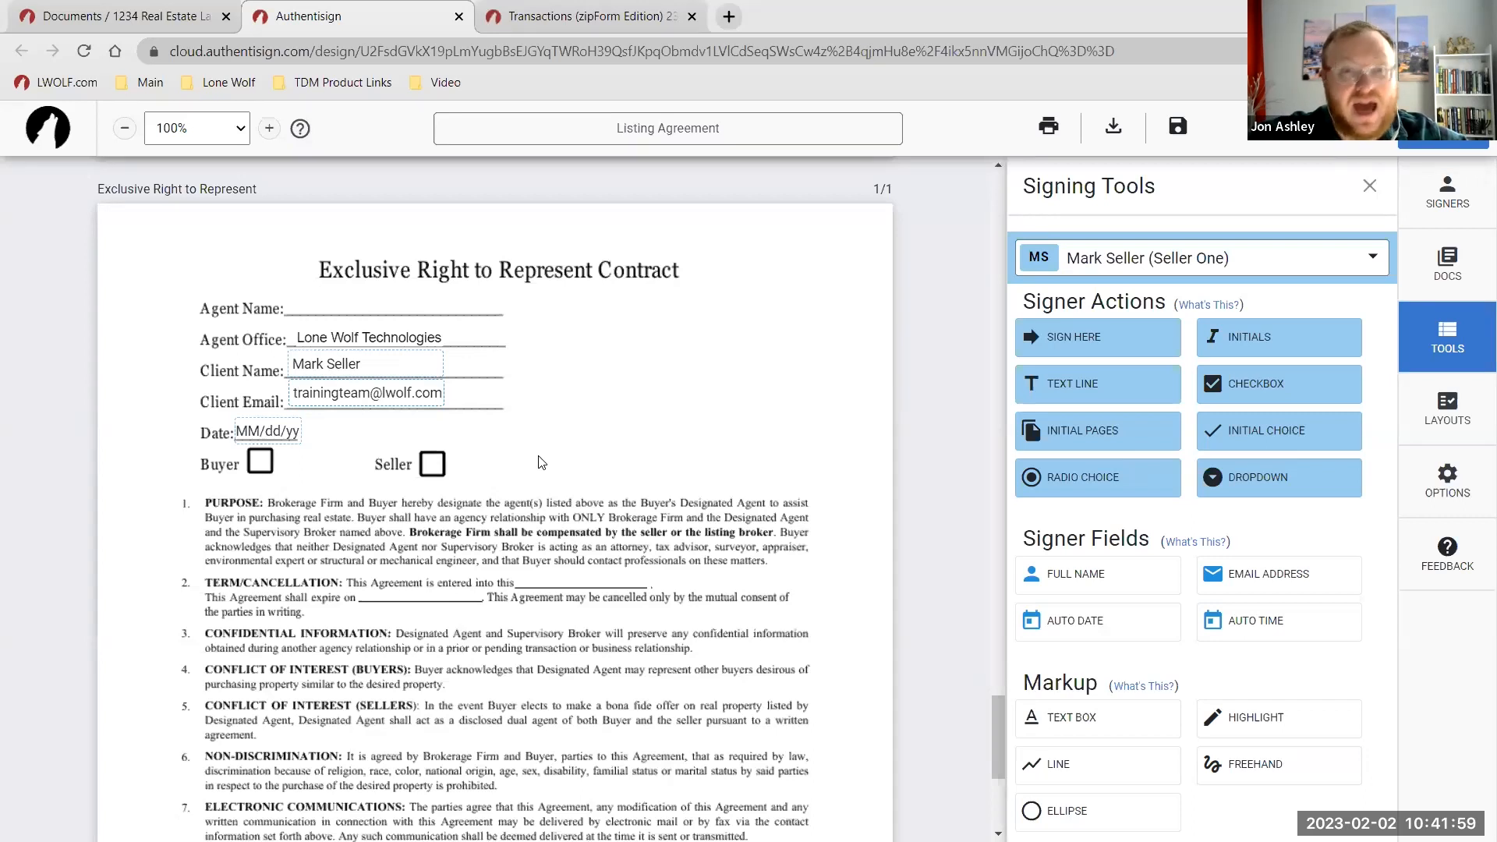
Put a seller checkbox on the contract's Seller box and set it as not required.
click(1282, 383)
drag(494, 492, 430, 469)
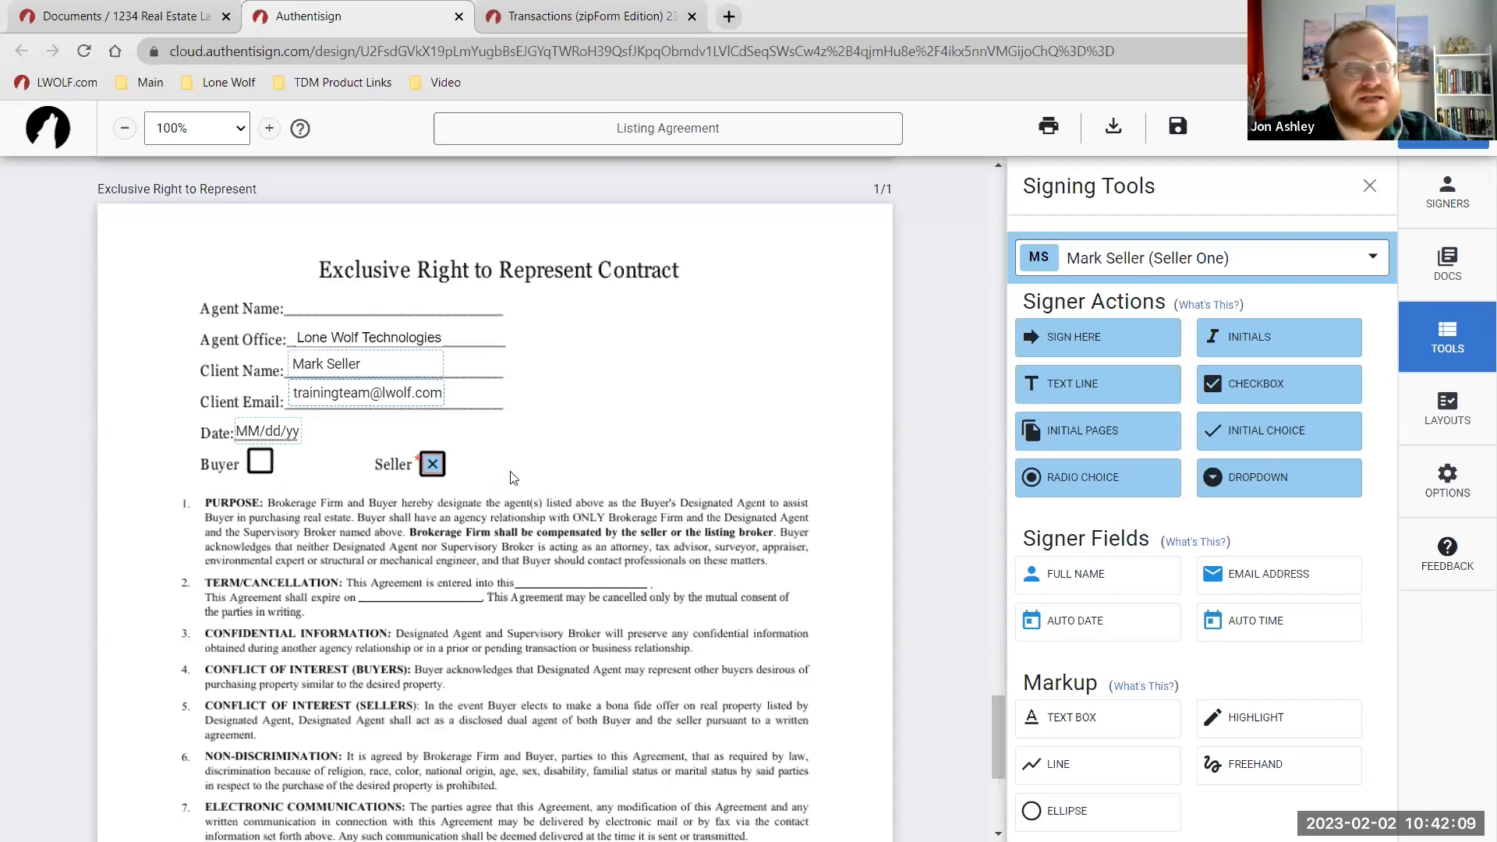
click(432, 465)
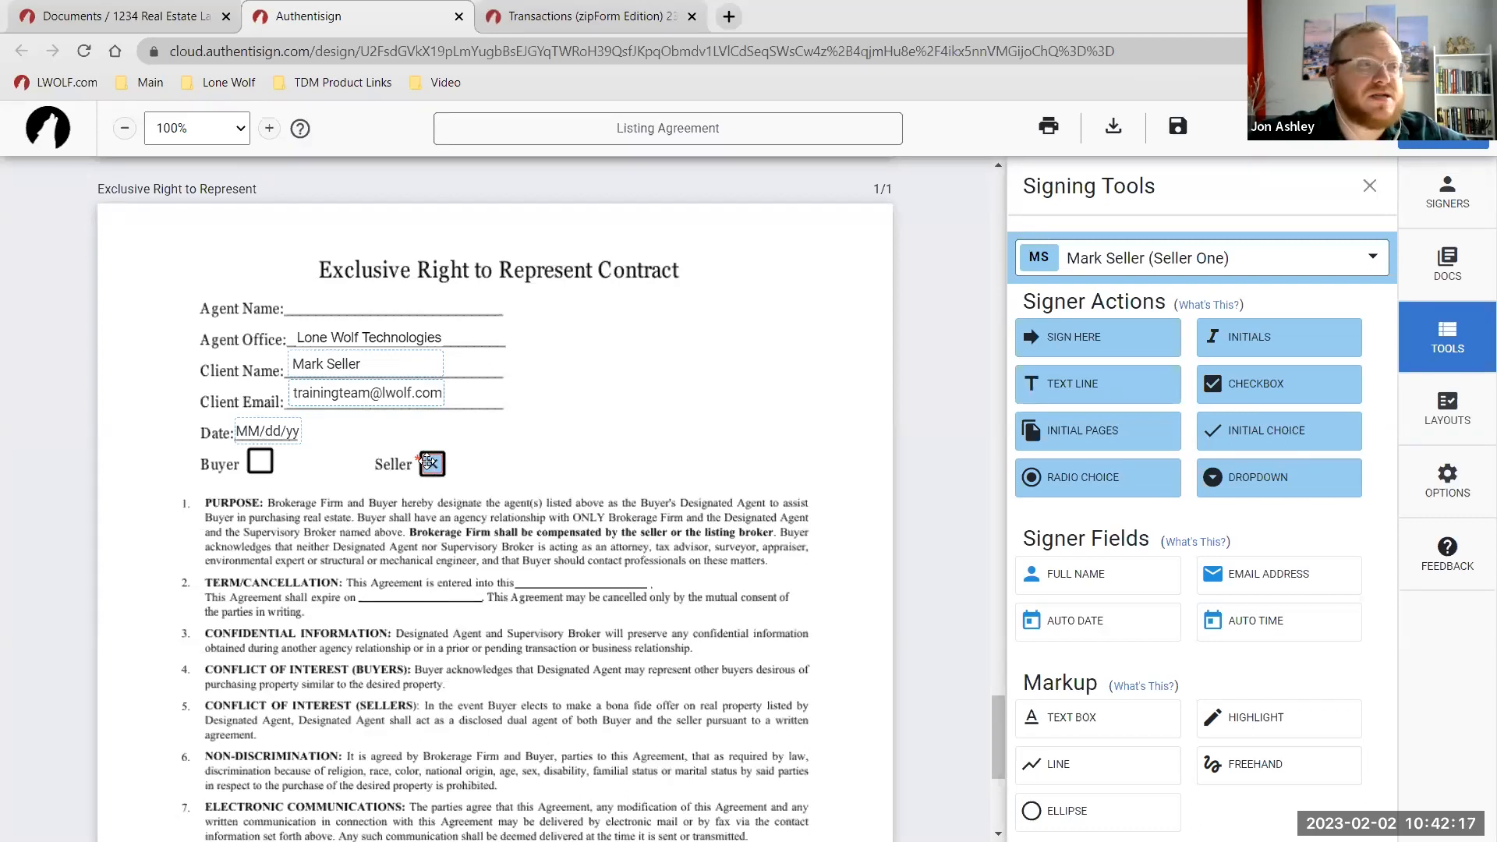
click(430, 463)
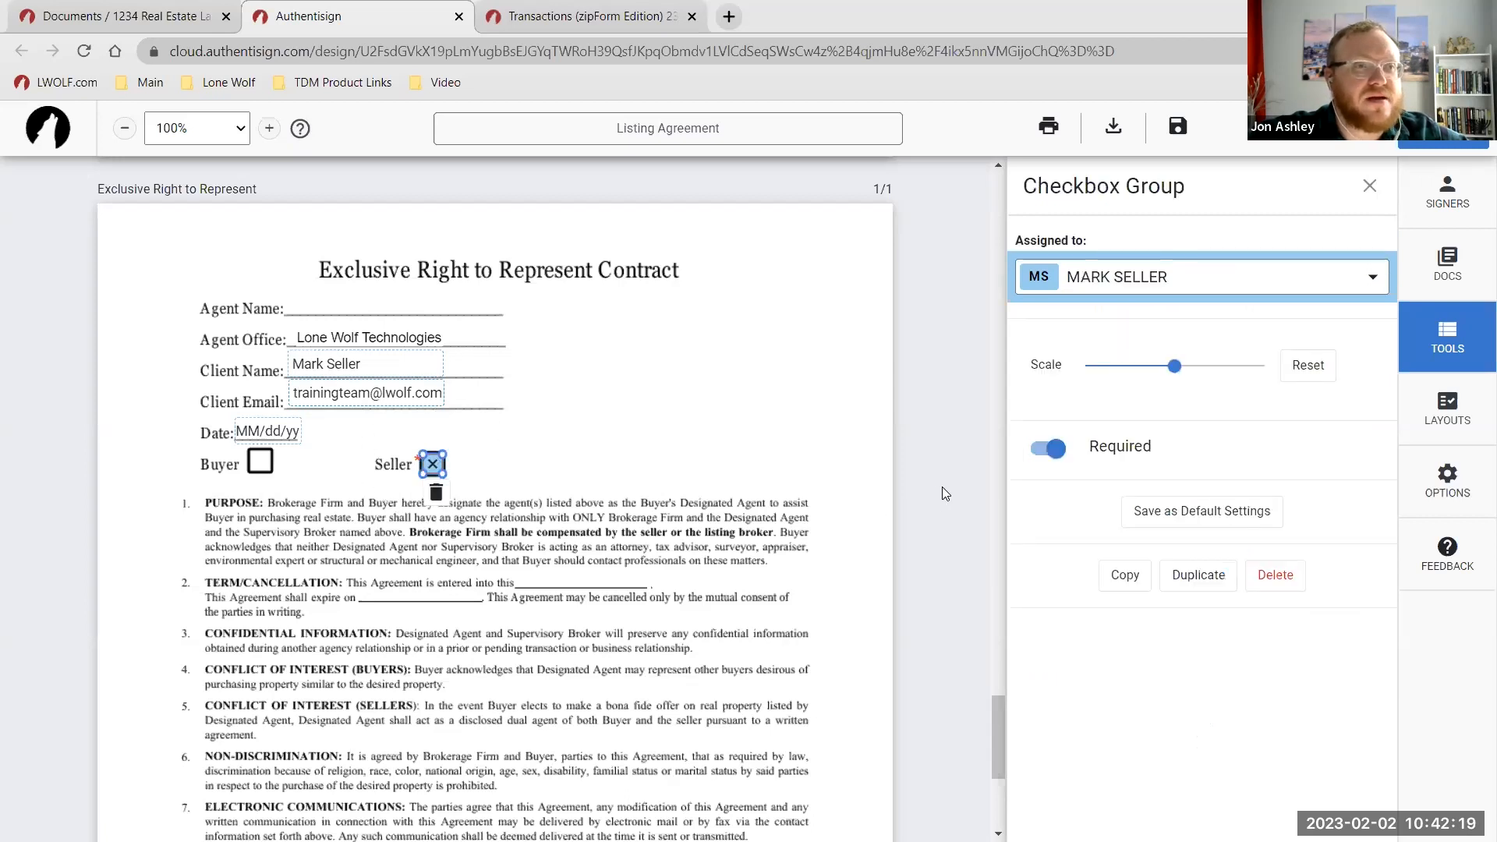
click(1048, 448)
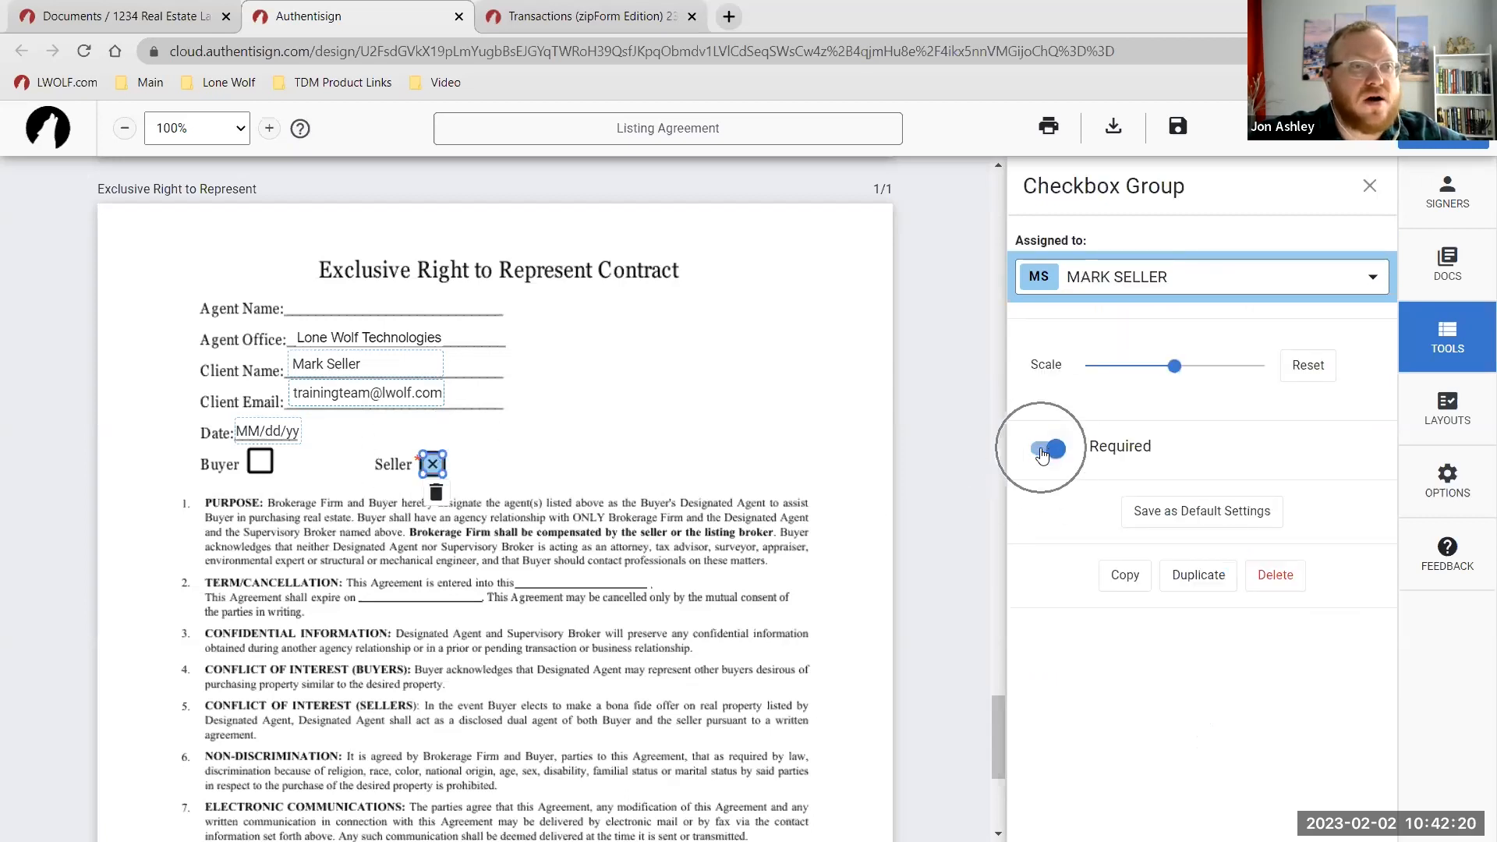
click(496, 442)
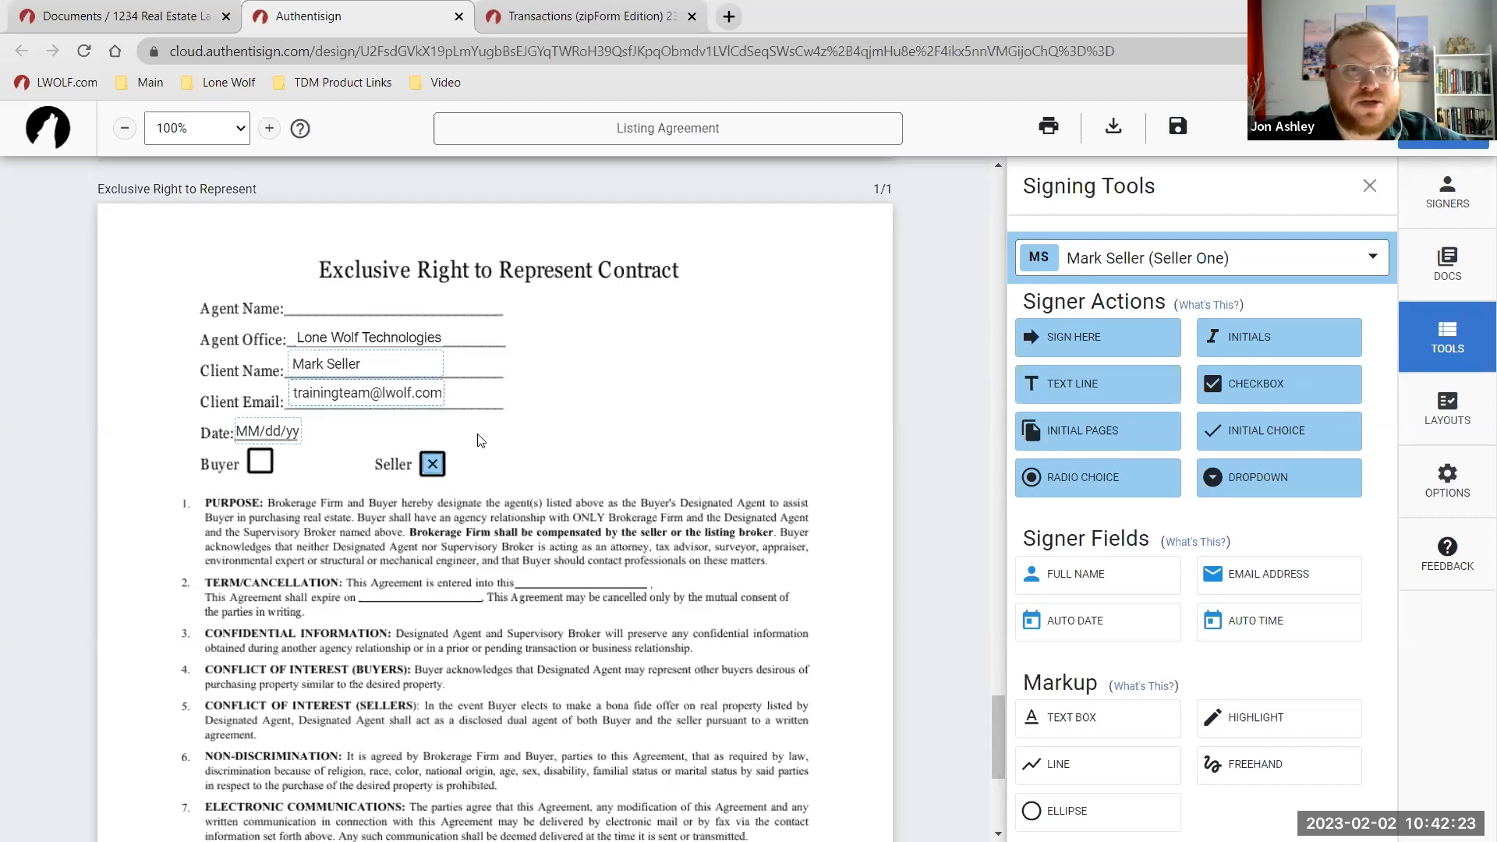
click(431, 468)
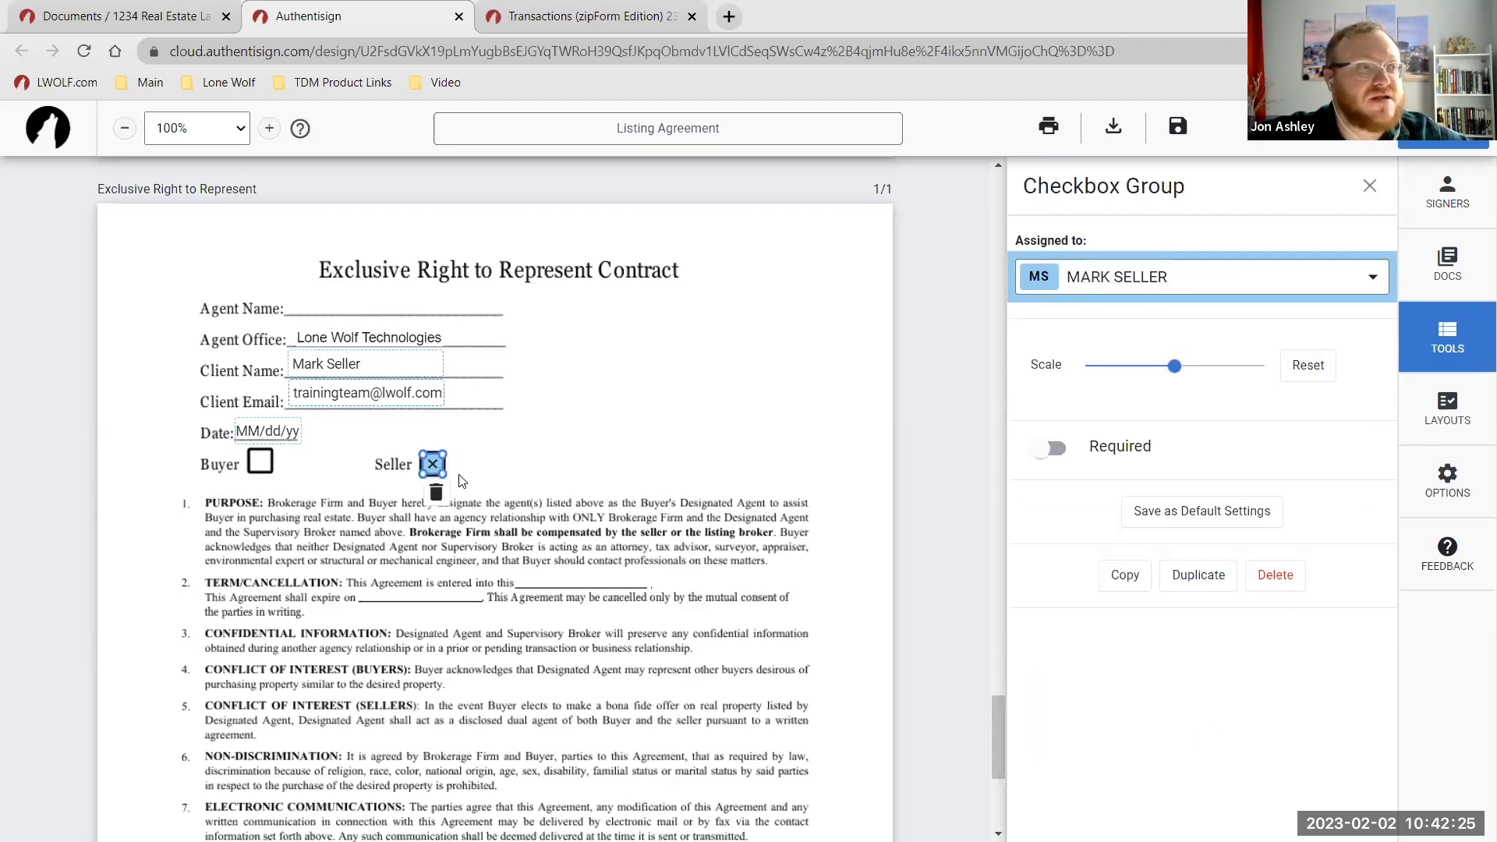
click(1048, 449)
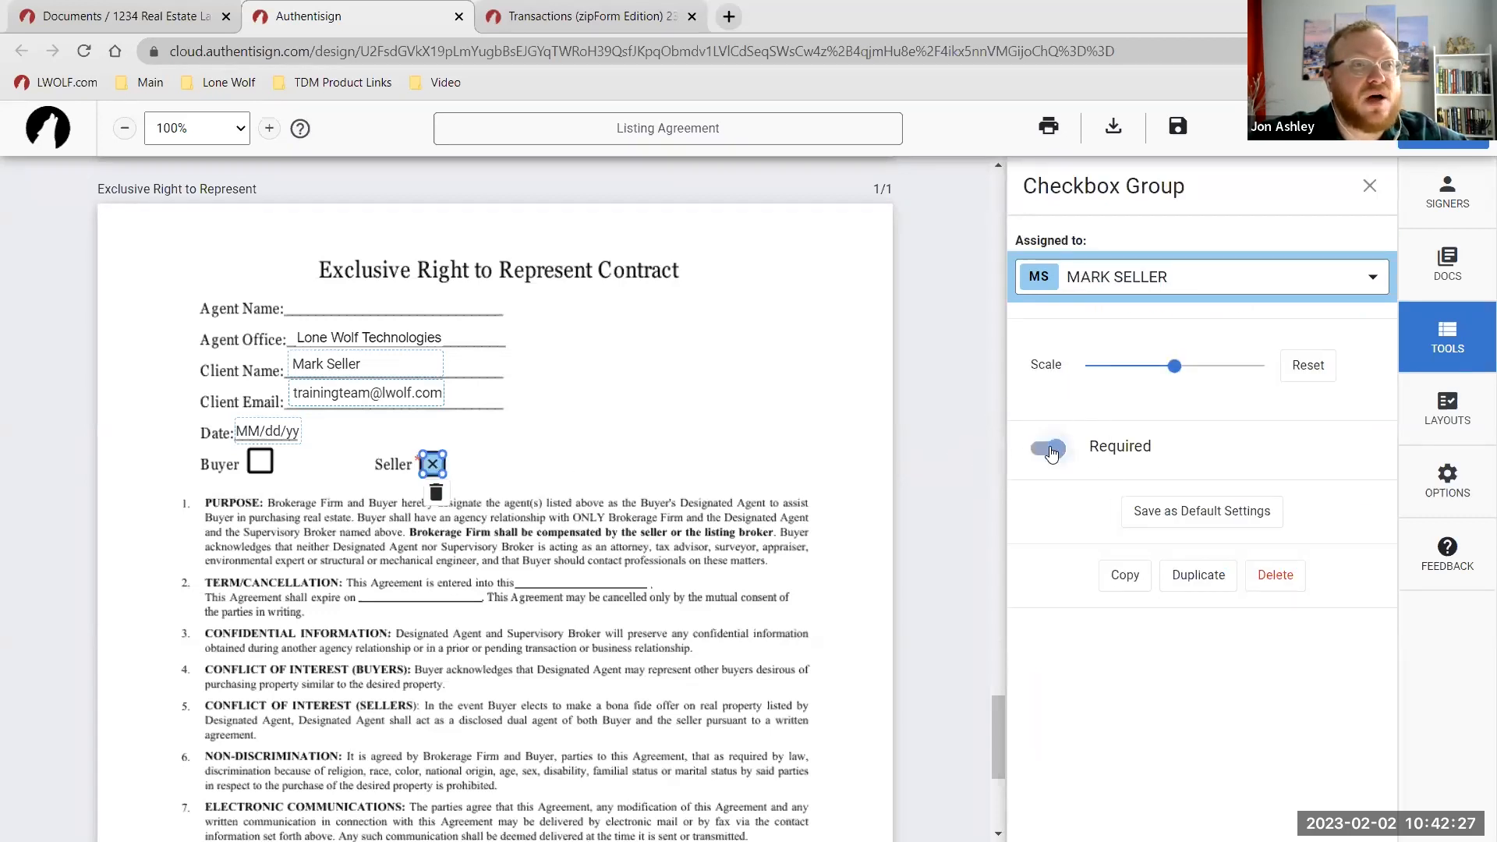
click(1052, 450)
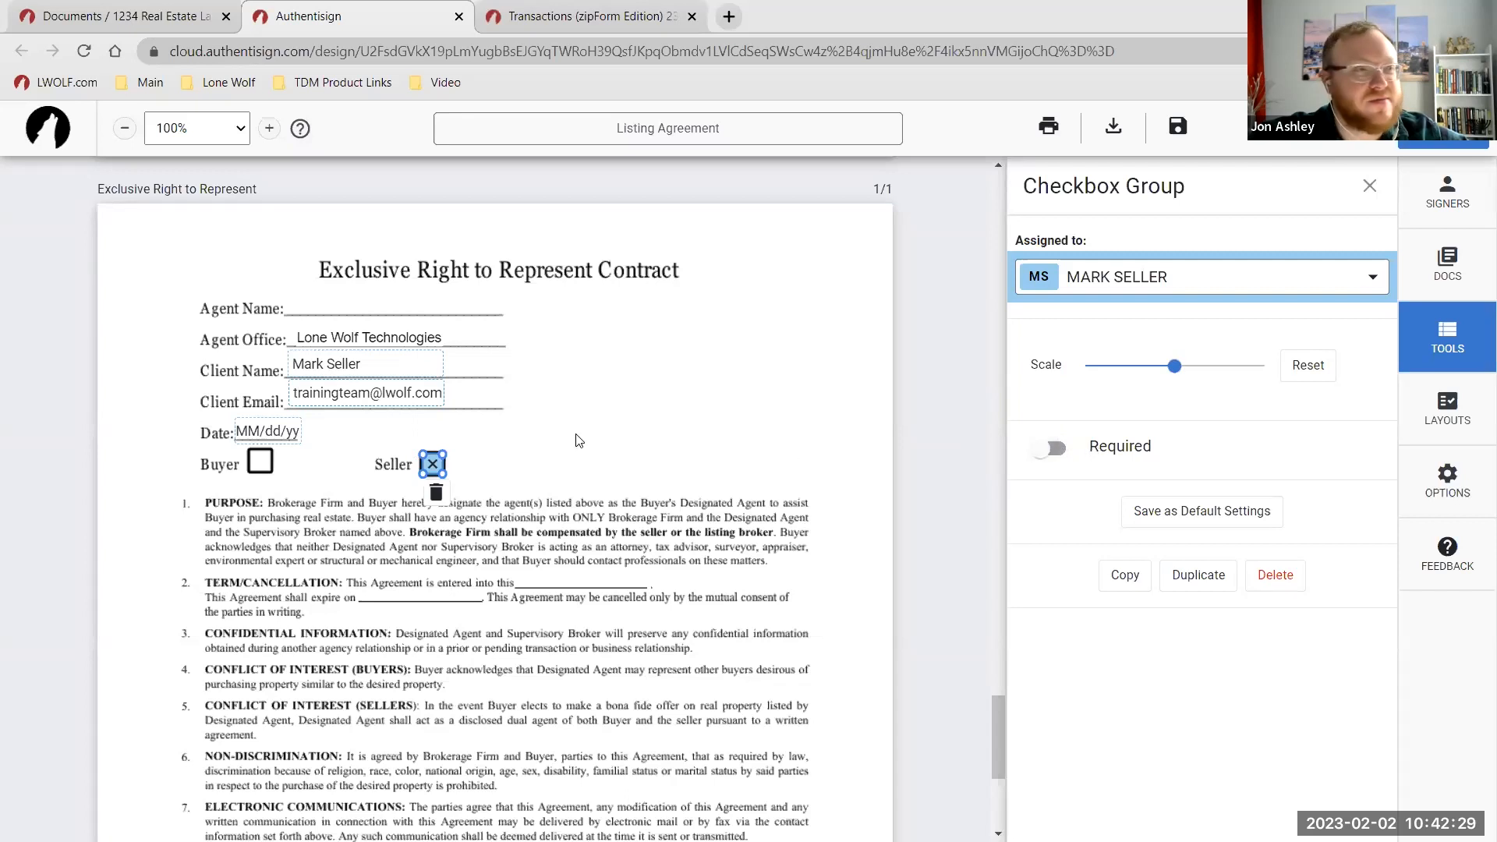
click(555, 454)
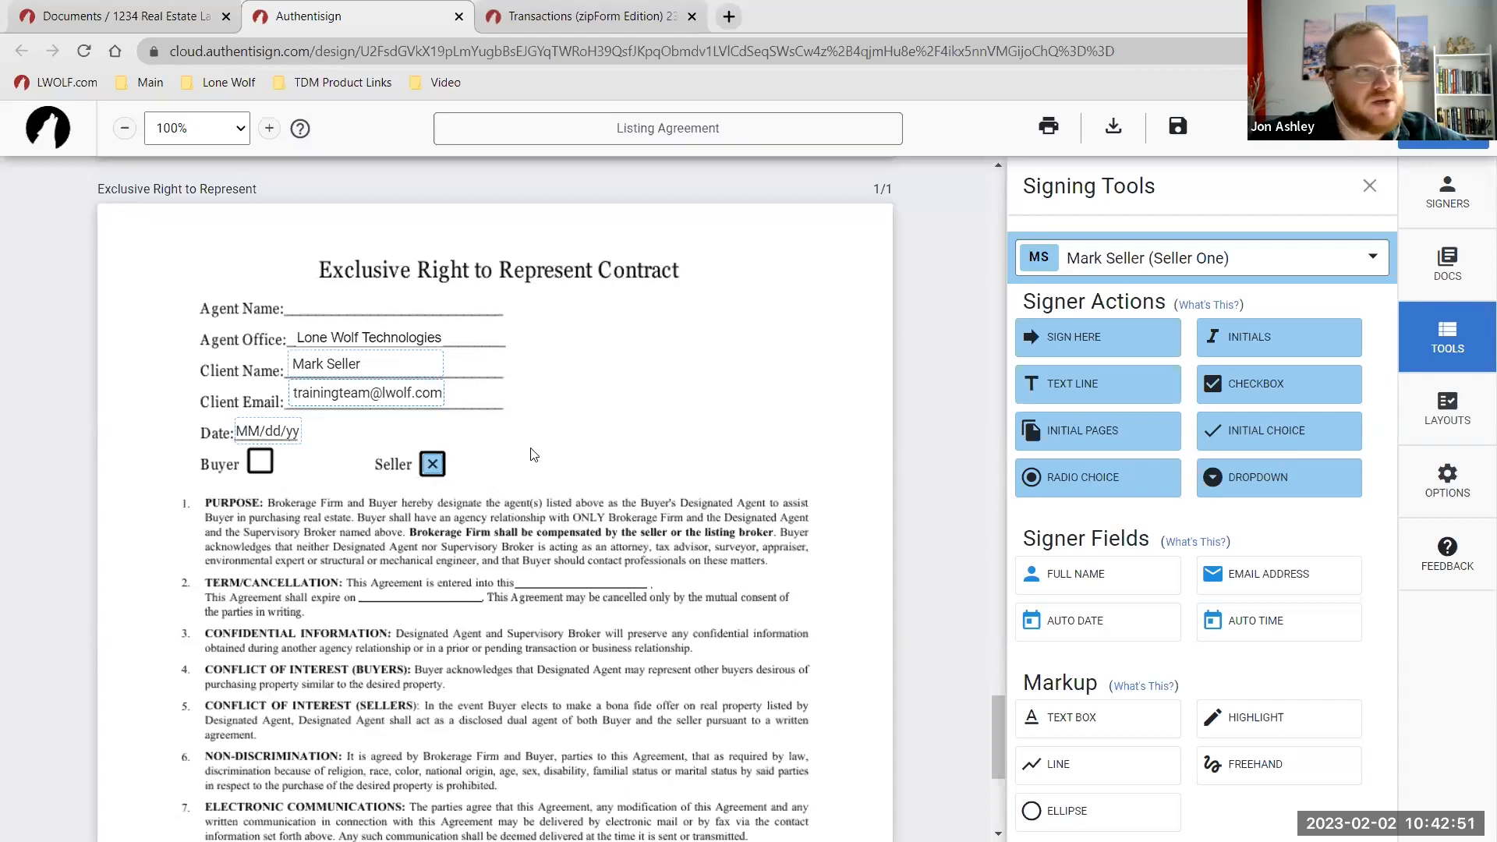
Switch the signer to yourself and place the agent's full name on the Agent Name line.
scroll(513, 448, down, 4)
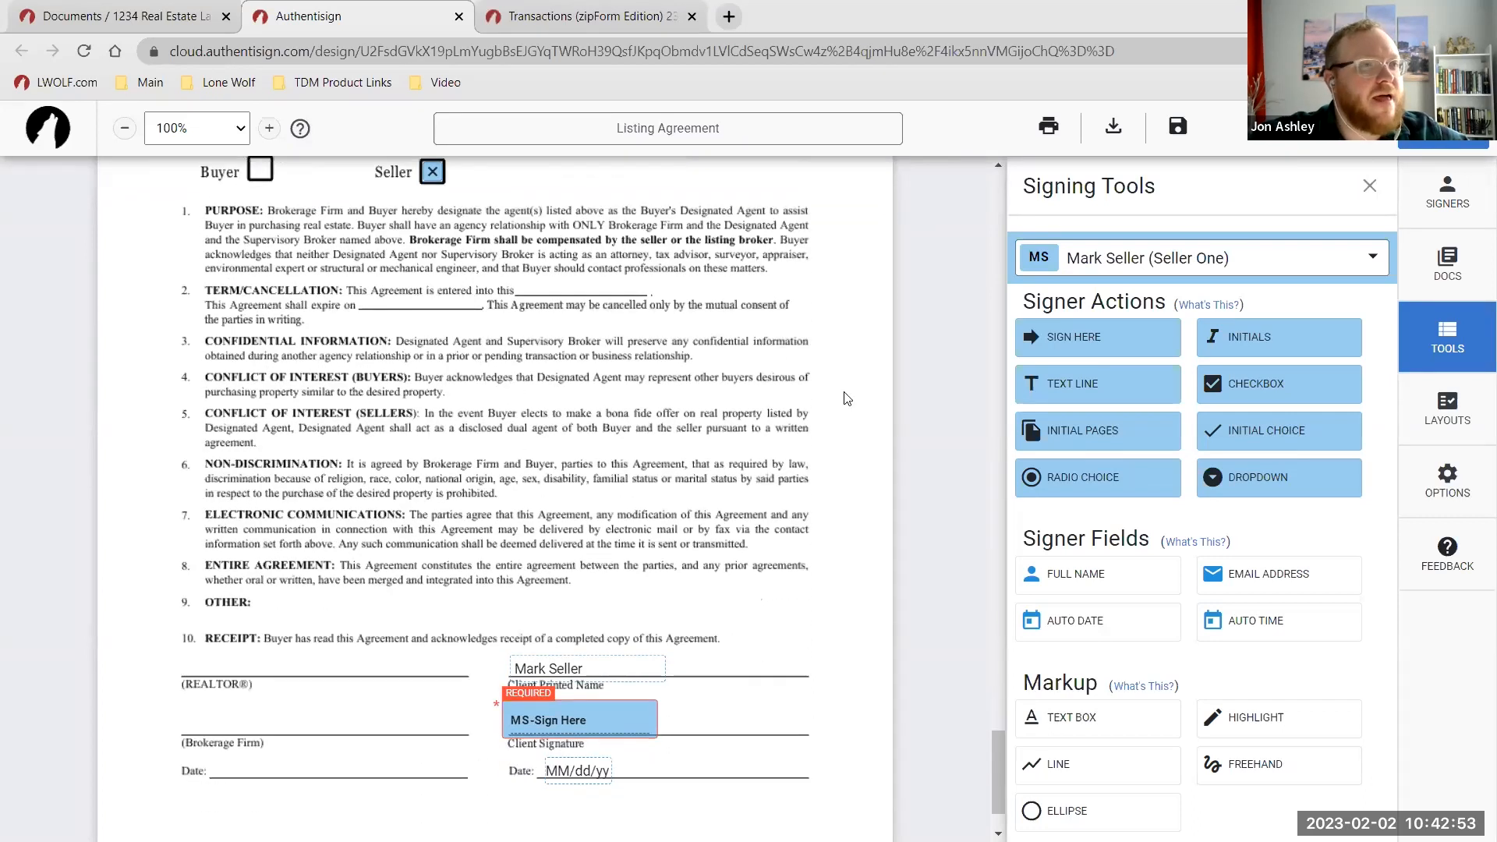
scroll(846, 355, up, 4)
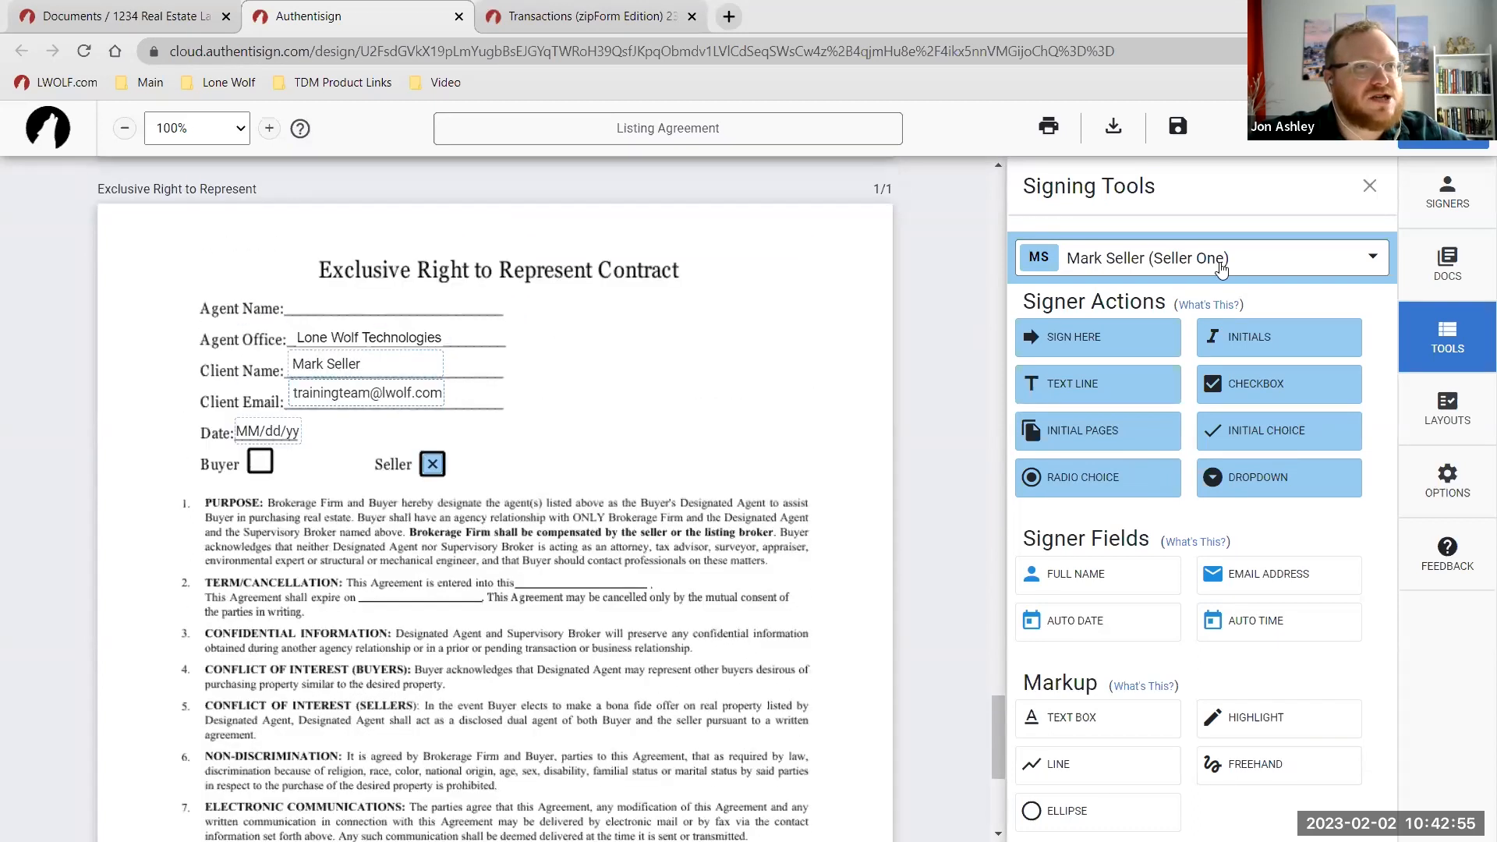
click(1221, 264)
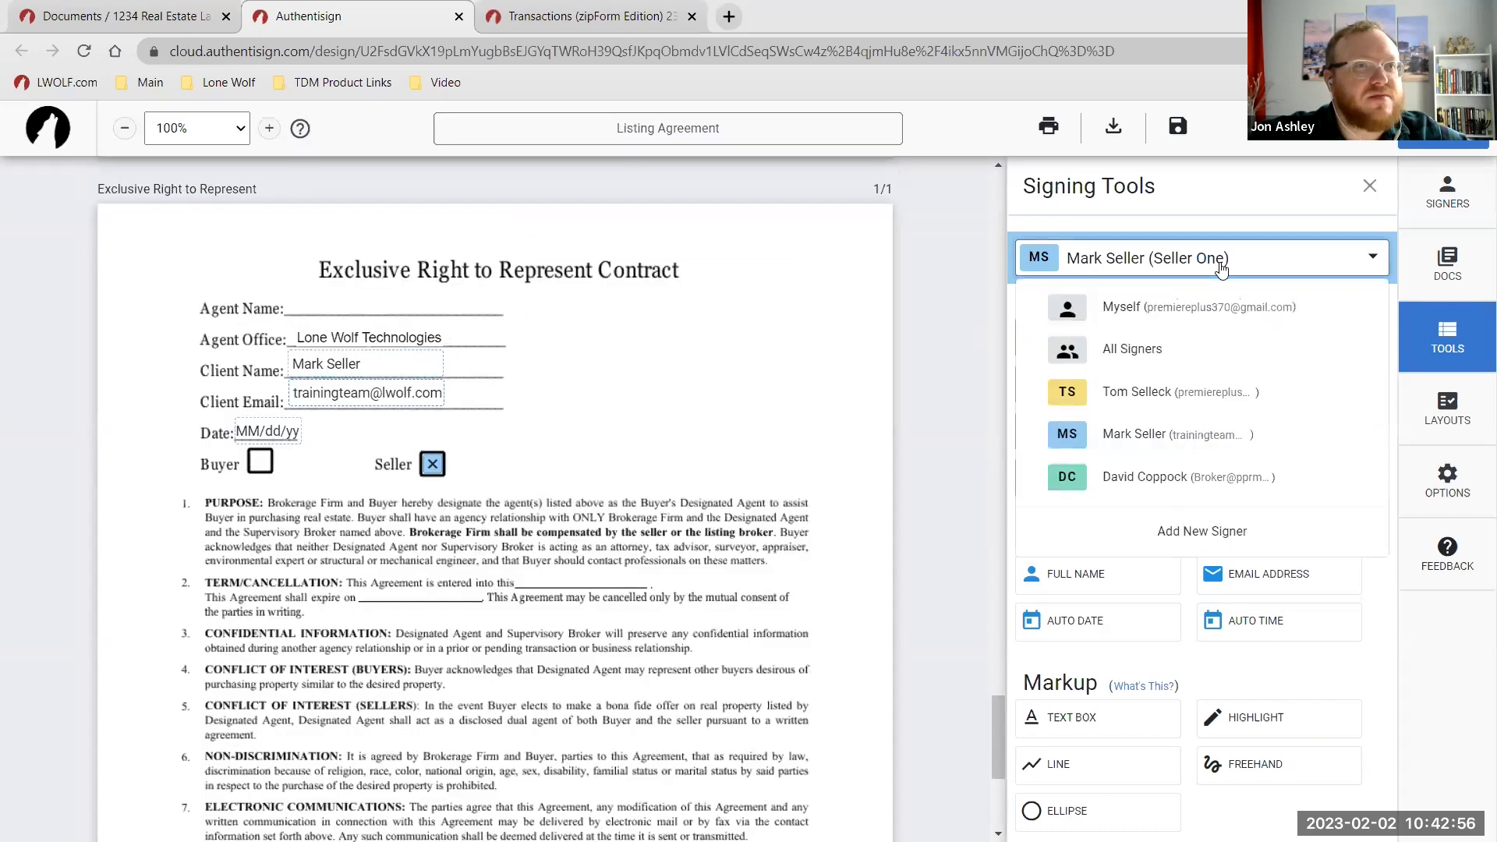
click(1157, 316)
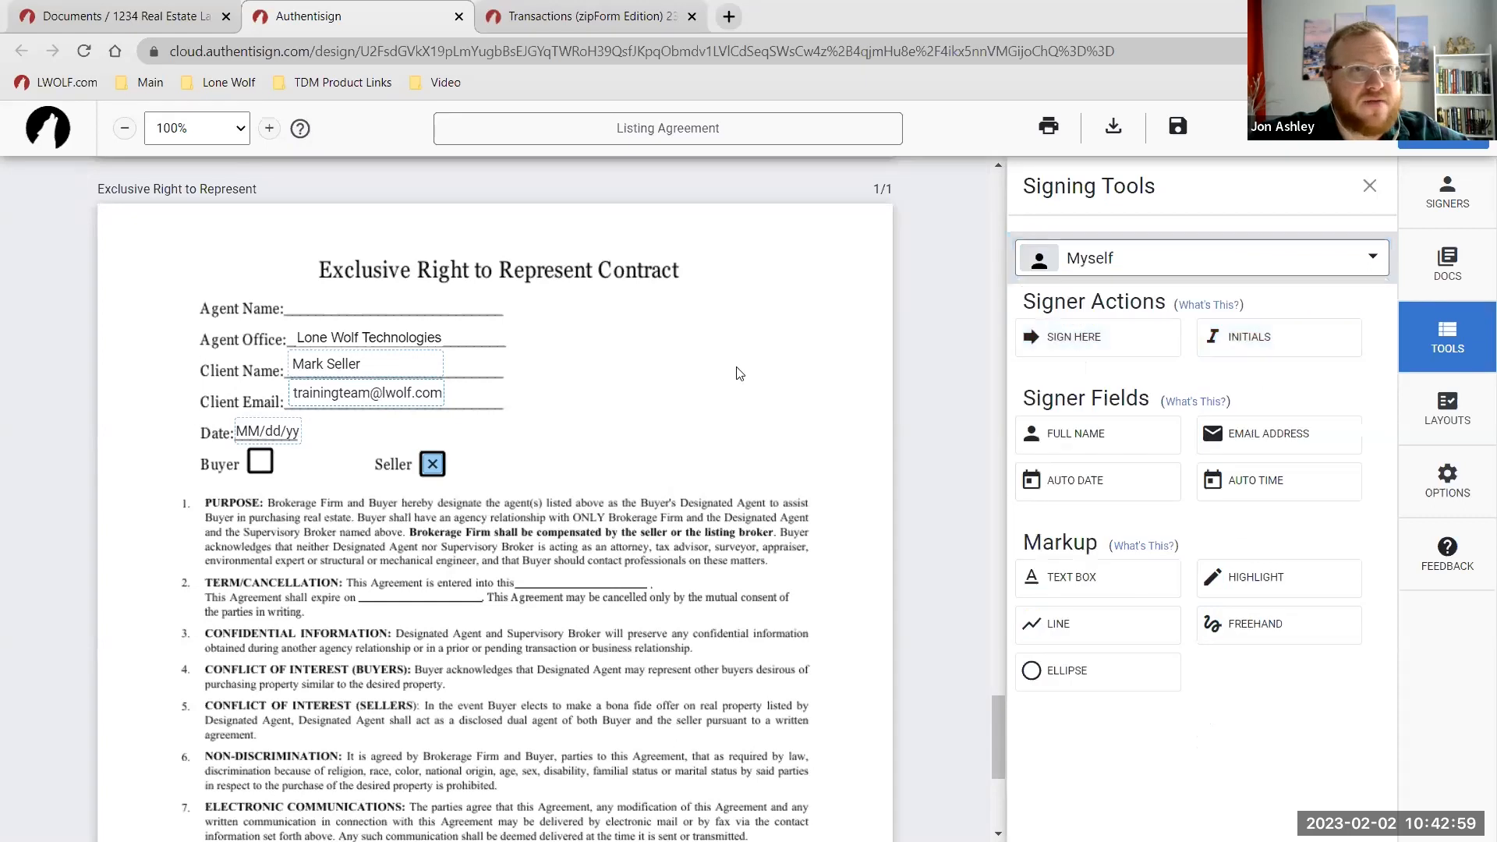
scroll(567, 384, up, 1)
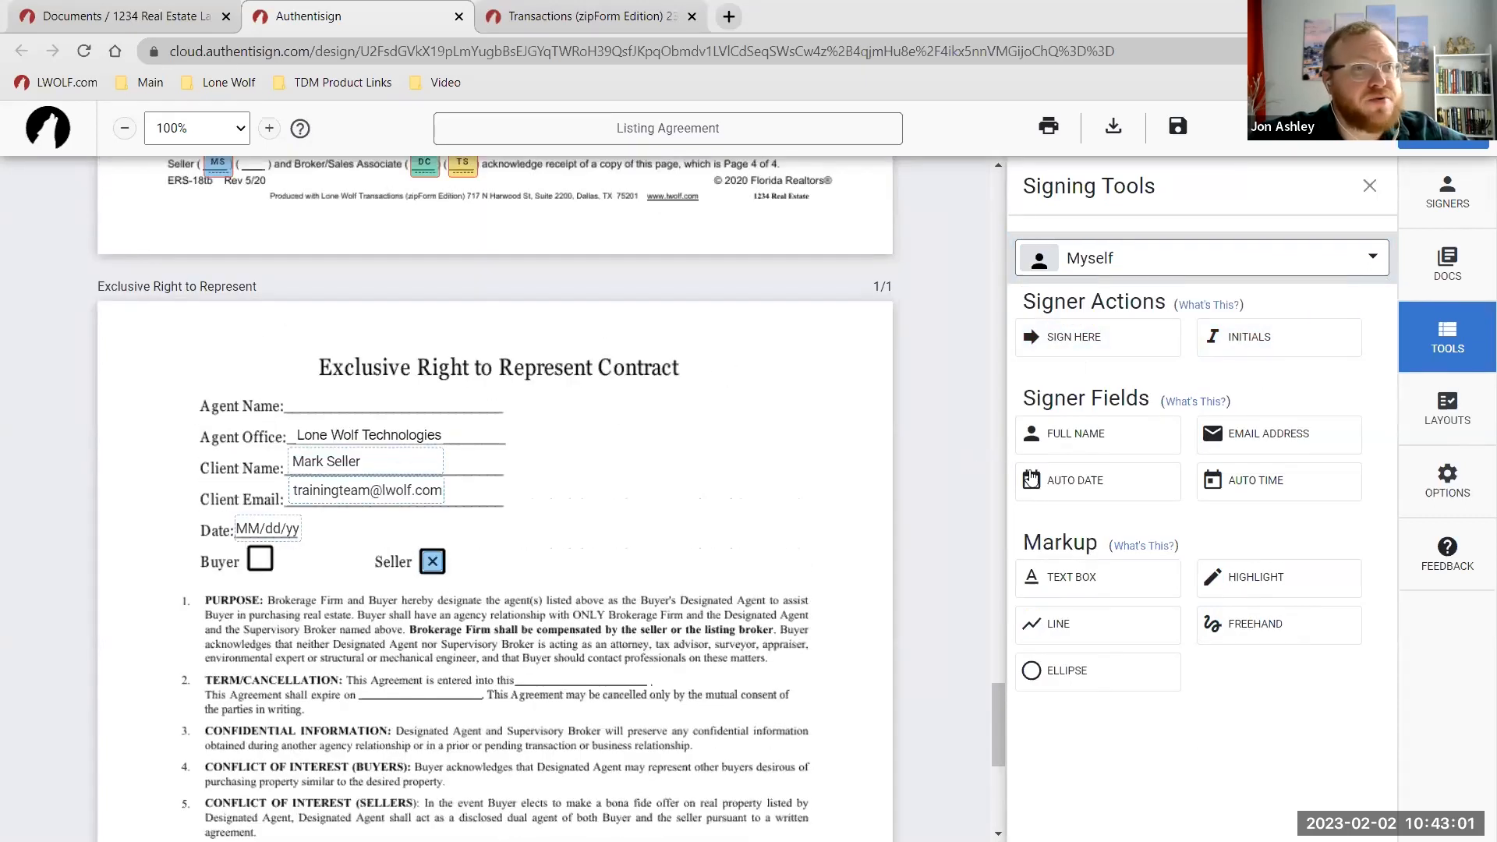
drag(1019, 431, 388, 390)
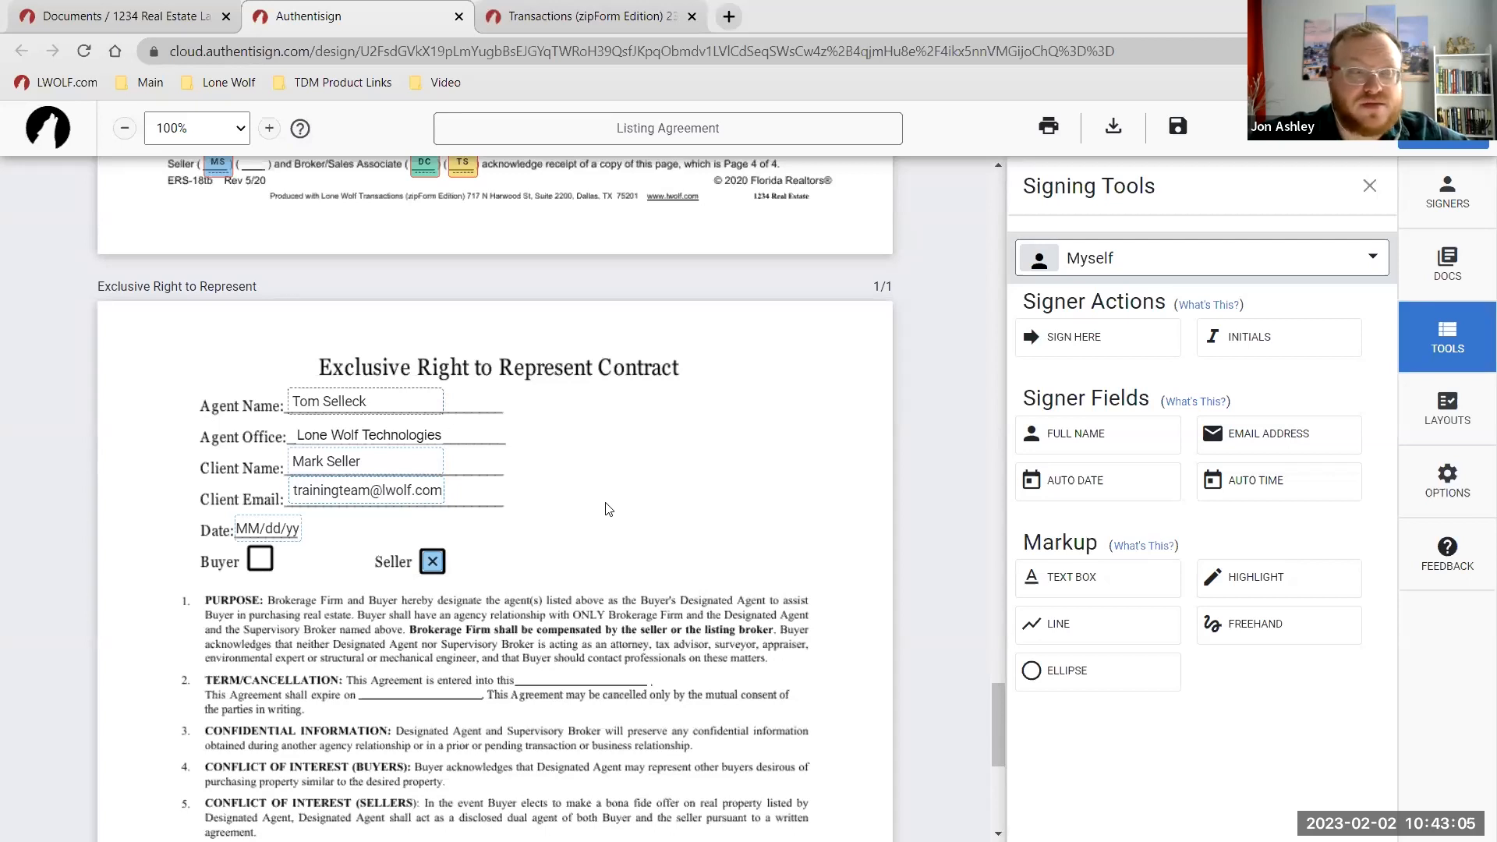
Scroll down to the contract's Receipt section with its signature and date lines.
scroll(609, 509, down, 1)
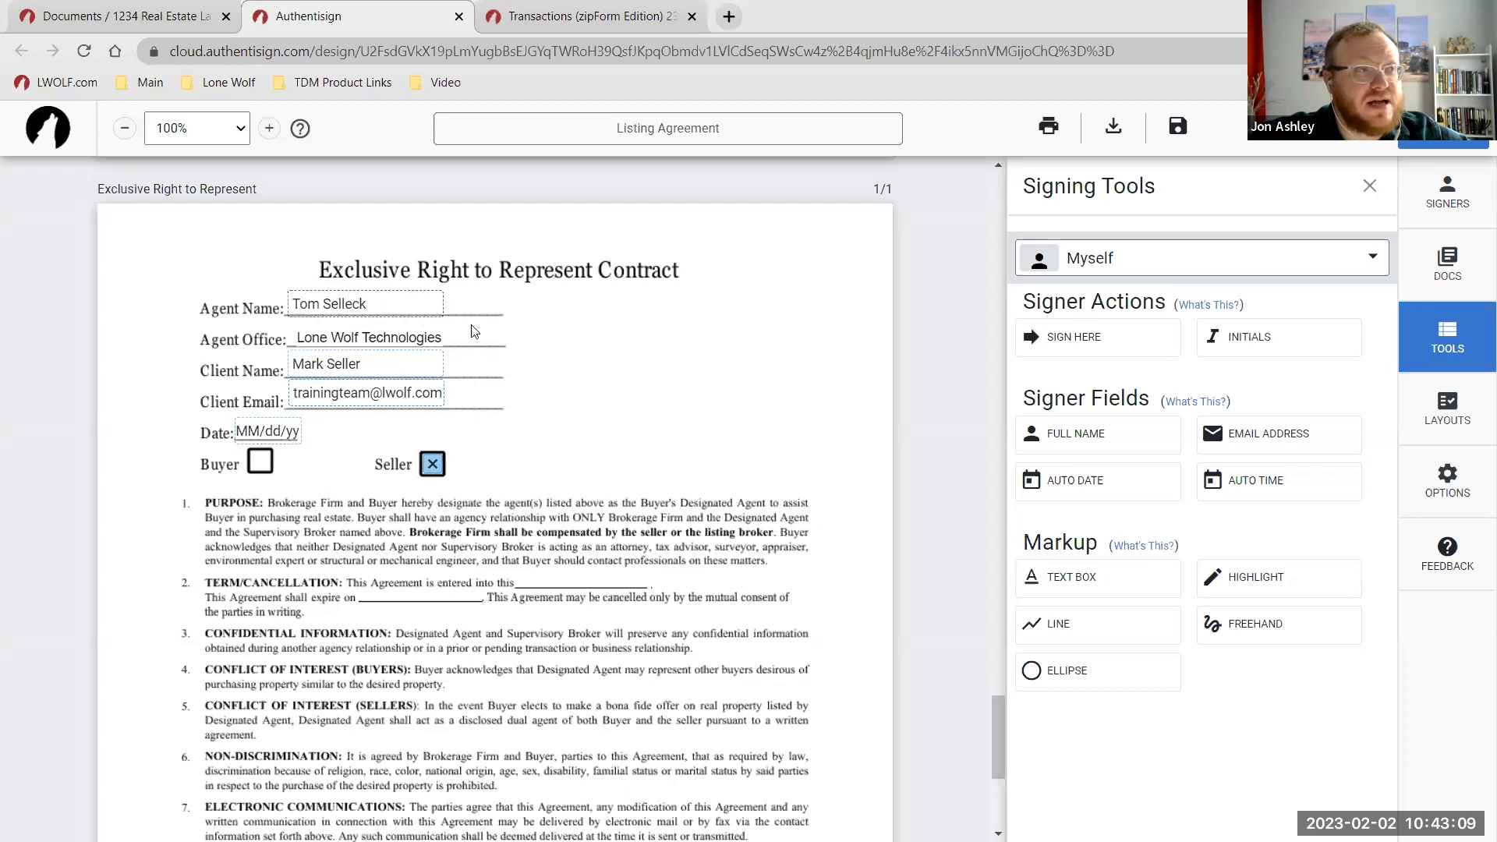
scroll(594, 405, down, 1)
scroll(401, 345, up, 1)
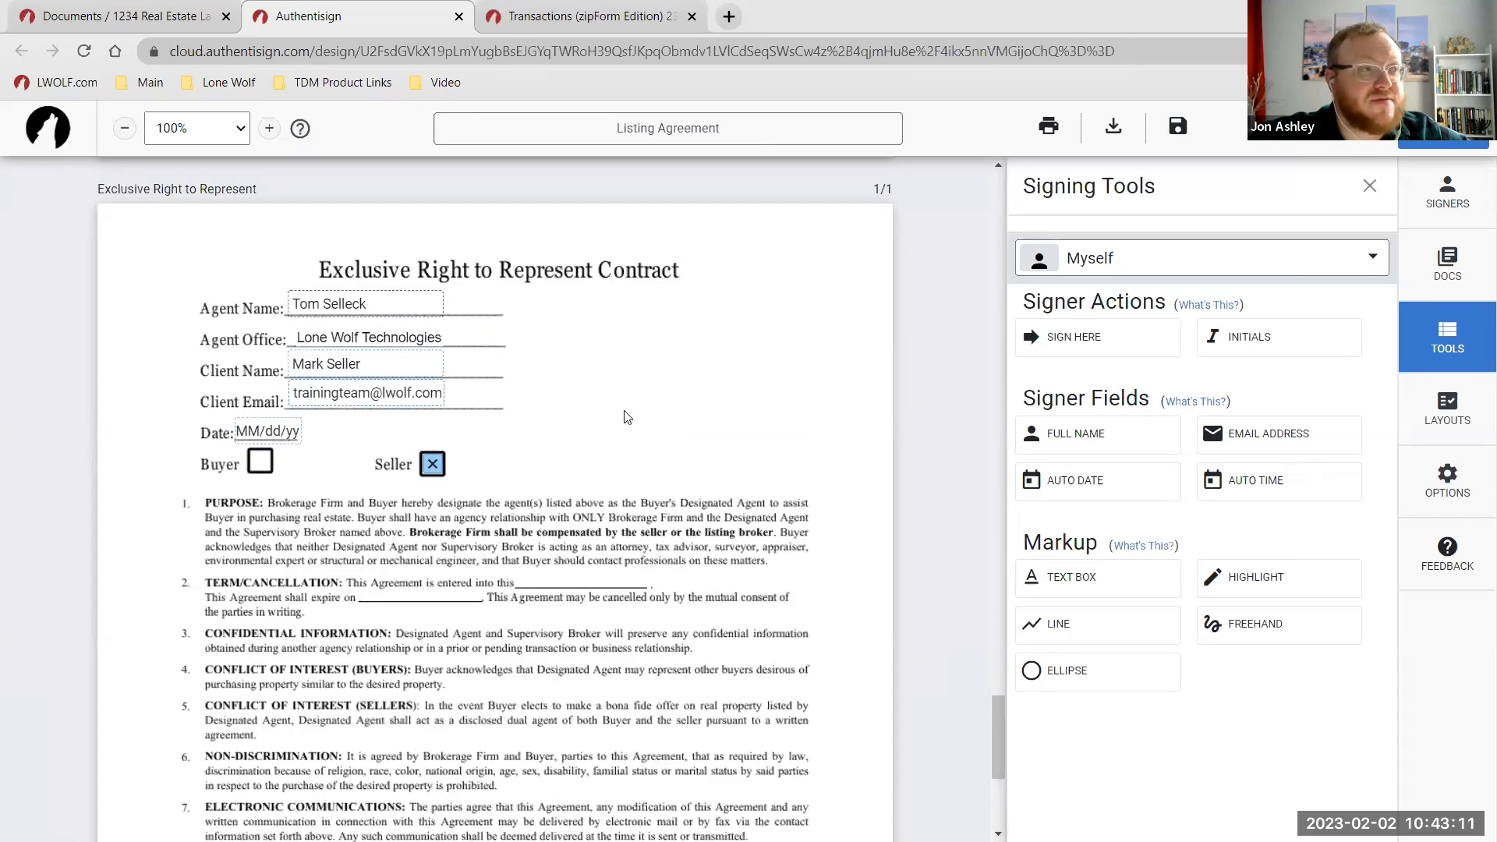
scroll(628, 417, down, 4)
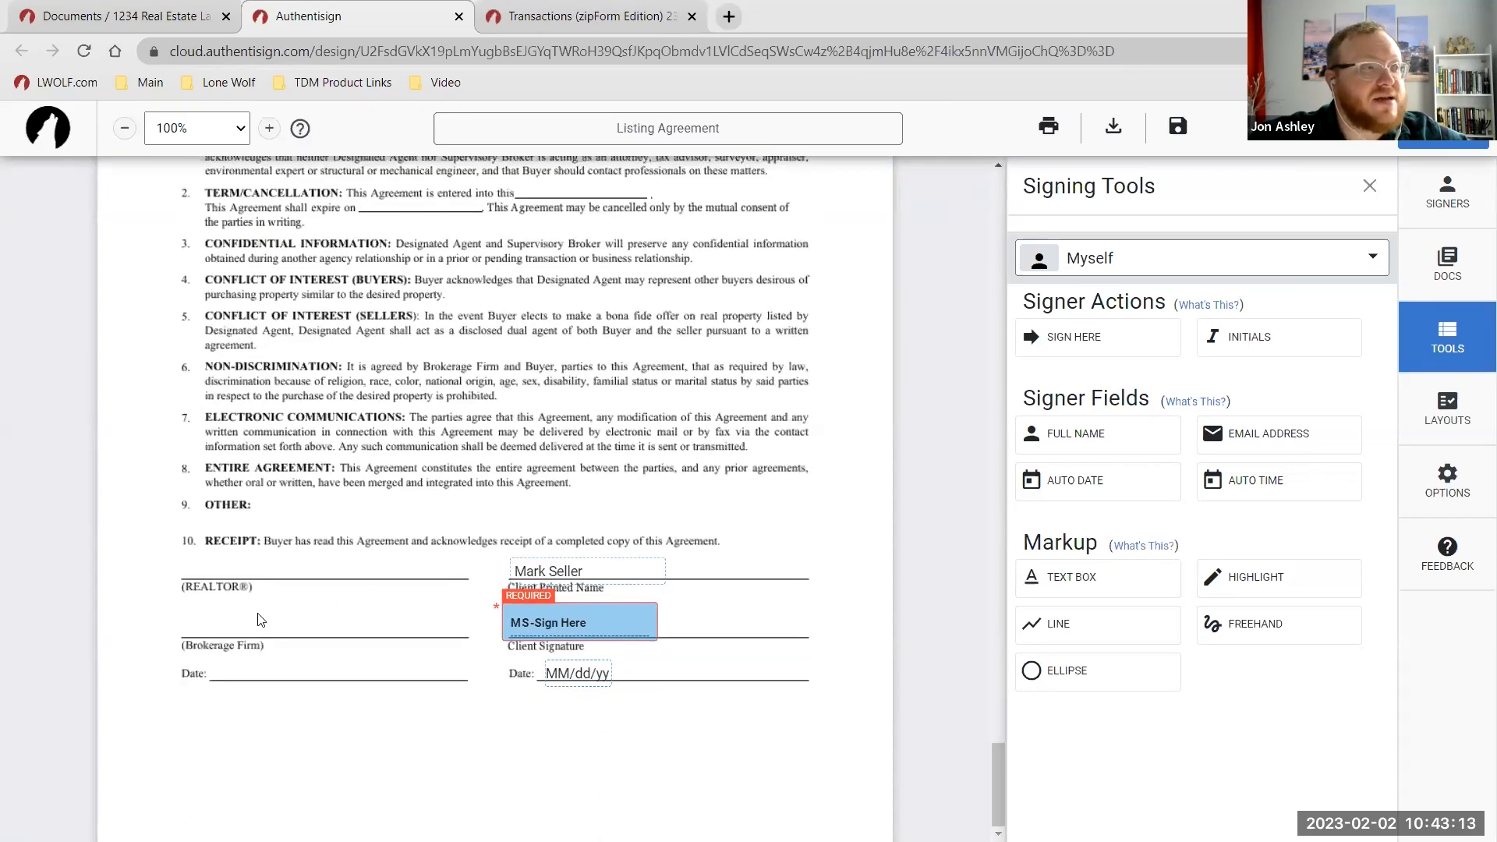
Accept the e-signature terms and draw your own signature and initials on the signature pad.
click(1084, 339)
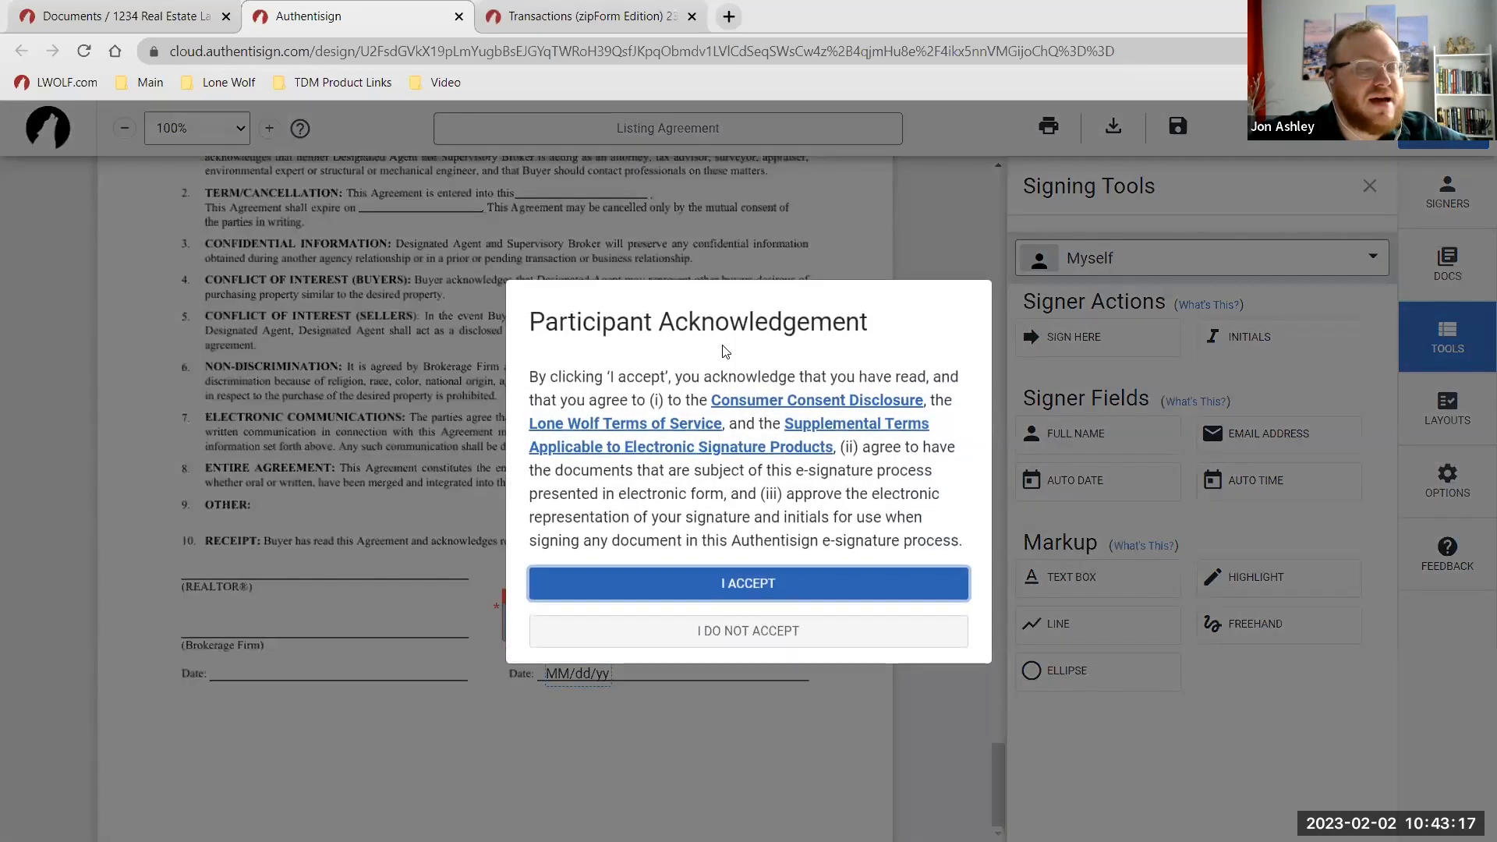
click(786, 586)
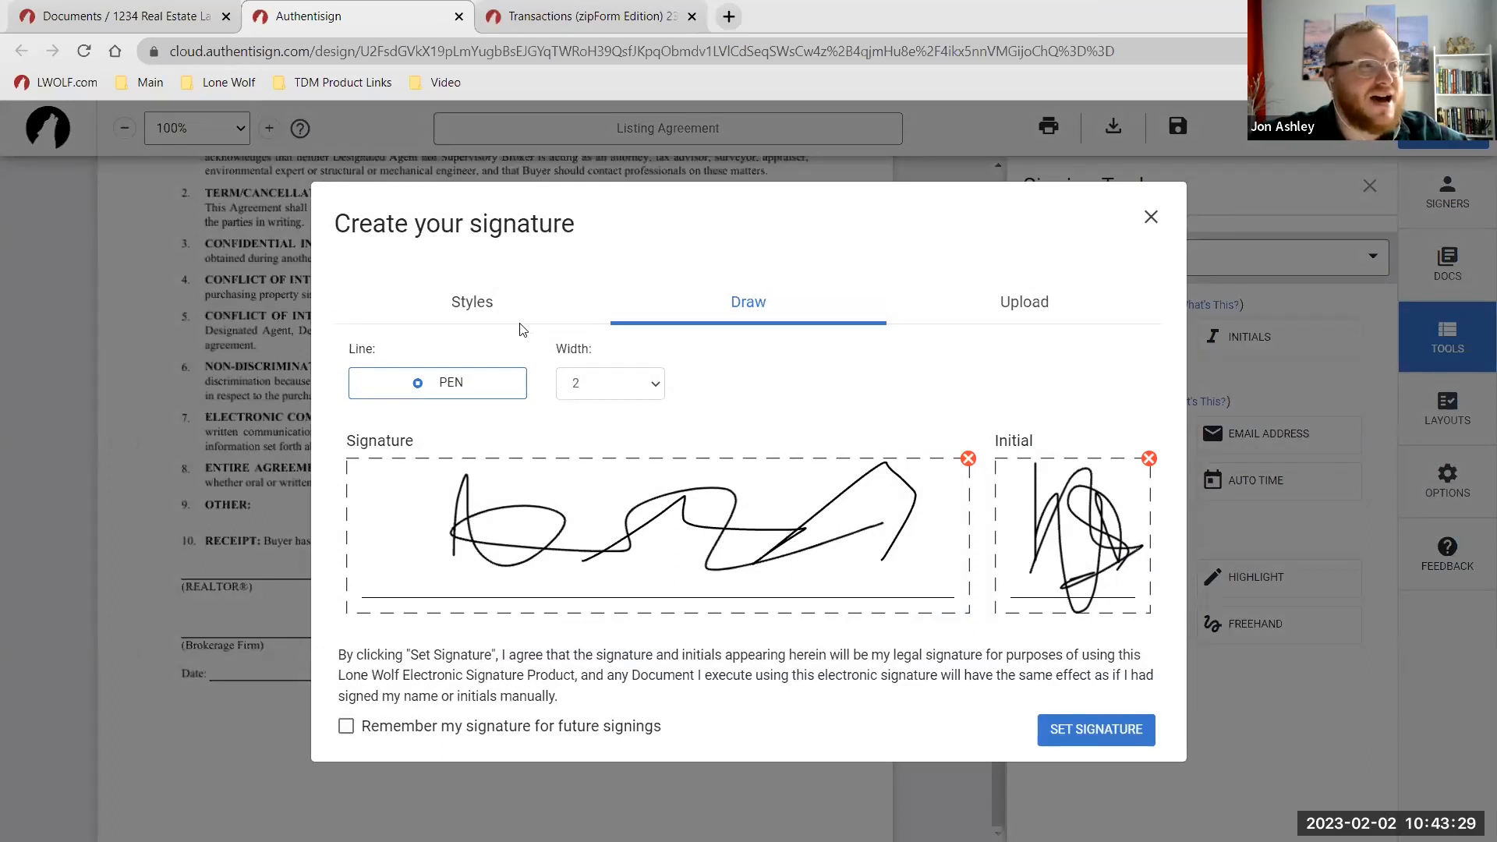
click(499, 304)
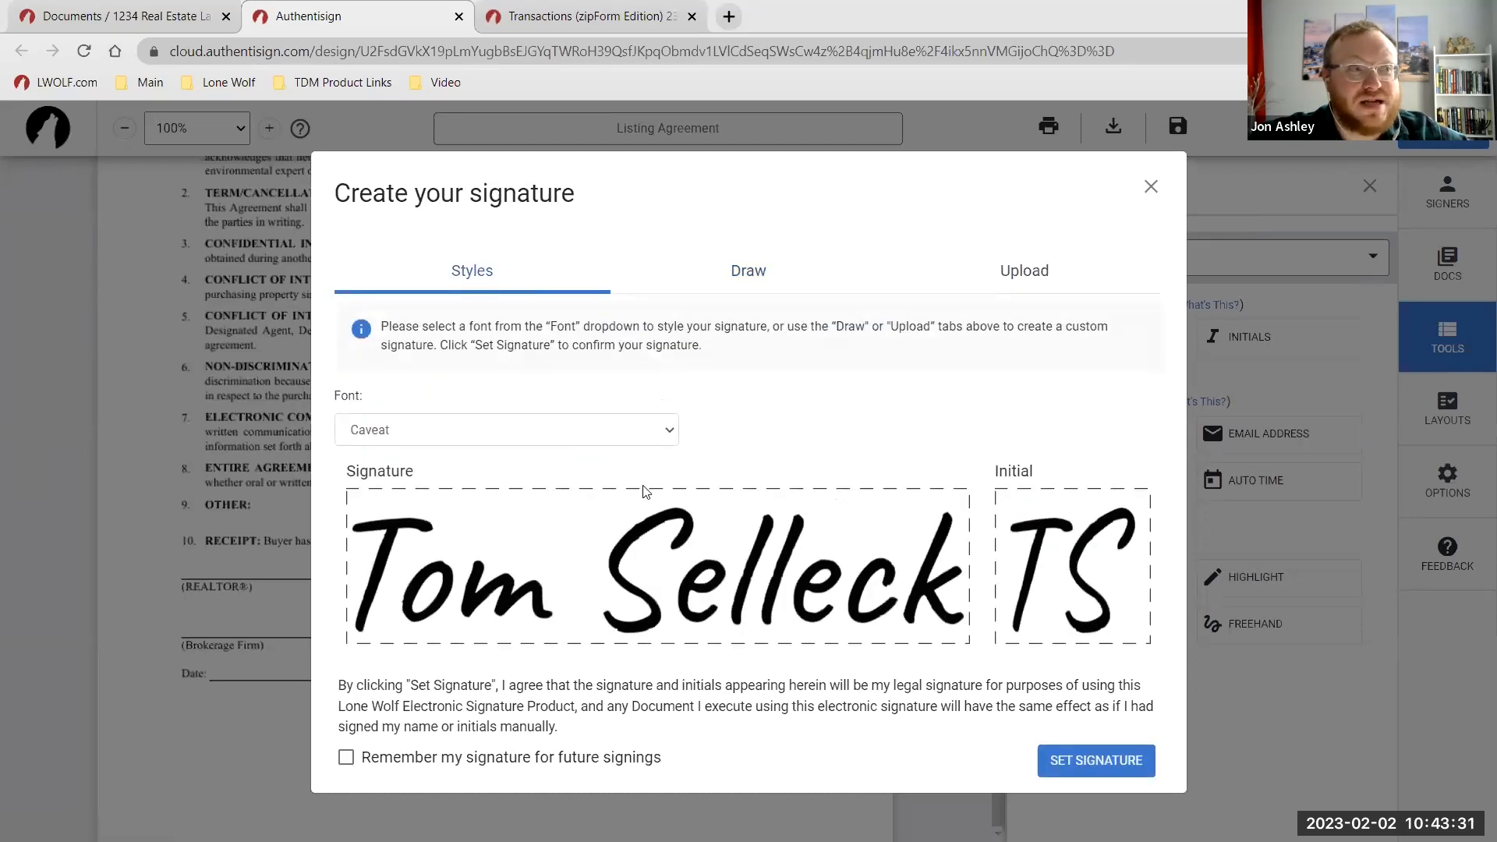
click(610, 429)
click(611, 428)
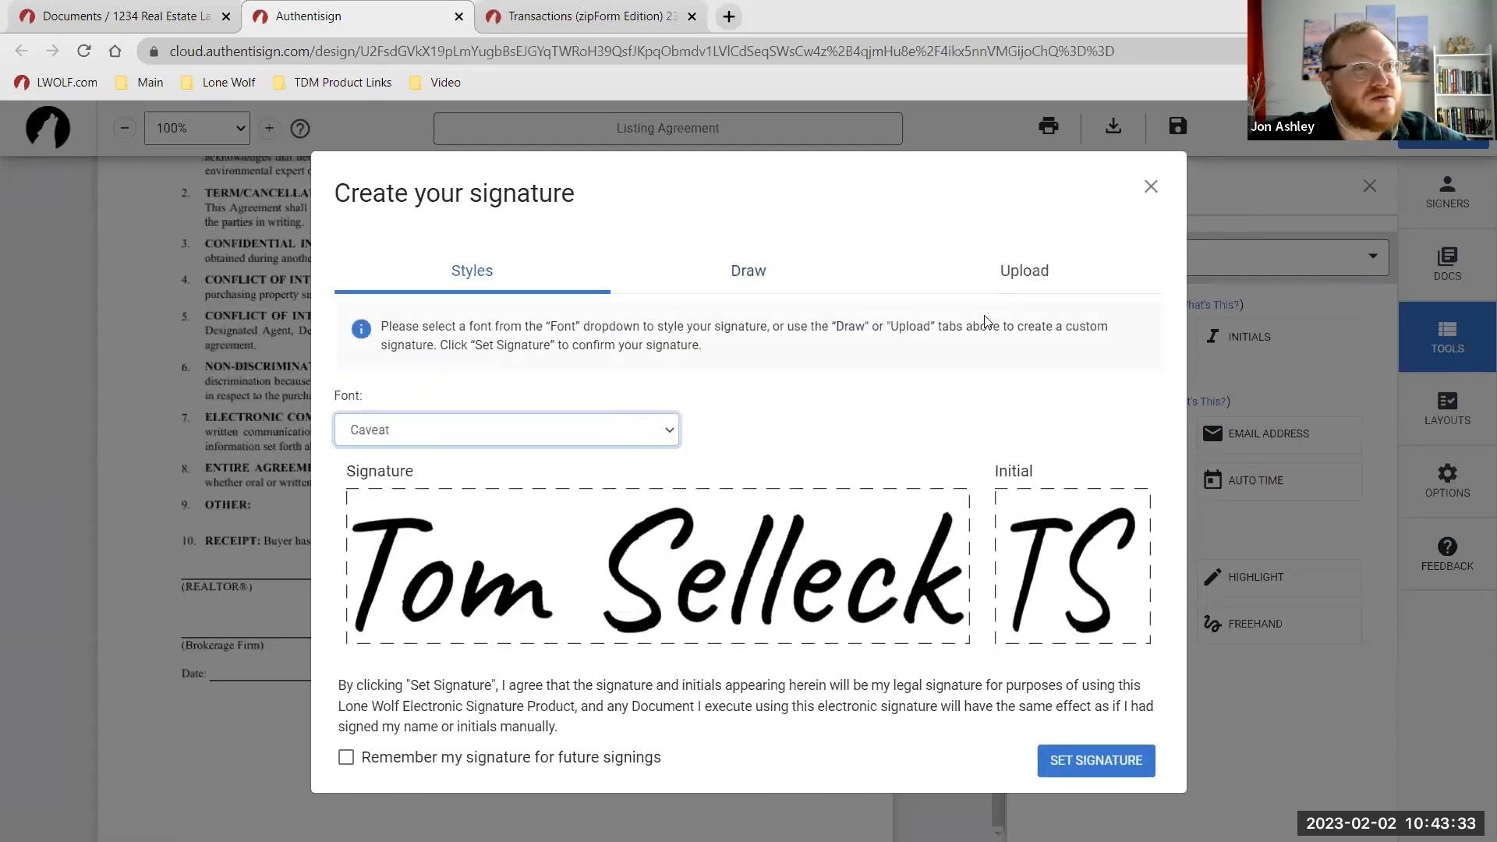
click(1044, 269)
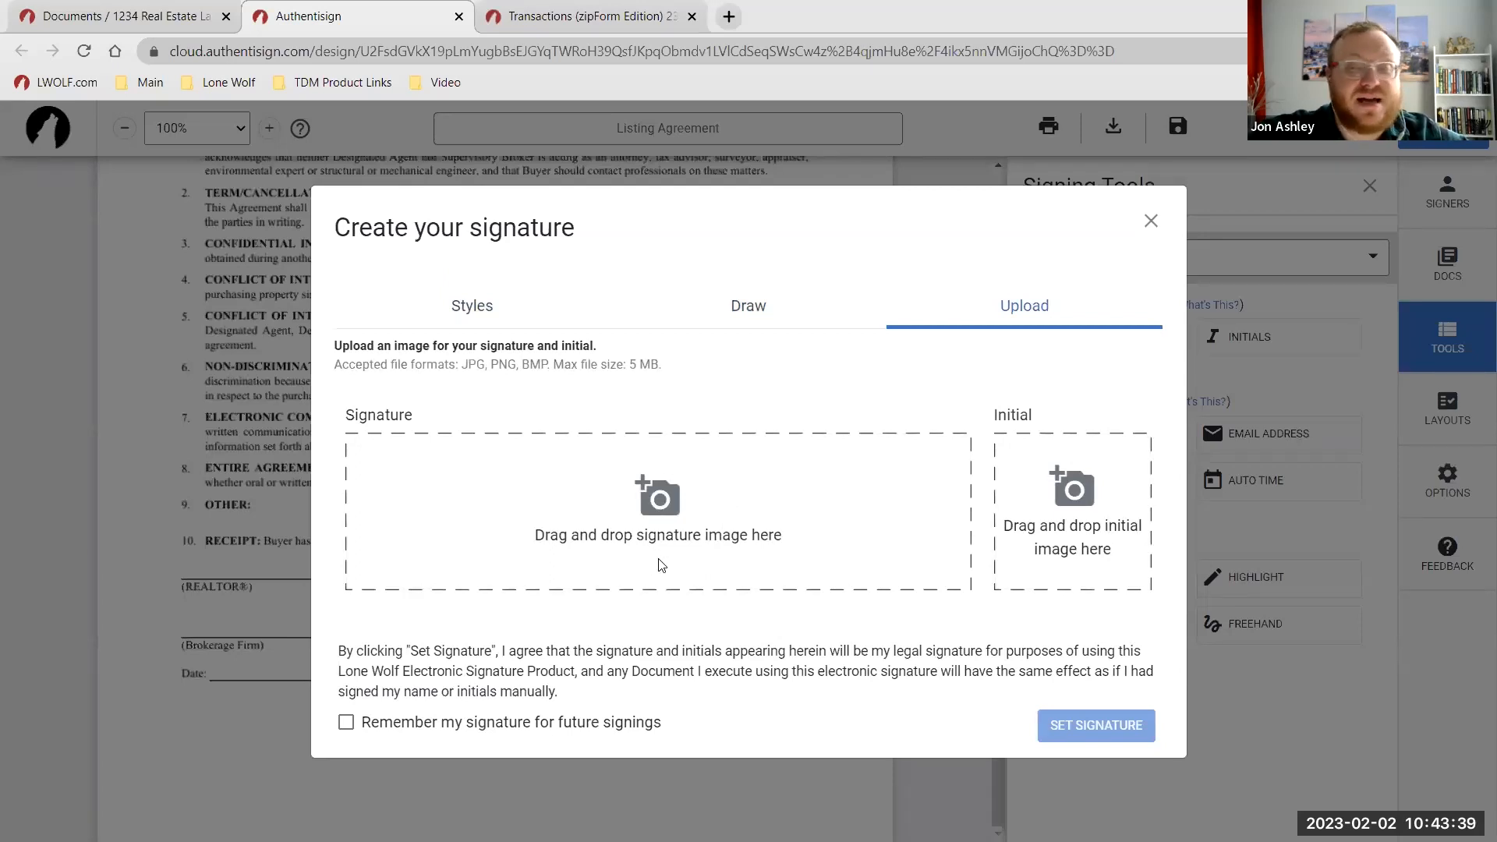
click(763, 312)
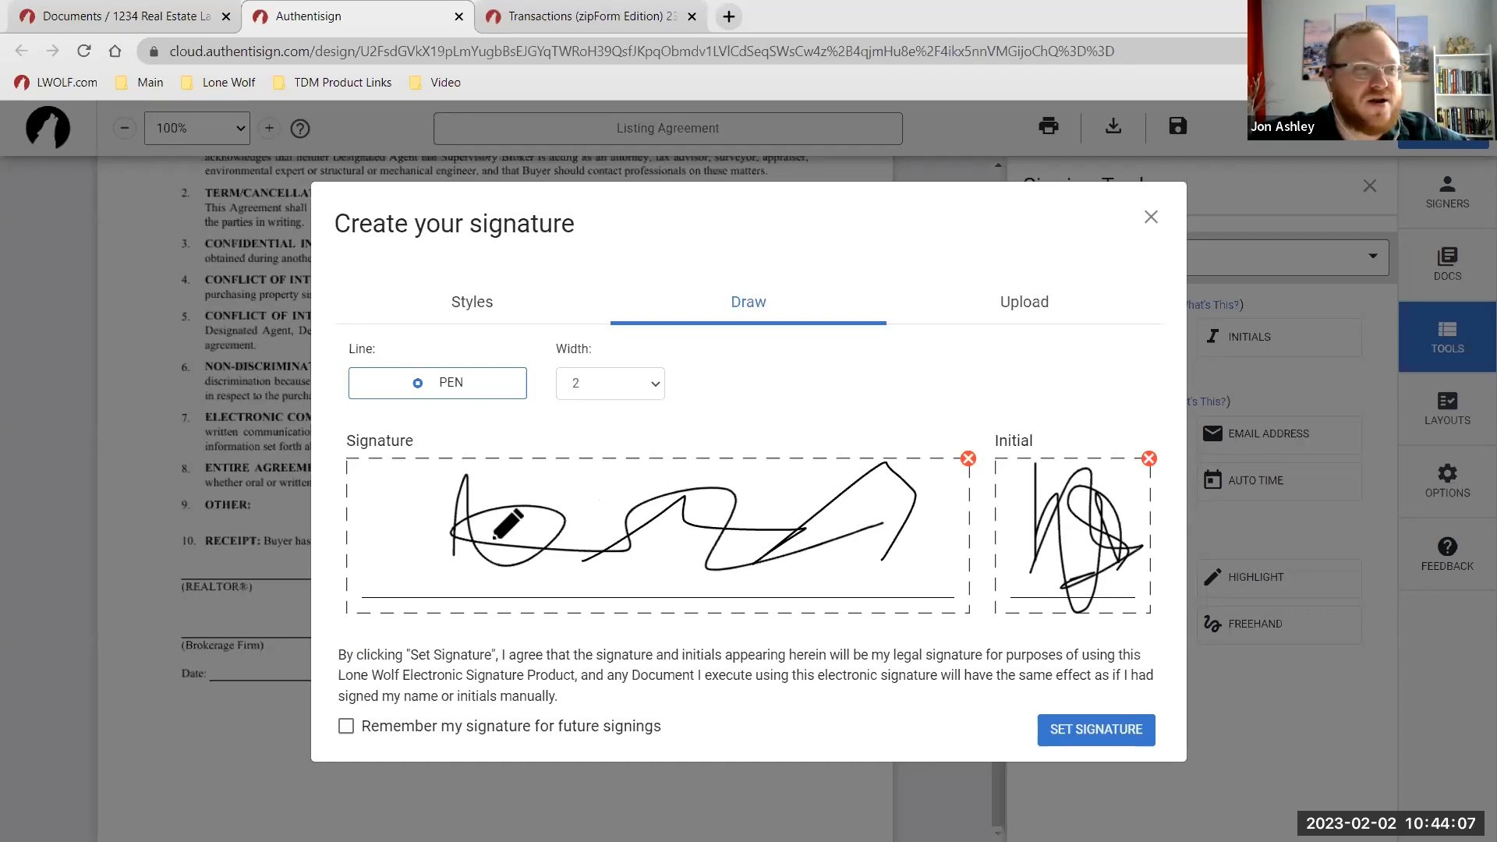
drag(398, 538, 724, 526)
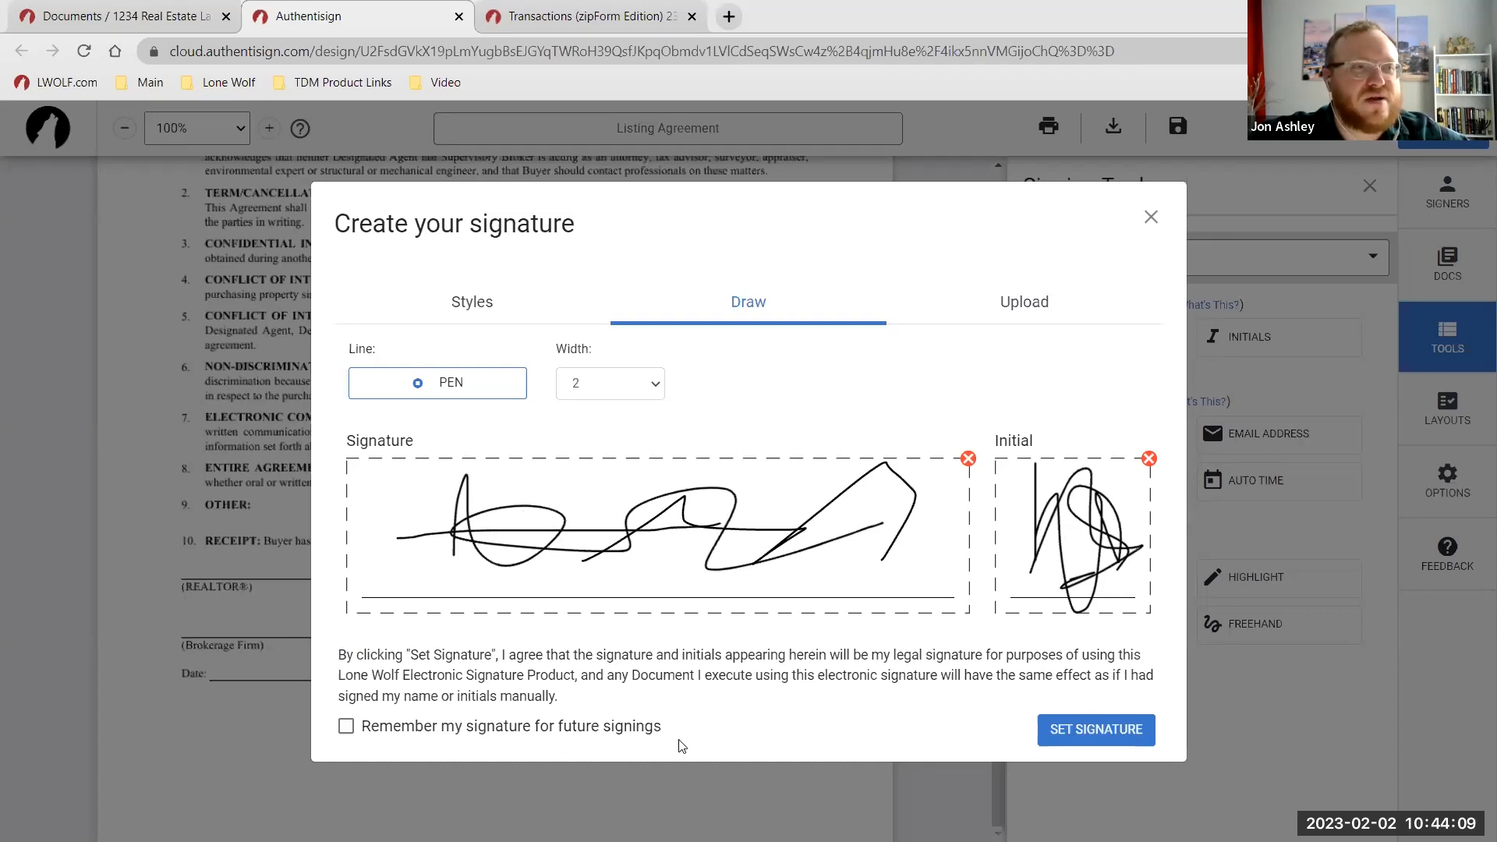
click(1095, 731)
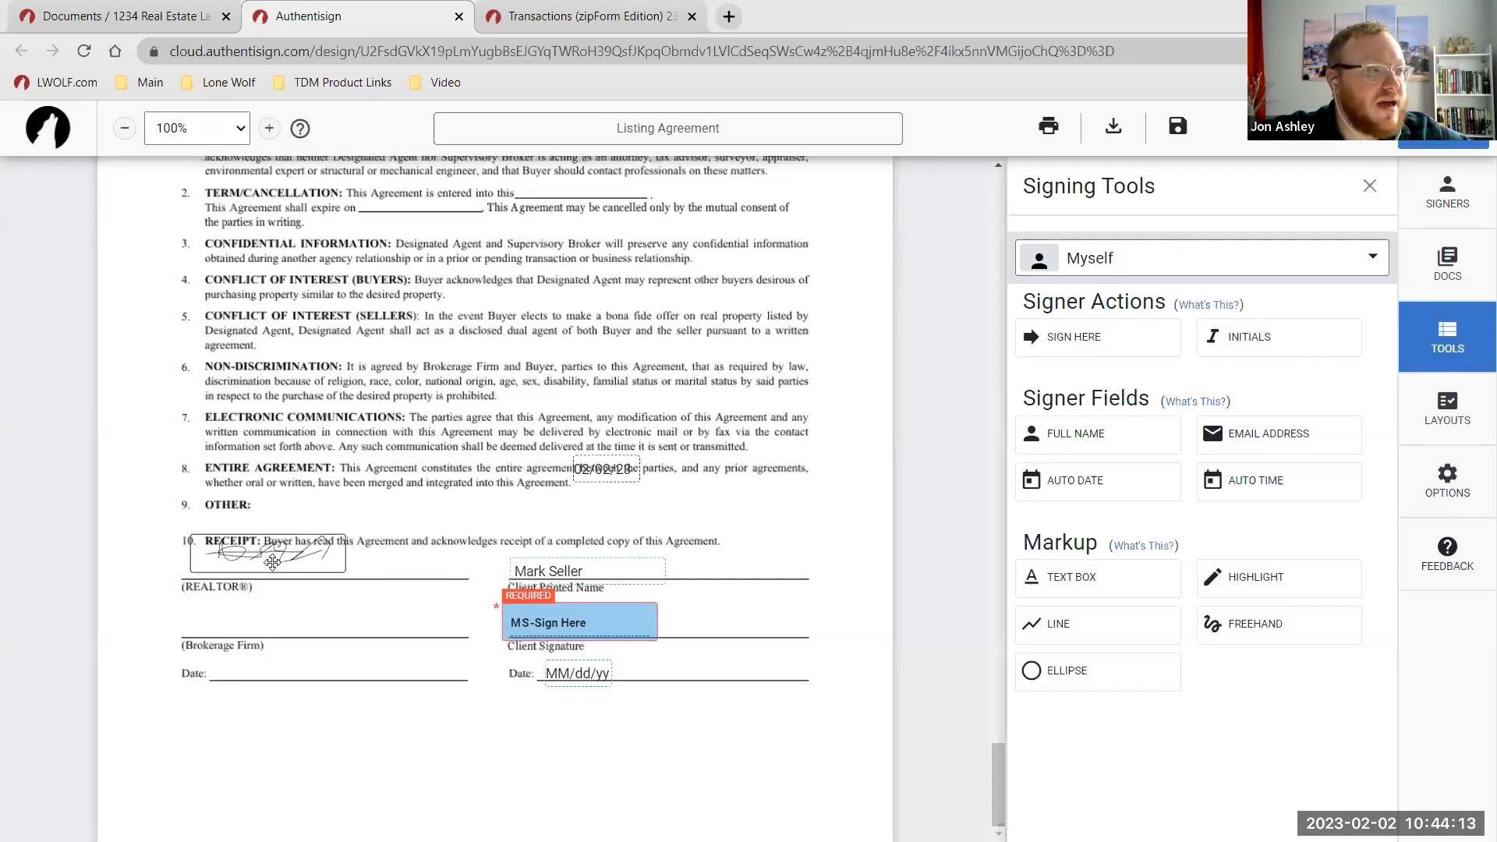
Sign the contract's REALTOR line and put the 02/02/23 date on its Date line.
click(217, 591)
drag(594, 462, 238, 663)
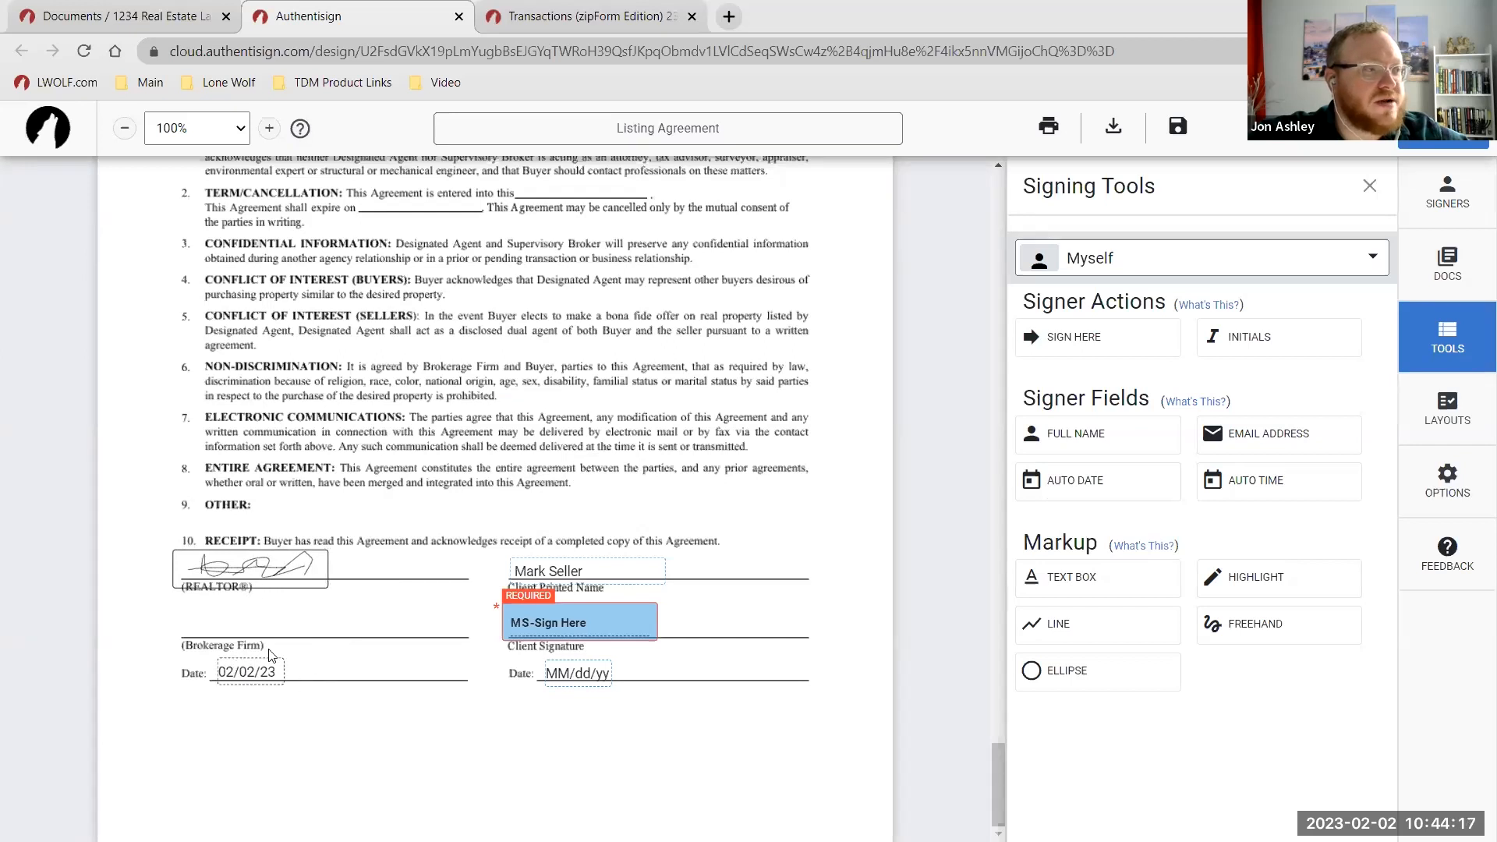
scroll(468, 596, up, 6)
scroll(519, 569, up, 6)
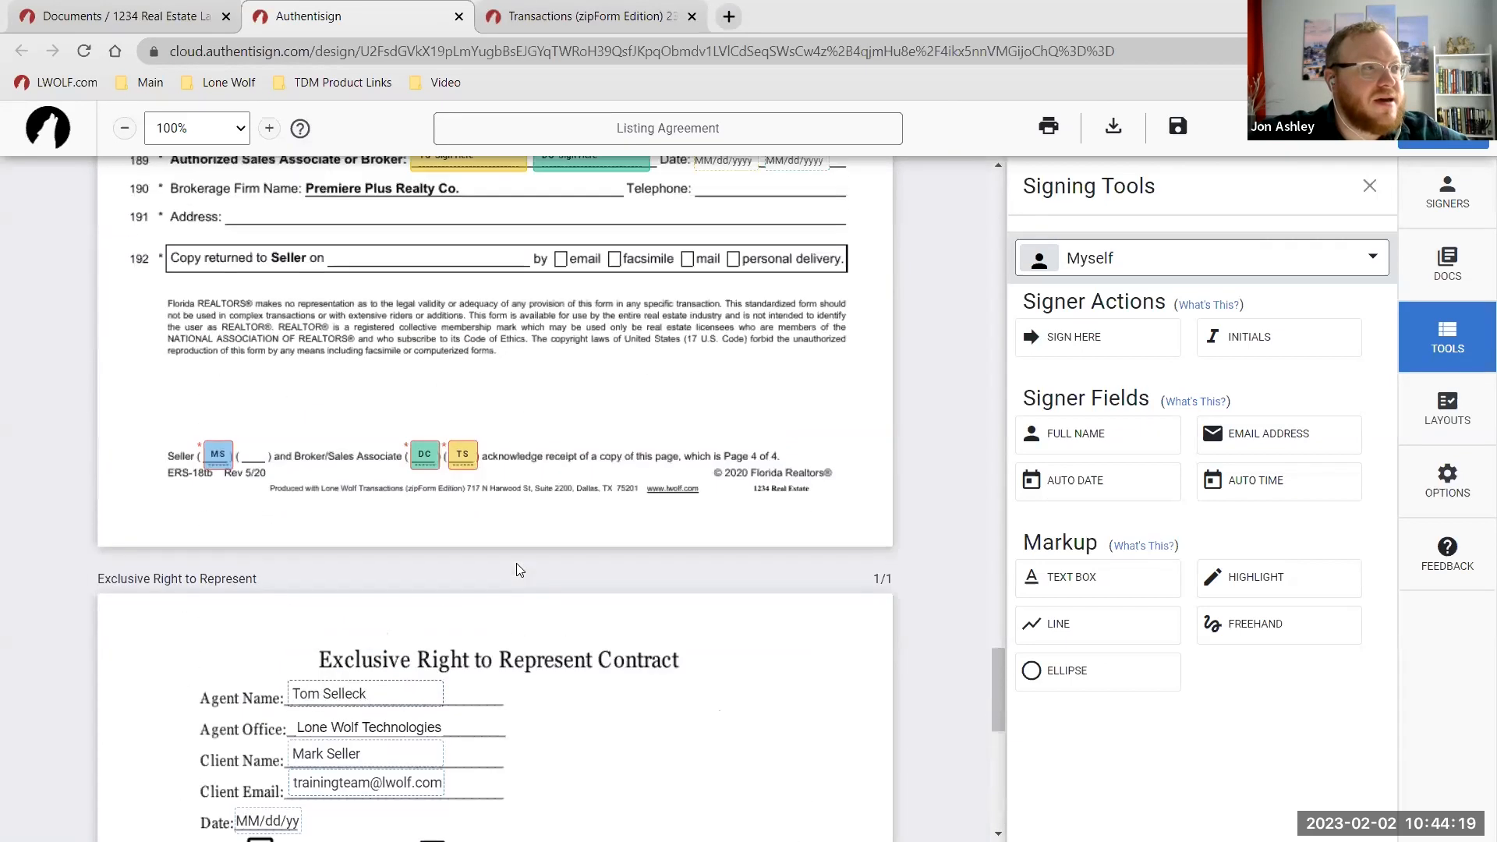
scroll(568, 569, up, 1)
scroll(574, 601, down, 1)
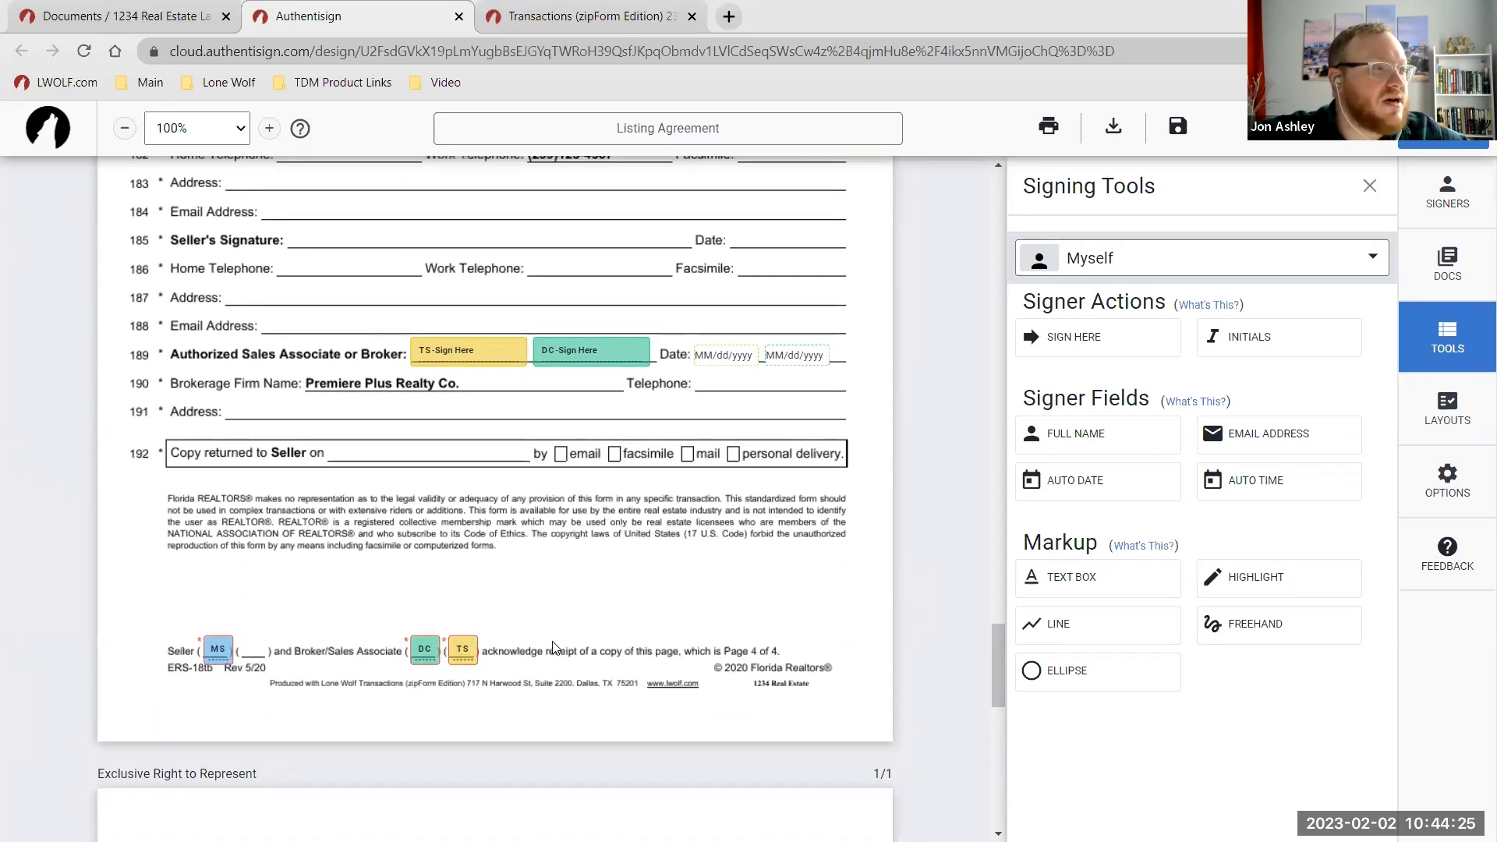
scroll(555, 649, down, 10)
scroll(468, 659, up, 10)
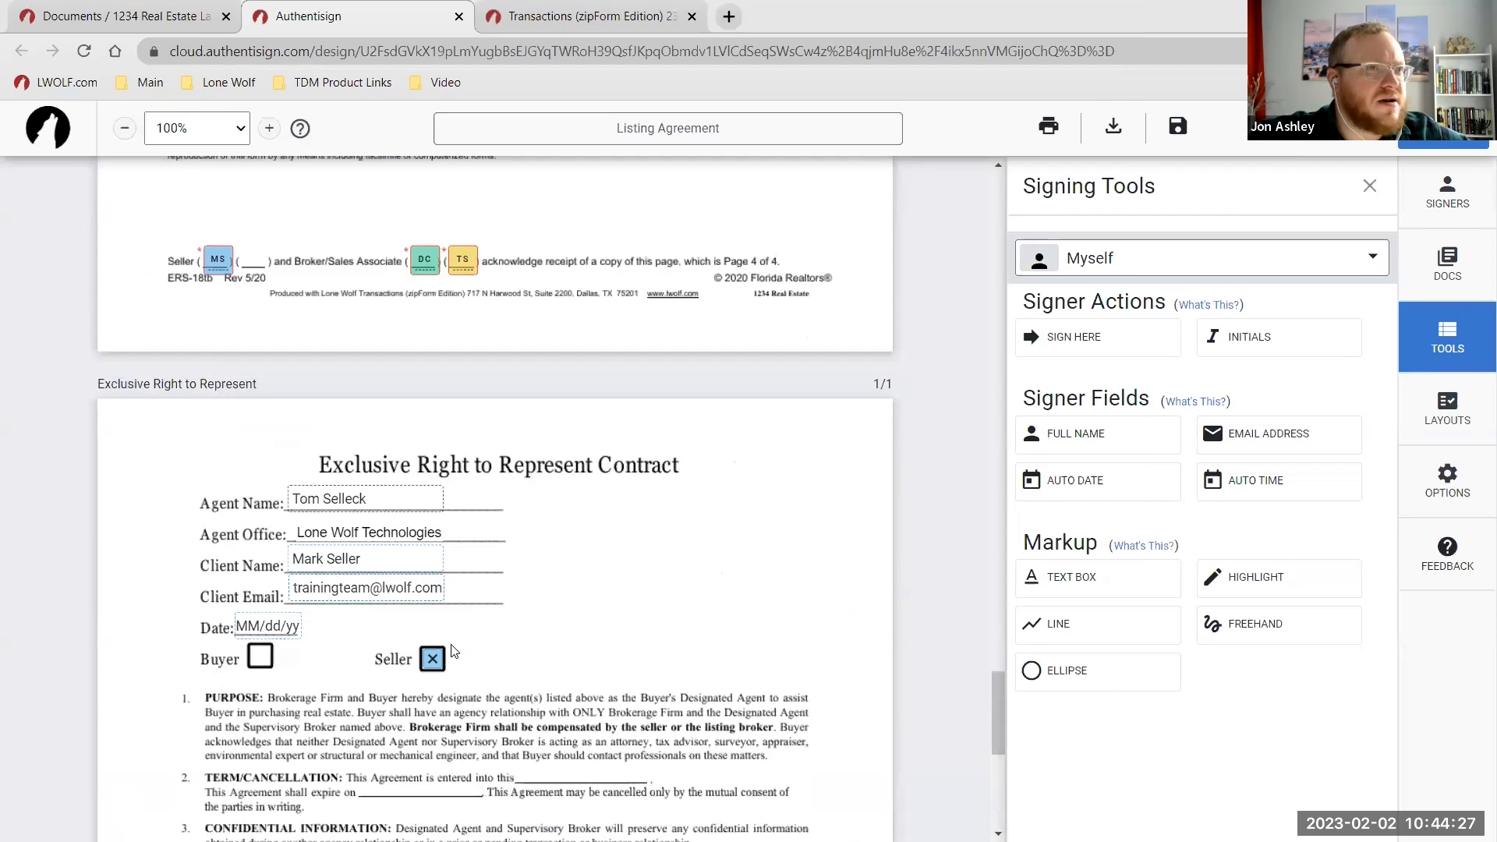
Replace the listing agent's initials box on the listing agreement with your own initials.
click(1163, 276)
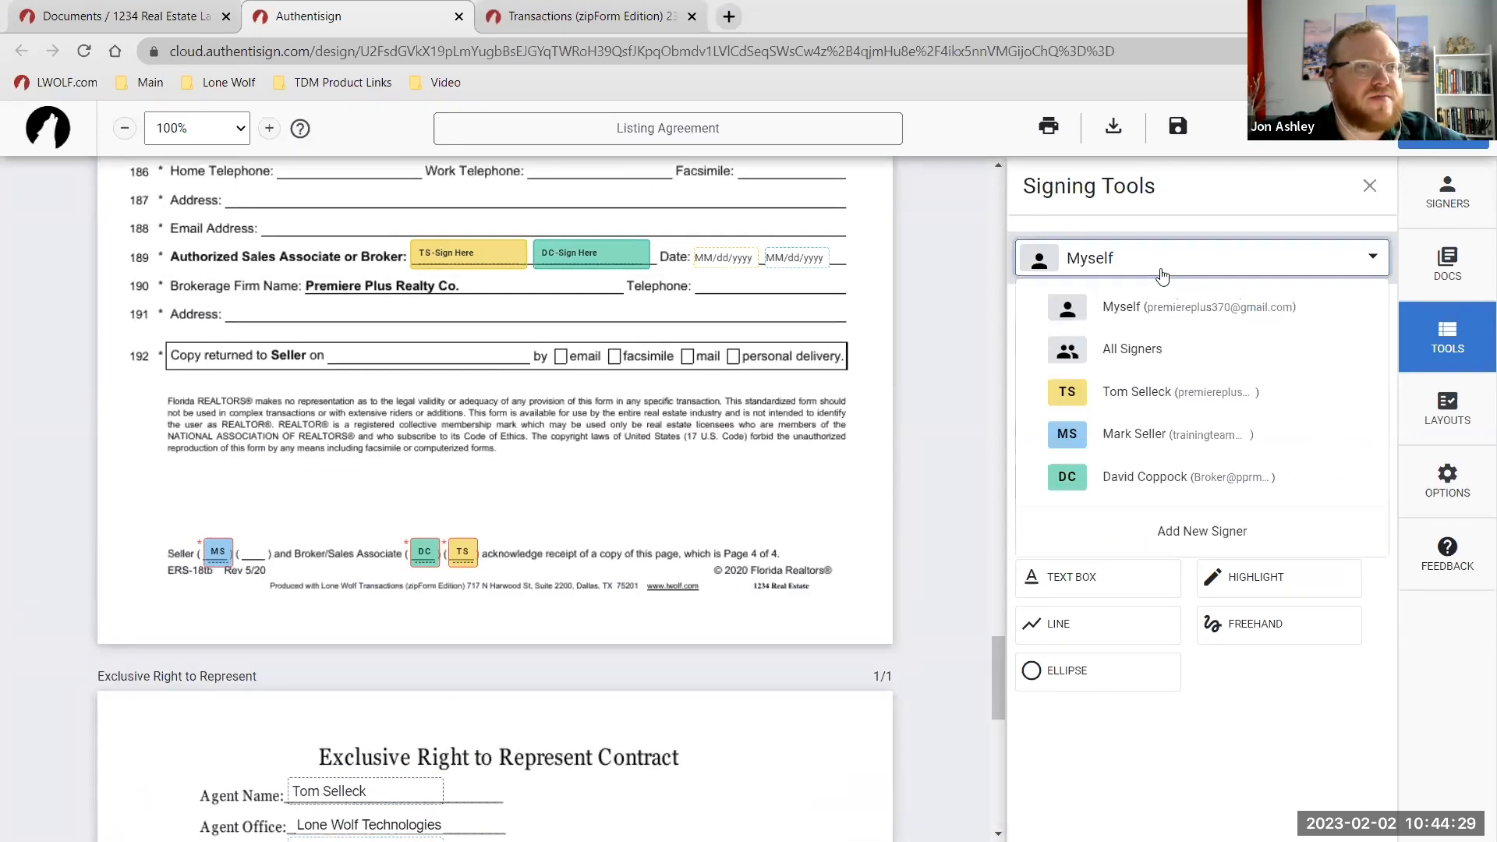
click(633, 473)
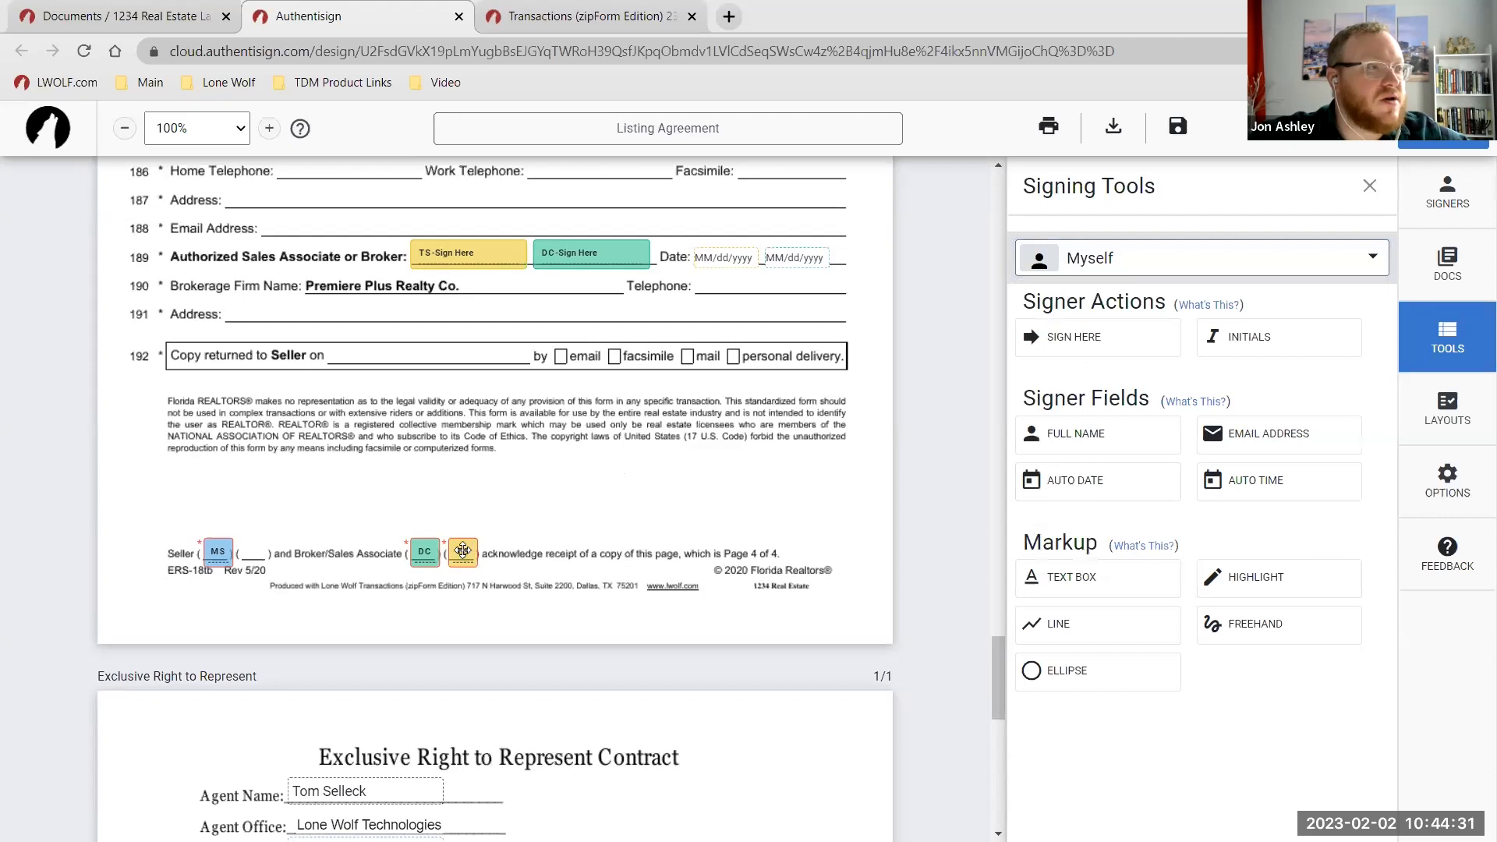
click(463, 554)
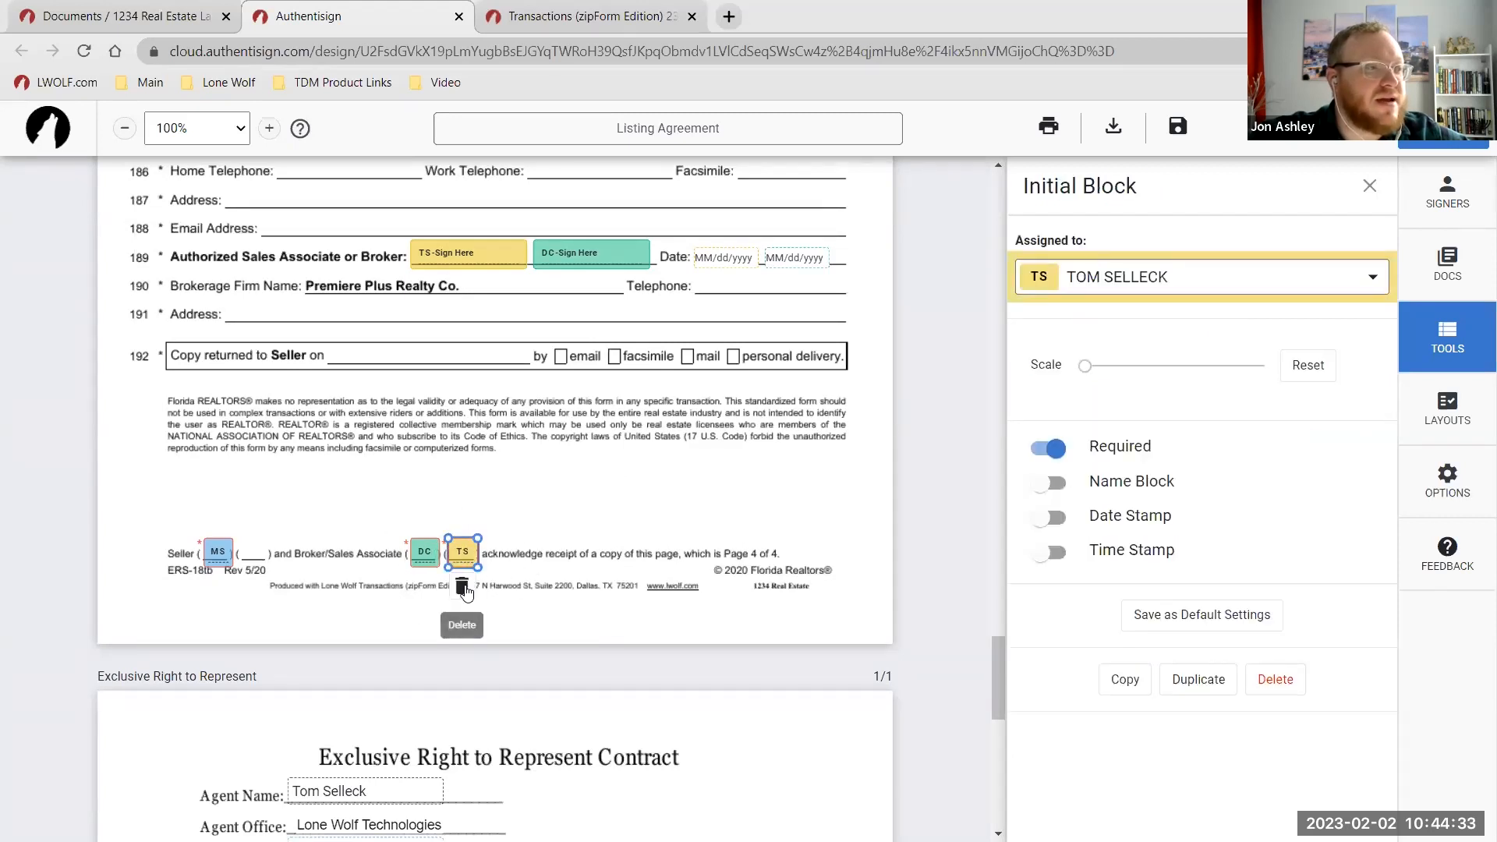
click(461, 588)
drag(1248, 350, 461, 555)
Replace the agent's signature and empty date on line 189 with your signature and 02/02/23.
scroll(533, 513, up, 4)
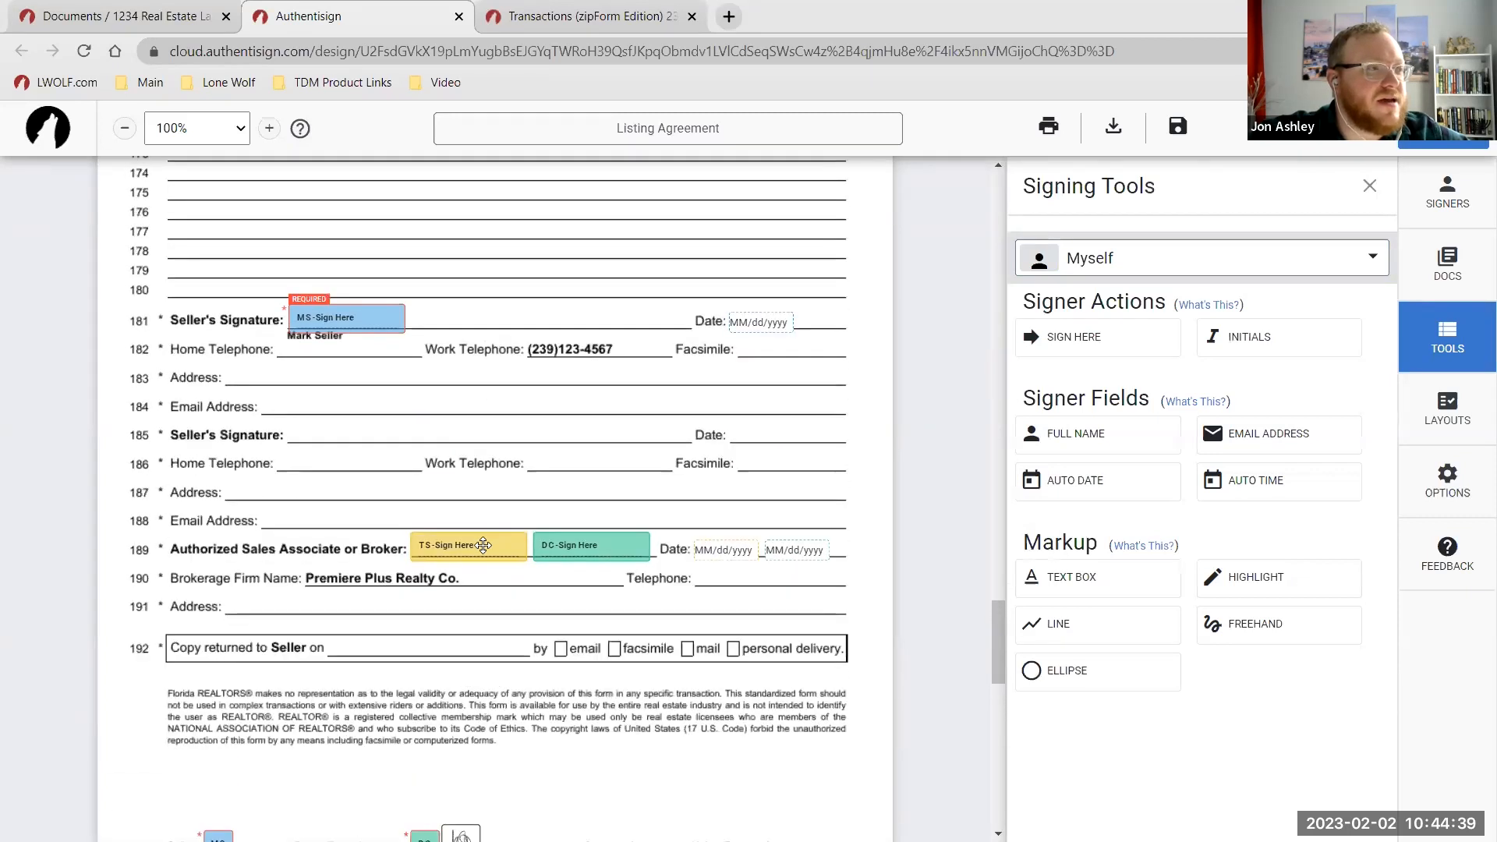
click(484, 545)
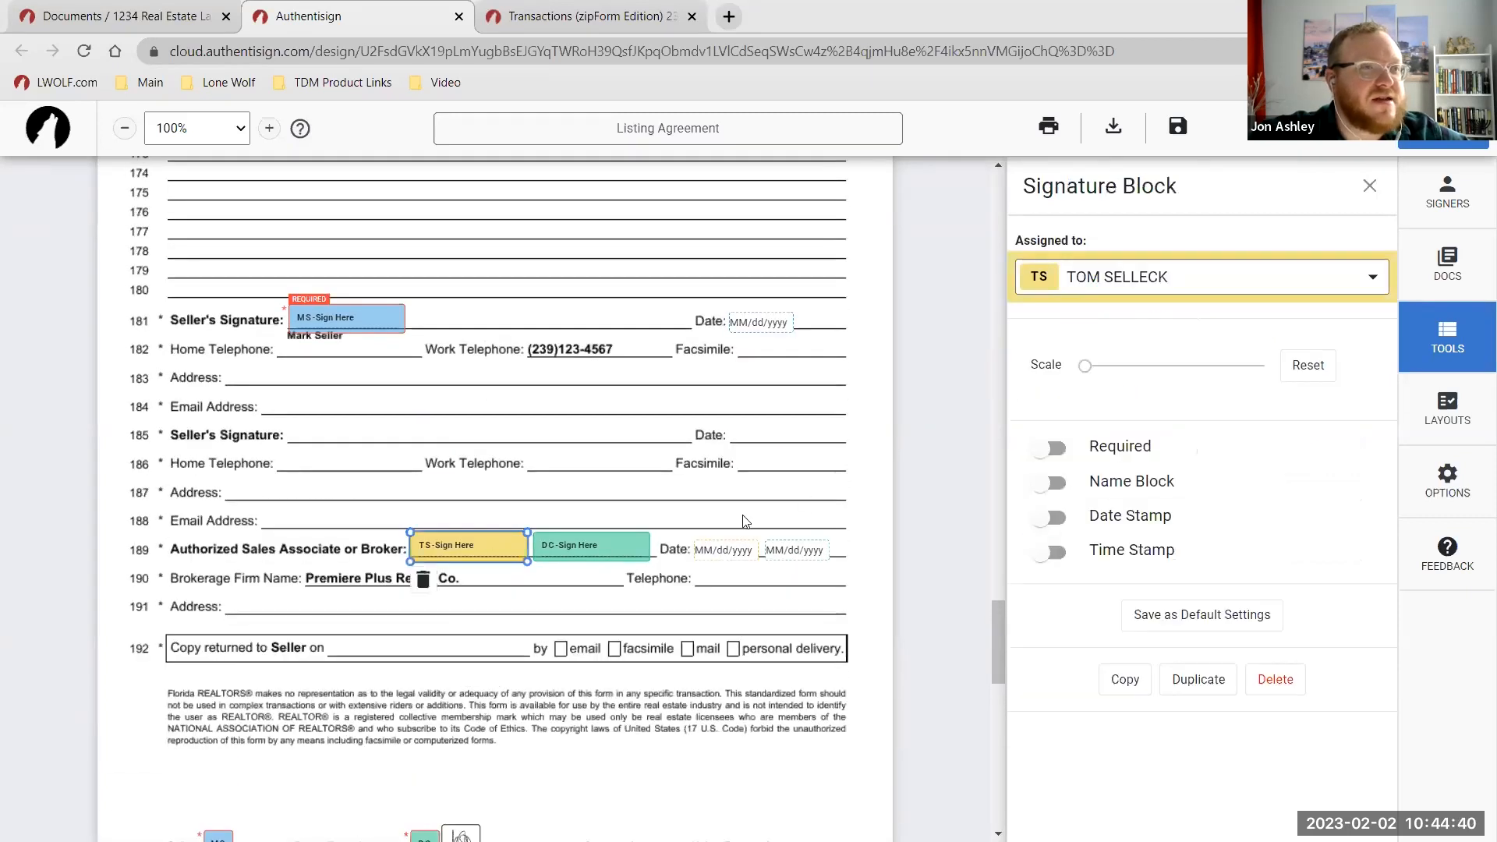
click(423, 579)
click(1089, 340)
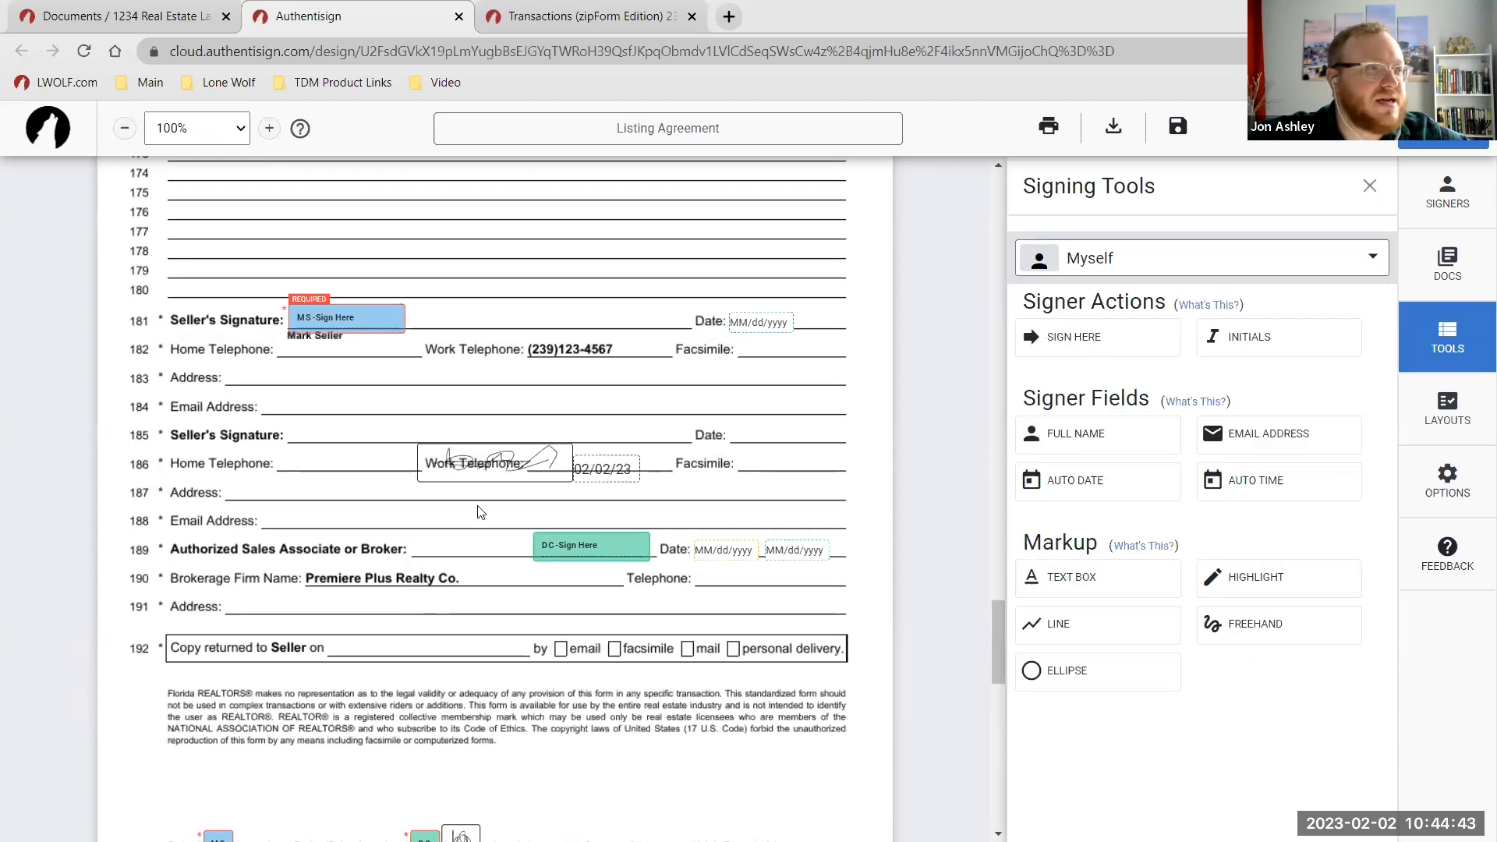
click(486, 559)
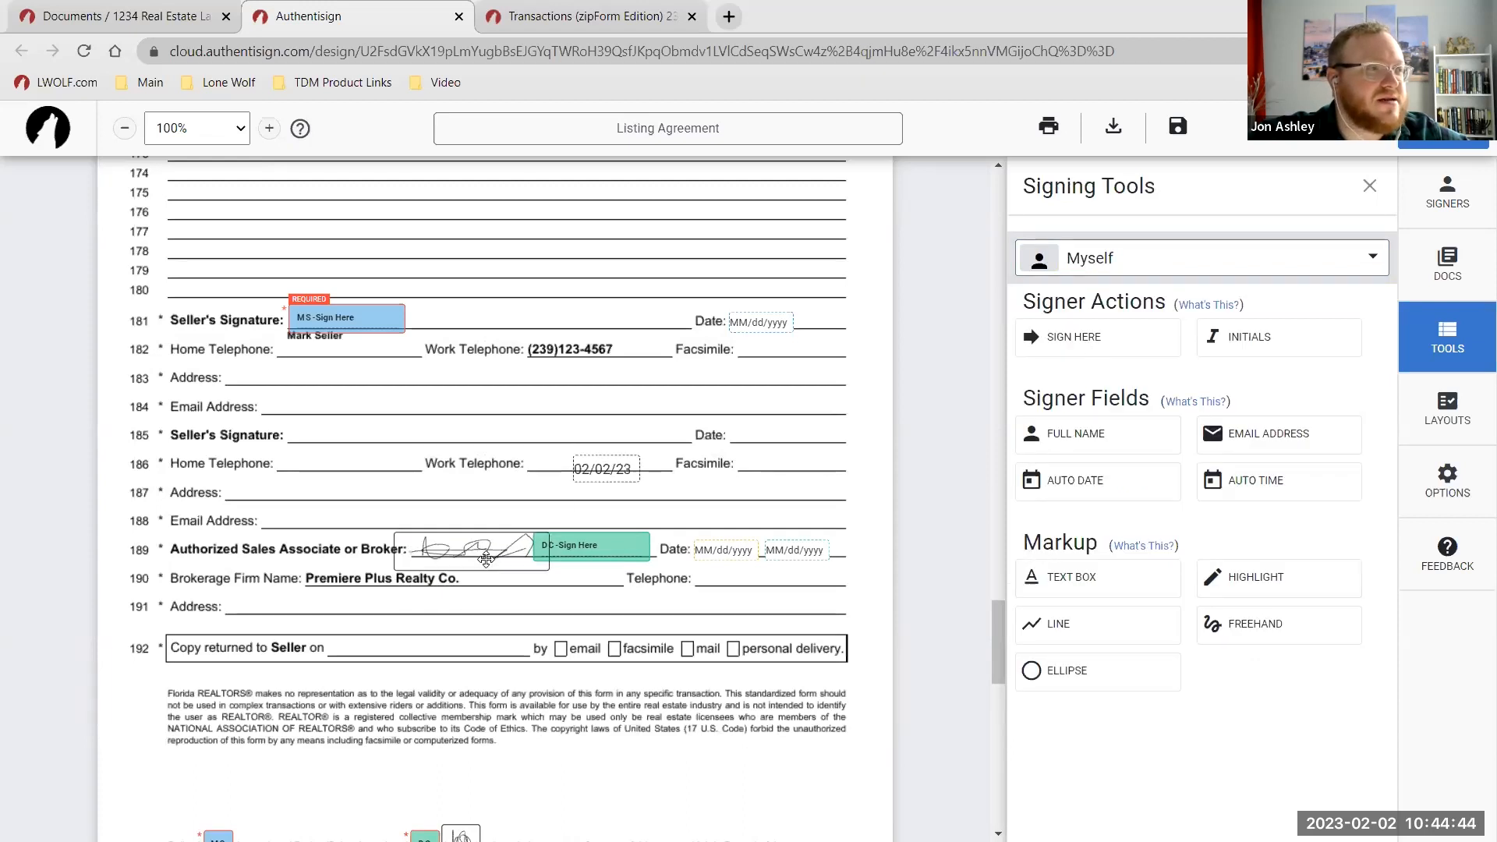
click(722, 550)
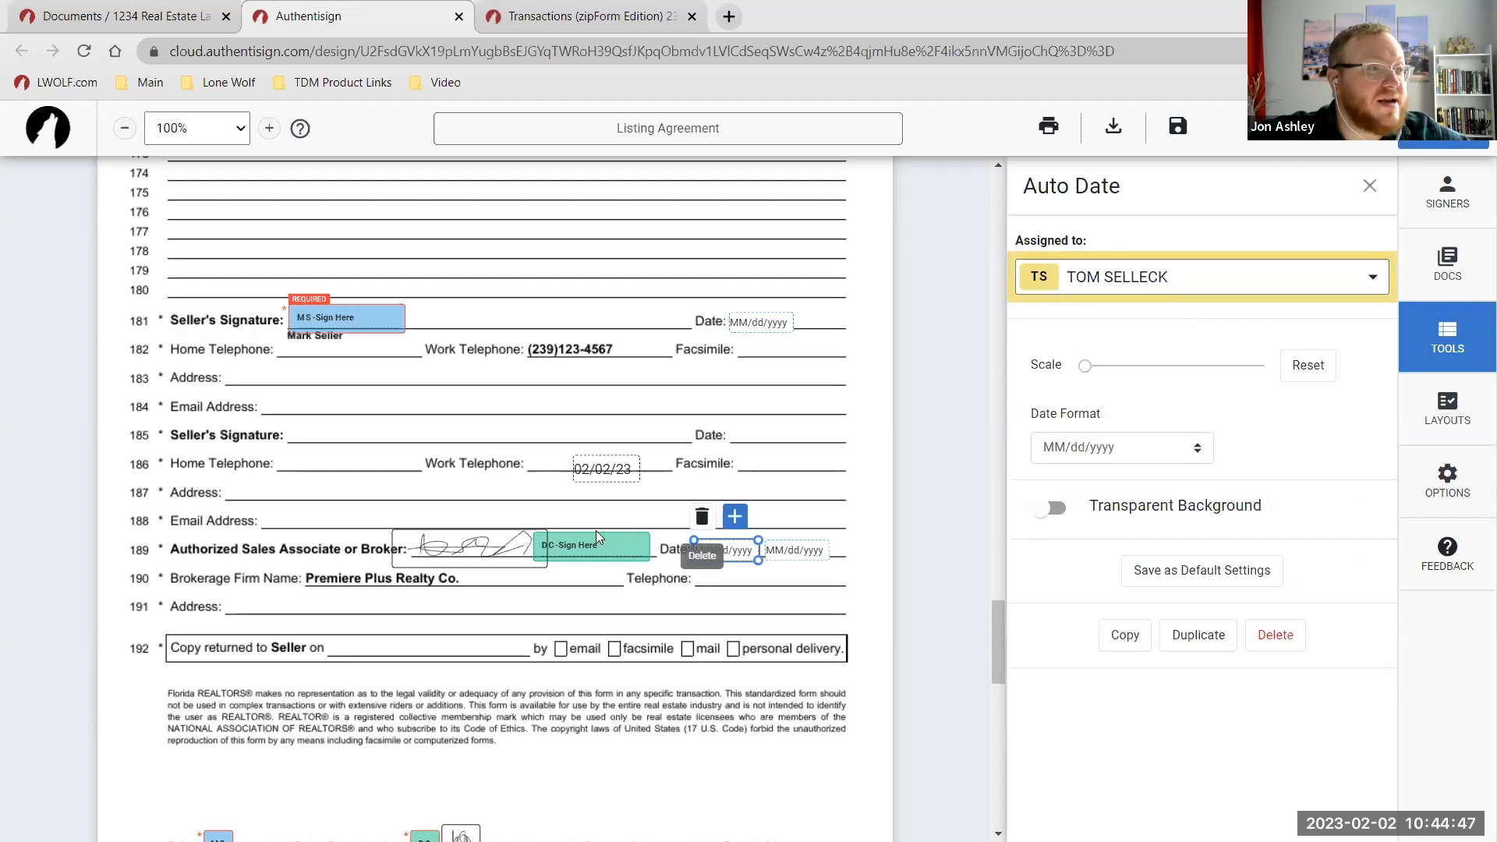
click(702, 516)
click(721, 550)
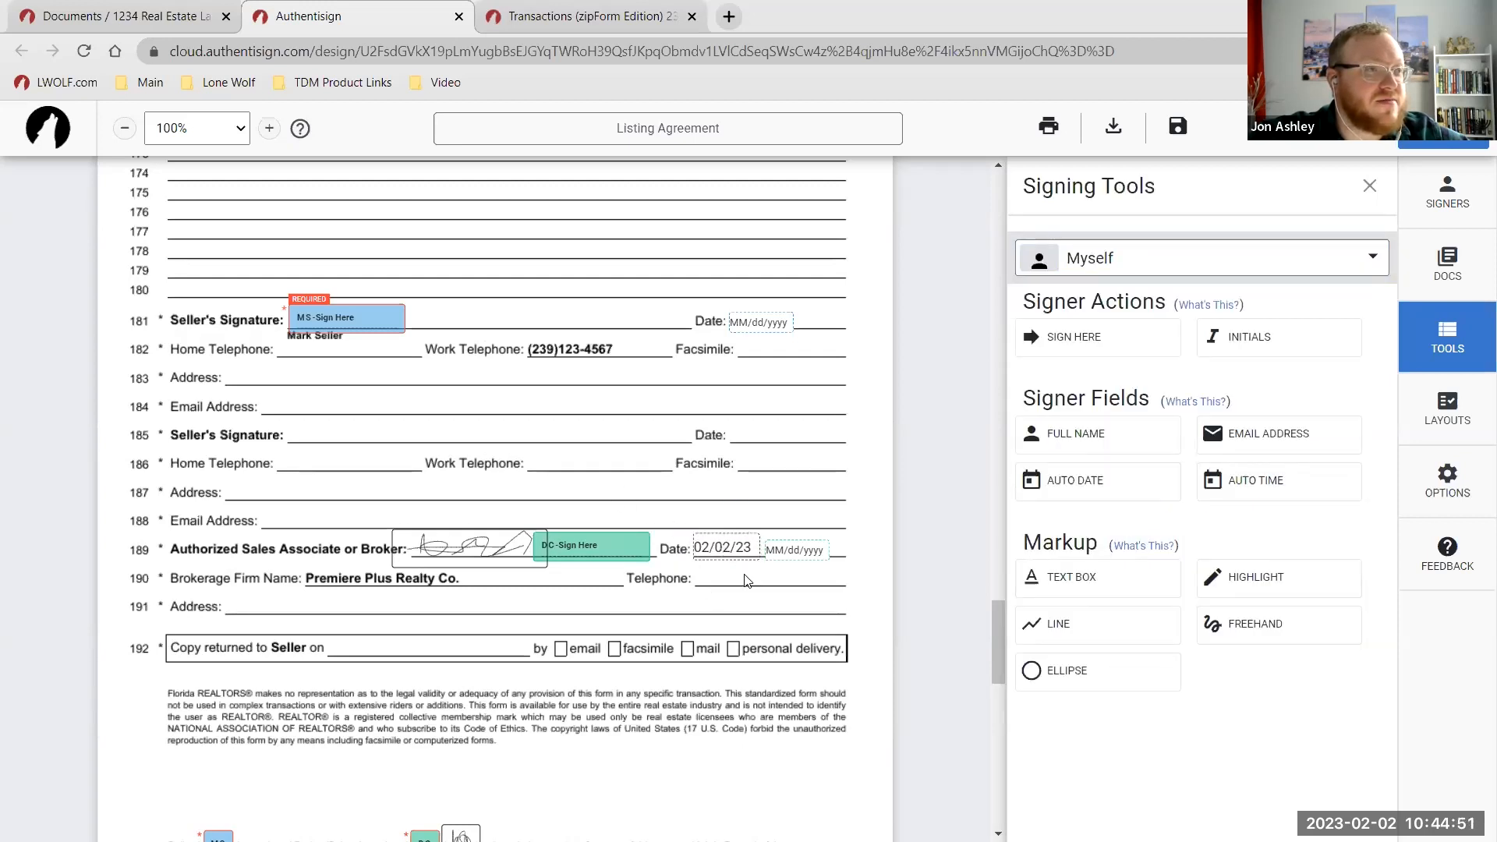
scroll(728, 546, up, 3)
scroll(700, 558, down, 12)
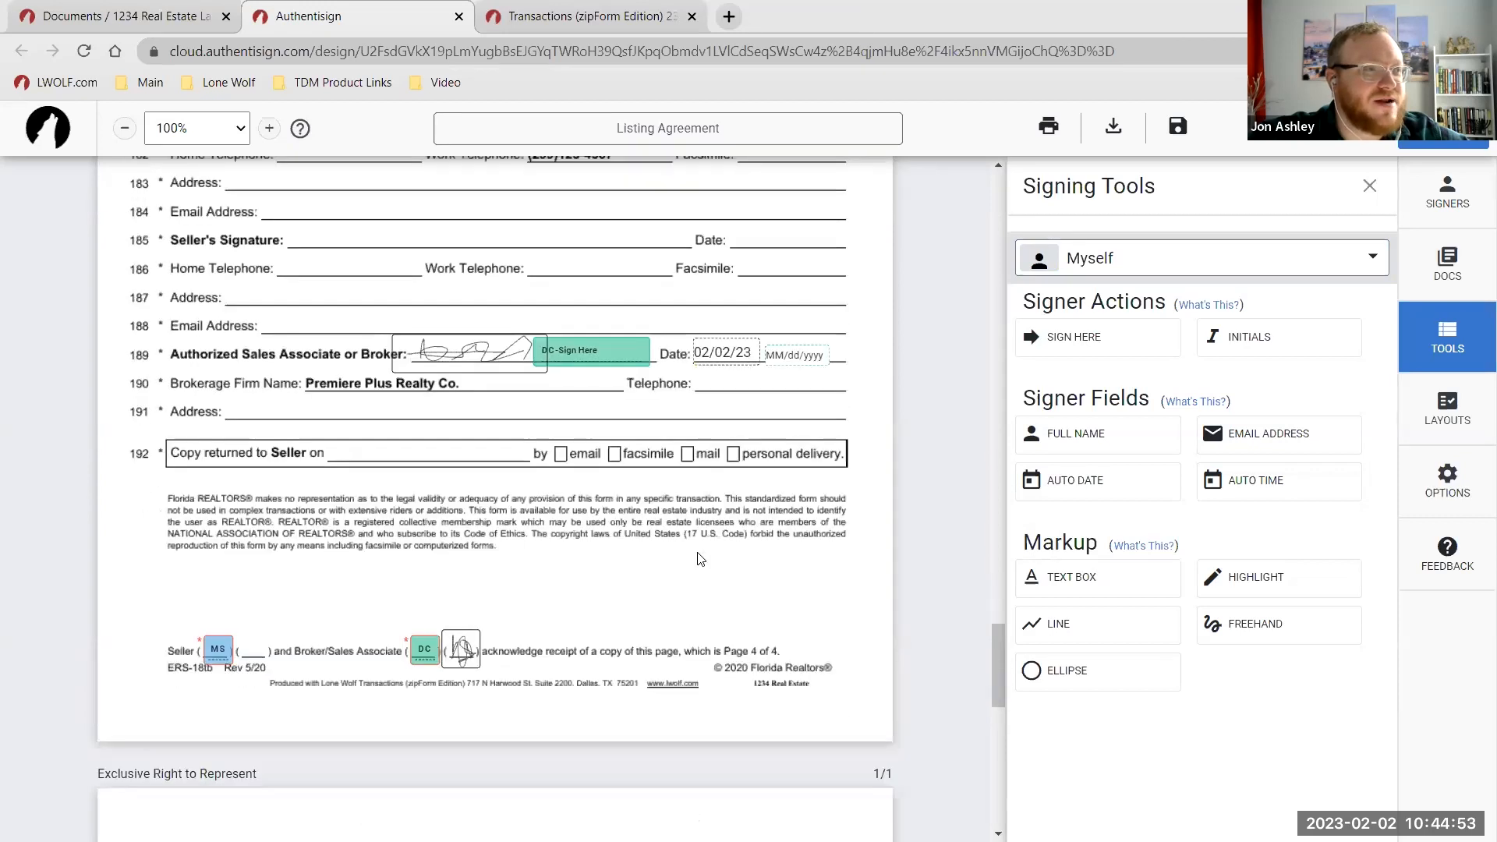
scroll(717, 472, down, 1)
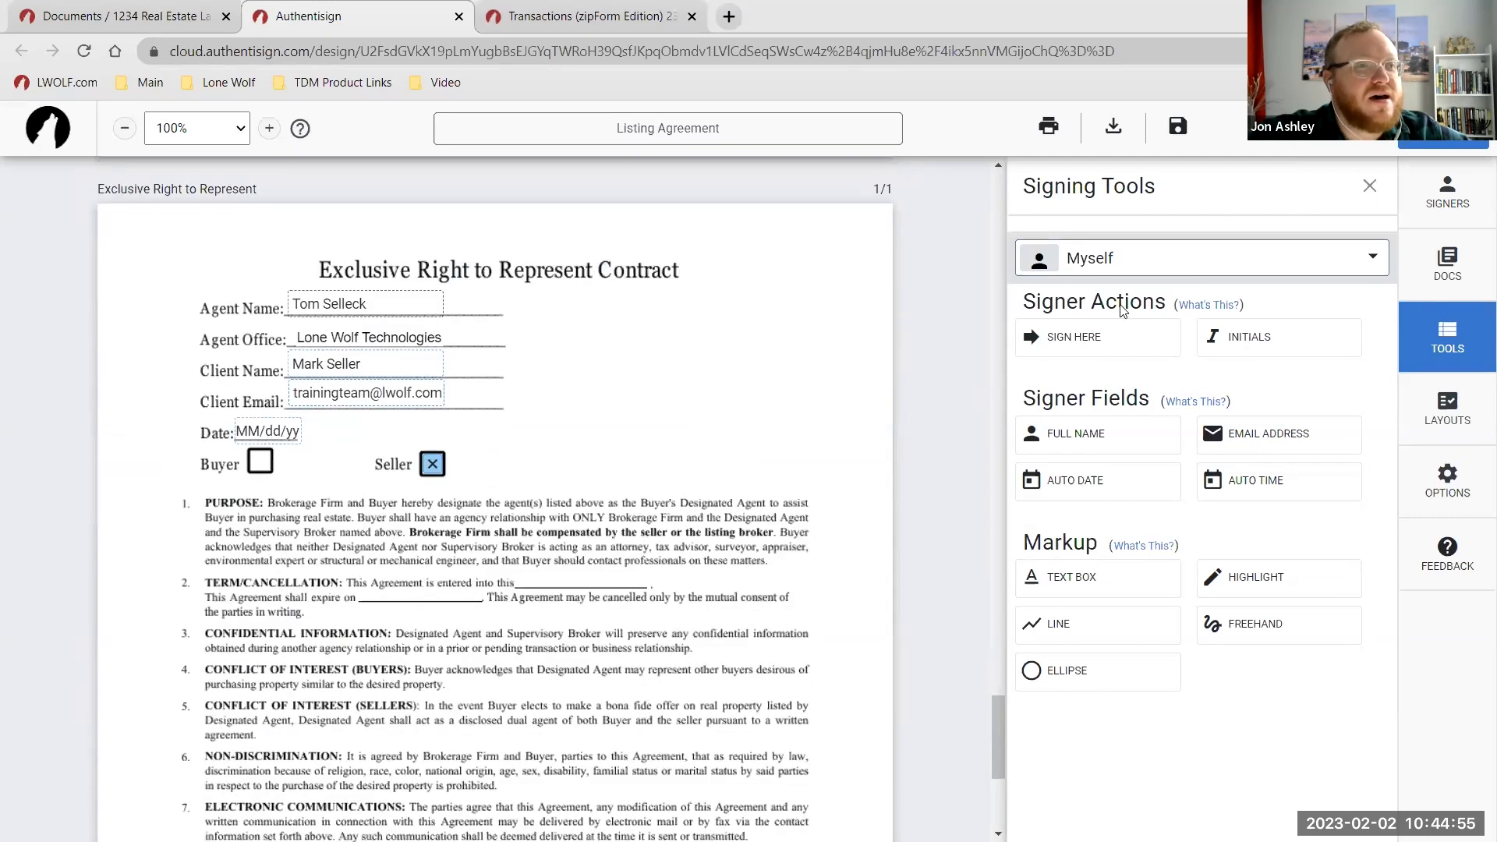
Make the listing agent the signer and add a resized text field after 'entered into this'.
click(1134, 264)
click(1144, 402)
scroll(647, 378, down, 1)
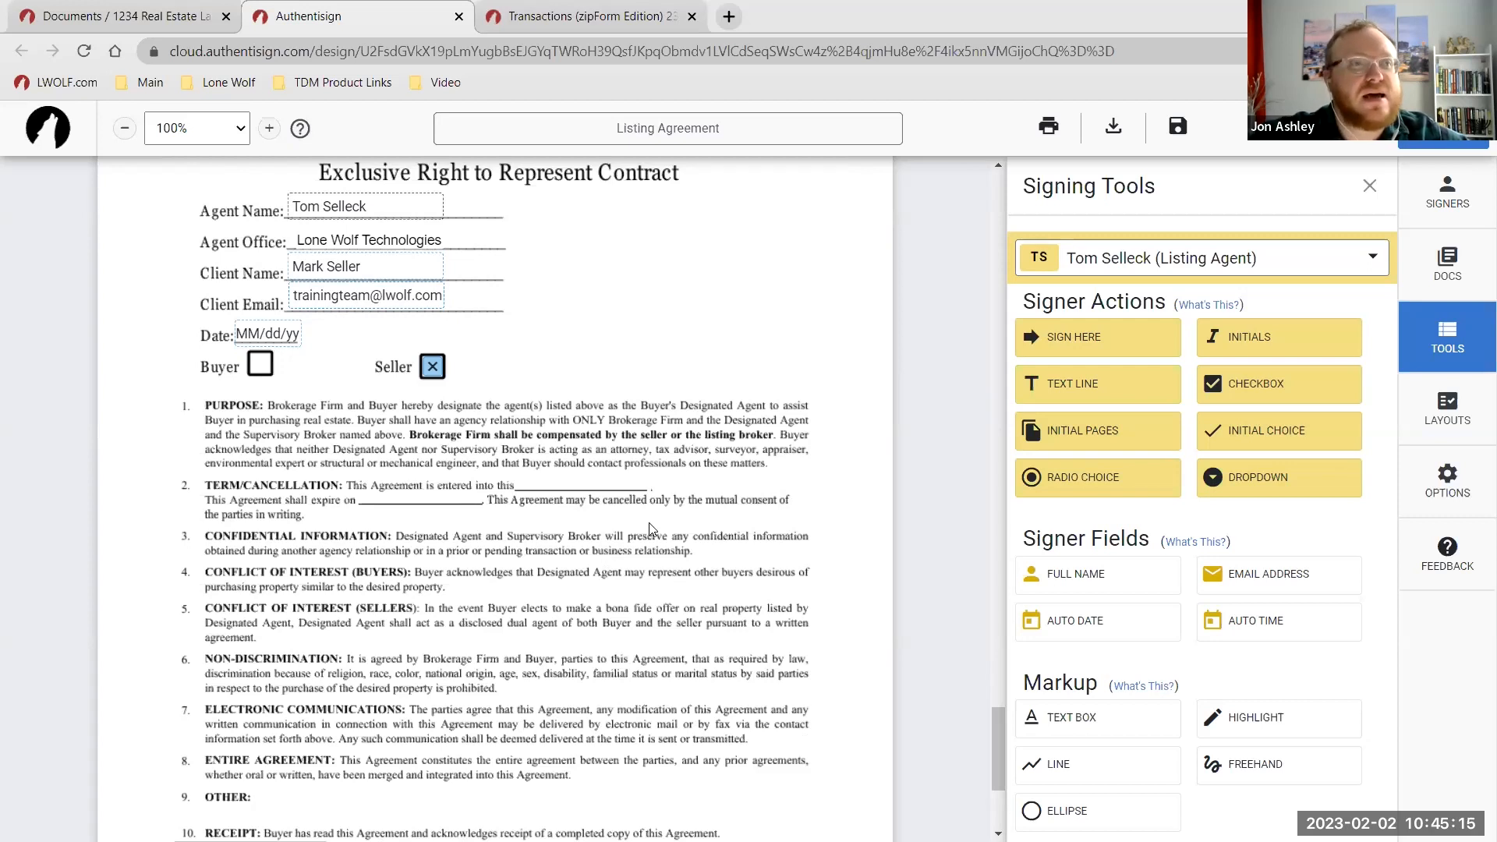
drag(1082, 390, 648, 480)
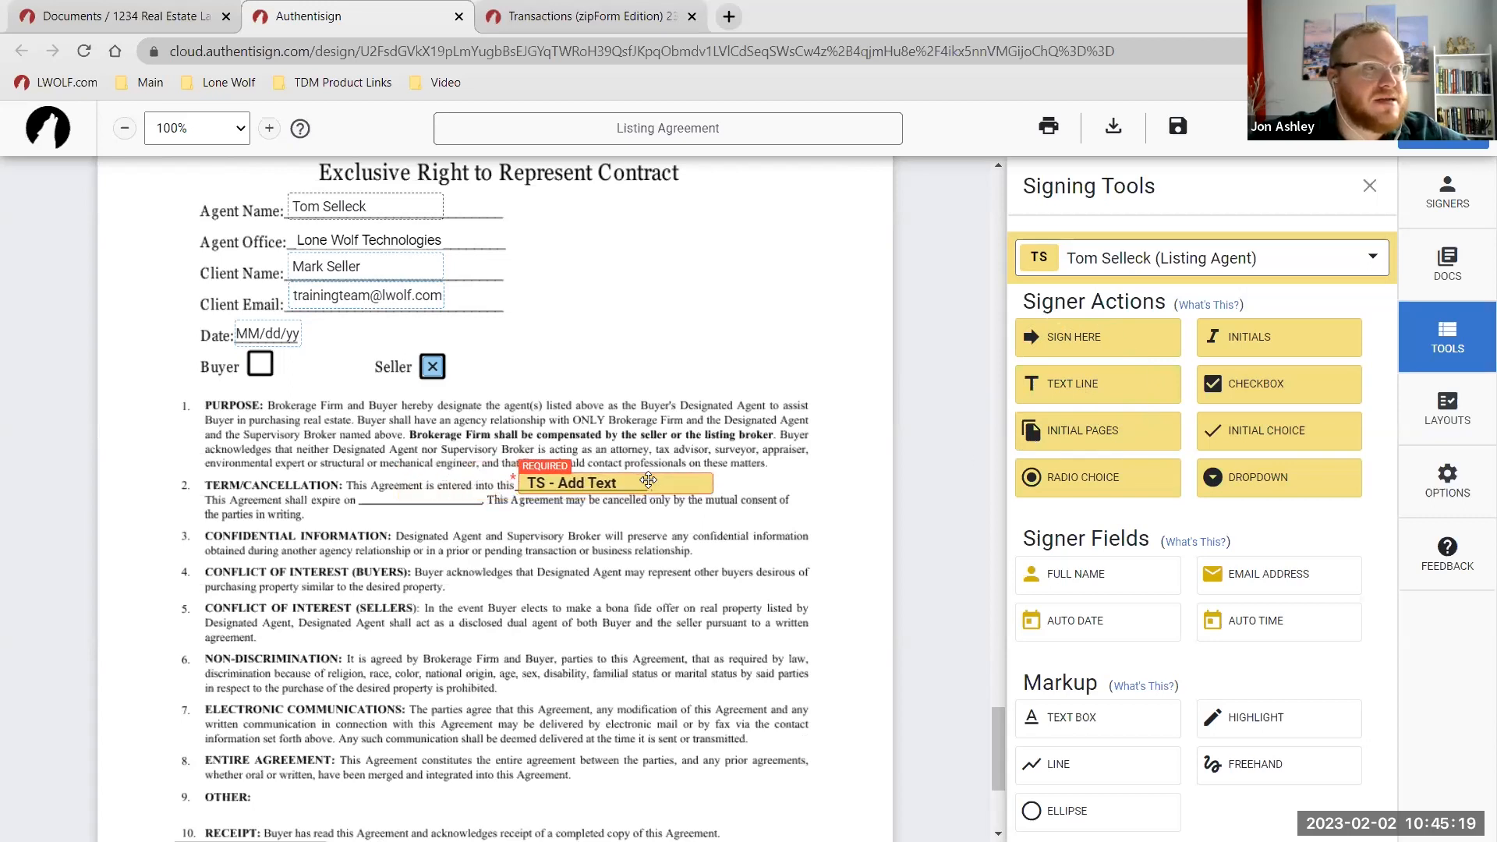
click(703, 480)
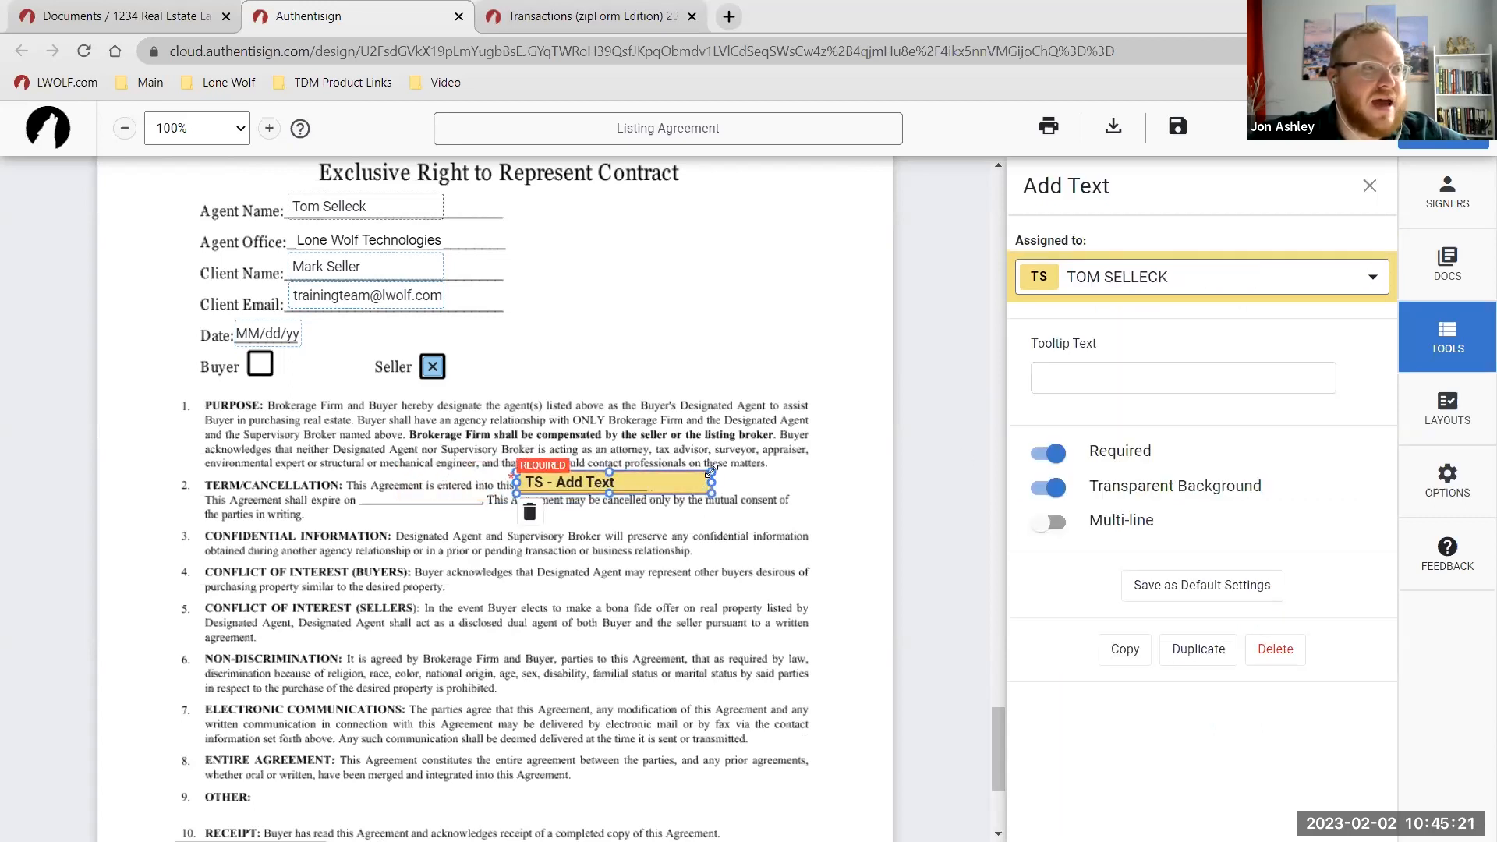
drag(711, 470, 660, 491)
click(737, 477)
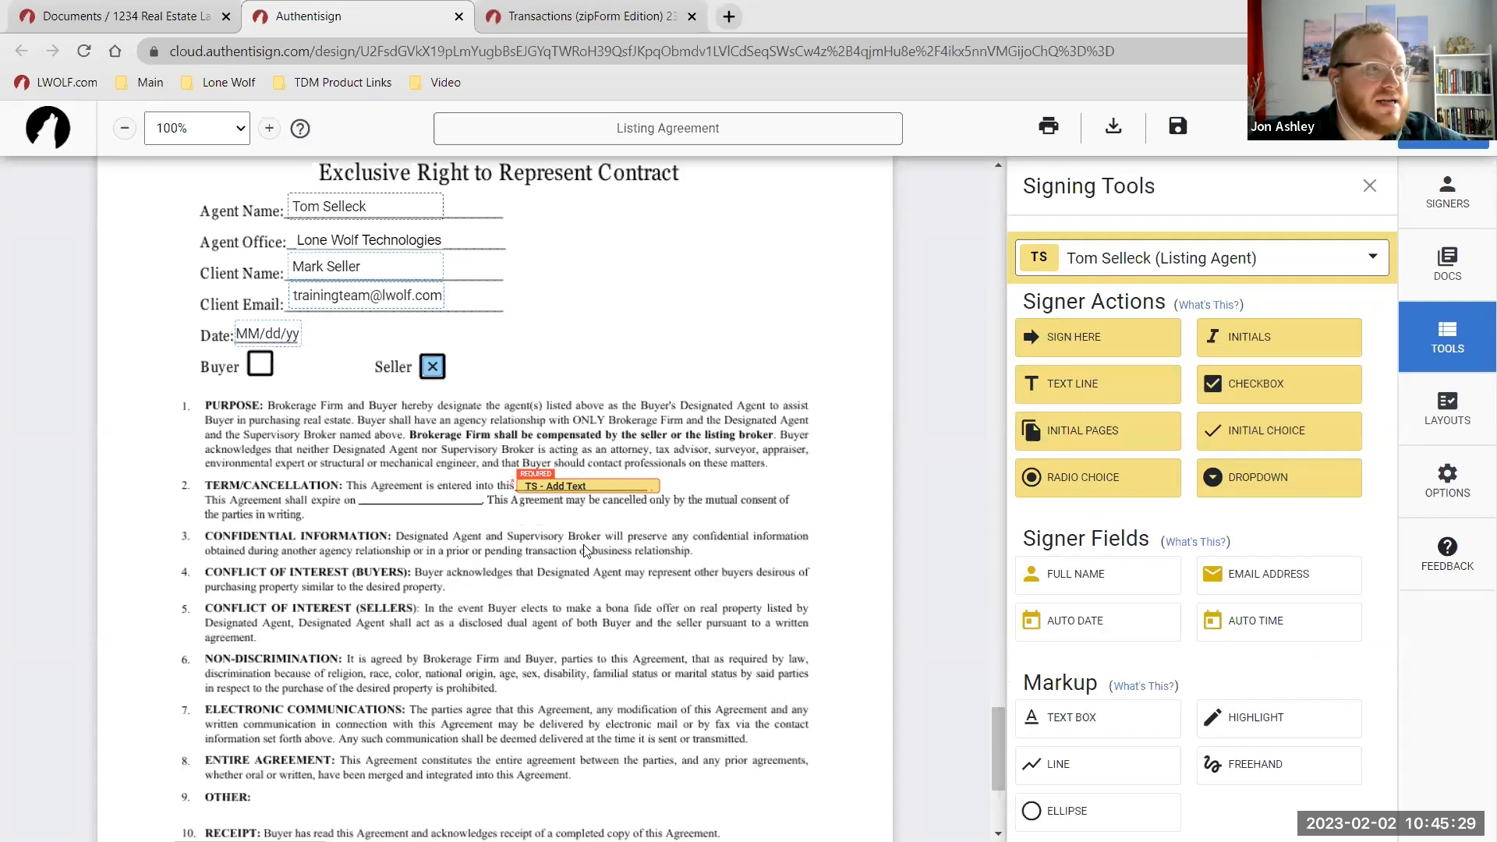
Add a second listing-agent text field on the paragraph 2 expiry blank, sized to fit.
drag(1044, 388, 450, 495)
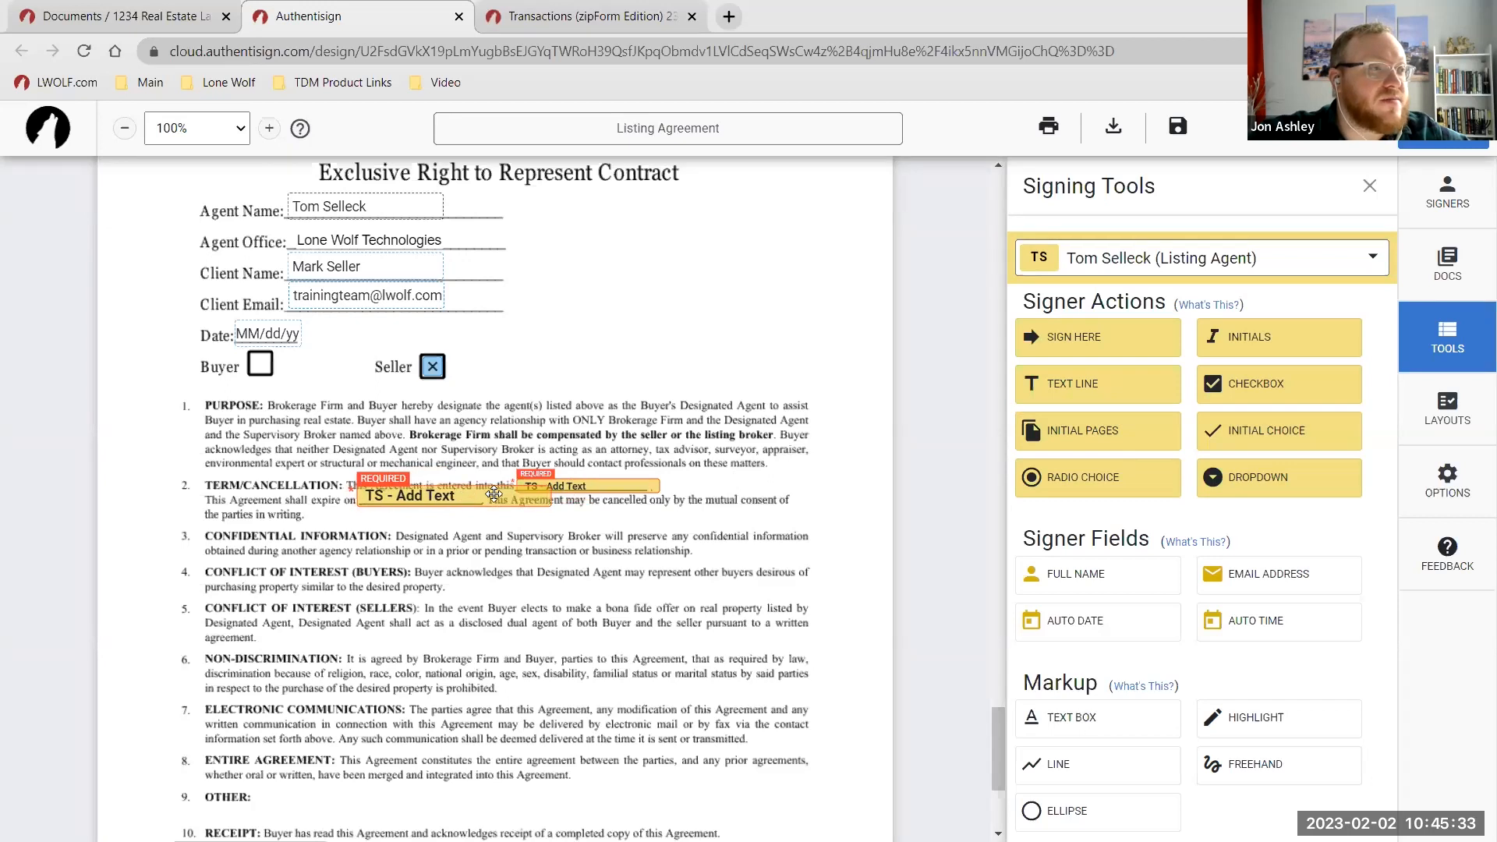
drag(552, 485, 502, 506)
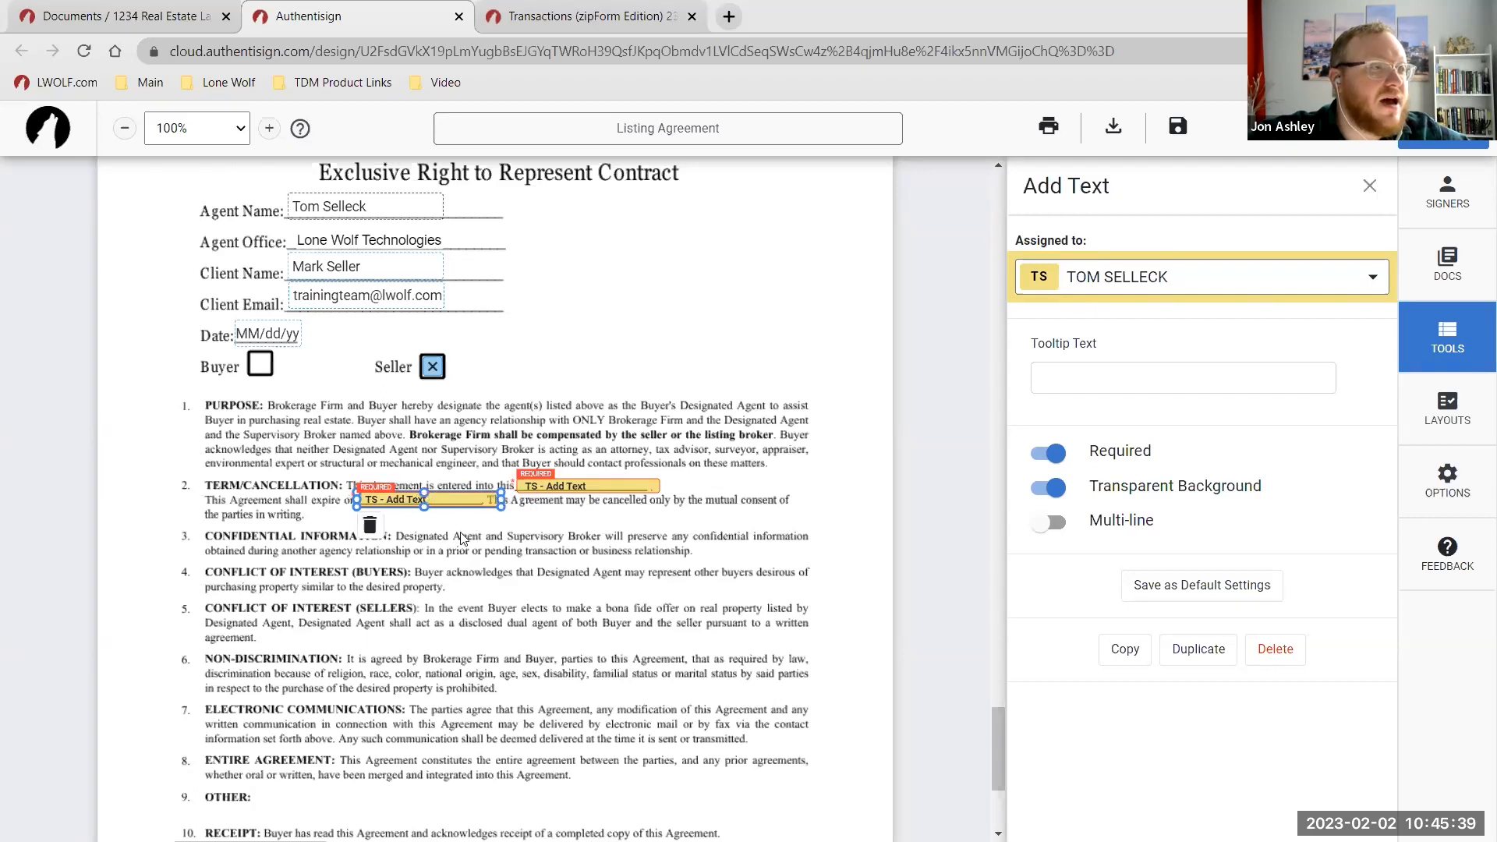
click(495, 490)
click(483, 497)
drag(501, 499, 485, 501)
click(521, 552)
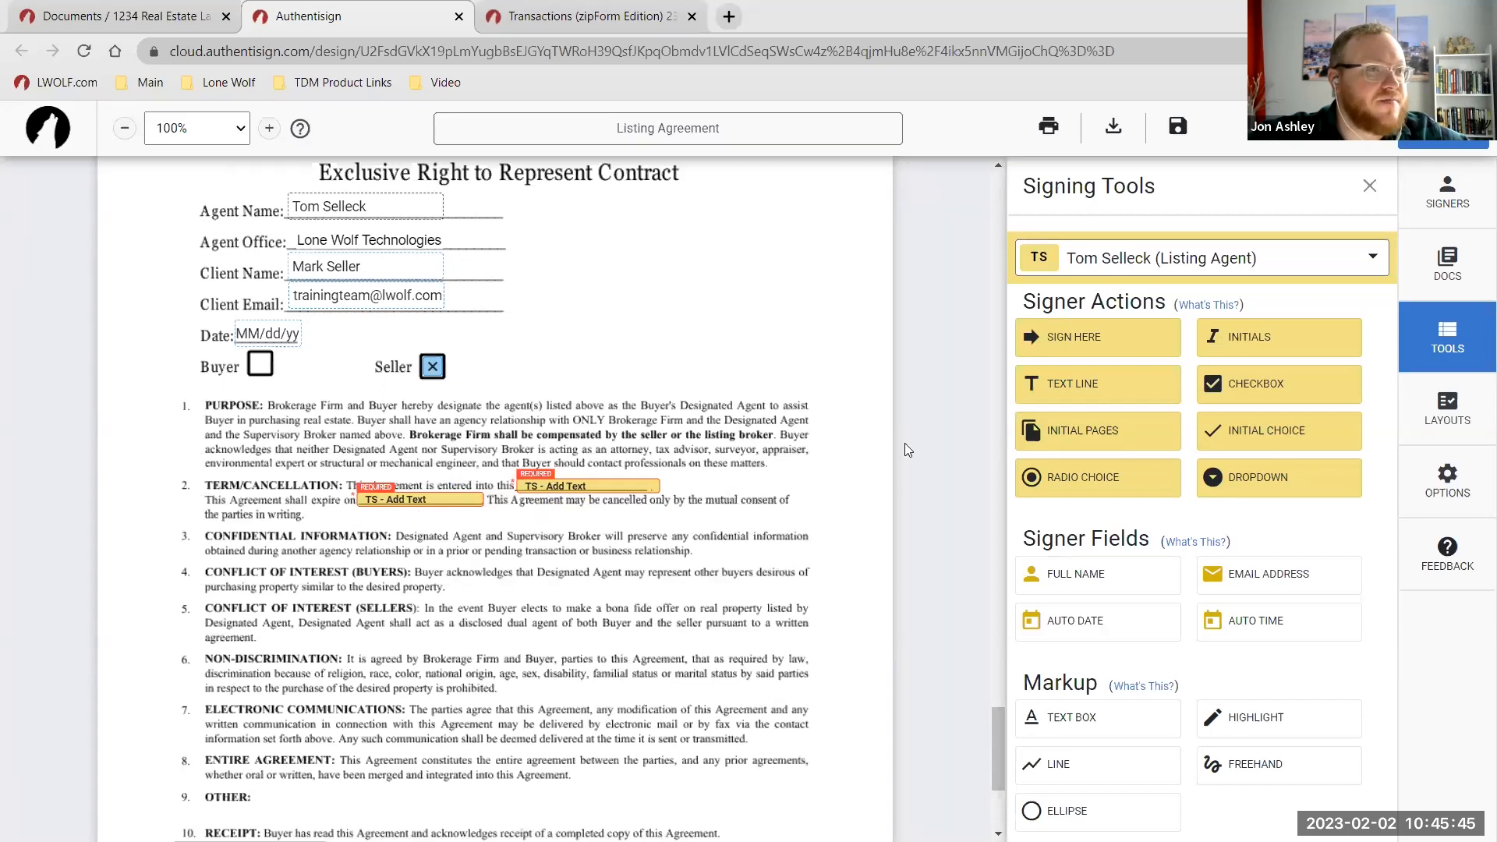
click(1117, 269)
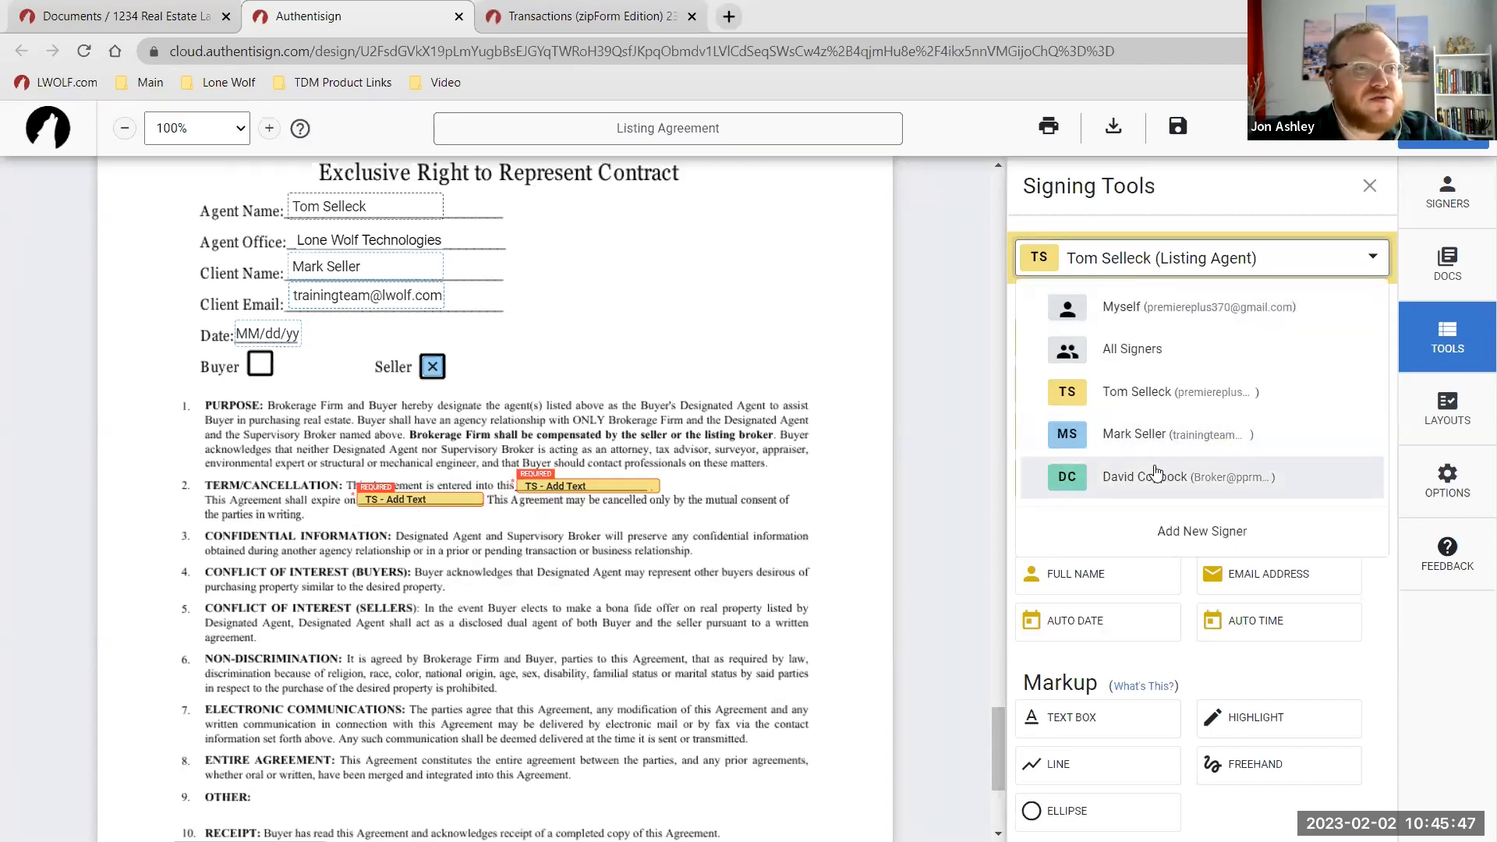
Make the Listing Broker the signer and place its signature and date fields on the Brokerage Firm lines.
click(1147, 435)
scroll(655, 476, down, 3)
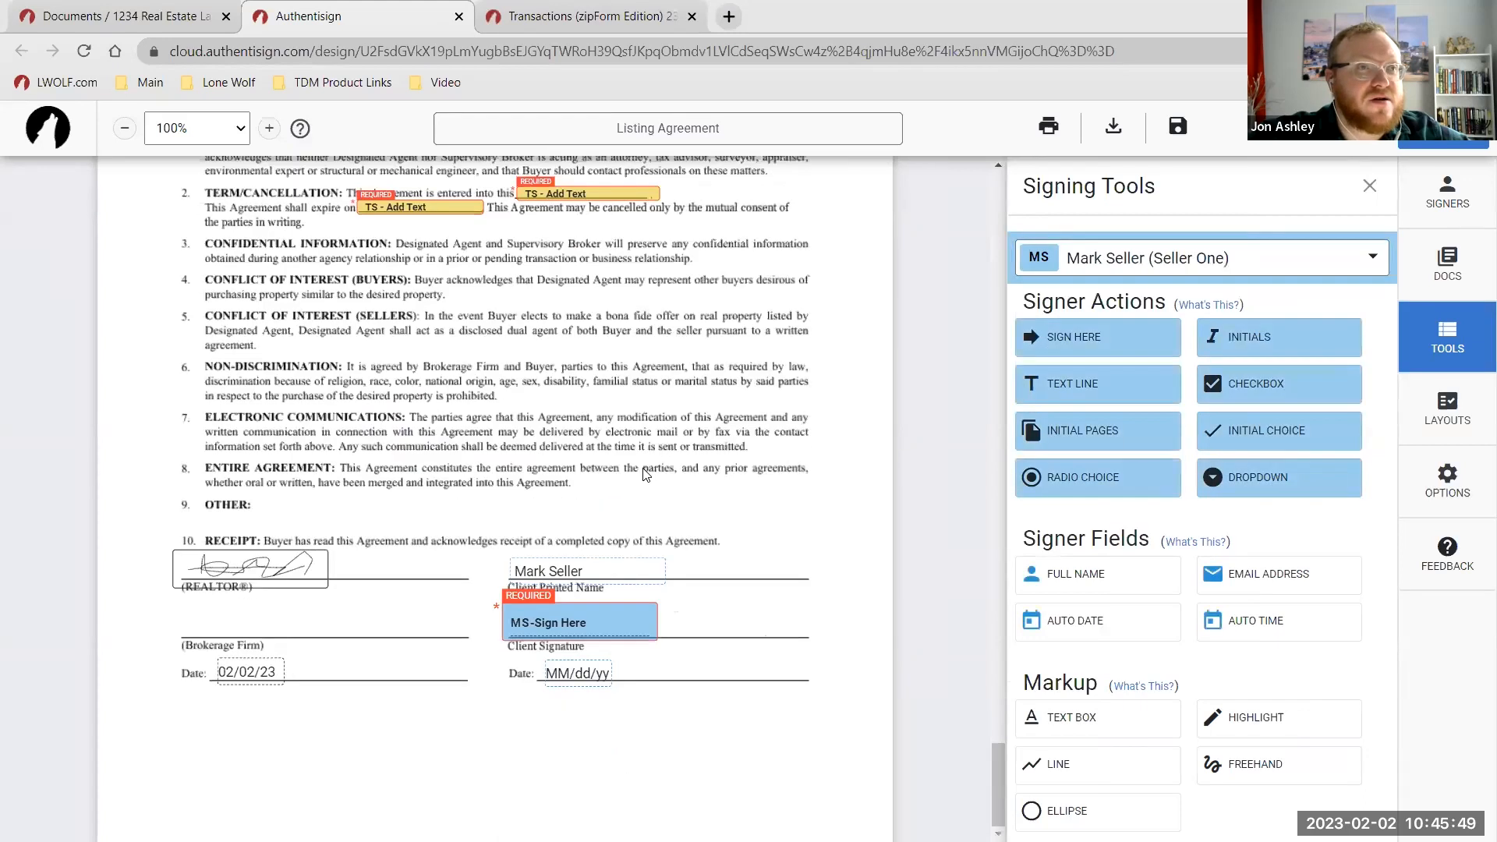
click(1170, 257)
click(1177, 480)
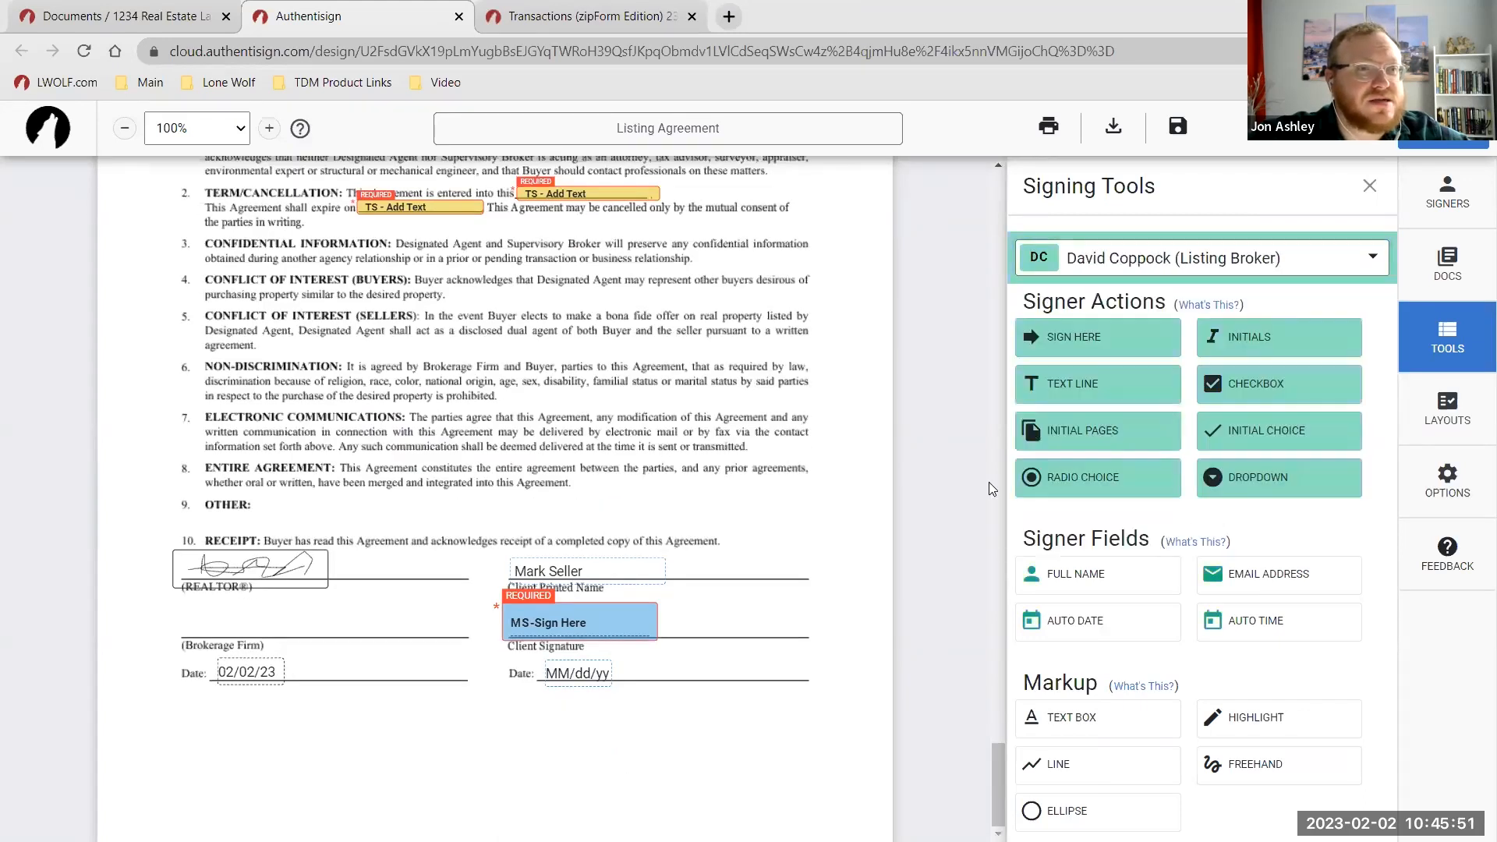
mouse_move(1083, 352)
mouse_down()
mouse_move(476, 467)
mouse_move(239, 621)
mouse_up()
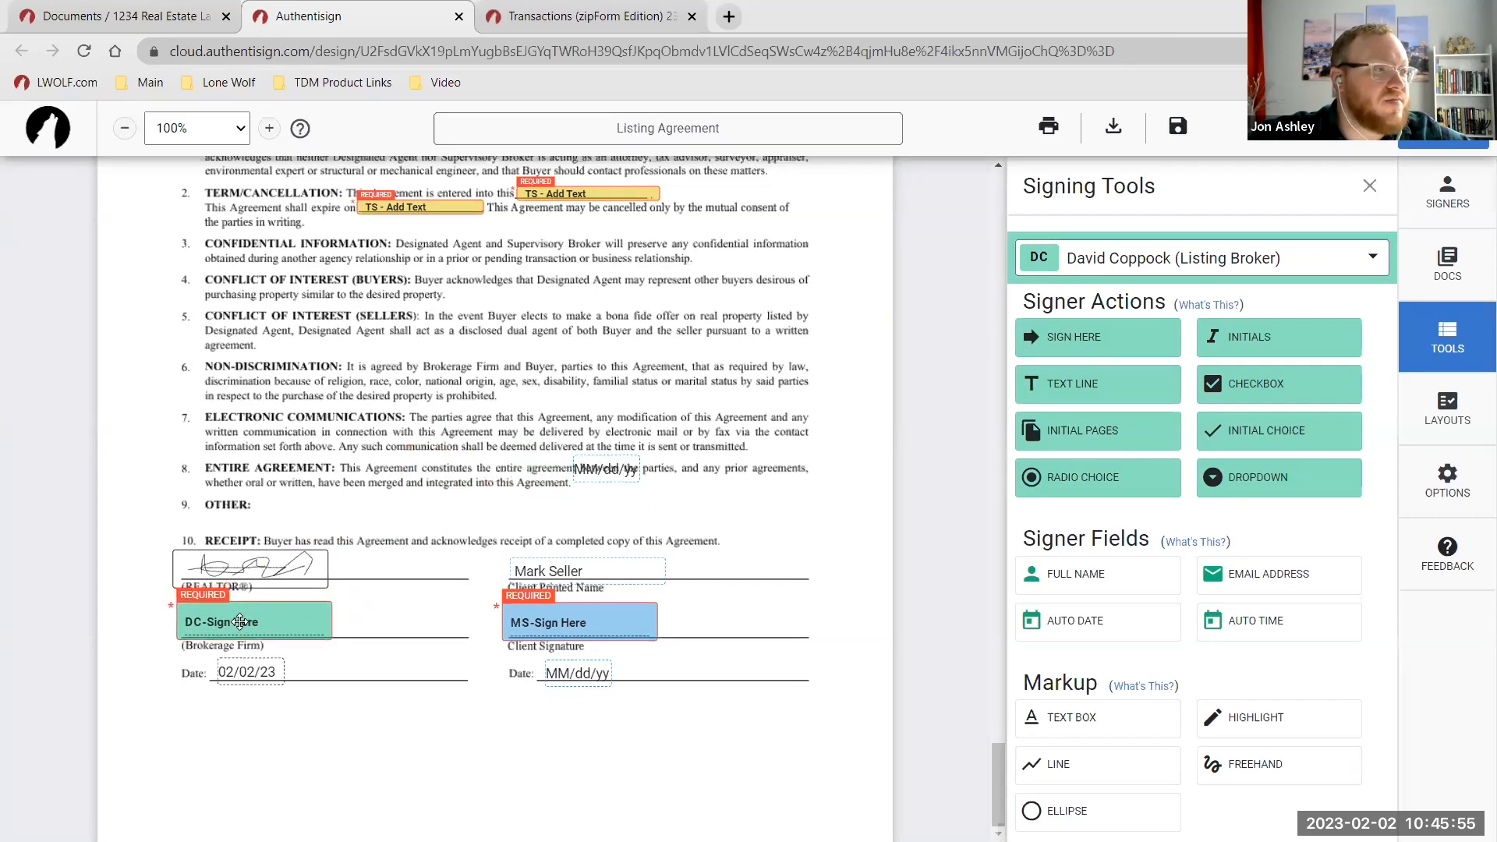
drag(571, 479, 341, 663)
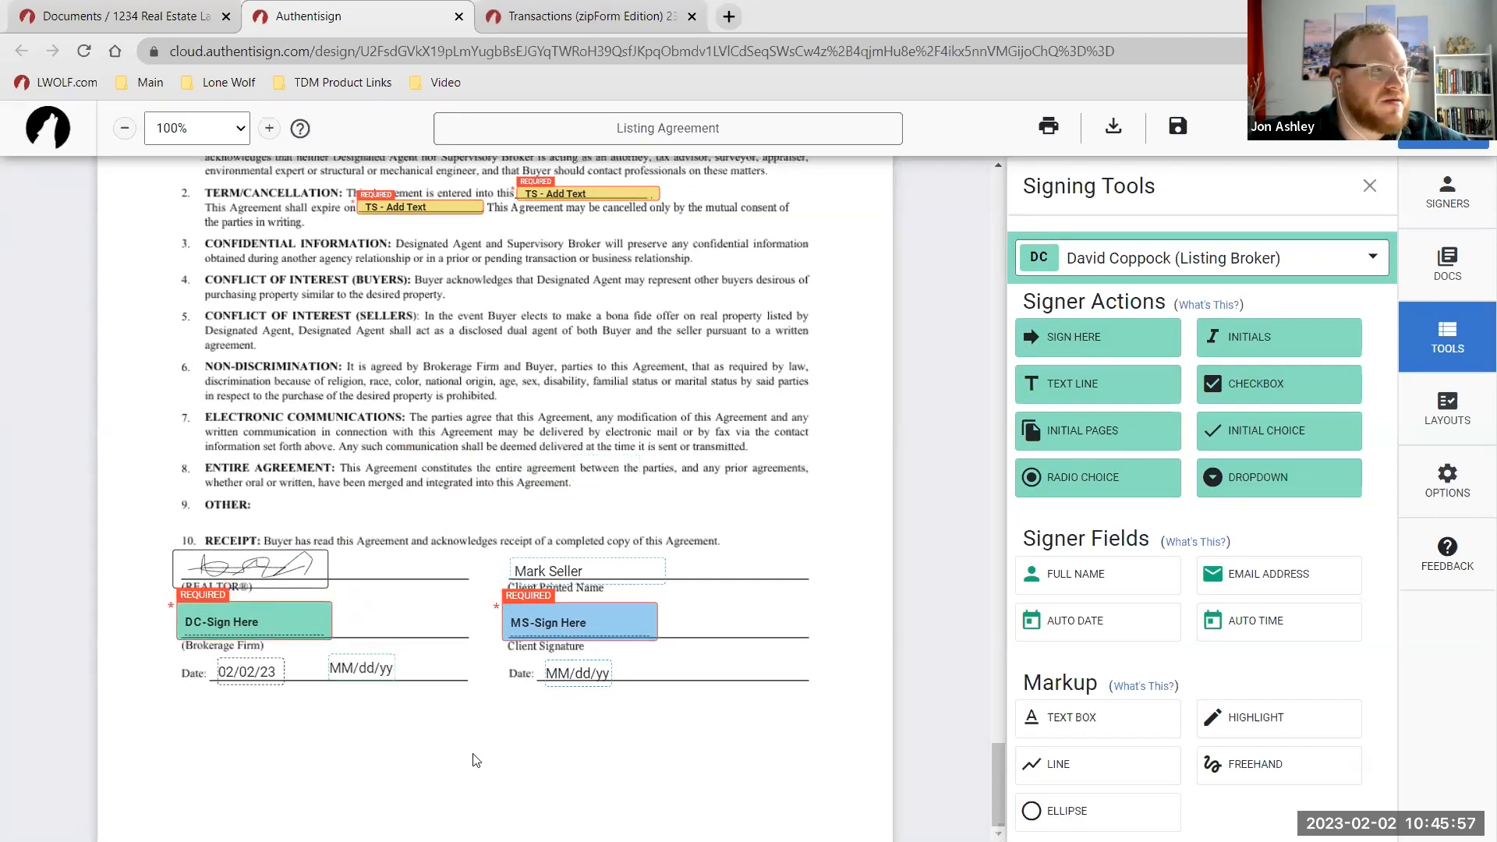
scroll(580, 591, up, 4)
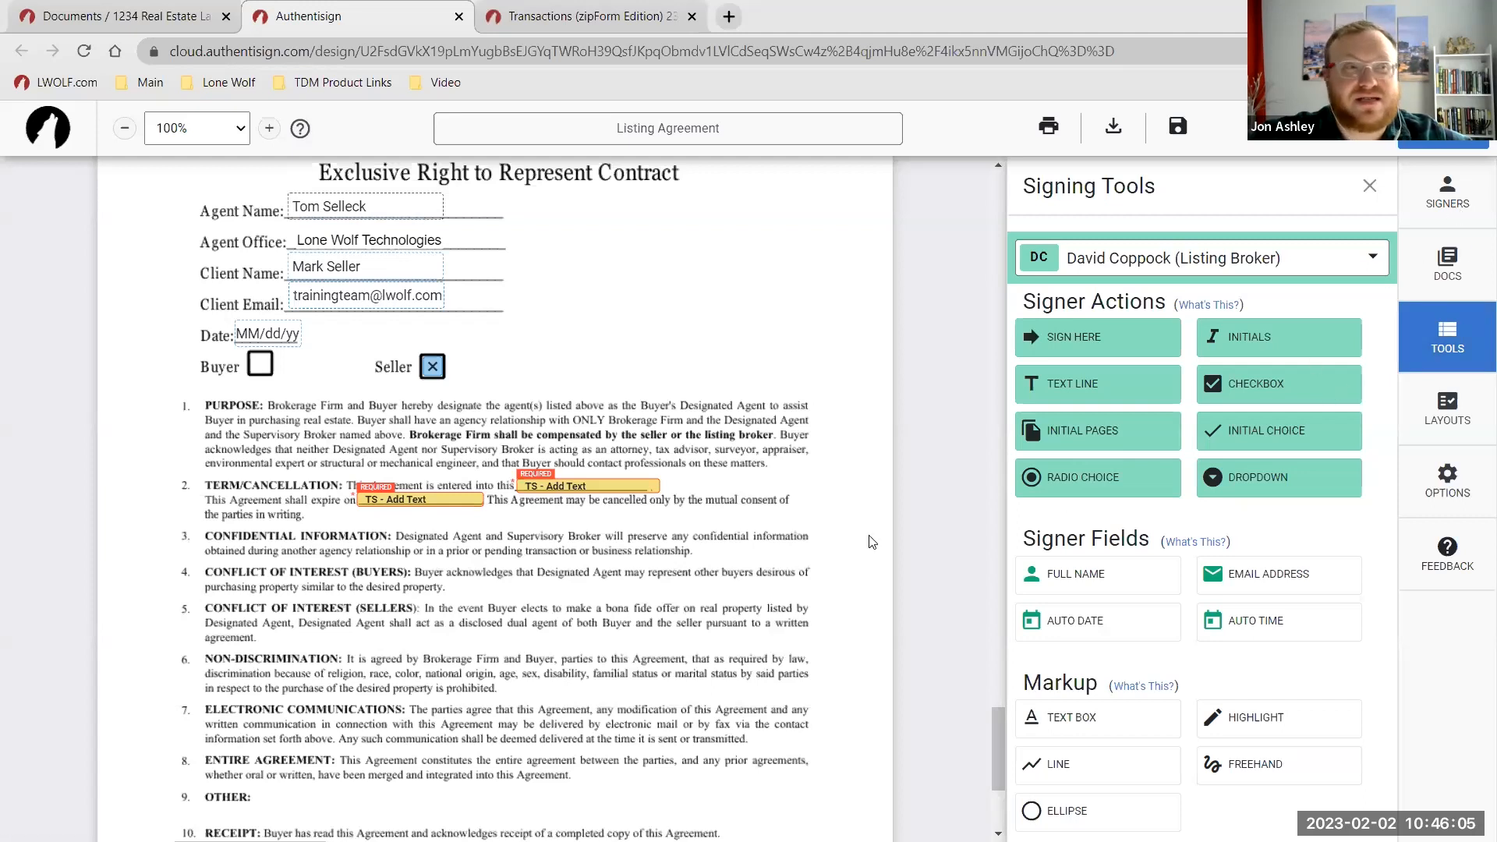
scroll(736, 503, up, 1)
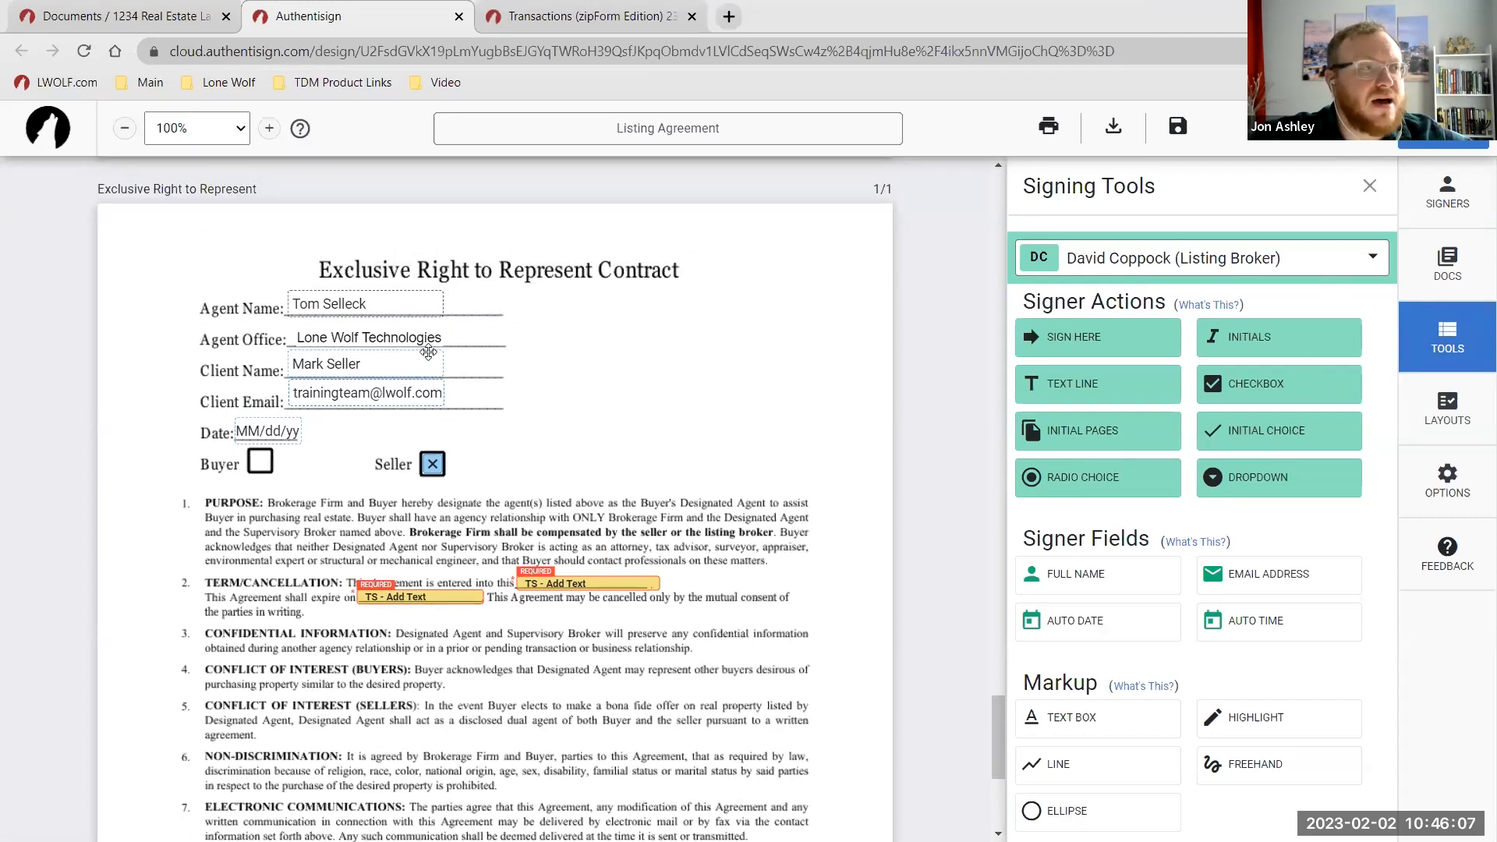
scroll(487, 485, down, 2)
scroll(520, 635, down, 2)
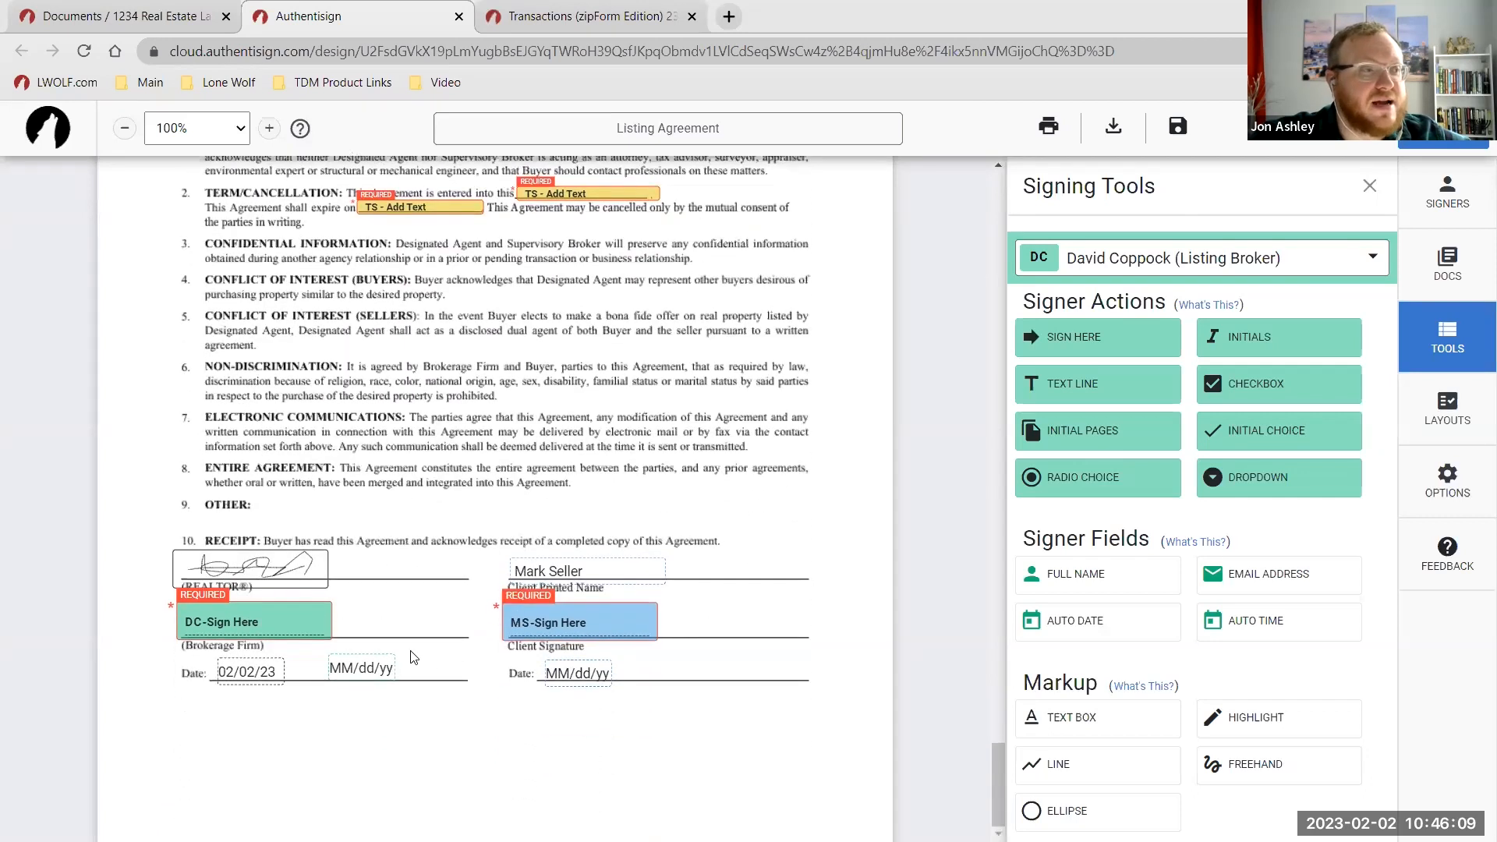
scroll(449, 563, up, 3)
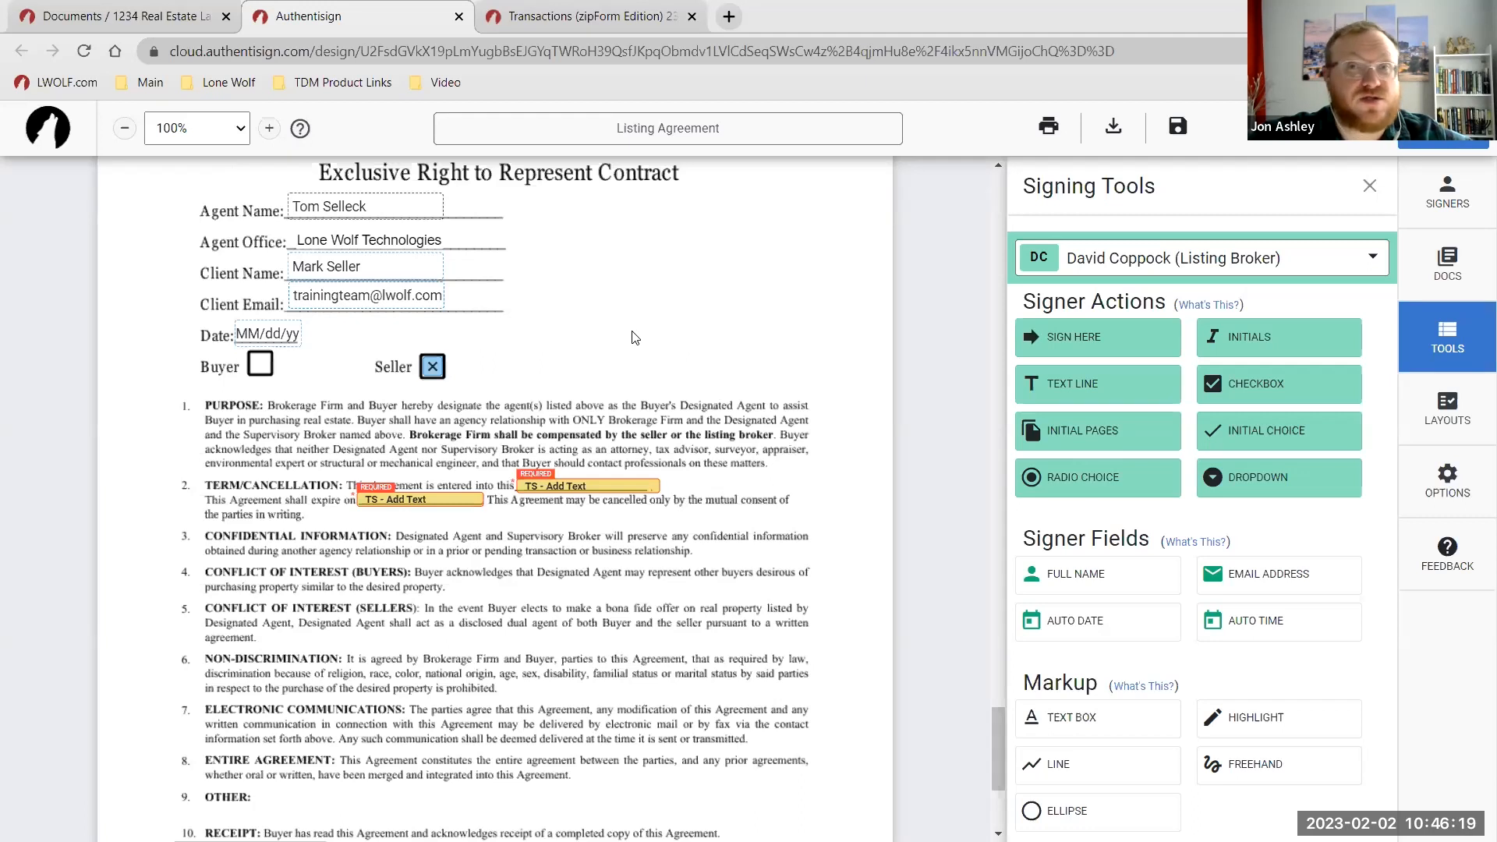
Open the Layouts panel and its layout options, then dismiss them back to the signing tools.
click(1474, 411)
click(1201, 354)
key(ctrl)
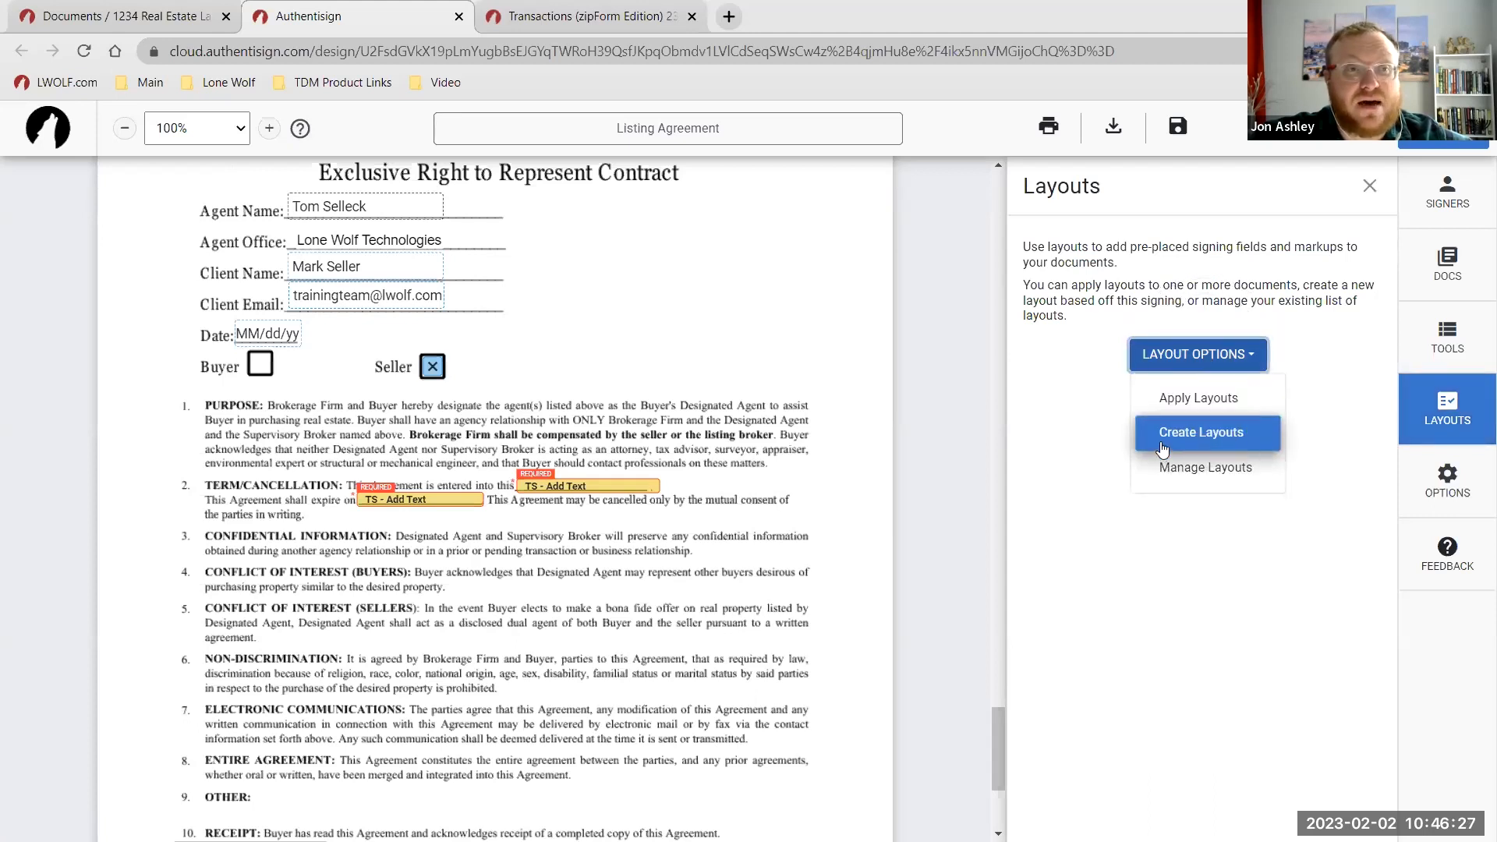
click(830, 474)
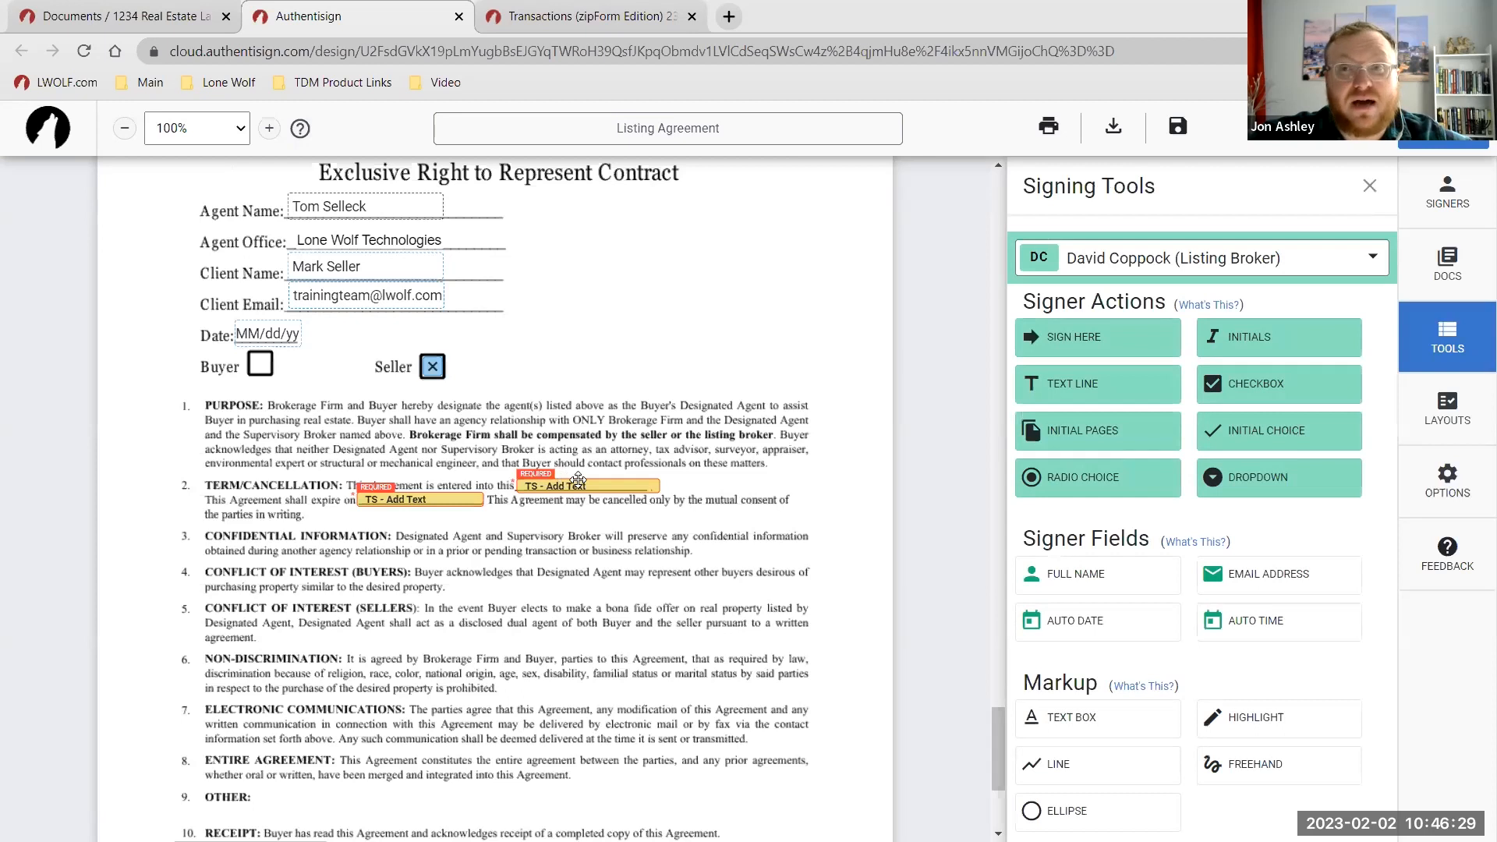
scroll(635, 424, up, 2)
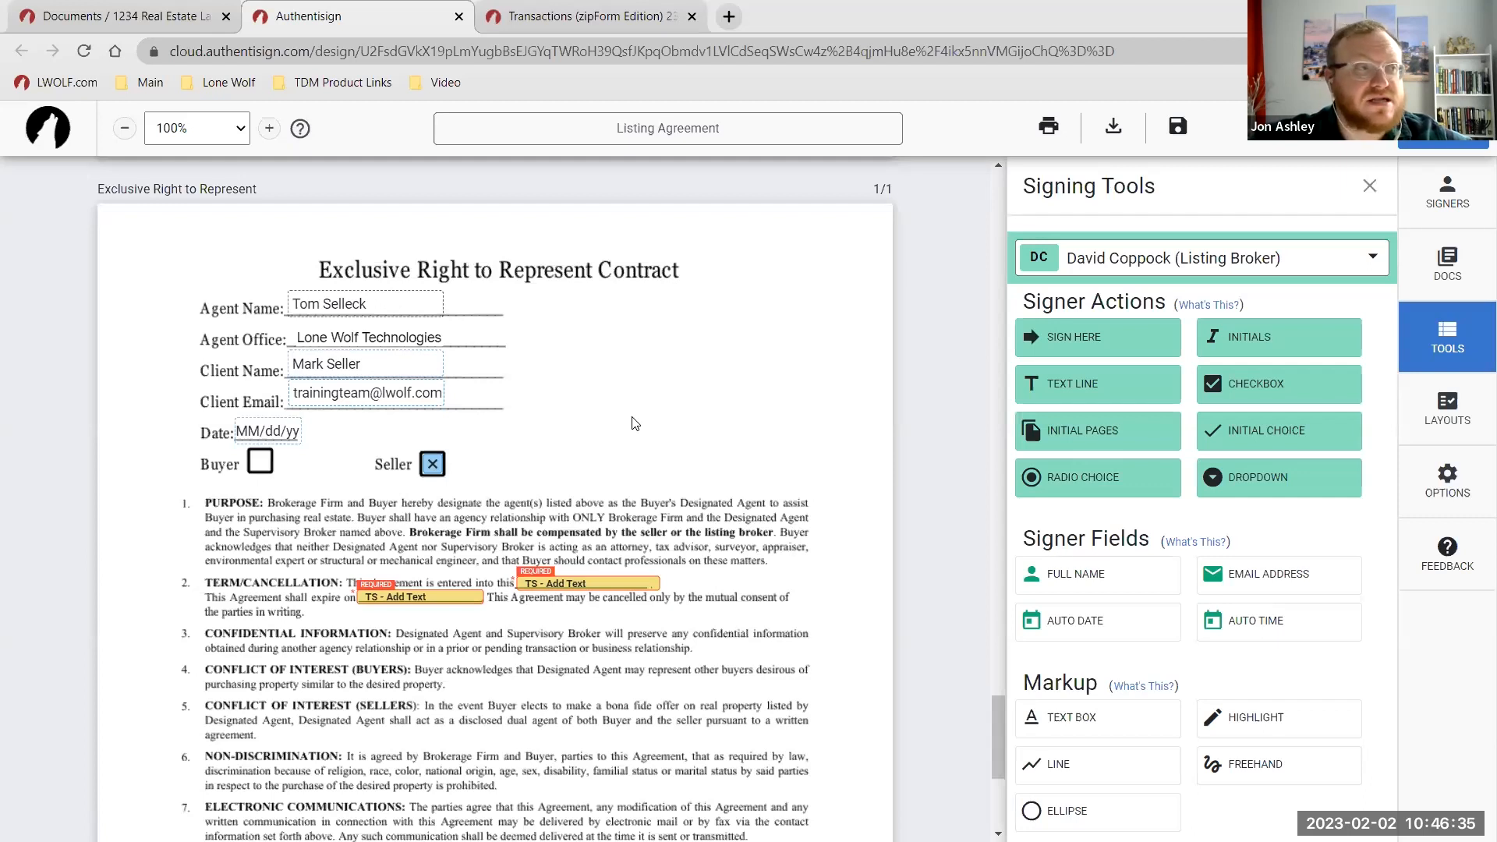
Review the Apply Layouts choices for Exclusive Right to Represent without assigning any, then close the dialog.
click(1460, 402)
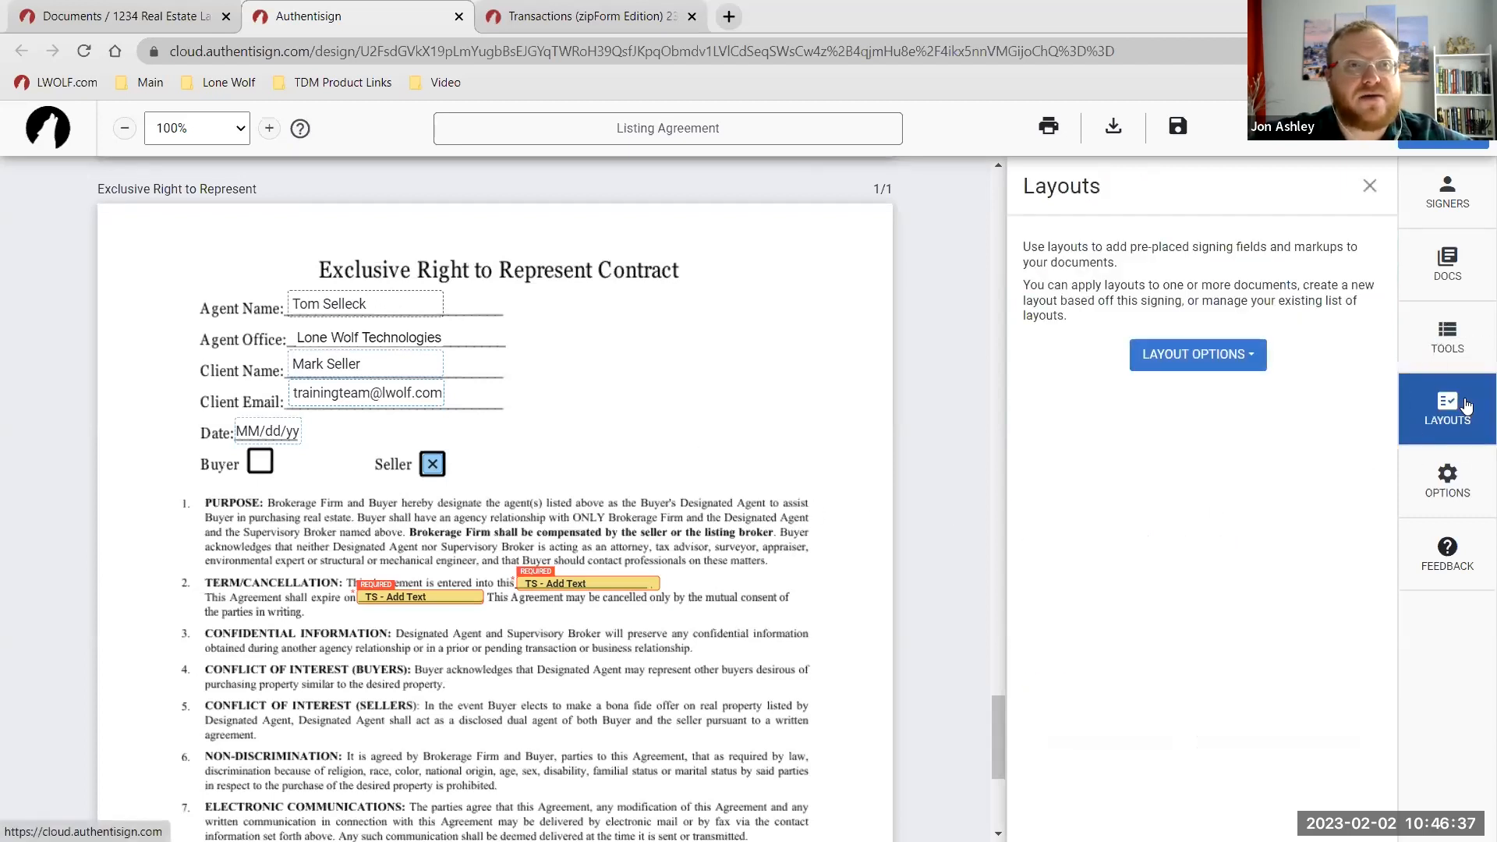
click(1230, 360)
click(1196, 398)
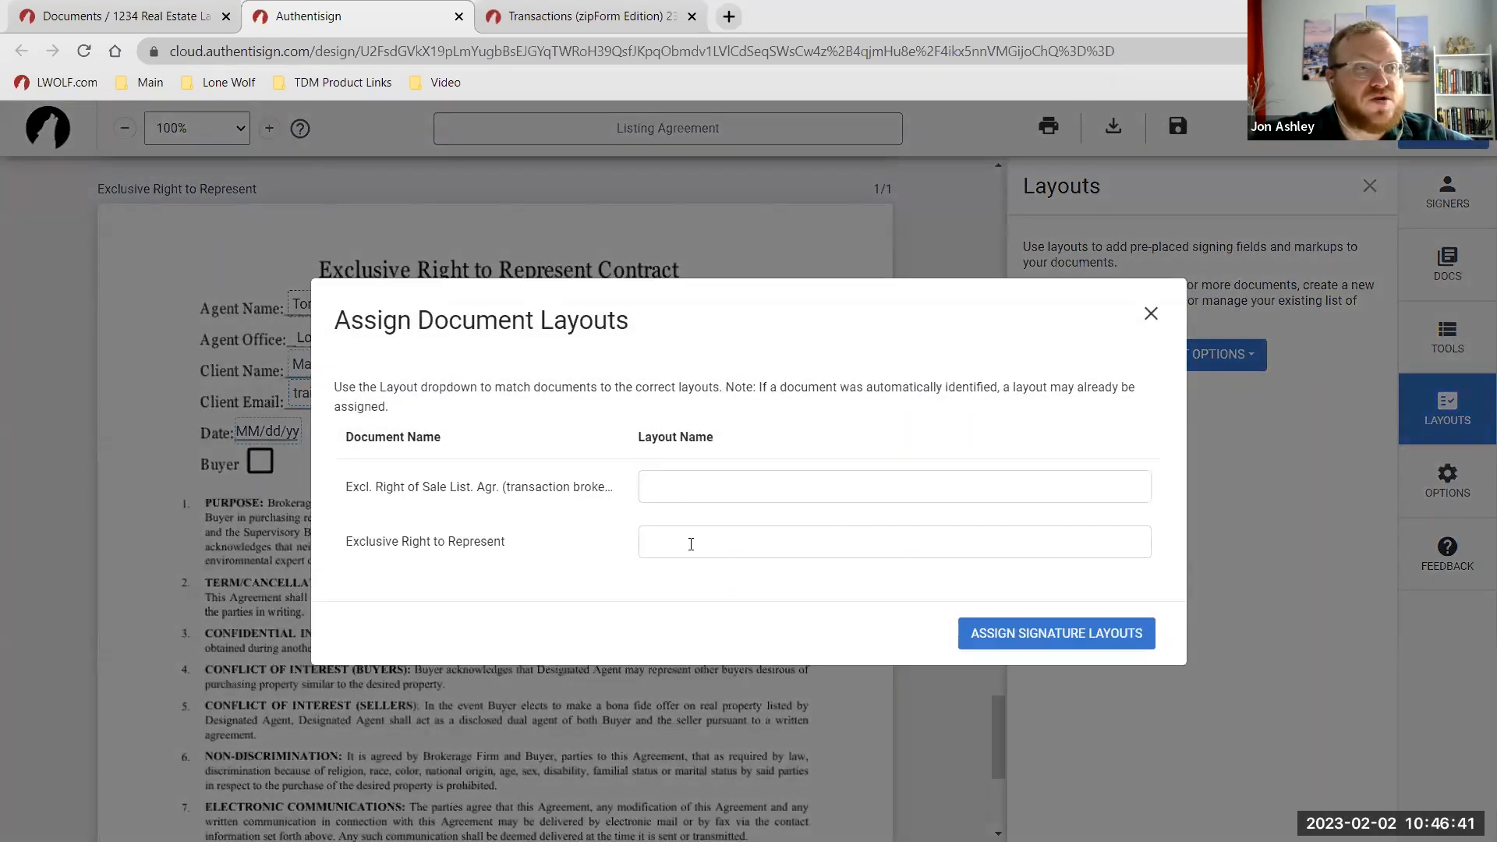
click(775, 550)
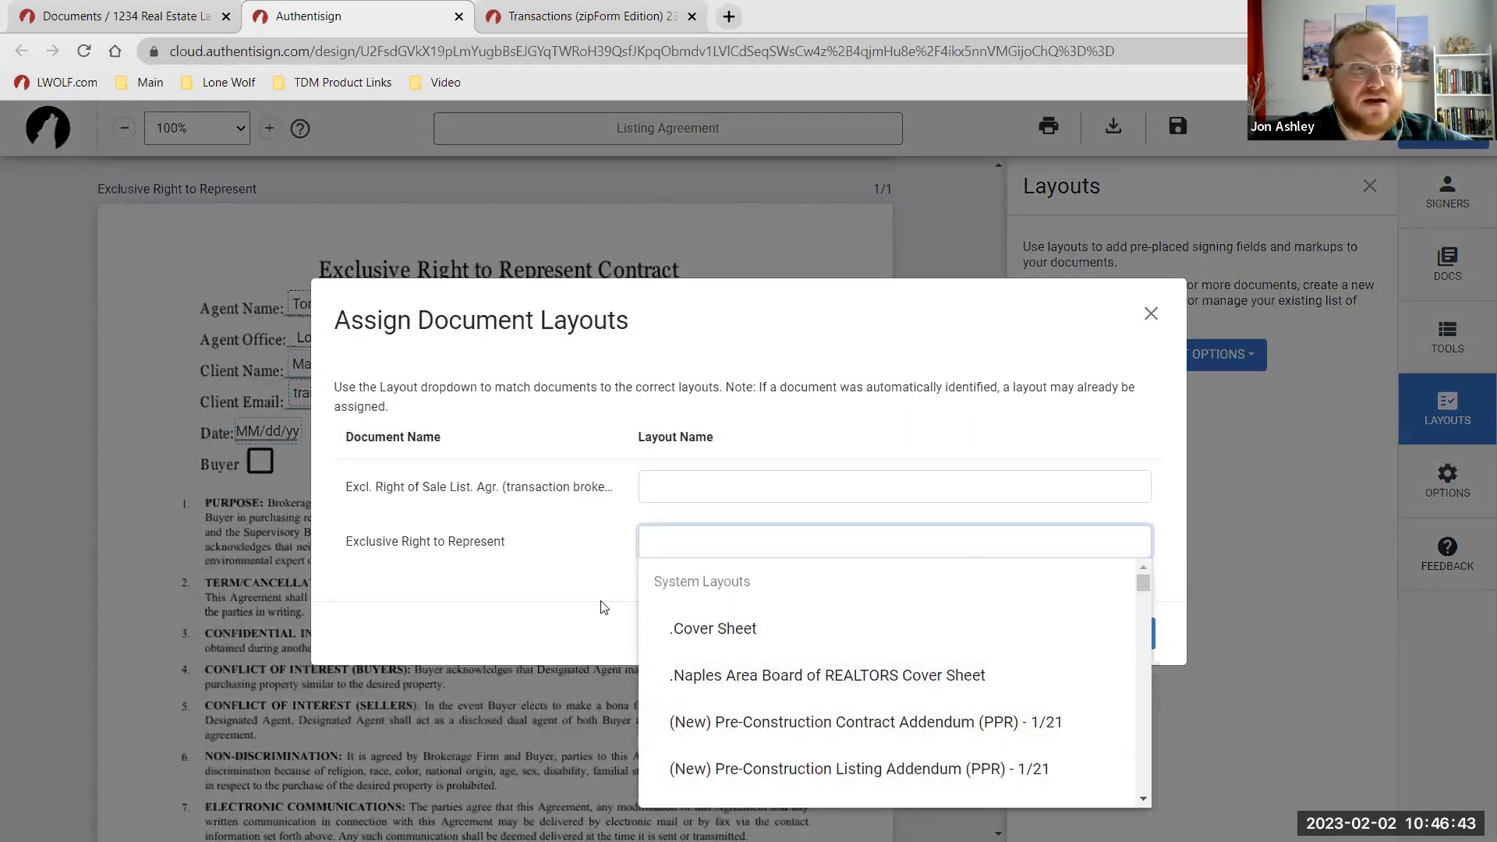
click(595, 574)
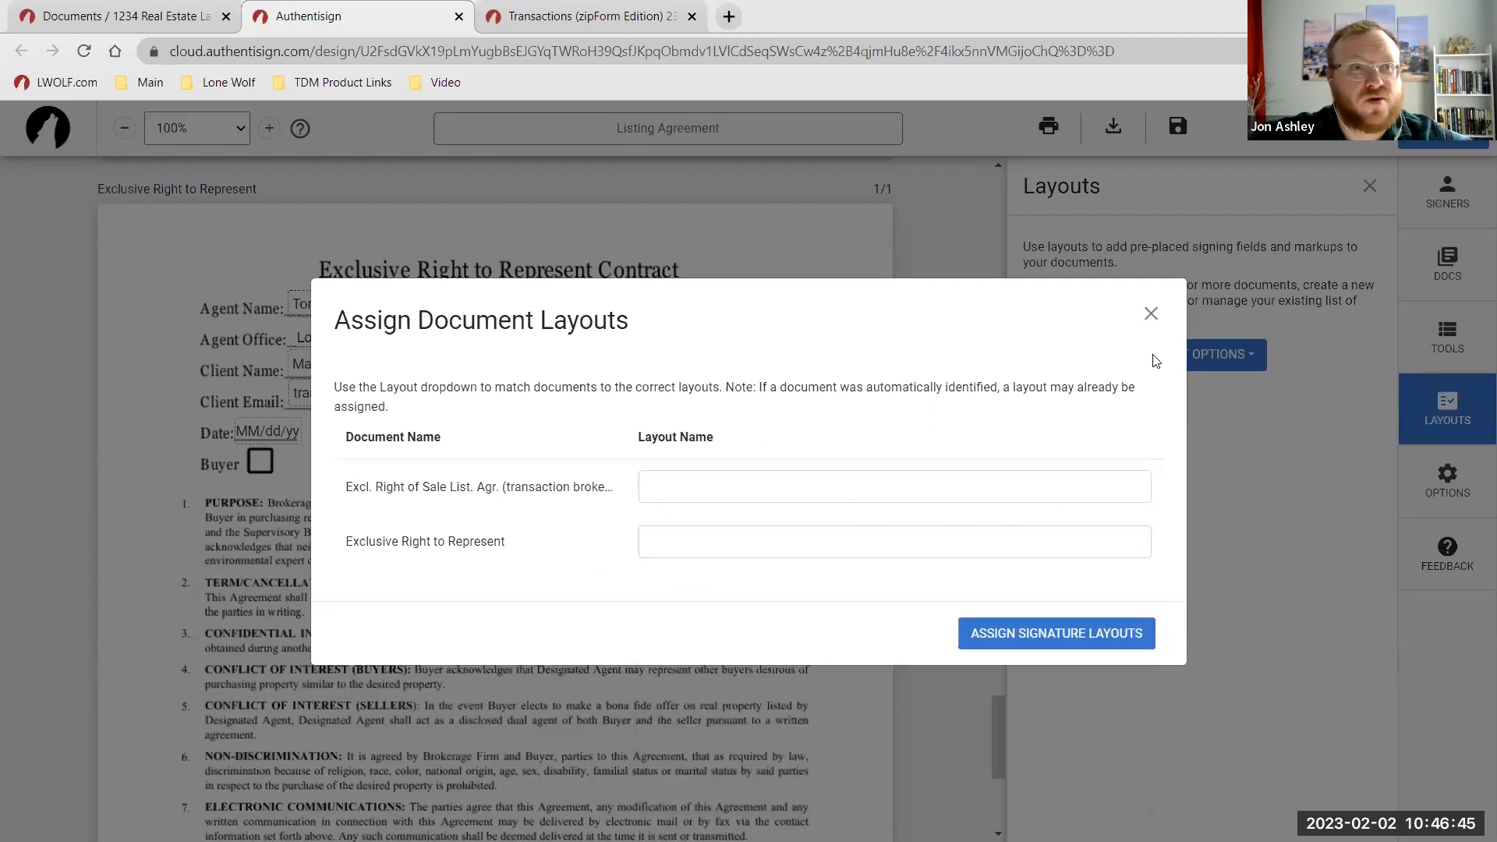
click(1154, 319)
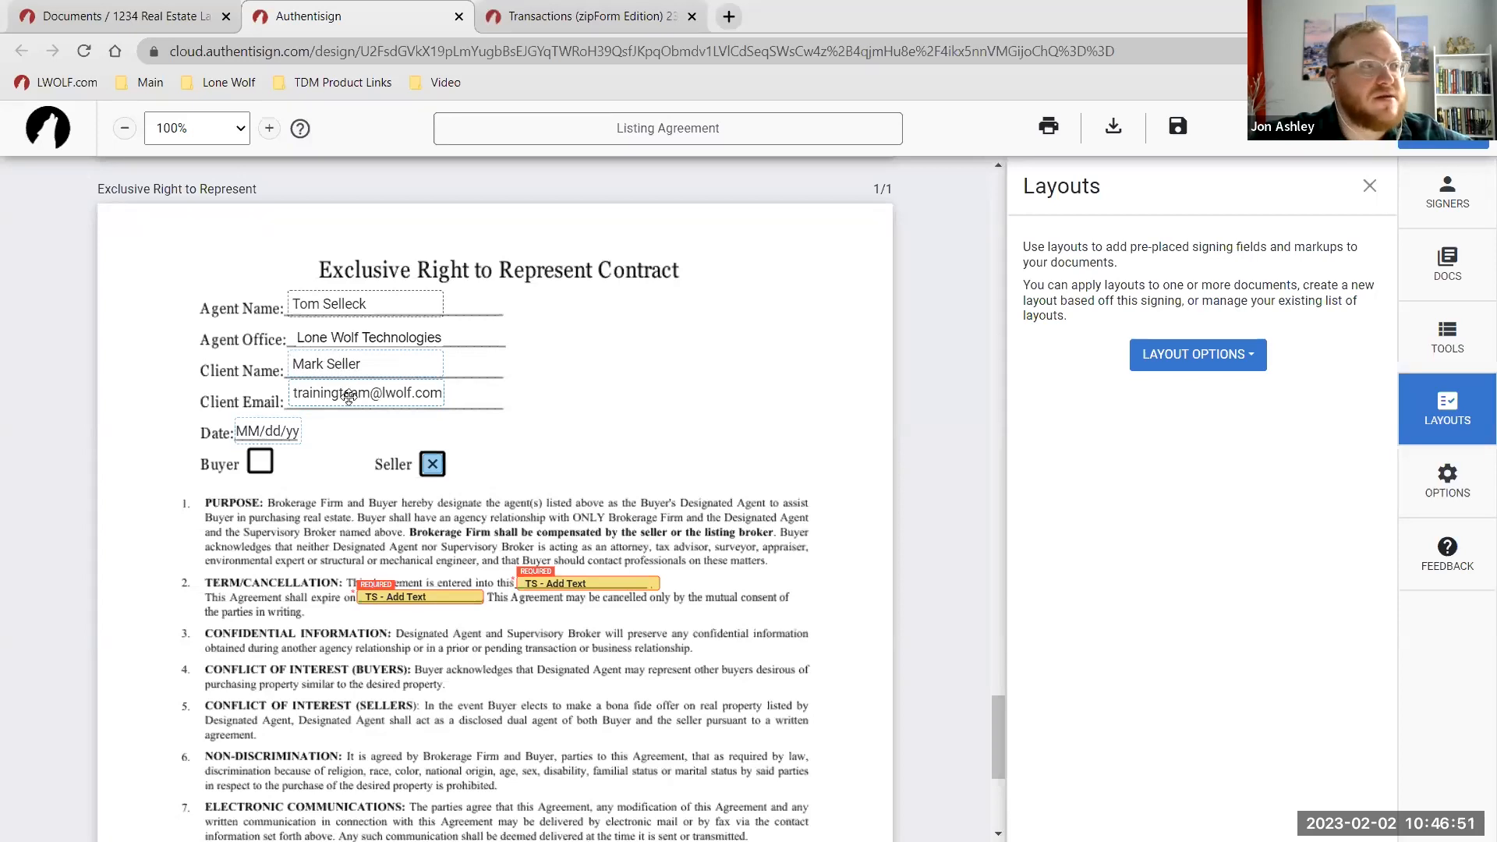
scroll(372, 473, down, 1)
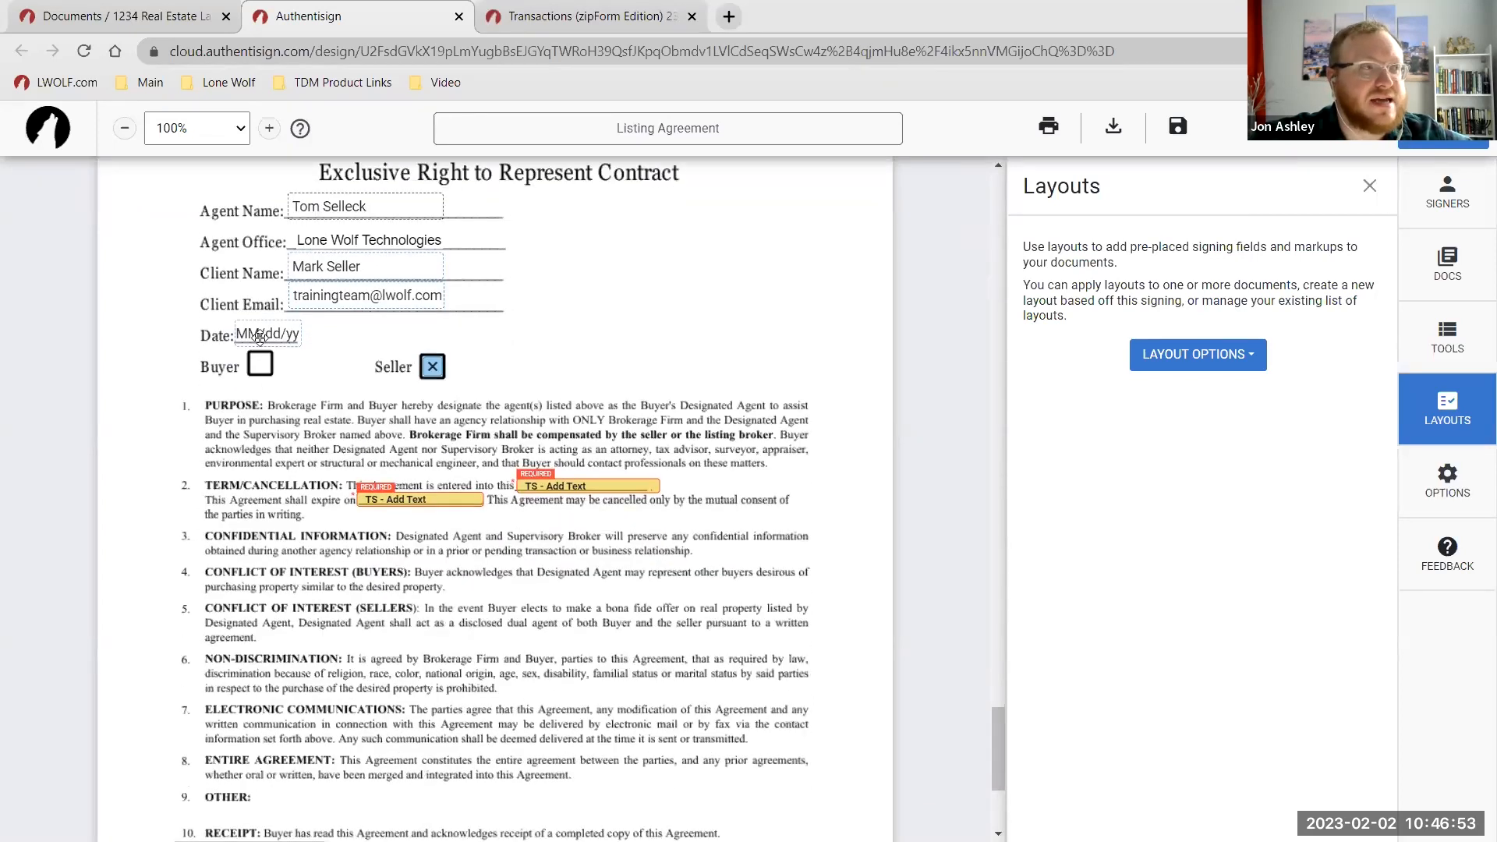
scroll(416, 417, down, 1)
scroll(538, 393, down, 2)
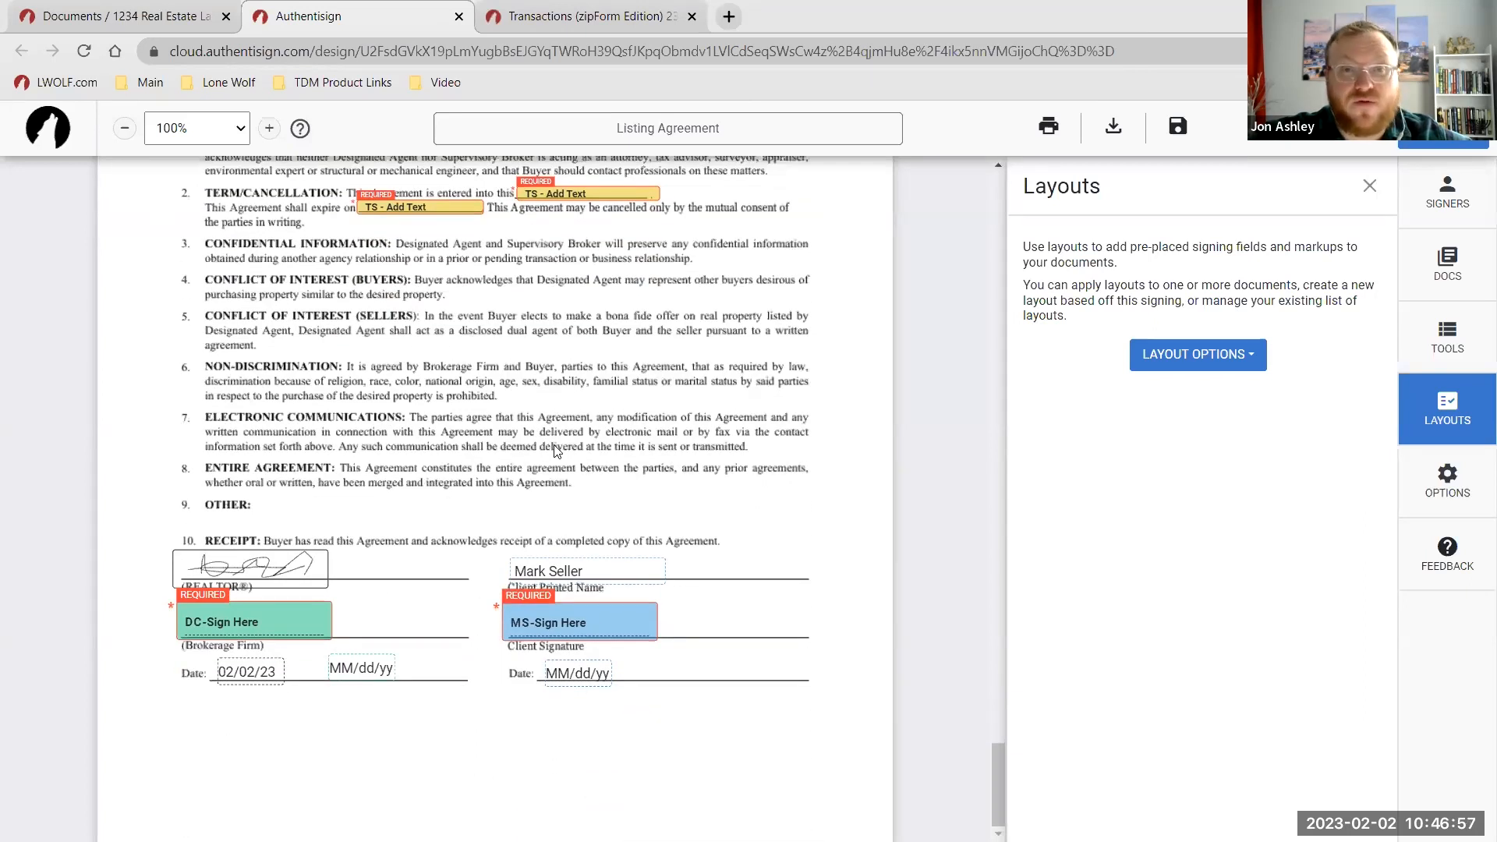
scroll(556, 451, up, 3)
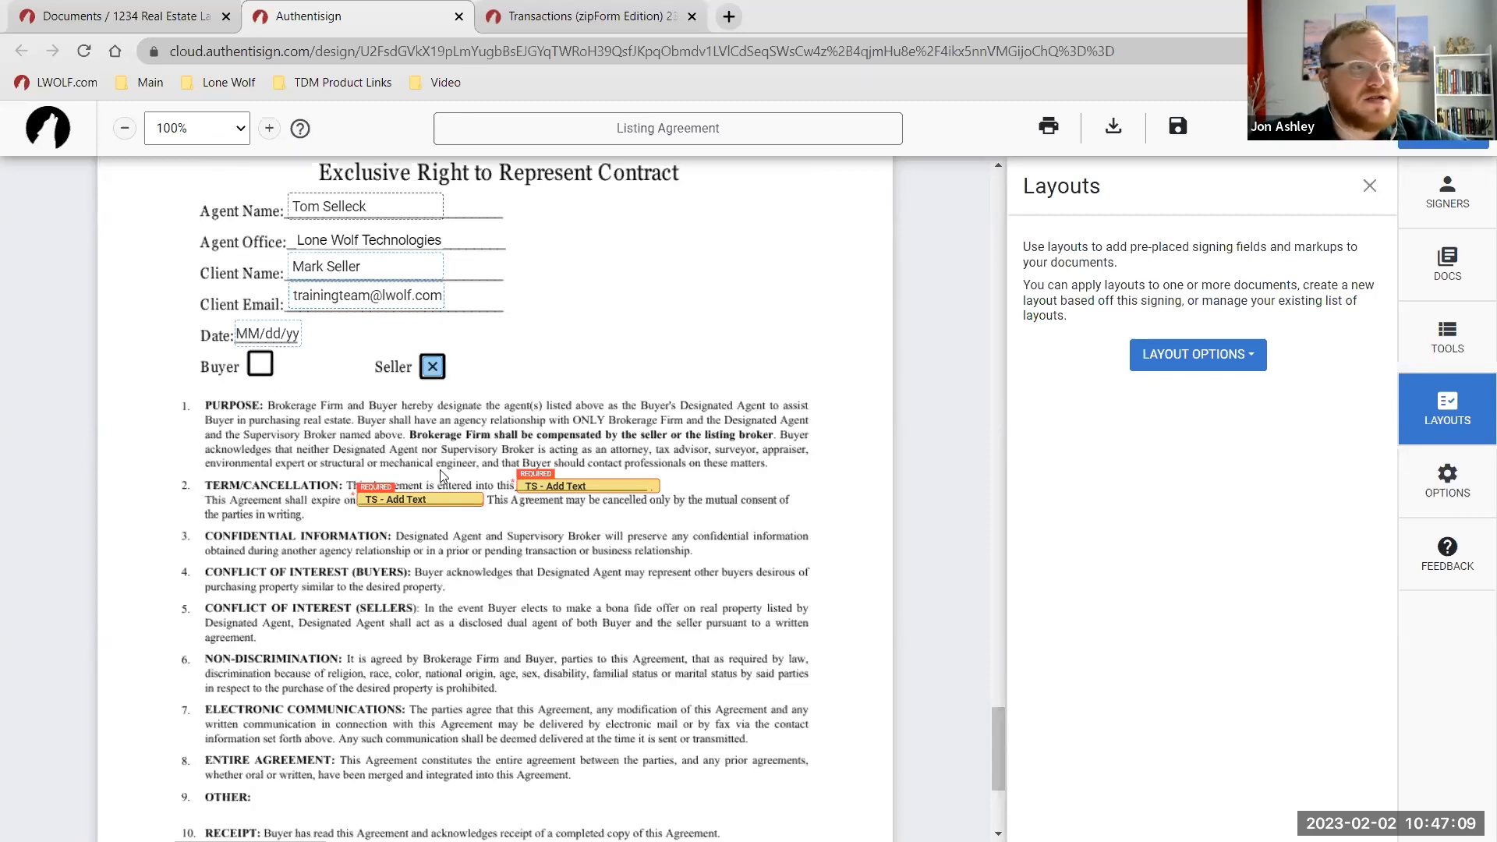
scroll(601, 480, up, 2)
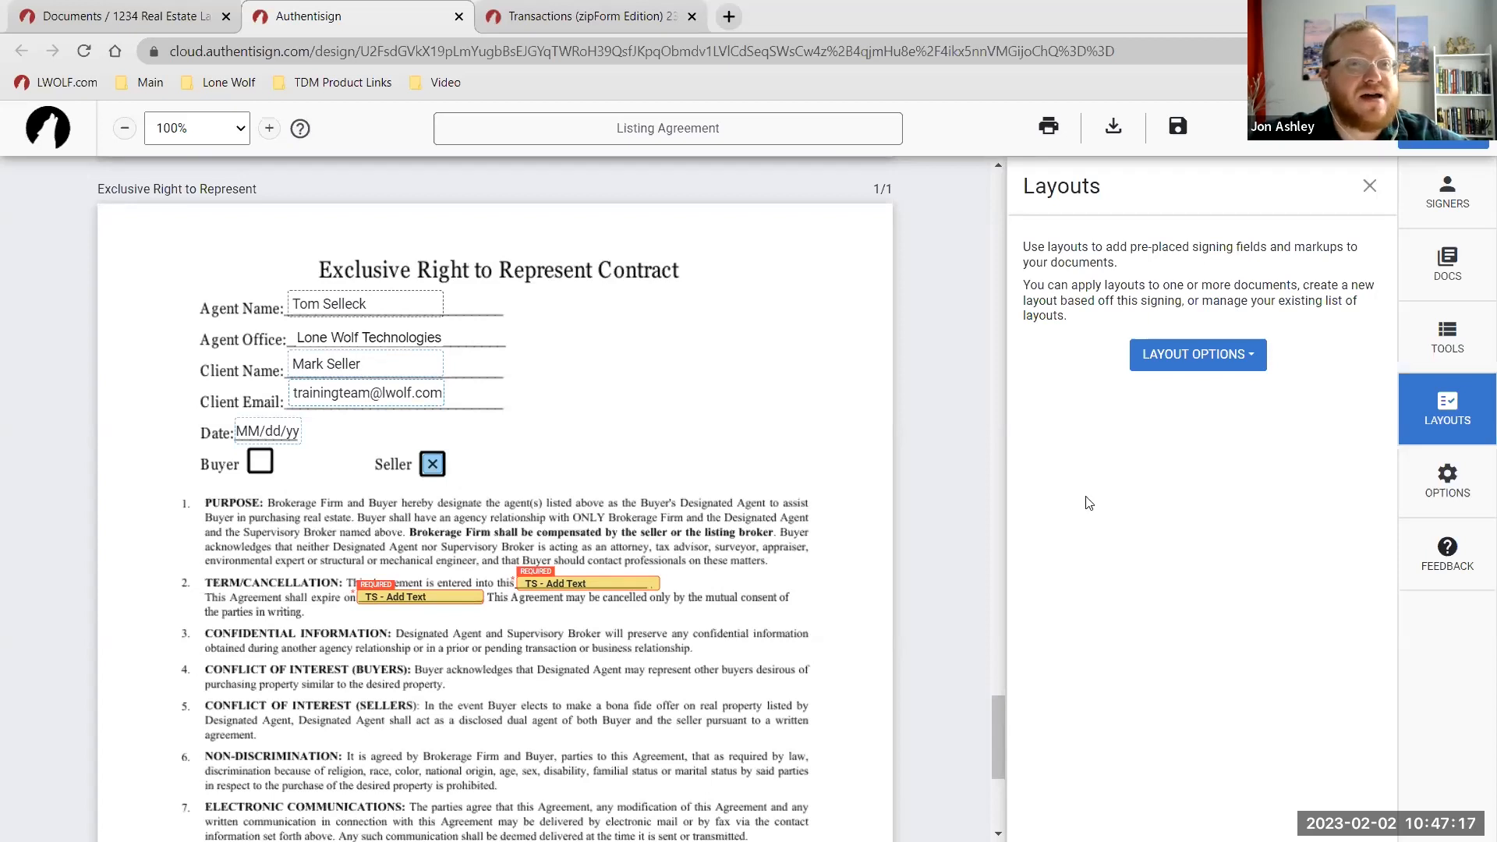
Preview the invitation email without changes and send the signing invitations expiring 3/4/2023.
click(1449, 487)
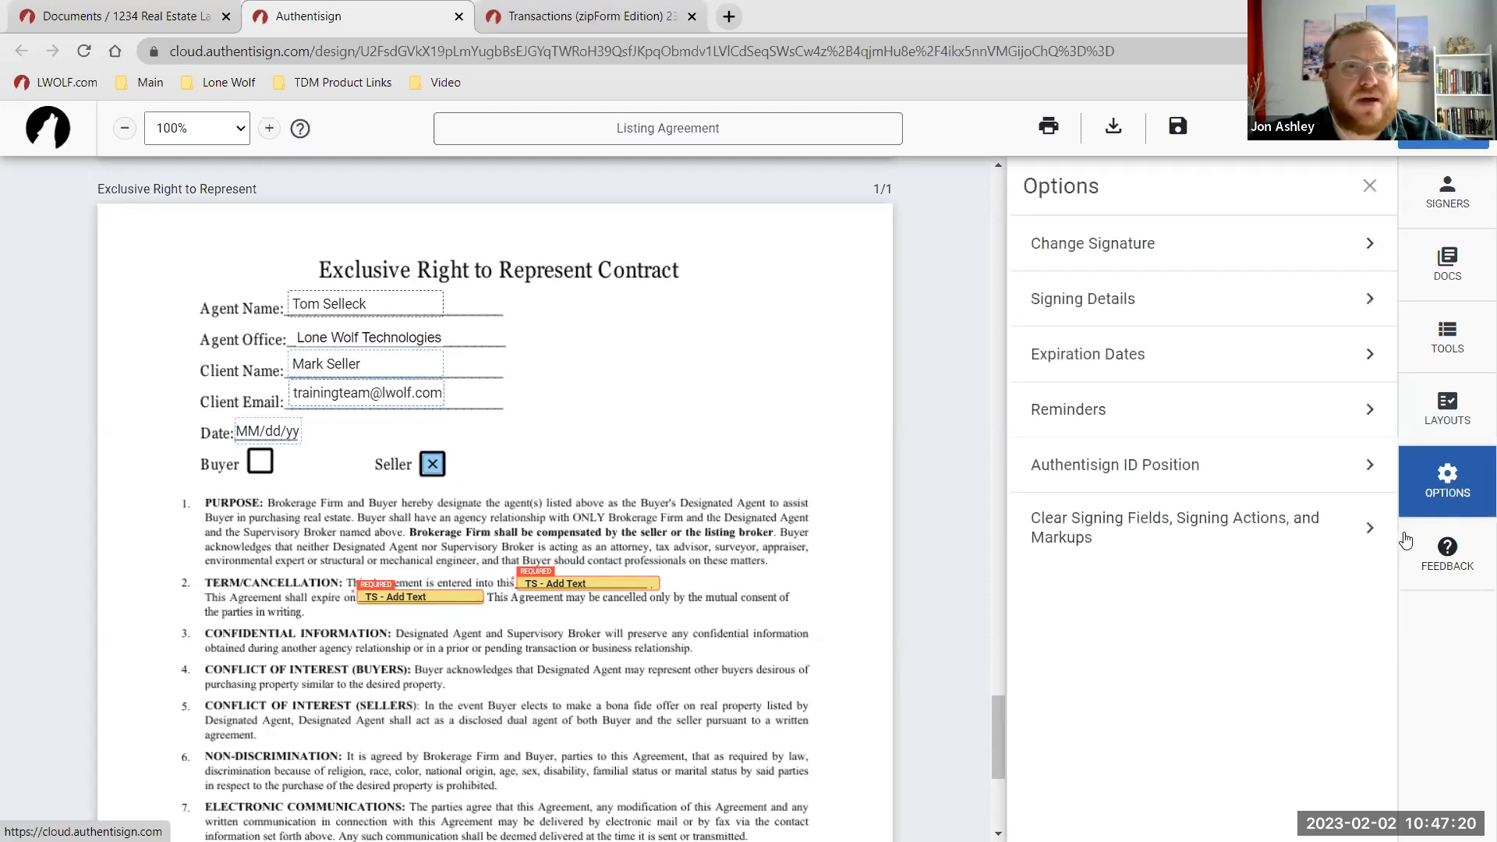
click(1445, 420)
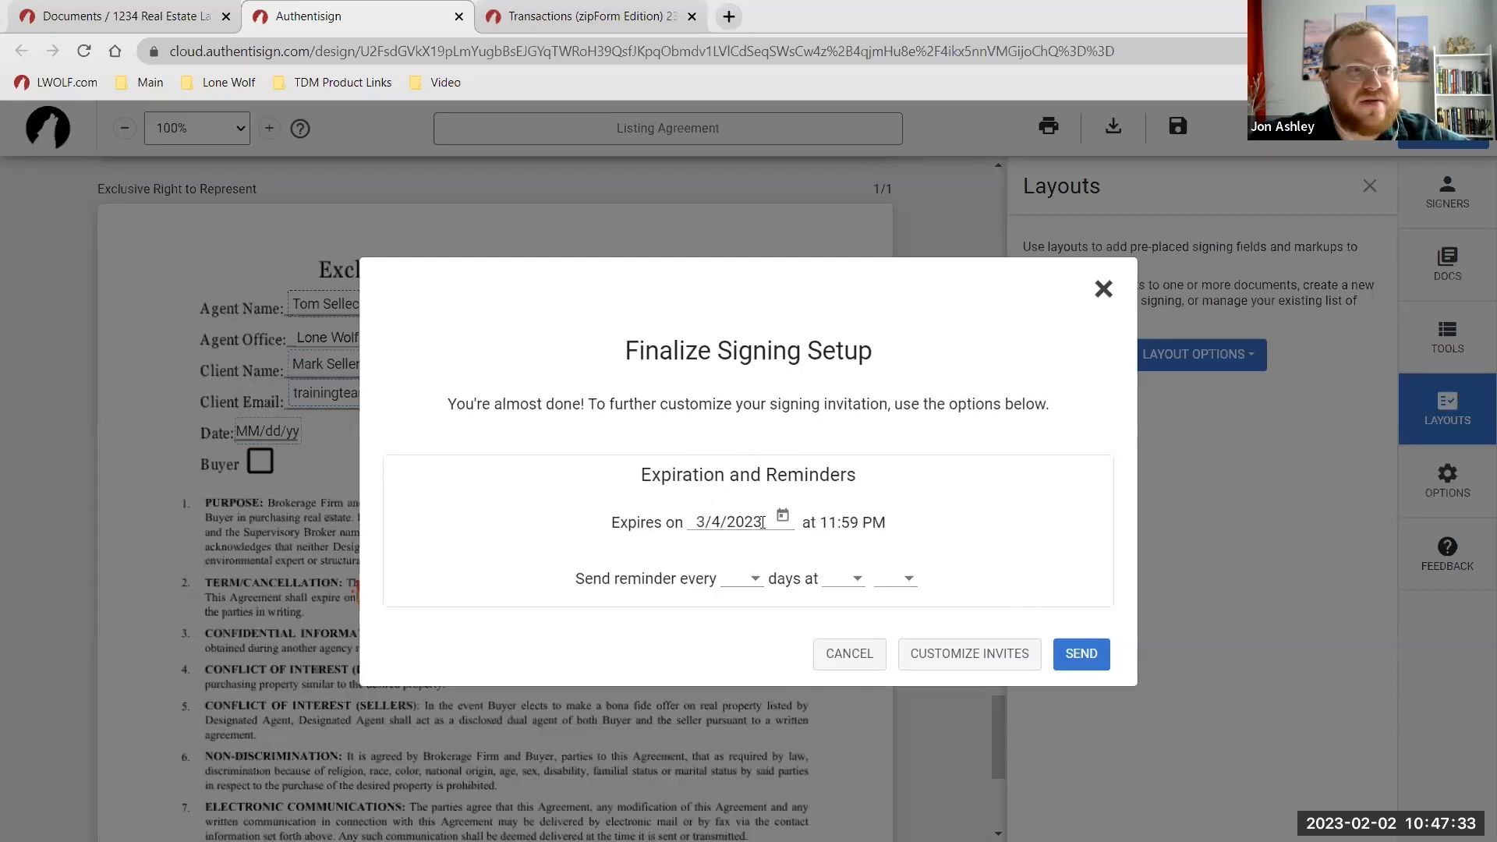
click(951, 654)
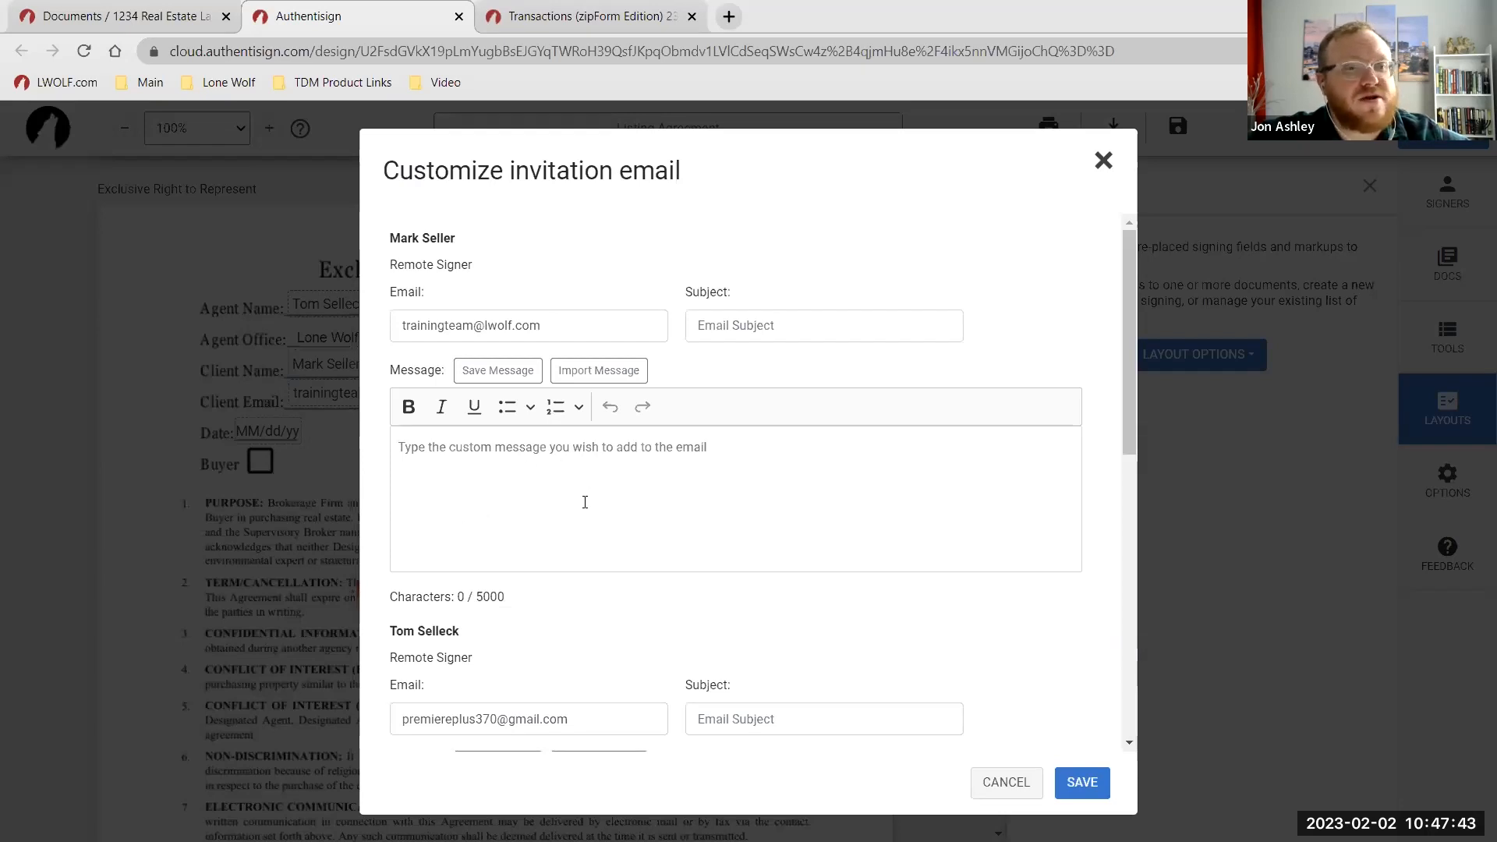
click(1005, 782)
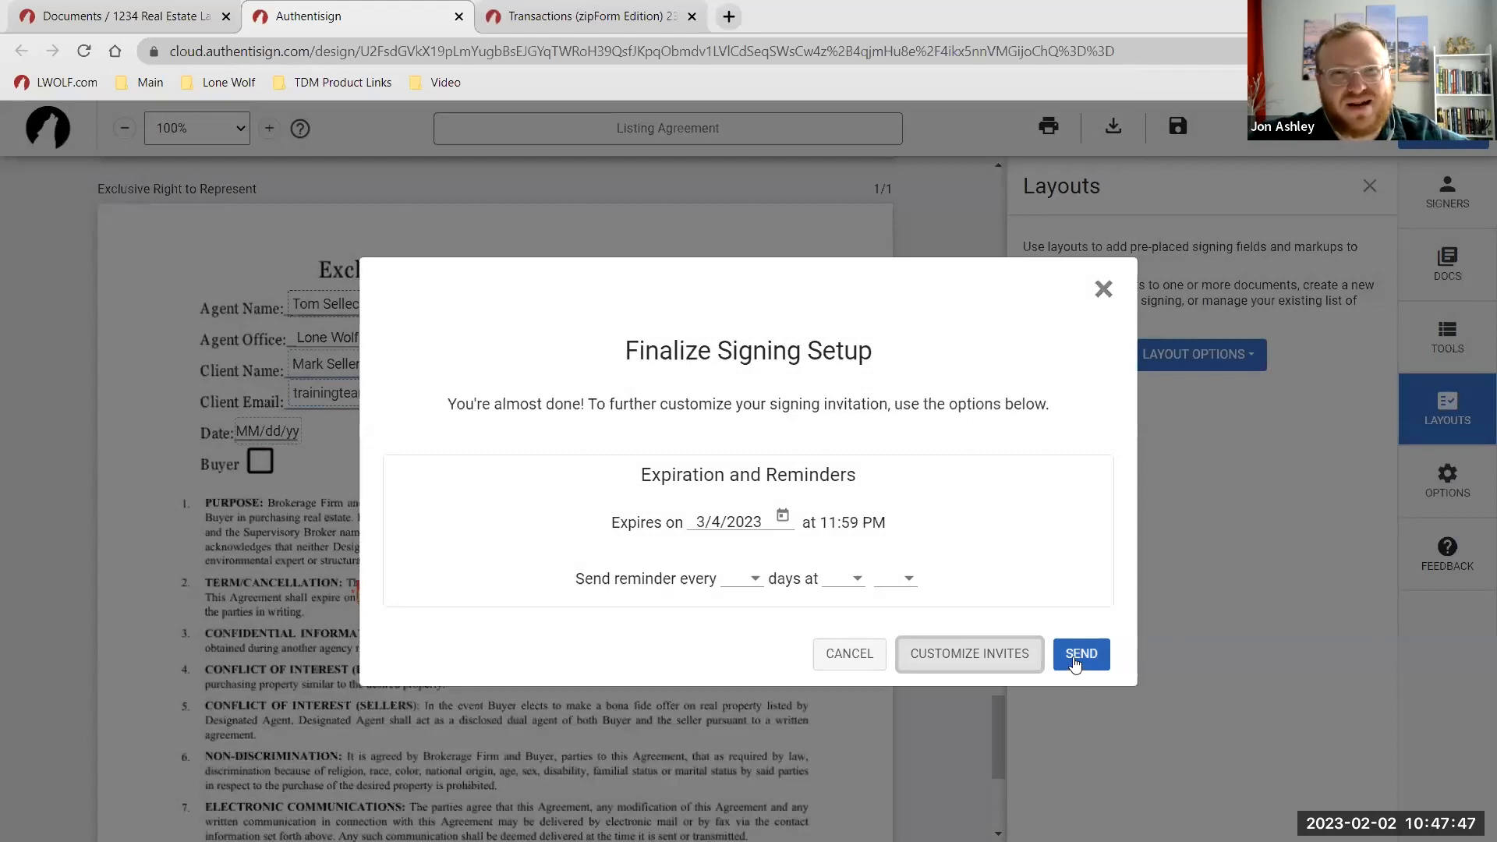
click(1074, 659)
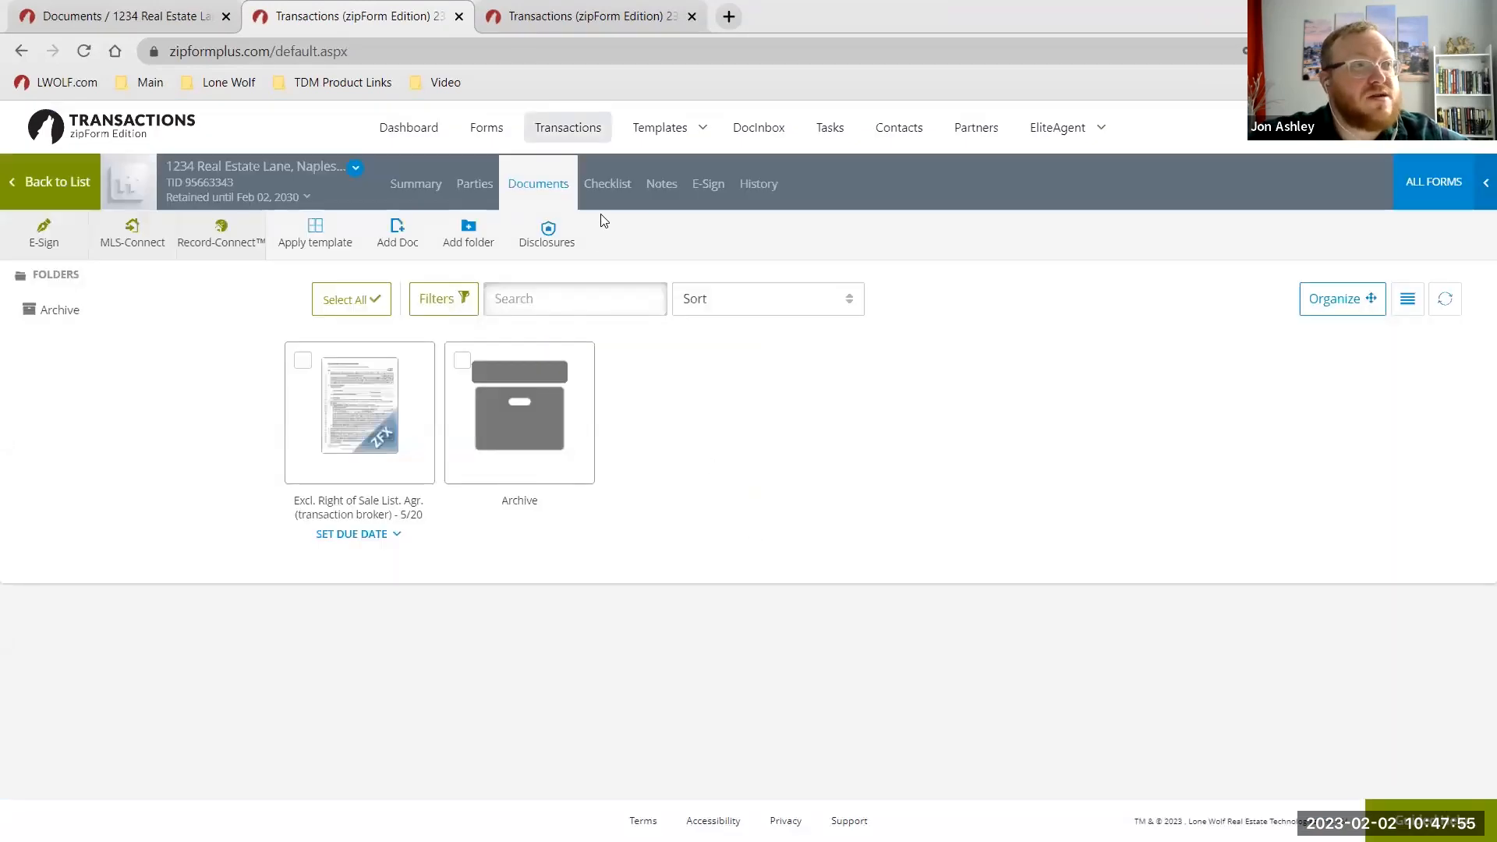
click(710, 191)
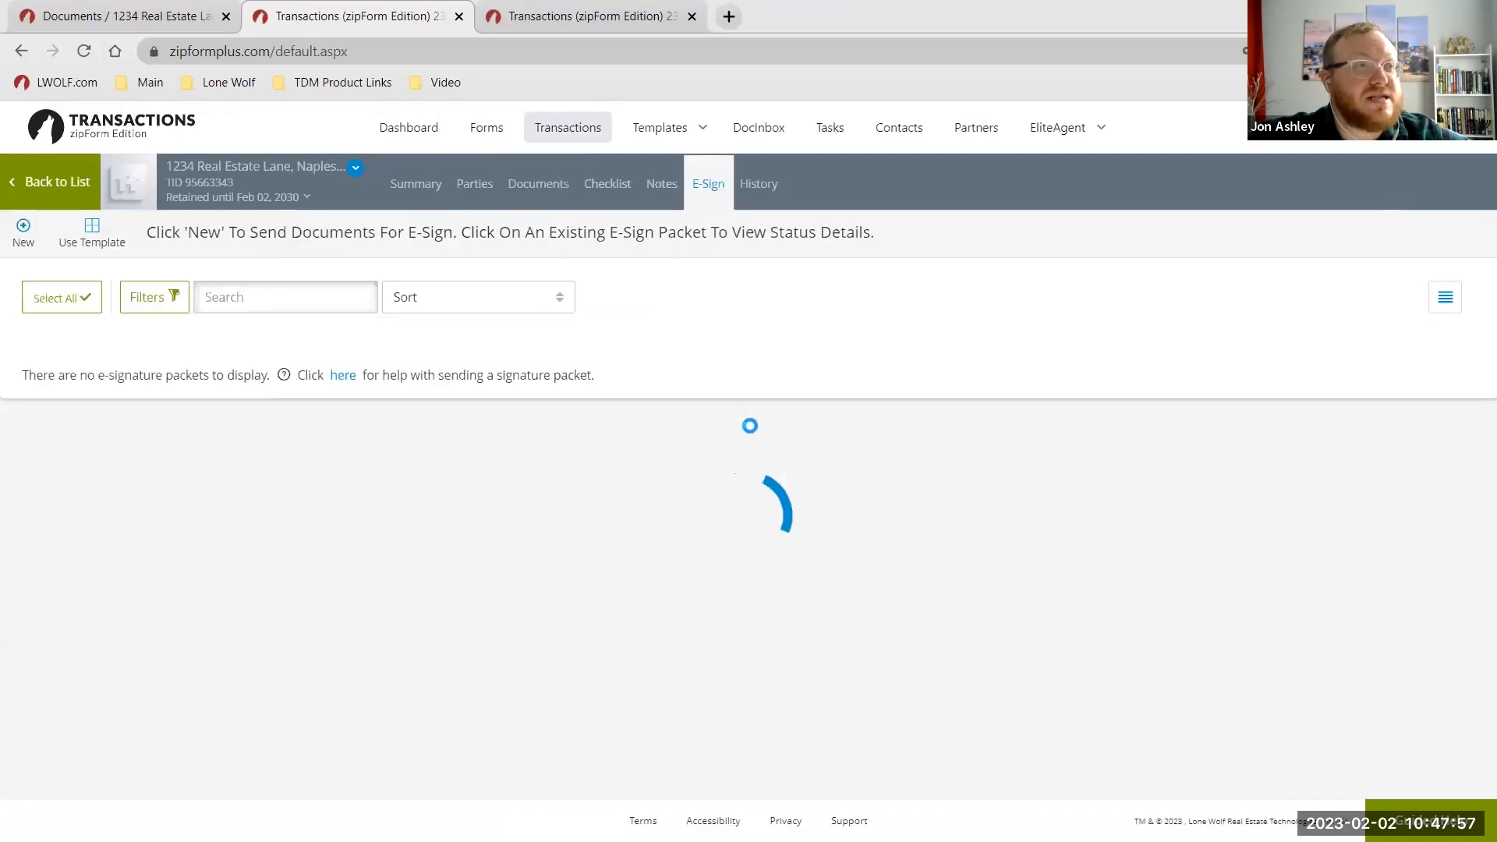
click(108, 409)
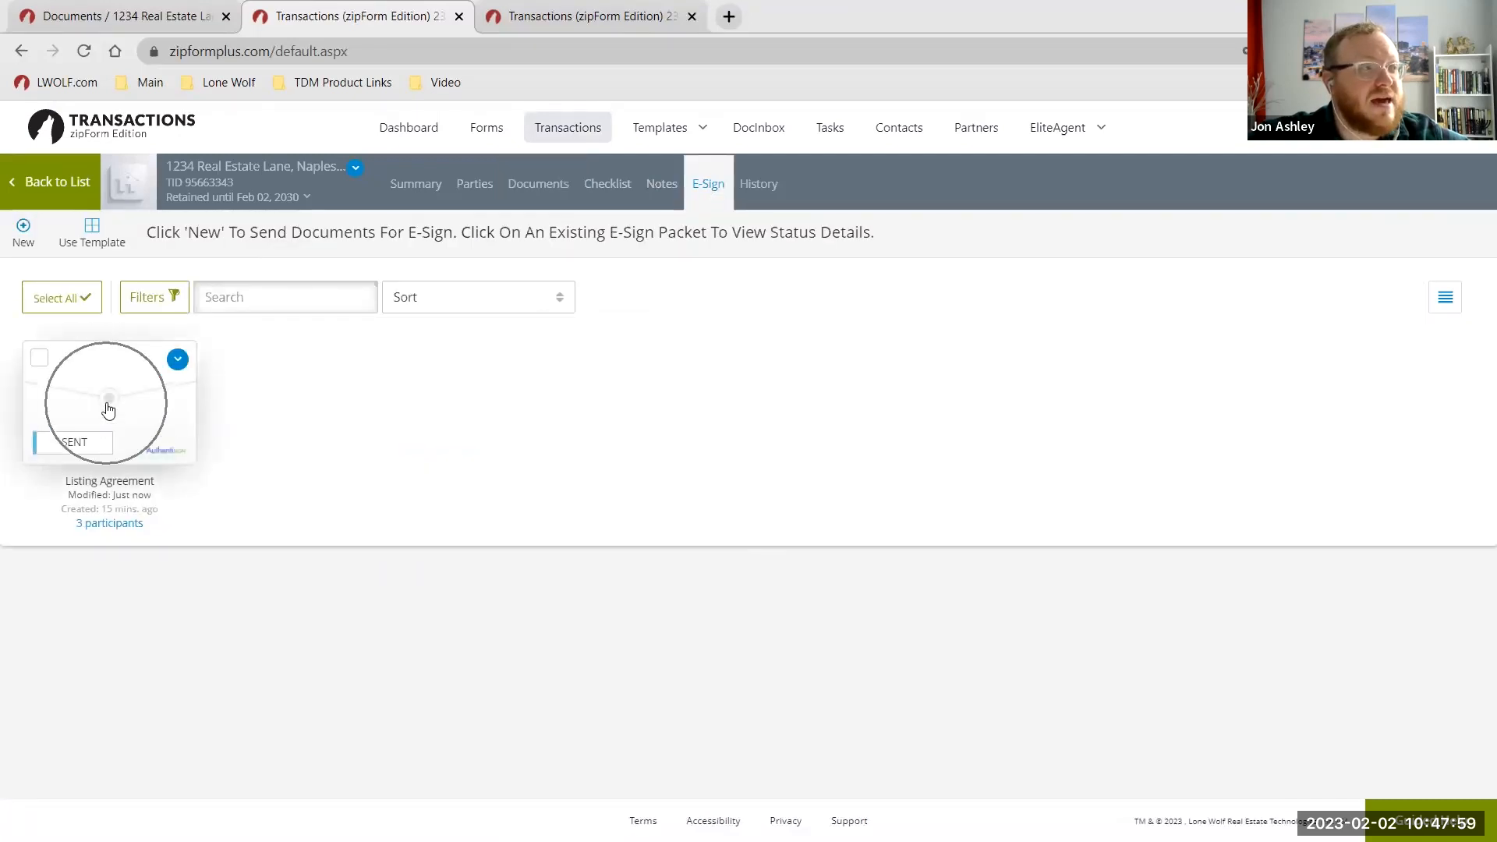
mouse_move(139, 525)
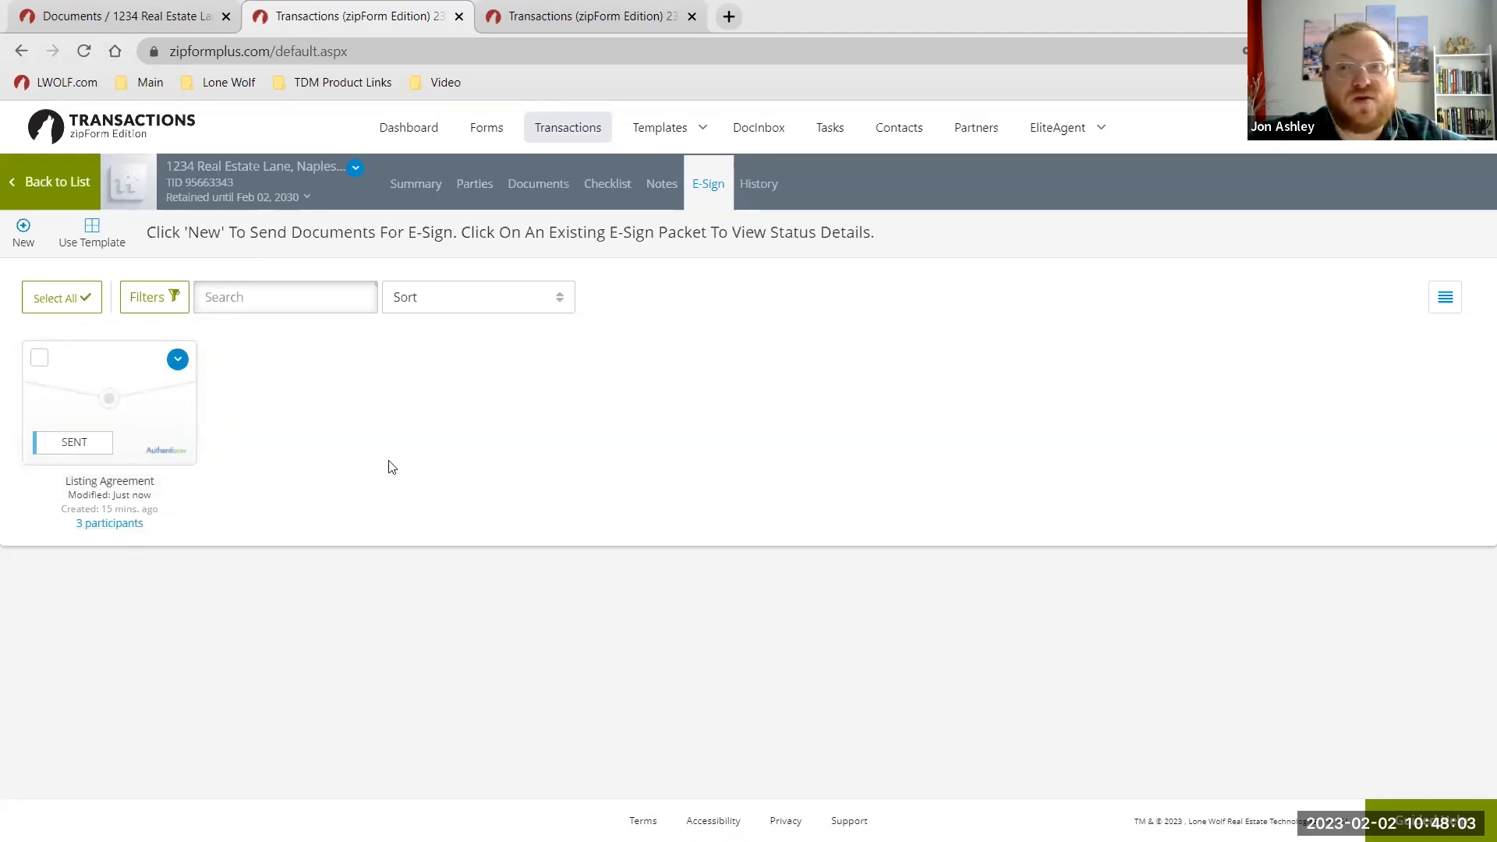
click(528, 195)
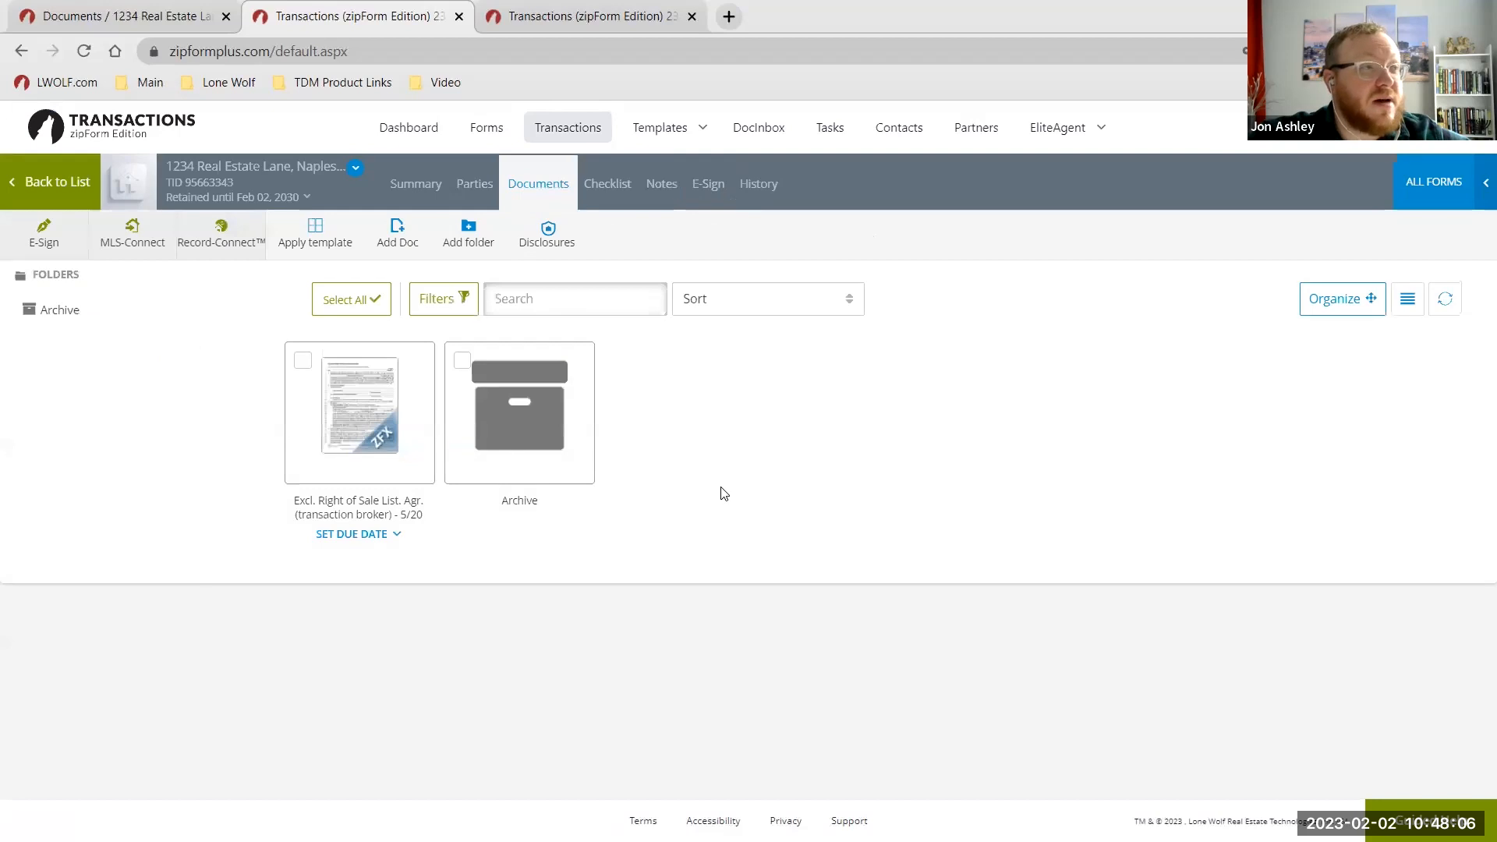
Upload the 'Exclusive Right to Represent - Signed' PDF from the computer as a new transaction document.
click(397, 233)
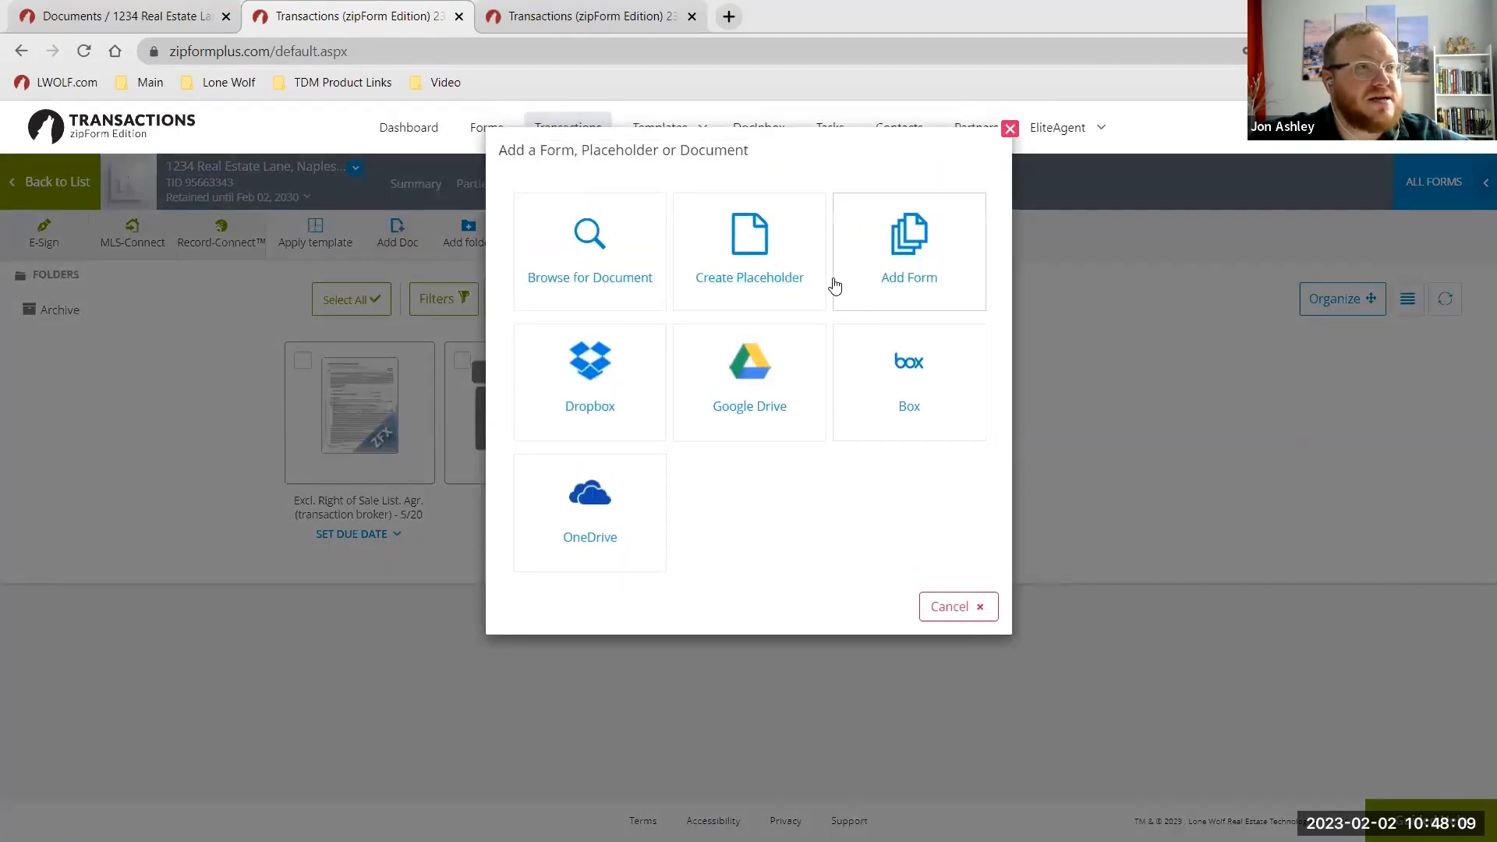
click(596, 248)
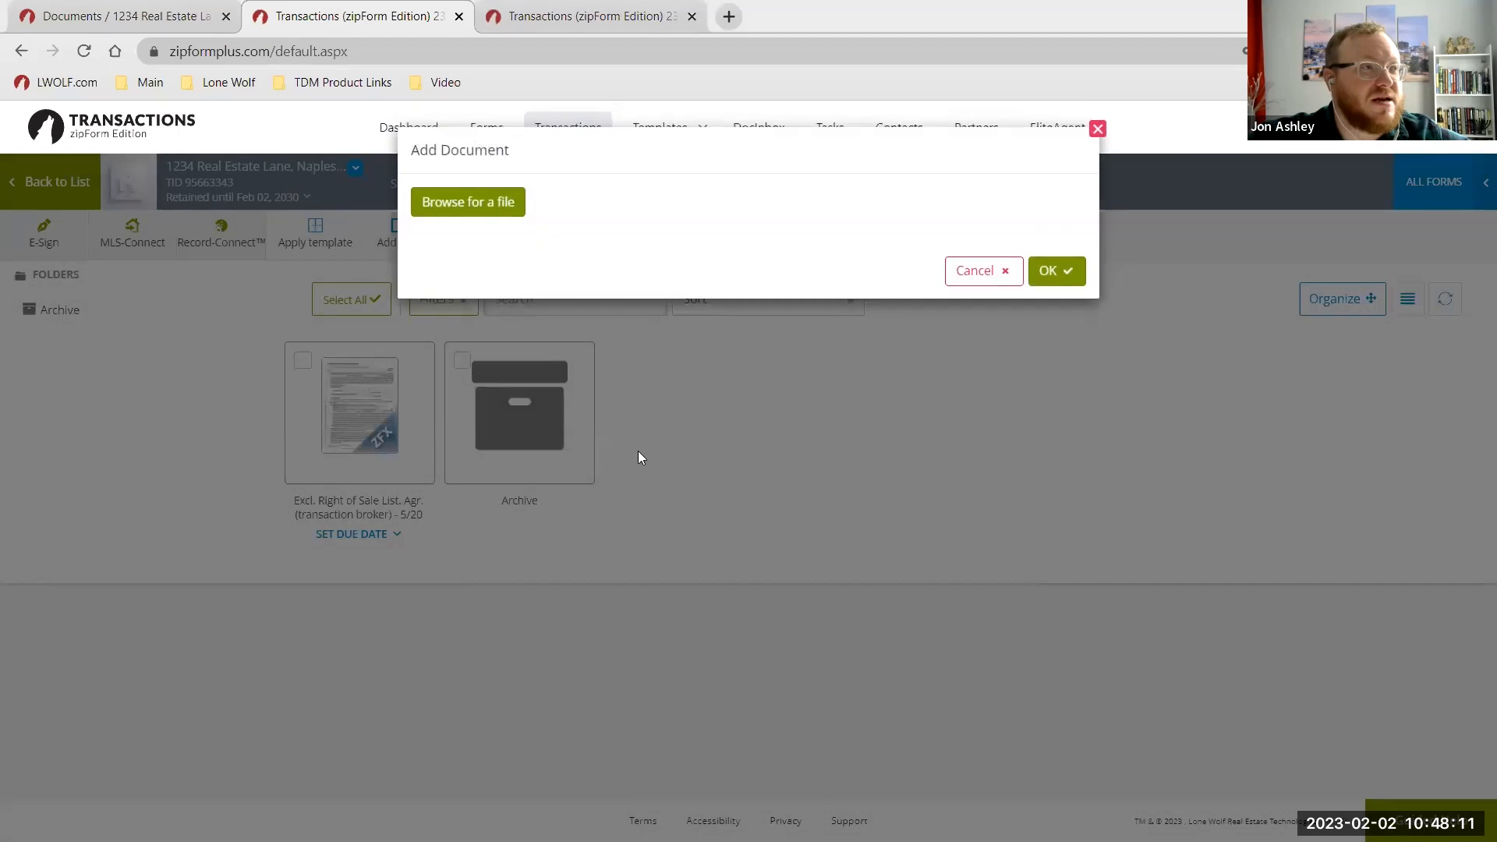
click(324, 227)
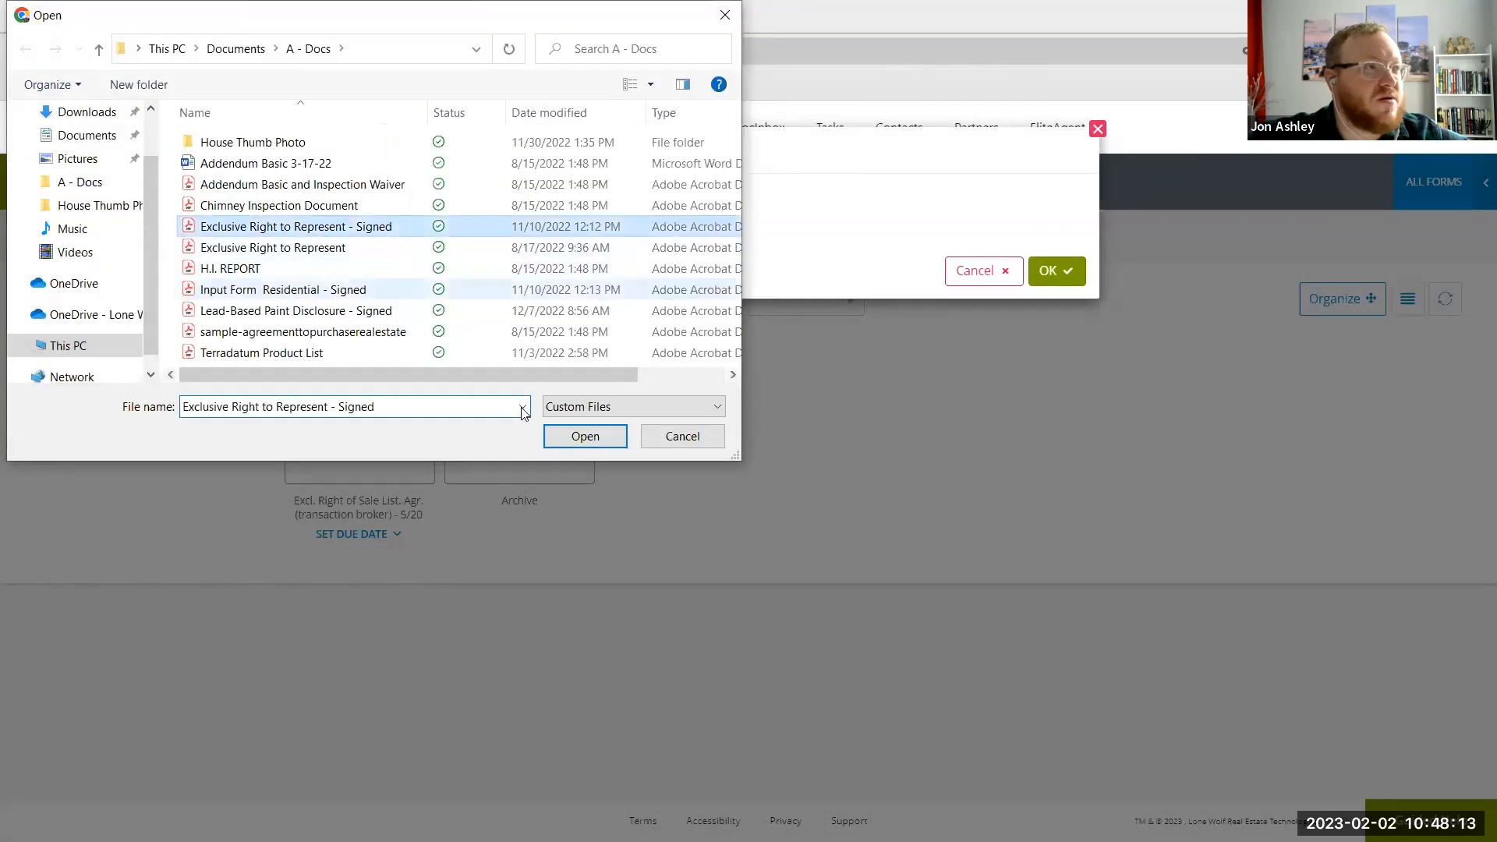
click(607, 436)
click(1034, 394)
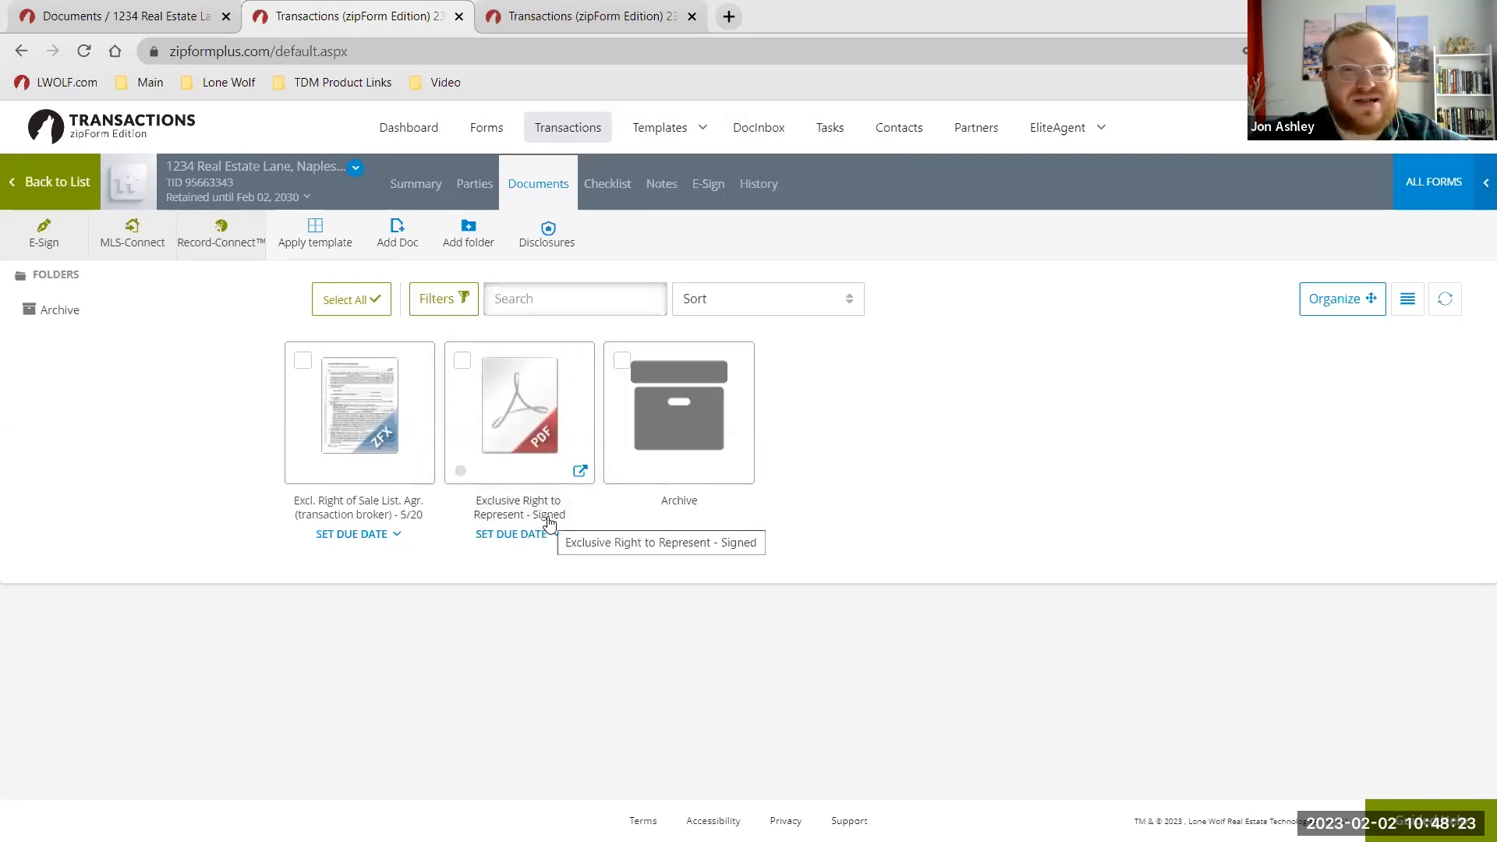
mouse_move(542, 464)
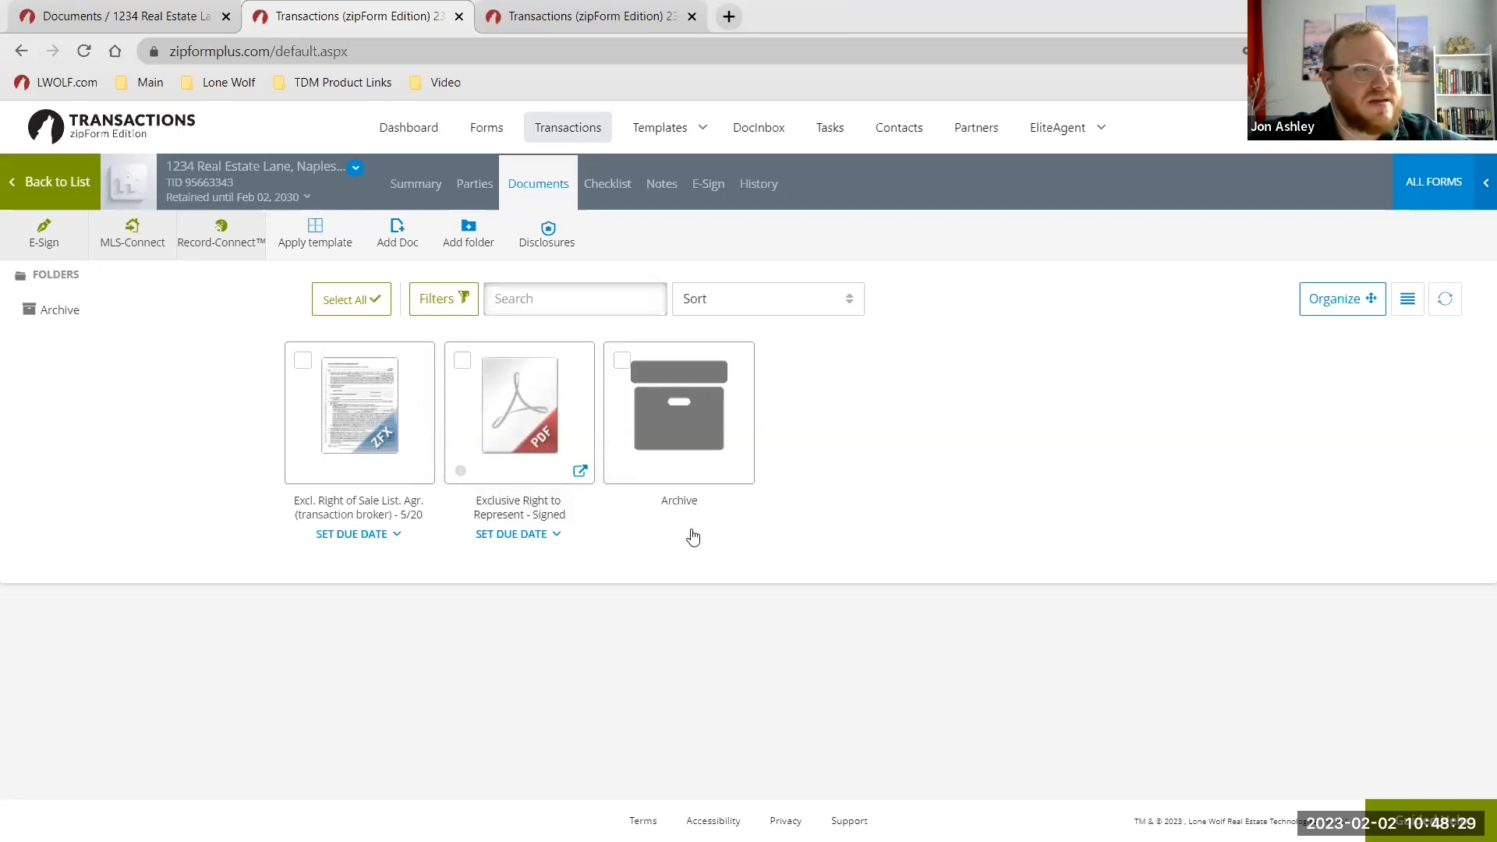
Close the extra zipForm tab, open Gmail in a new tab, and read the Signing updated email.
click(458, 16)
click(492, 16)
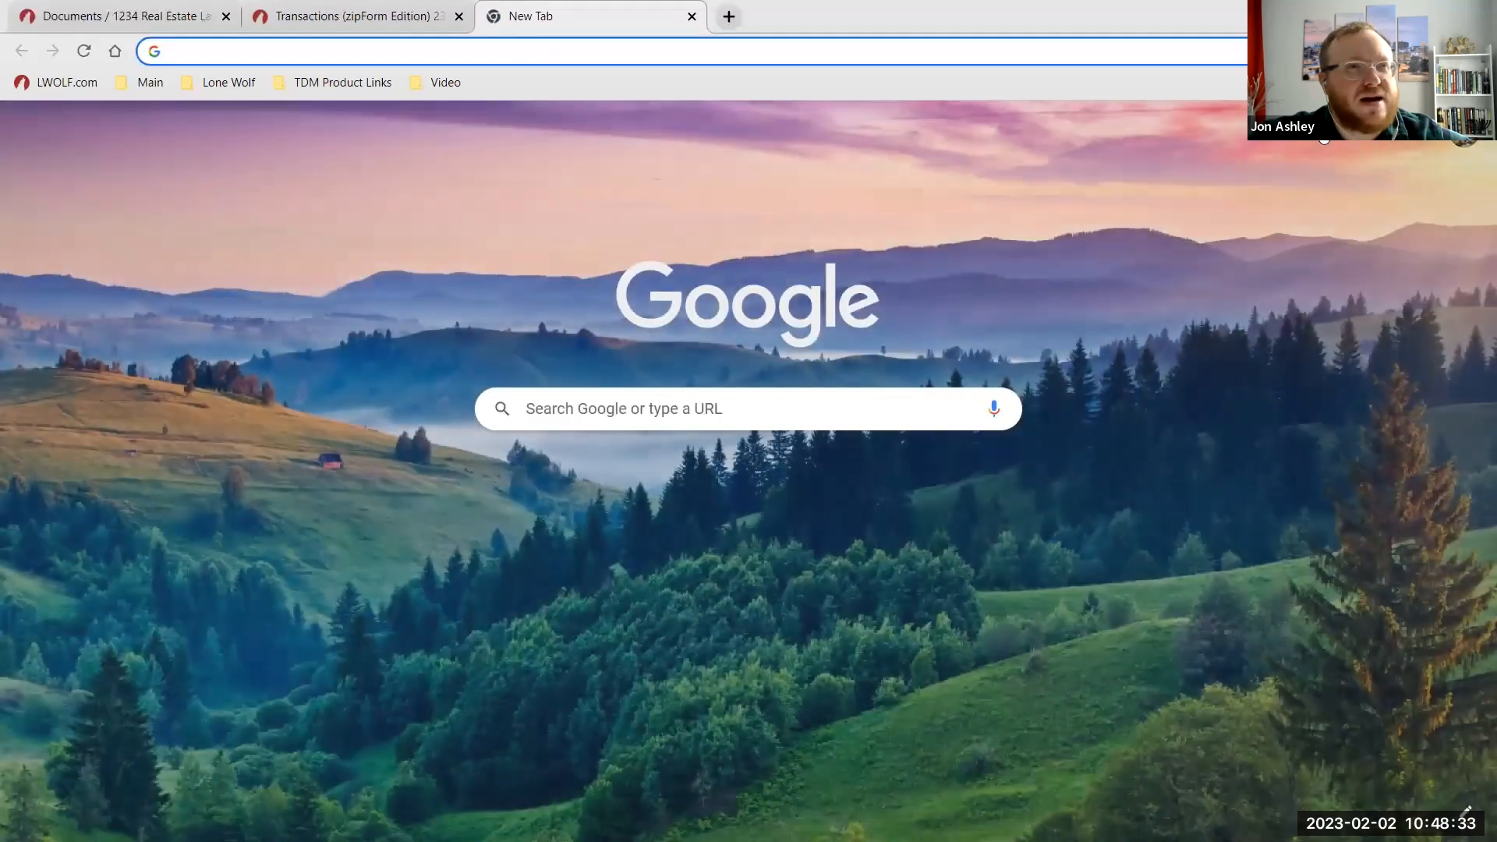
click(1353, 124)
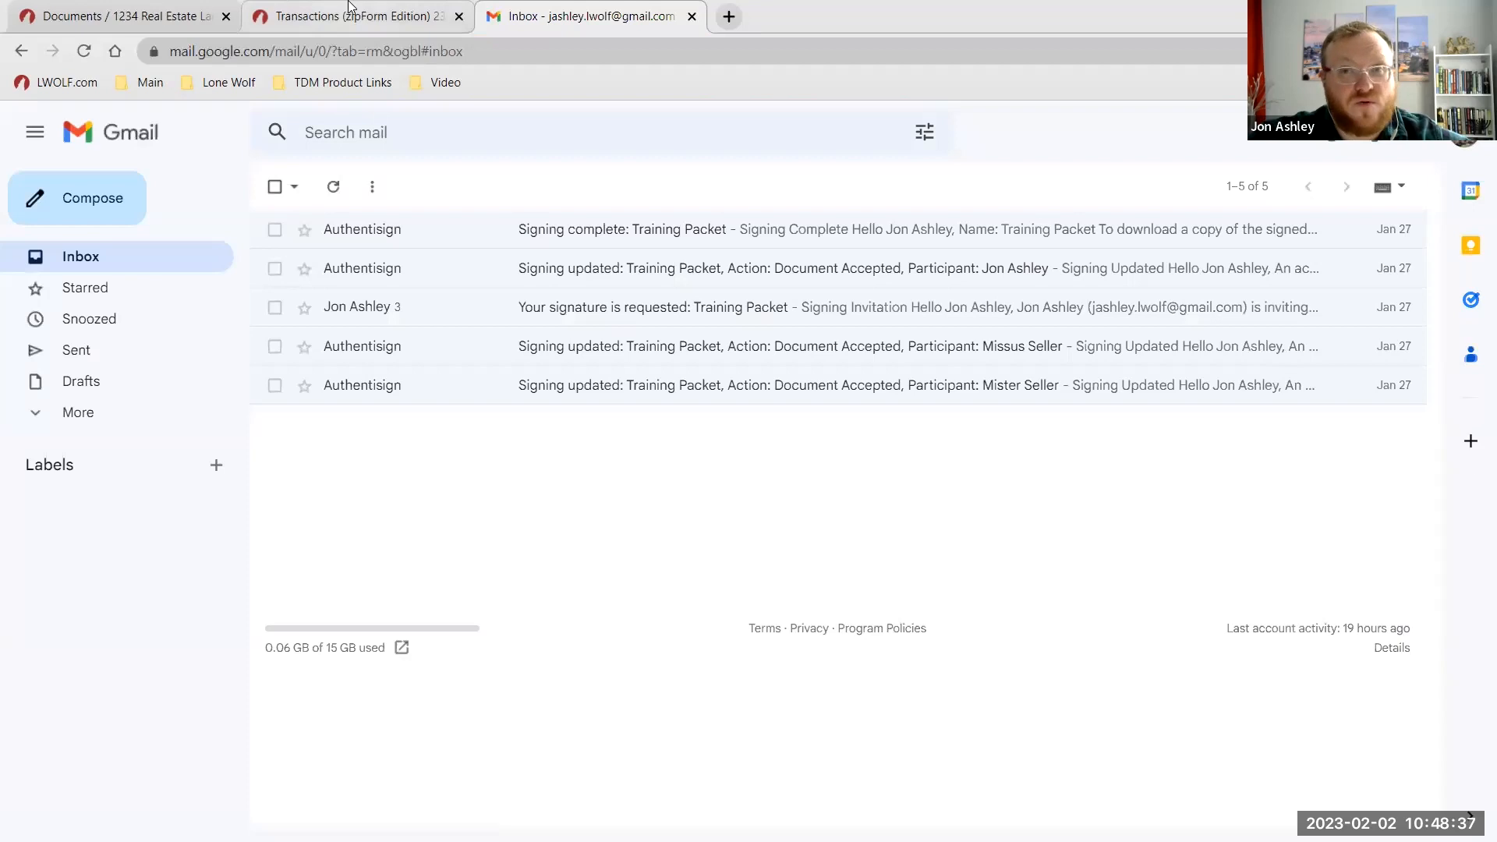
click(551, 268)
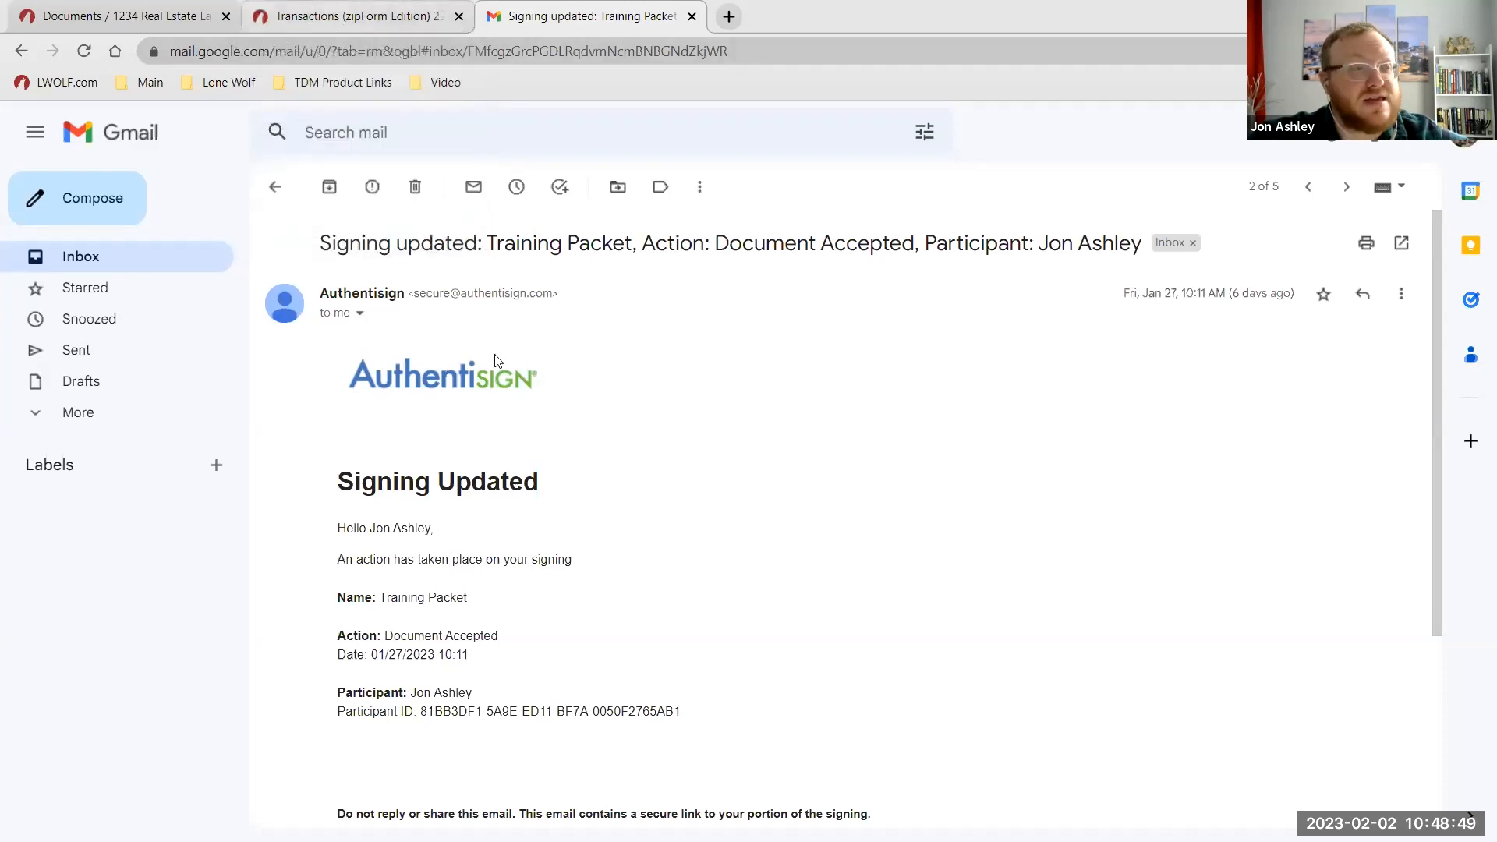
scroll(648, 491, down, 2)
scroll(648, 492, up, 2)
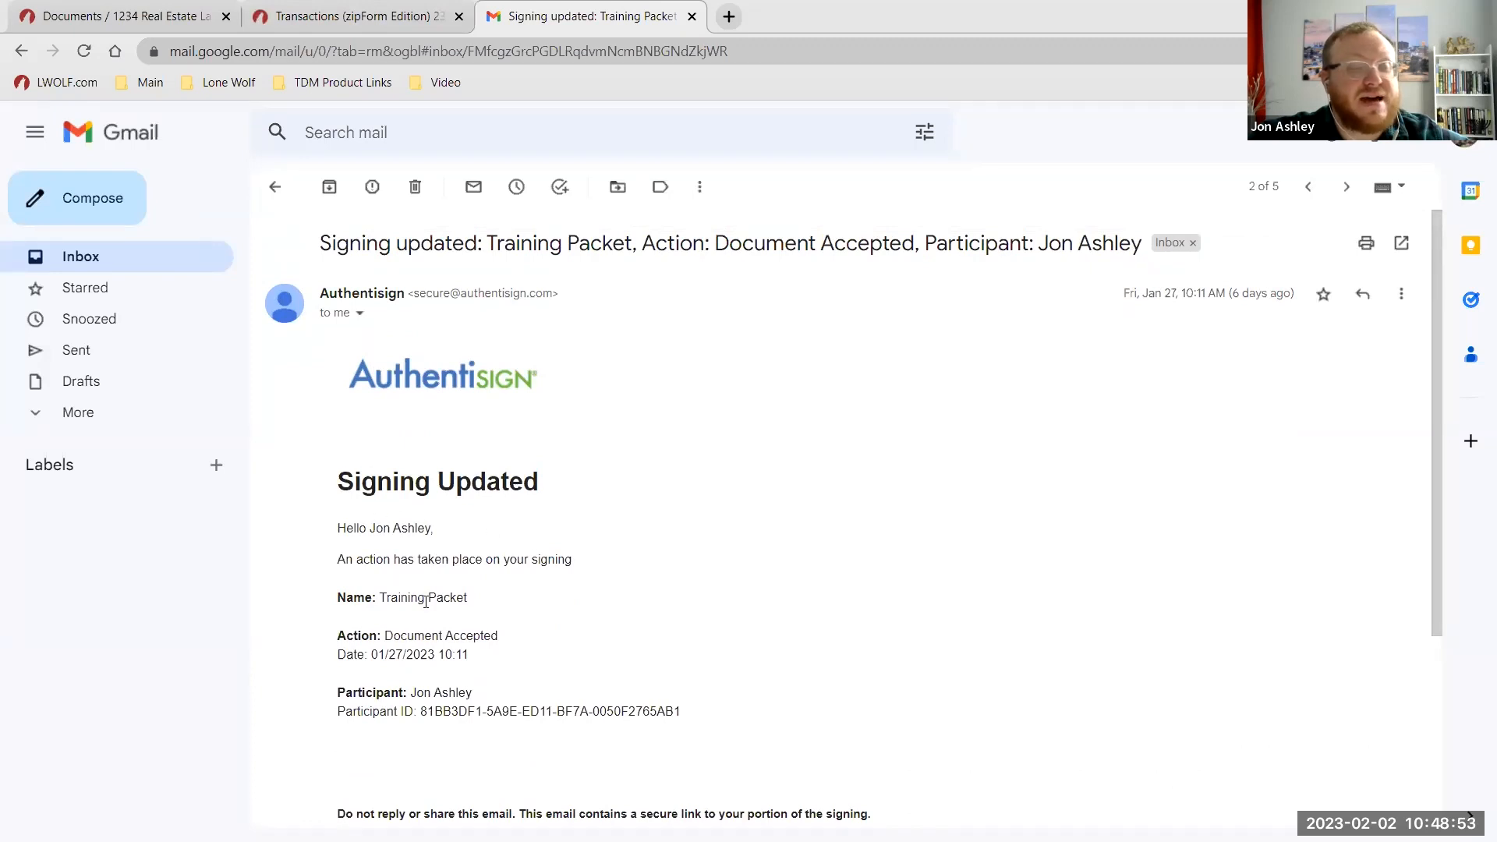
Open the 'Signing complete: Training Packet' email showing the signed-document download links.
click(275, 186)
click(585, 229)
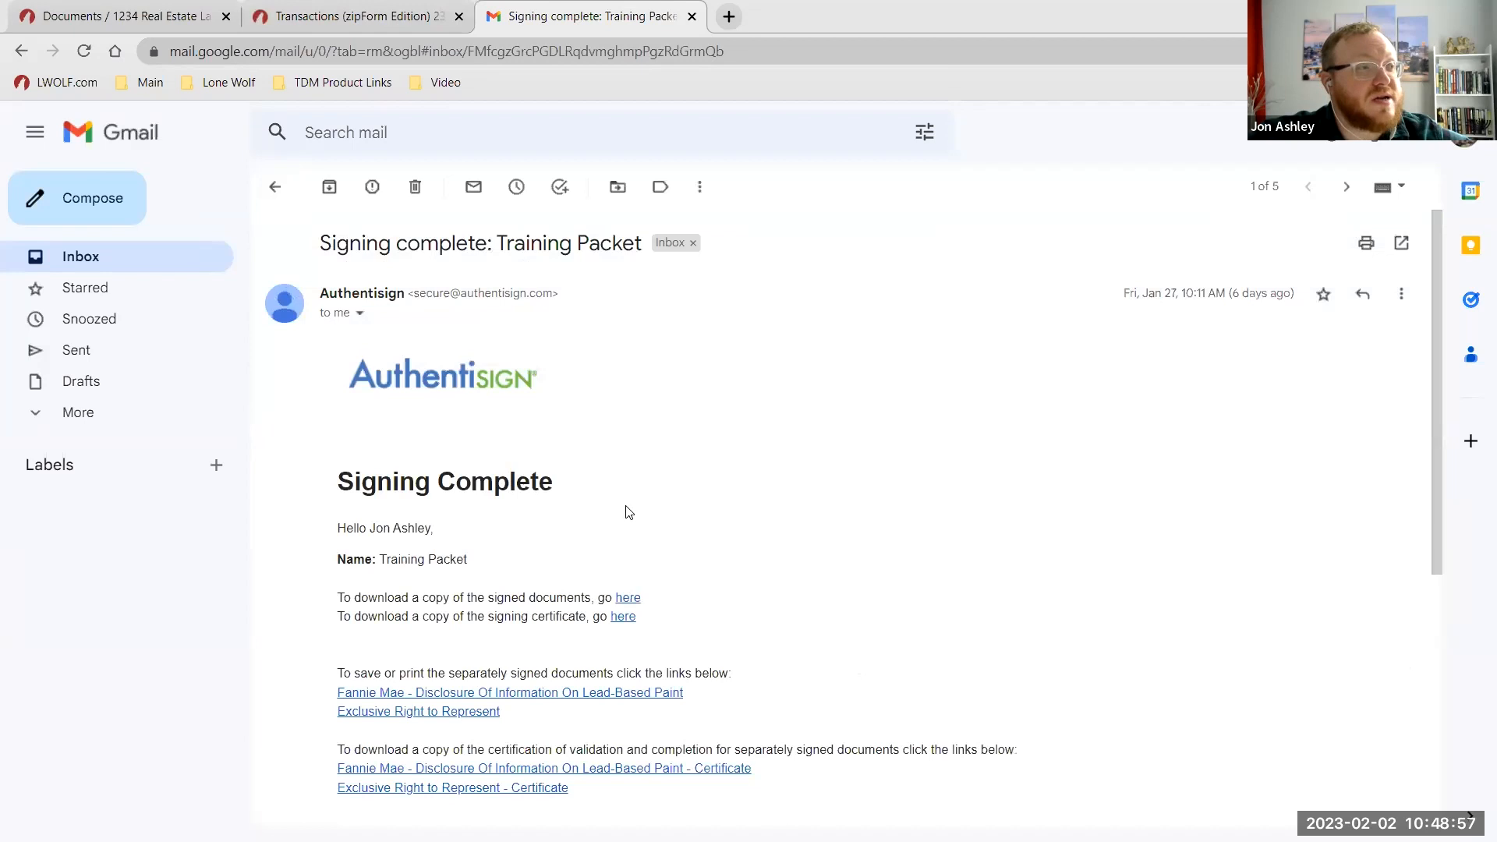
scroll(630, 513, down, 1)
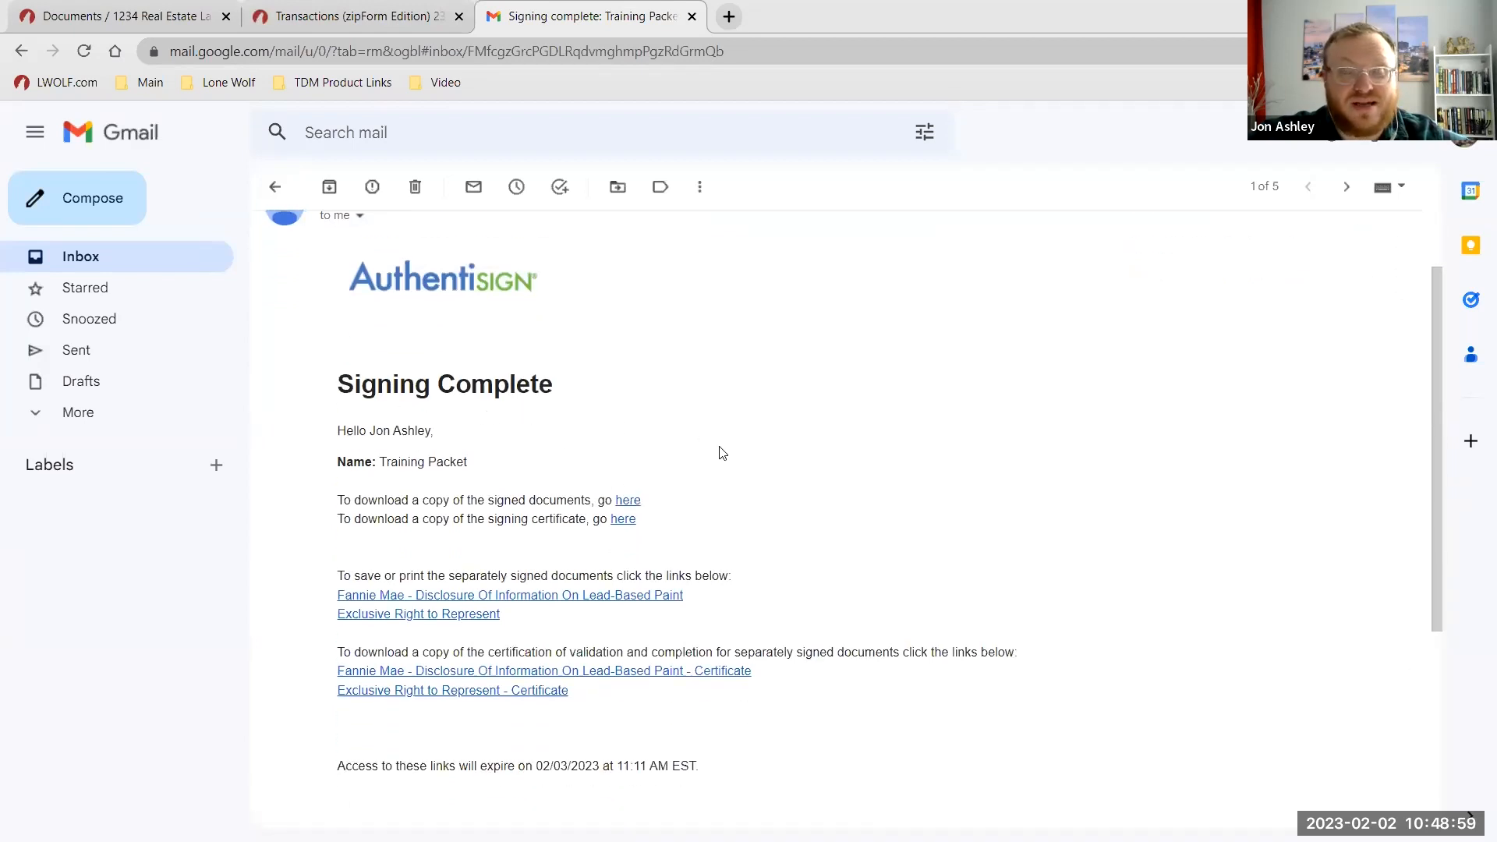
scroll(819, 460, up, 1)
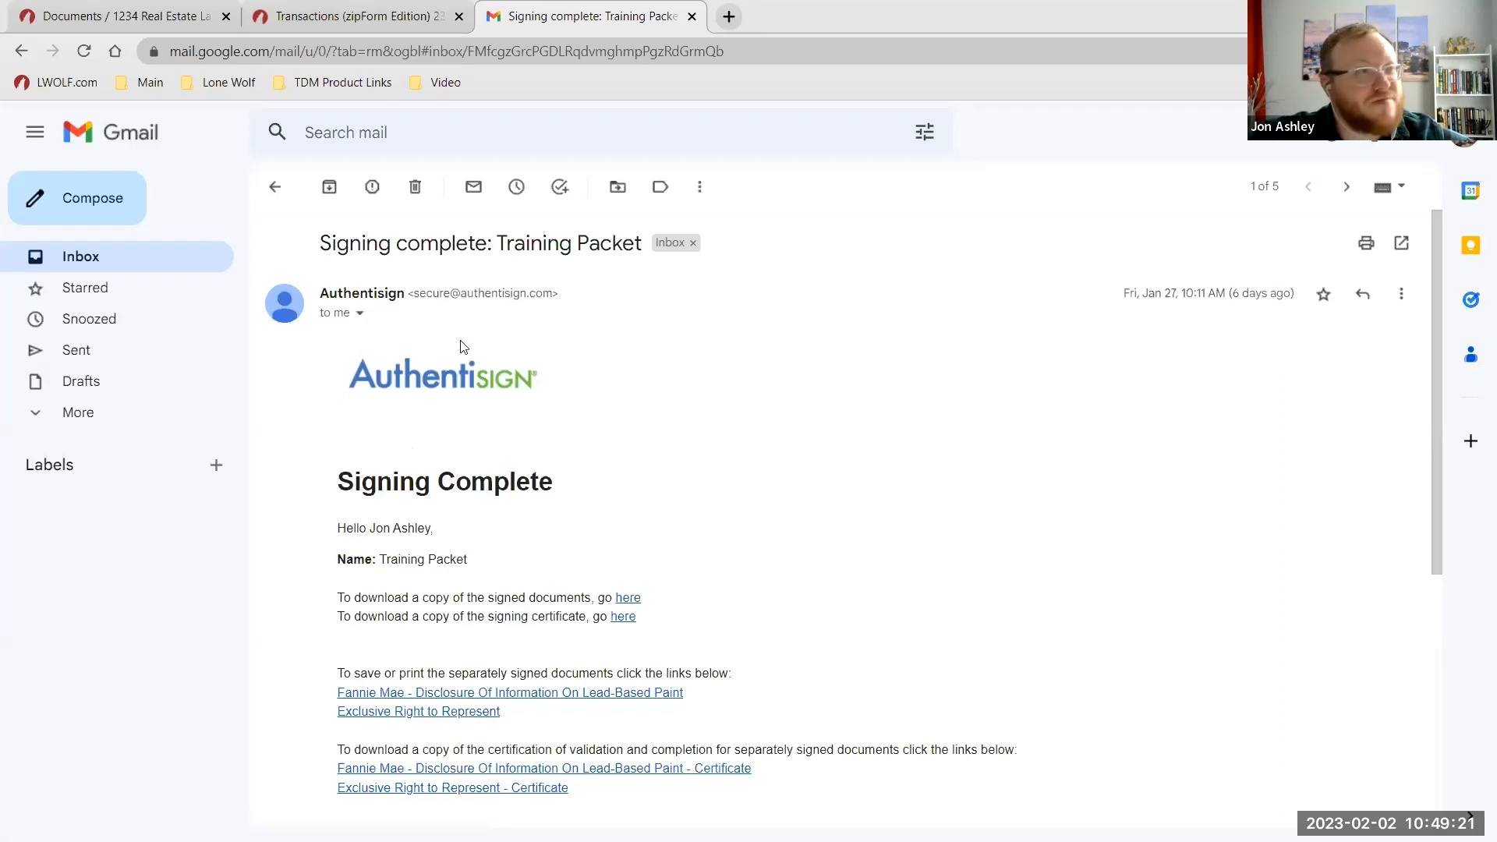
In Lone Wolf, dismiss the Create Signing prompt and form preview, then attach a document to Listing Agreement.
click(178, 11)
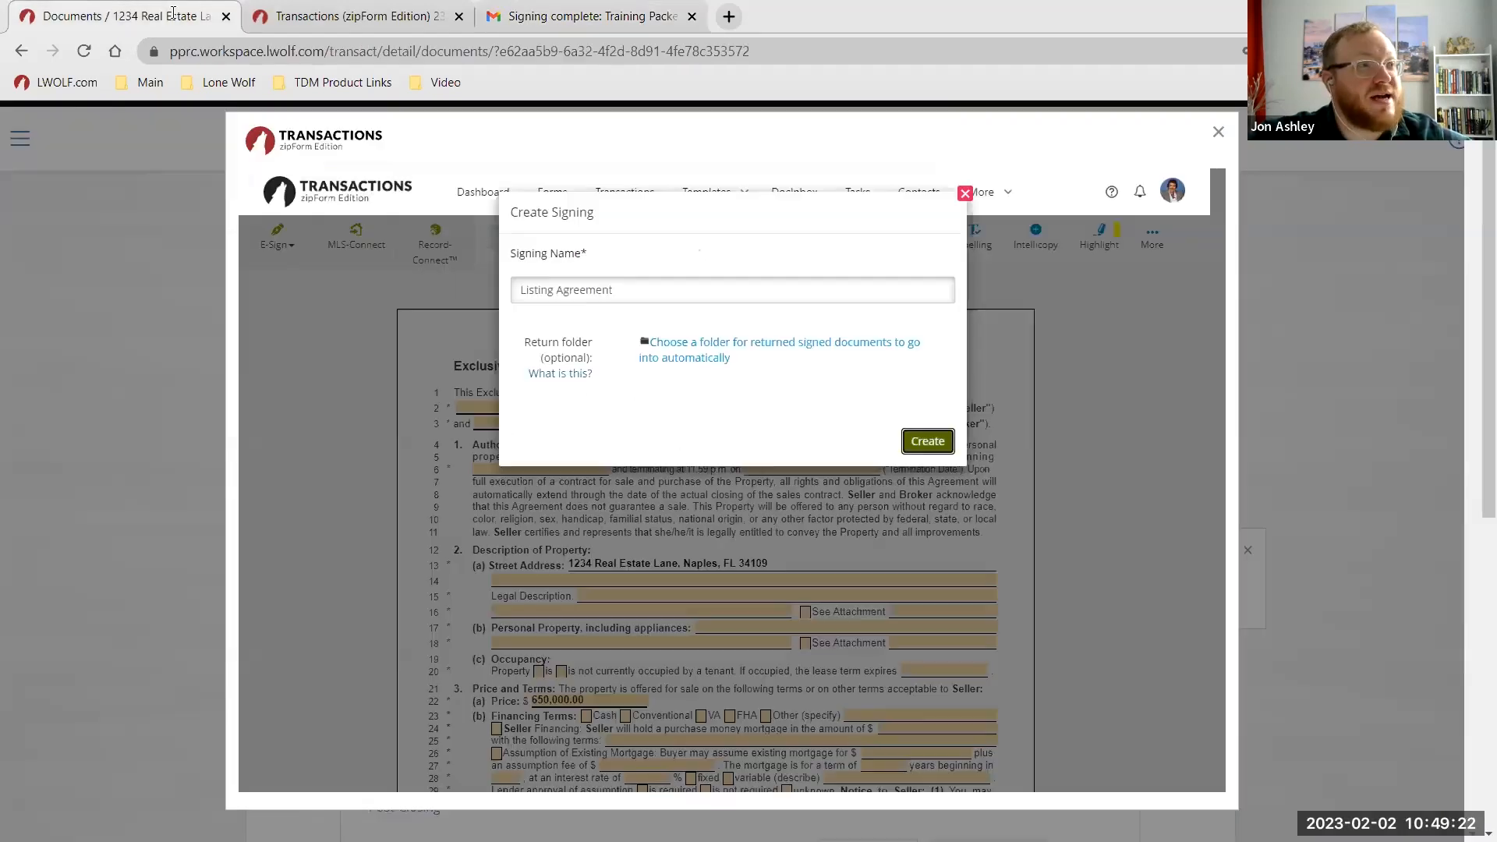
click(964, 193)
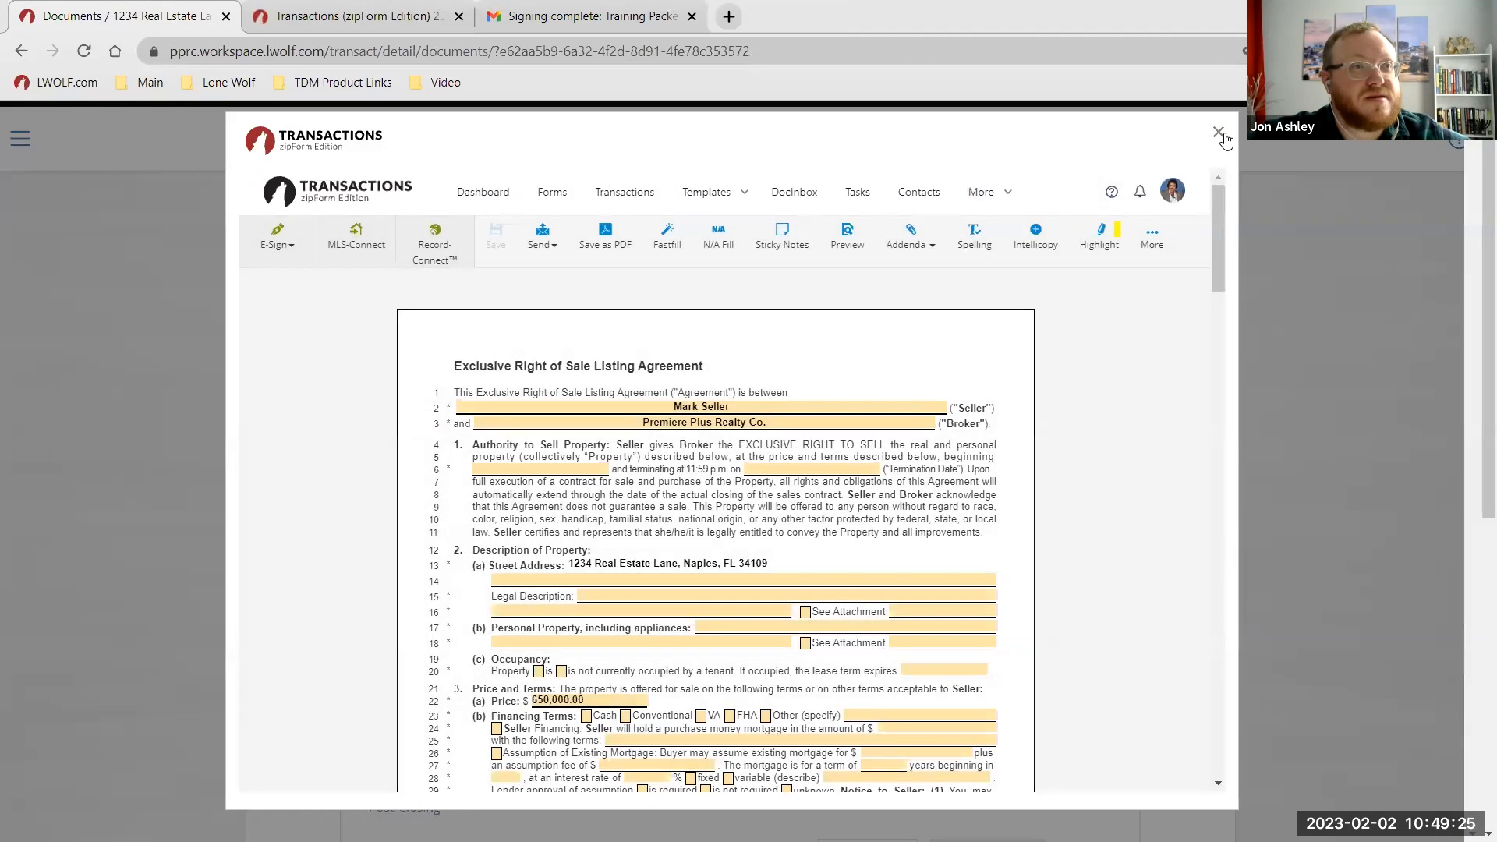
click(1218, 132)
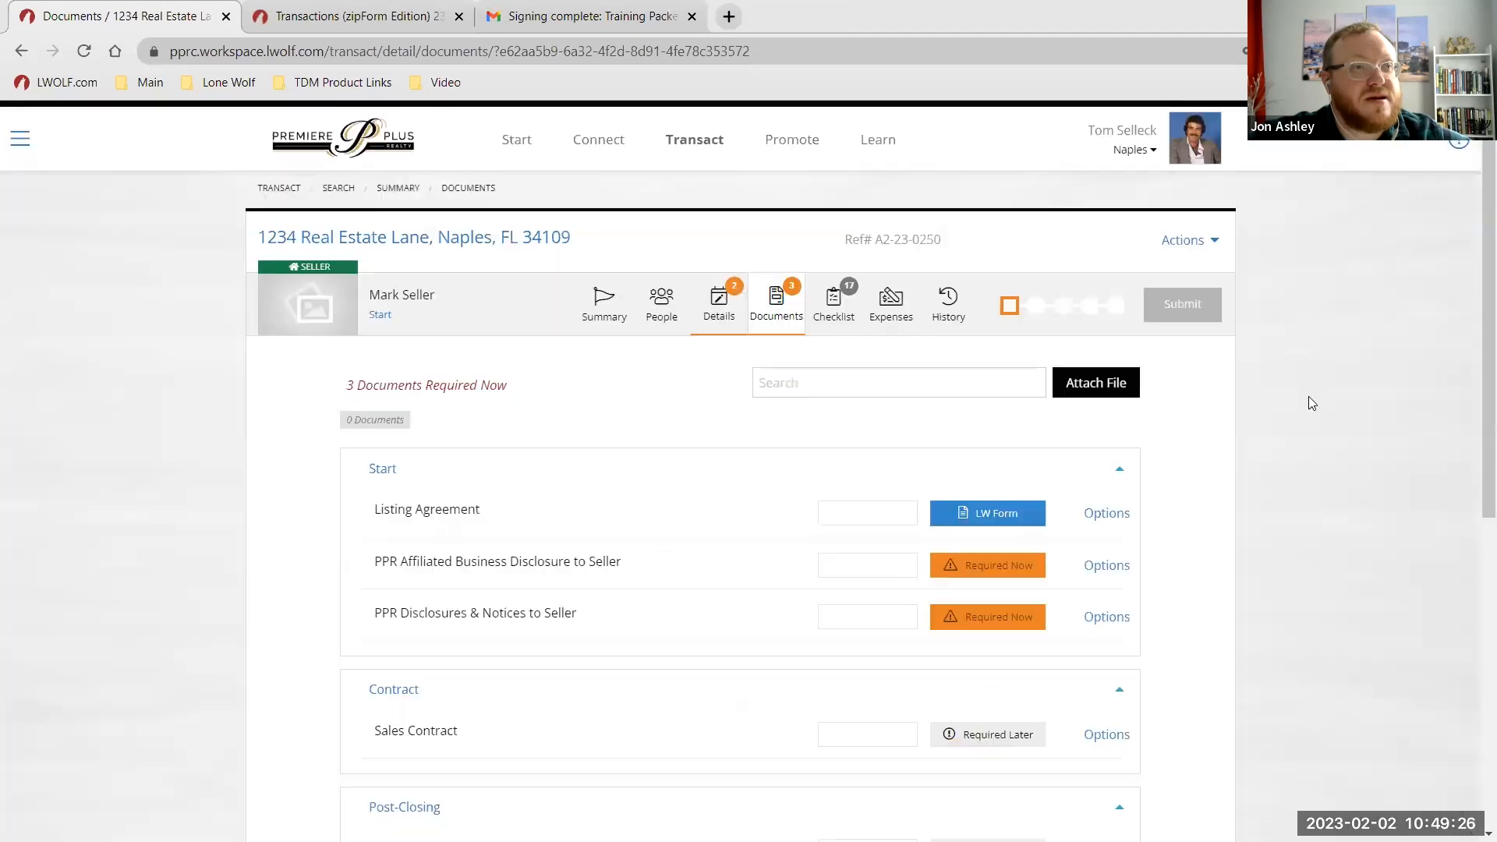
click(1104, 514)
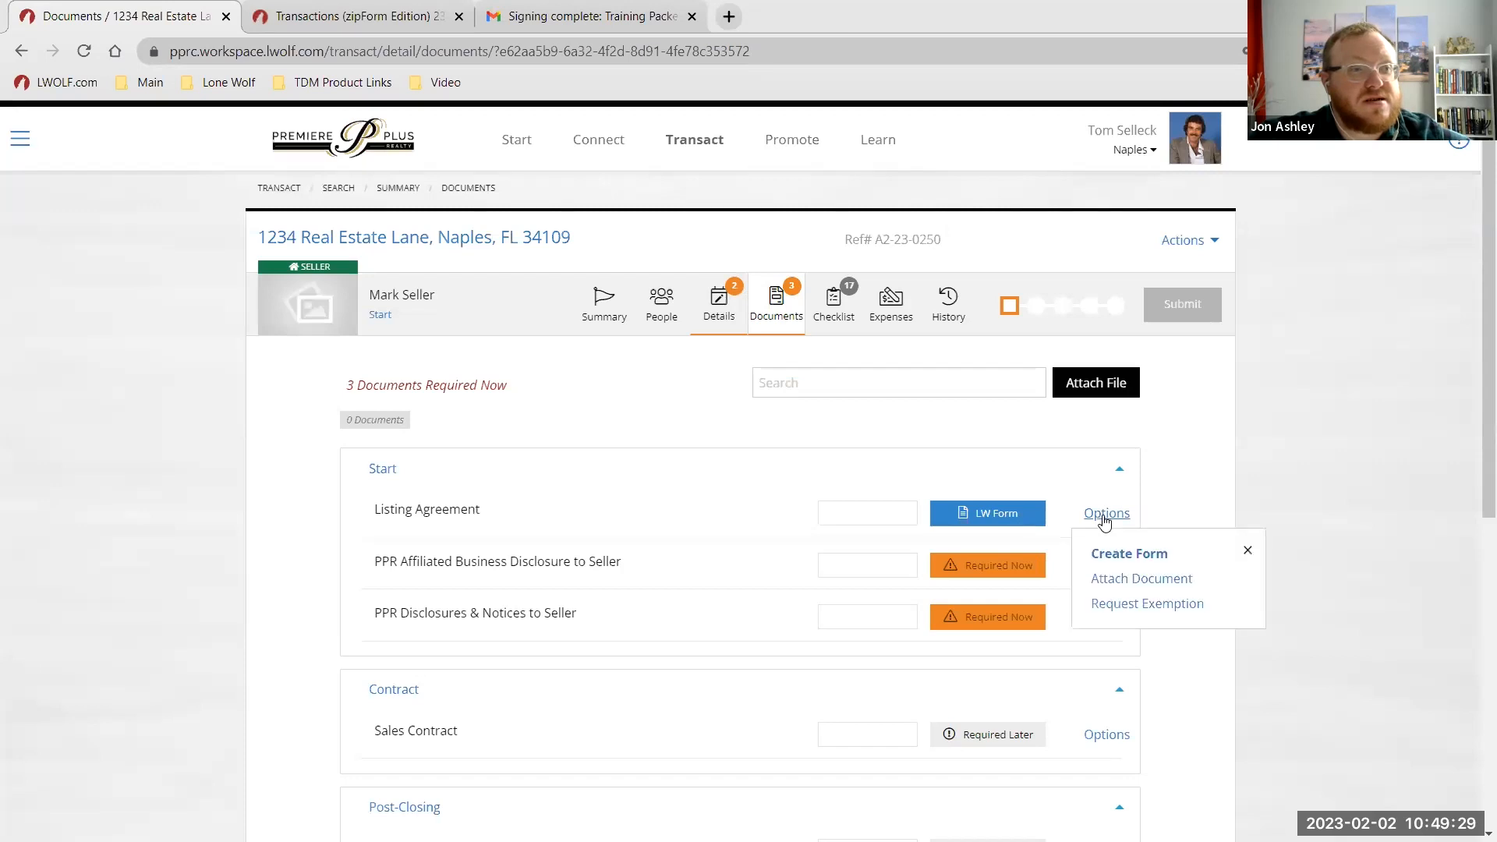
click(1134, 591)
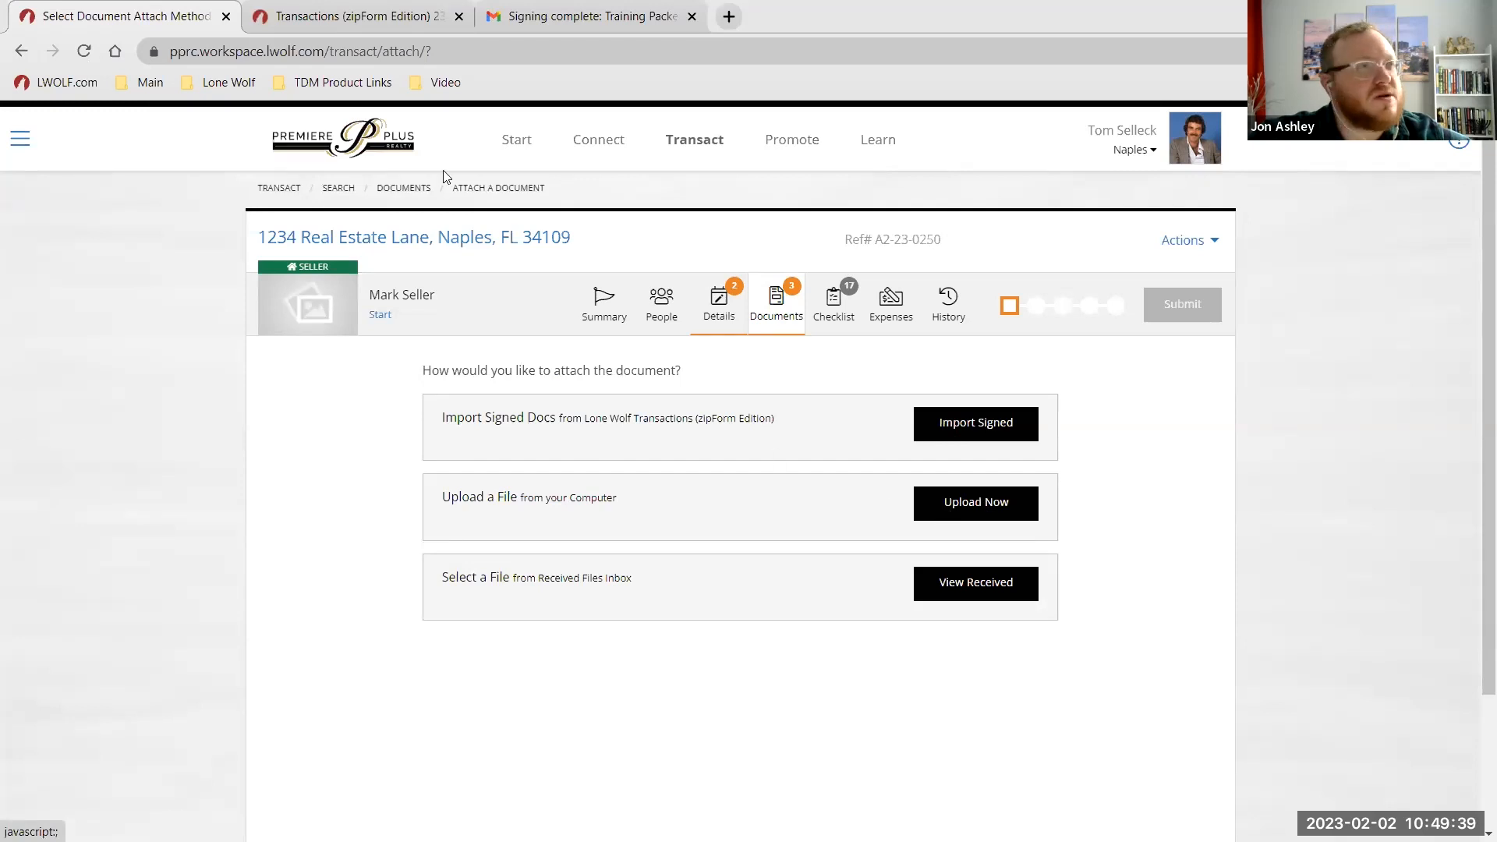
Download a copy of the signed documents from the email, then choose Import Signed from zipForm.
click(561, 17)
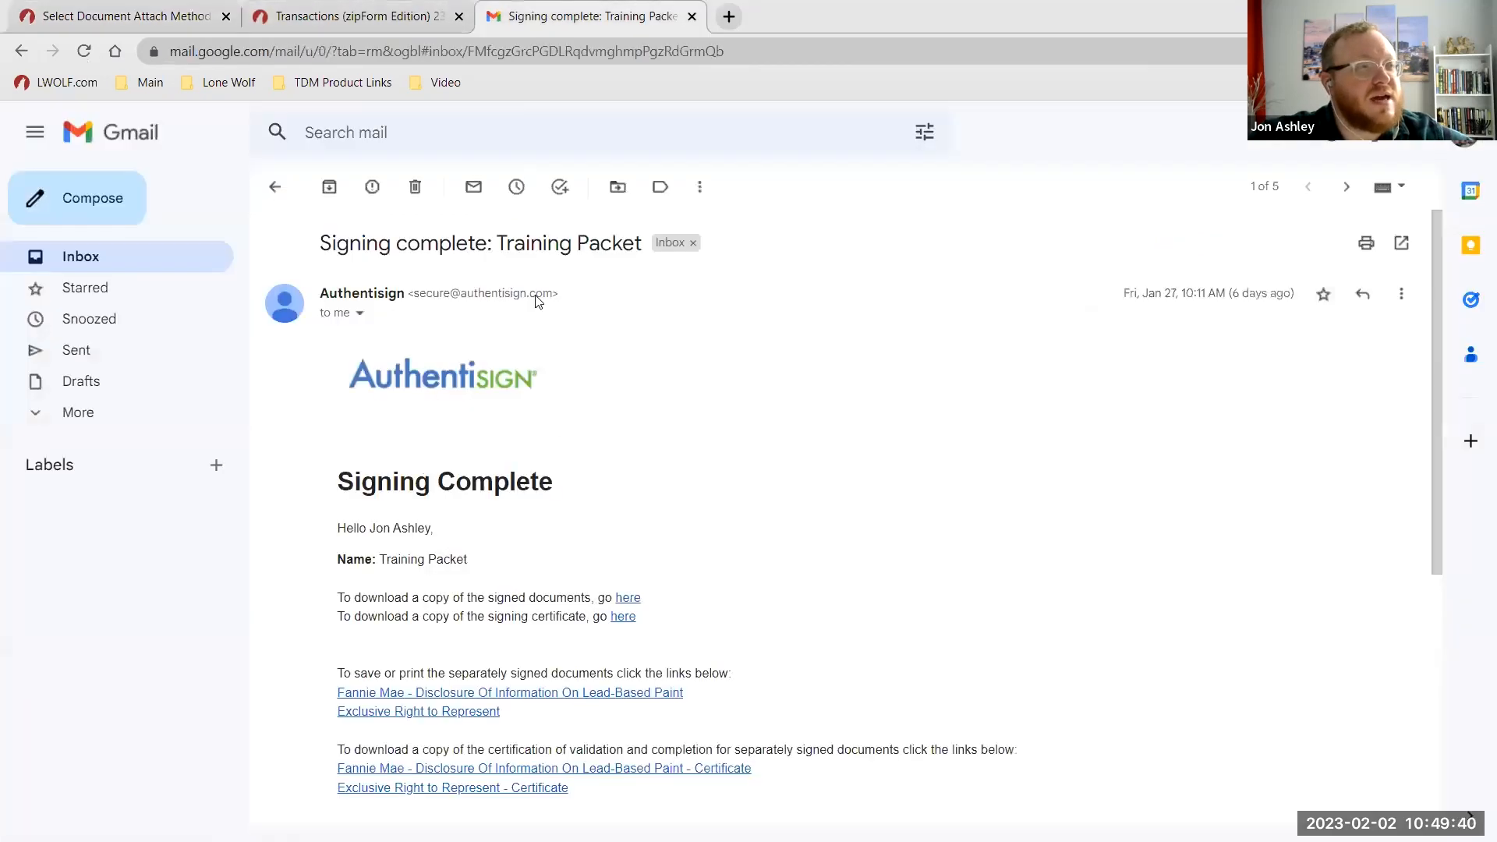
click(628, 598)
click(158, 8)
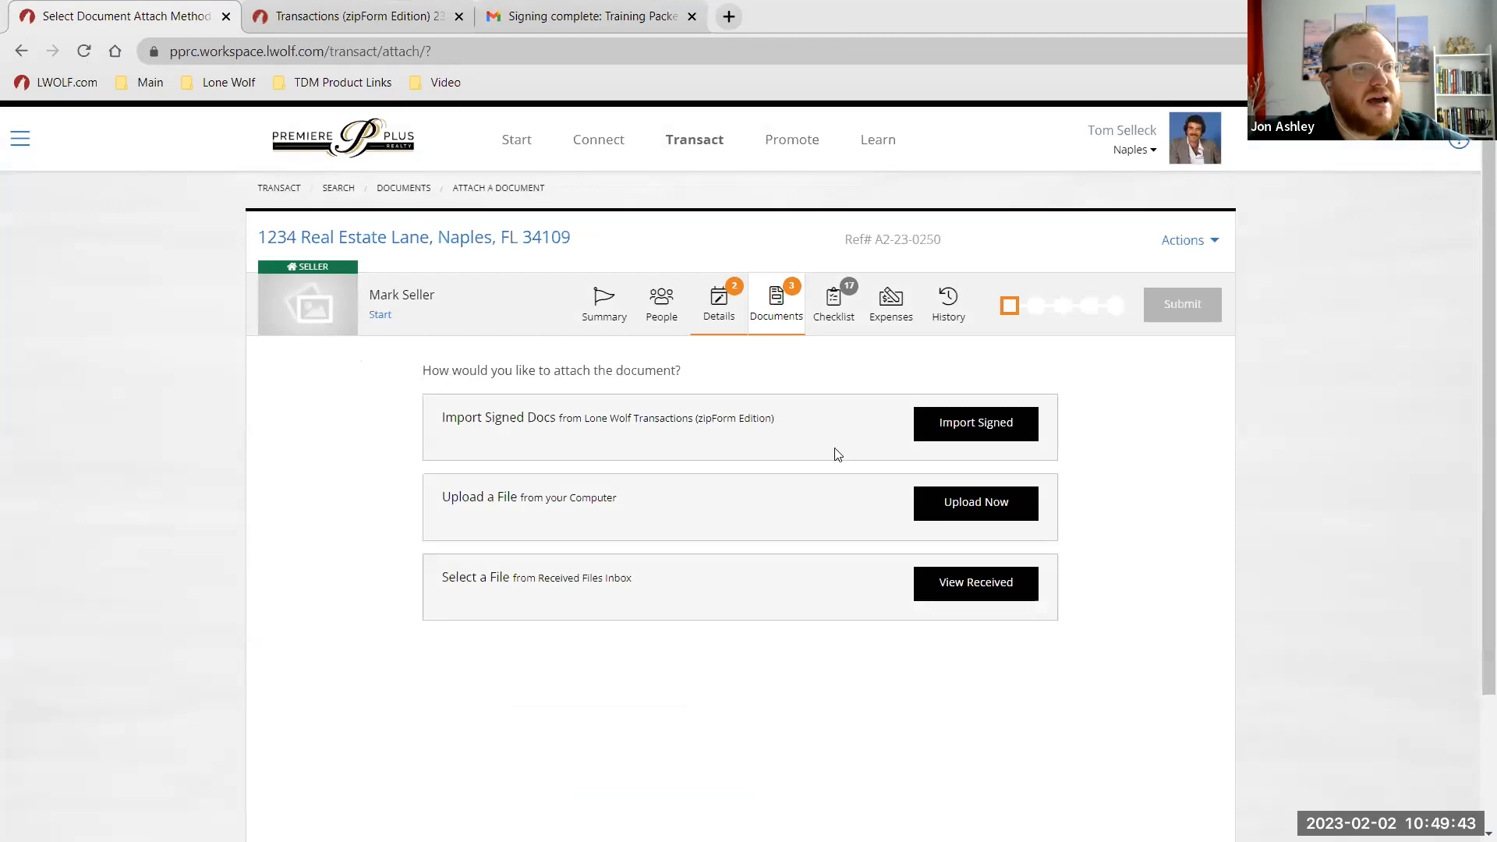
click(969, 506)
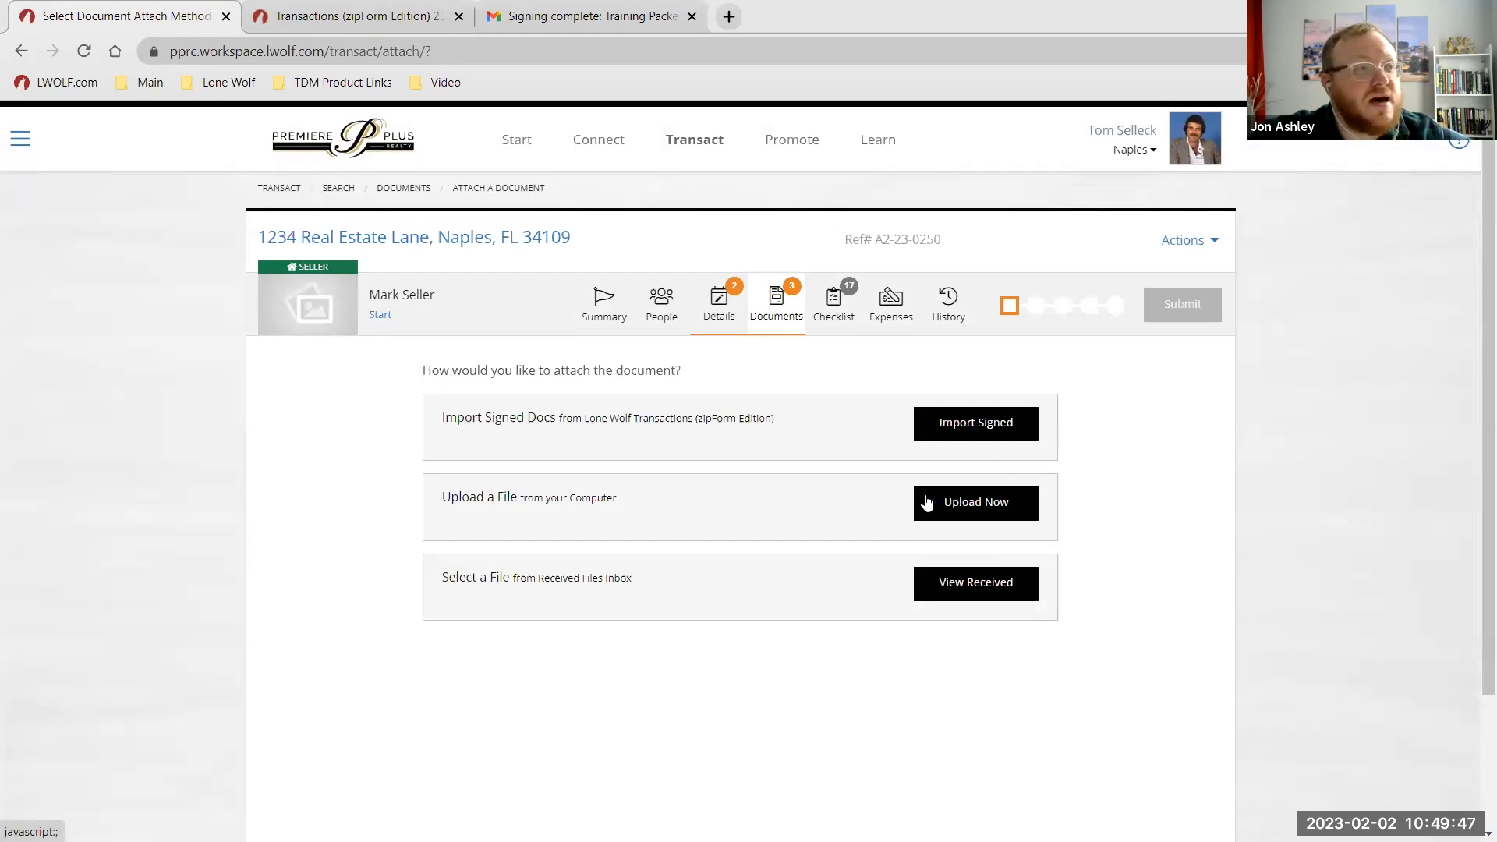
click(963, 591)
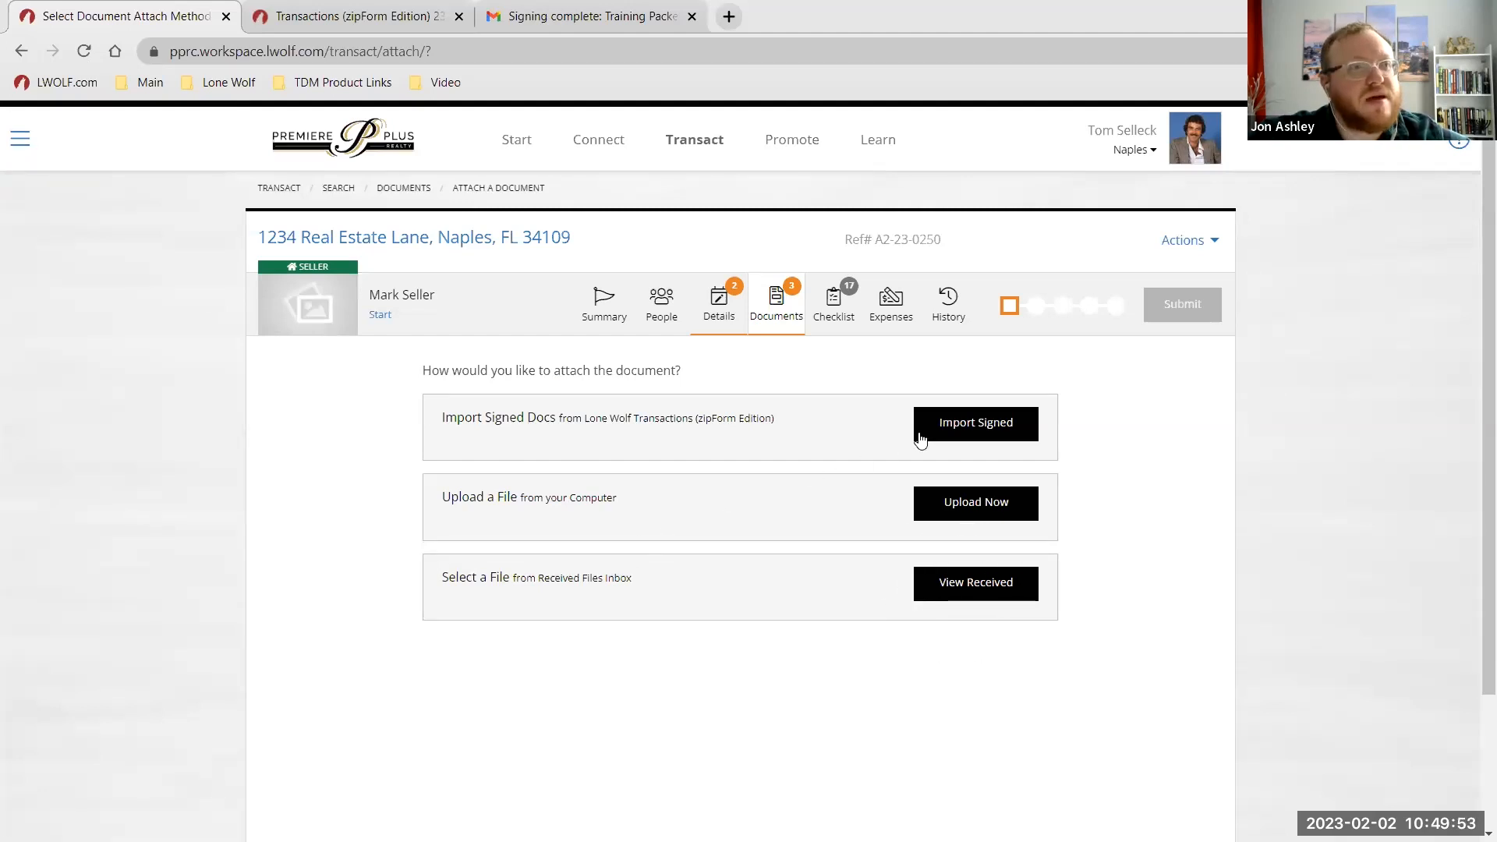
click(953, 421)
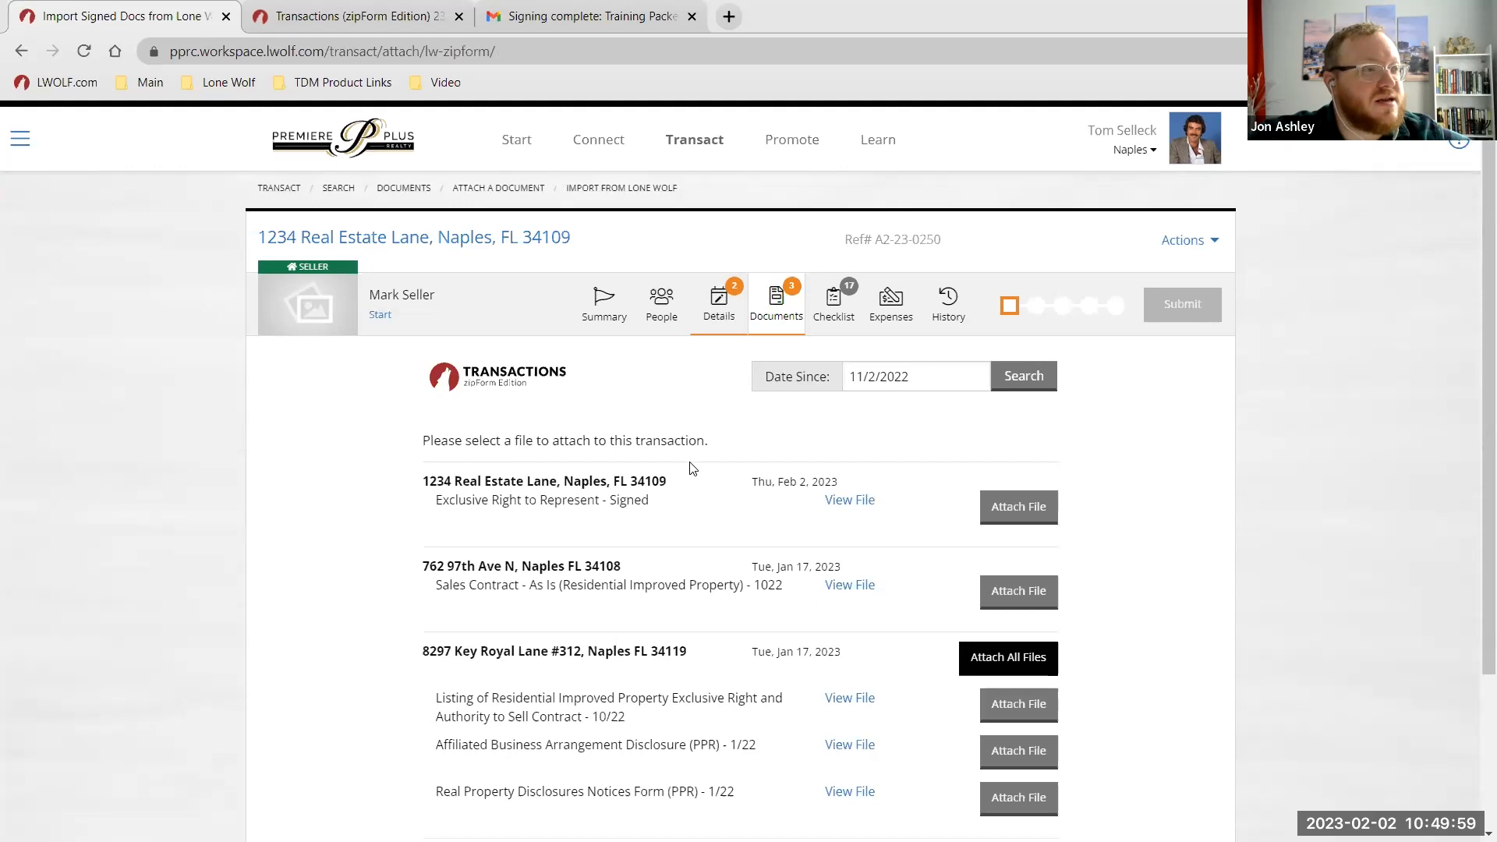
Select the signed Exclusive Right to Represent file and create a document from its one page.
scroll(690, 467, down, 1)
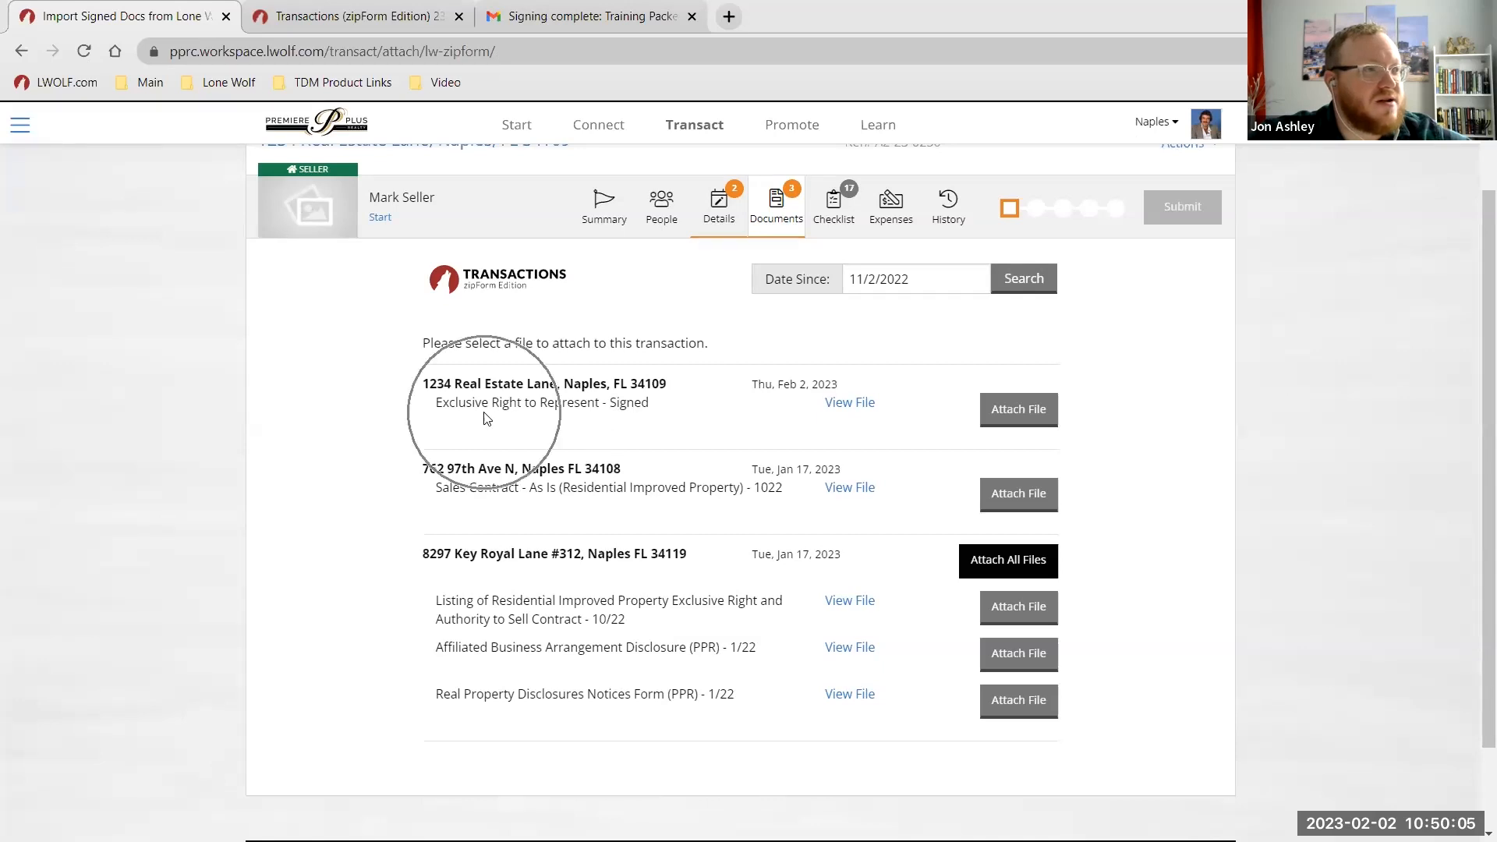
click(1019, 412)
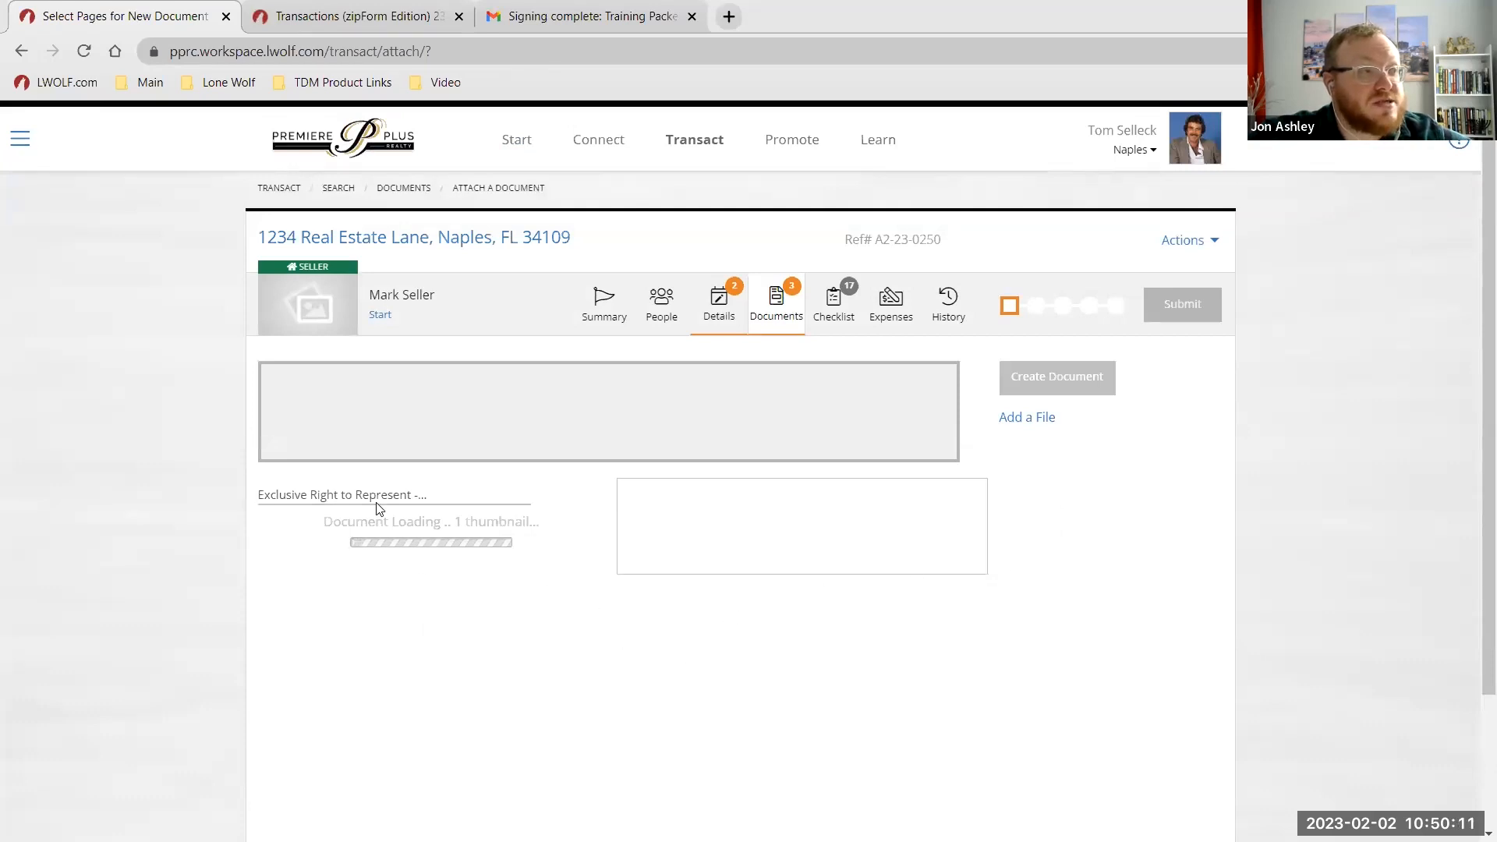
mouse_move(285, 597)
click(304, 633)
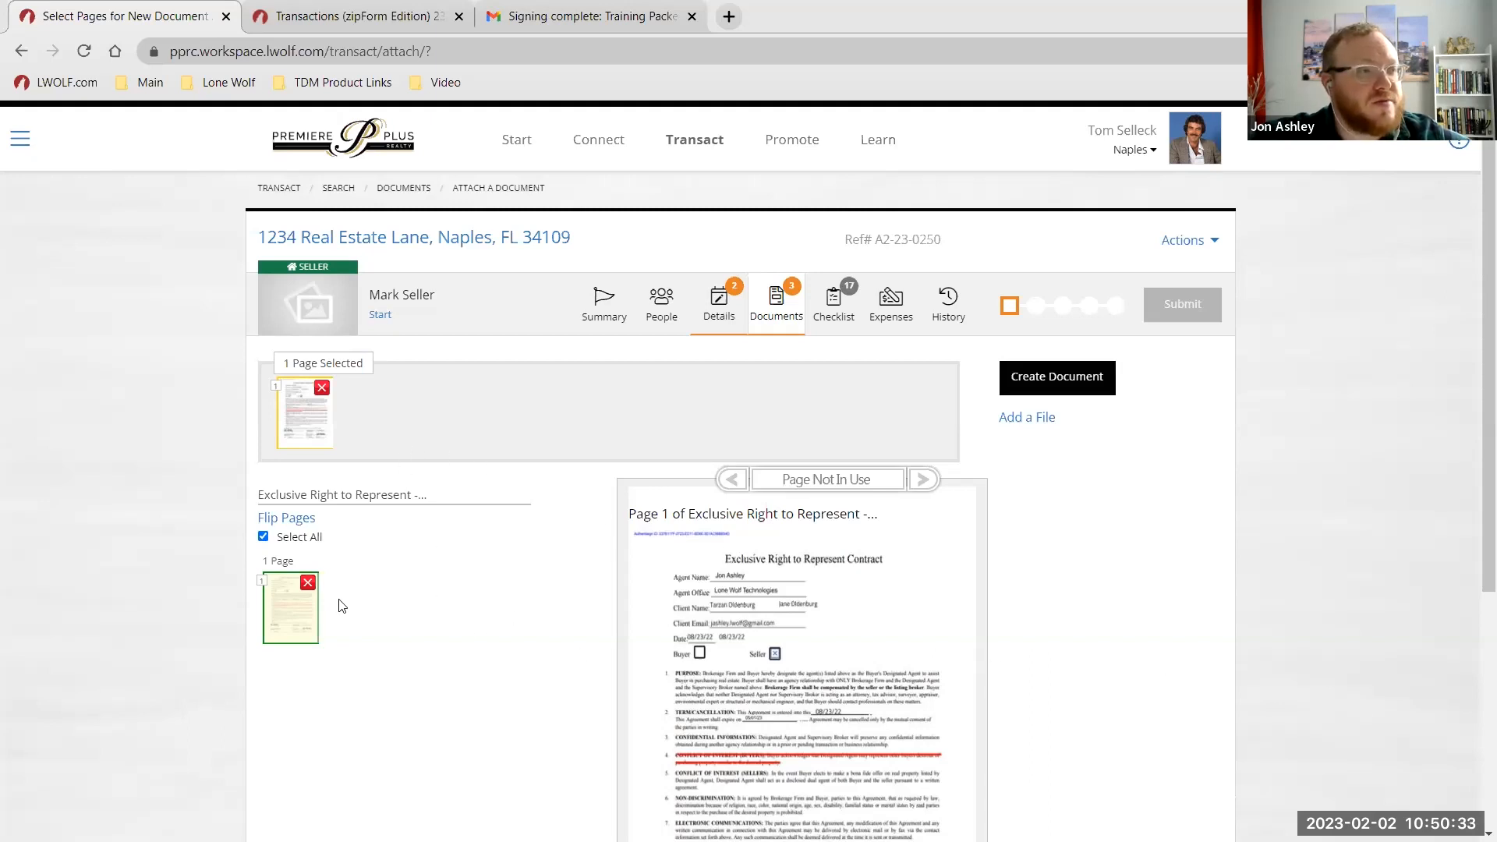
click(1092, 382)
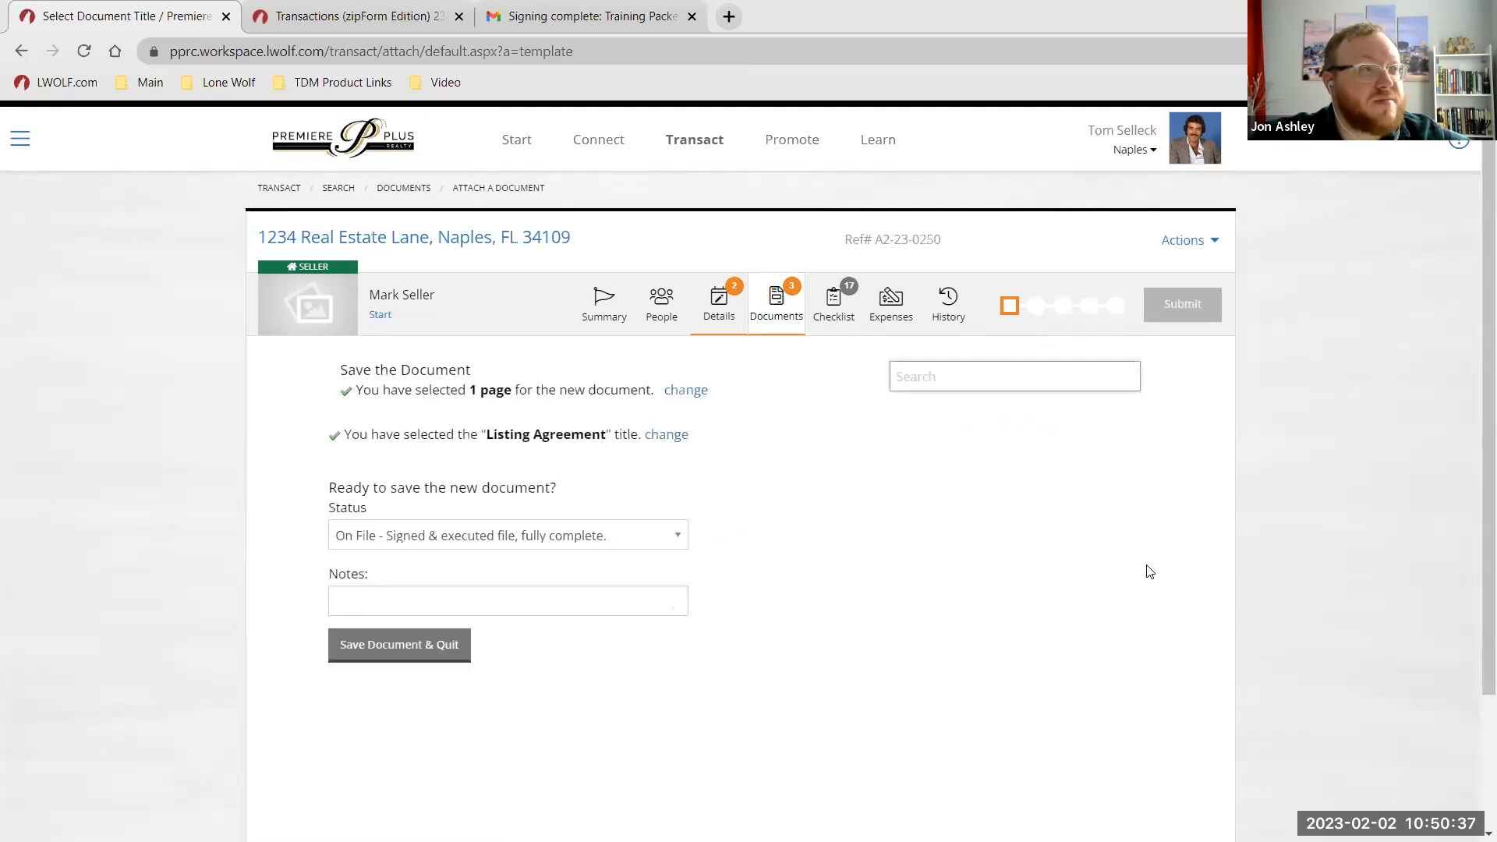
Keep the status 'On File - Signed & executed' after reviewing the options, and save the document.
click(482, 536)
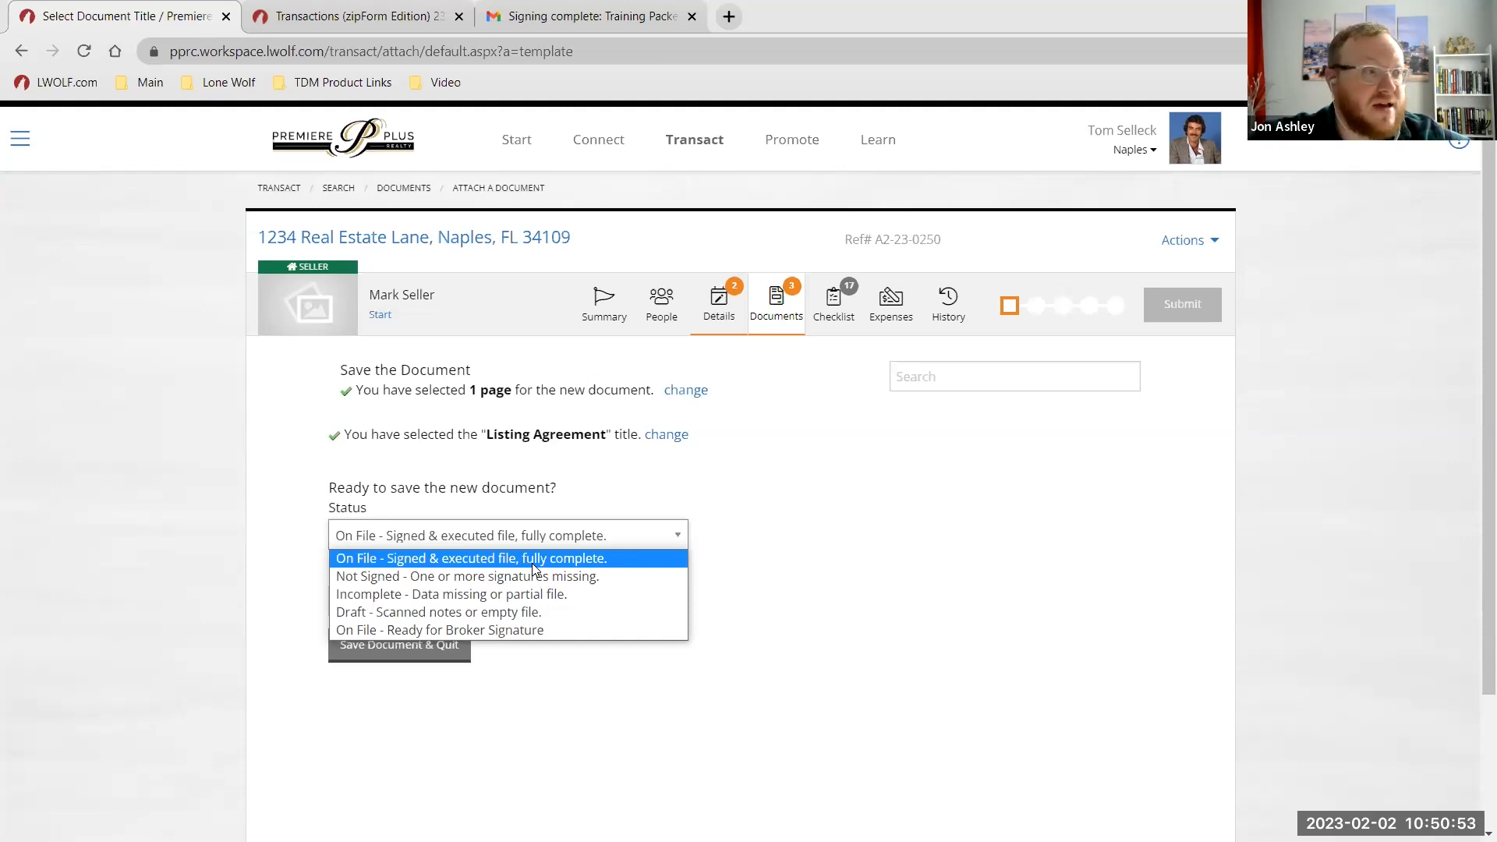
click(411, 567)
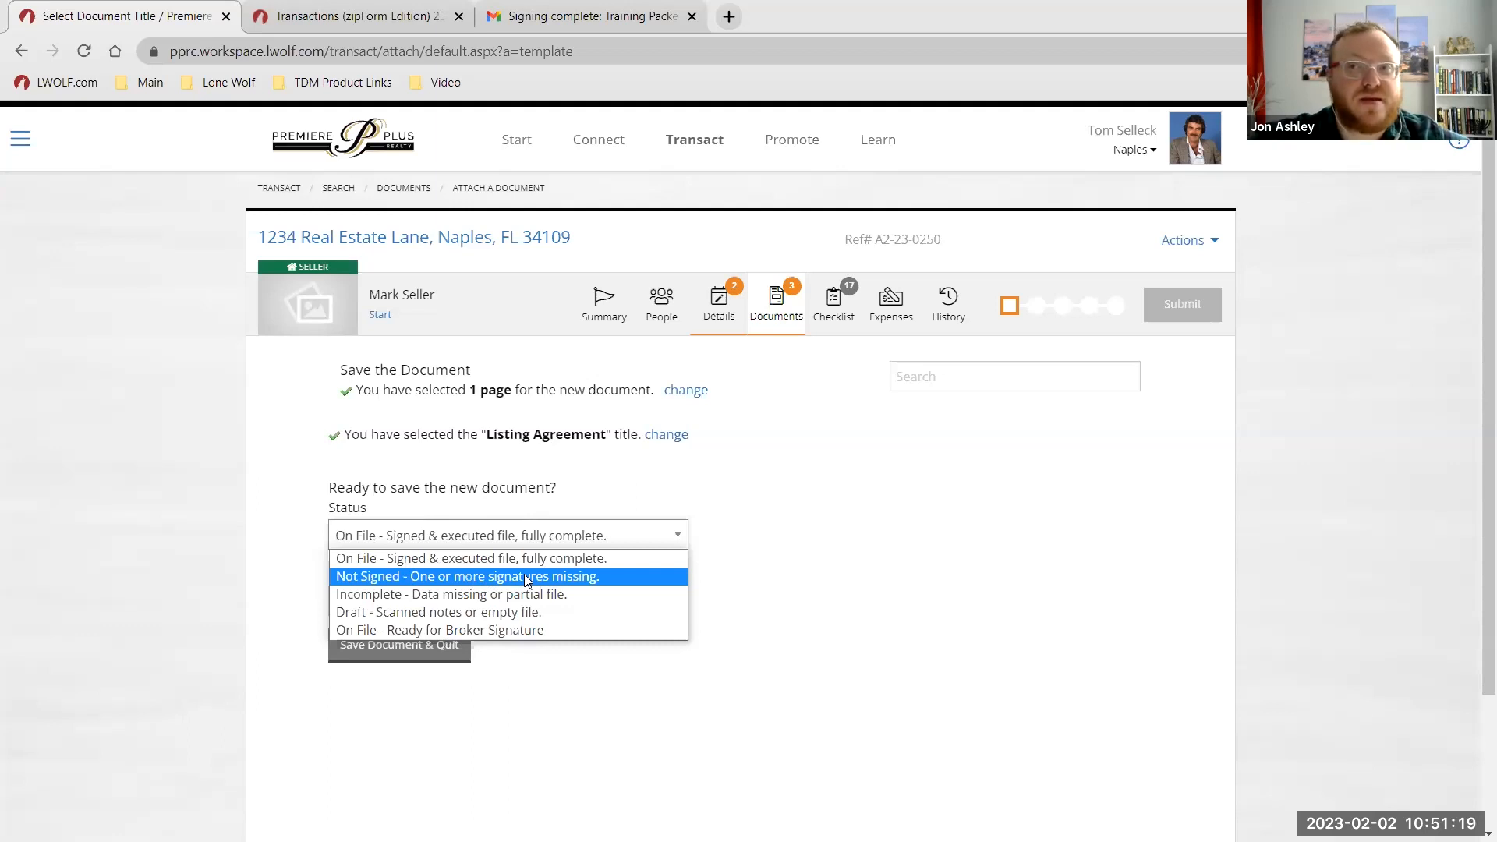
click(486, 596)
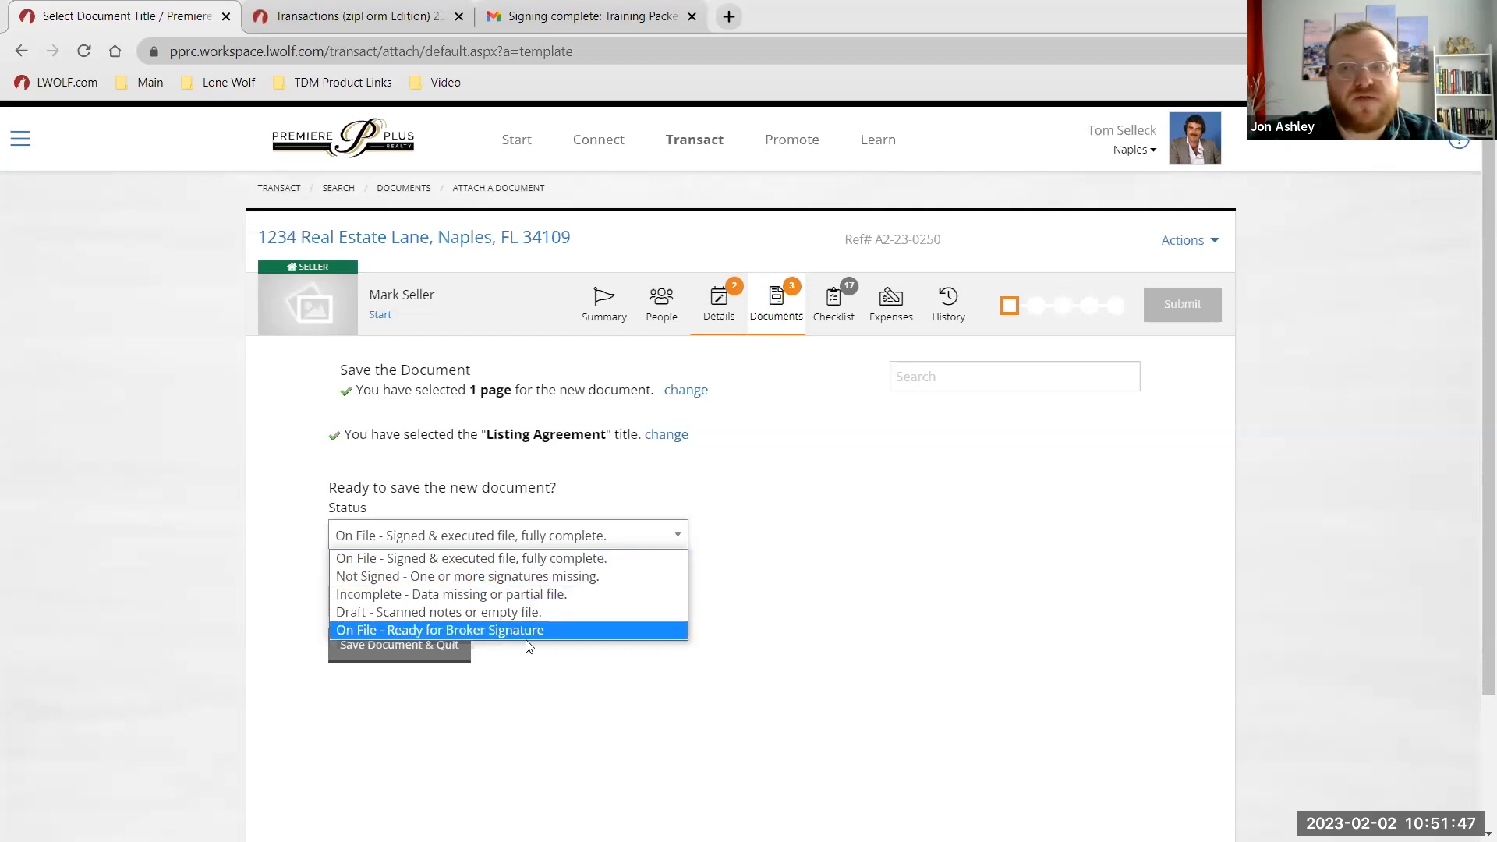
click(760, 573)
click(573, 536)
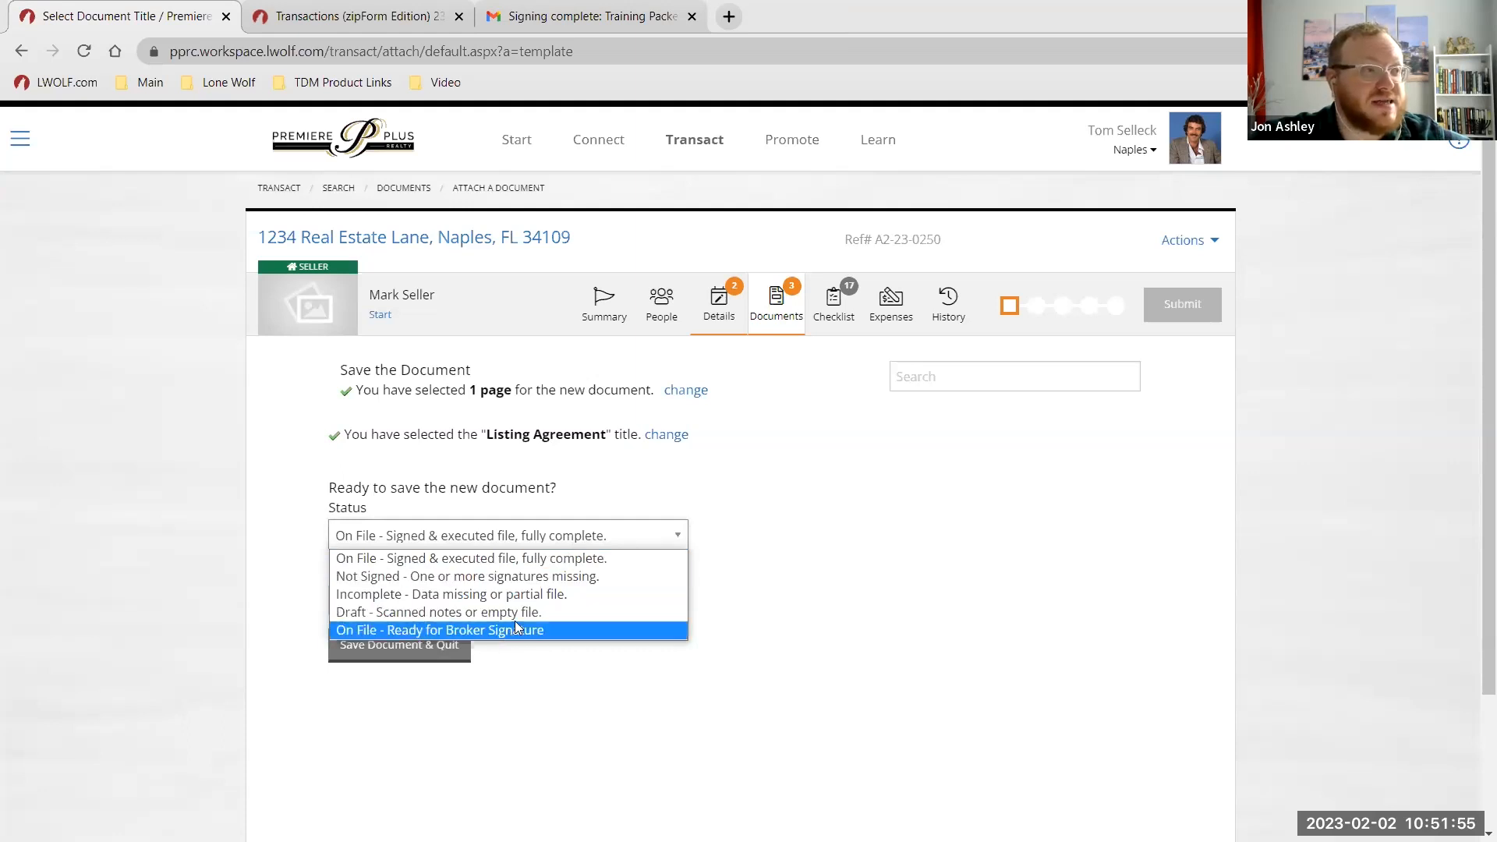
click(759, 546)
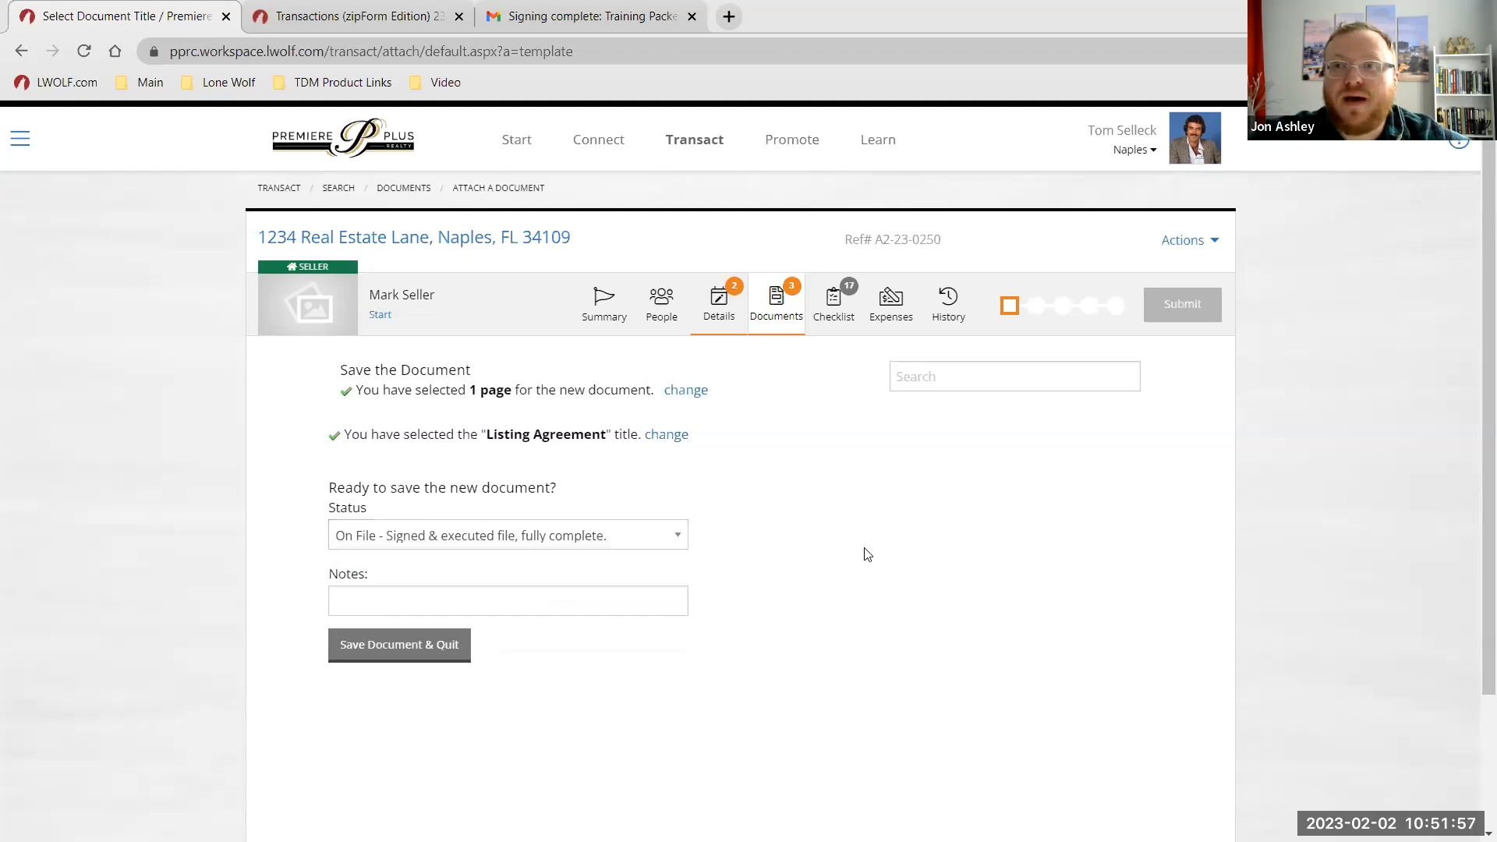
click(421, 647)
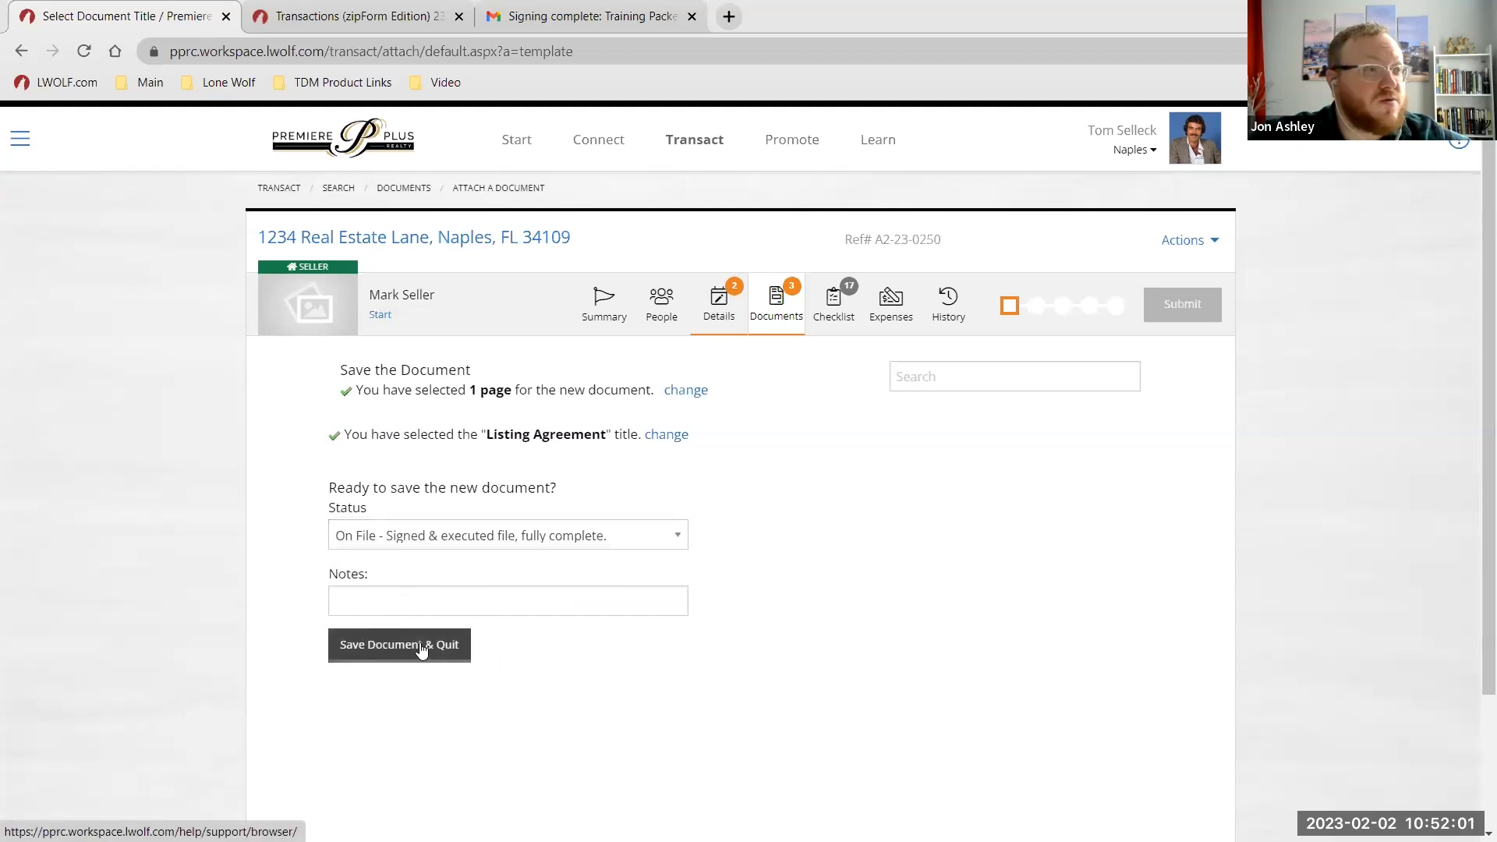
click(450, 535)
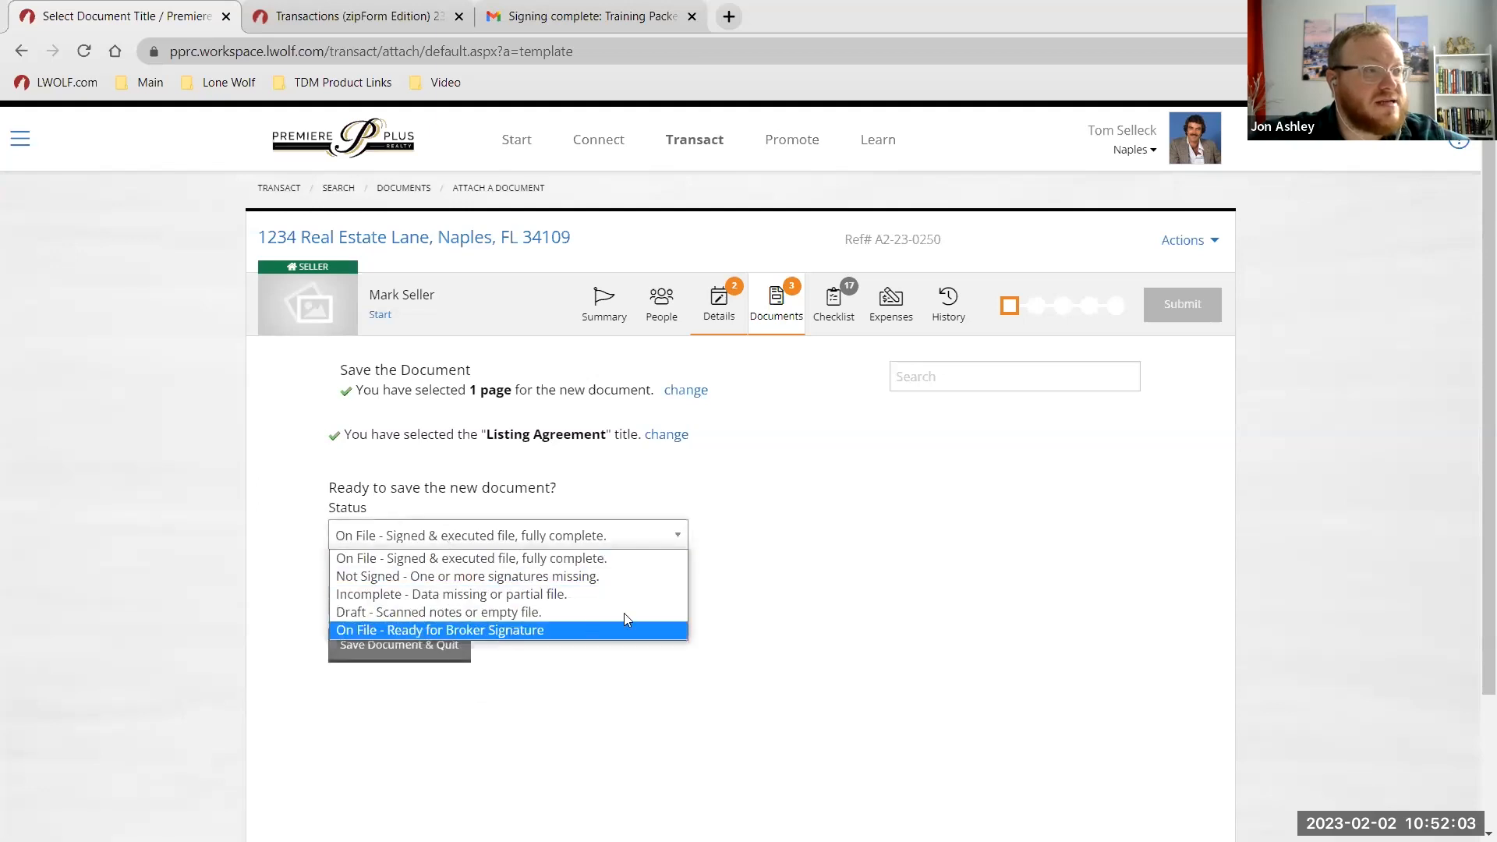
click(533, 560)
Save the 1-page signed Listing Agreement document and leave the editor.
click(410, 644)
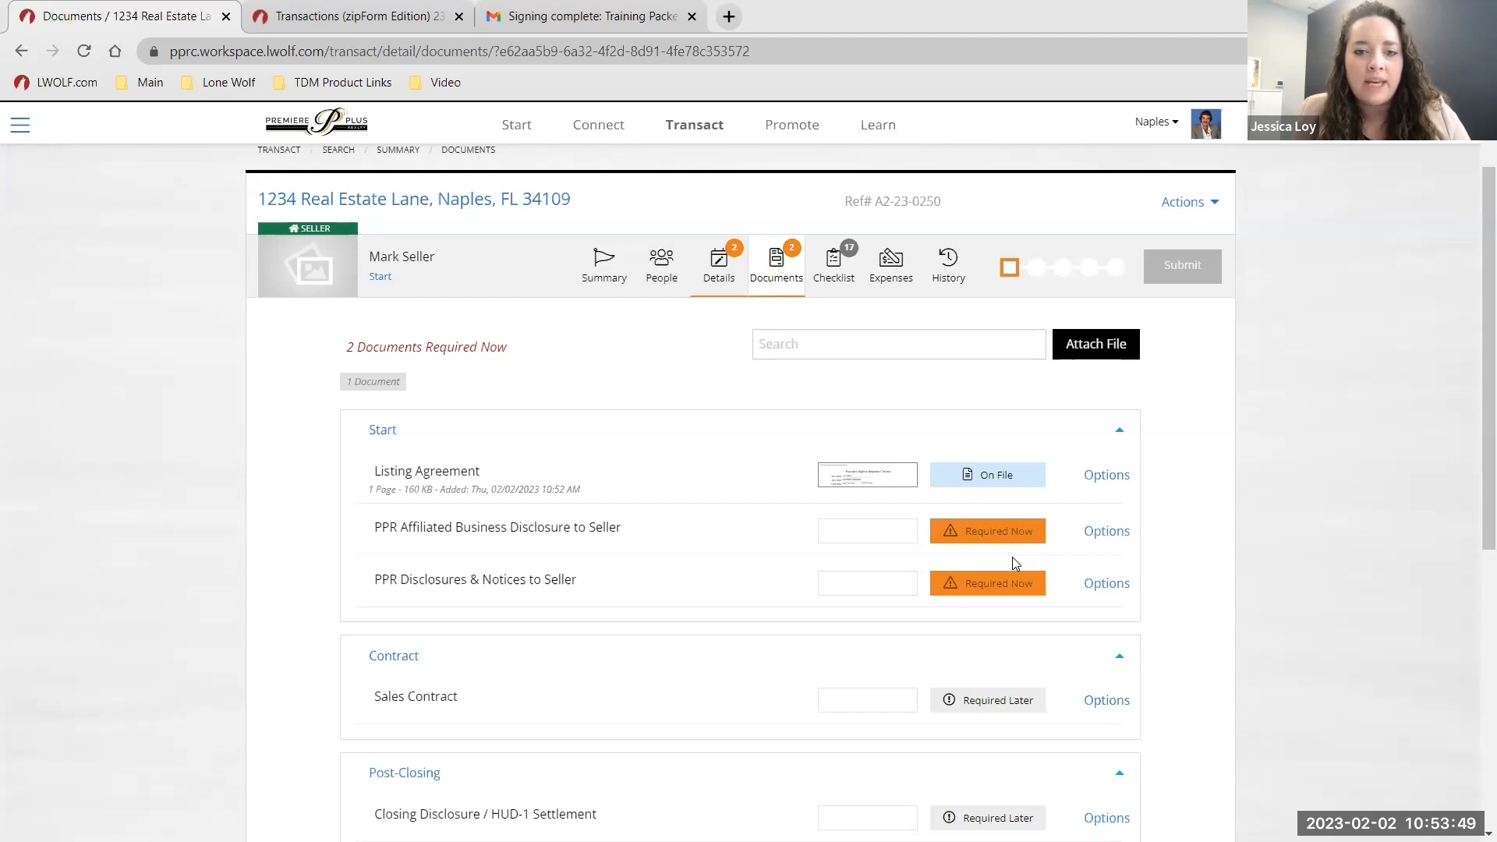
Remove the attached file from the Listing Agreement and confirm.
click(1106, 477)
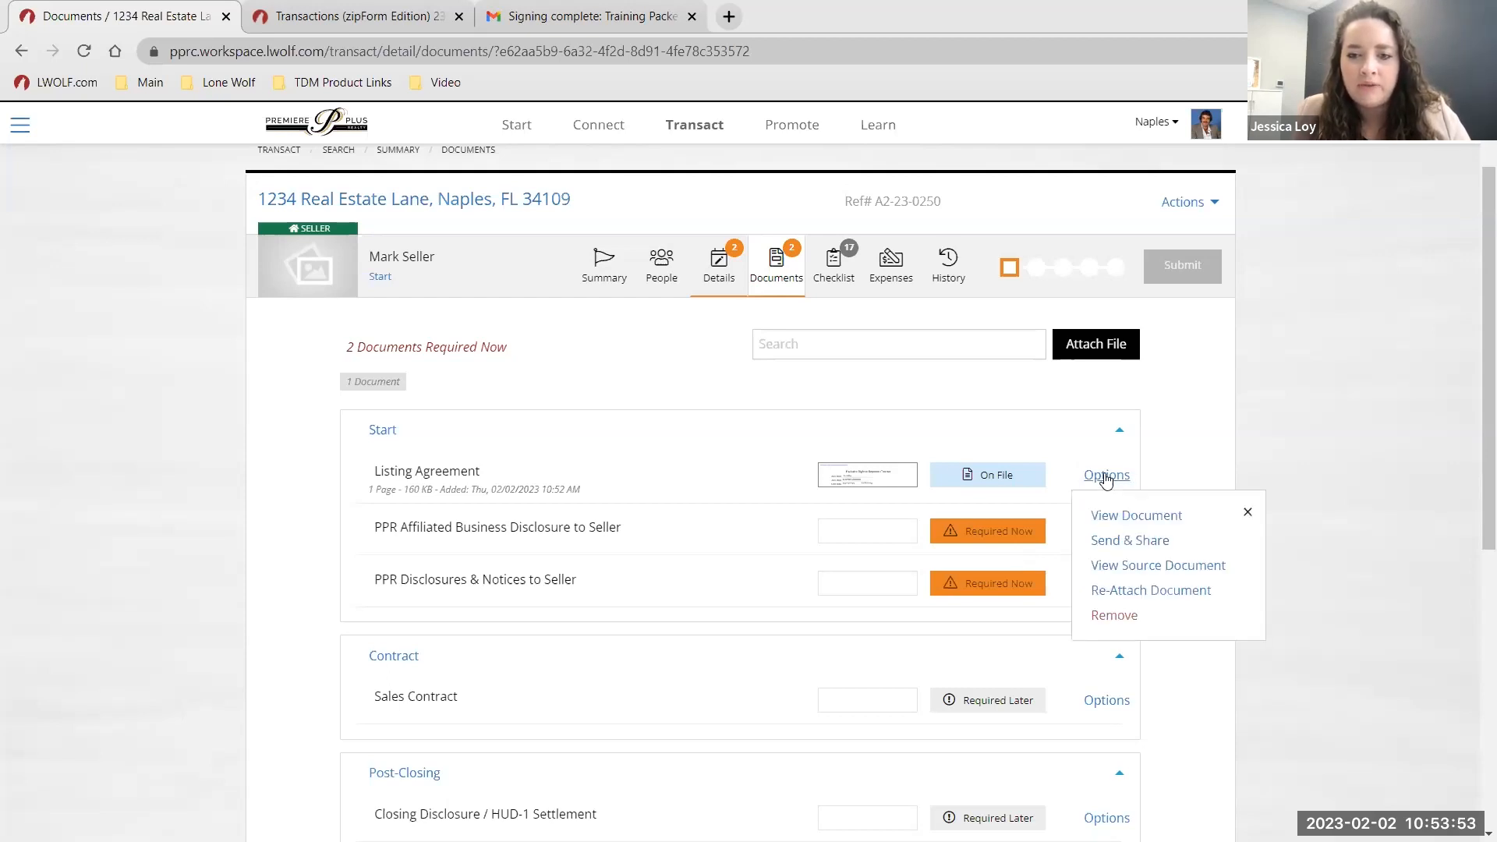
click(1115, 615)
click(833, 162)
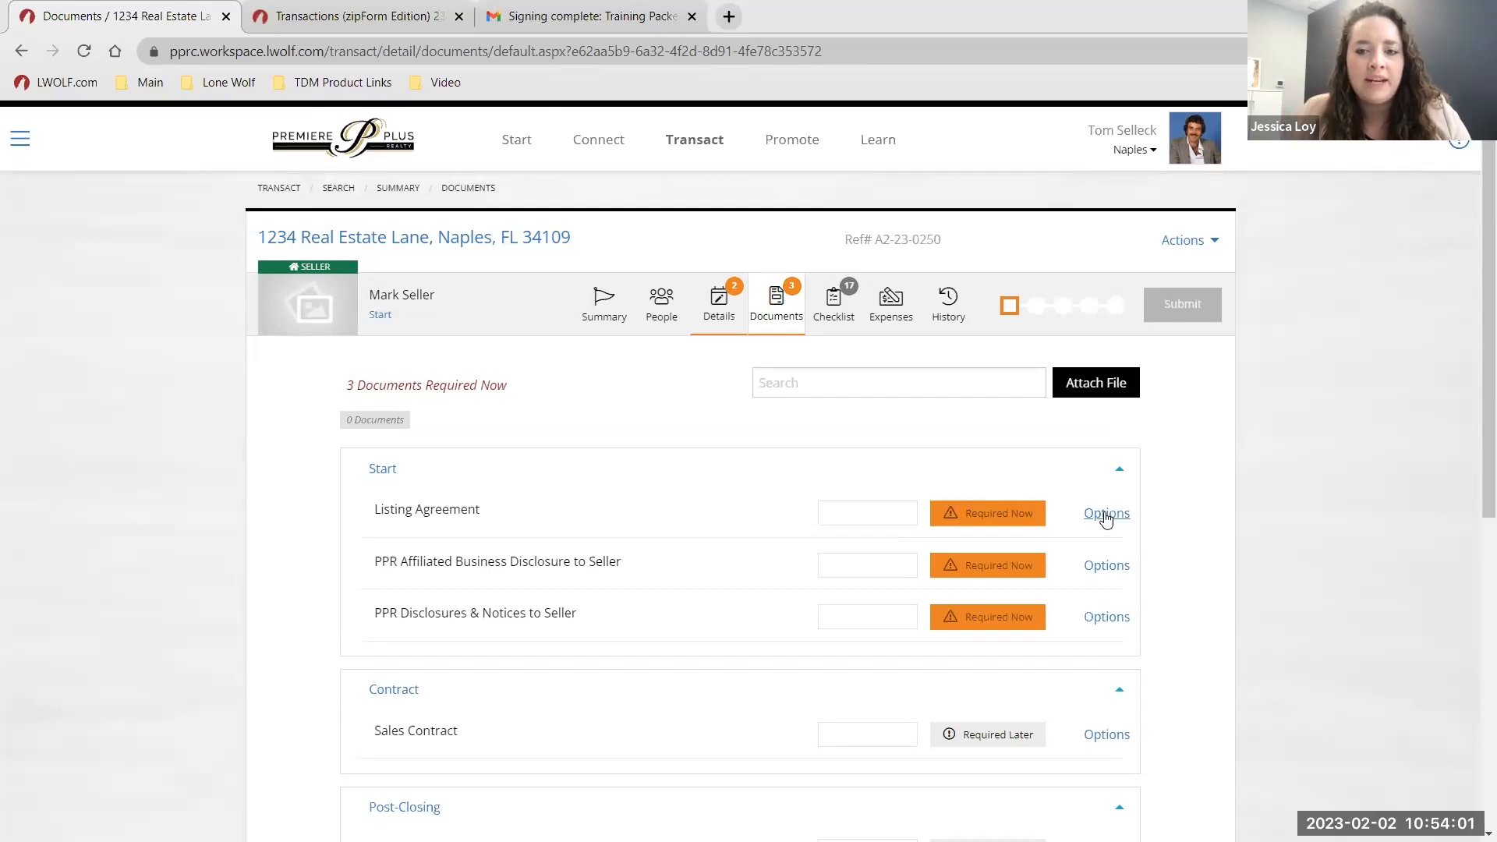
Link the Listing Agreement to the suggested Exclusive Right of Sale Listing Agreement zipForm.
click(1106, 519)
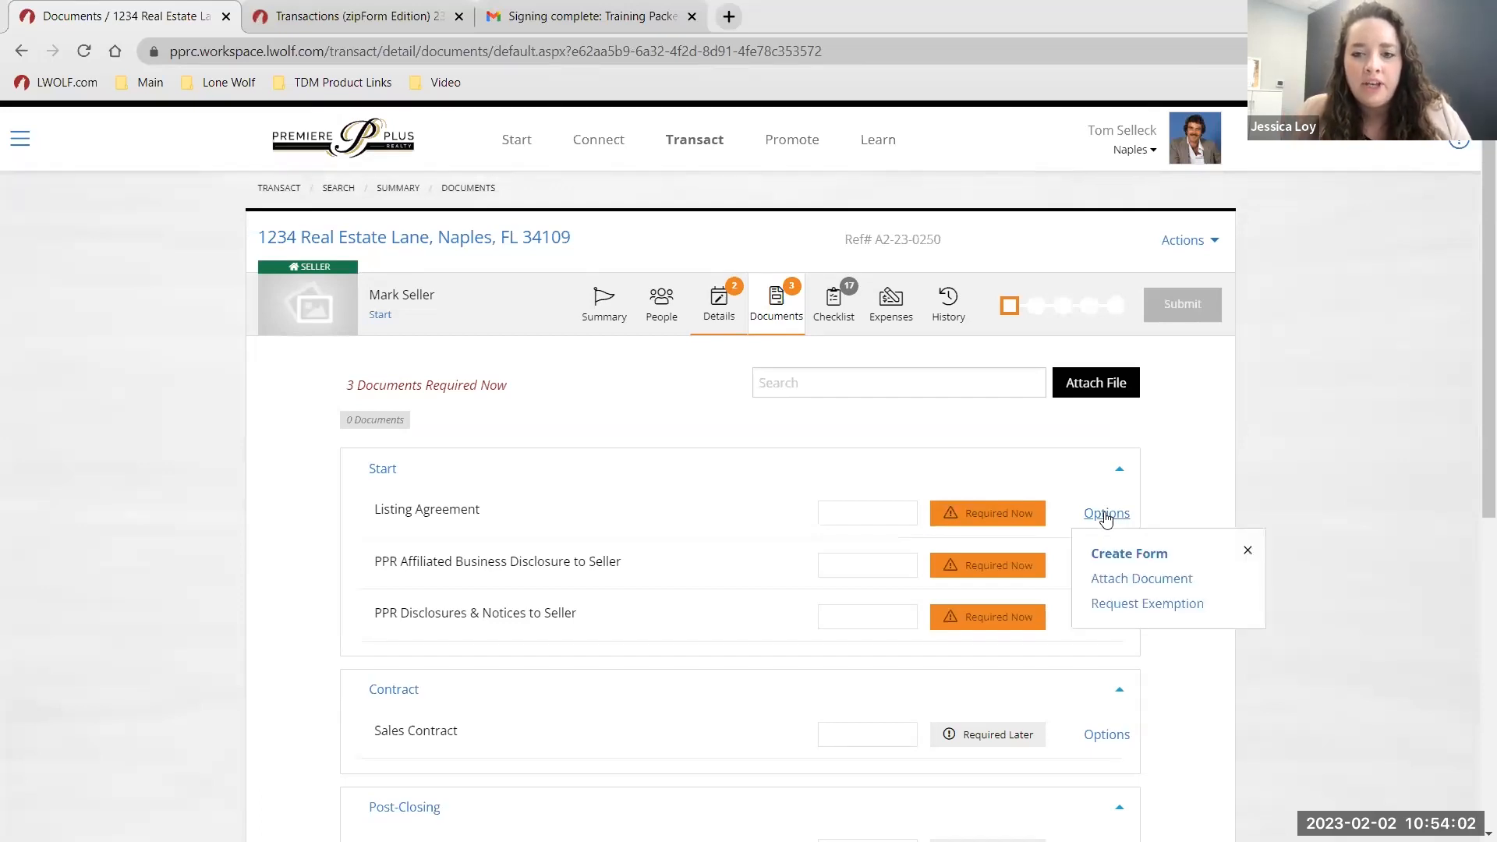
click(1117, 554)
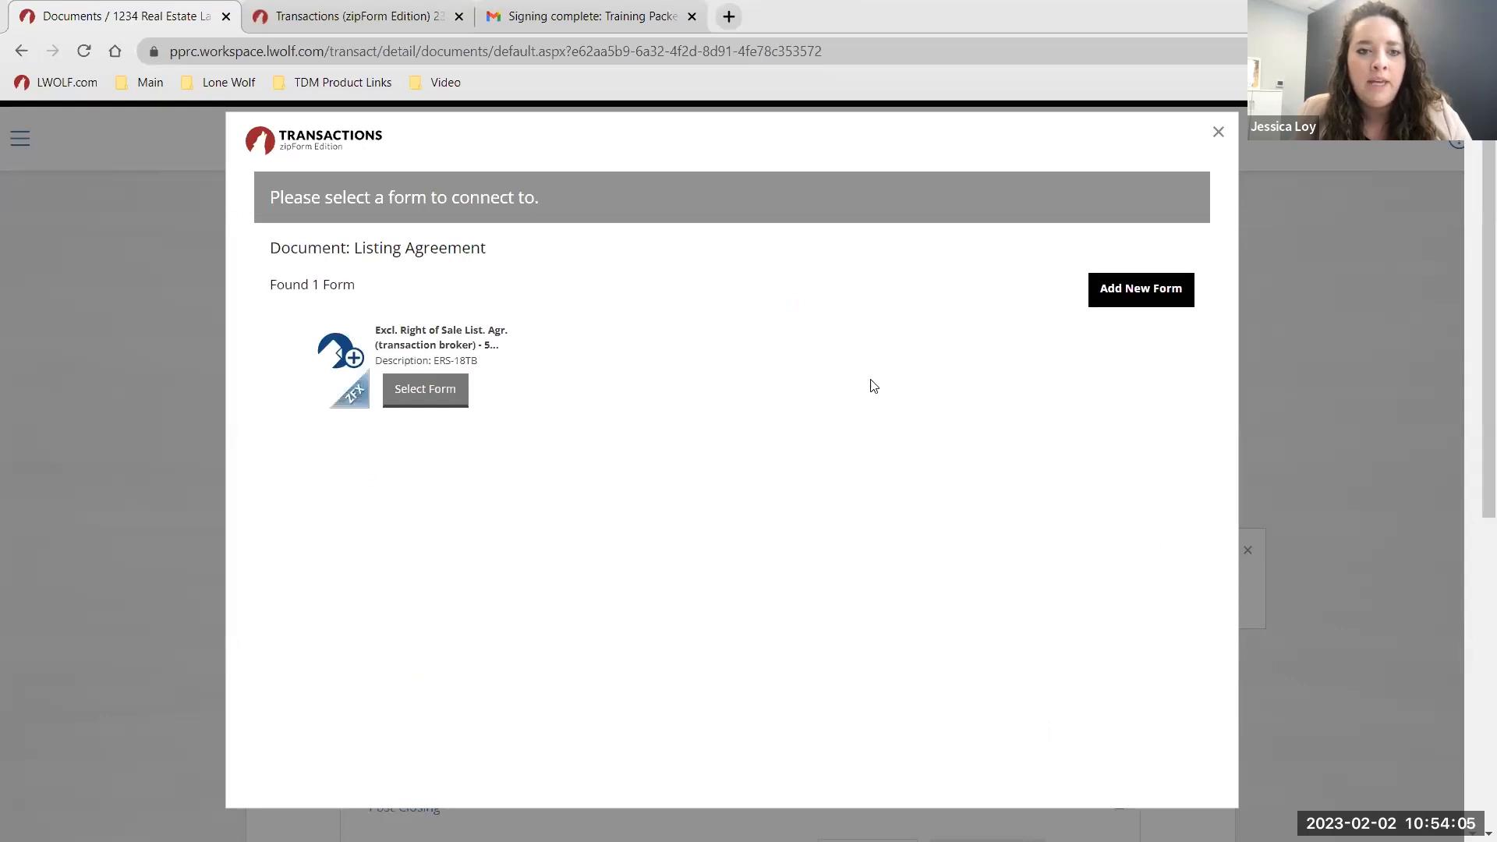
click(417, 391)
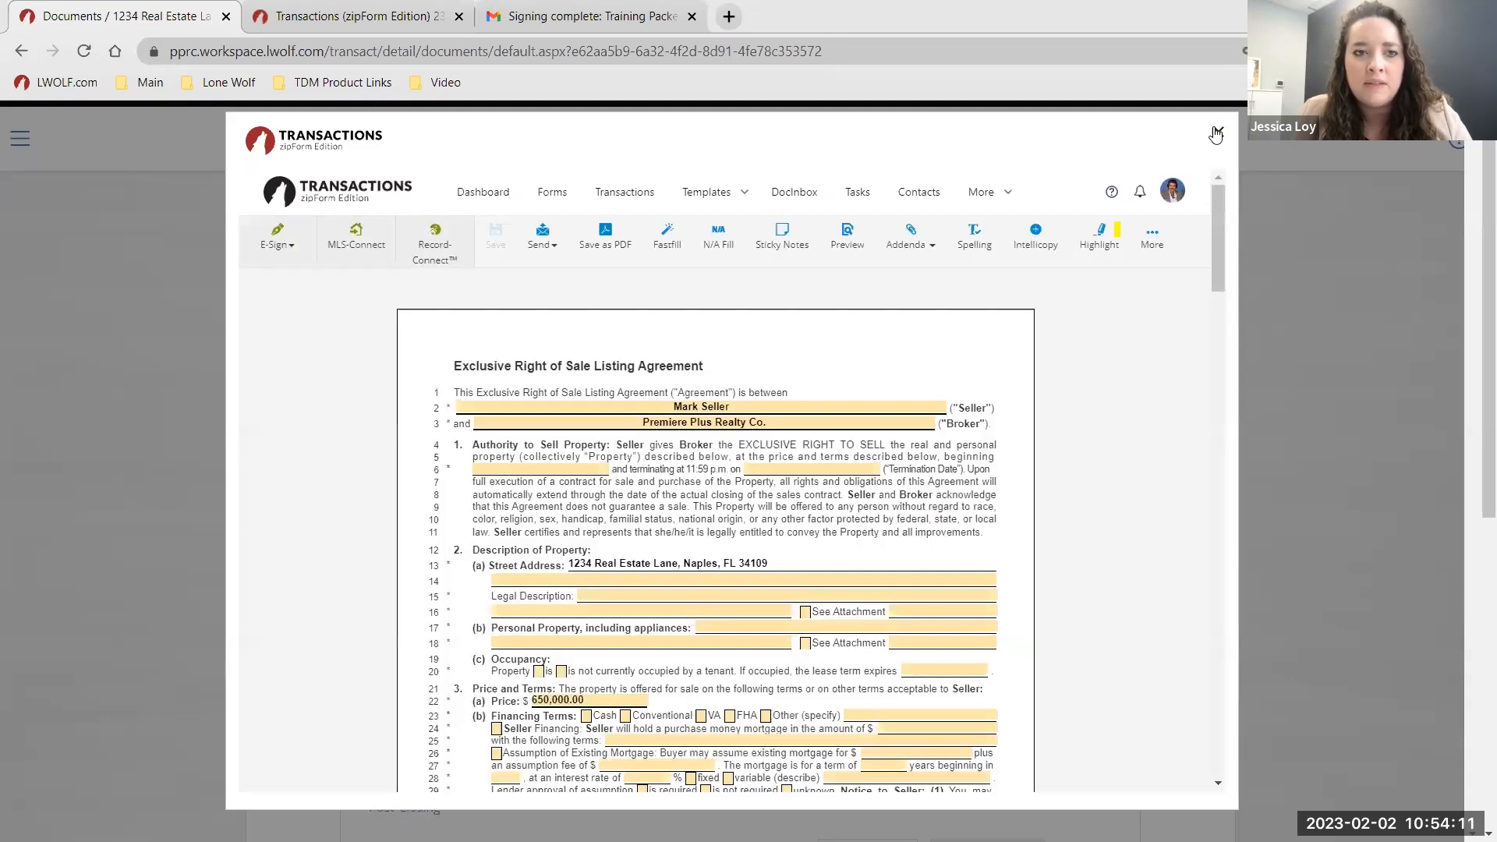
click(1216, 134)
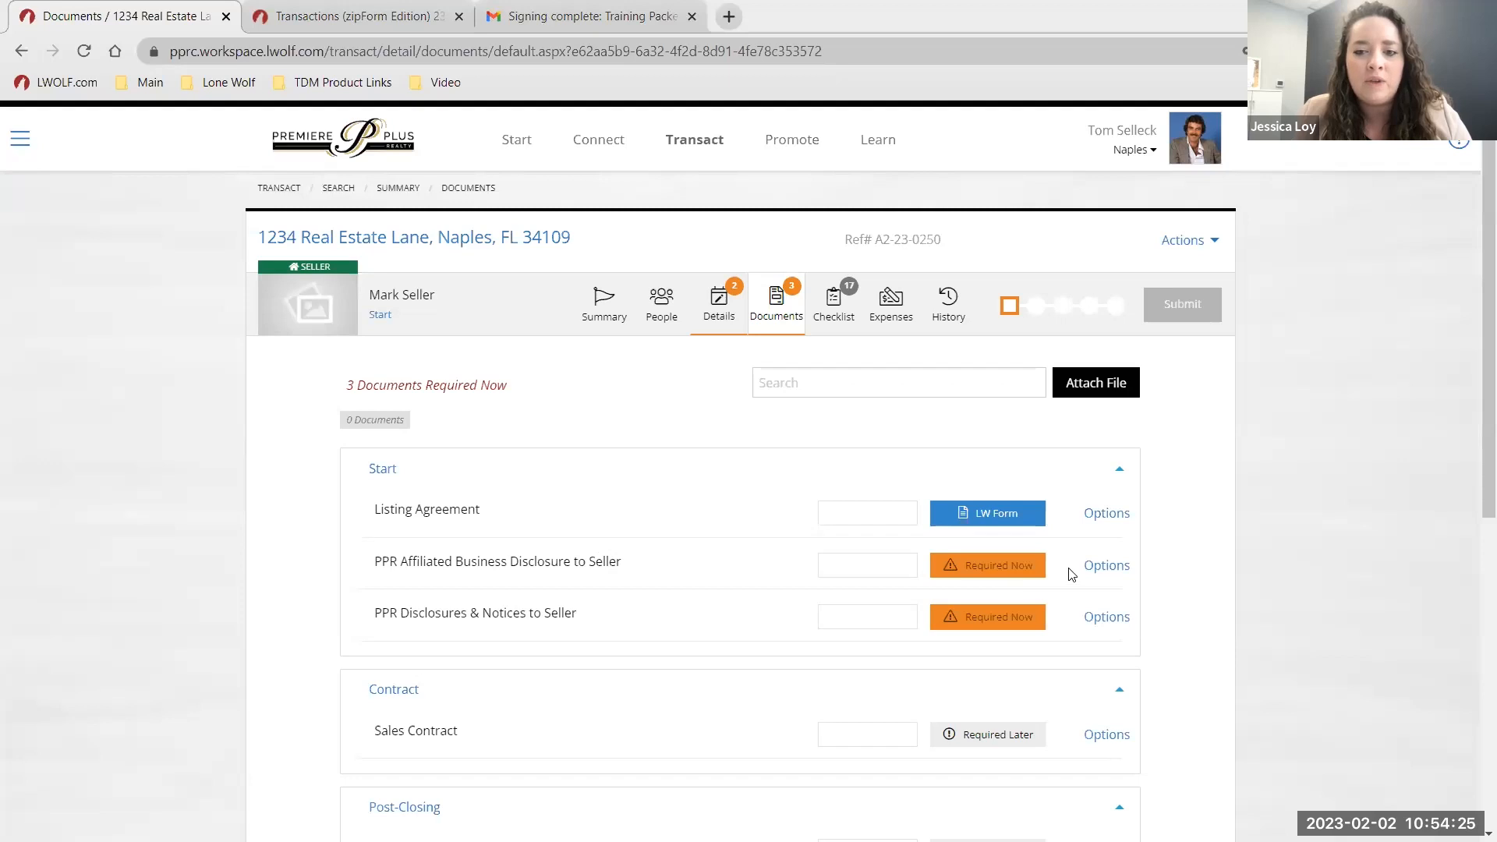
Search the PREPRC library for 'aff' and link the Affiliated Business Arrangement Disclosure form to the PPR row.
click(1105, 567)
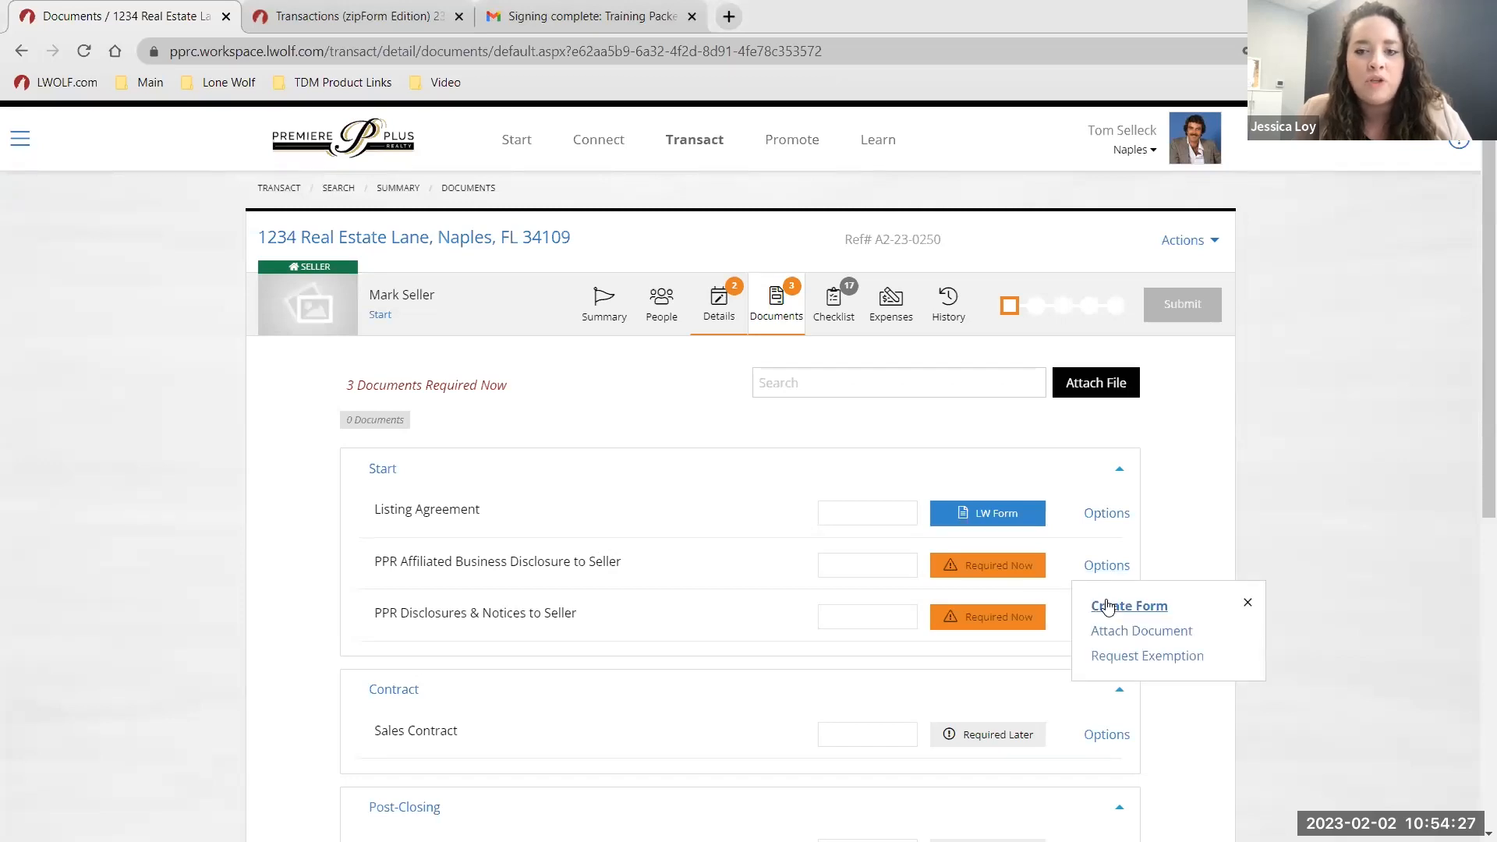
click(1109, 606)
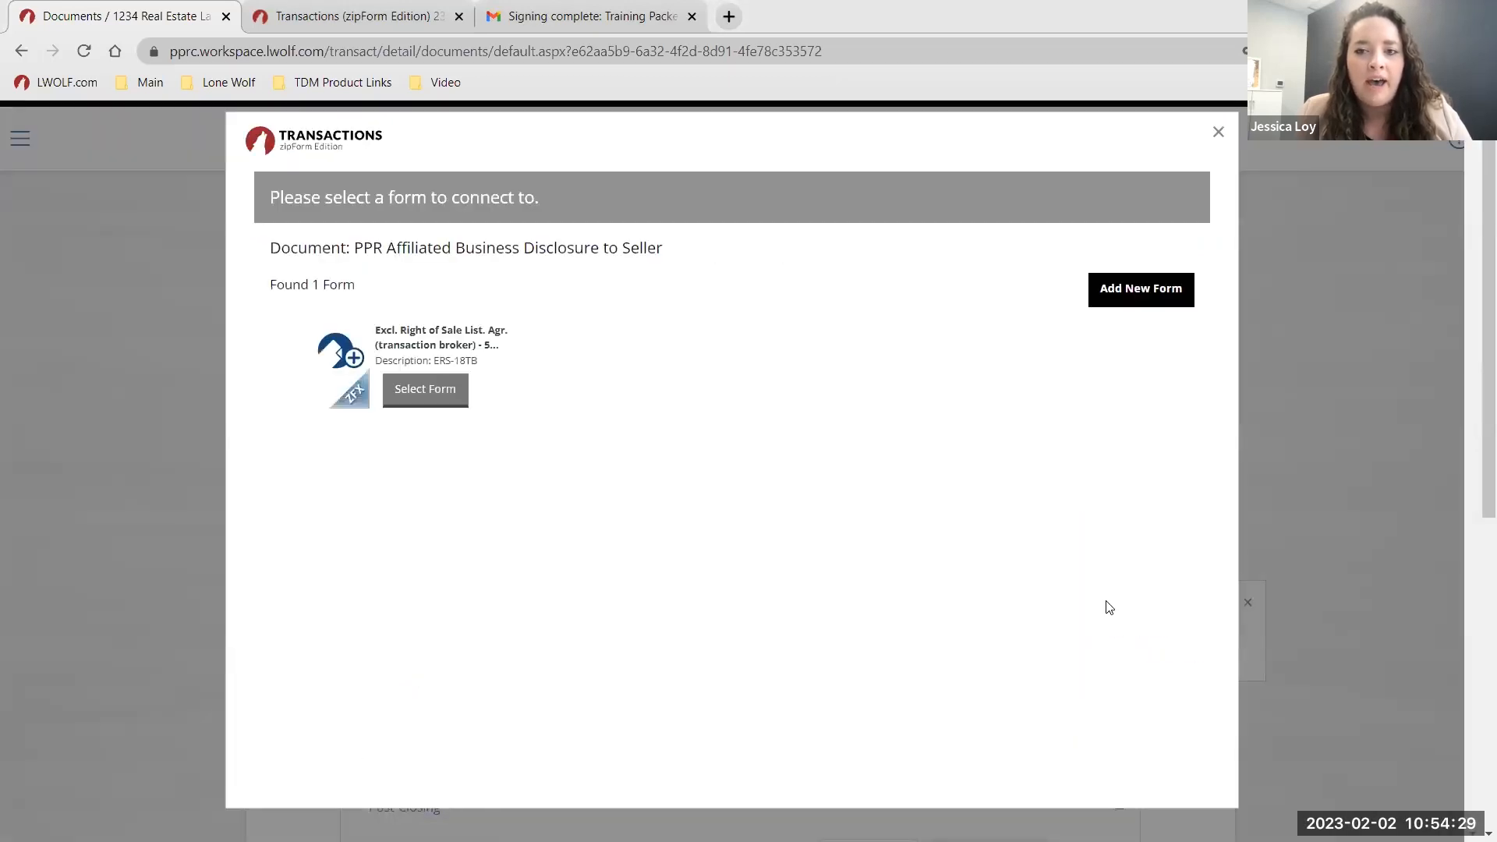
click(1130, 299)
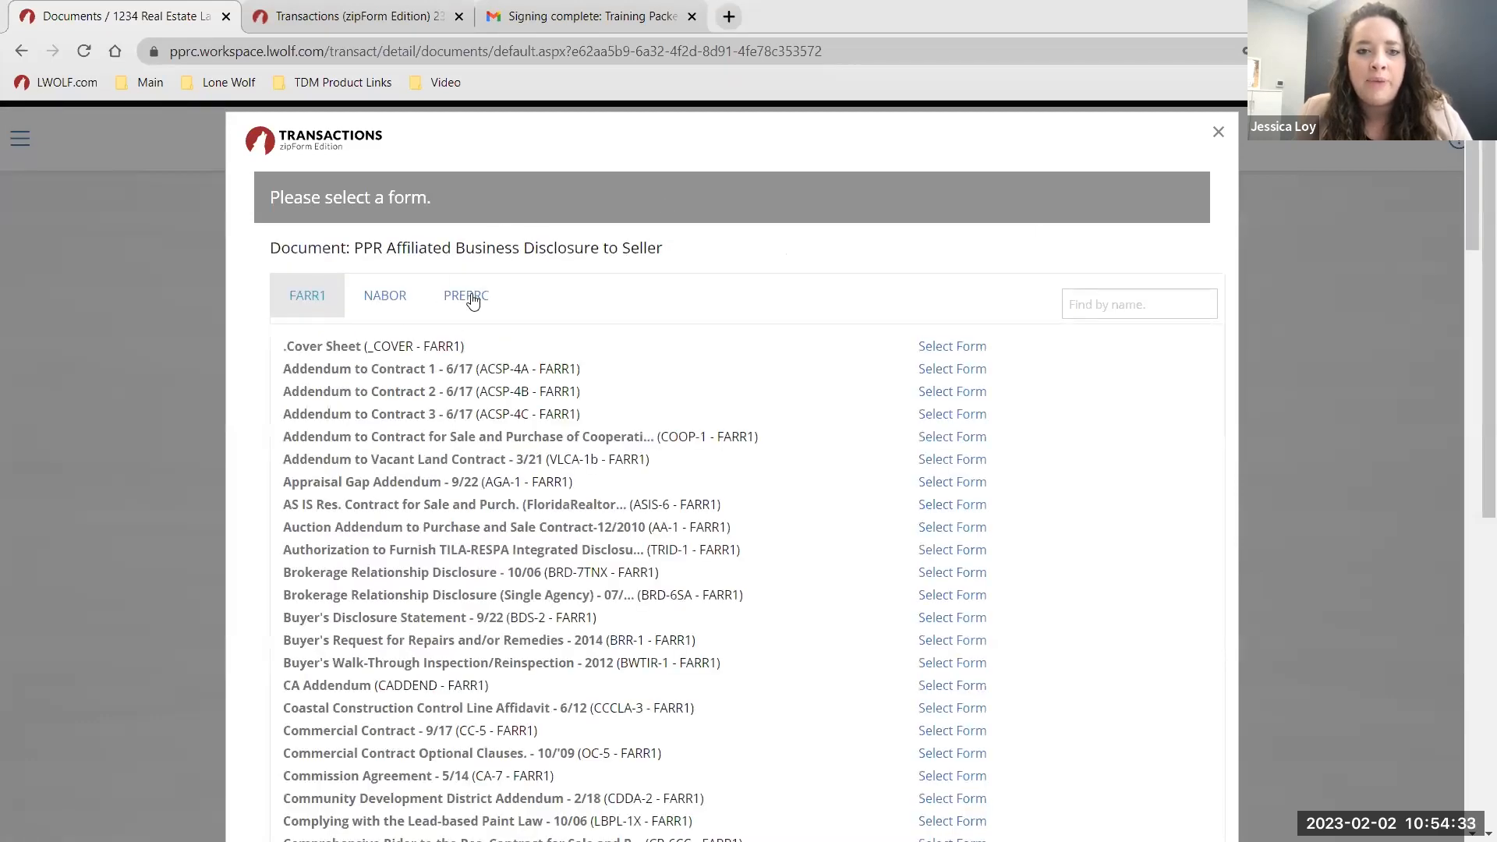
click(472, 305)
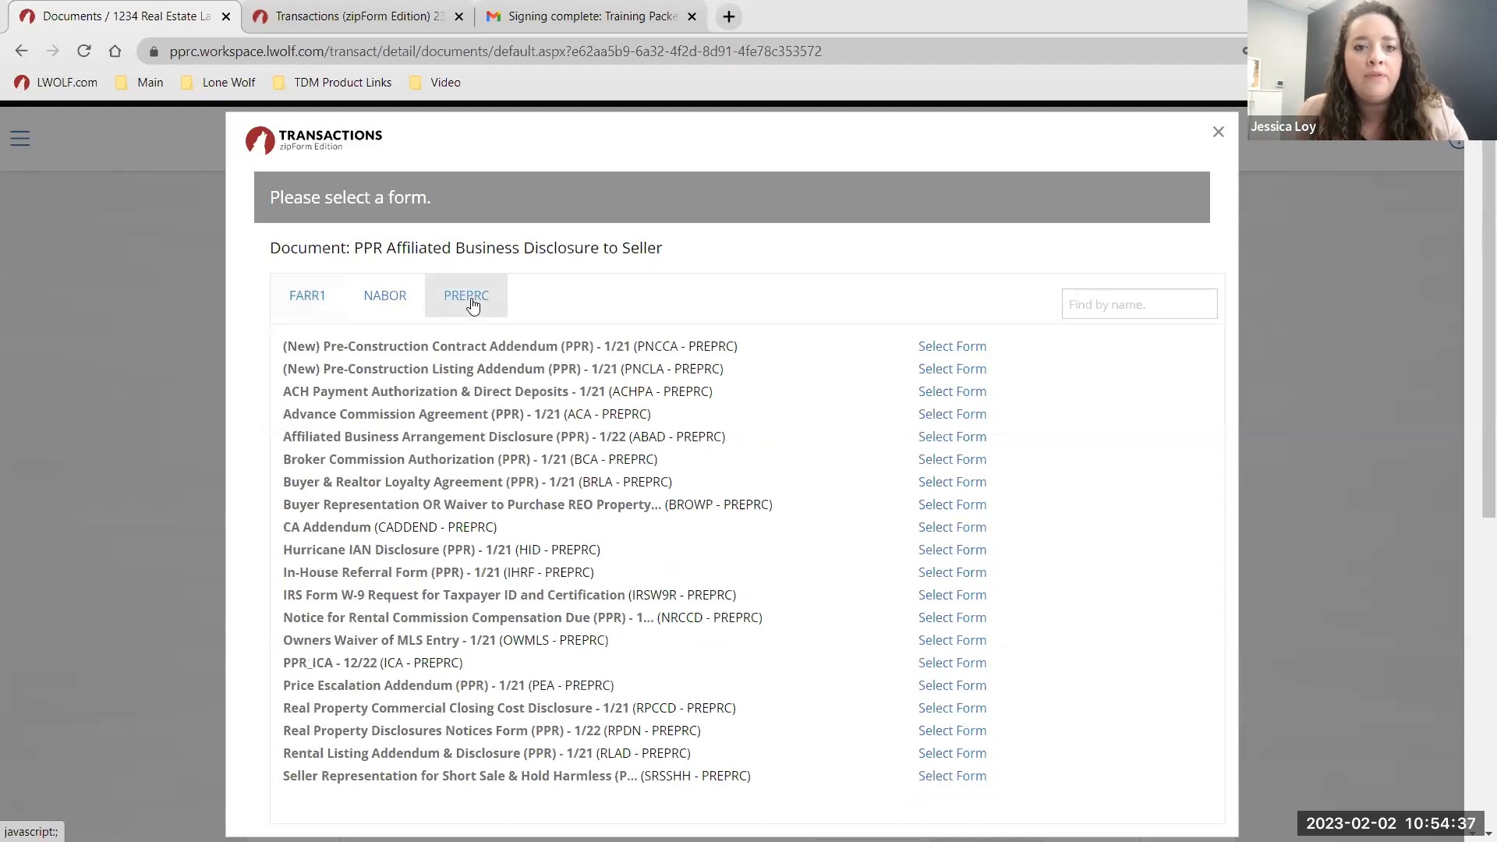
click(1100, 295)
text(aff)
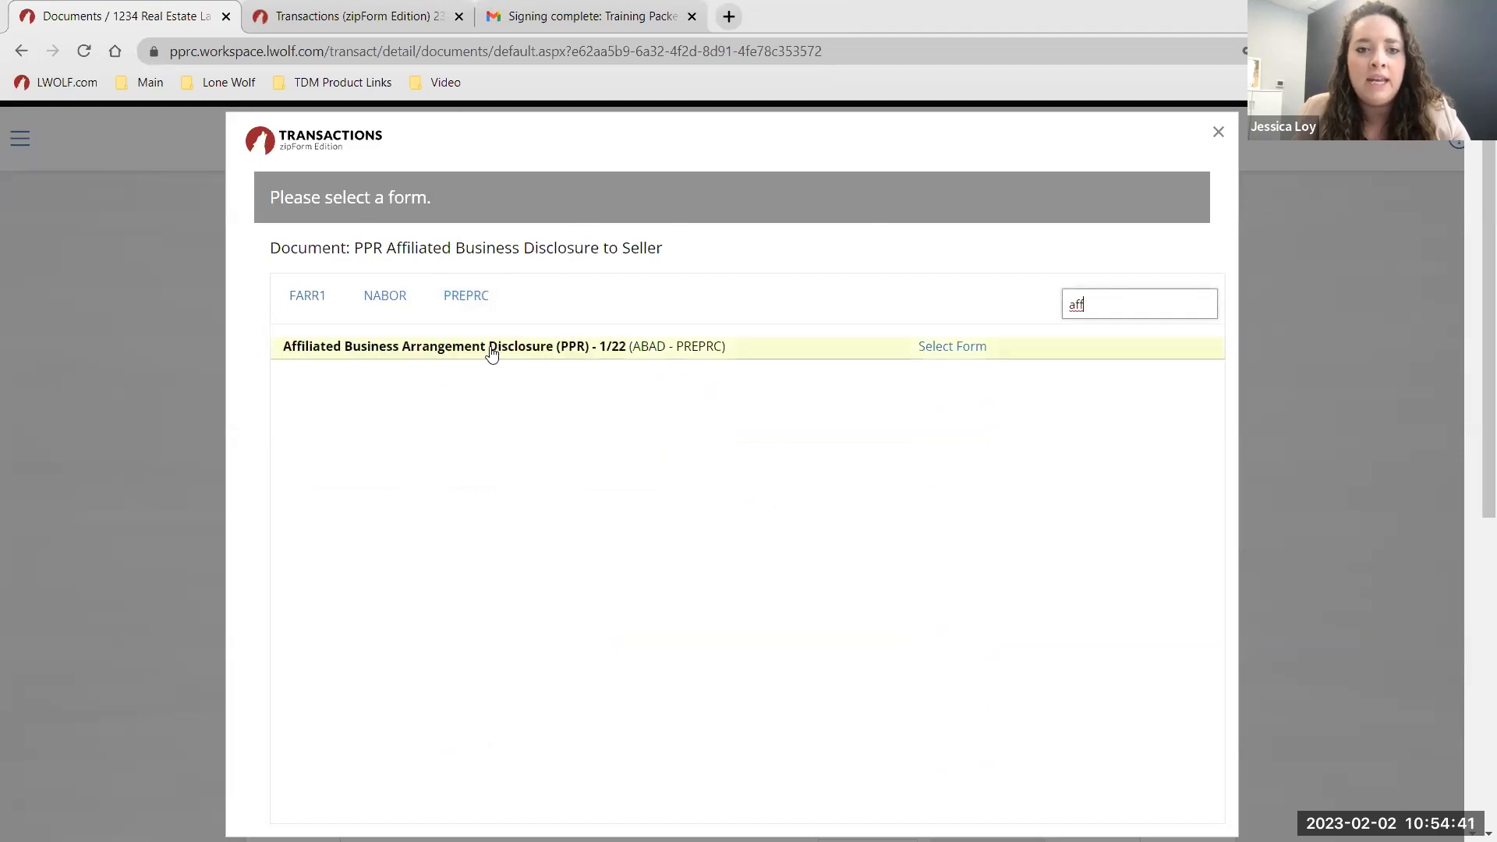
click(572, 346)
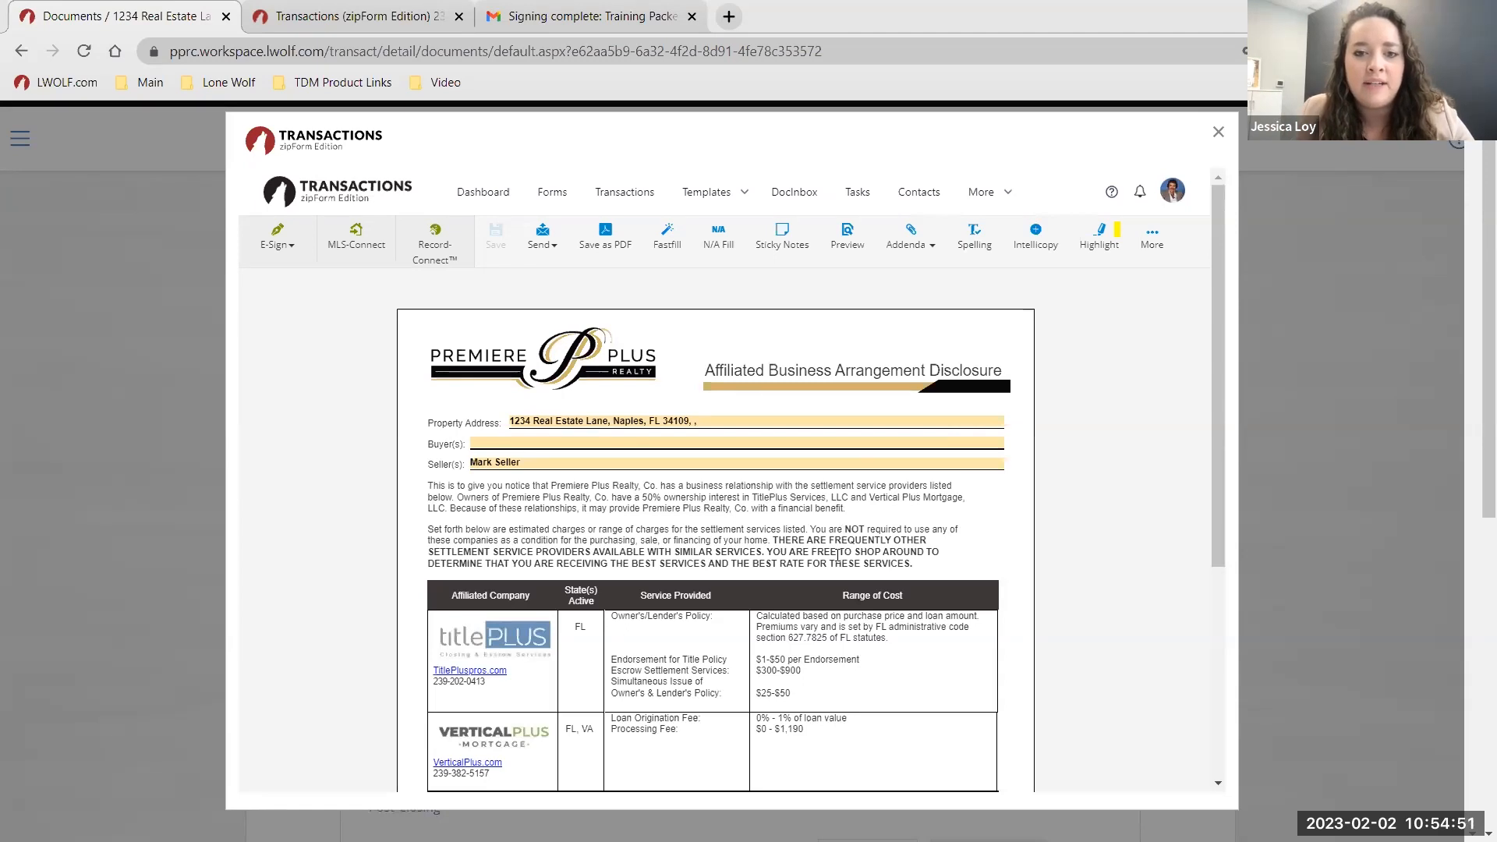
scroll(728, 591, down, 1)
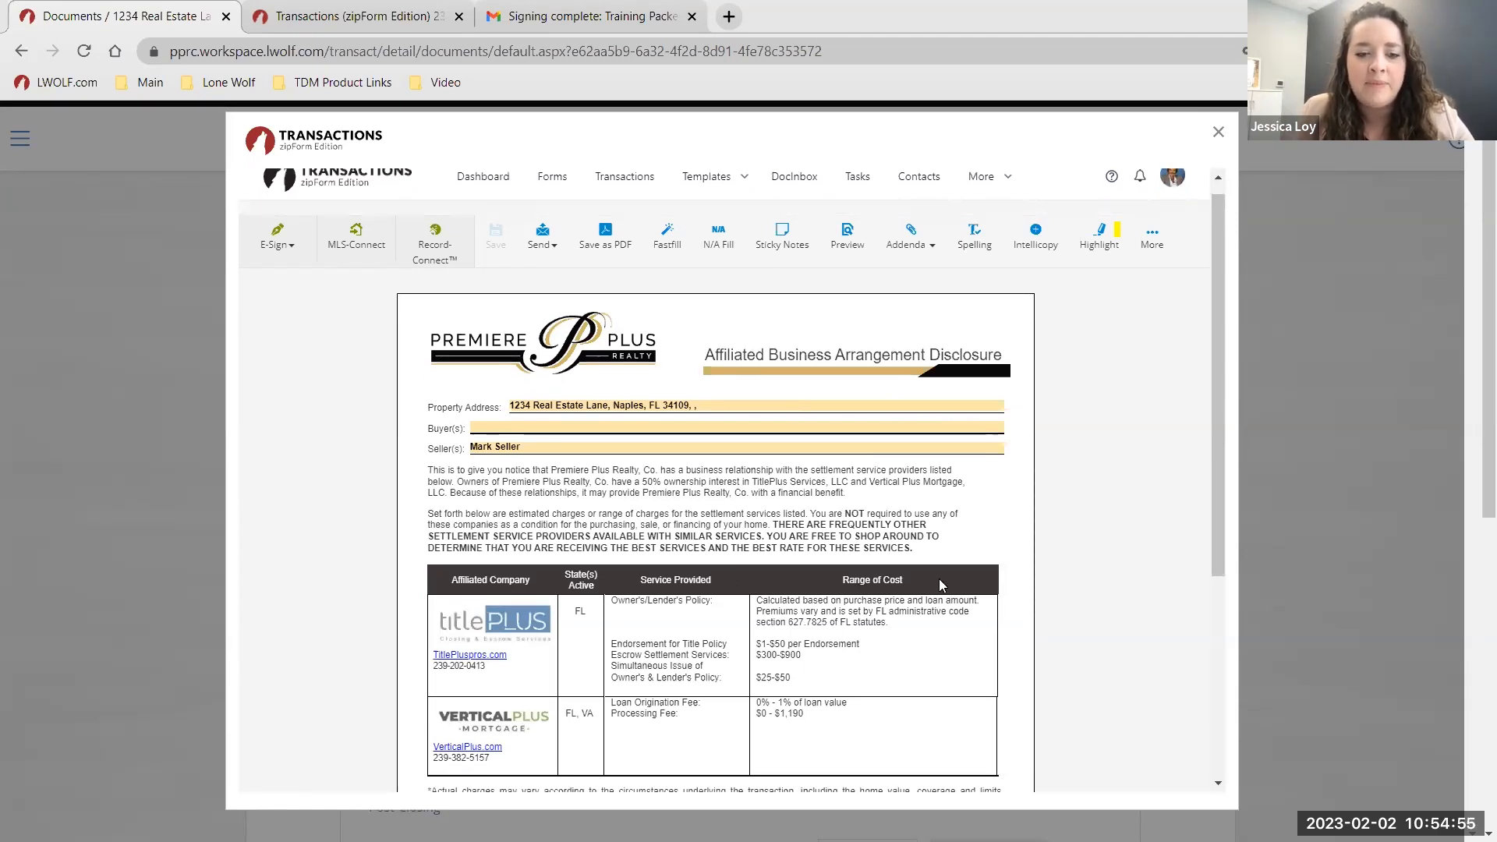
scroll(989, 527, down, 2)
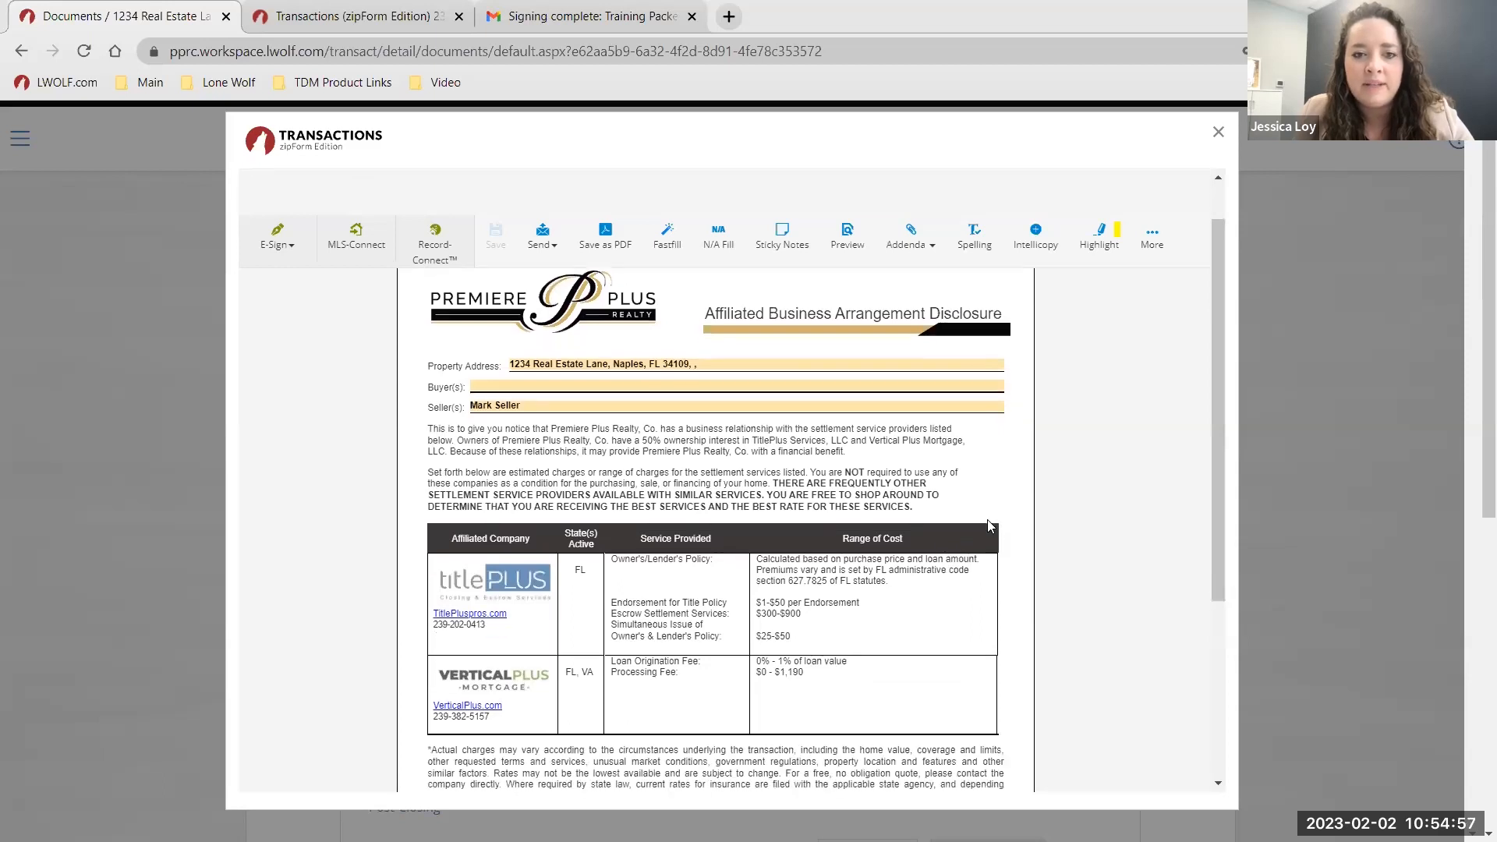
scroll(1140, 403, up, 3)
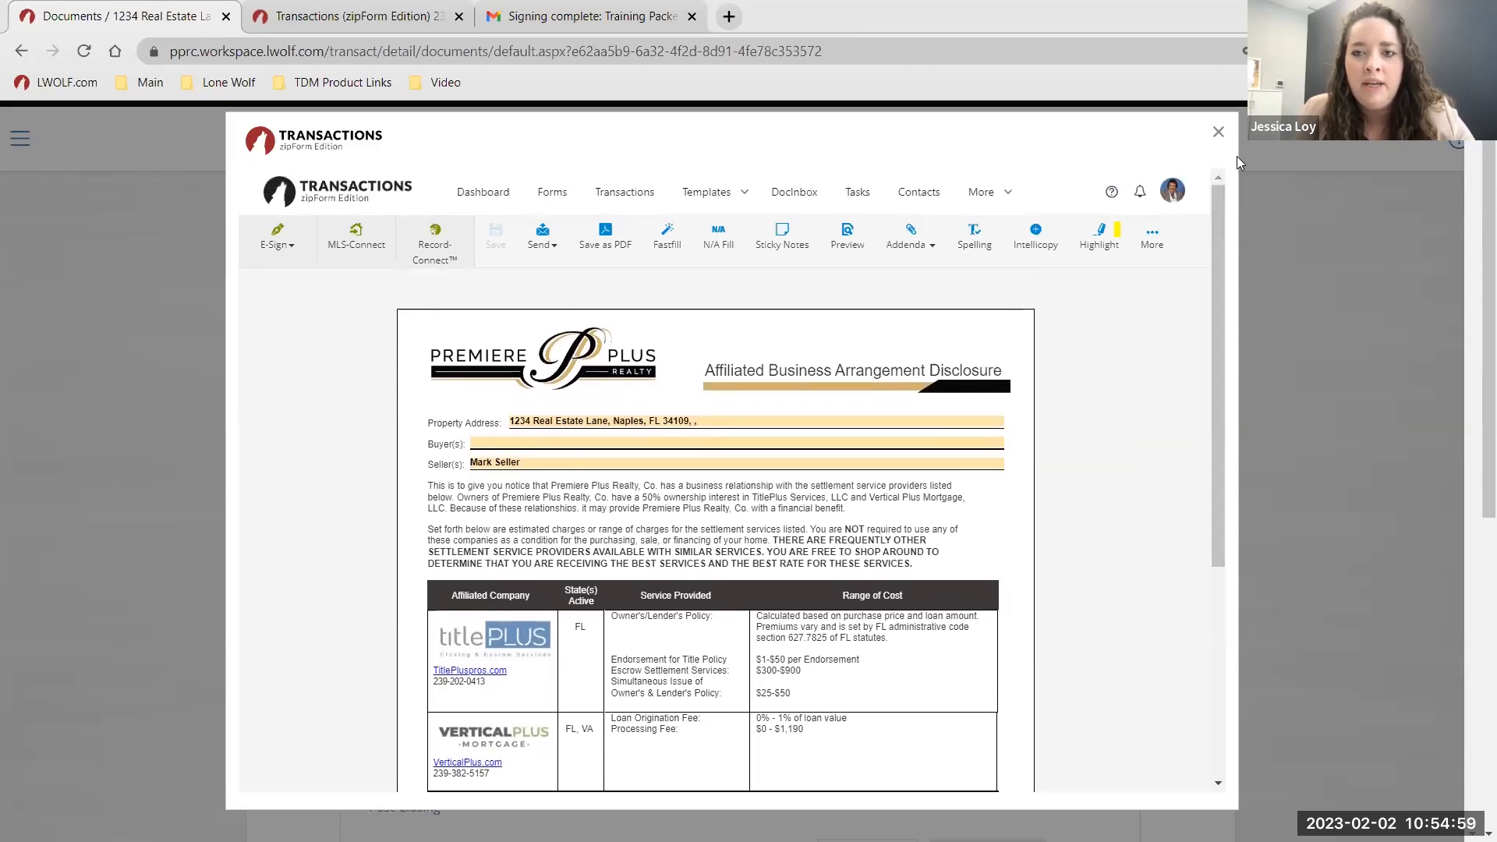
click(1218, 132)
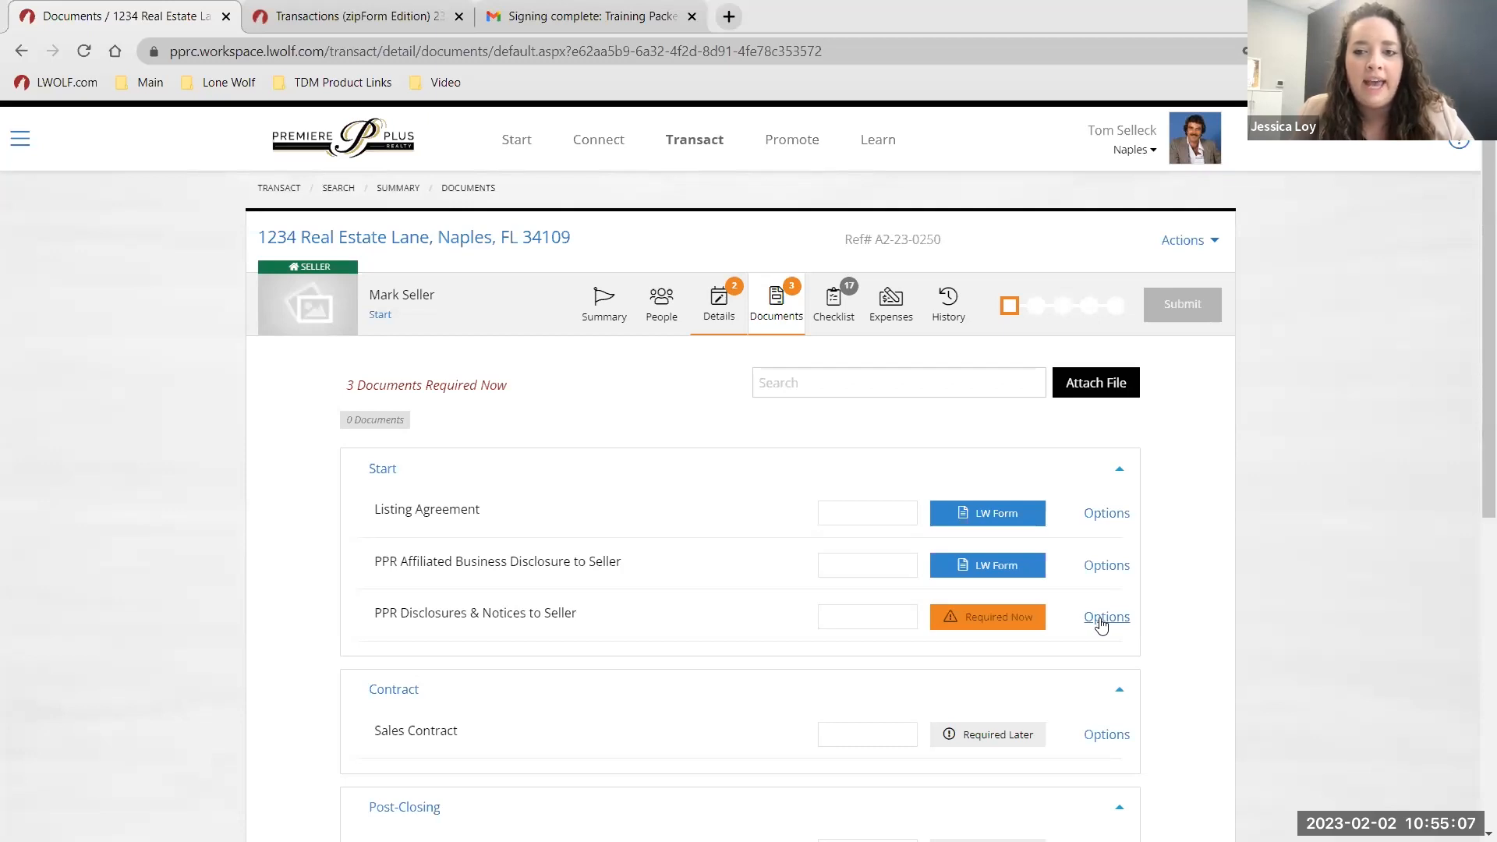
Add Disclosure of Licensee Interest in Property as a required Start document, making 4 required.
click(1209, 242)
click(632, 508)
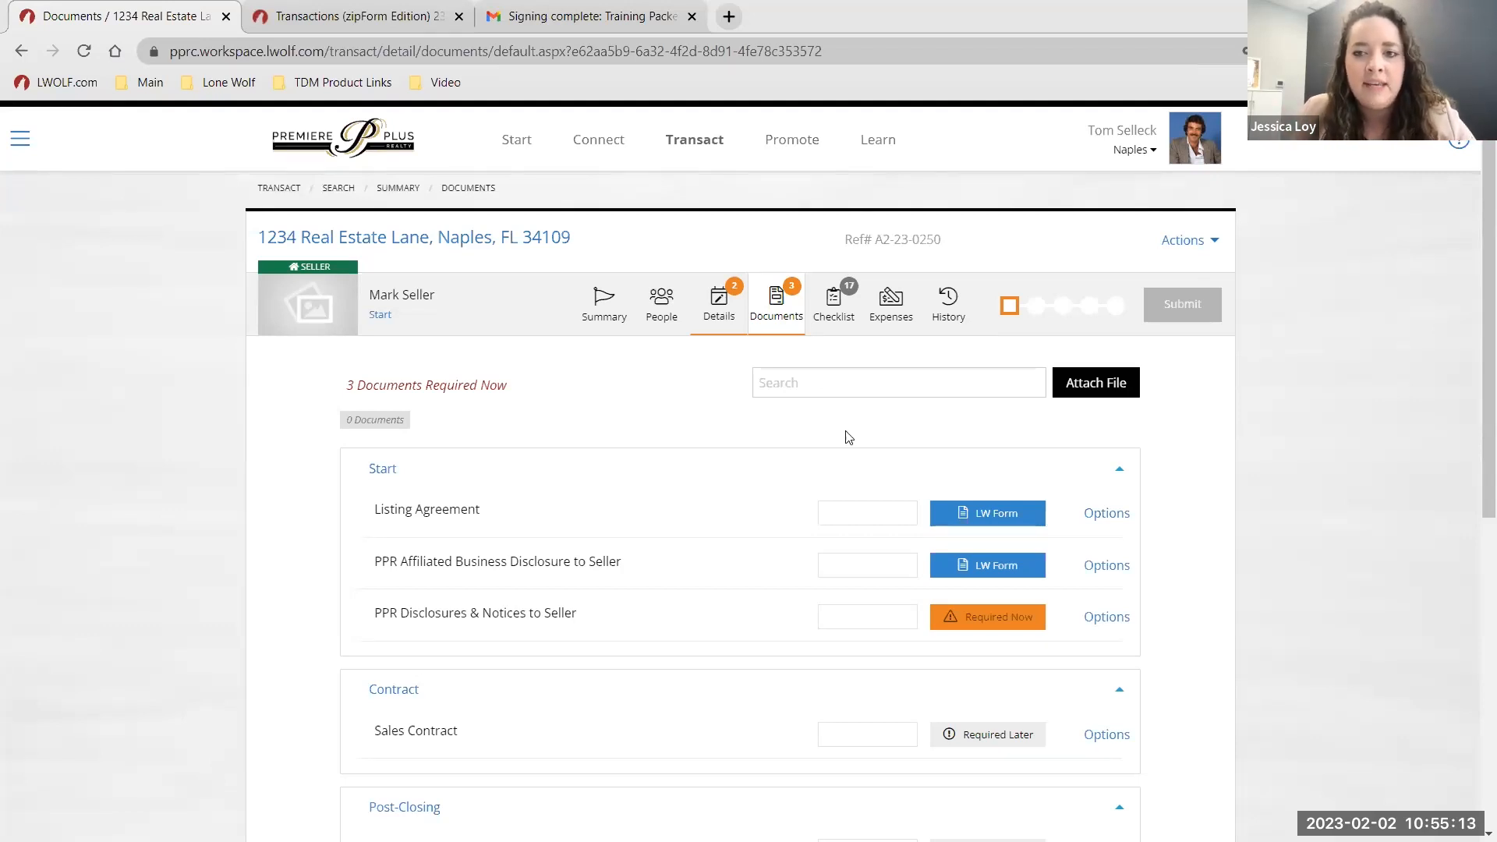
click(1182, 240)
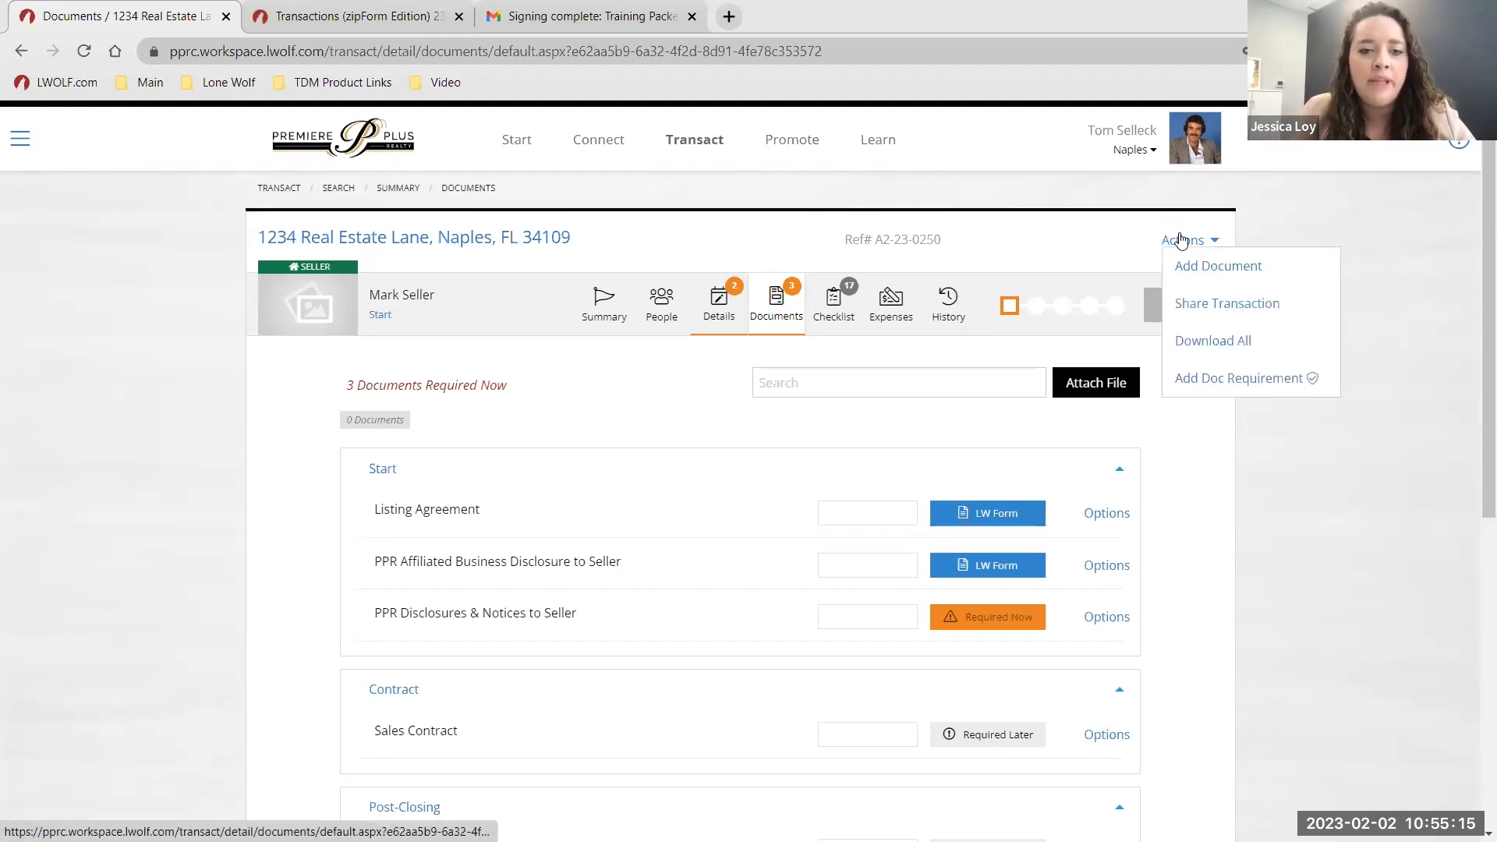
click(659, 559)
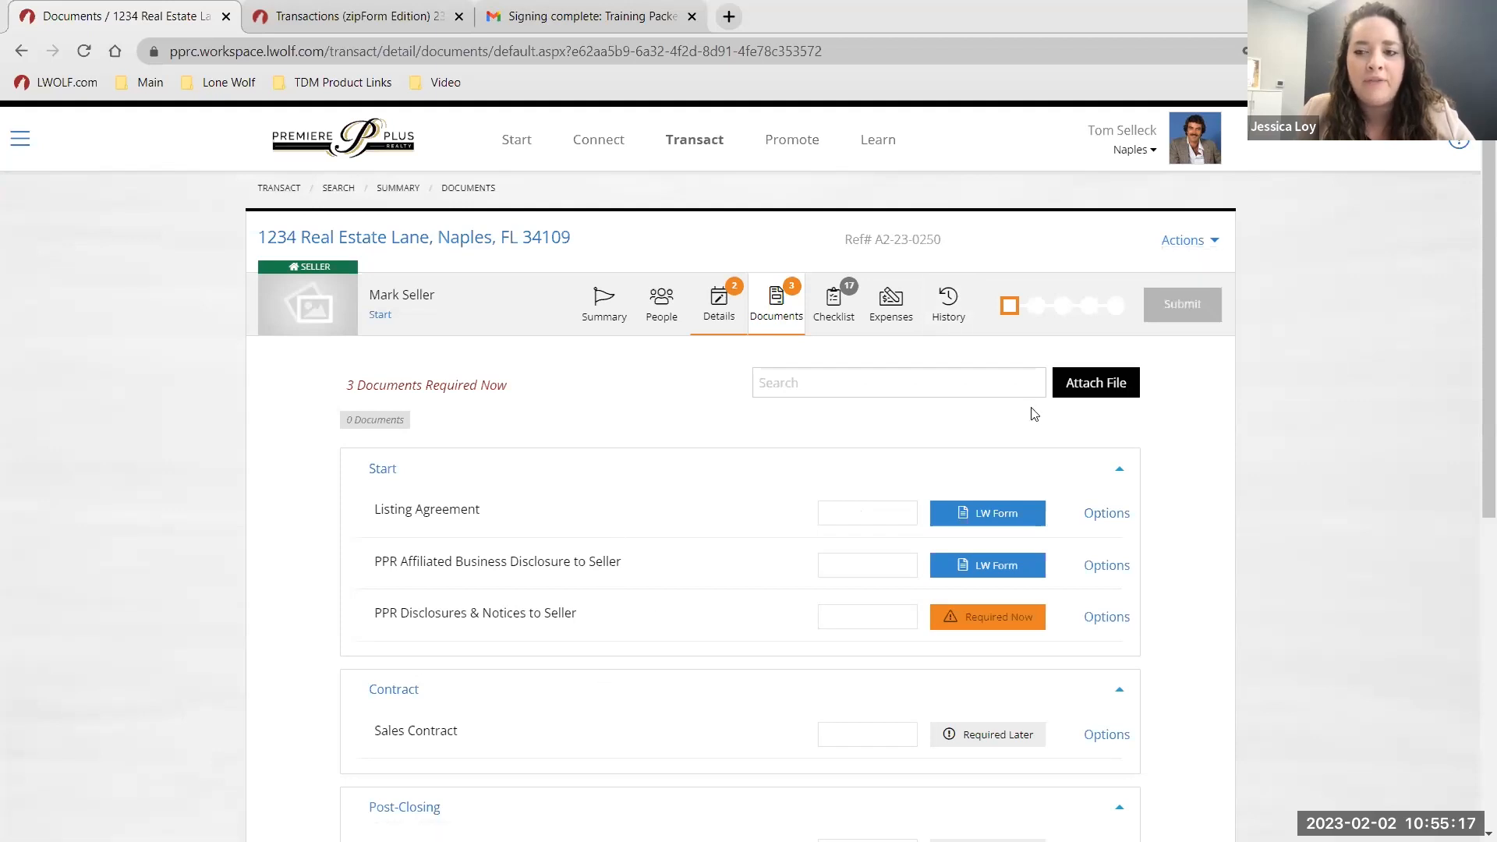
click(1181, 242)
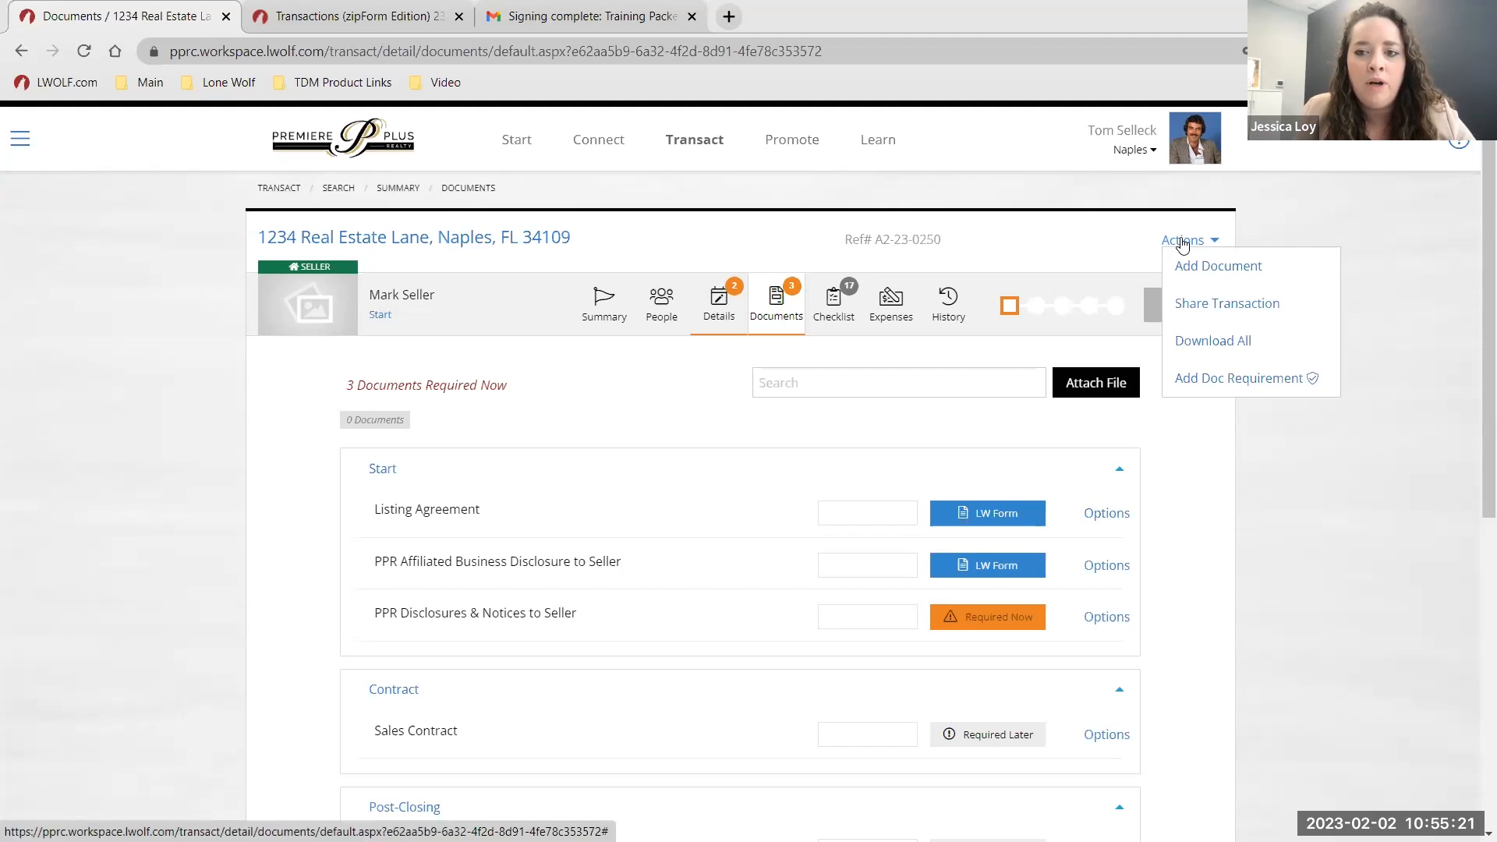
click(1240, 379)
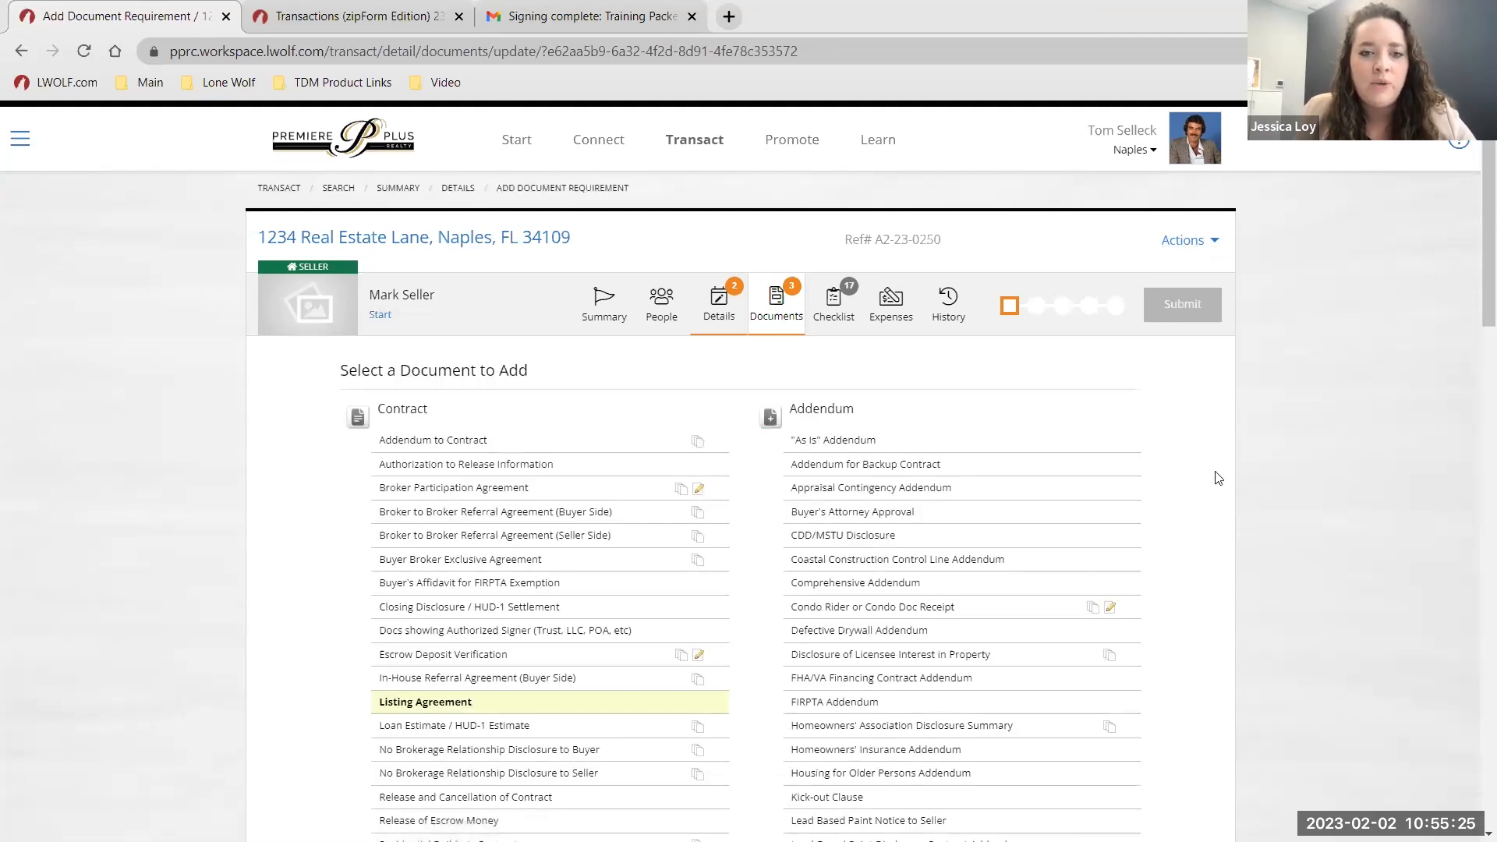
scroll(1219, 478, down, 1)
scroll(1219, 478, down, 2)
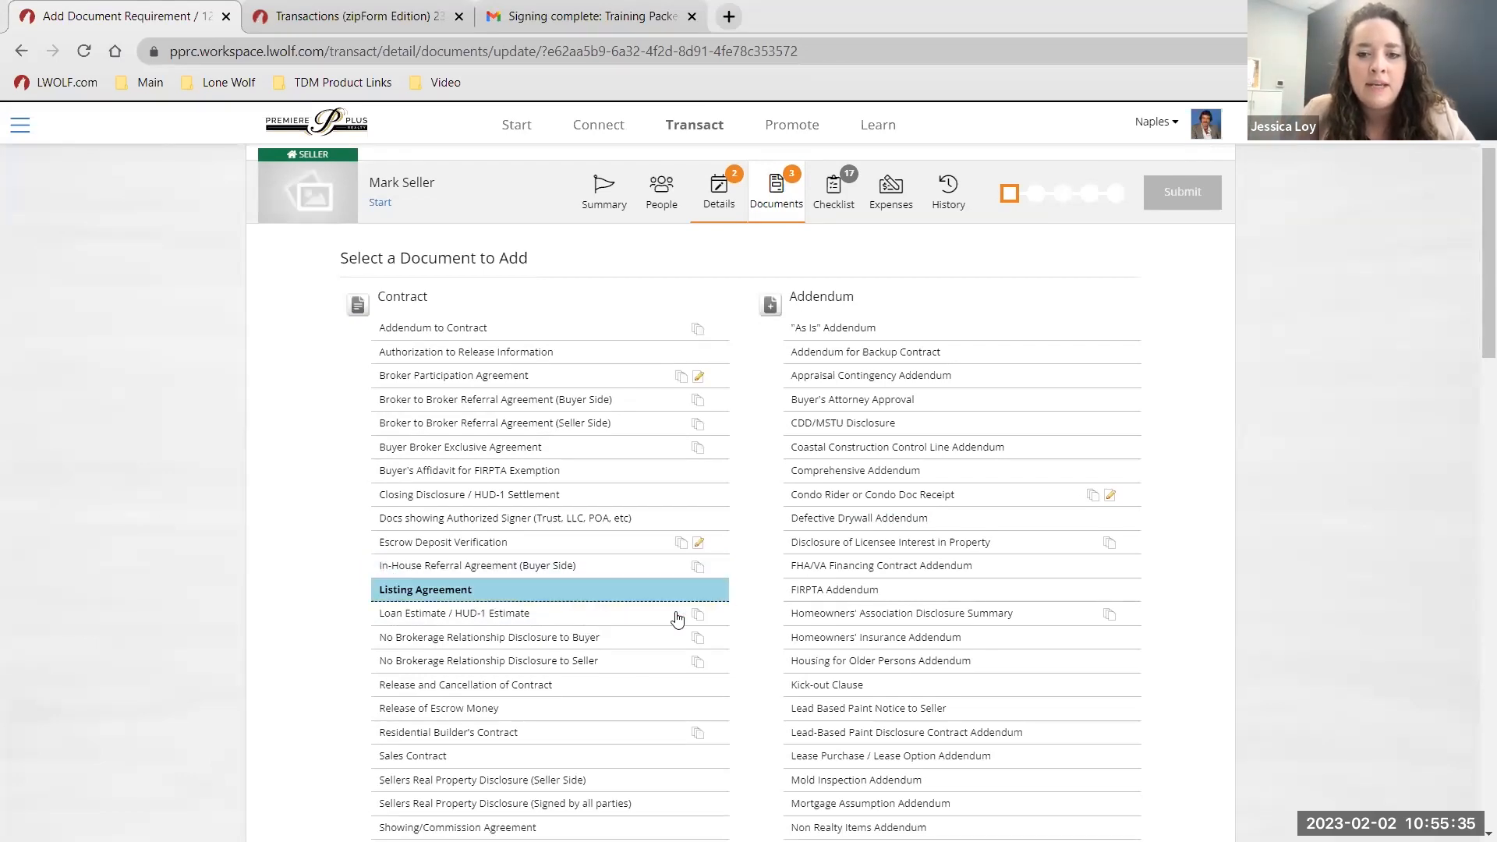
click(891, 541)
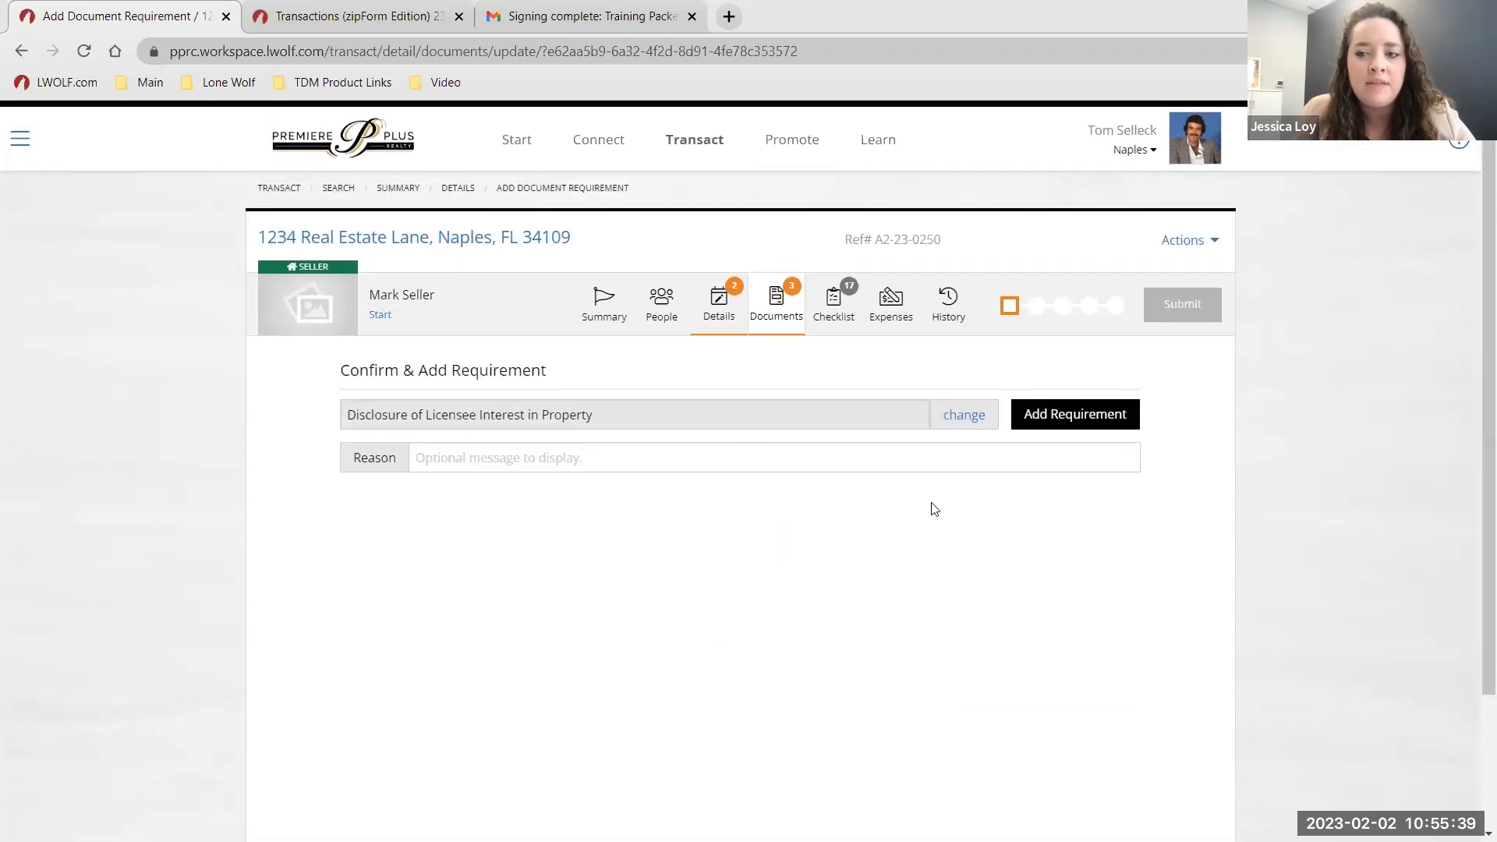
click(1059, 415)
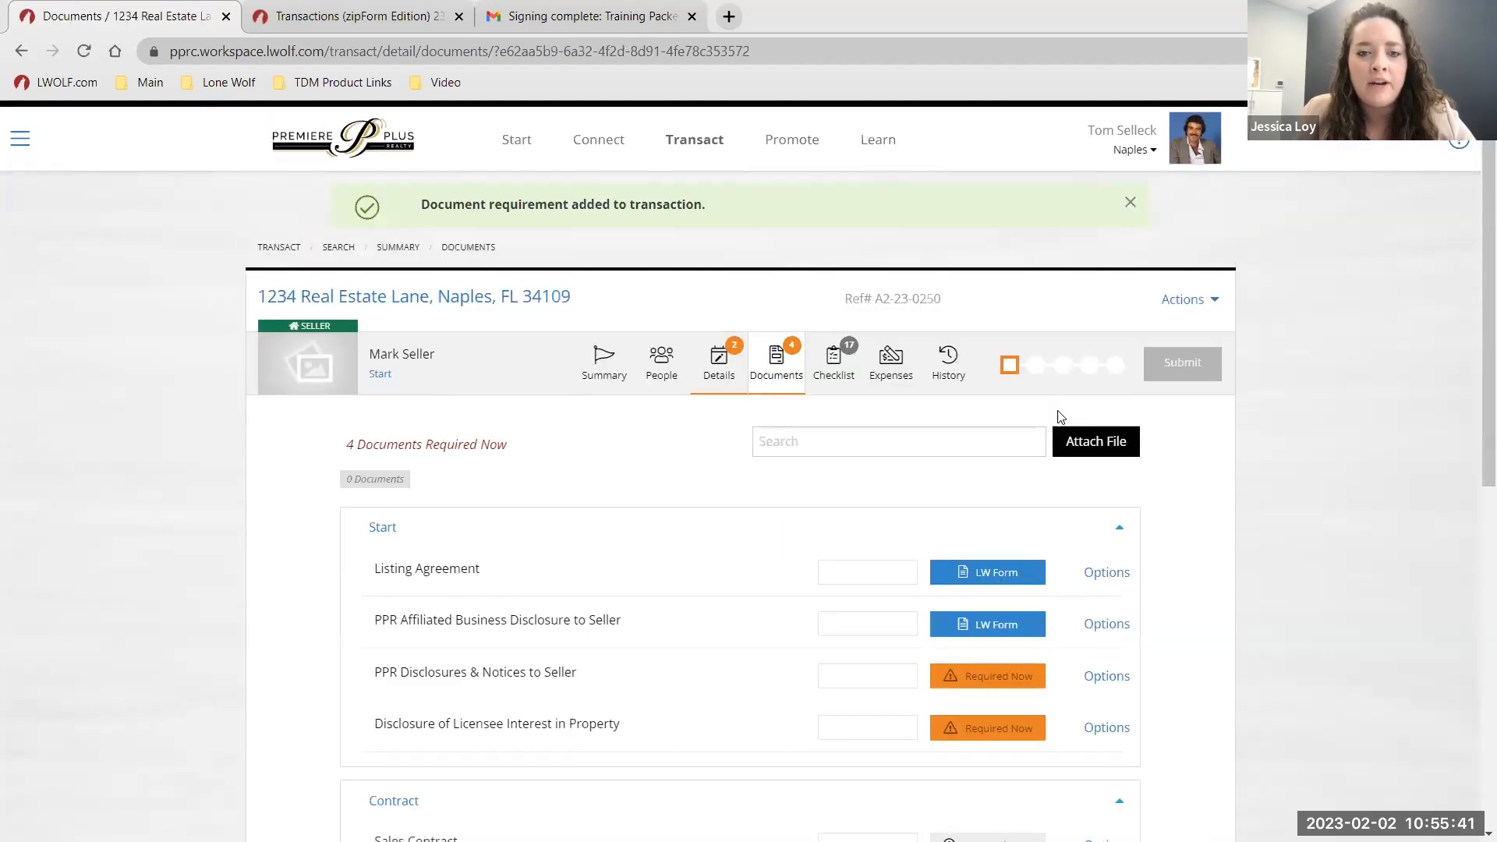
Link the disclosure requirement to the CR-6 AA licensee disclosure form, found by searching 'inter'.
click(1113, 729)
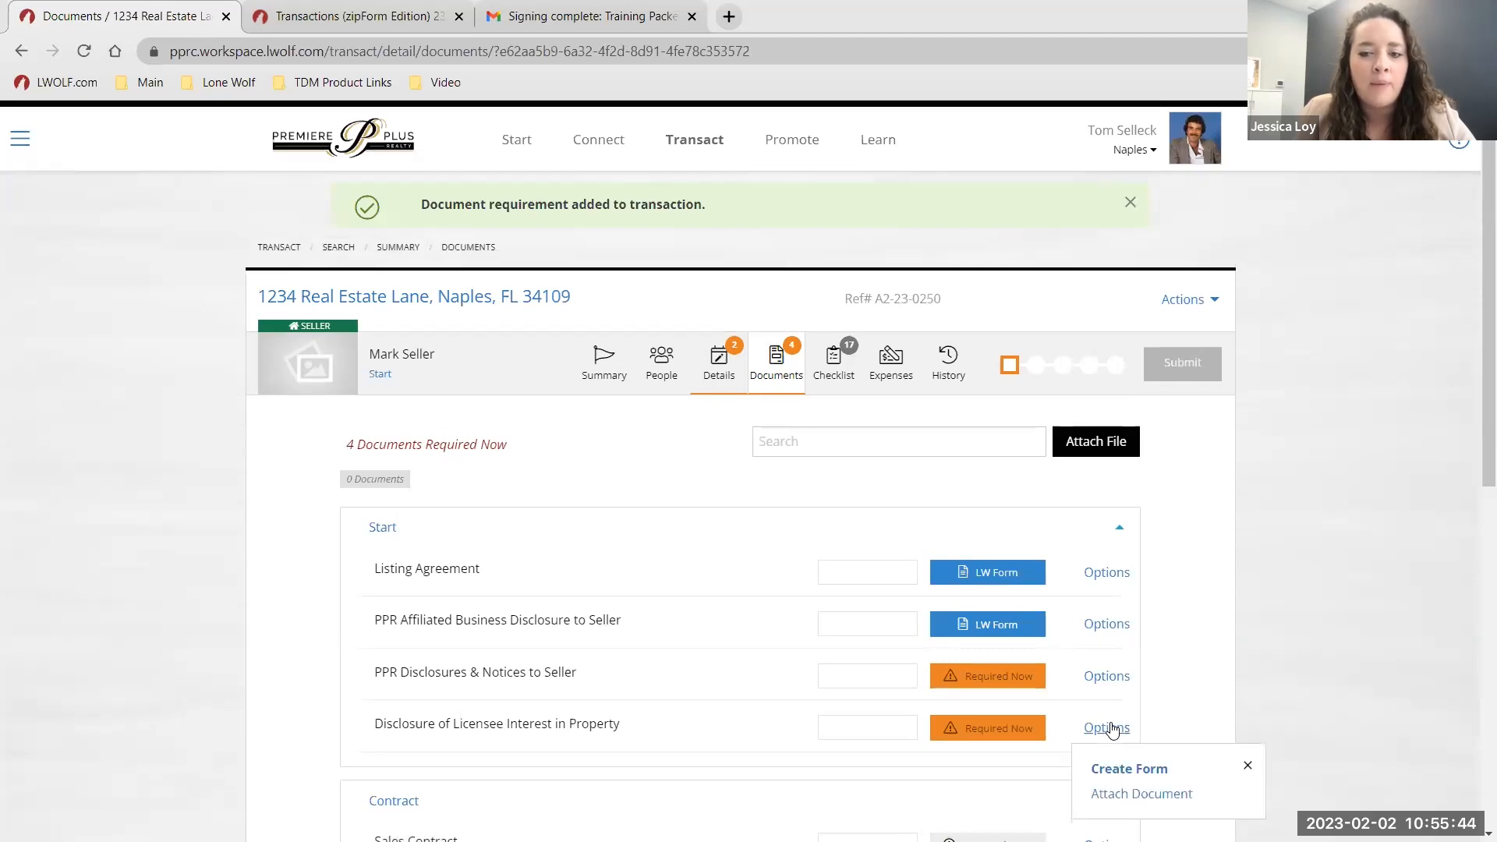
click(1114, 771)
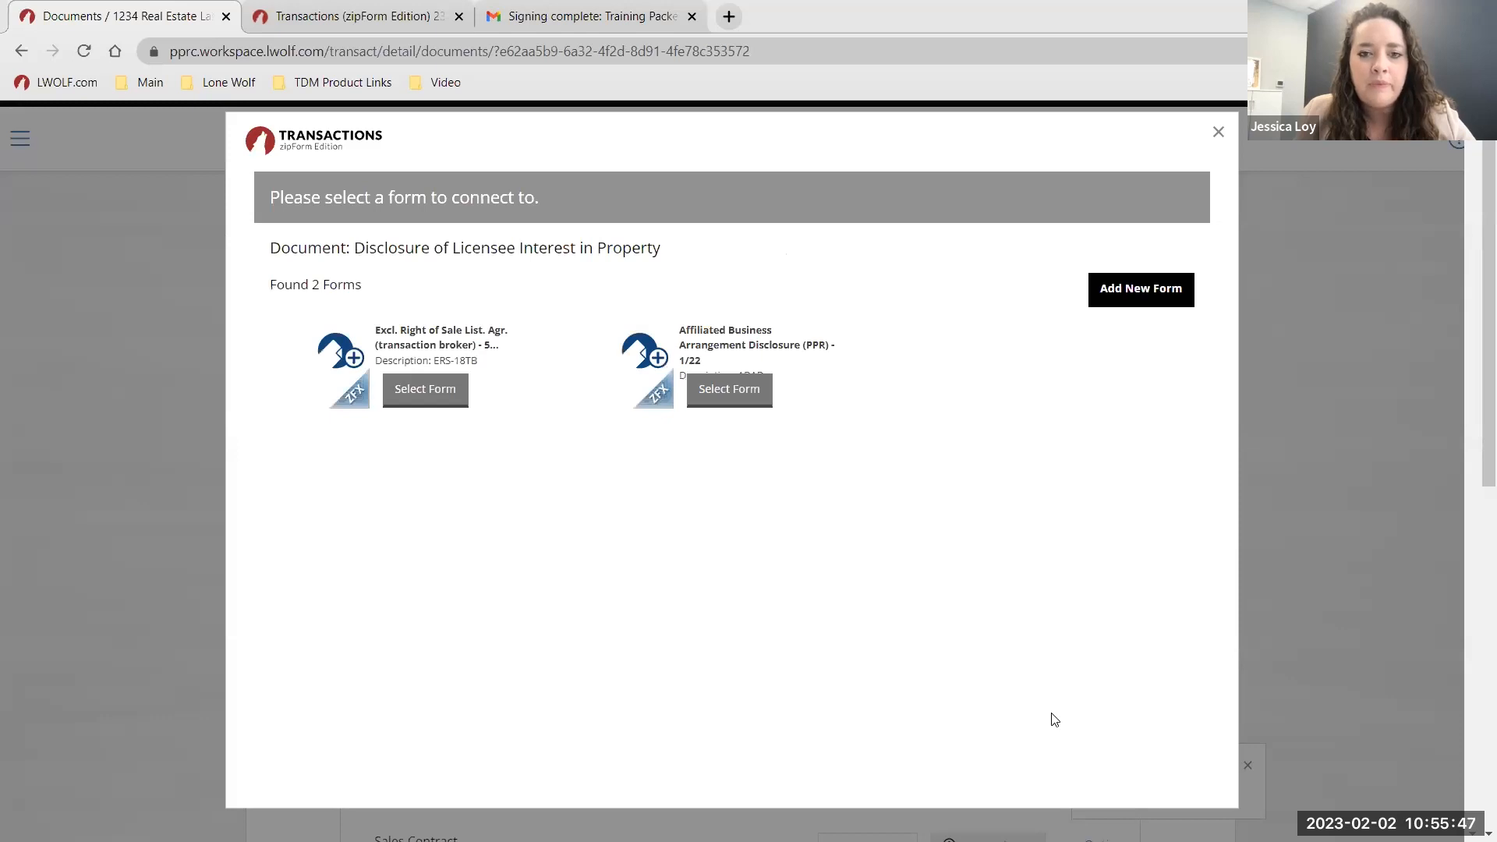
click(1137, 293)
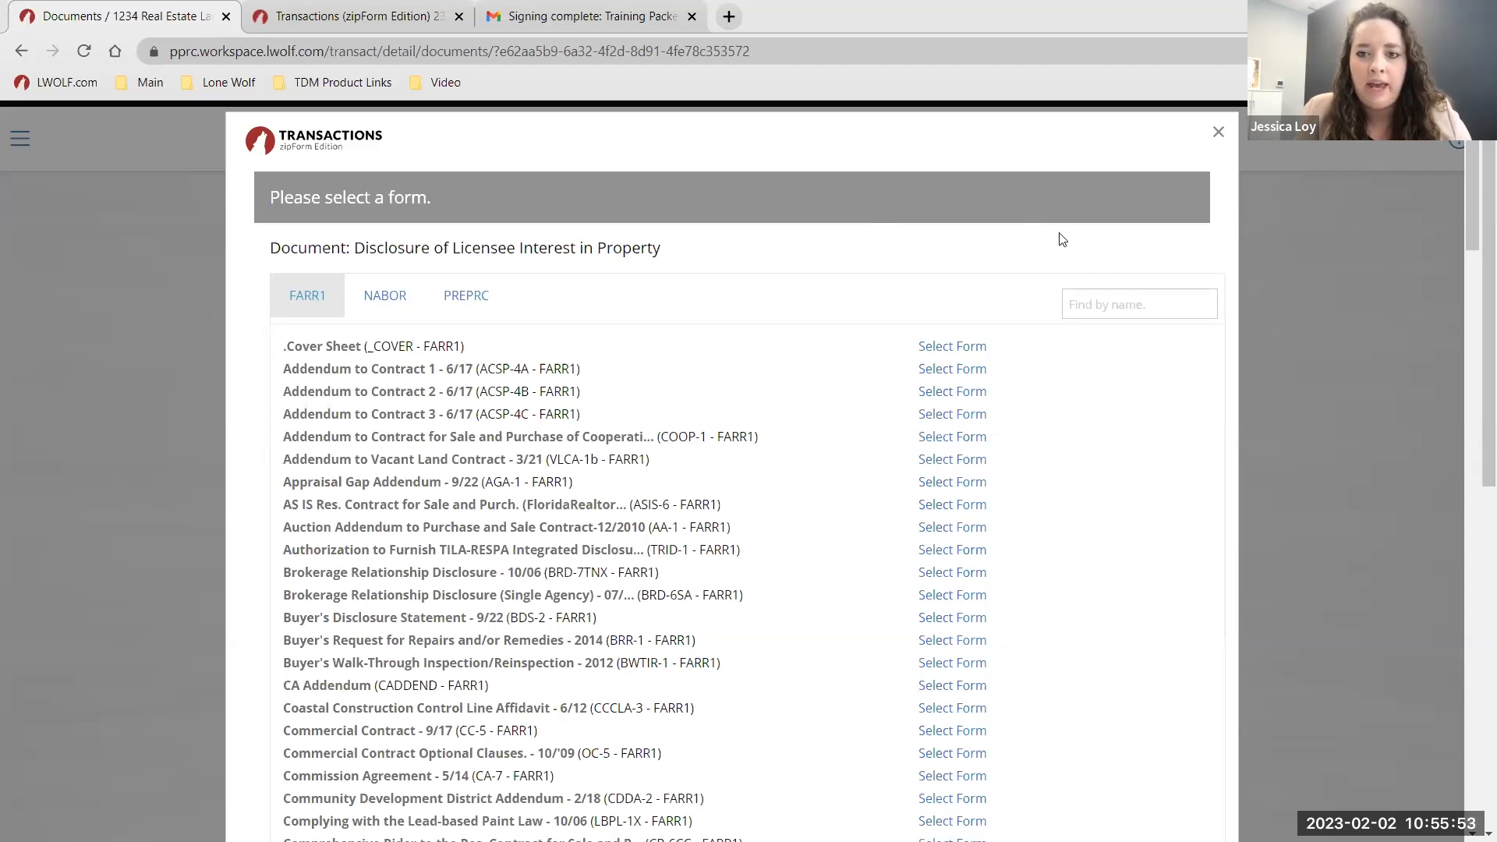
click(1096, 303)
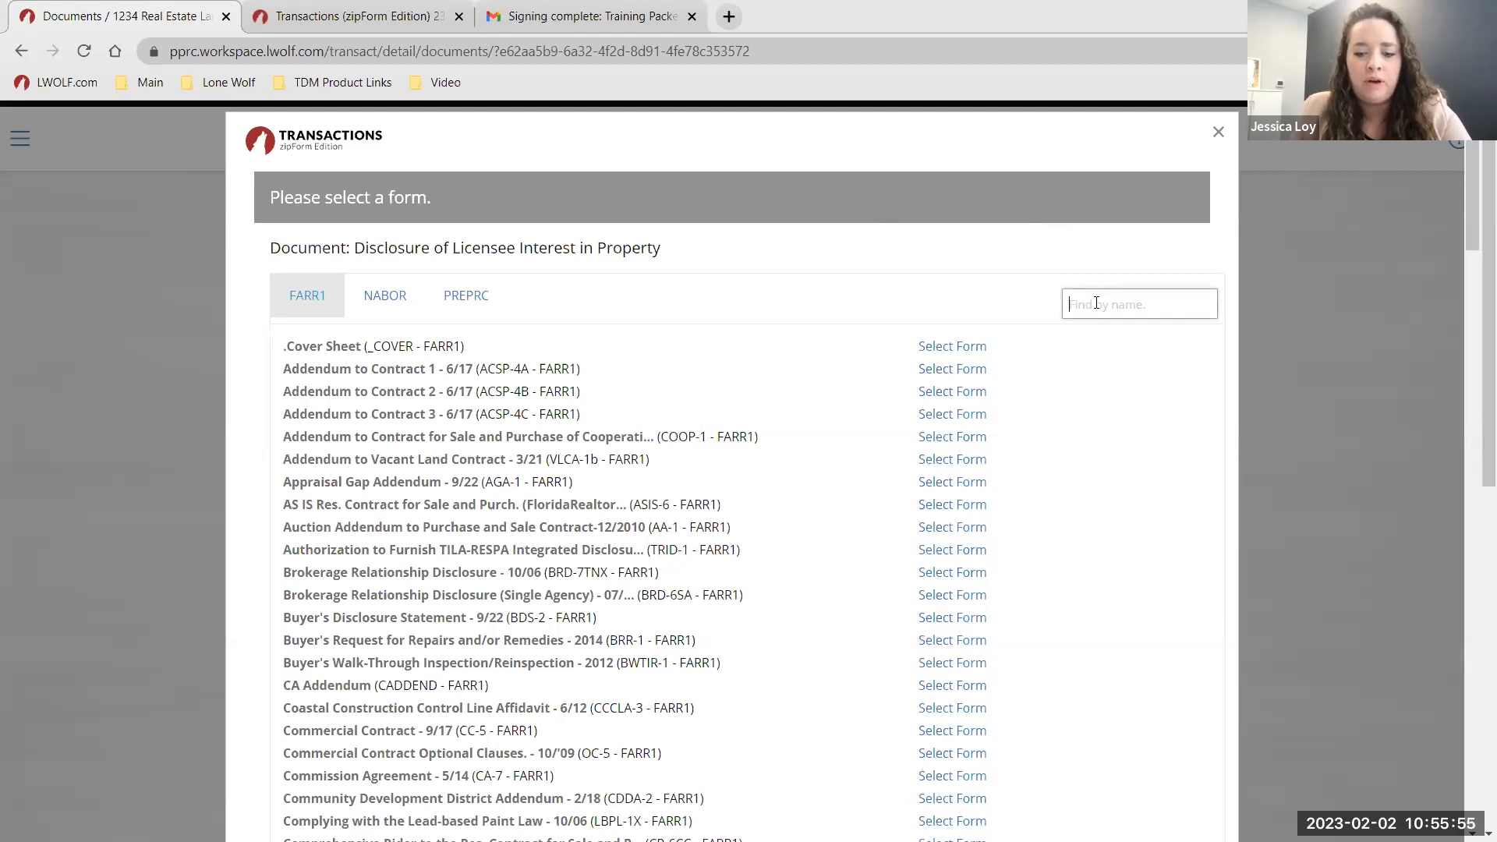
text(inter)
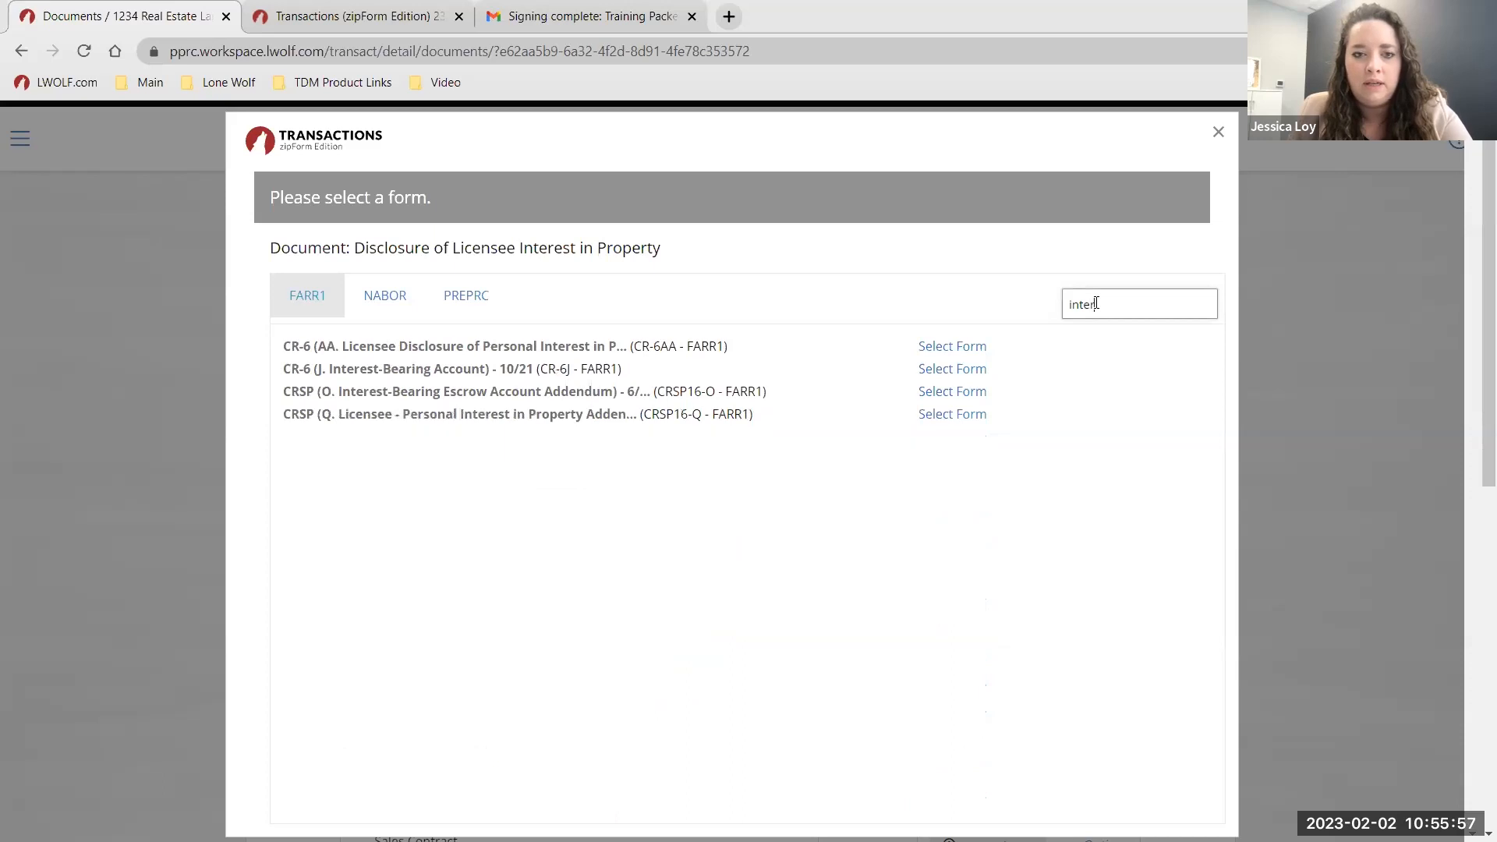
click(485, 344)
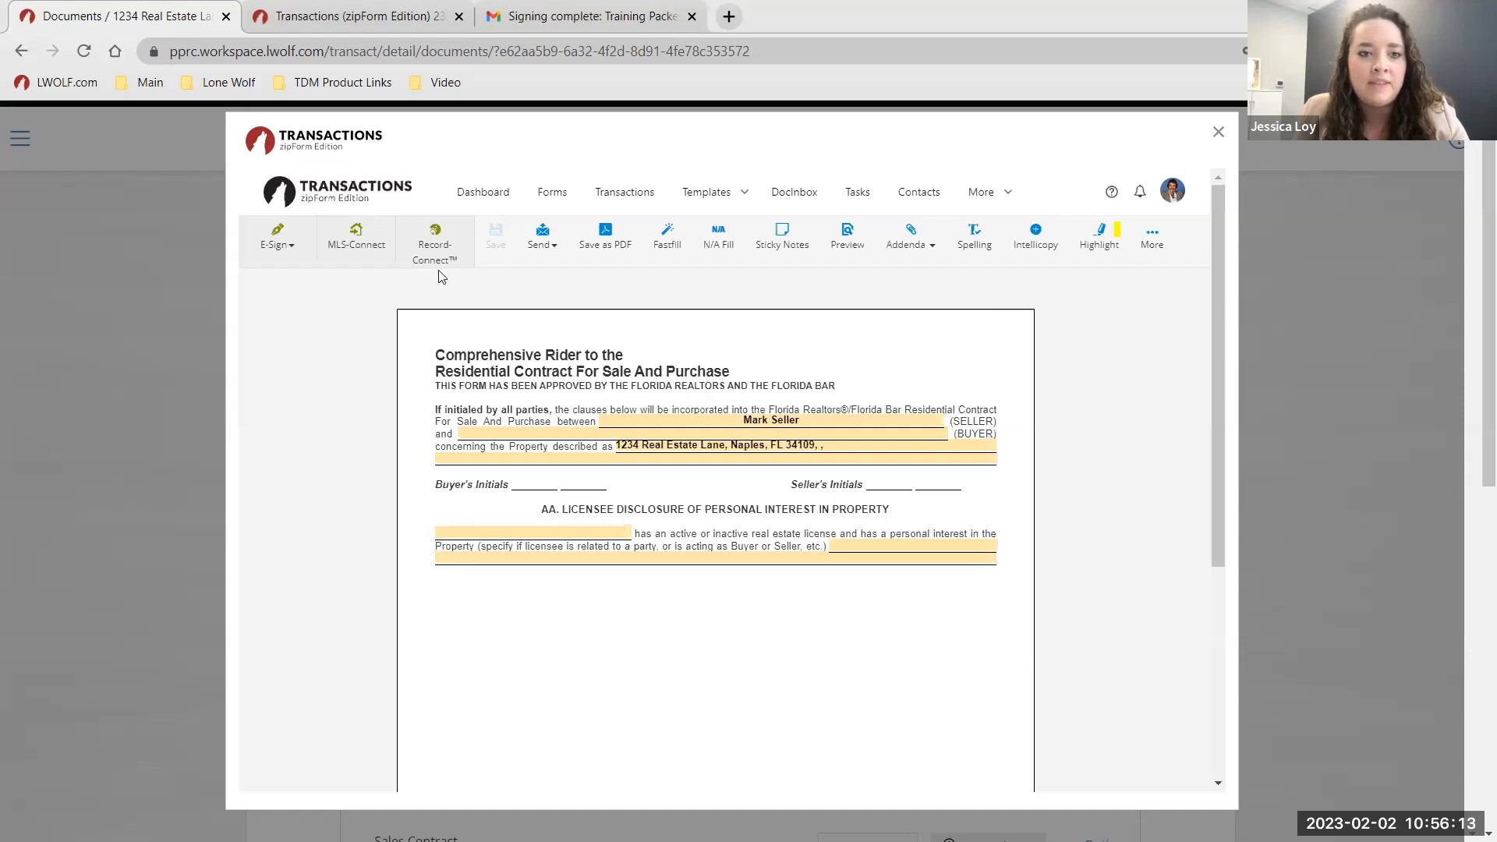
Create a new Authentisign signing for the CR-6 form under its default name, 'CR-6 (AA. Licensee Disclosure…) - 10/21'.
click(287, 246)
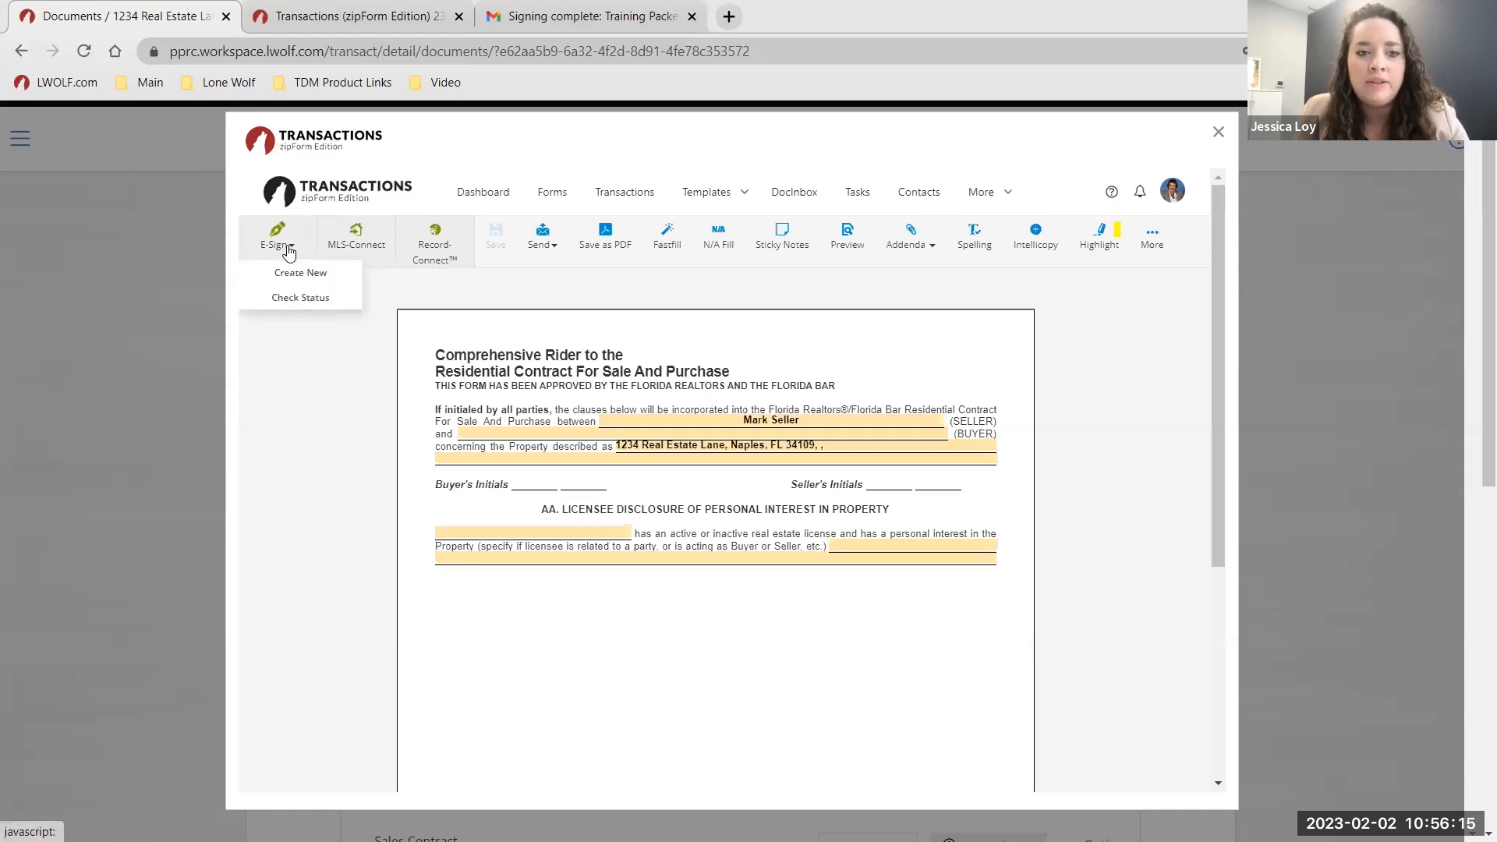
click(318, 274)
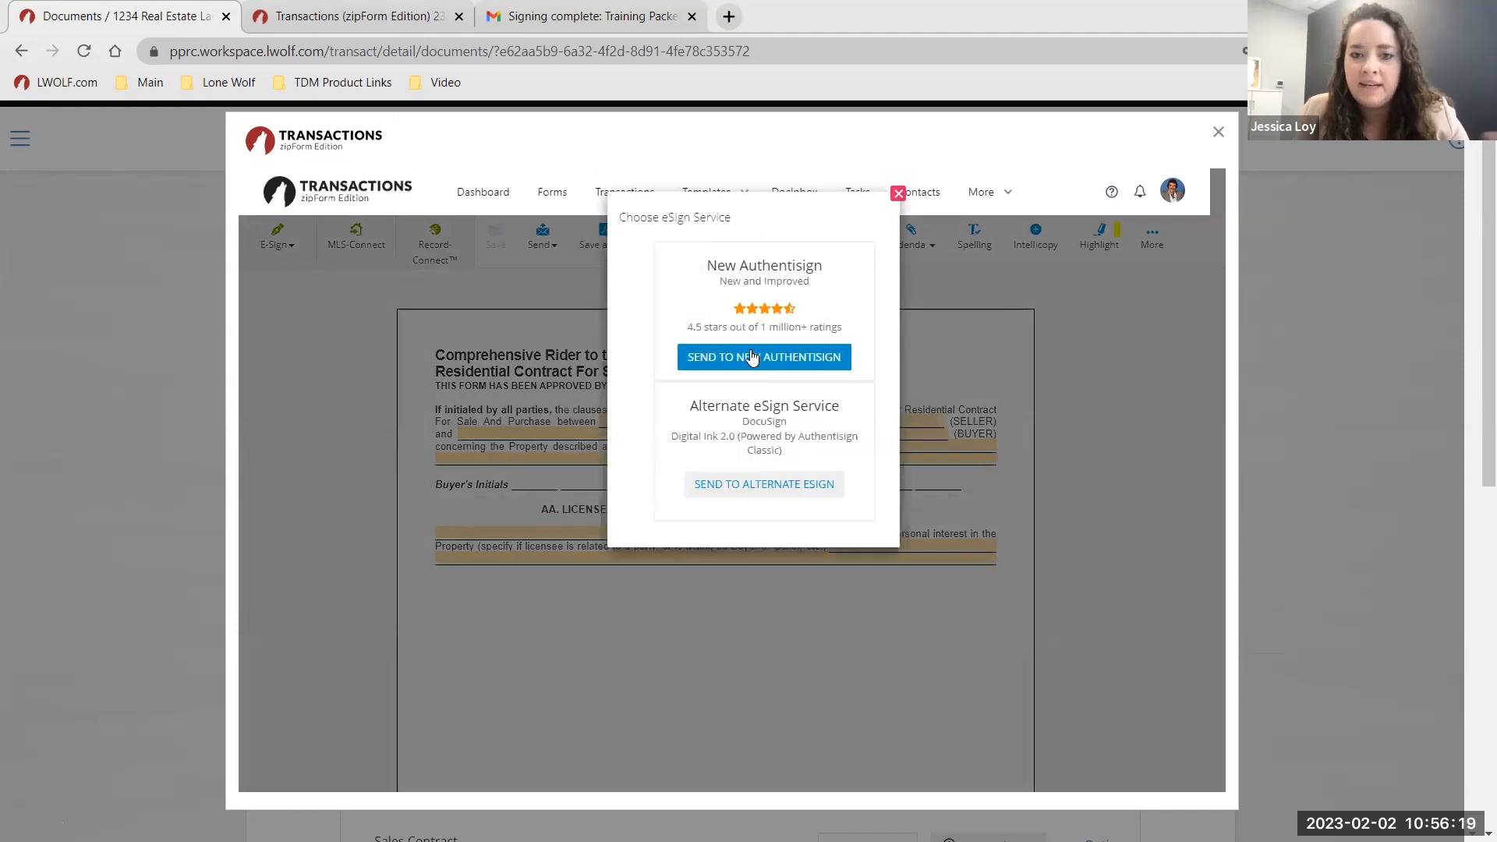
click(752, 359)
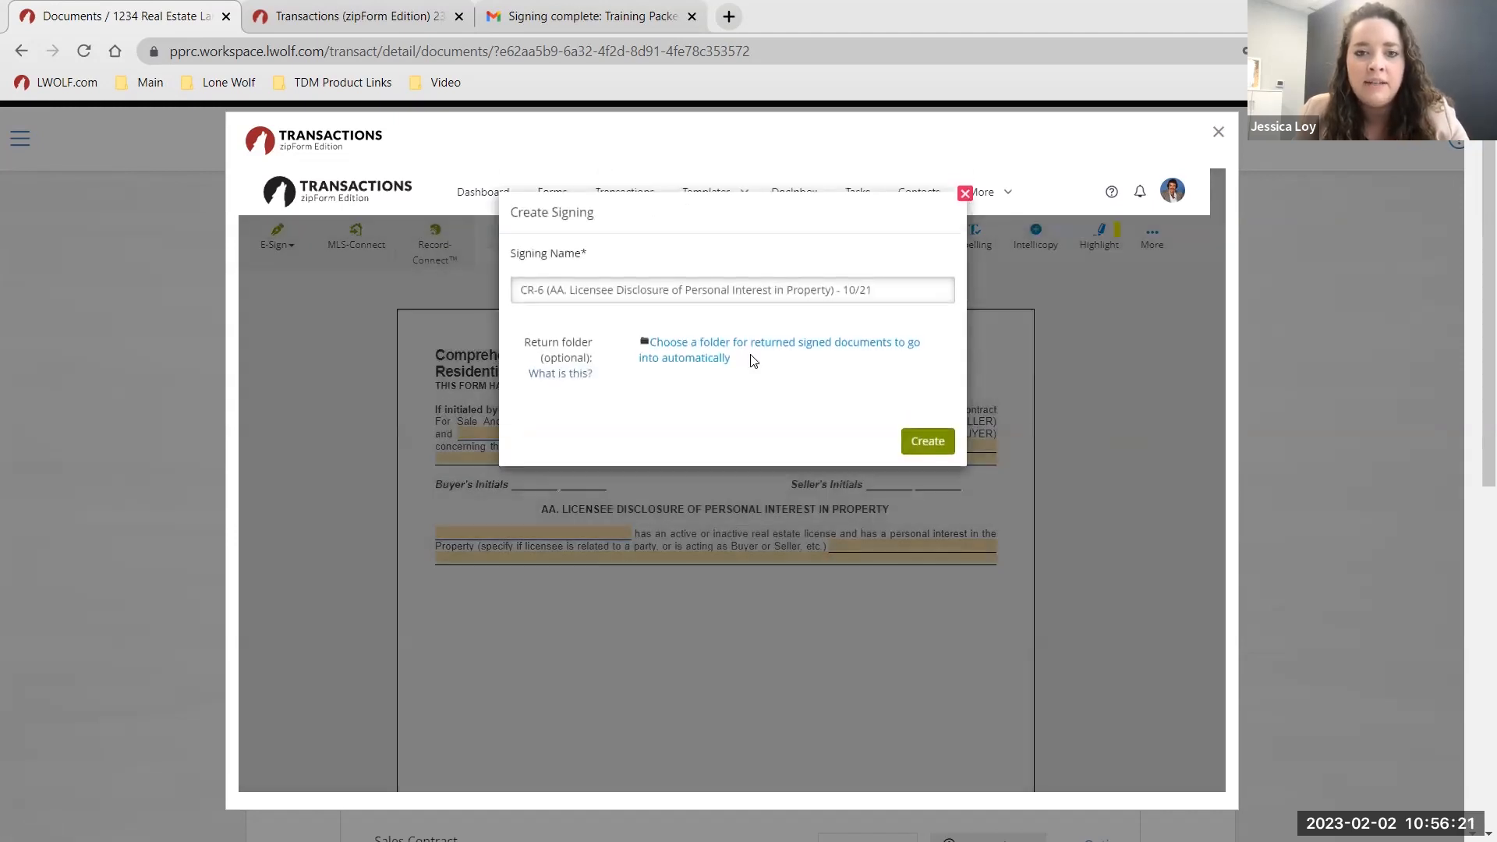
drag(911, 289, 565, 296)
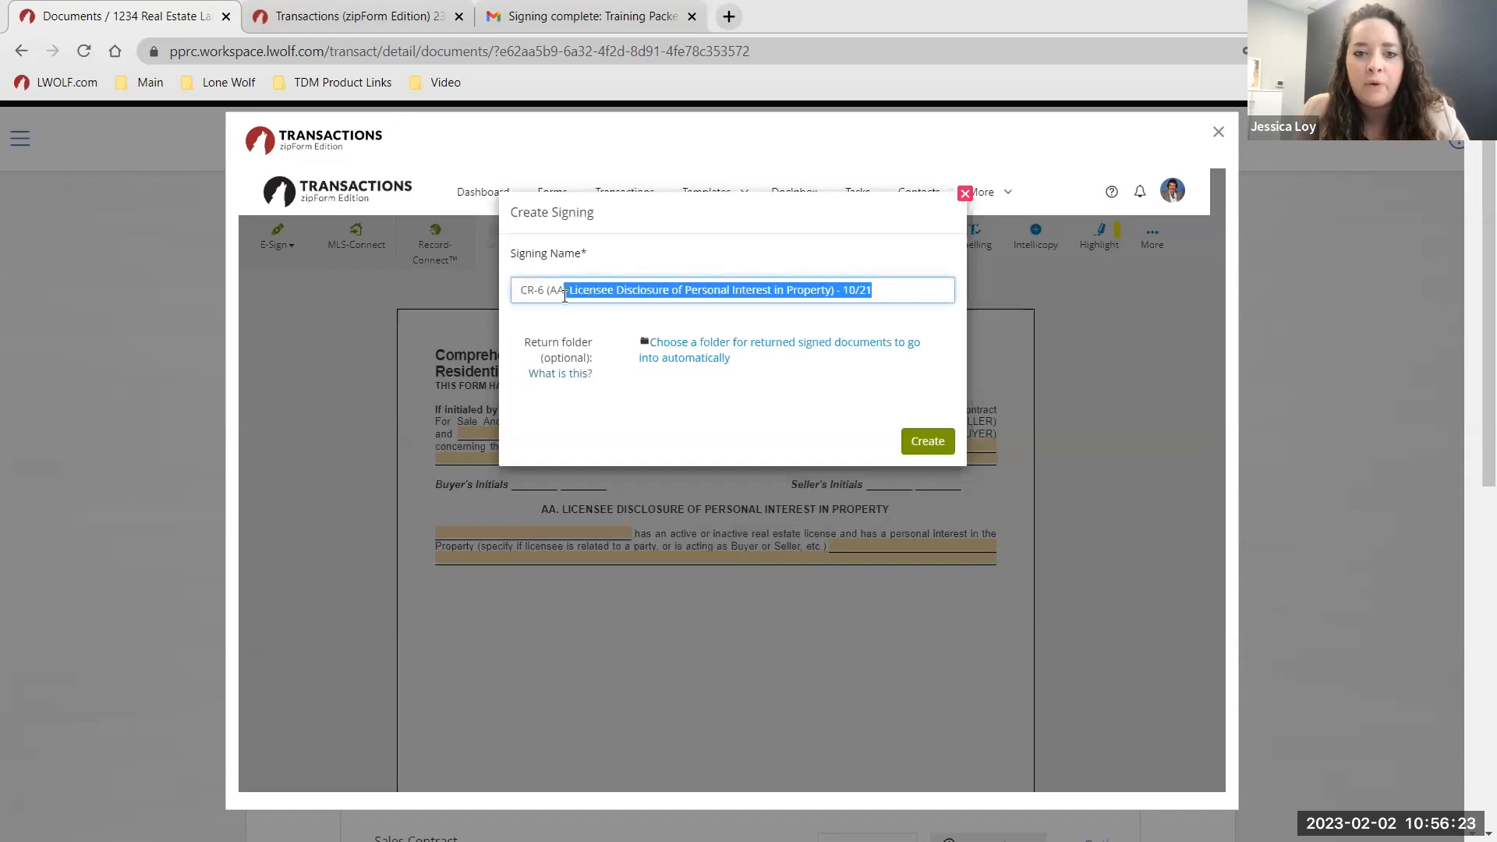
click(859, 276)
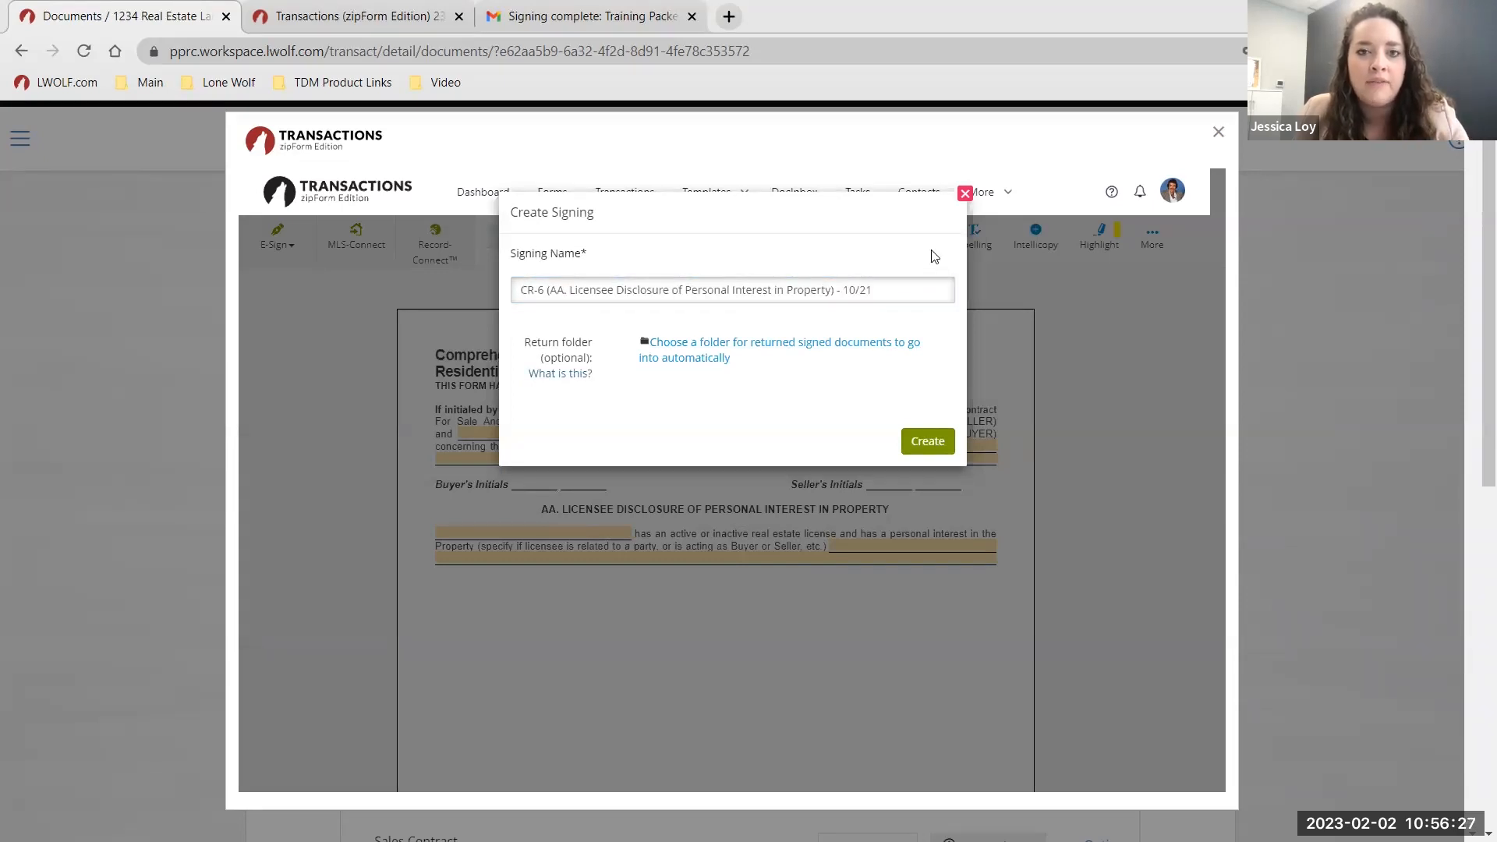
click(915, 442)
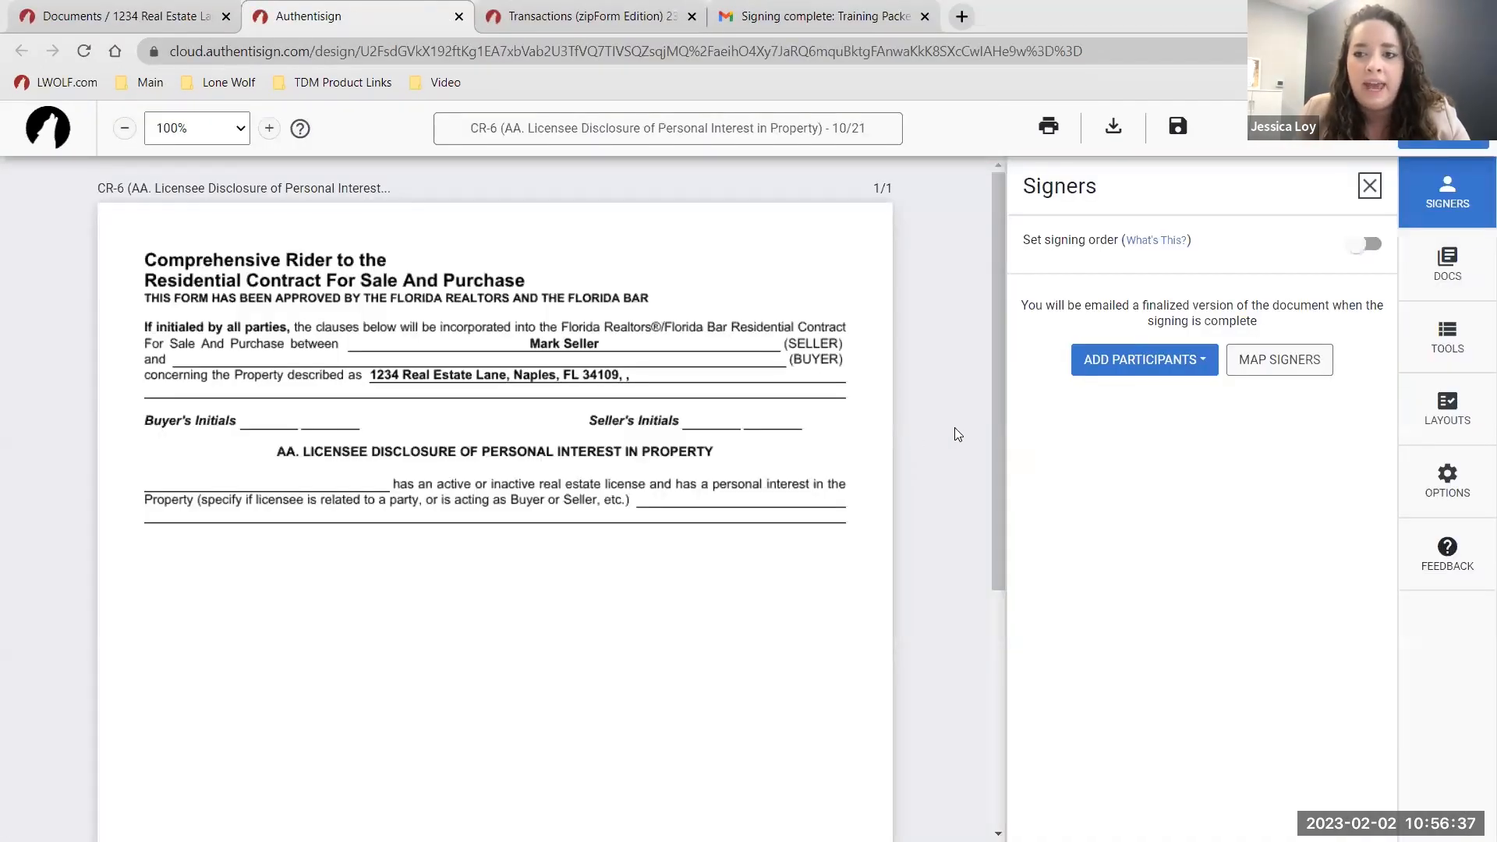
Add the listing agreement and the Affiliated Business Arrangement Disclosure to the signing's documents.
click(1444, 273)
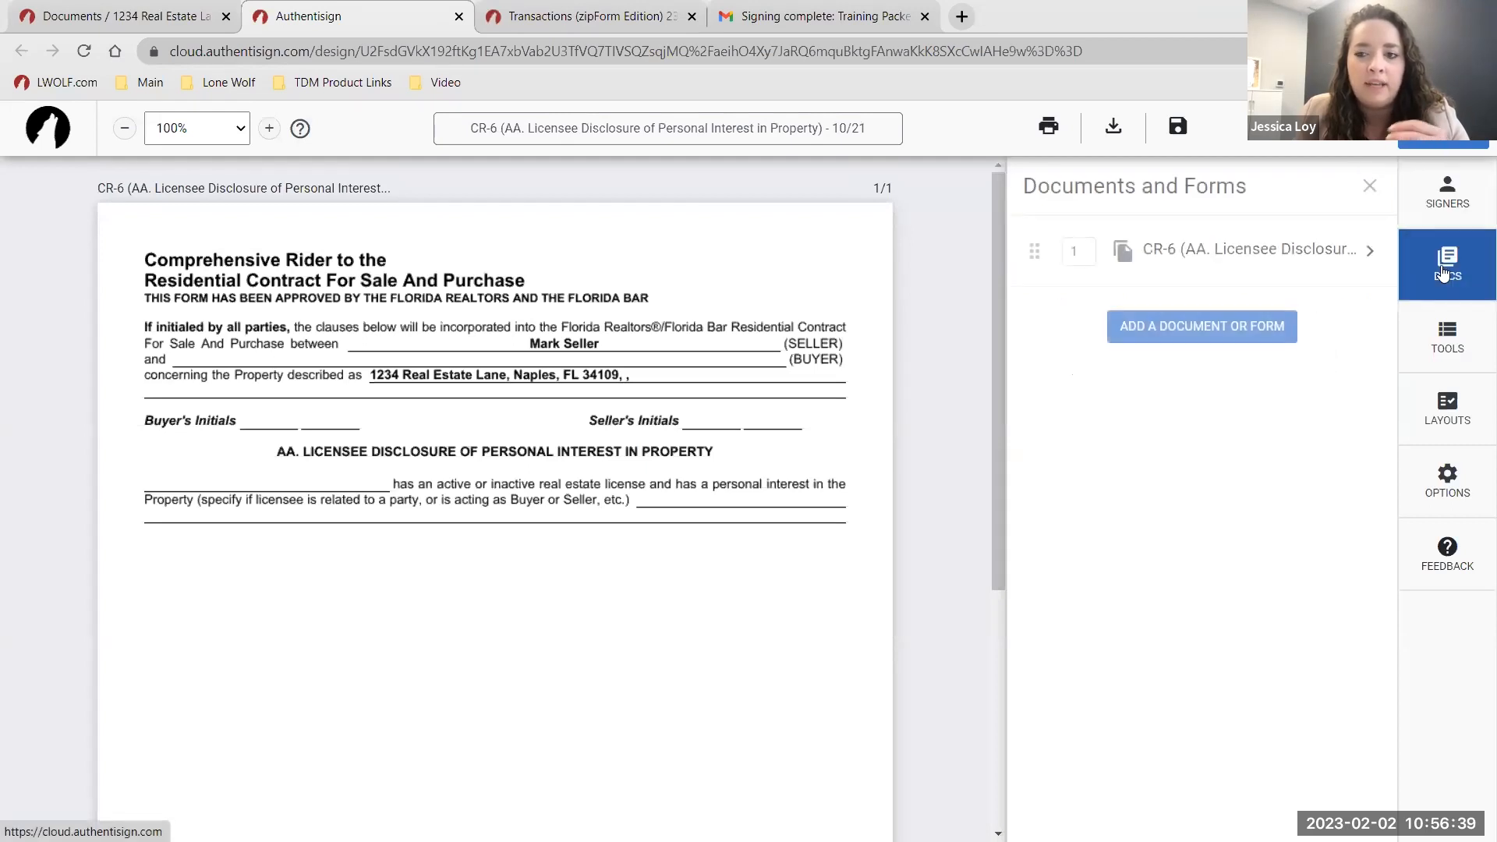
click(1231, 334)
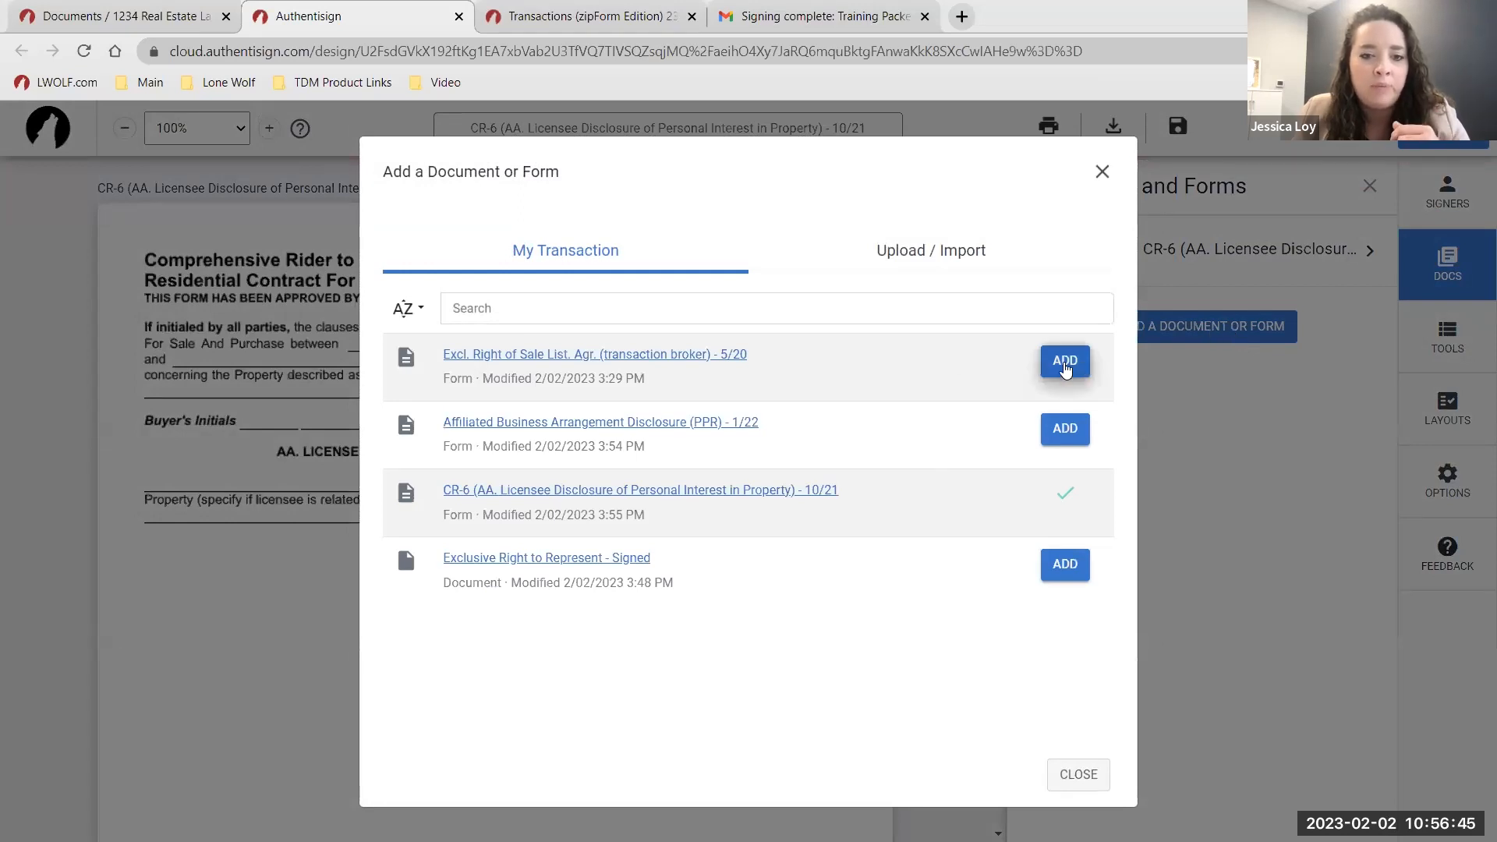
click(1065, 363)
click(1065, 429)
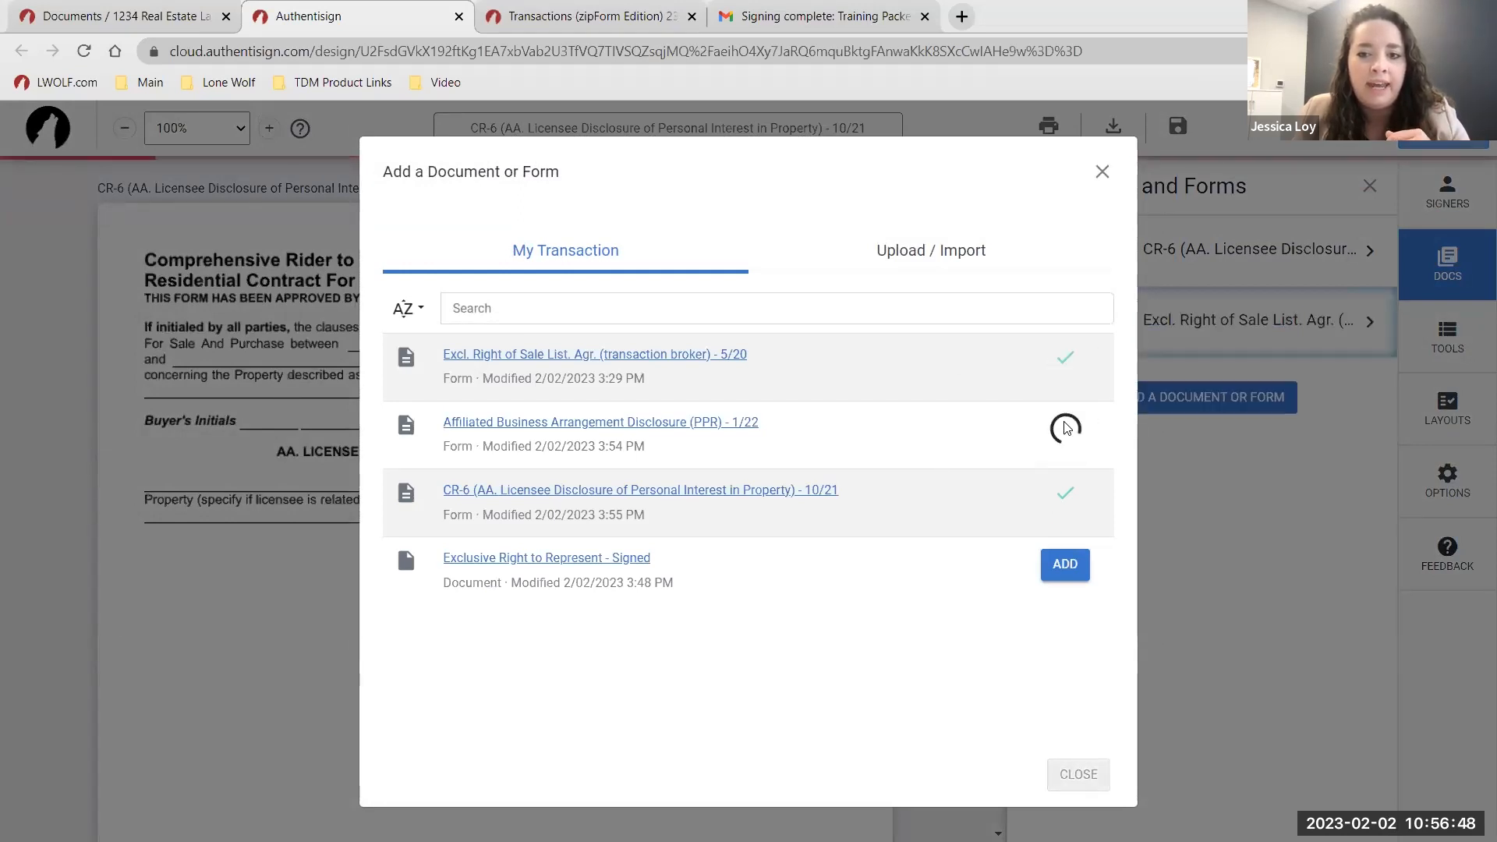
click(1063, 766)
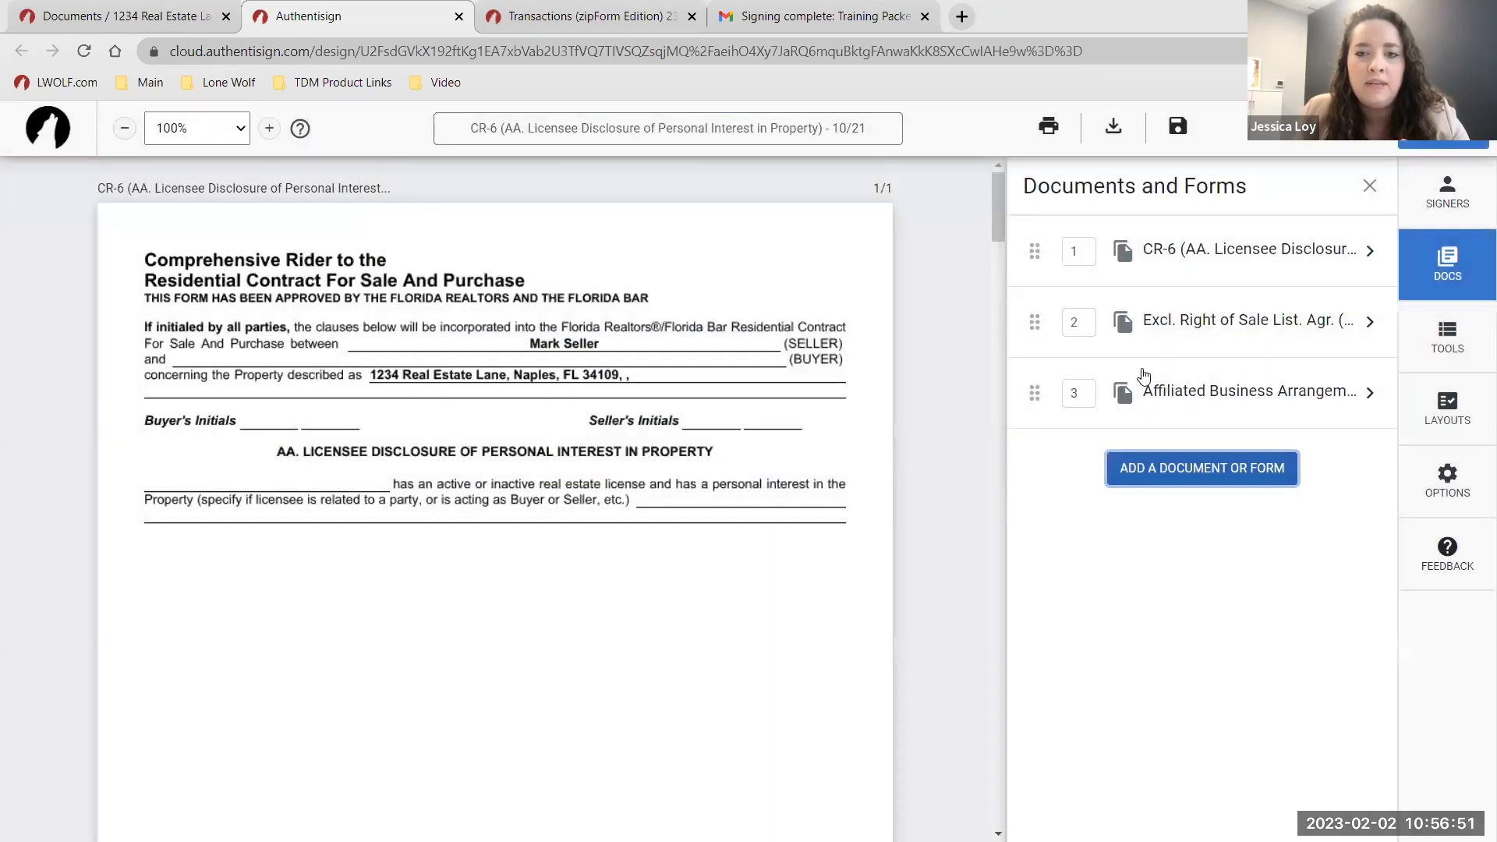
Move the Excl. Right of Sale listing agreement to first position and review the combined forms.
drag(1048, 333, 1034, 239)
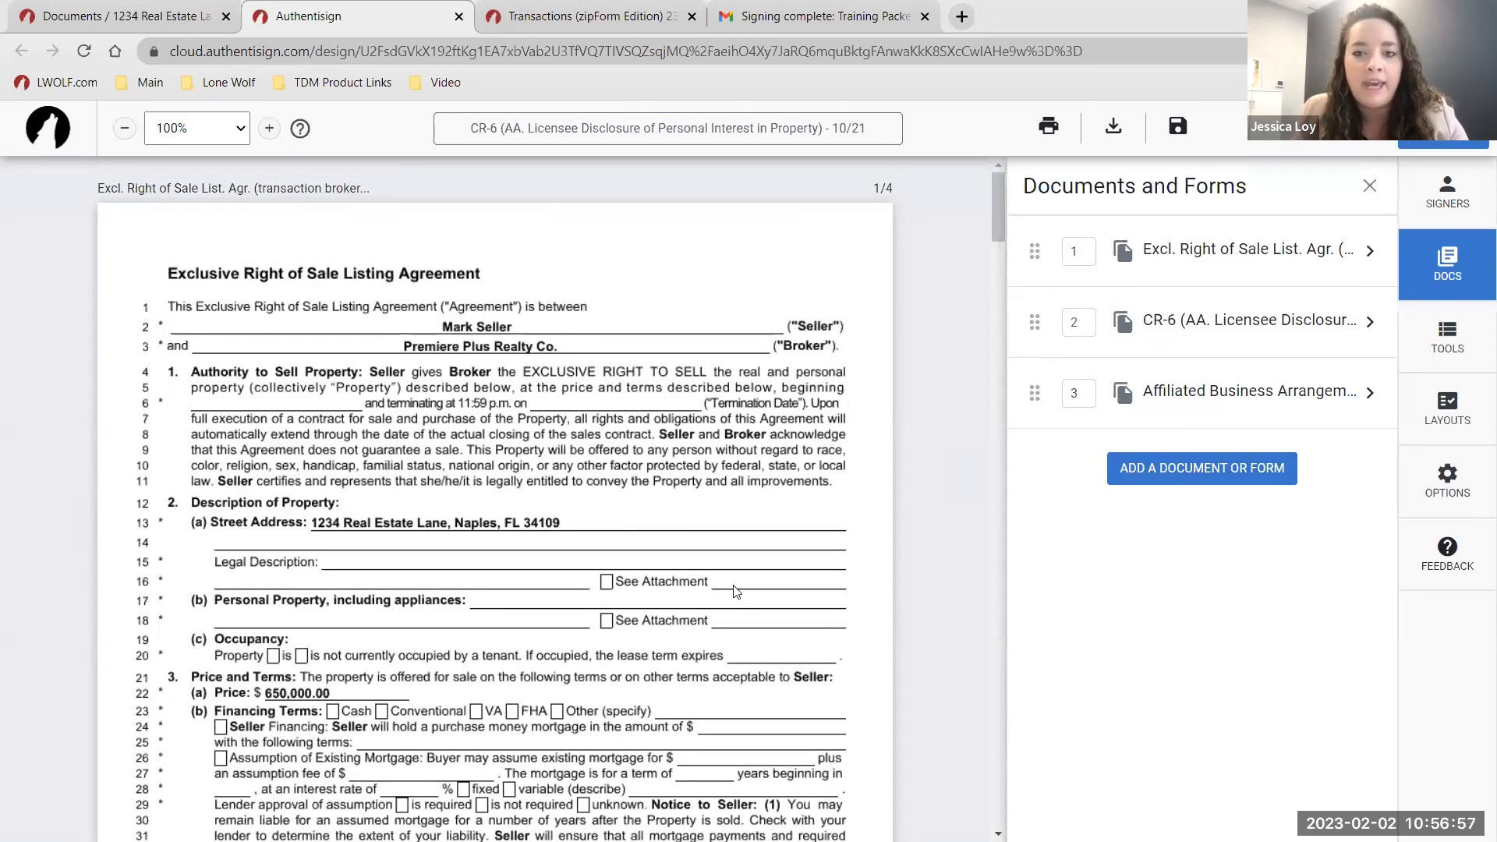
scroll(737, 592, down, 2)
scroll(737, 592, down, 20)
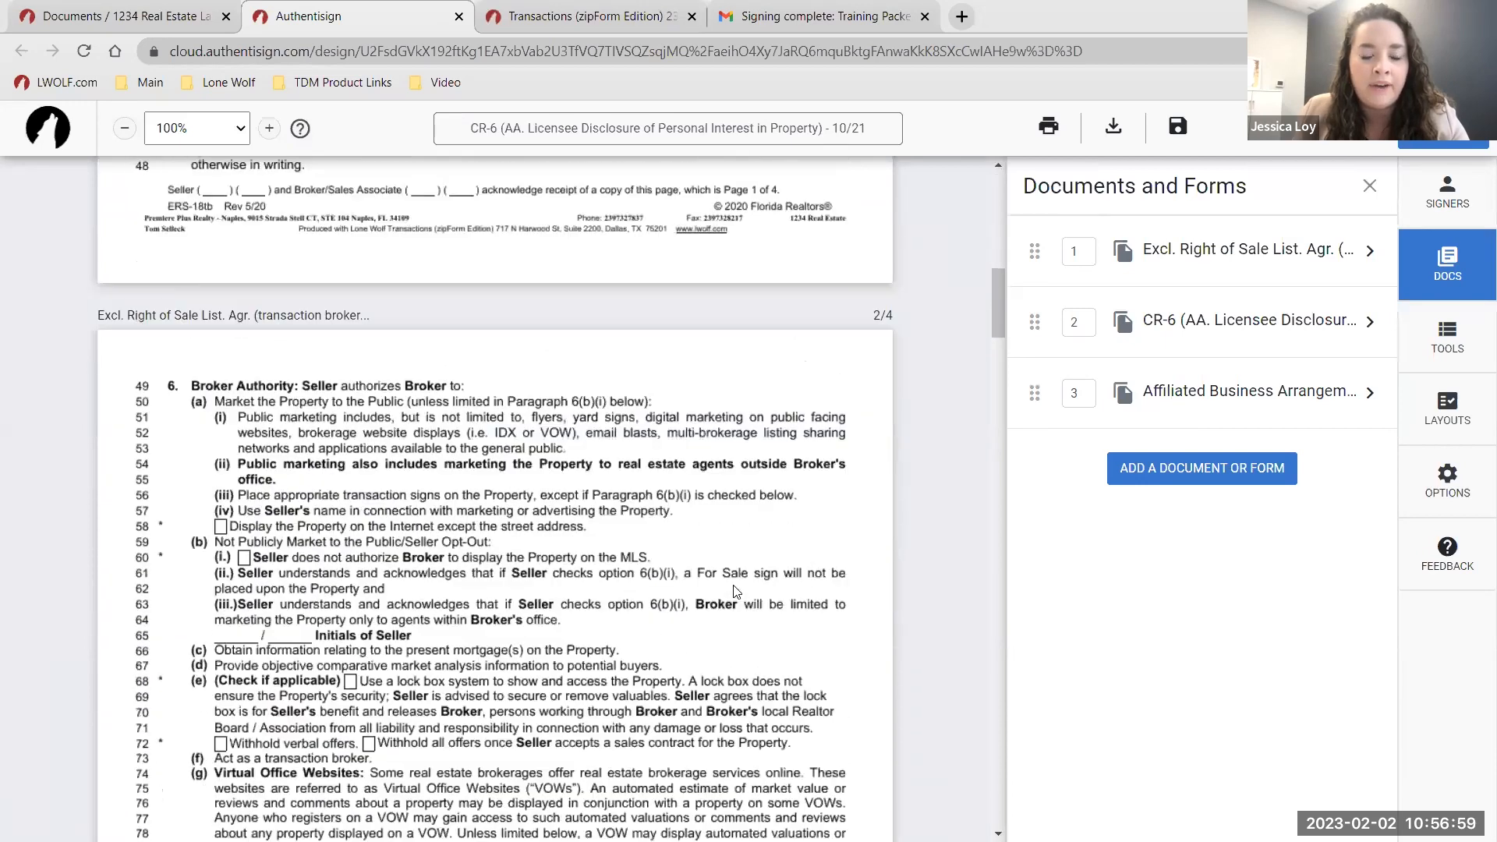
scroll(737, 593, down, 20)
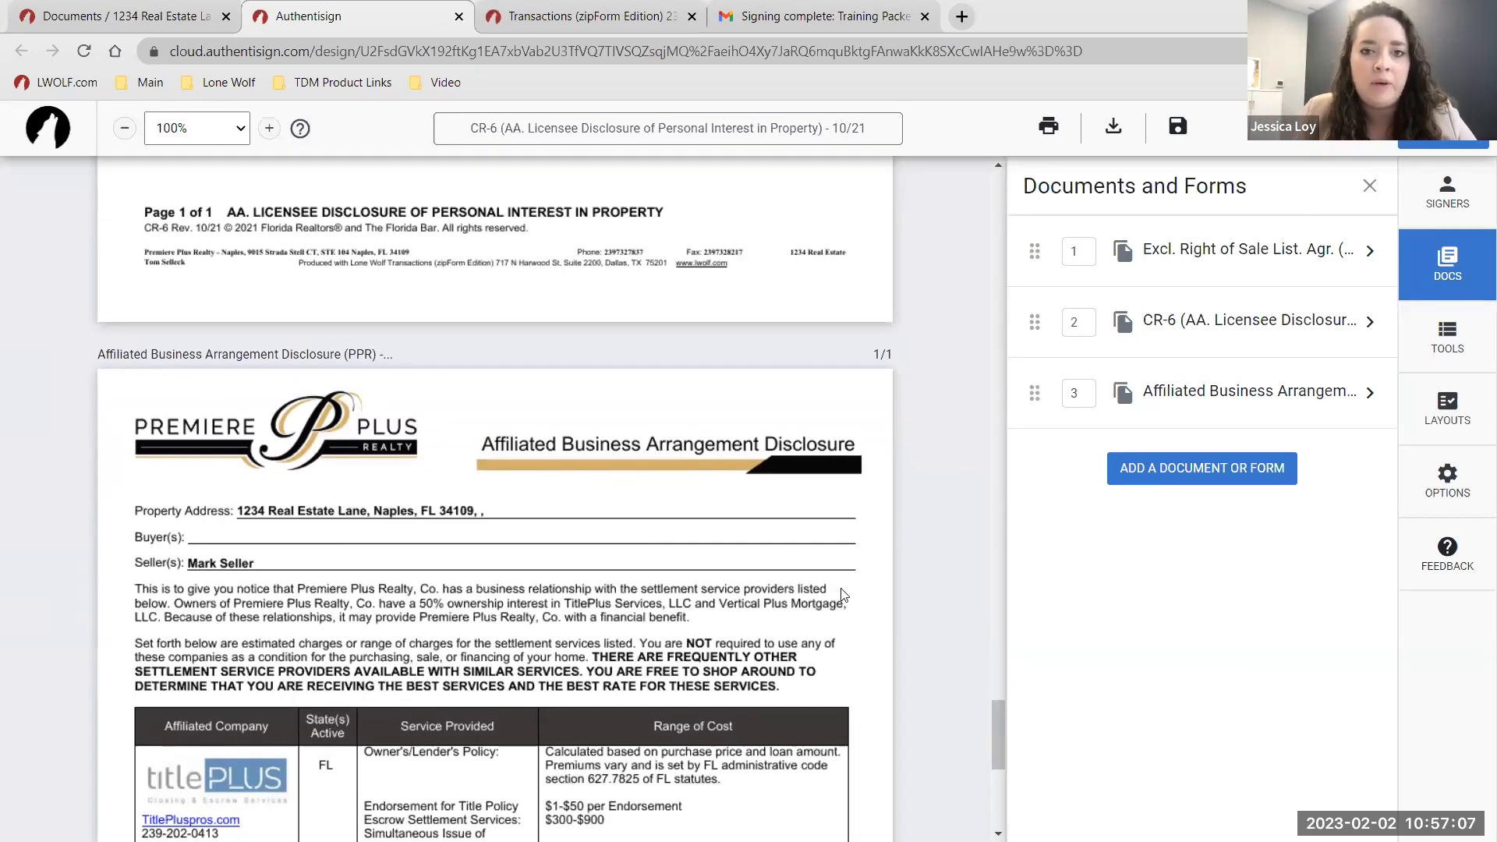
scroll(842, 595, down, 1)
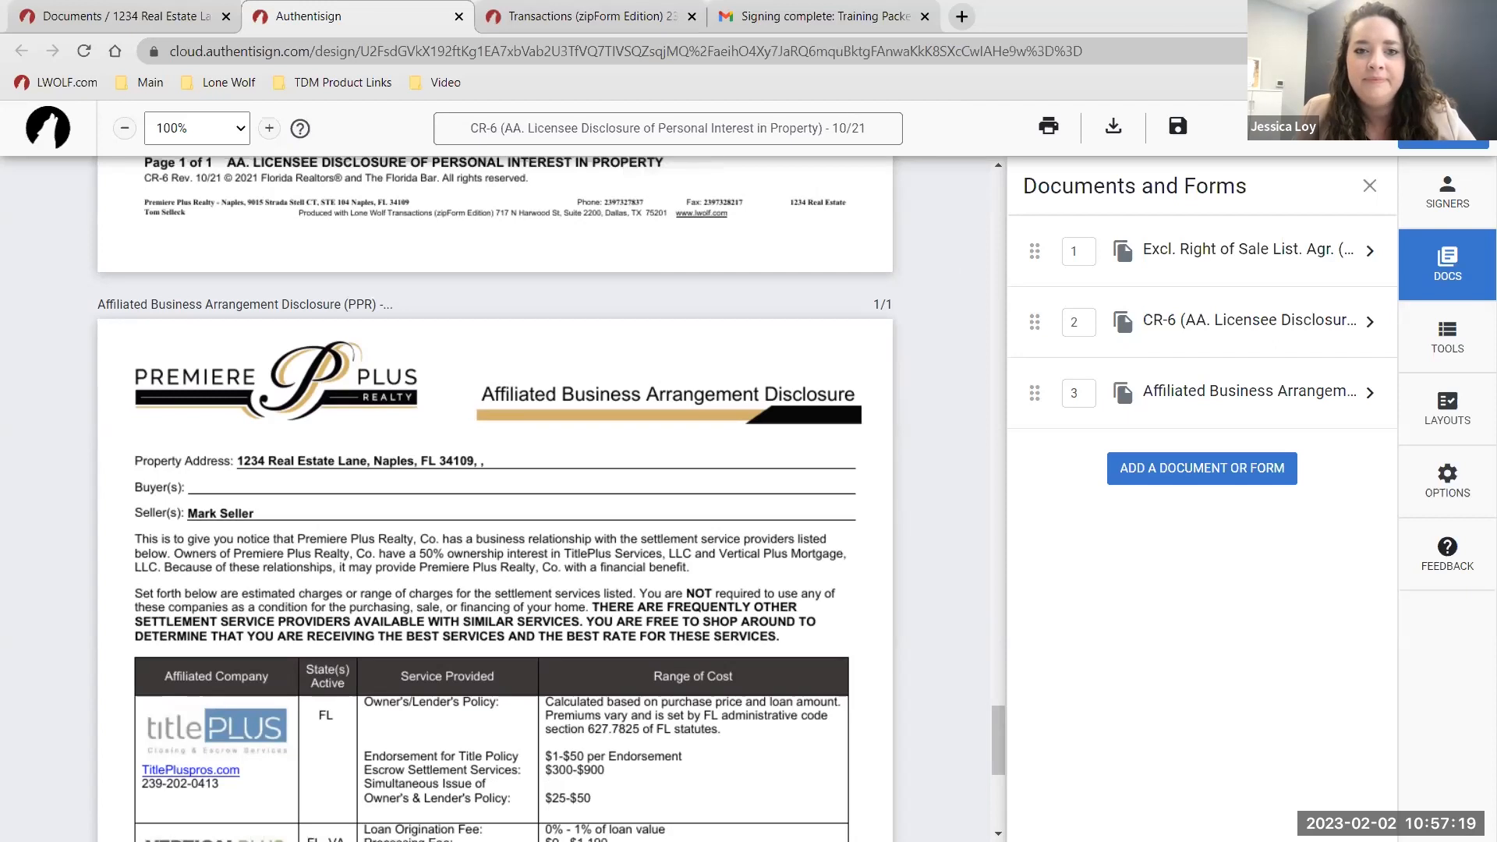
Check the 'Signing complete: Training Packet' email, then return to the 1234 Real Estate documents tab.
click(815, 16)
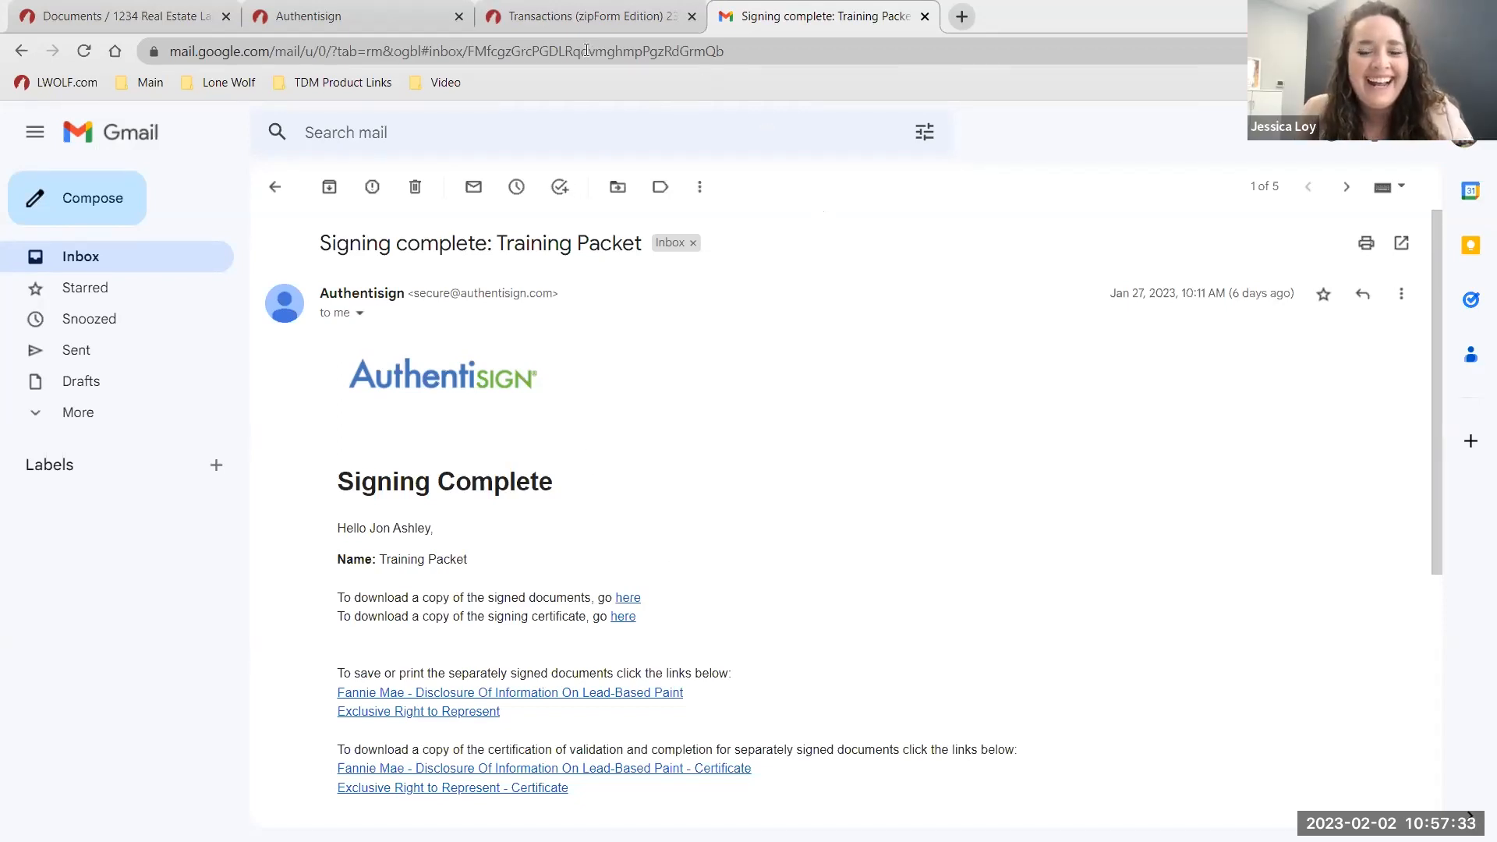
click(213, 28)
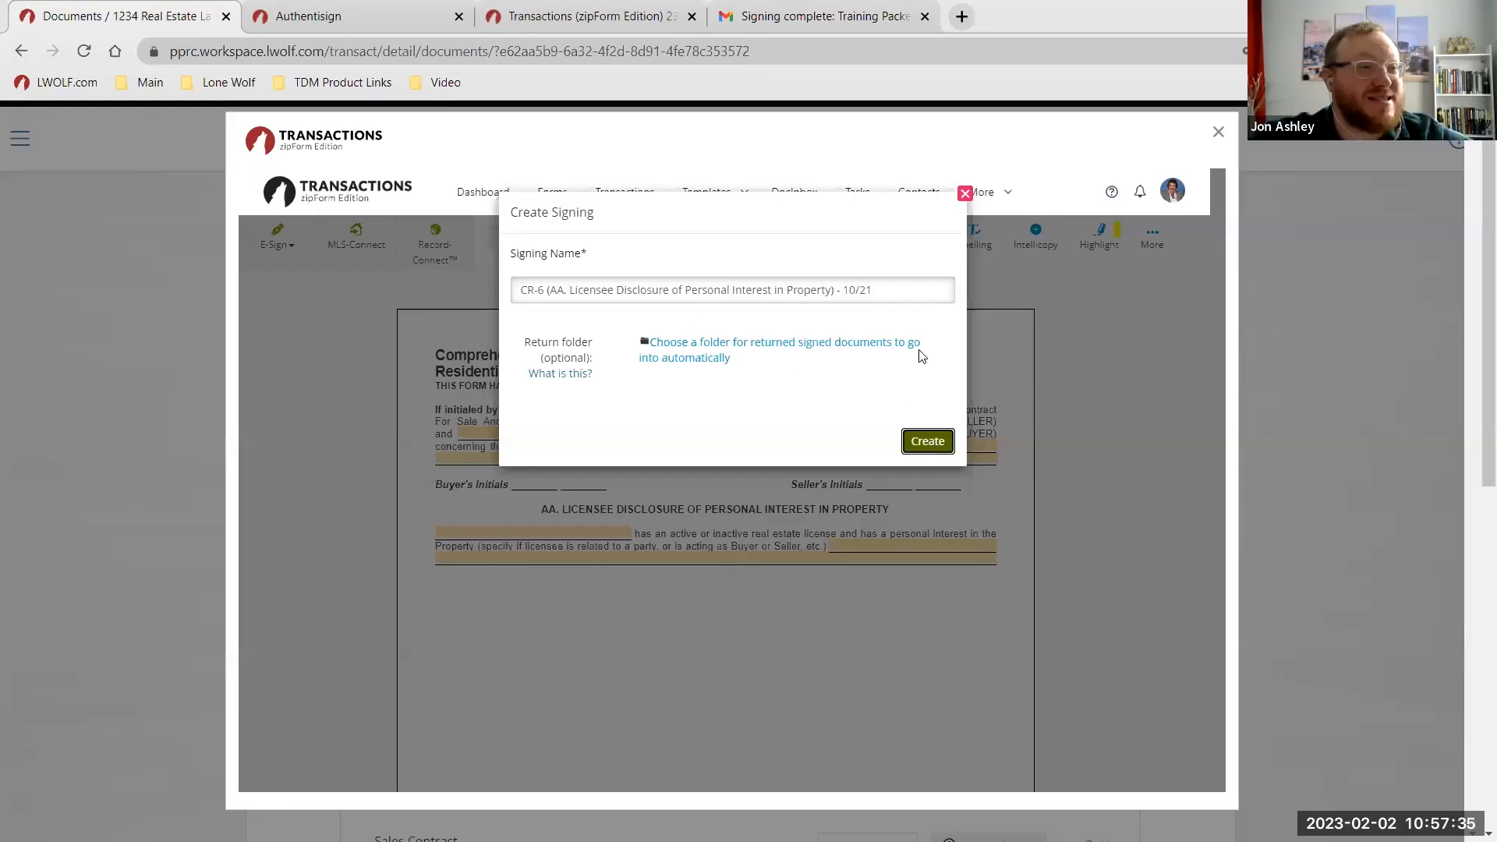
Dismiss the leftover signing dialog and link PPR Disclosures & Notices to Seller to the exclusive right of sale listing form.
click(966, 193)
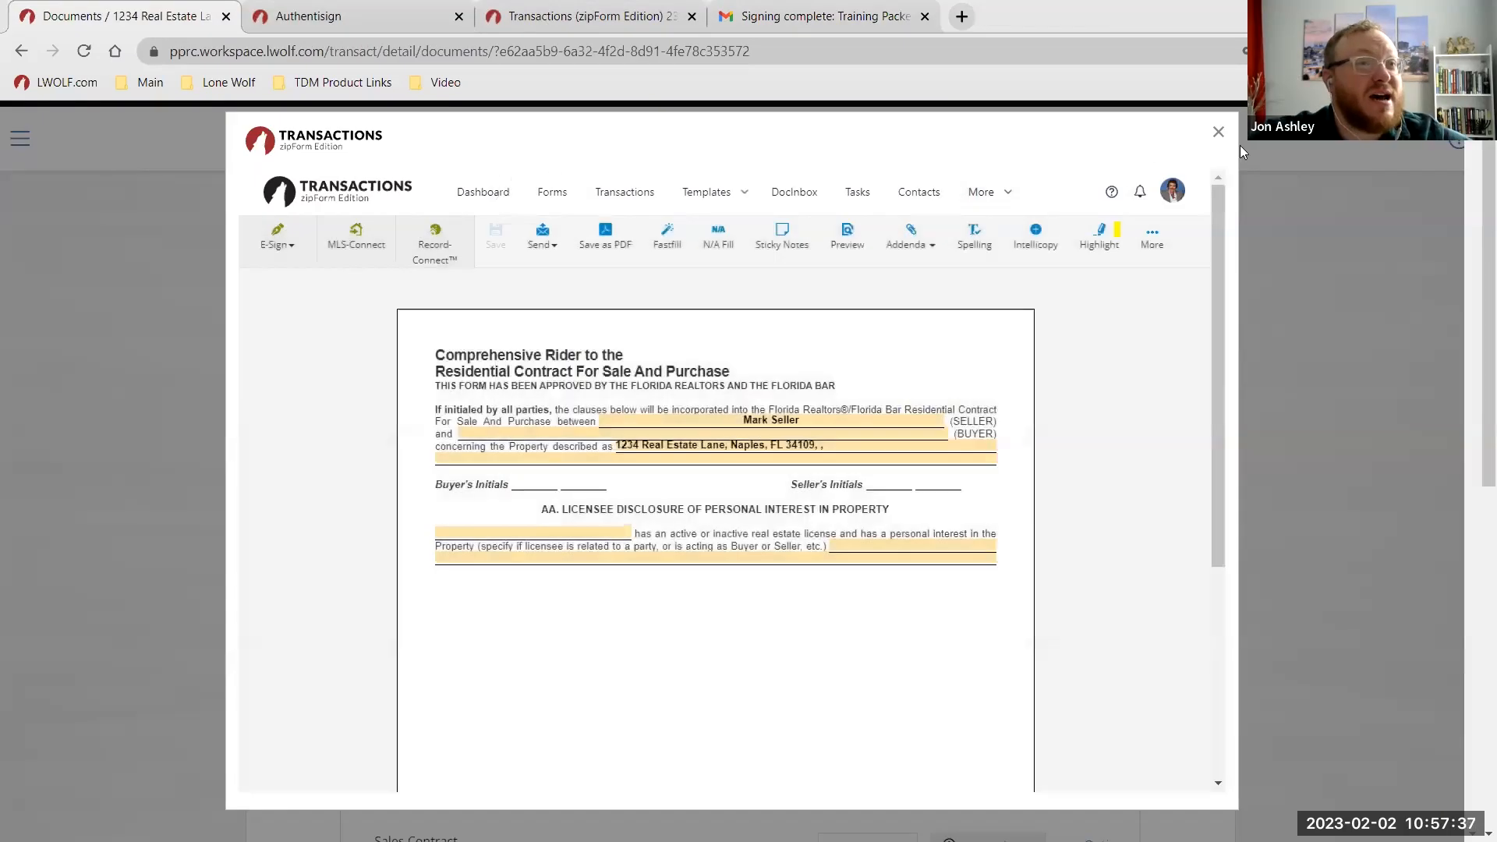
click(1219, 134)
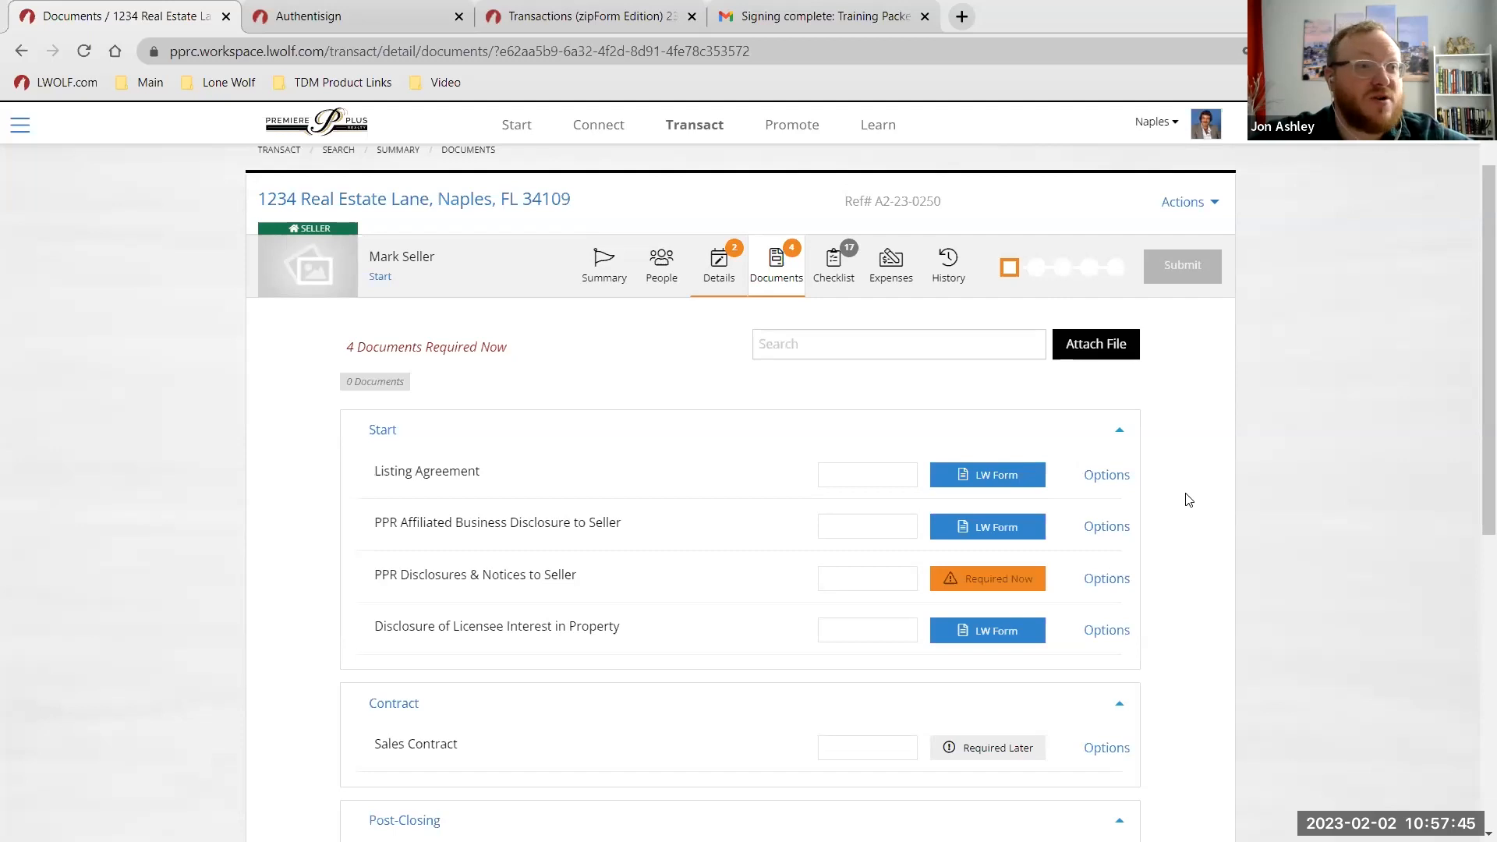
scroll(1182, 482, down, 1)
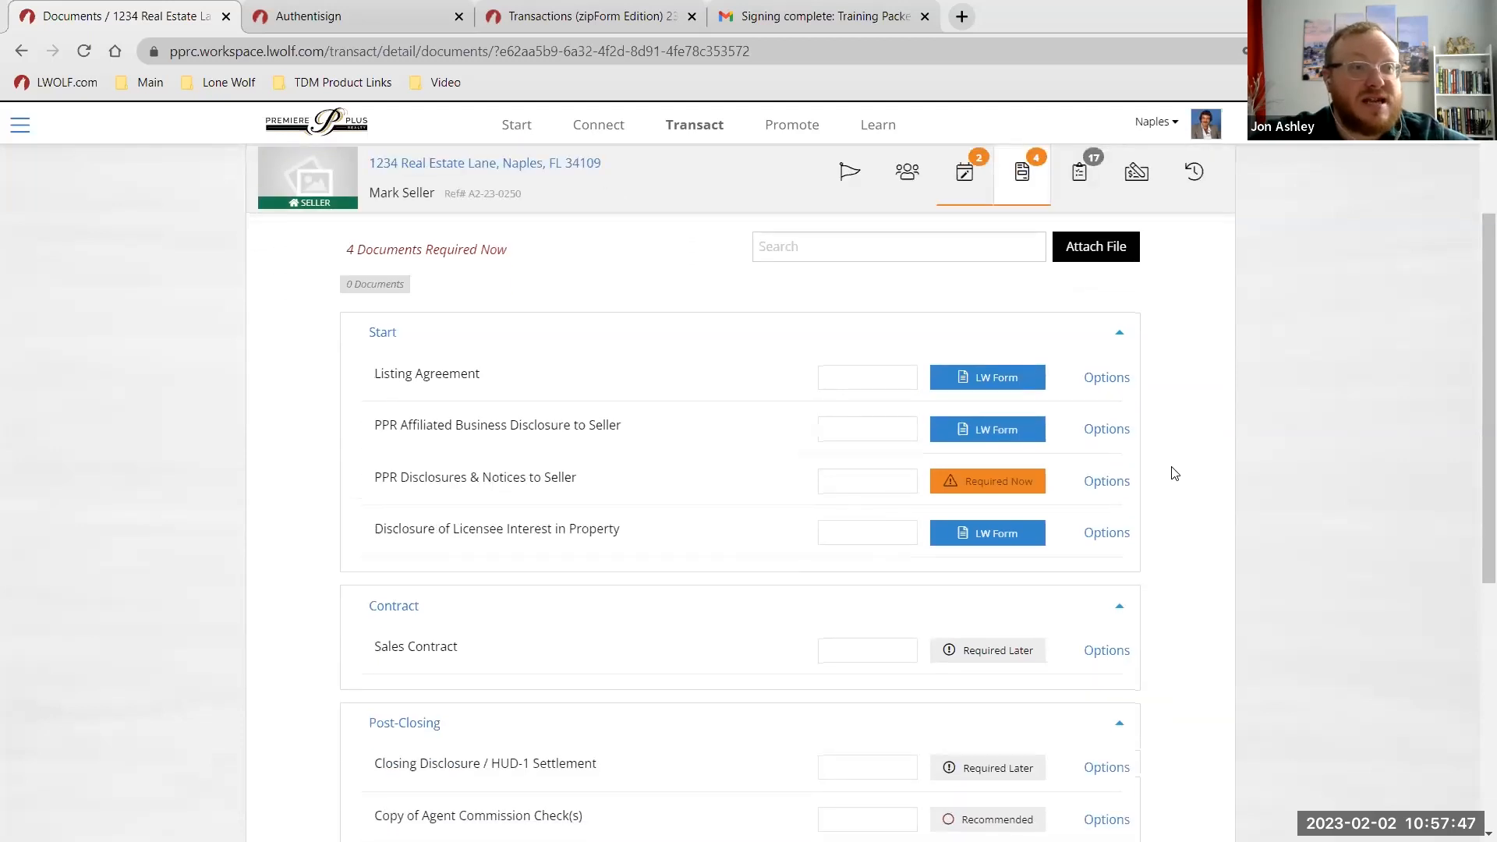
click(1101, 388)
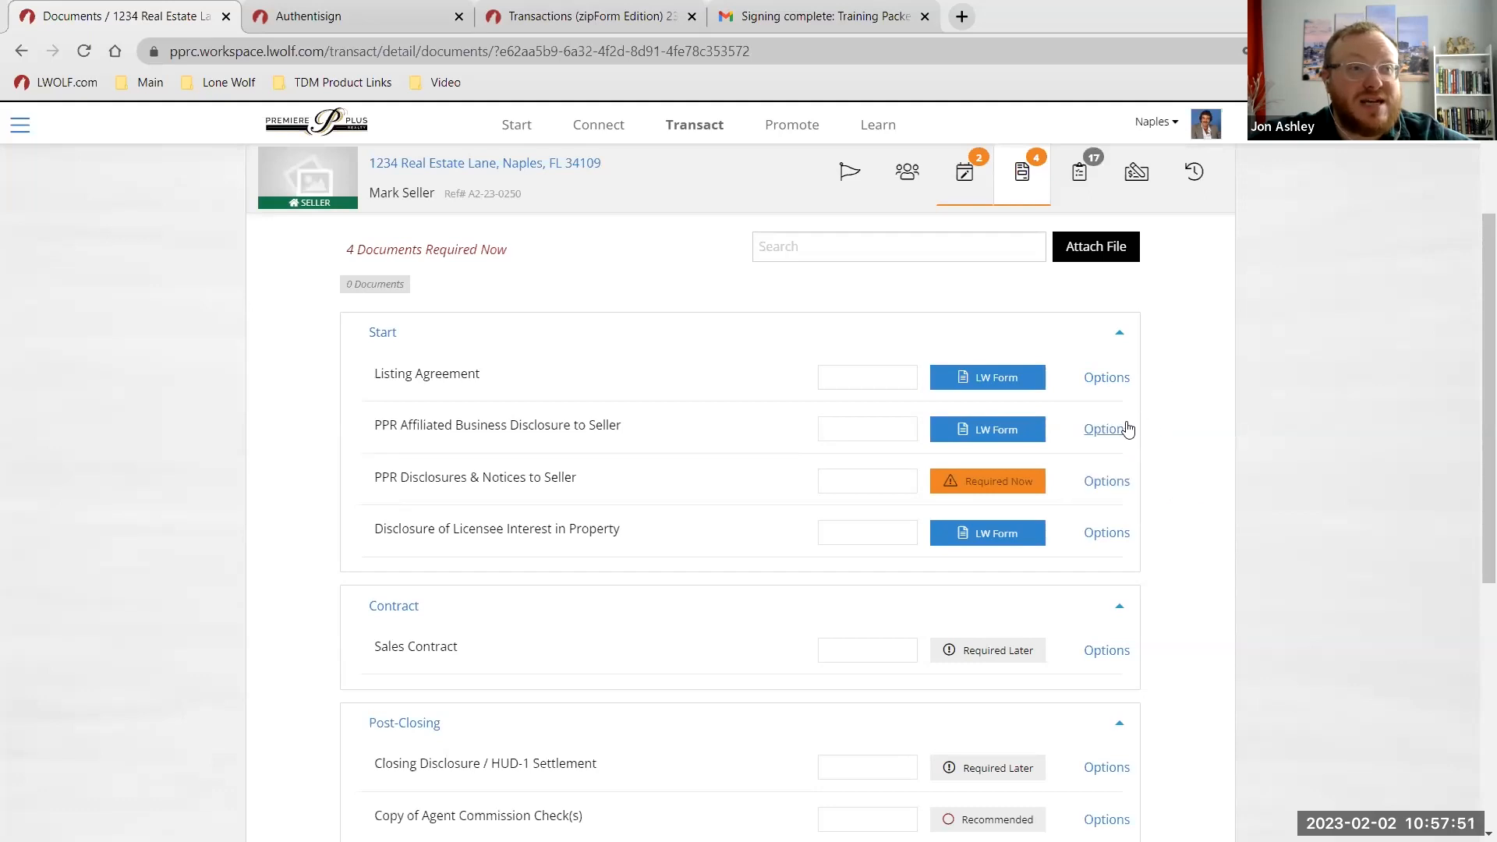
click(1128, 483)
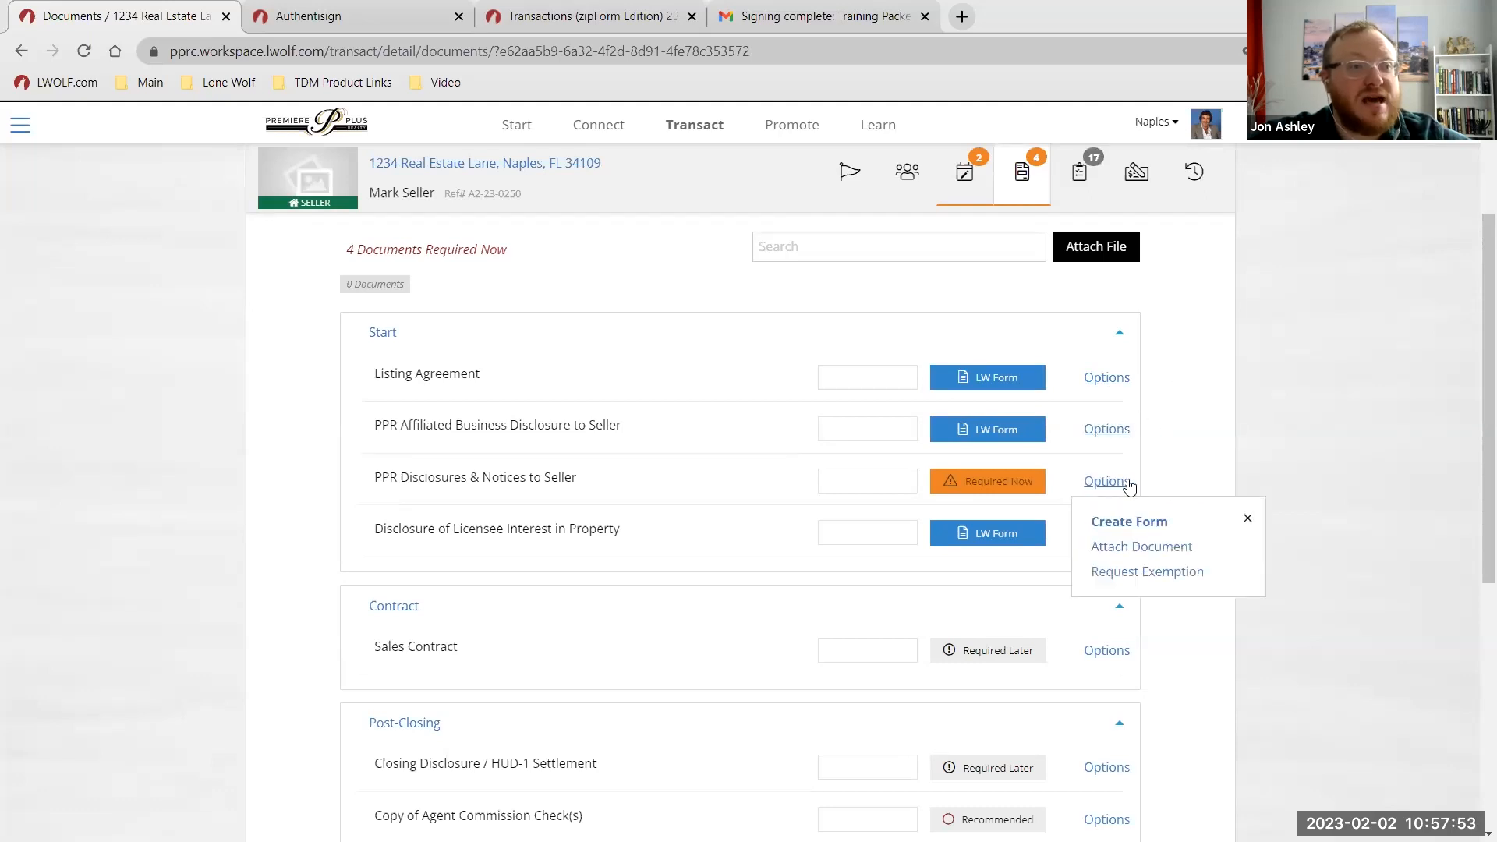
click(1147, 522)
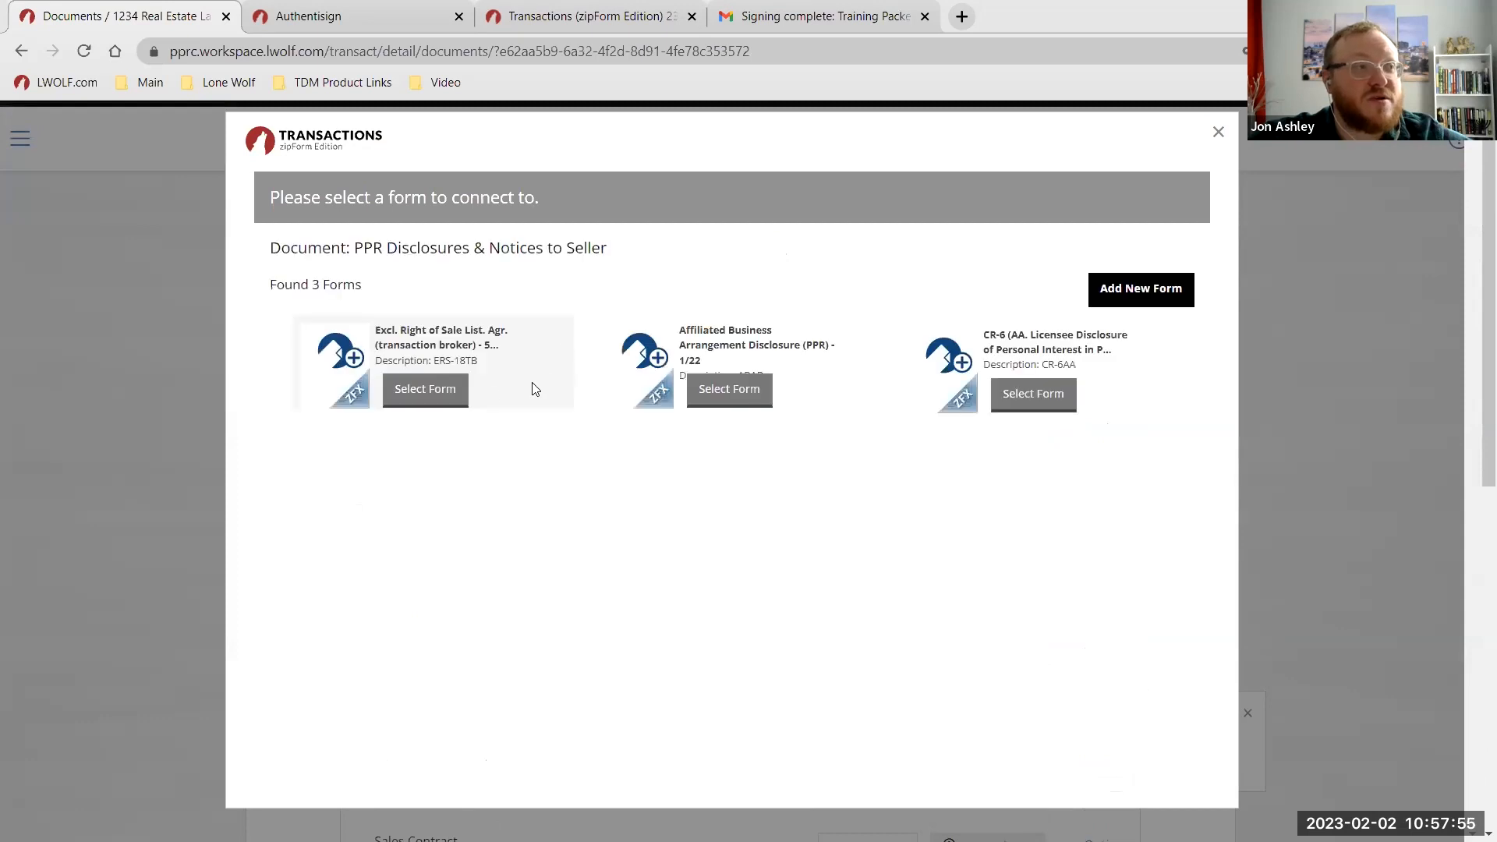
click(427, 390)
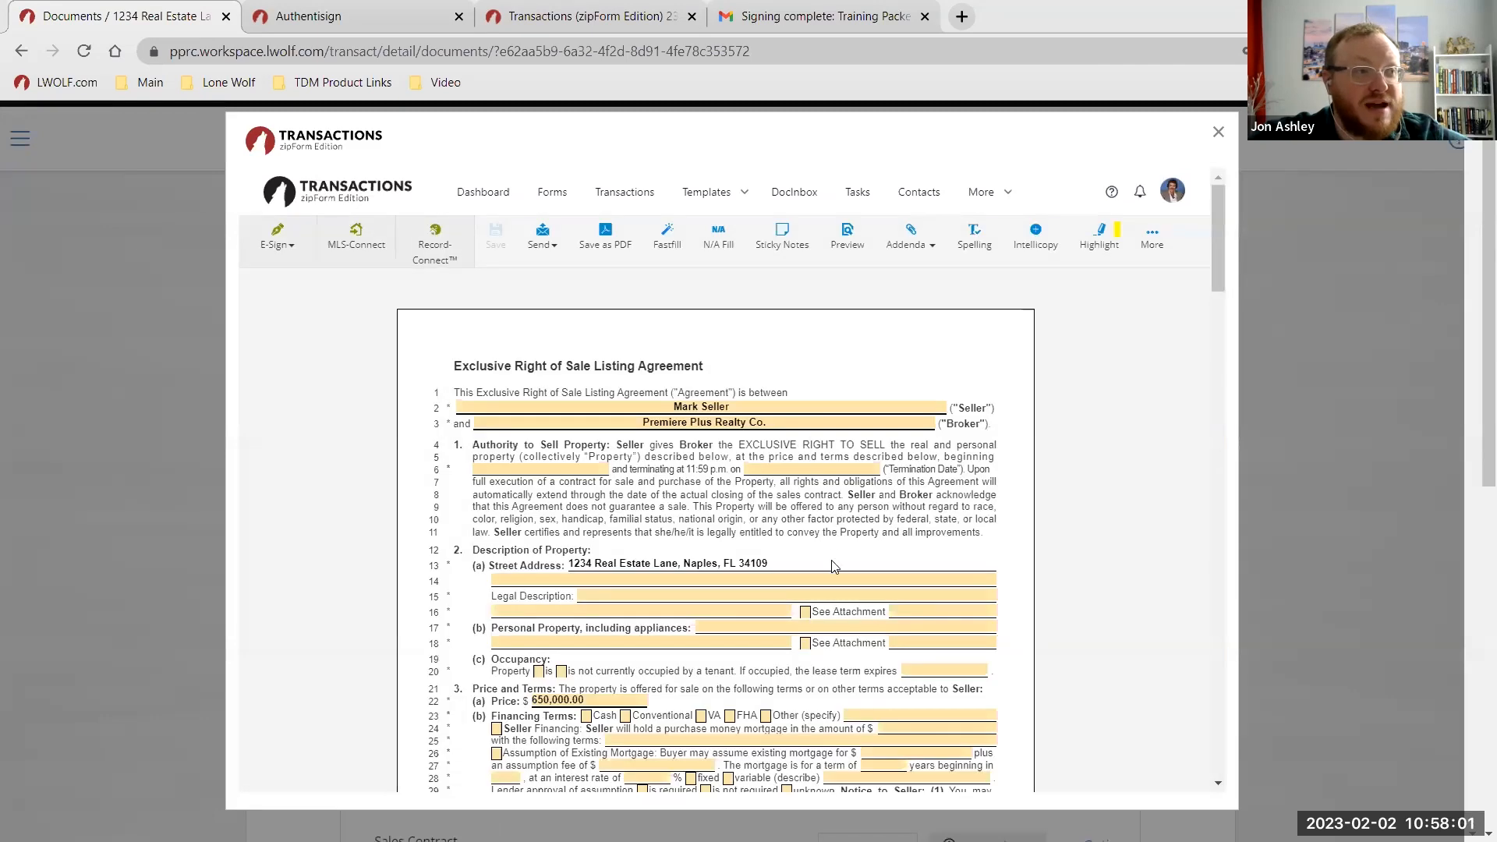
scroll(833, 567, down, 3)
click(1219, 132)
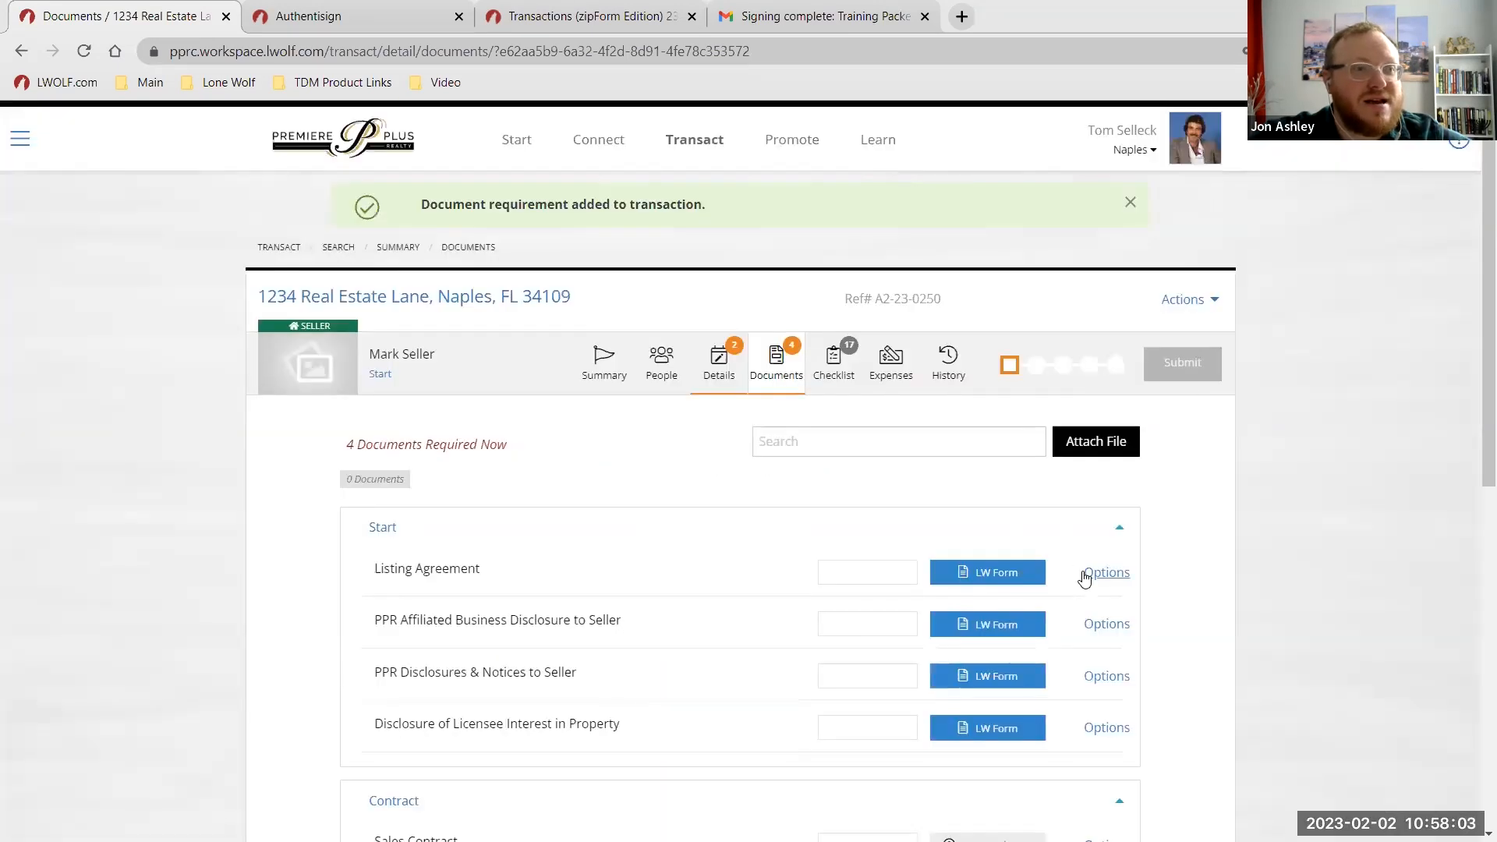
Open the CR-6 form from the Disclosure of Licensee Interest requirement.
scroll(1084, 577, down, 3)
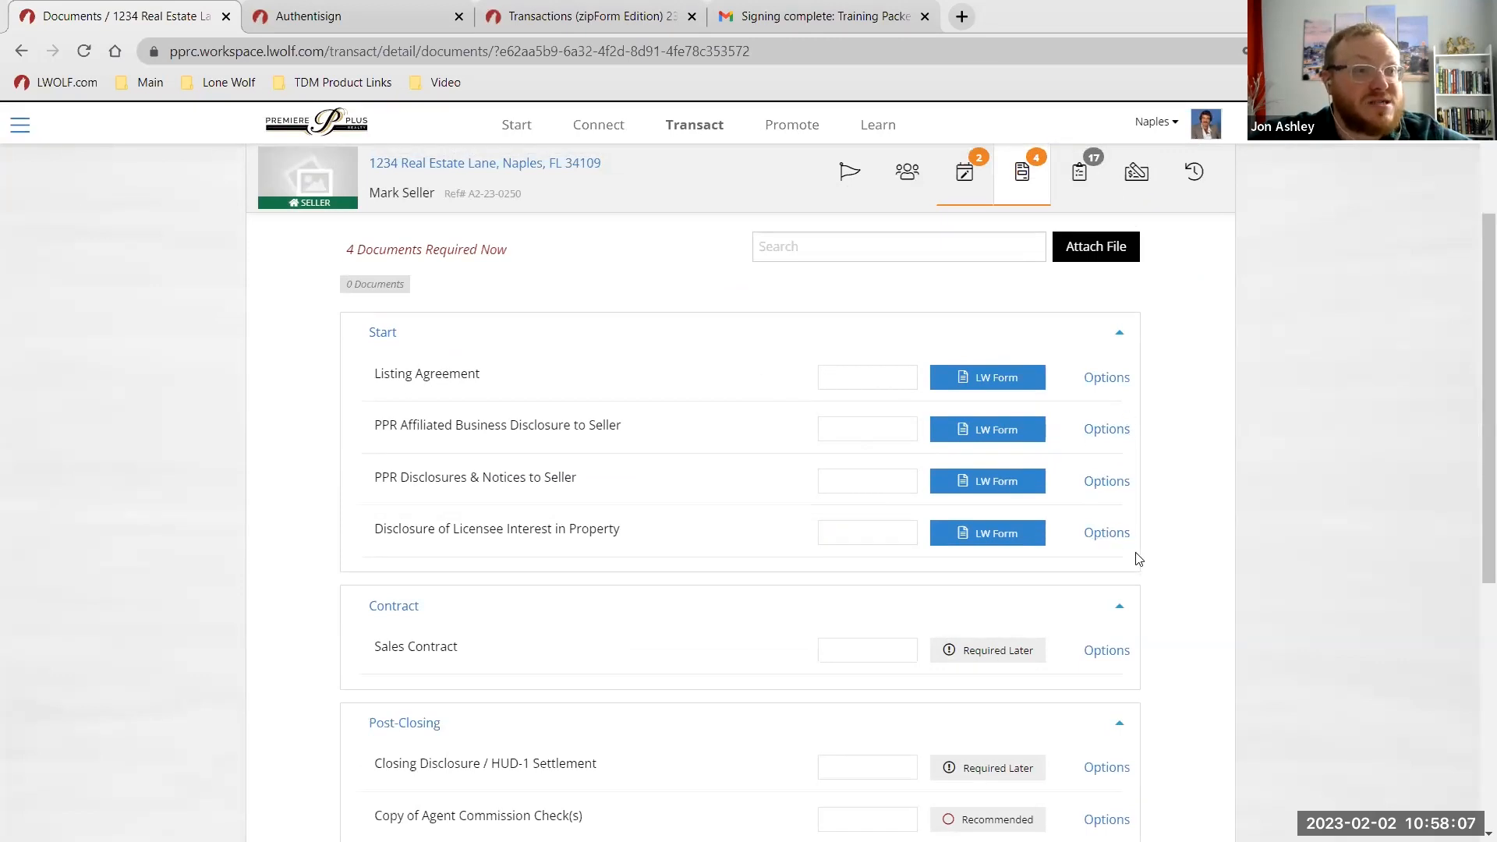
click(1108, 536)
click(1123, 571)
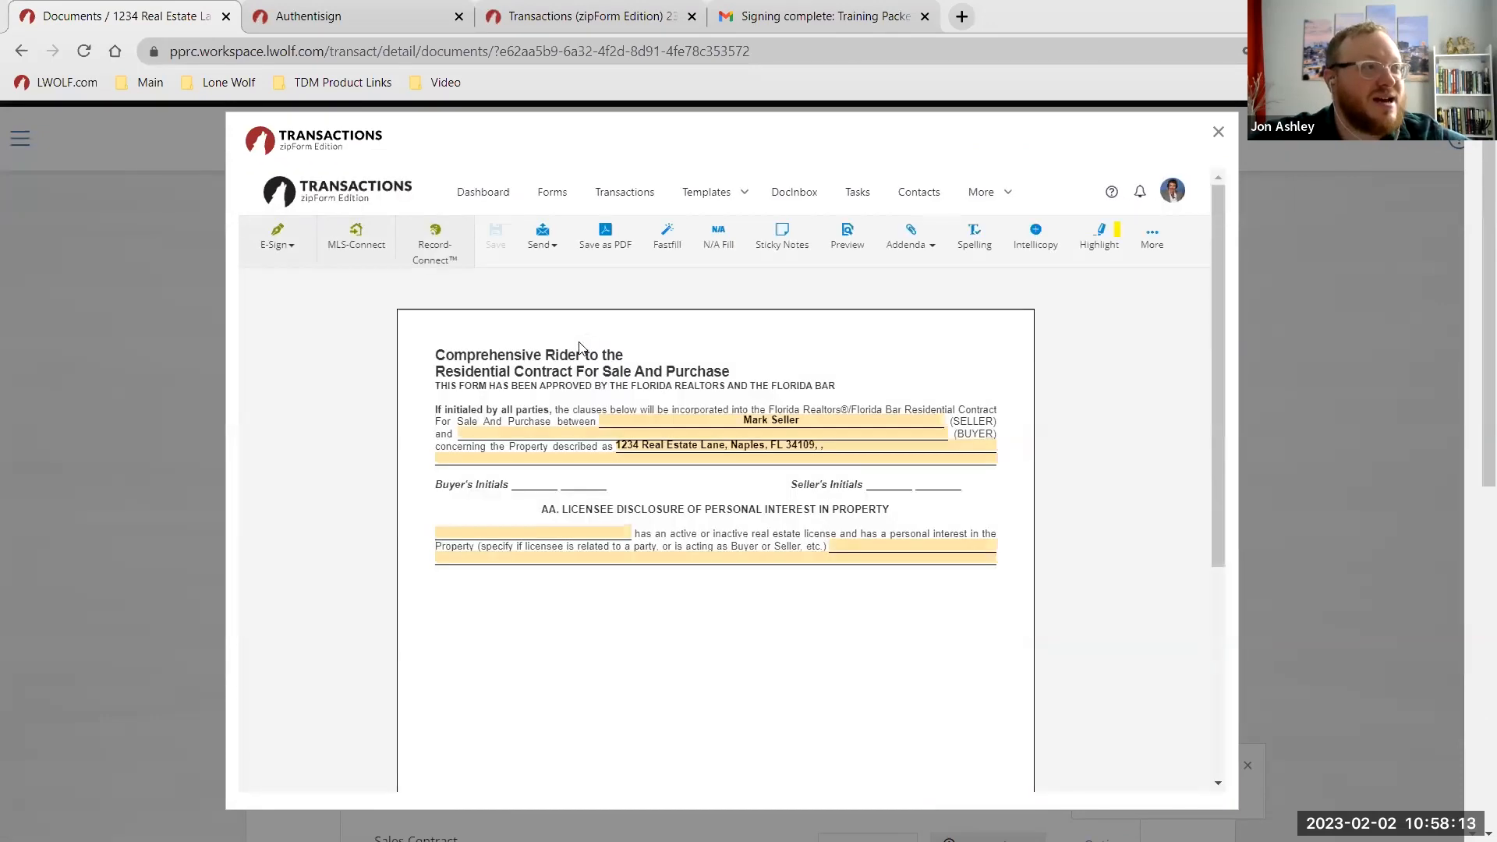
Close the CR-6 form and reopen it from the Disclosure of Licensee Interest in Property row.
click(1218, 132)
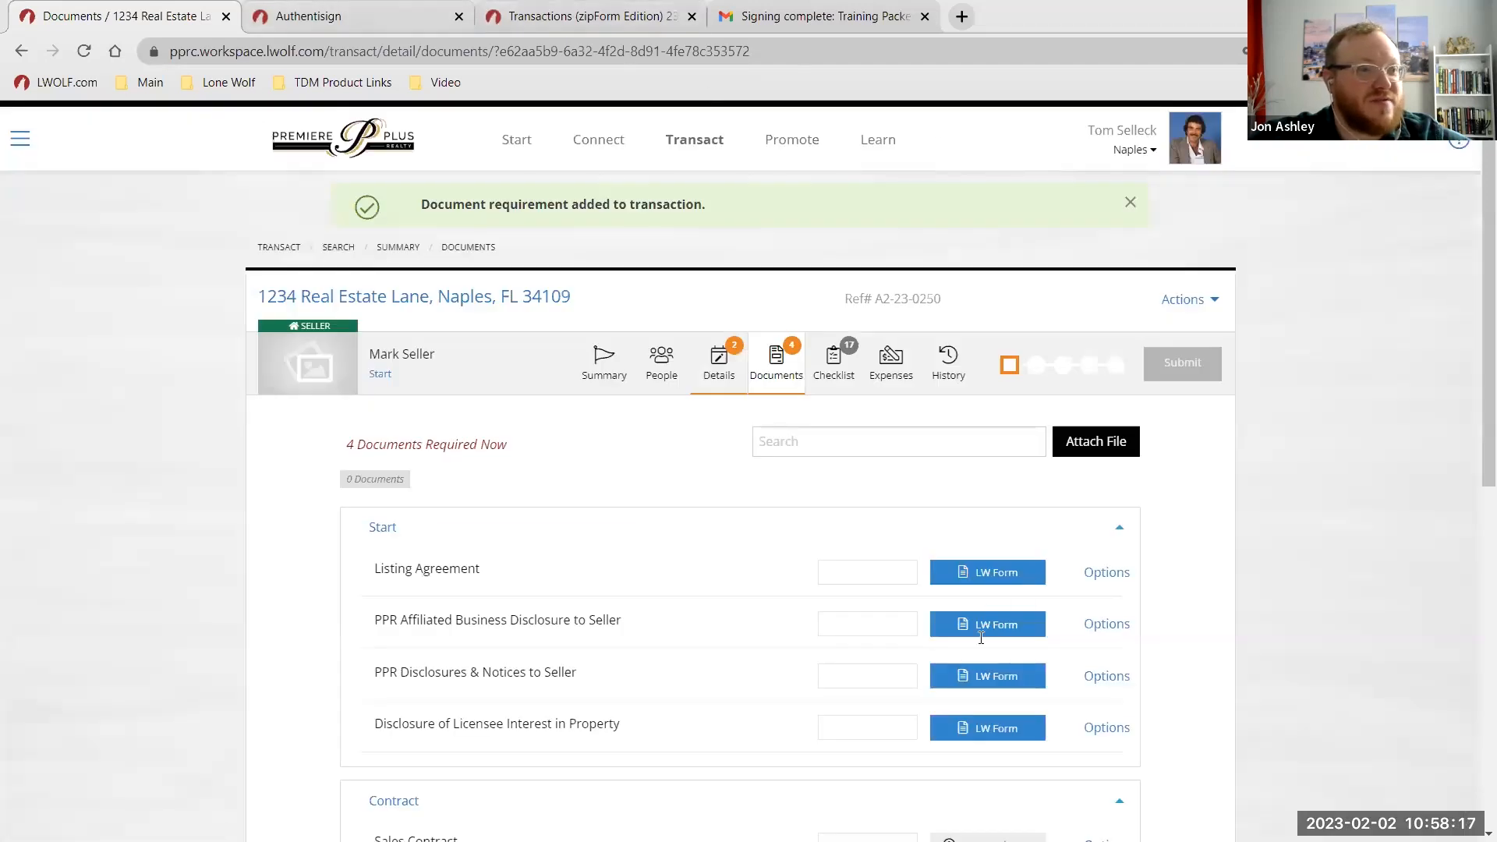
scroll(1147, 549, down, 3)
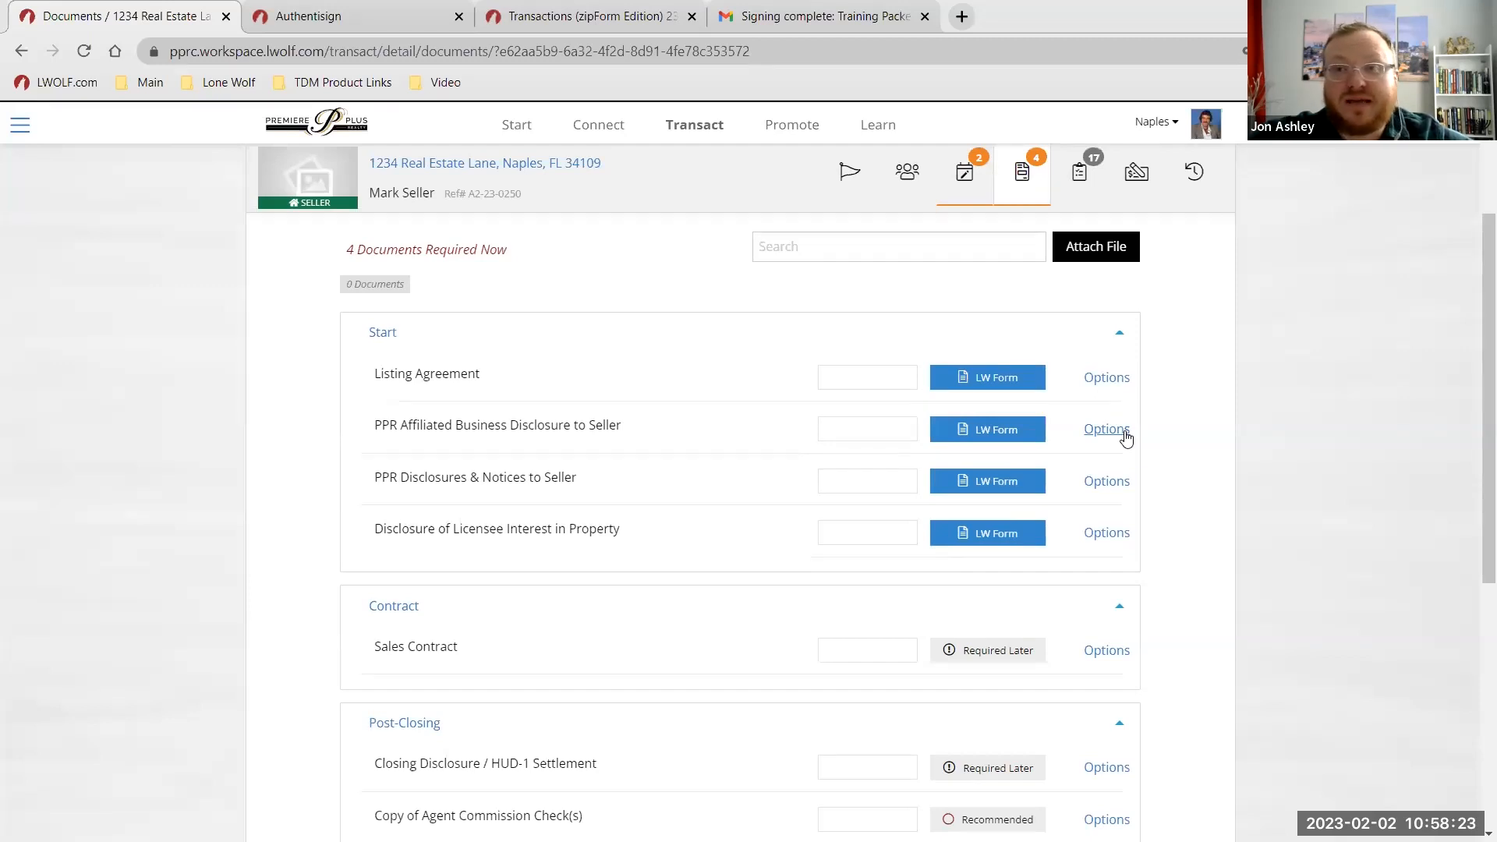
scroll(1128, 433, up, 2)
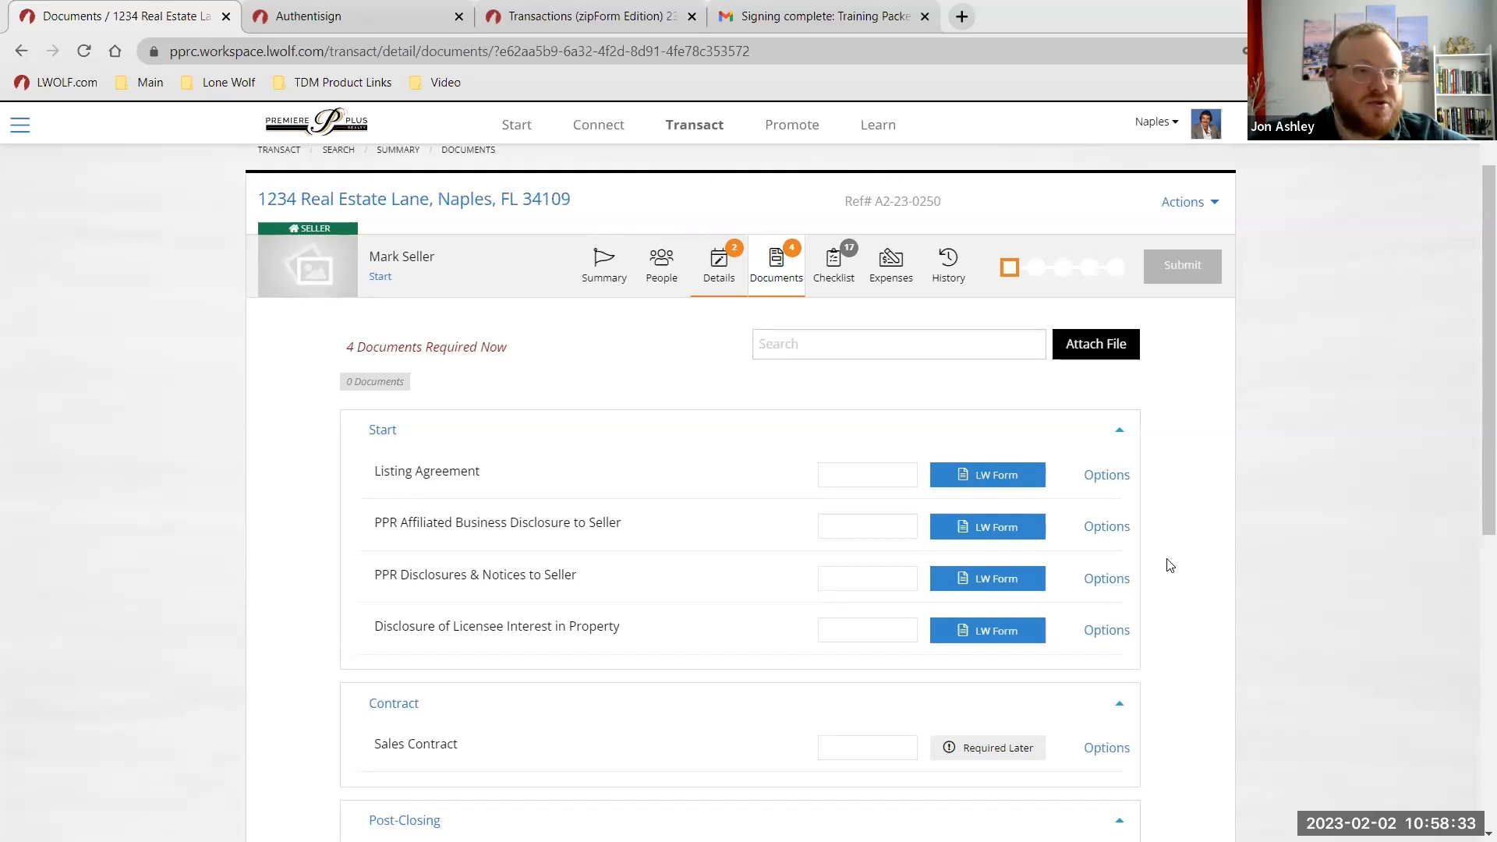
click(1104, 629)
click(1146, 672)
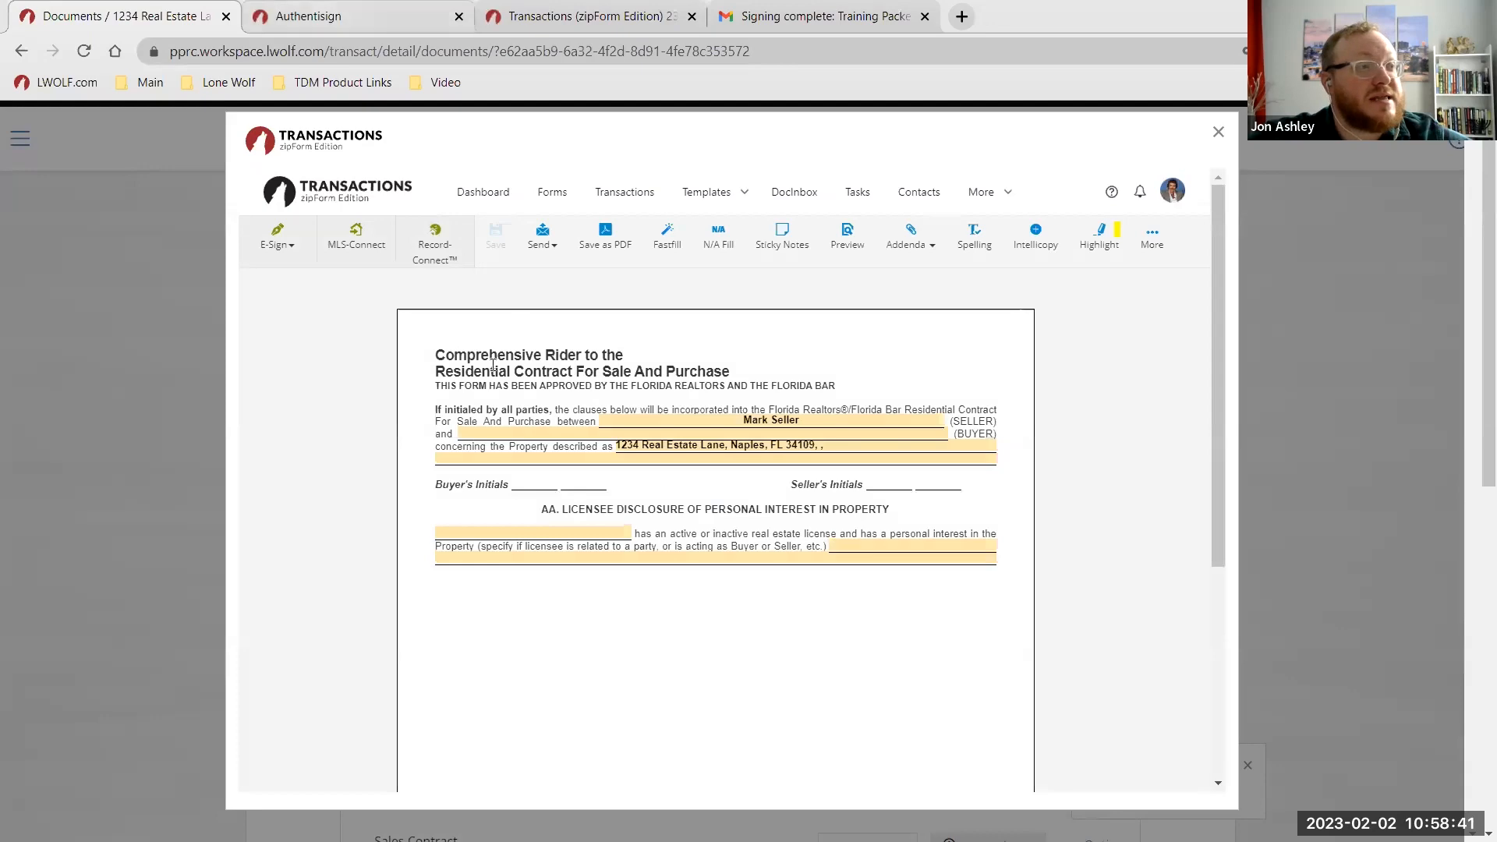
Start uploading an extra document to the Authentisign signing, then cancel without adding one.
click(312, 17)
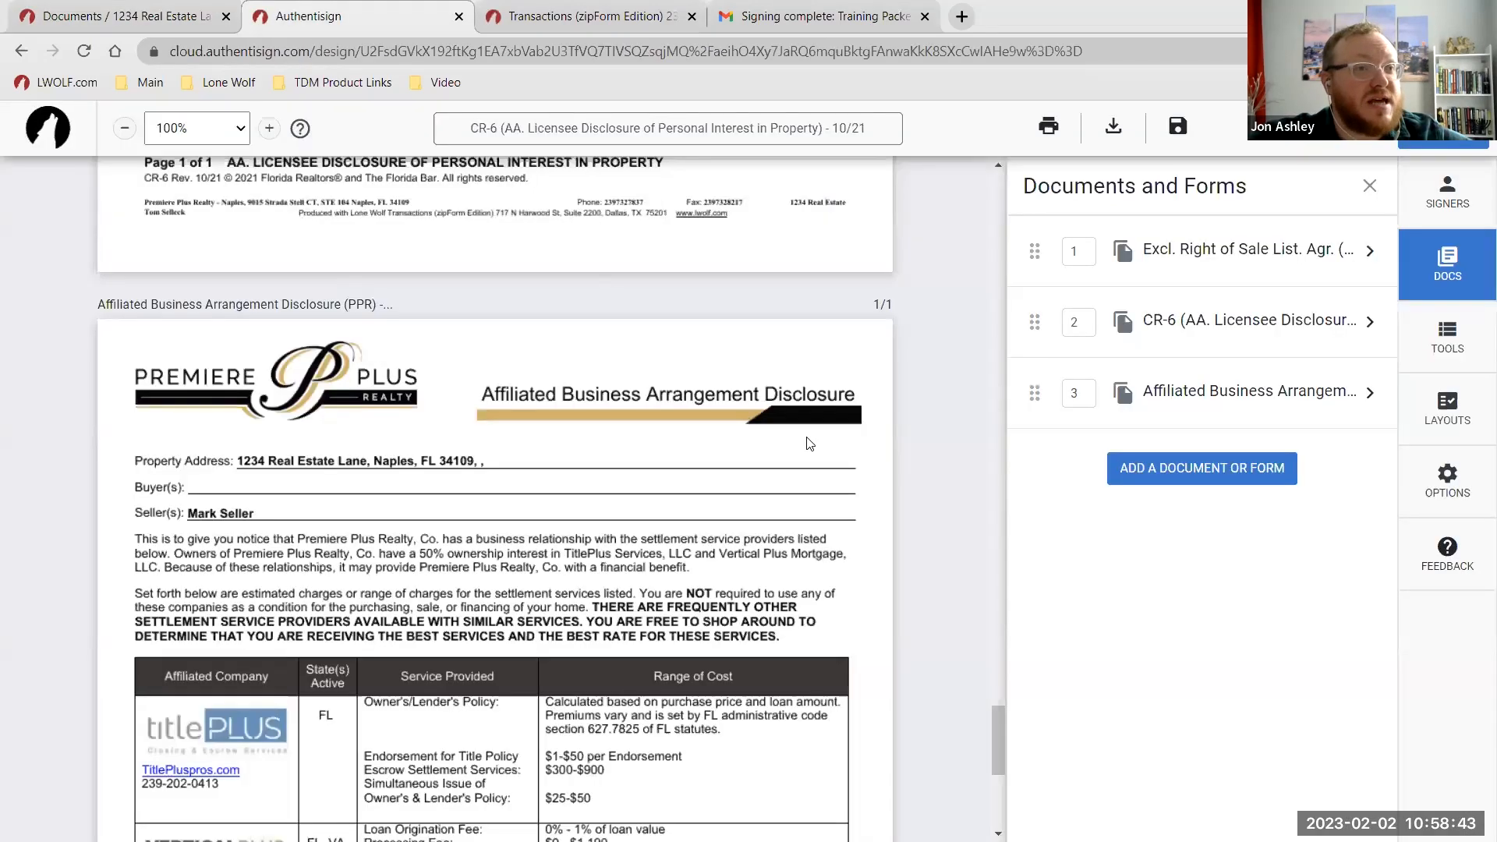
scroll(863, 448, up, 15)
scroll(904, 431, up, 20)
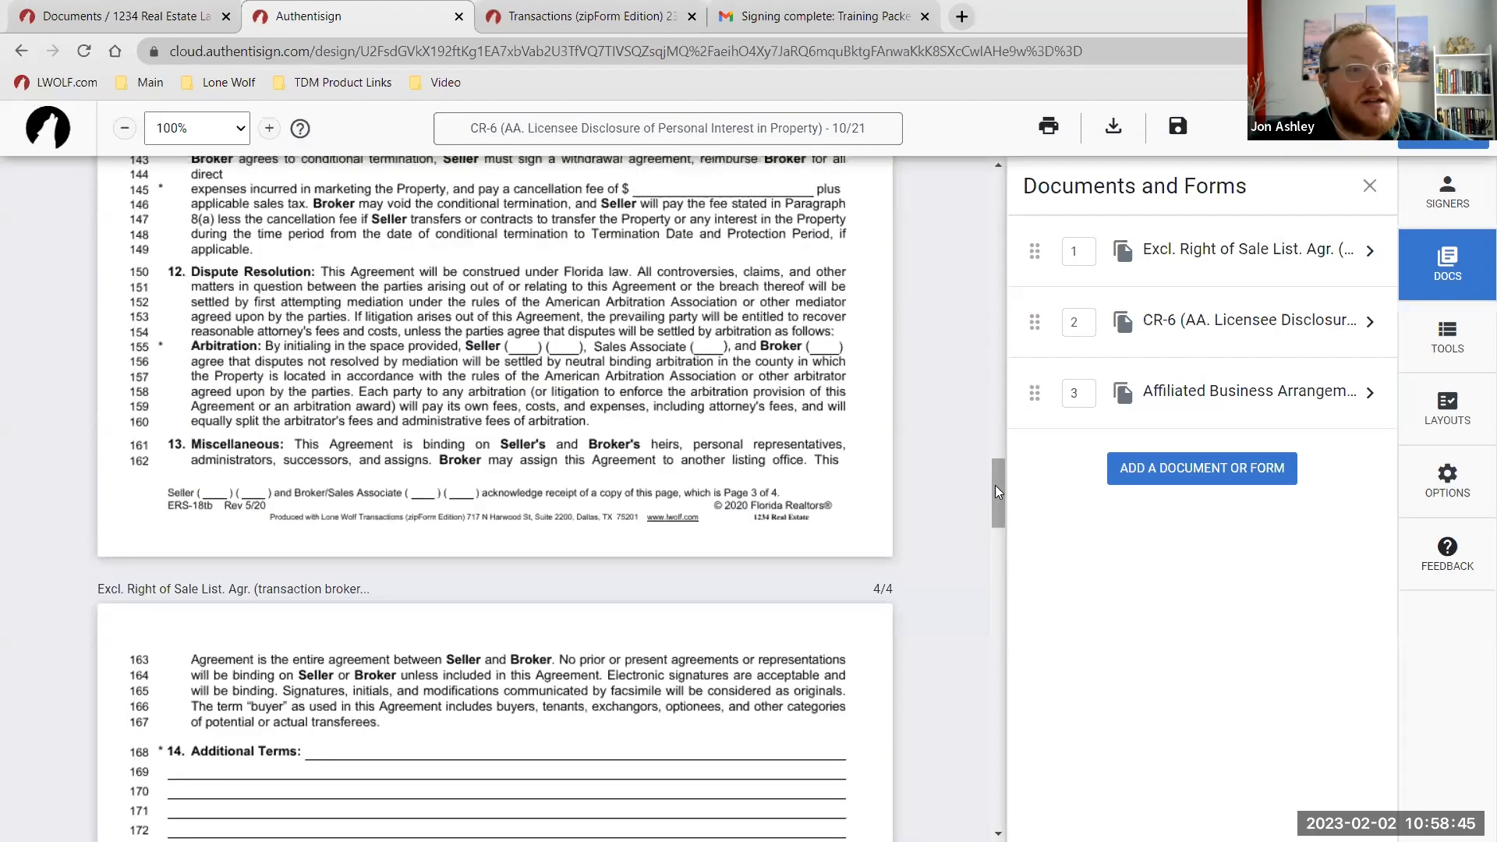
click(1153, 487)
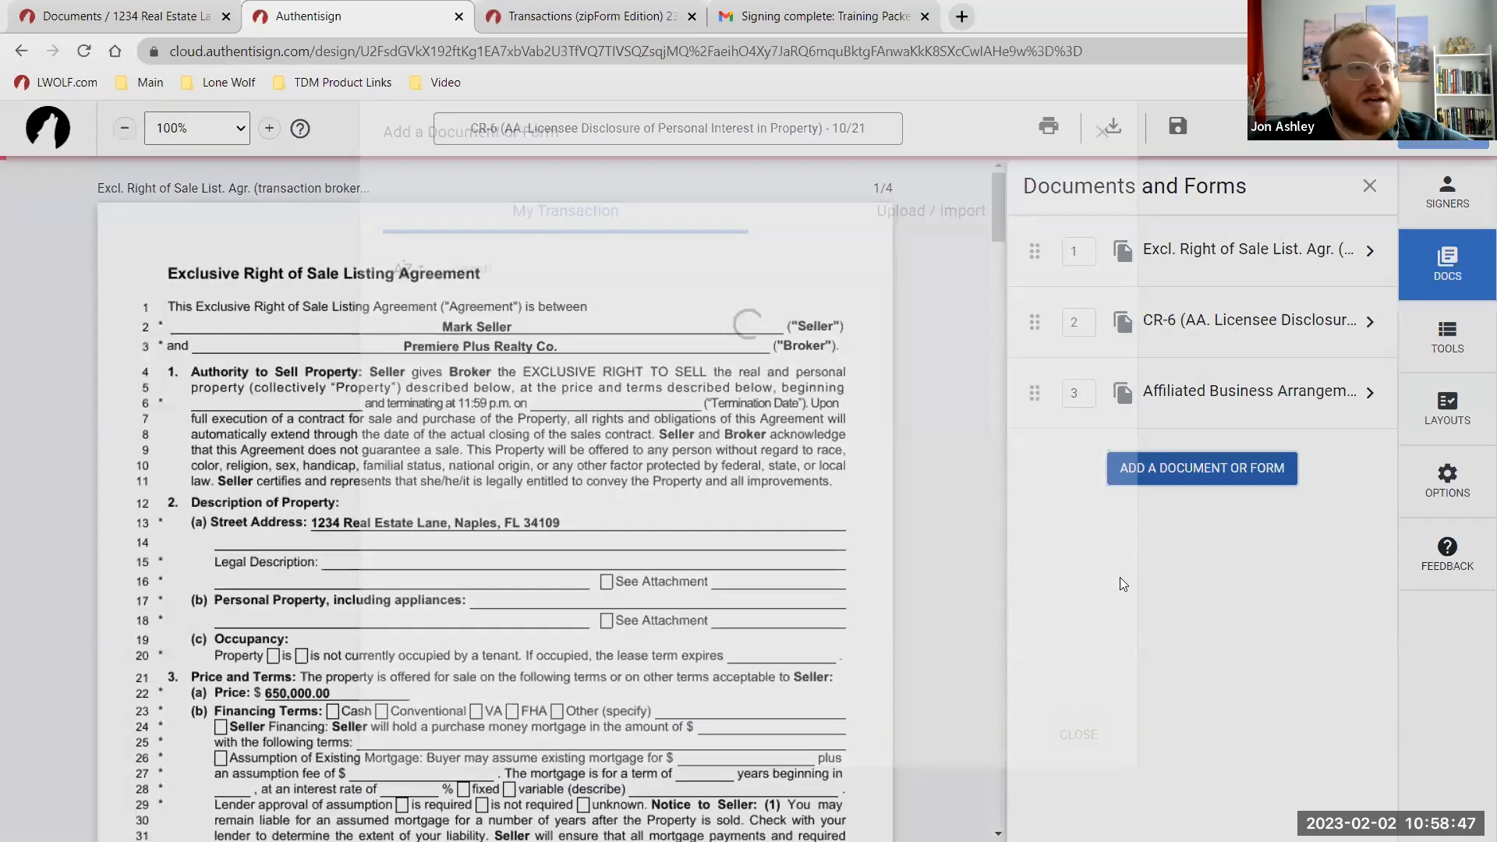
click(910, 260)
click(909, 257)
click(777, 376)
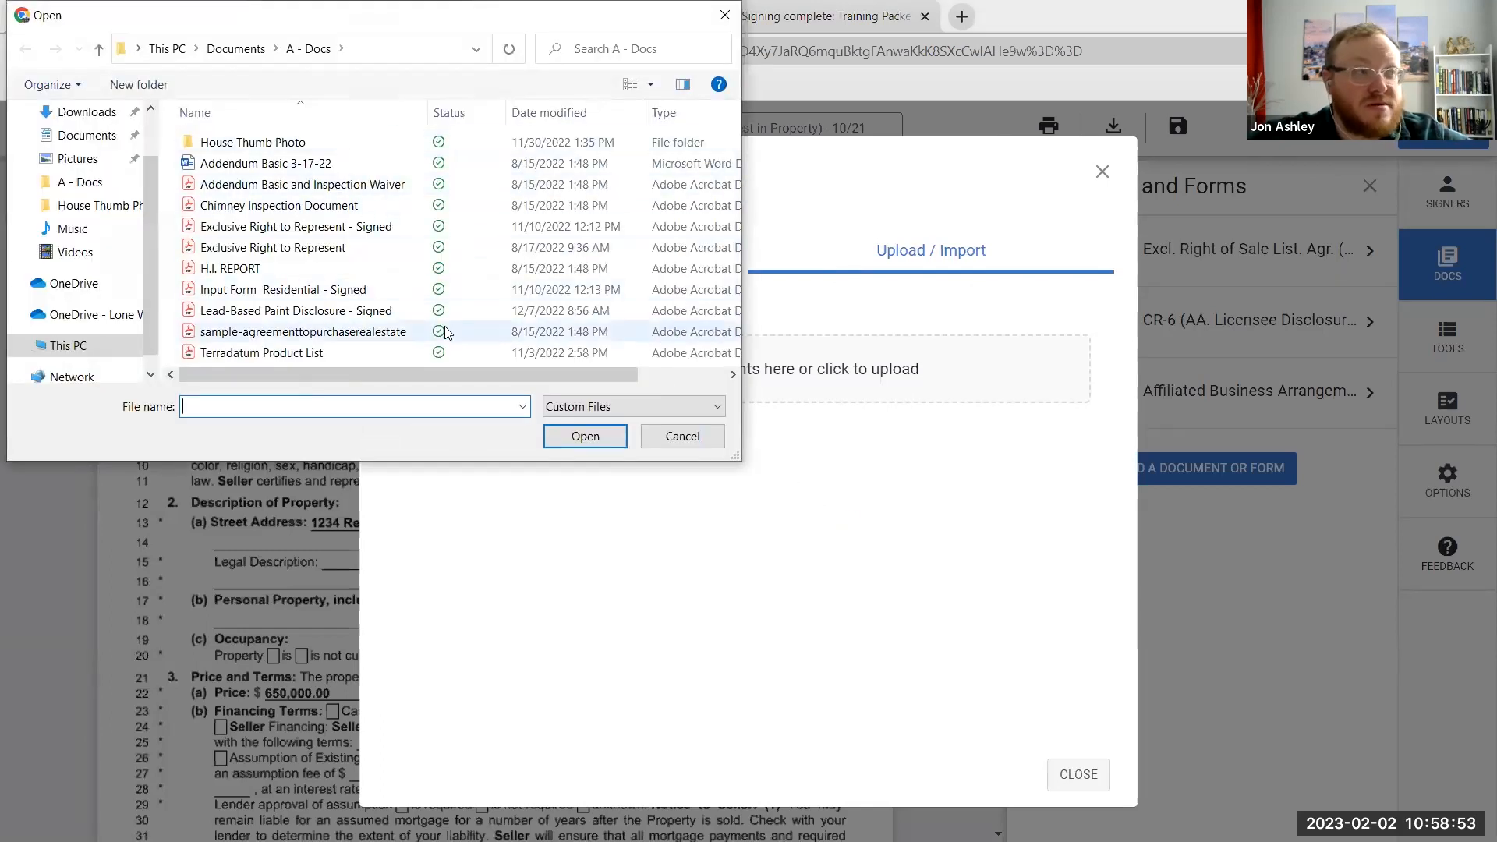
click(682, 436)
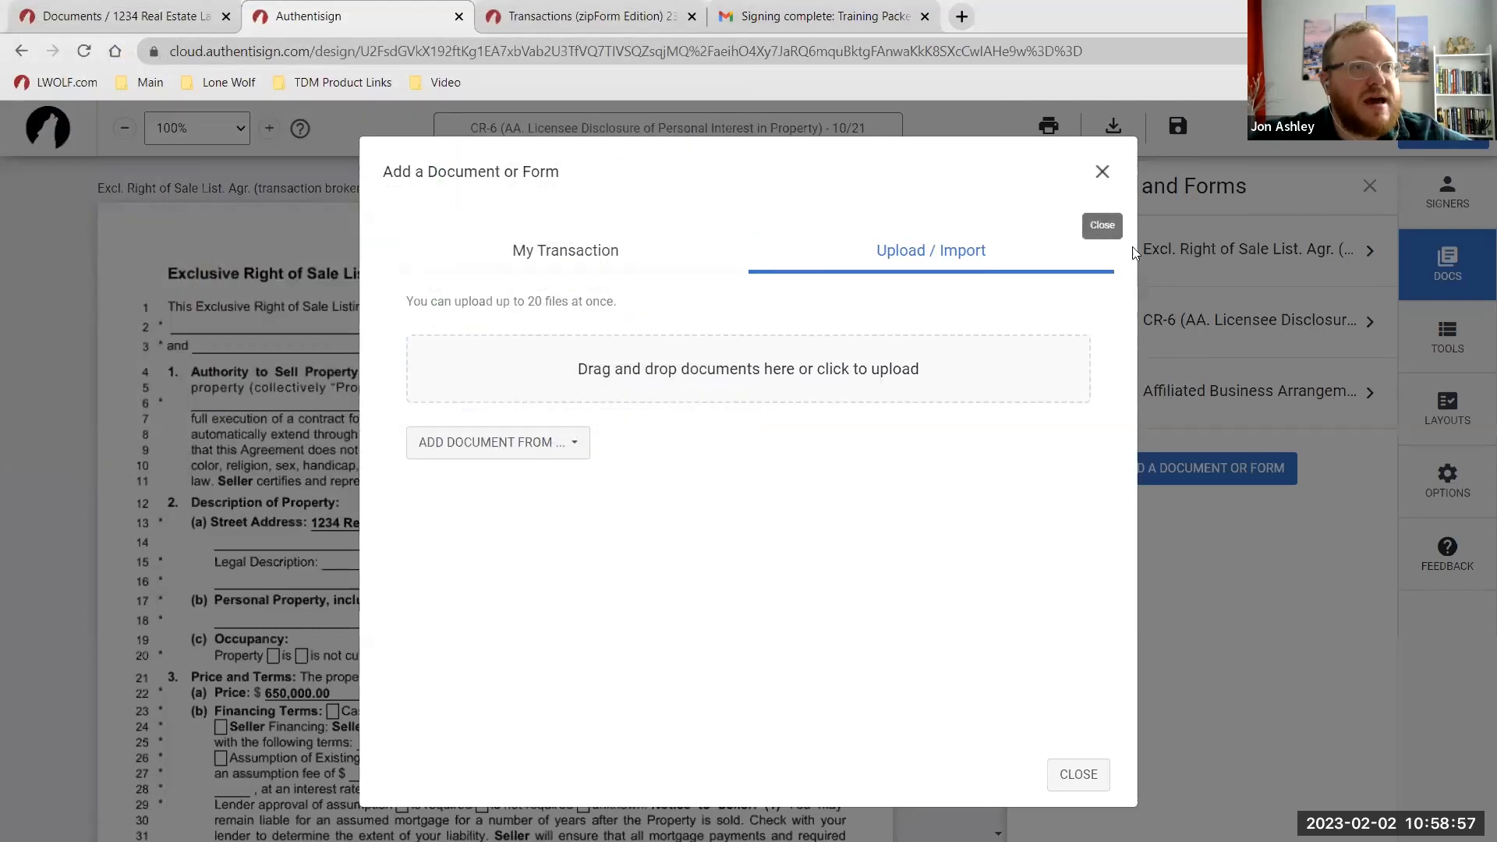
click(1103, 173)
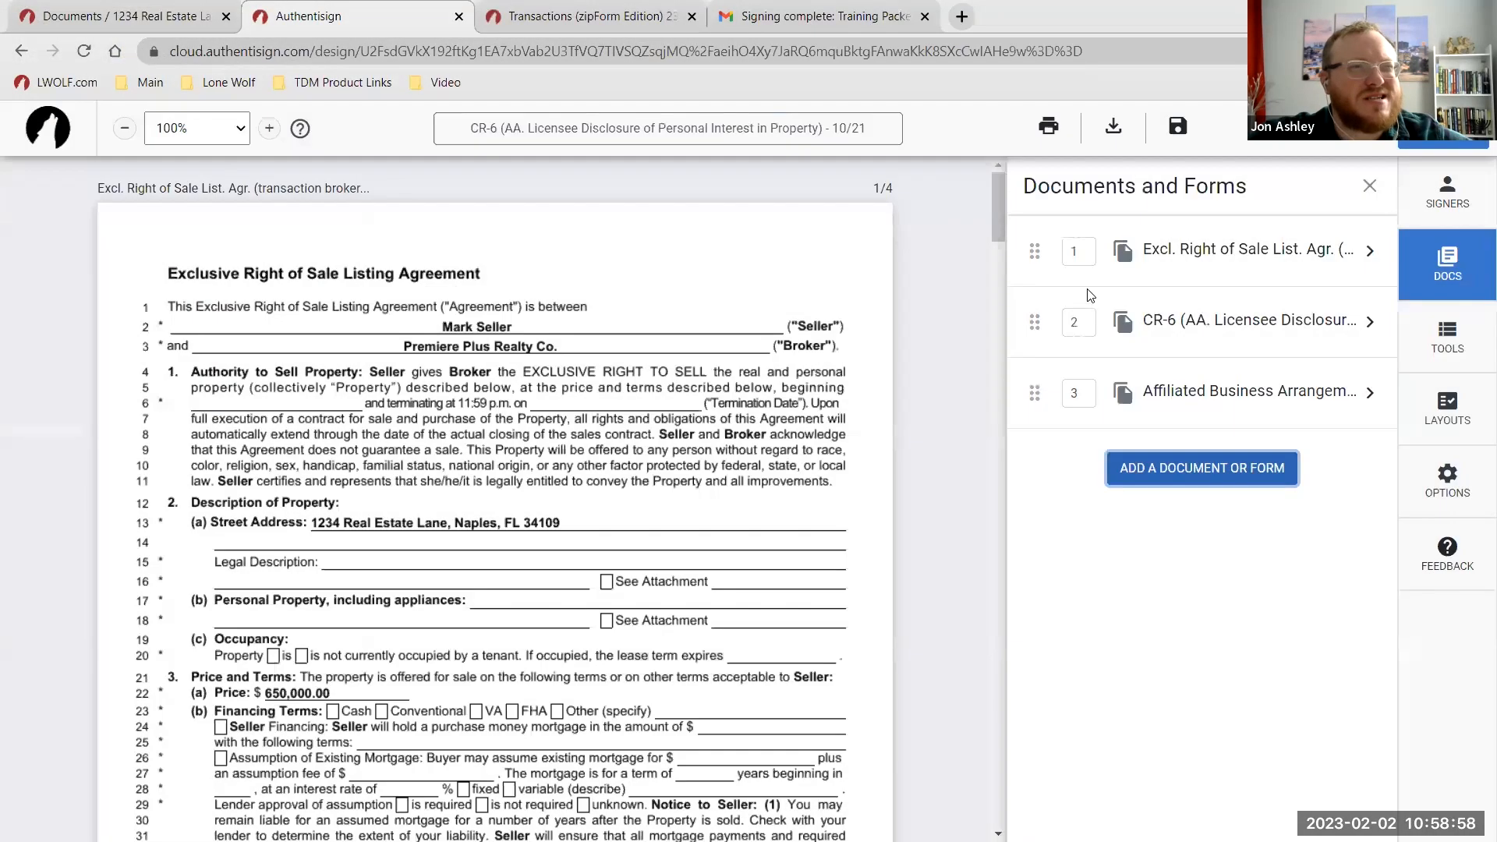
Remove the listing agreement and CR-6 disclosure, leaving only the Affiliated Business Arrangement Disclosure, then return to Transact.
click(1225, 254)
click(1283, 318)
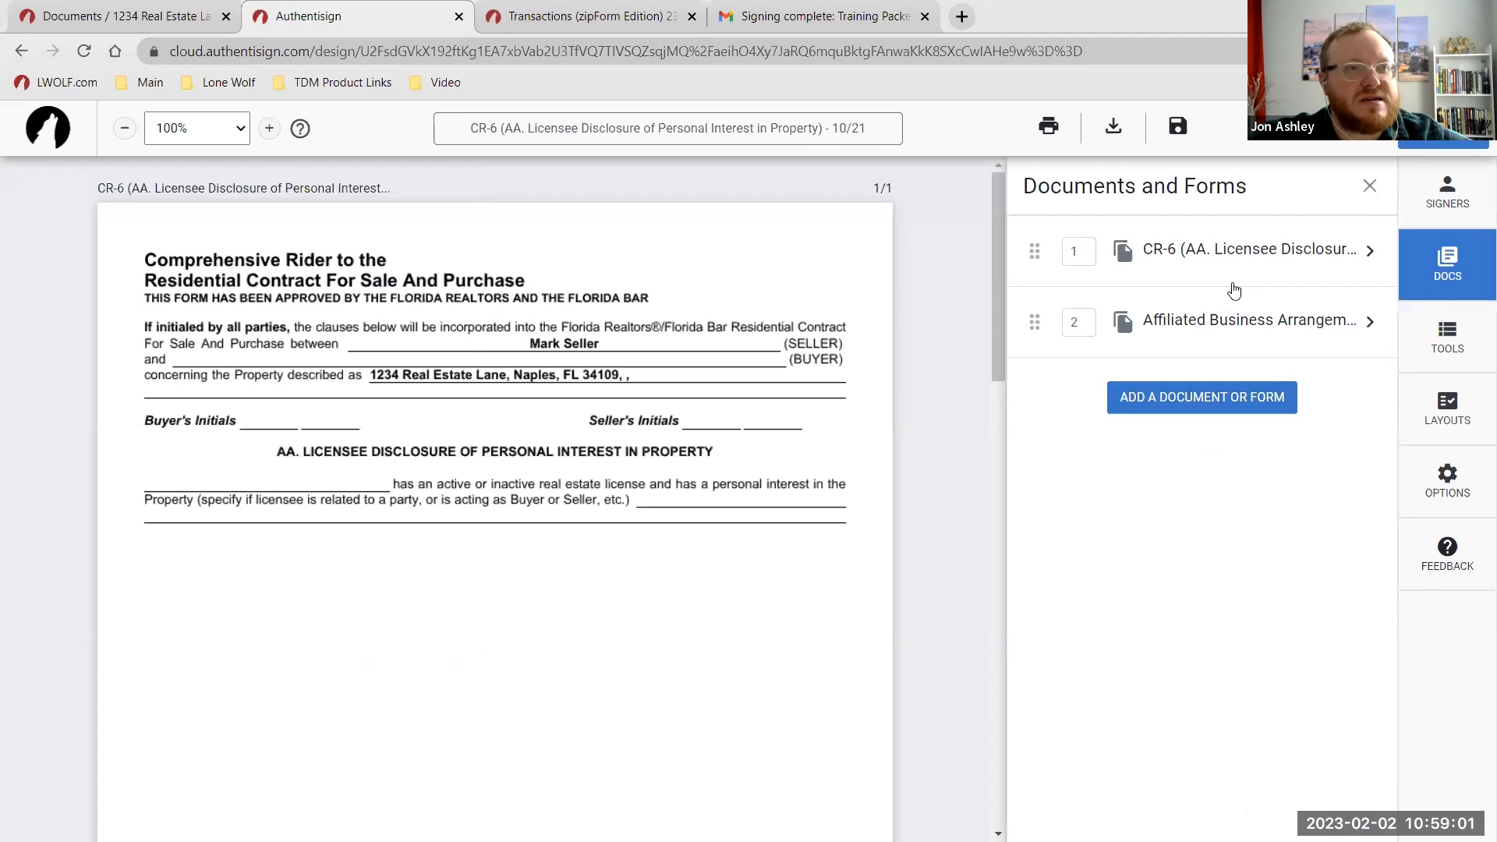
click(1220, 264)
click(1295, 315)
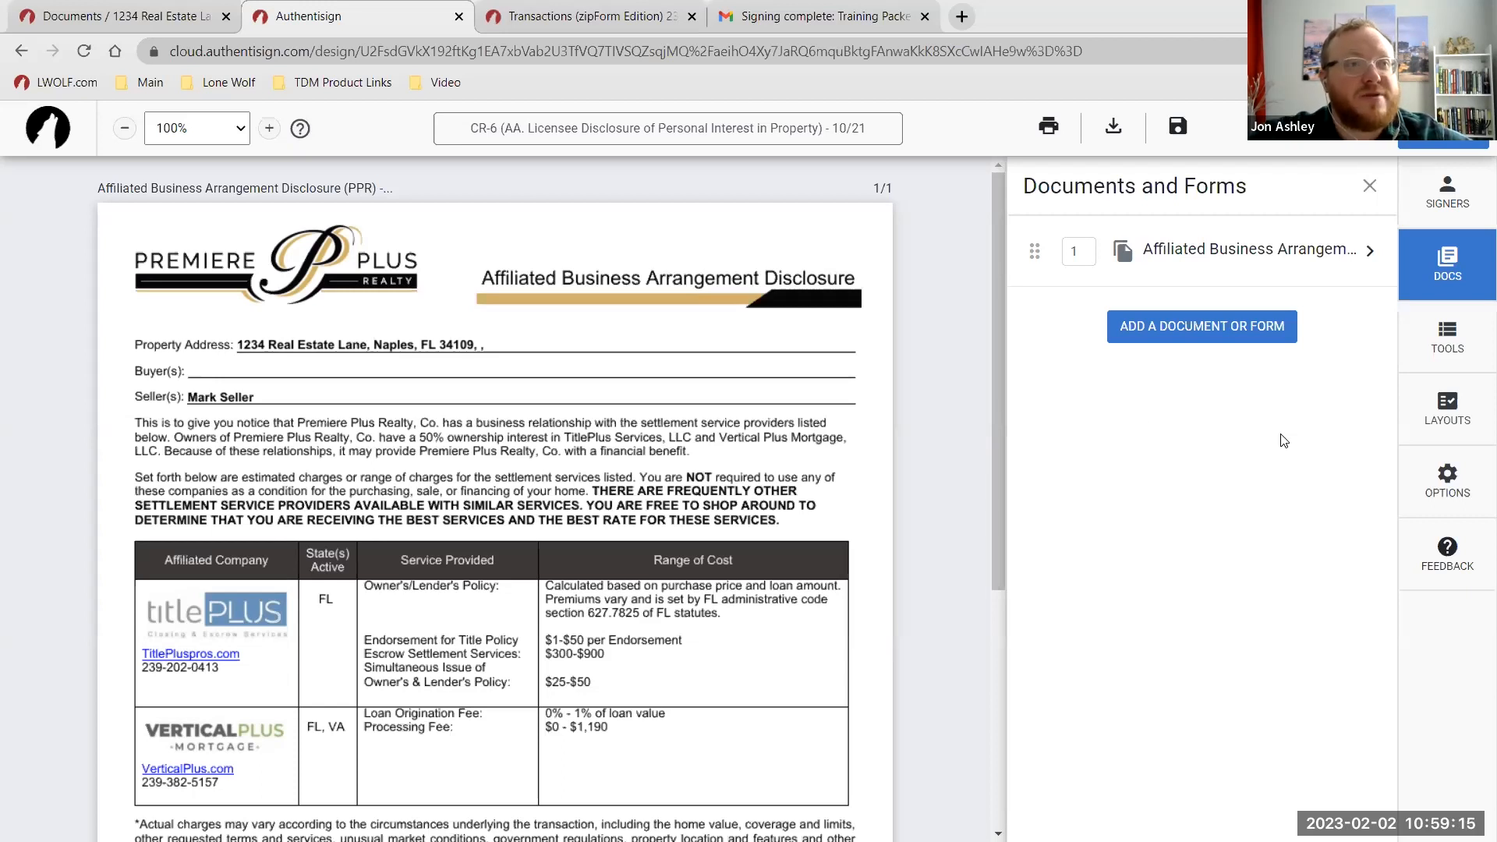
click(163, 14)
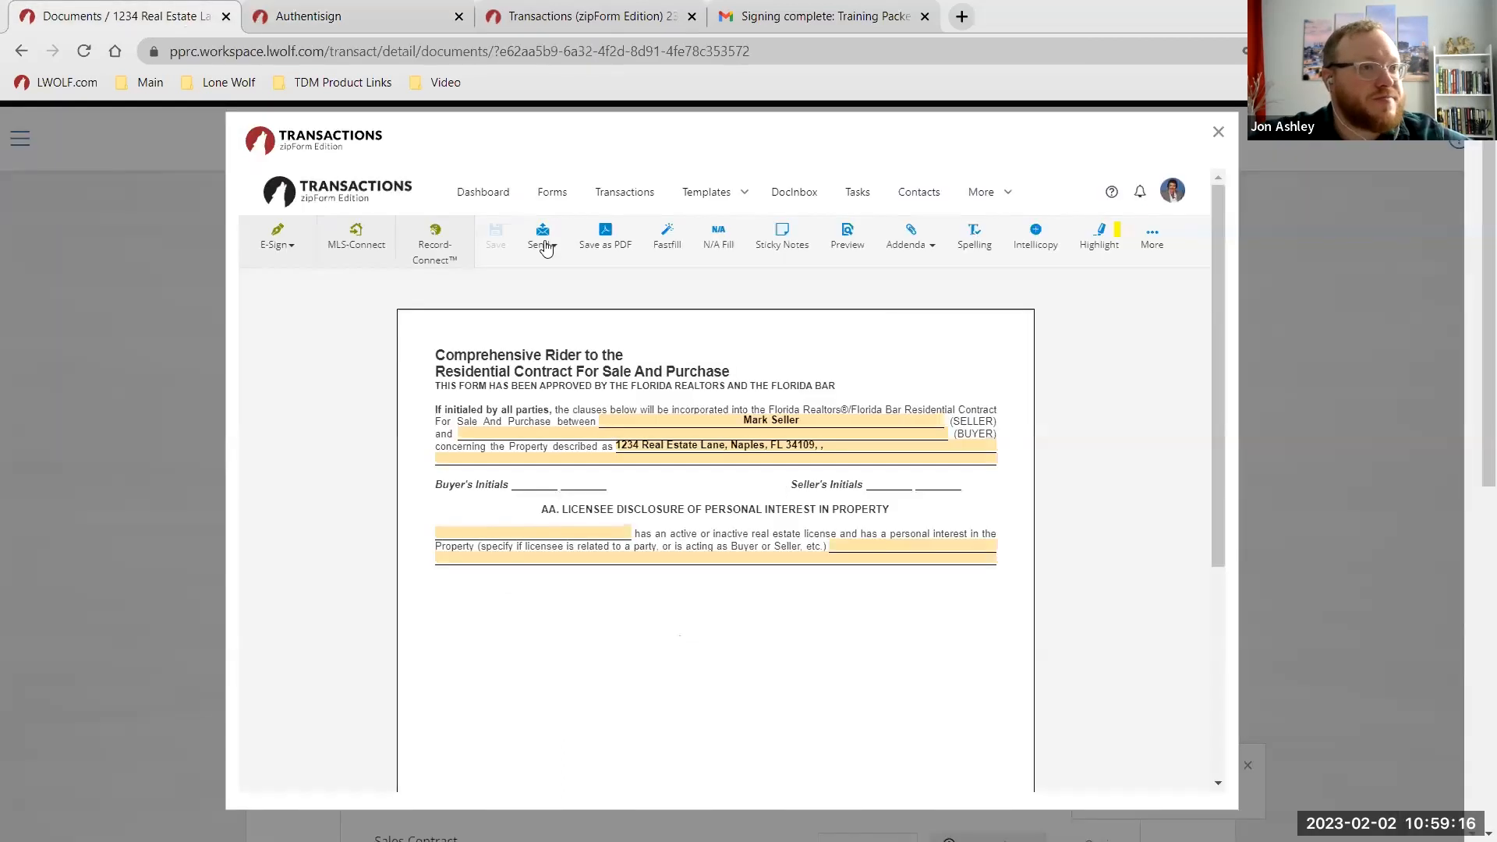
Close the CR-6 rider and review the 1234 Real Estate Lane documents list with 4 required documents.
click(1217, 133)
click(1103, 530)
click(1213, 518)
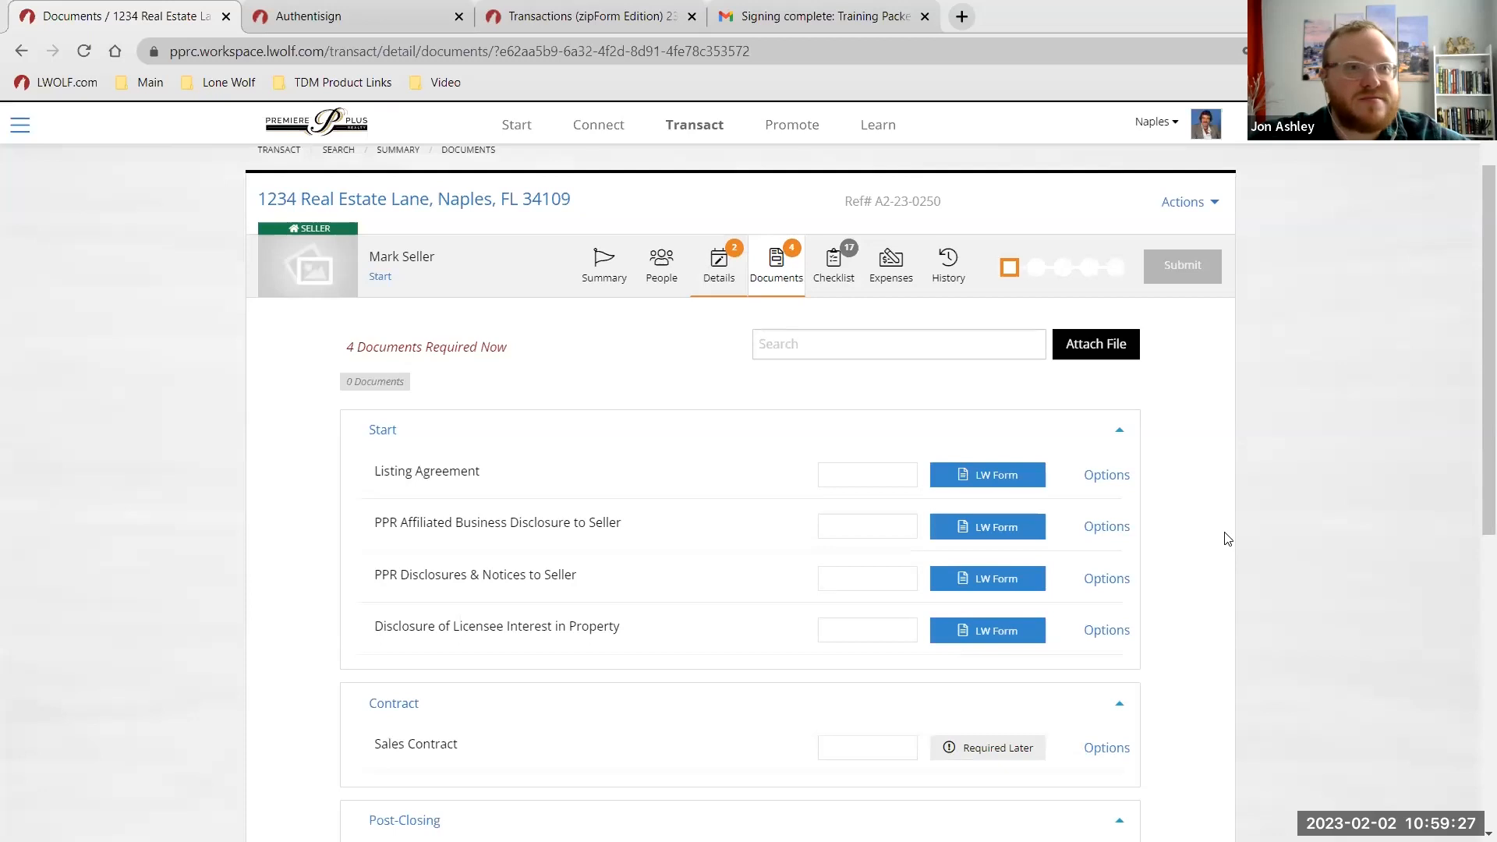
scroll(1228, 538, down, 1)
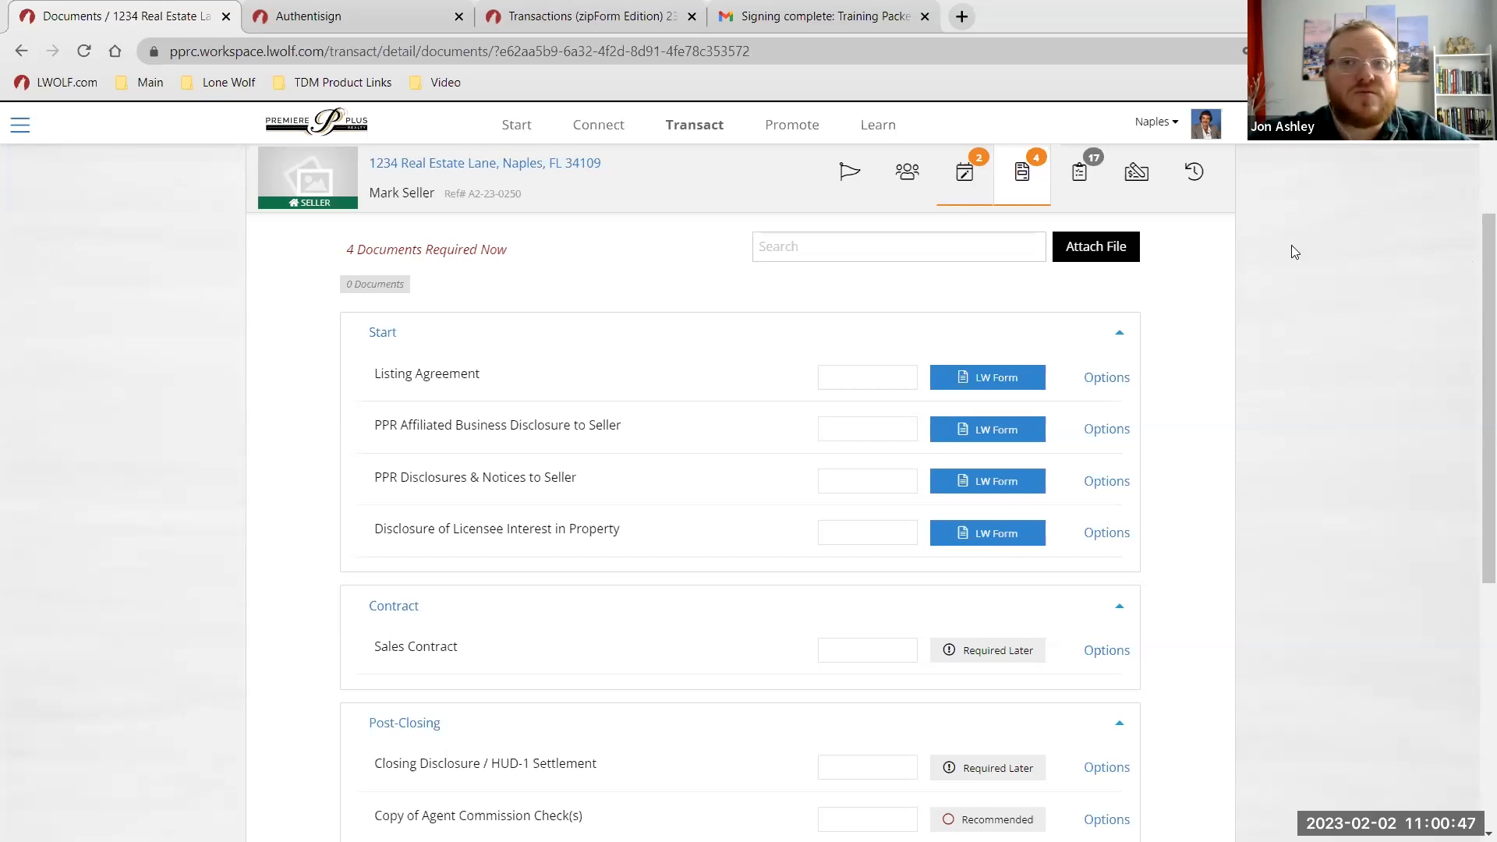
Visit the Learn training page and Transact overview, then switch to the closing Thank You slide.
click(1167, 125)
click(1166, 129)
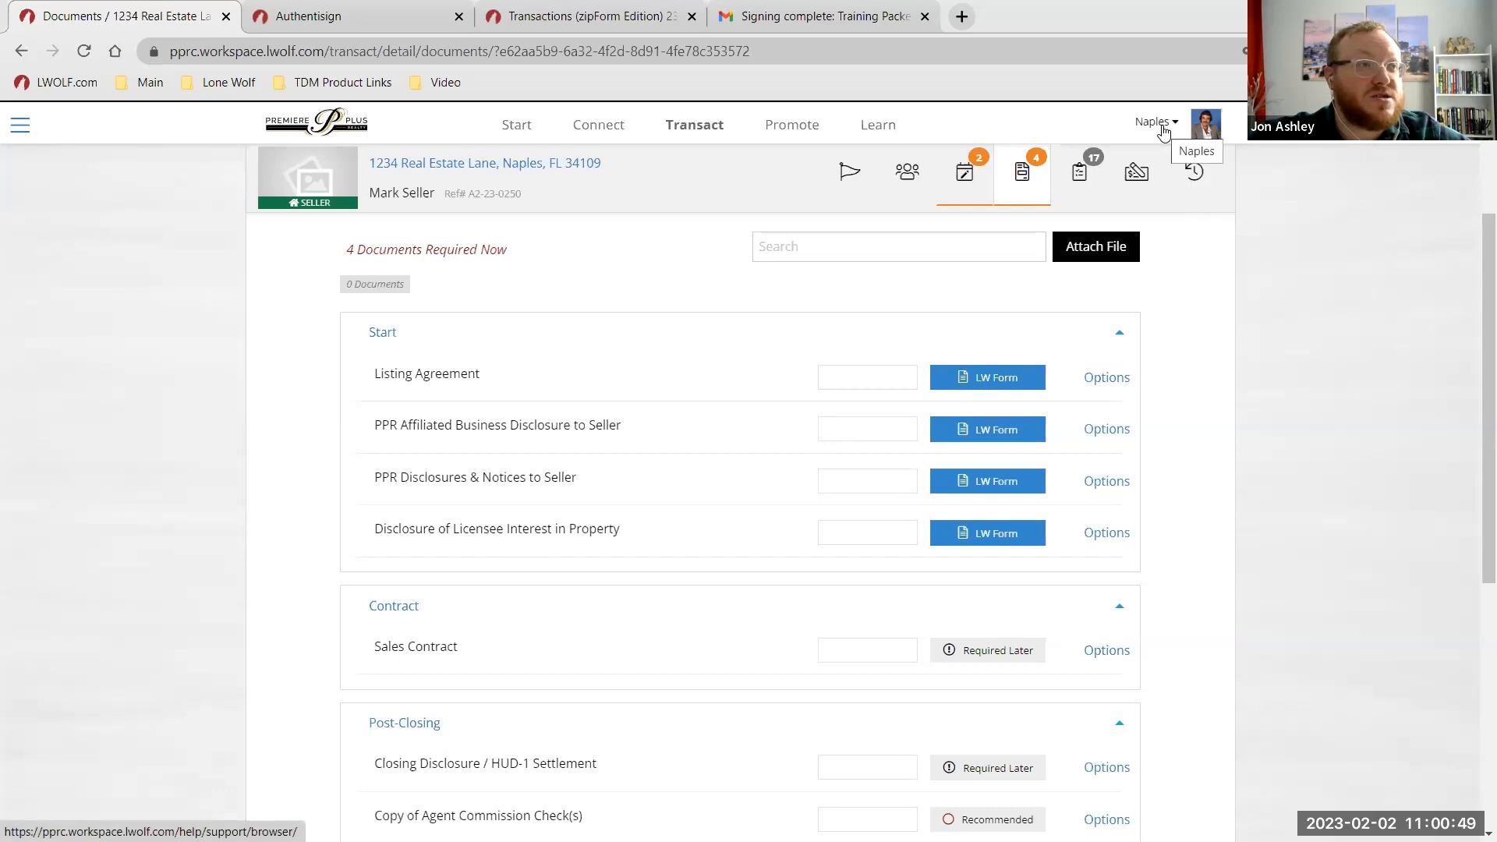
click(879, 128)
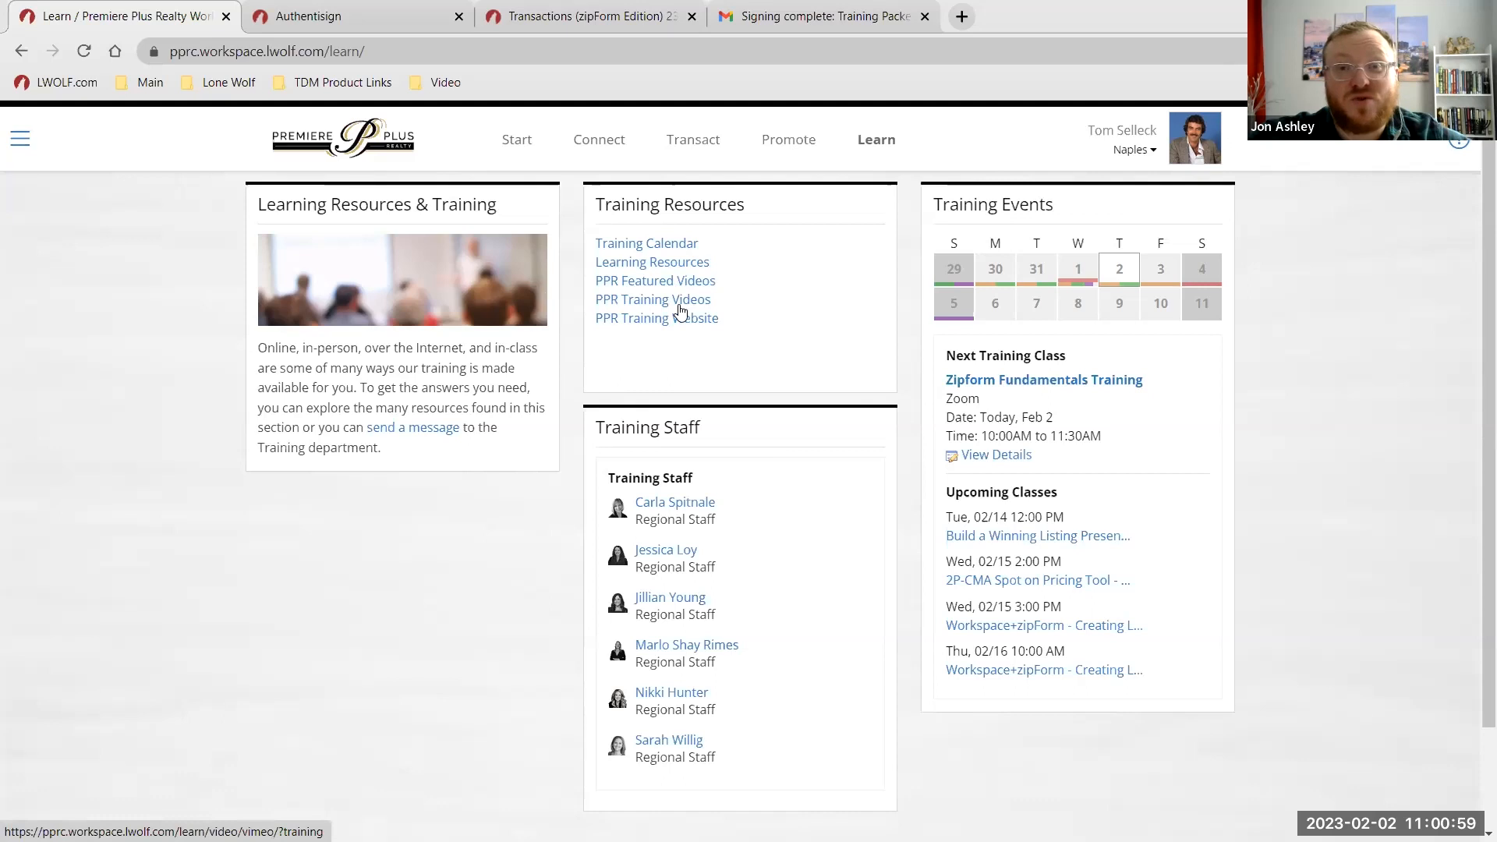
click(698, 156)
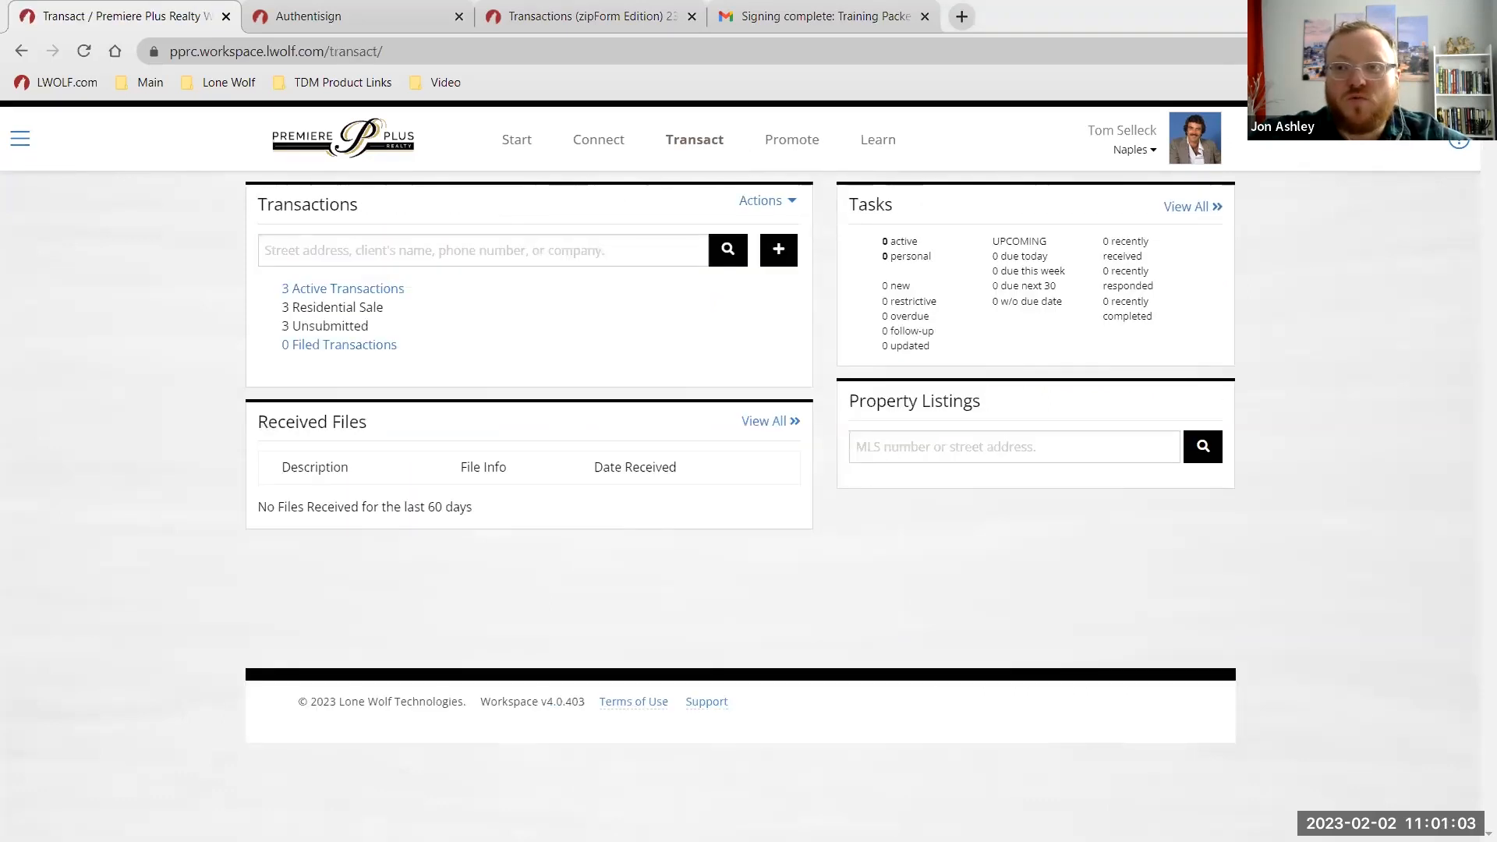
key(alt+Tab)
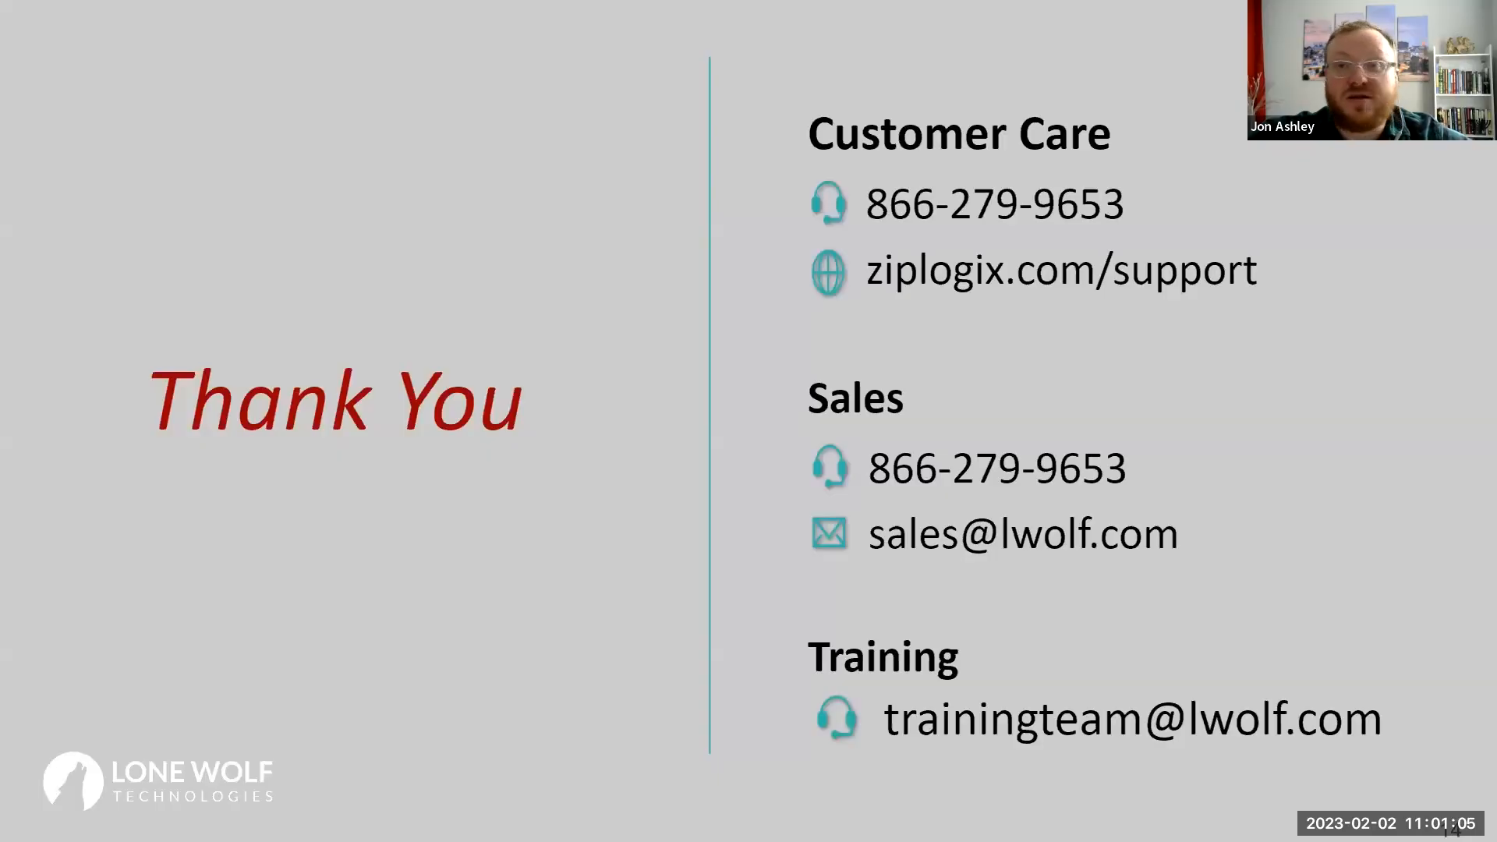
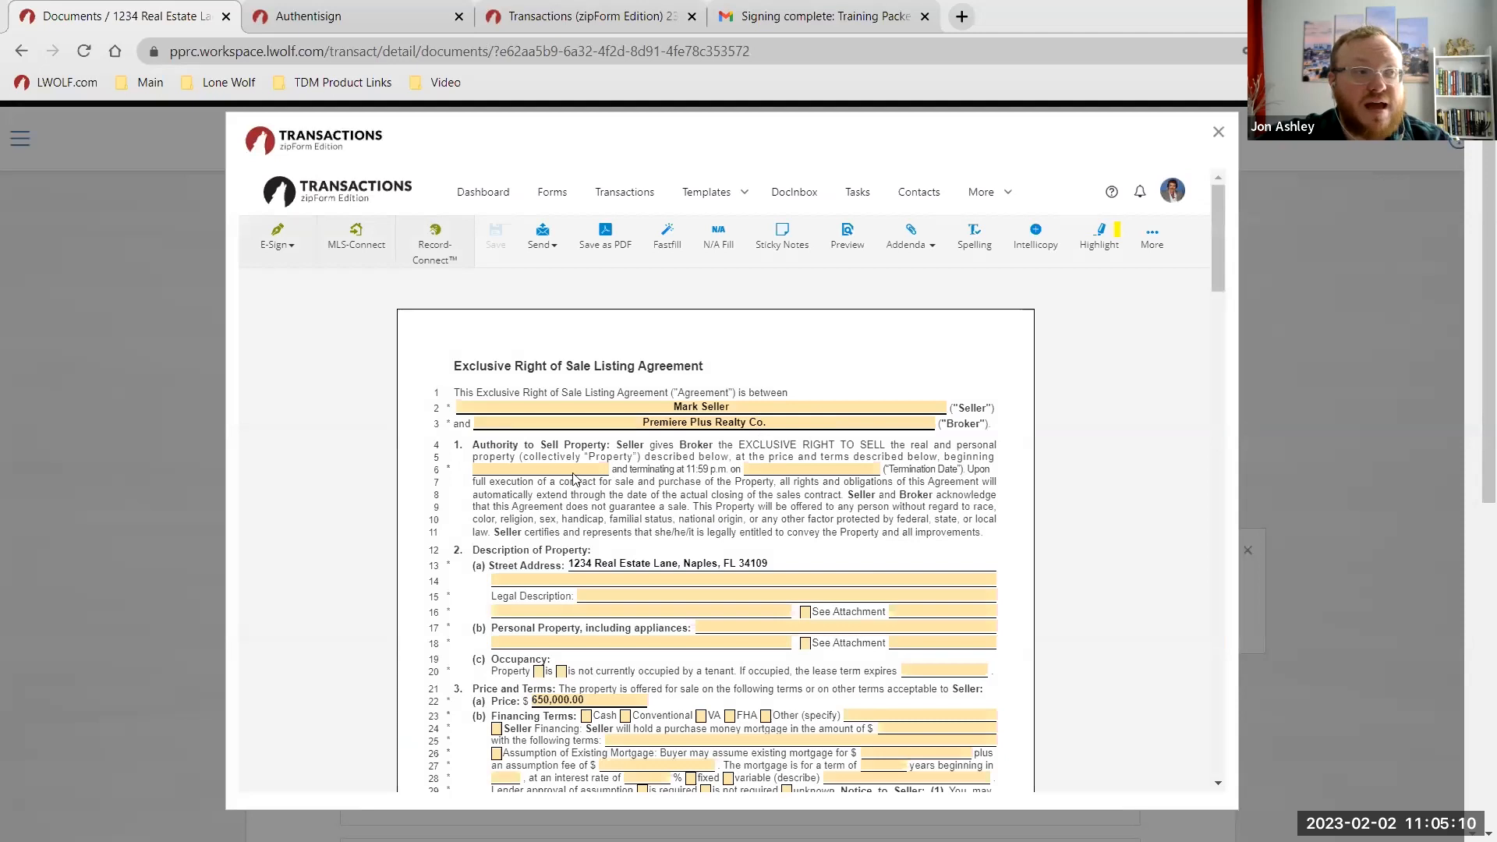
Preview the filled-in ERS-18TB Exclusive Right of Sale Listing Agreement as a finished document.
scroll(725, 668, down, 5)
scroll(726, 668, up, 5)
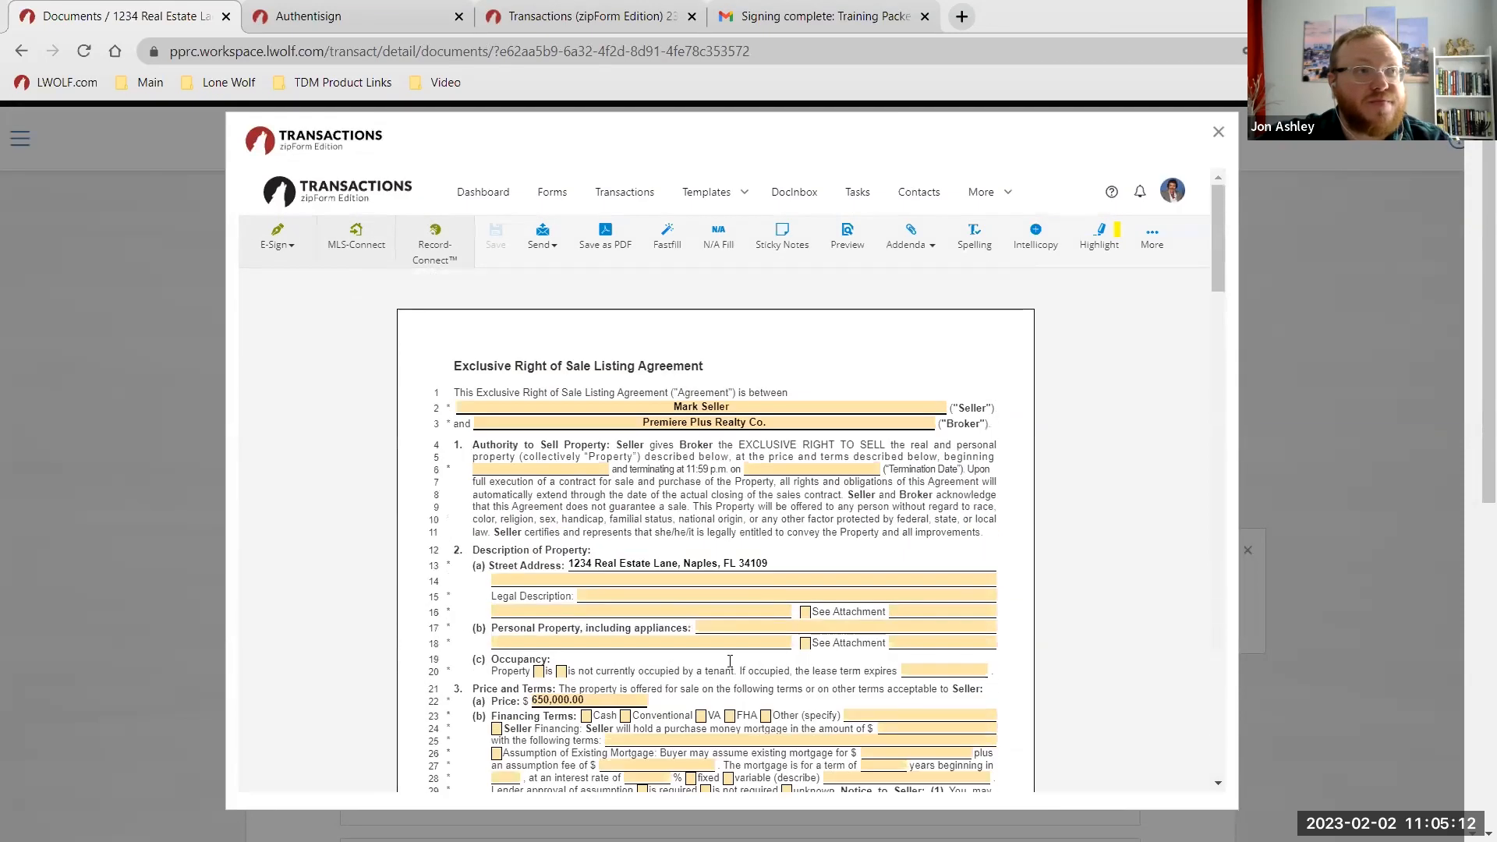
click(854, 258)
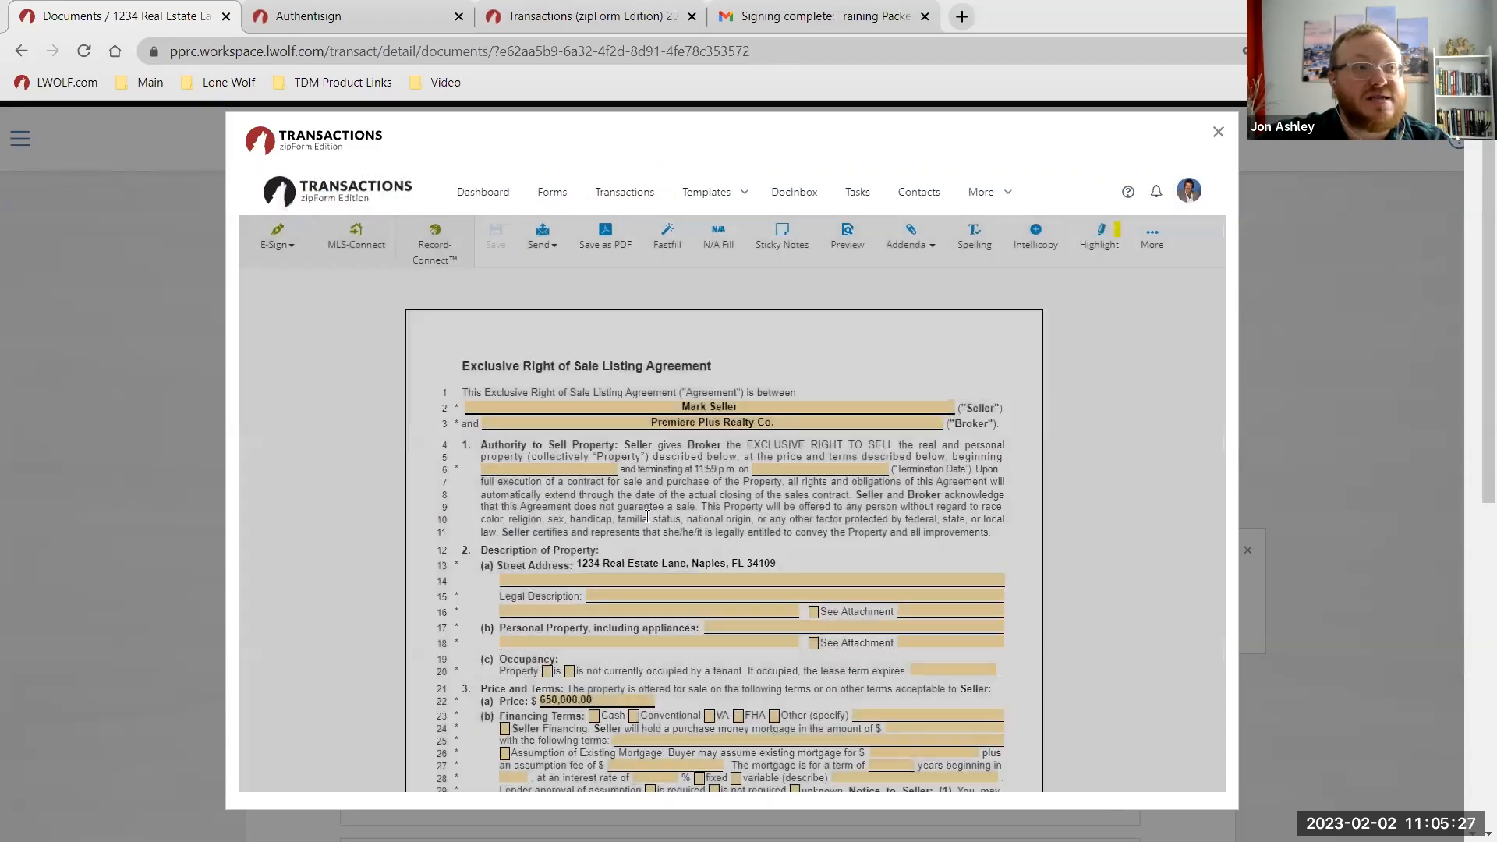
Close the ERS-18TB preview, view it once more, then exit the zipForm editor.
click(1175, 181)
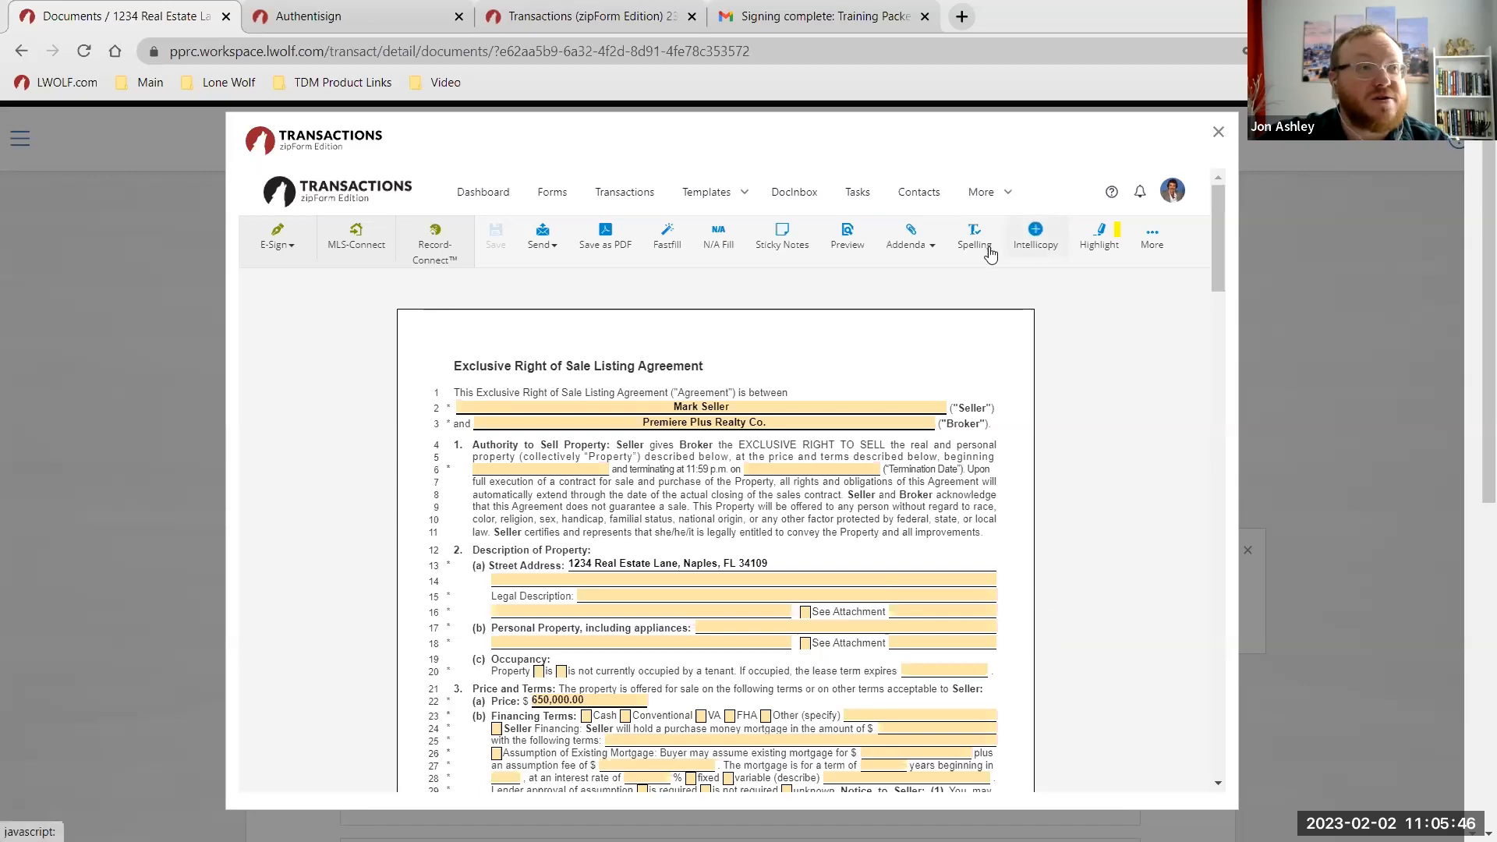
click(846, 238)
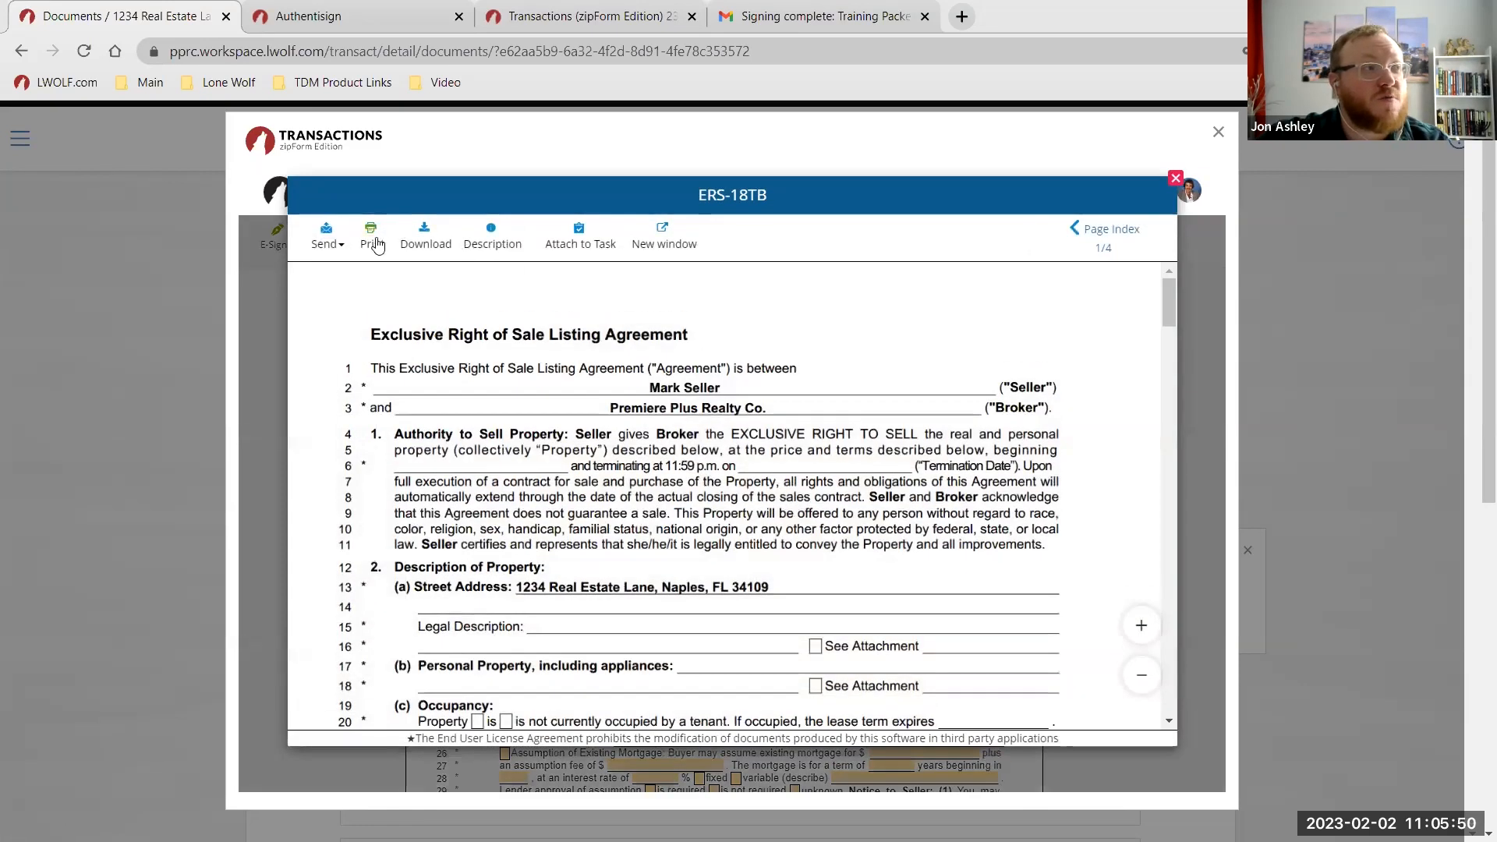
click(1176, 180)
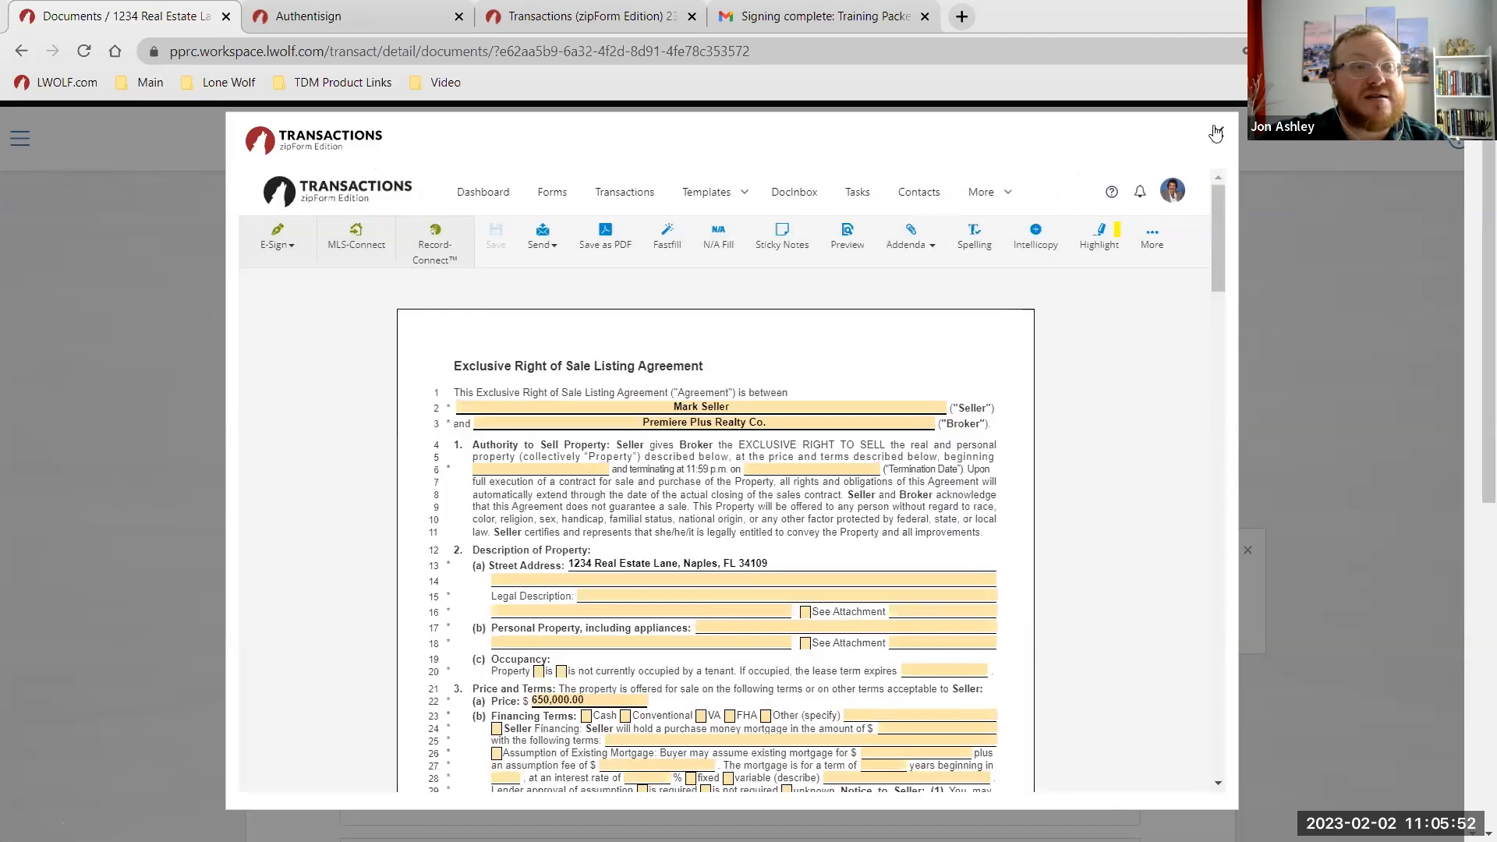
click(1218, 132)
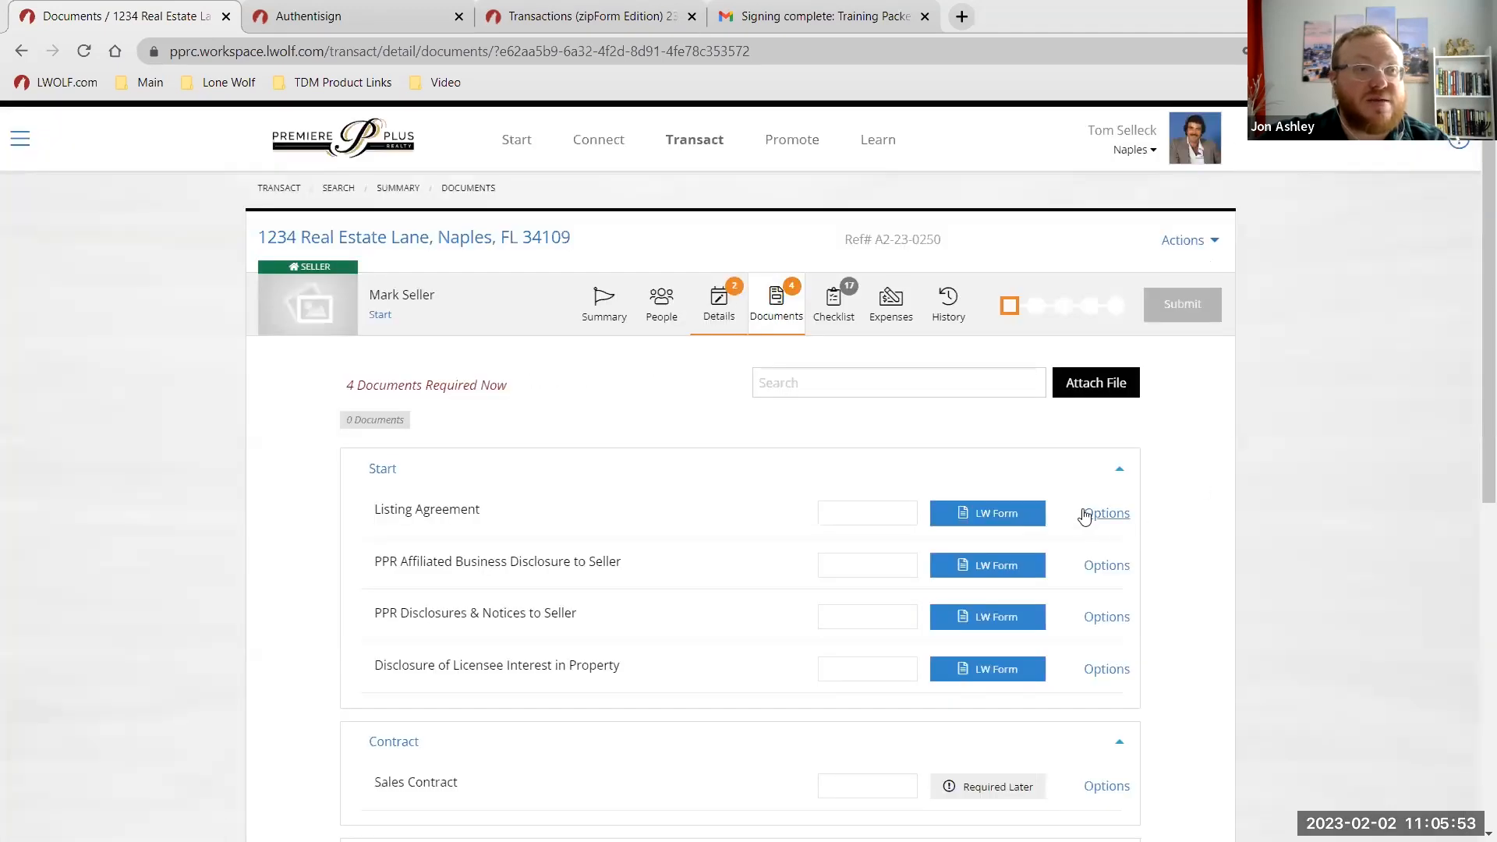
Remove the Lone Wolf form from the Listing Agreement and confirm the removal.
click(1124, 518)
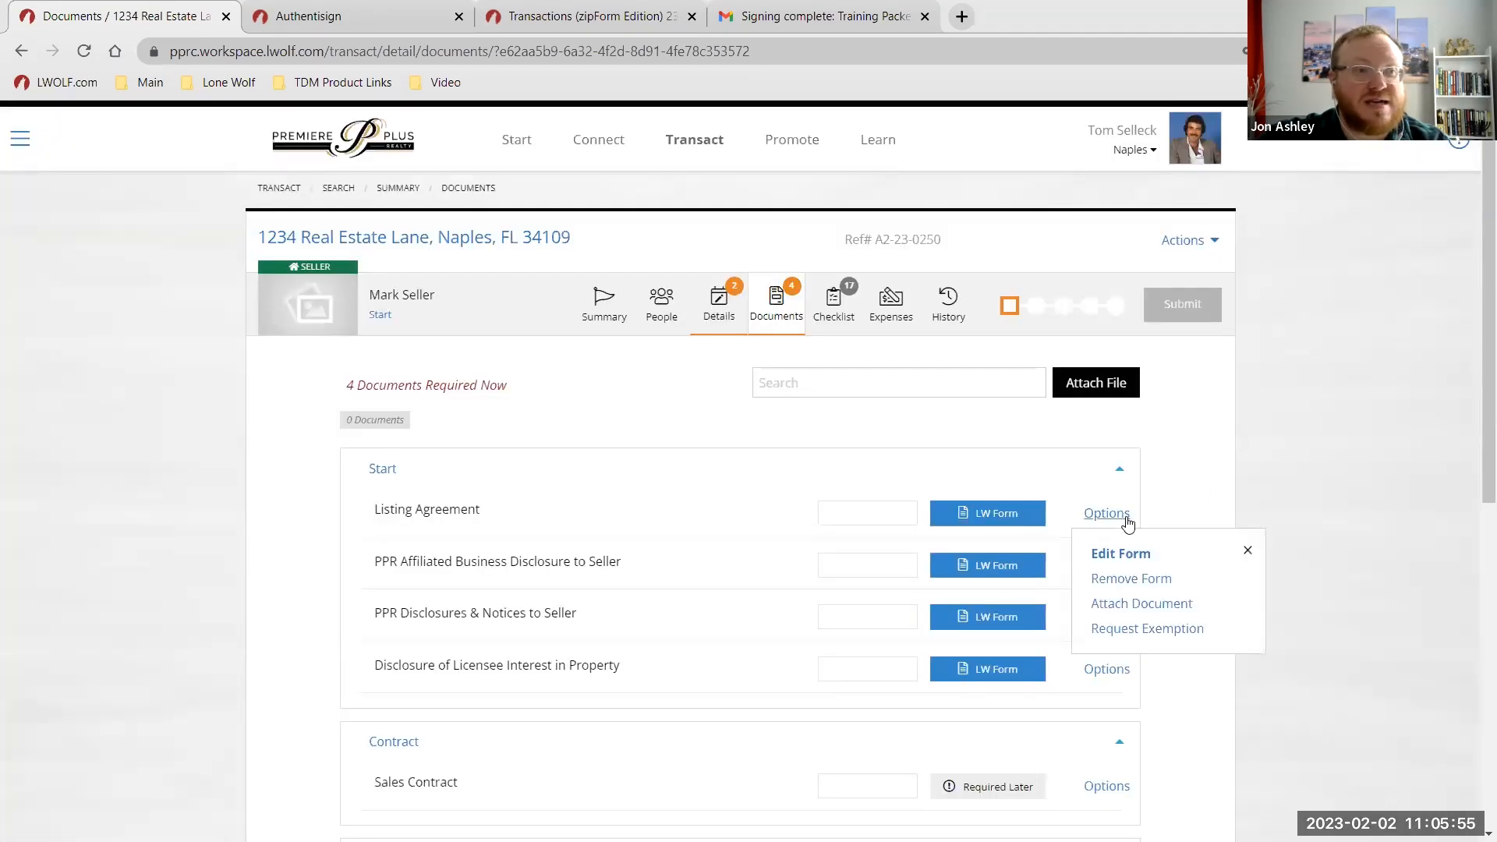
click(1149, 578)
click(871, 166)
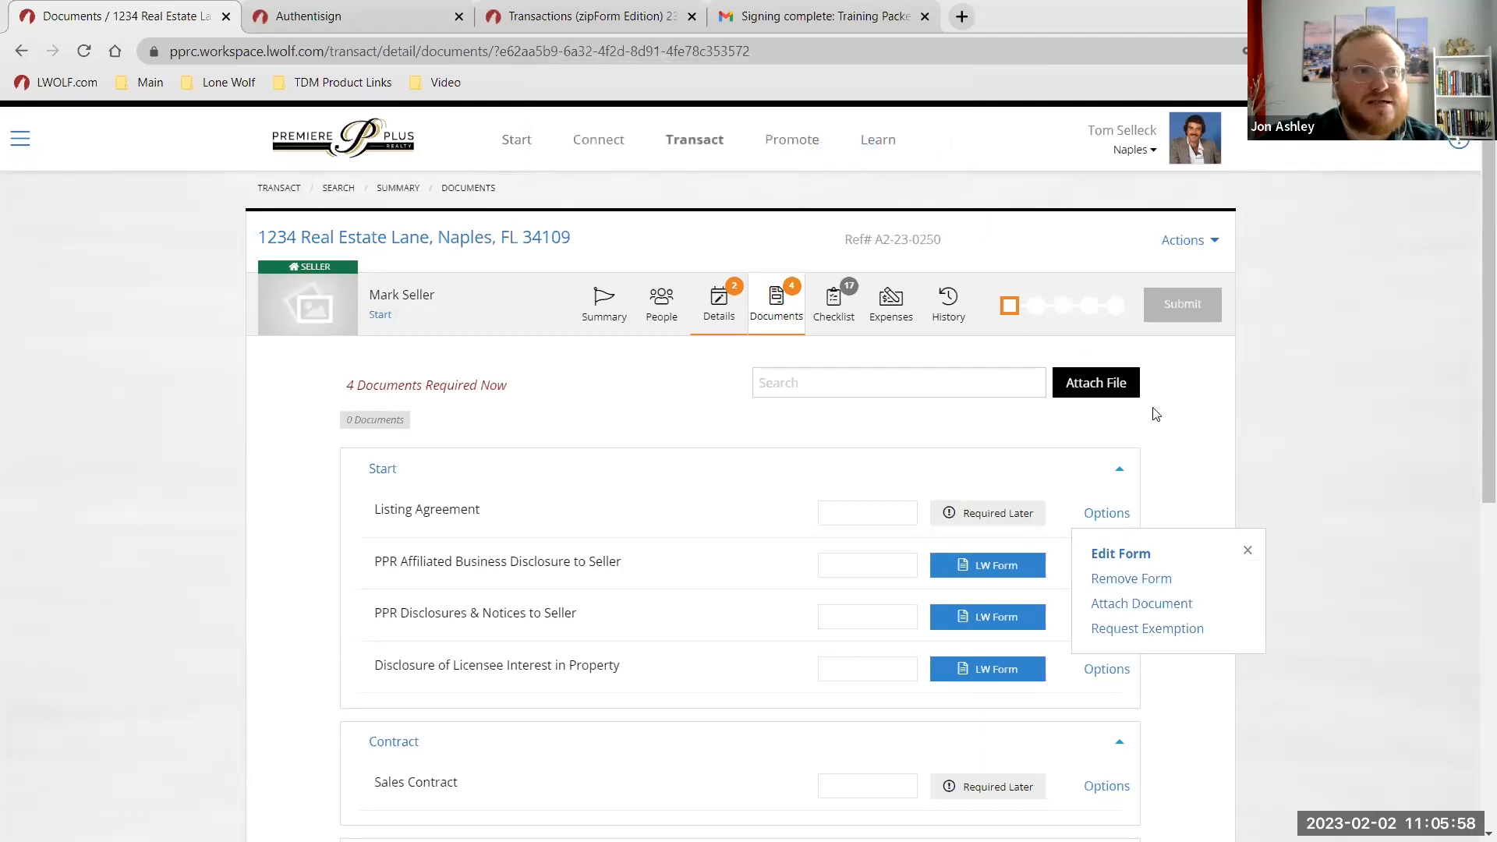
click(1168, 464)
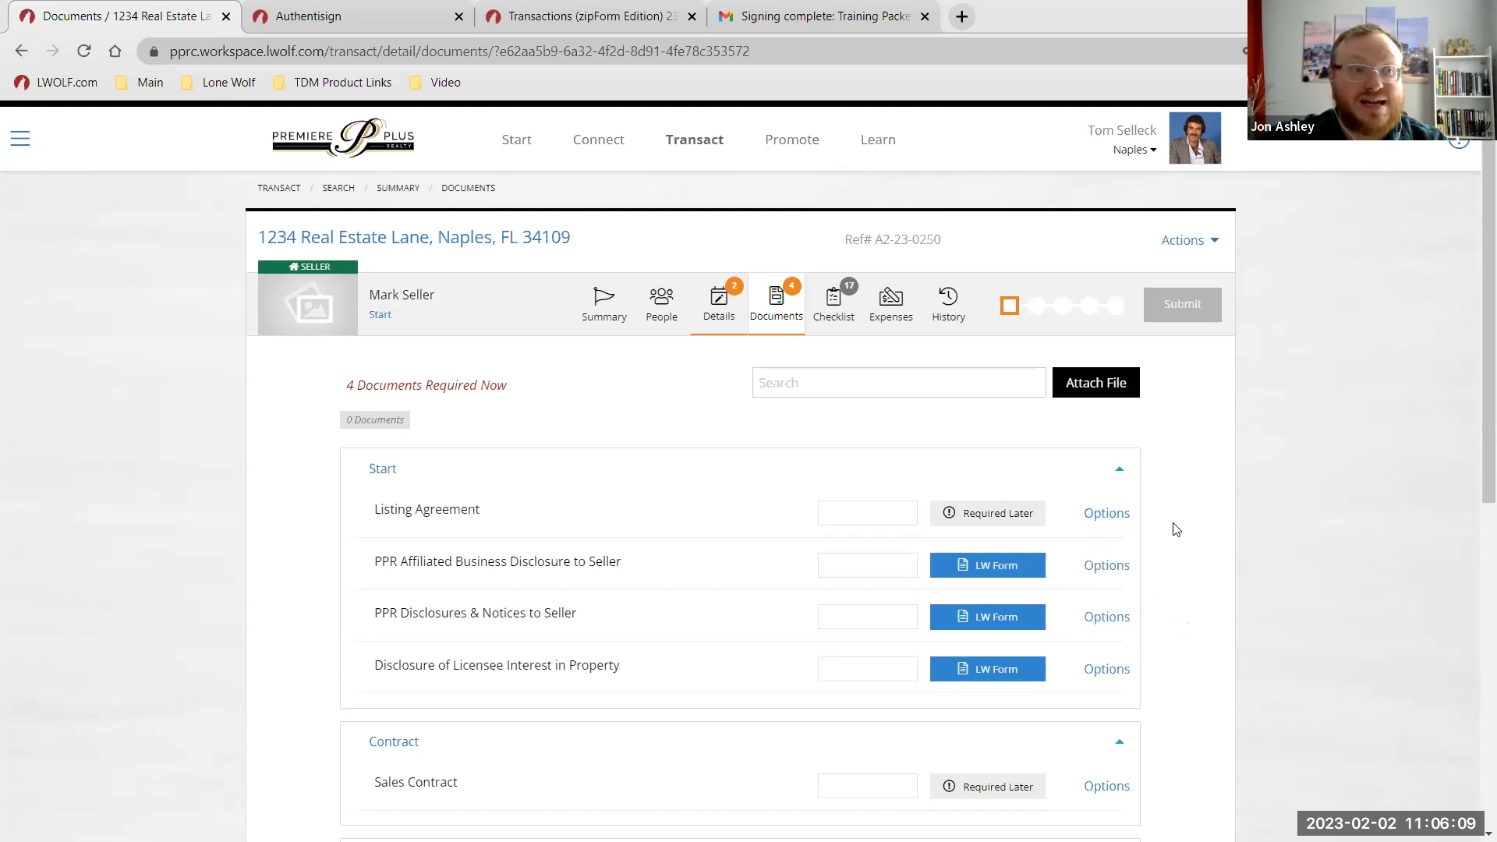
Check the Listing Agreement's attach-document options, including upload from computer, then return to Documents.
click(1105, 529)
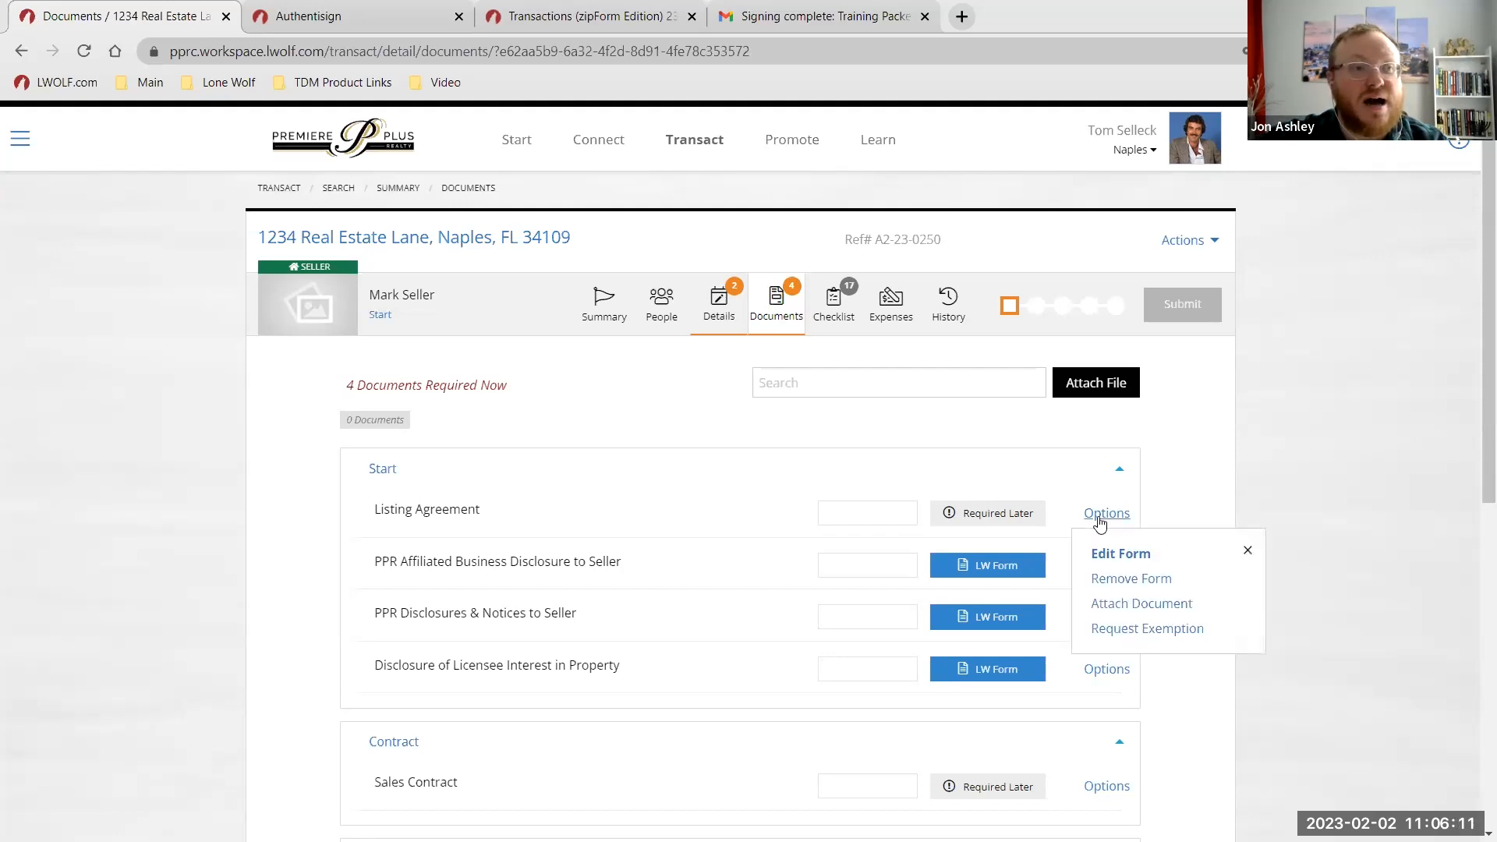
click(1162, 611)
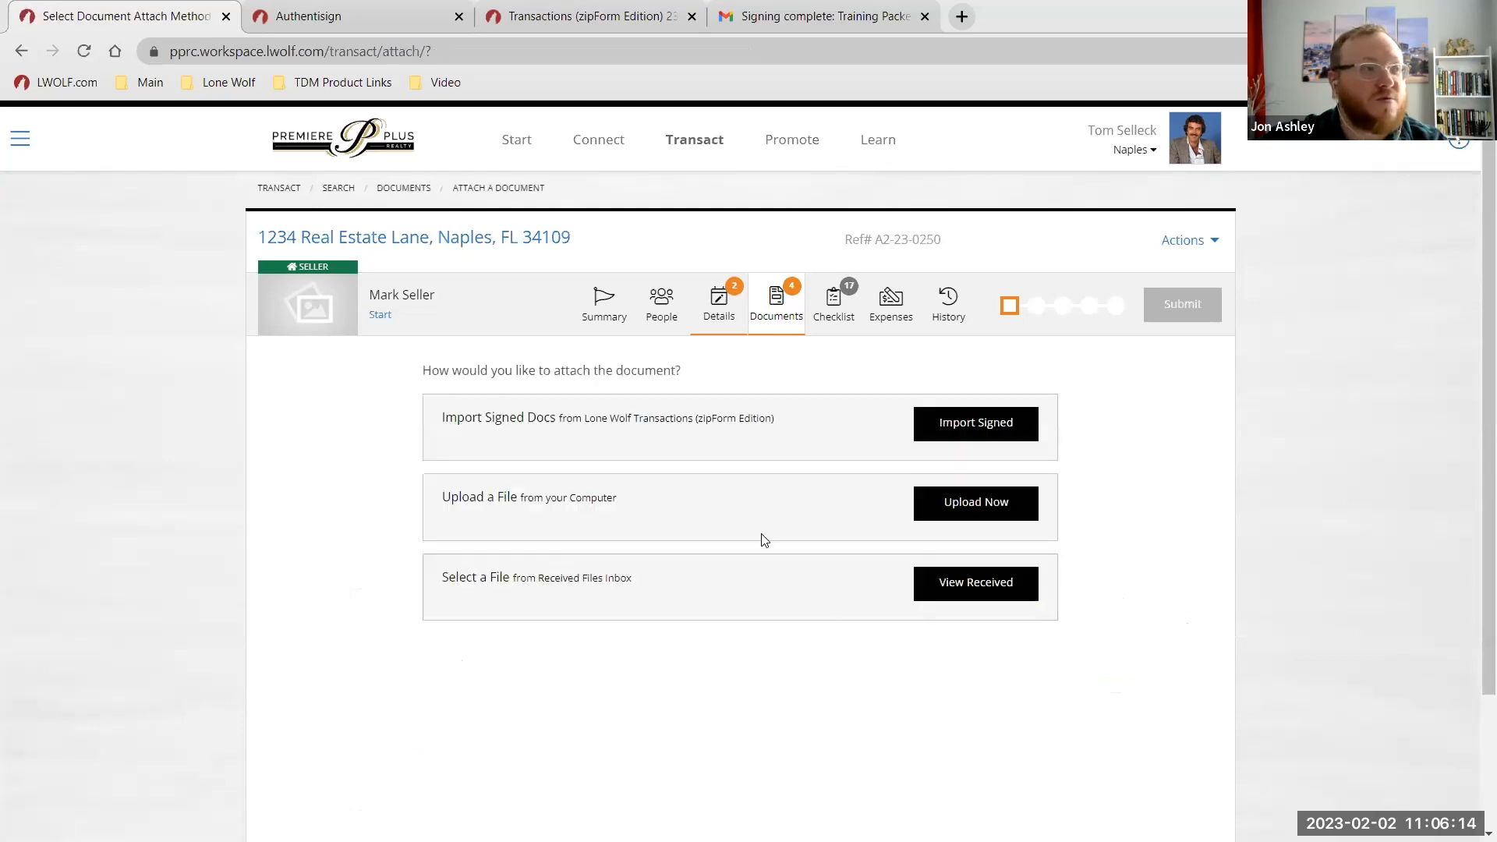
click(969, 511)
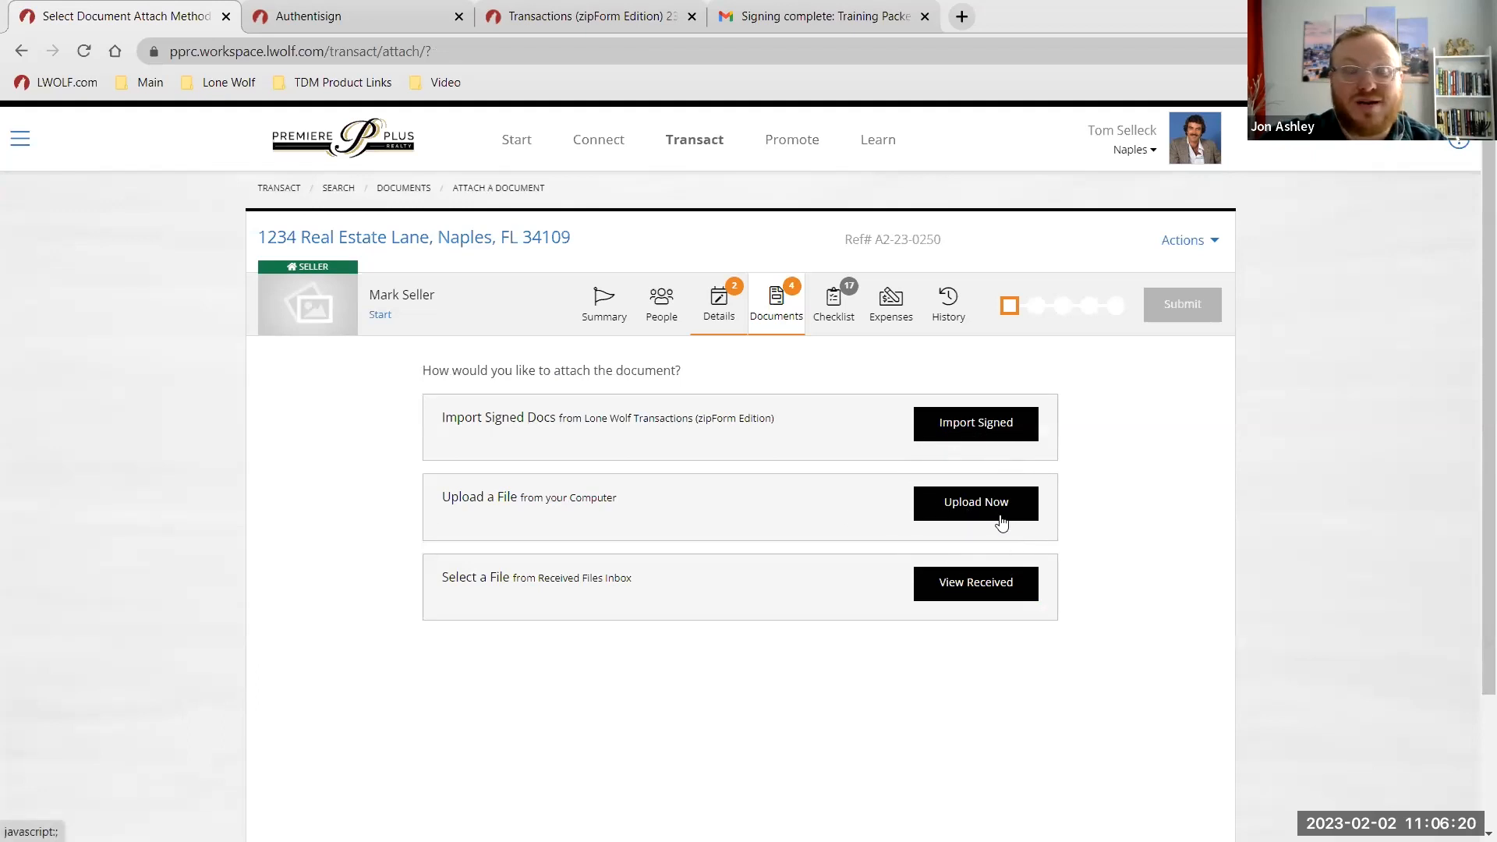
click(778, 310)
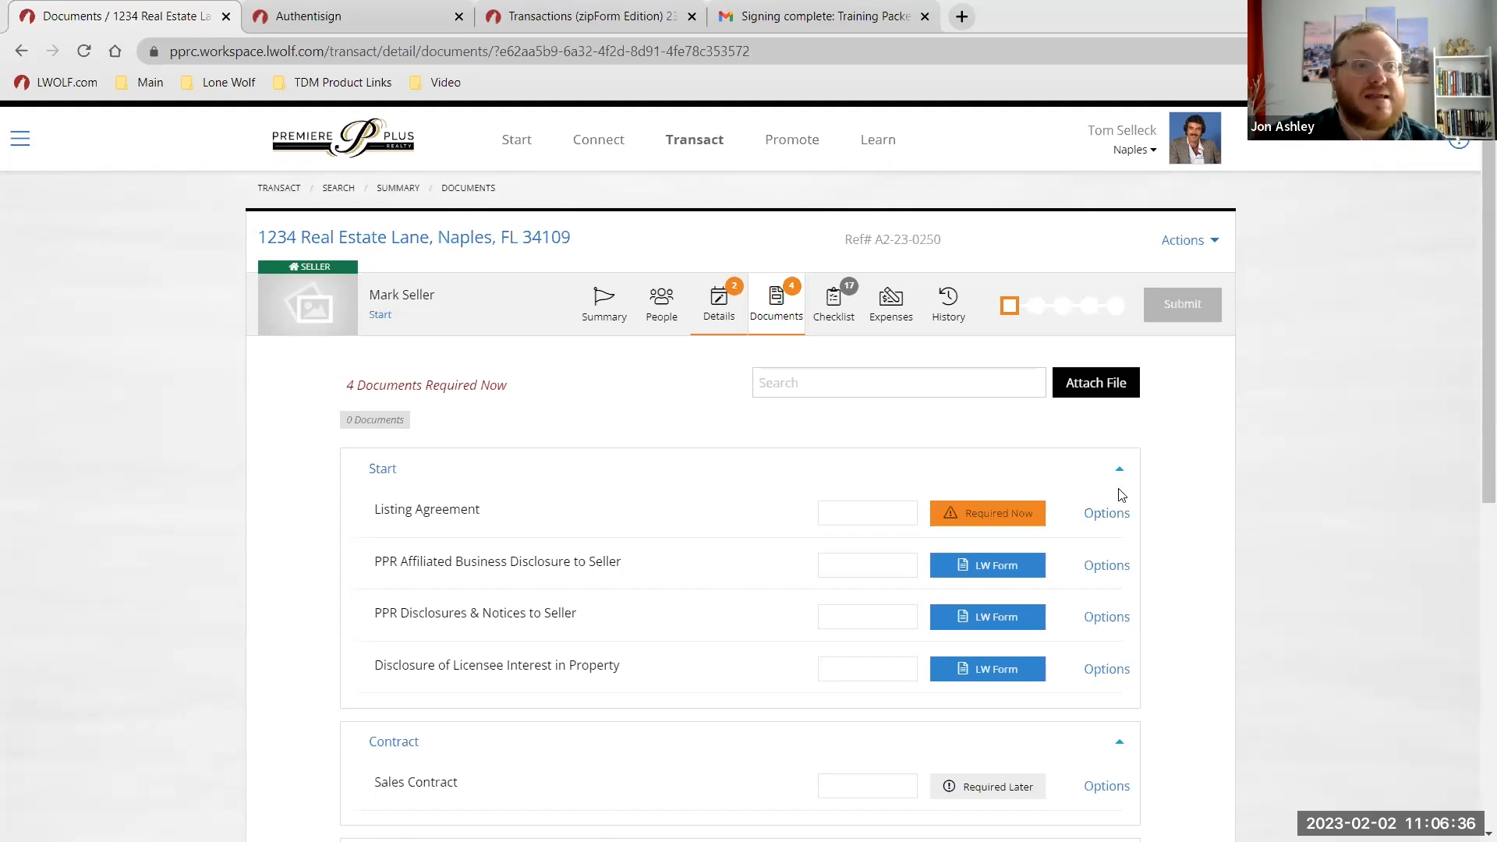
click(1106, 515)
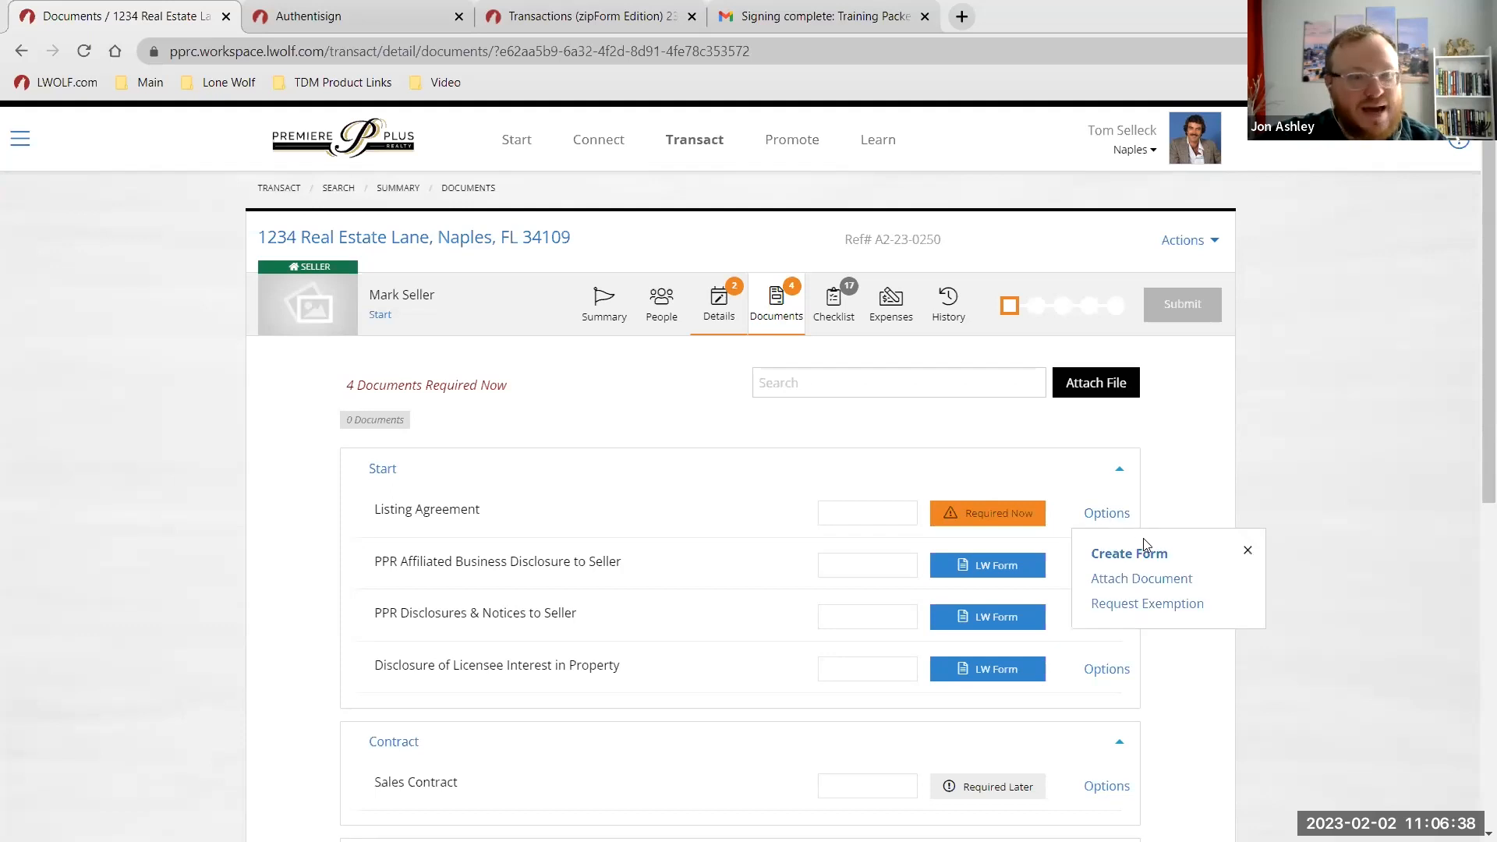
click(1139, 581)
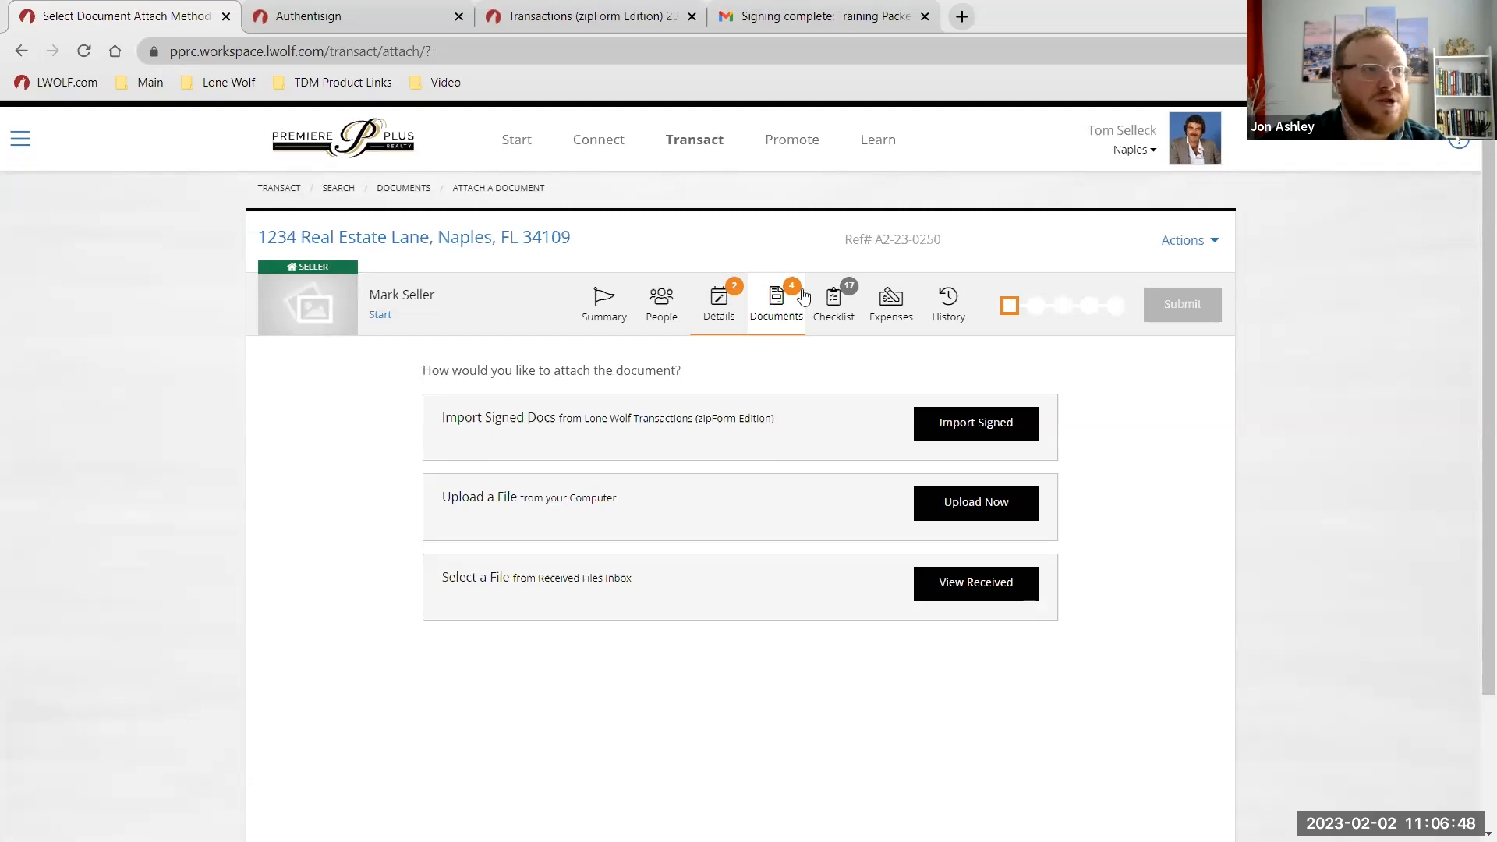
click(760, 300)
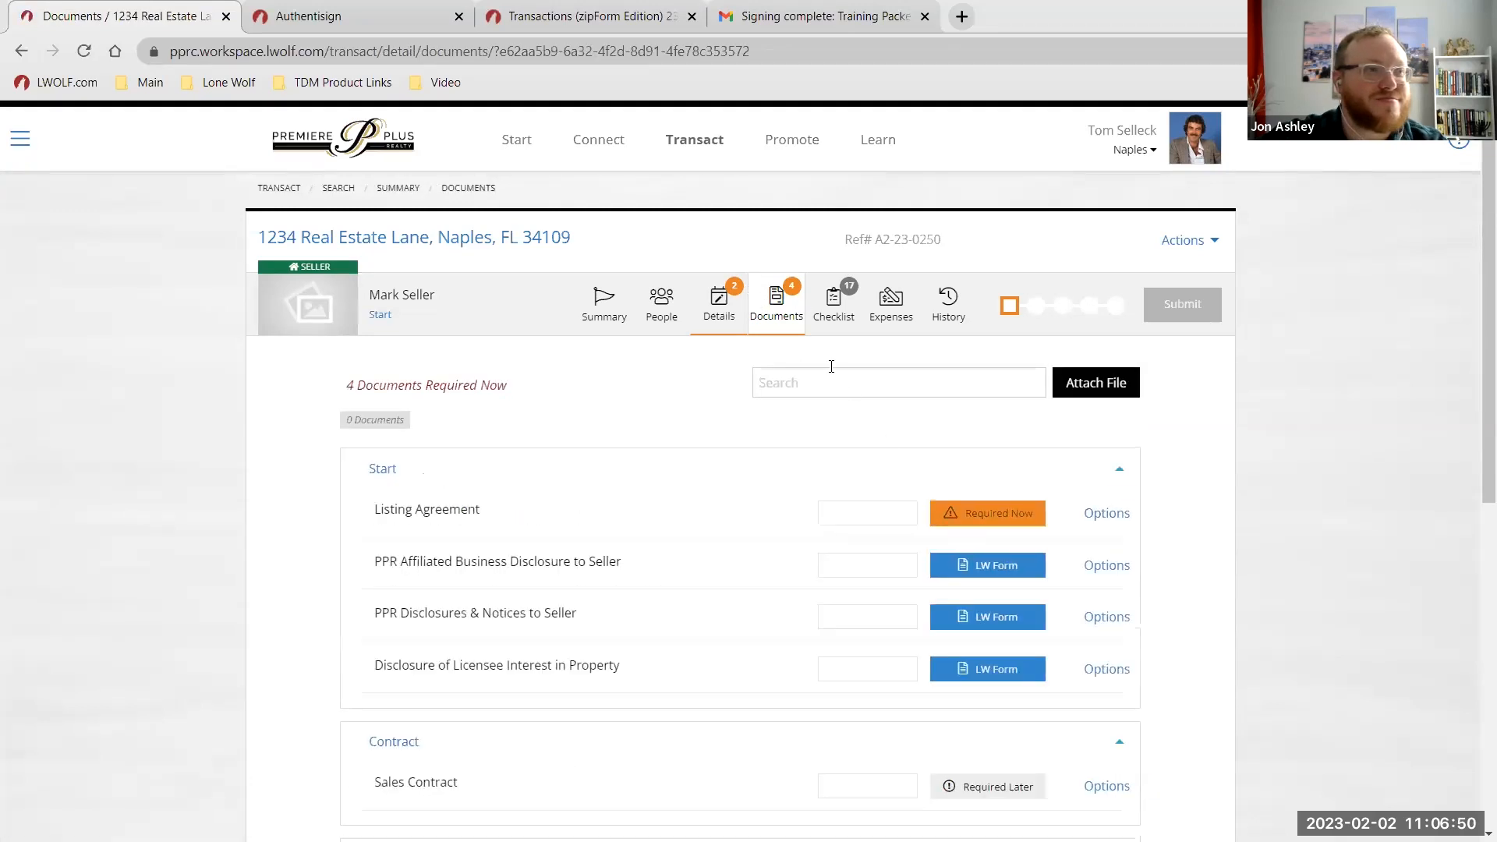
scroll(755, 601, down, 1)
scroll(1177, 503, up, 1)
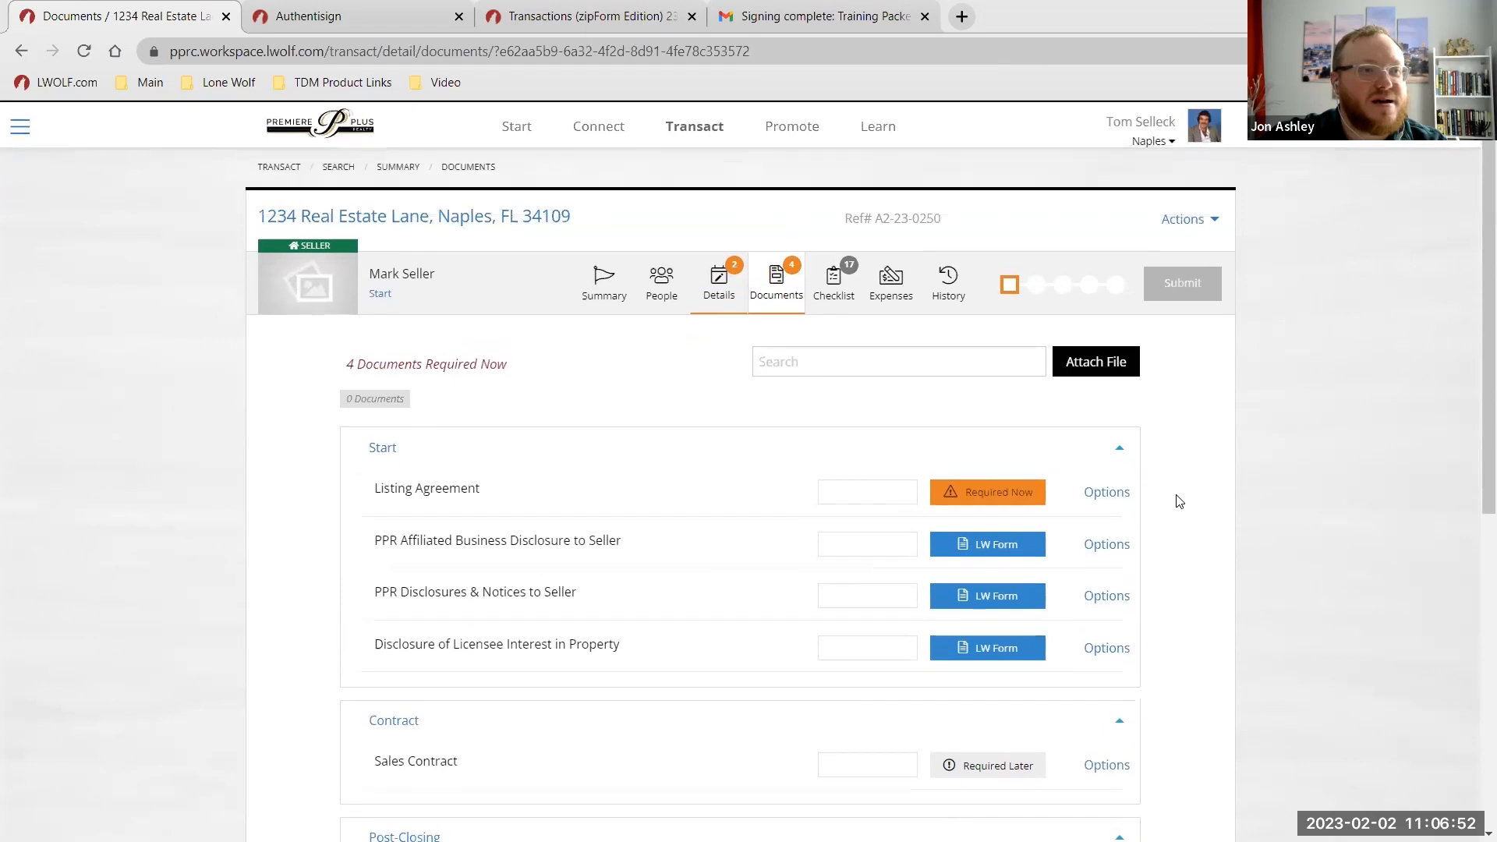
Review the Documents page down to the Transaction Email Address, then open the Listing Agreement's attach-document page.
scroll(1179, 501, up, 1)
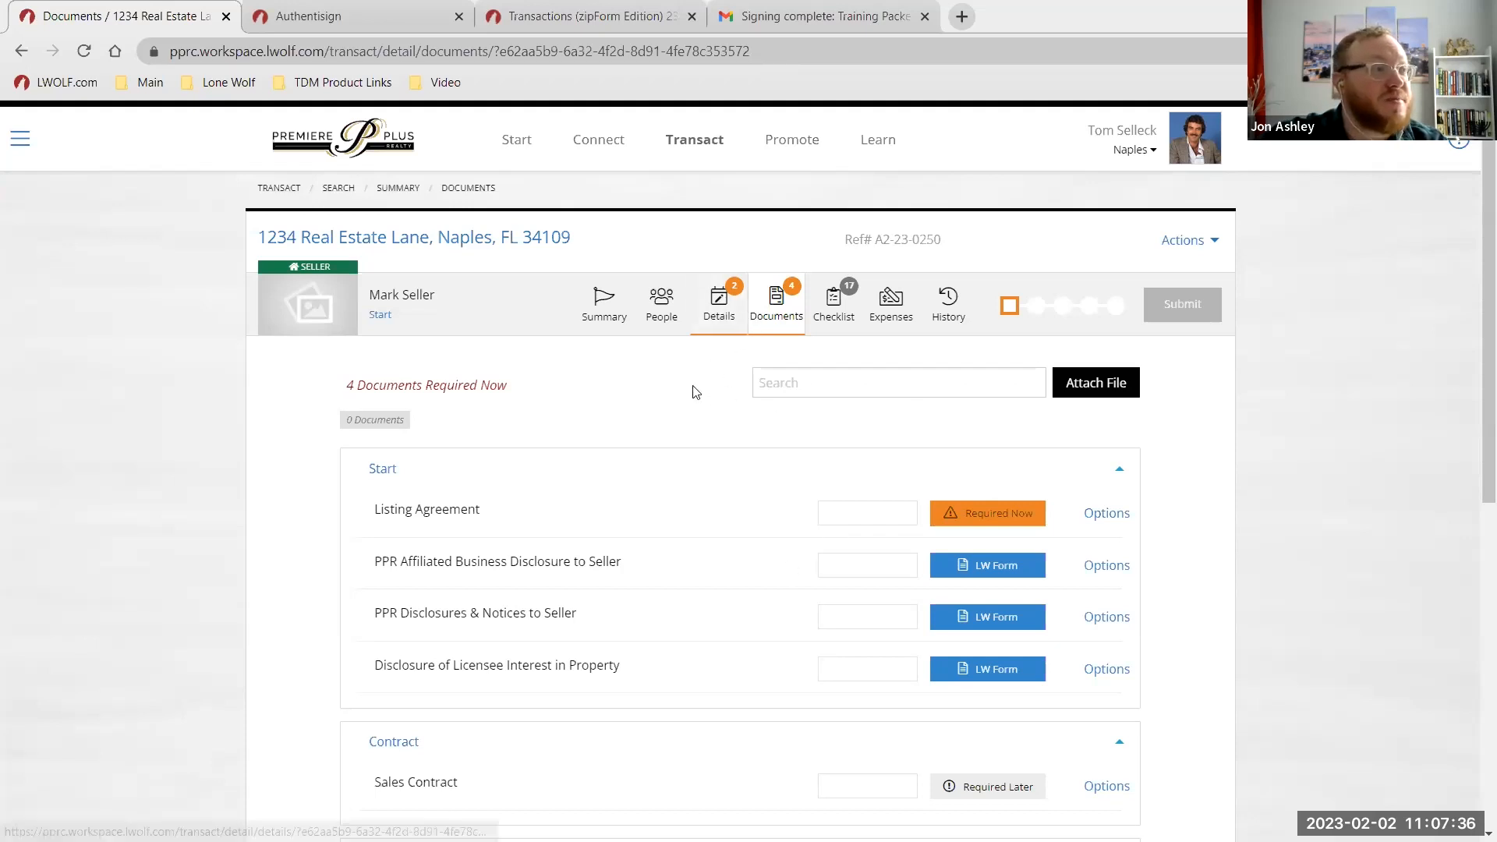
scroll(702, 413, down, 8)
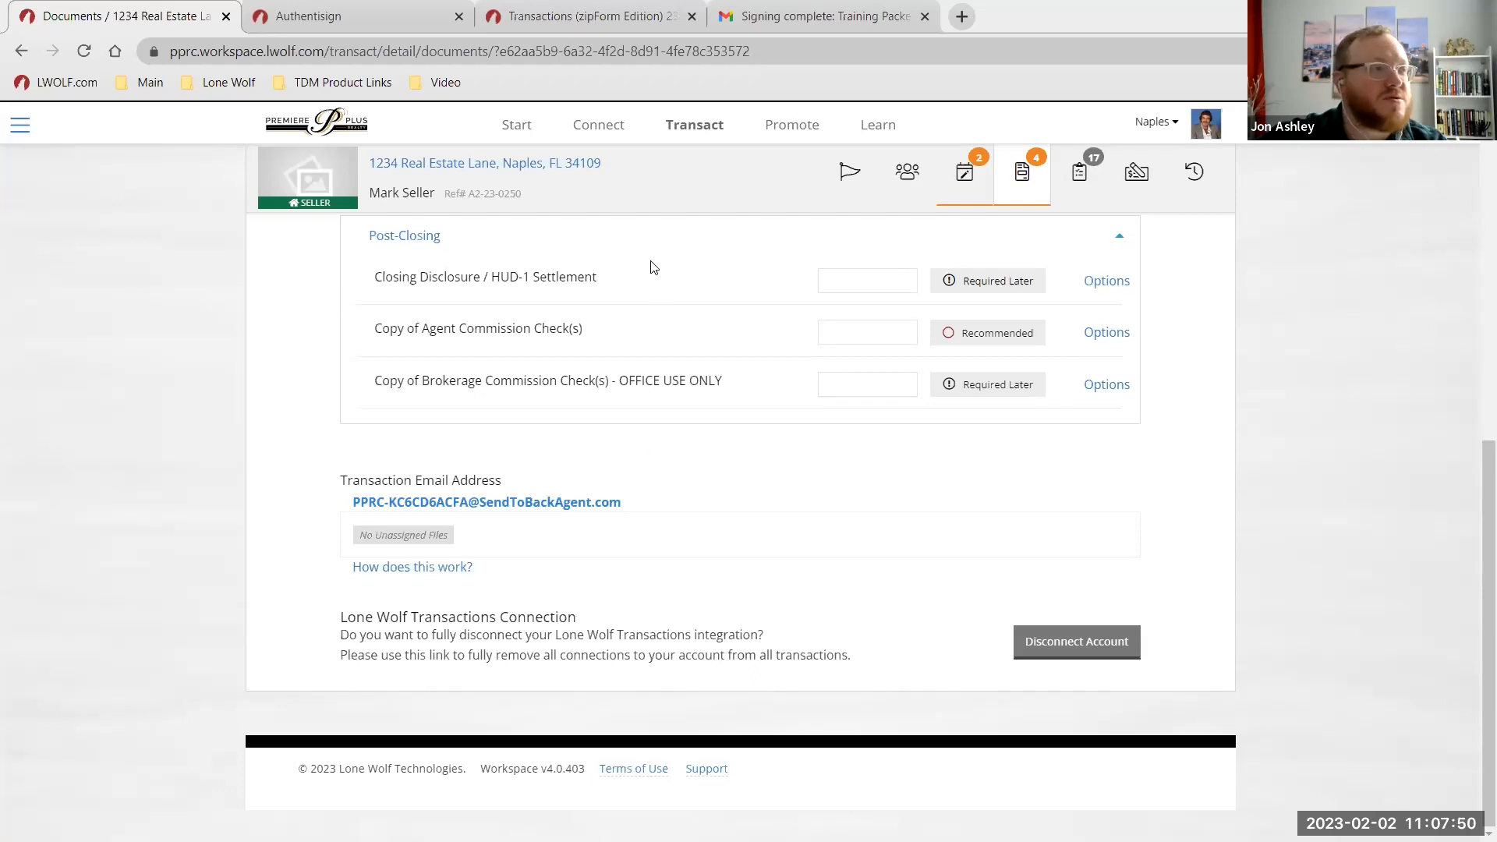
scroll(653, 296, up, 20)
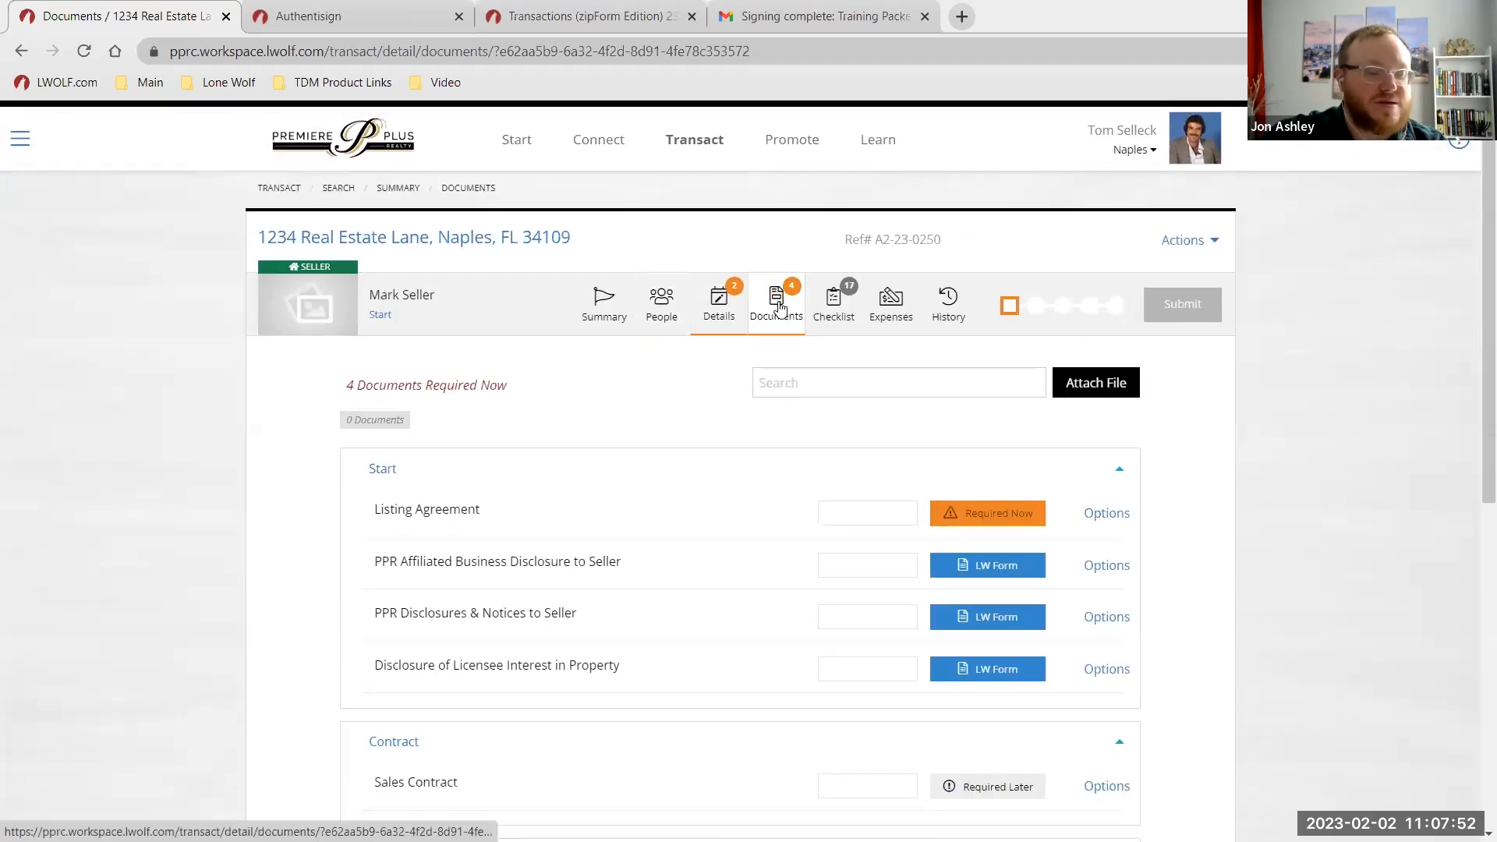
scroll(613, 441, down, 20)
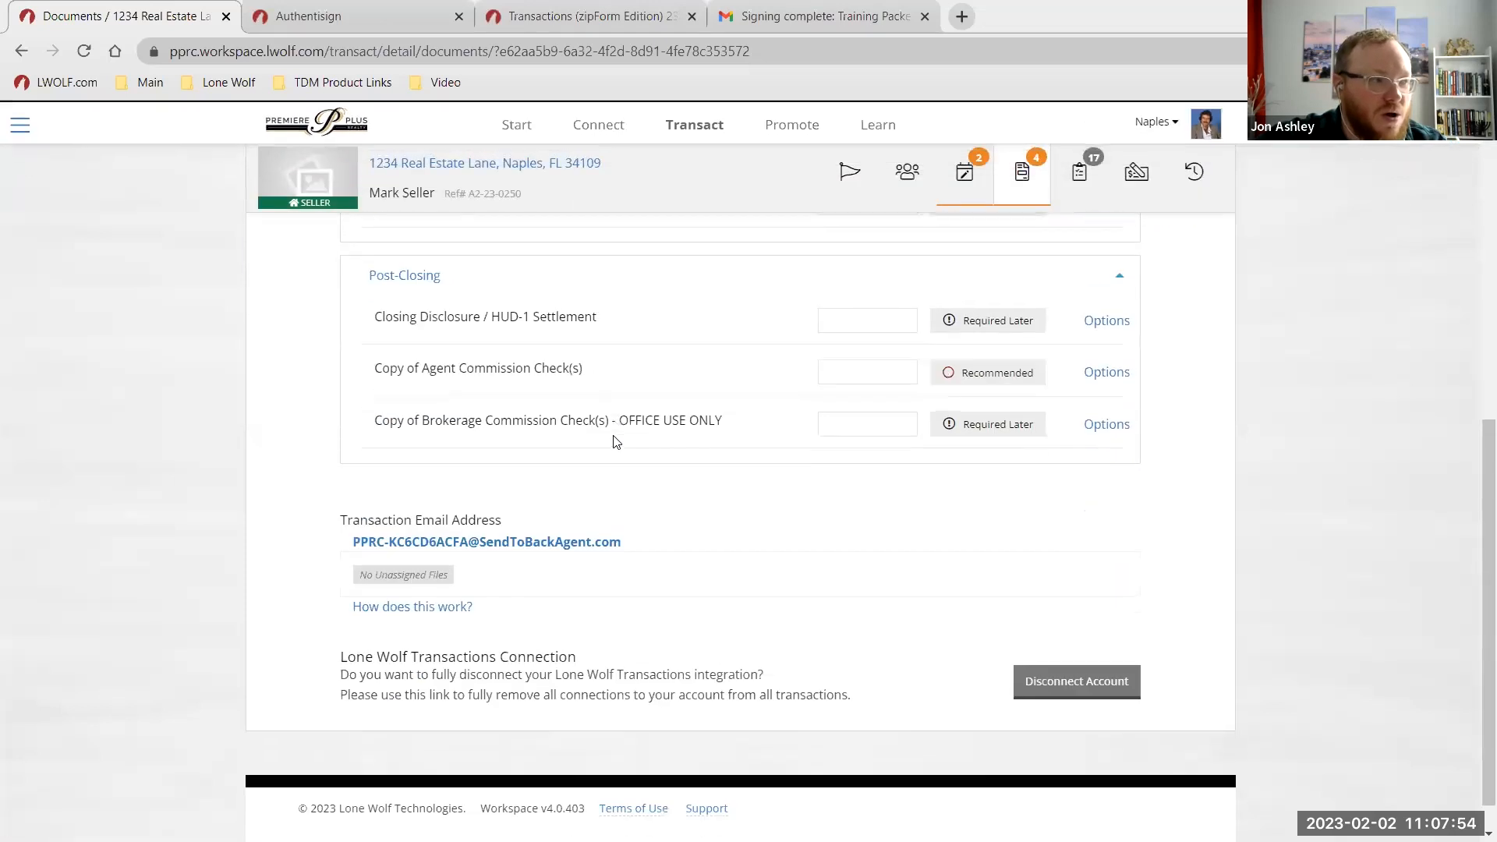
scroll(613, 441, down, 1)
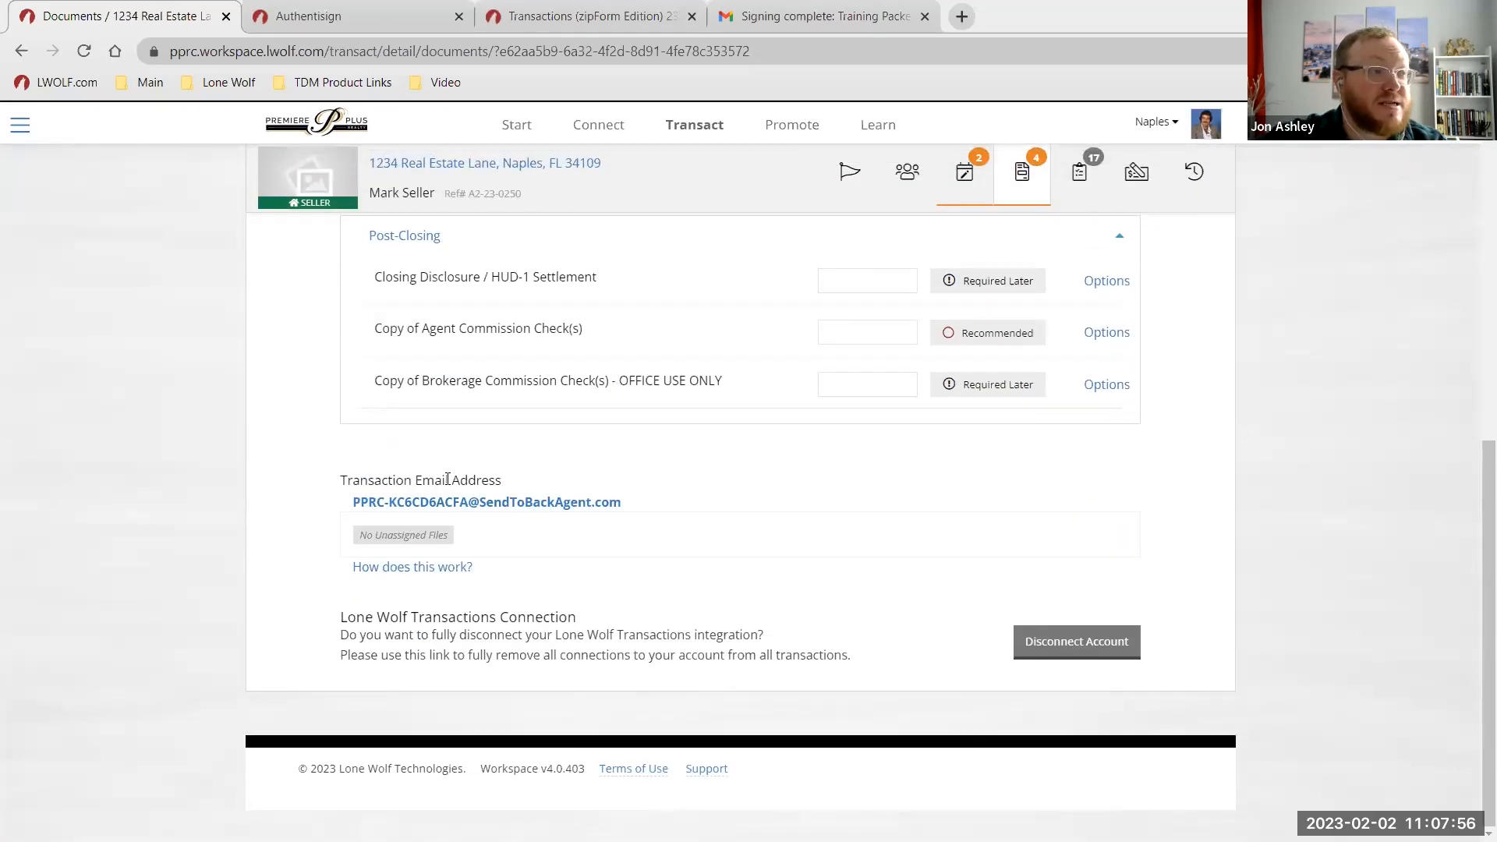
scroll(460, 483, up, 1)
scroll(474, 506, down, 1)
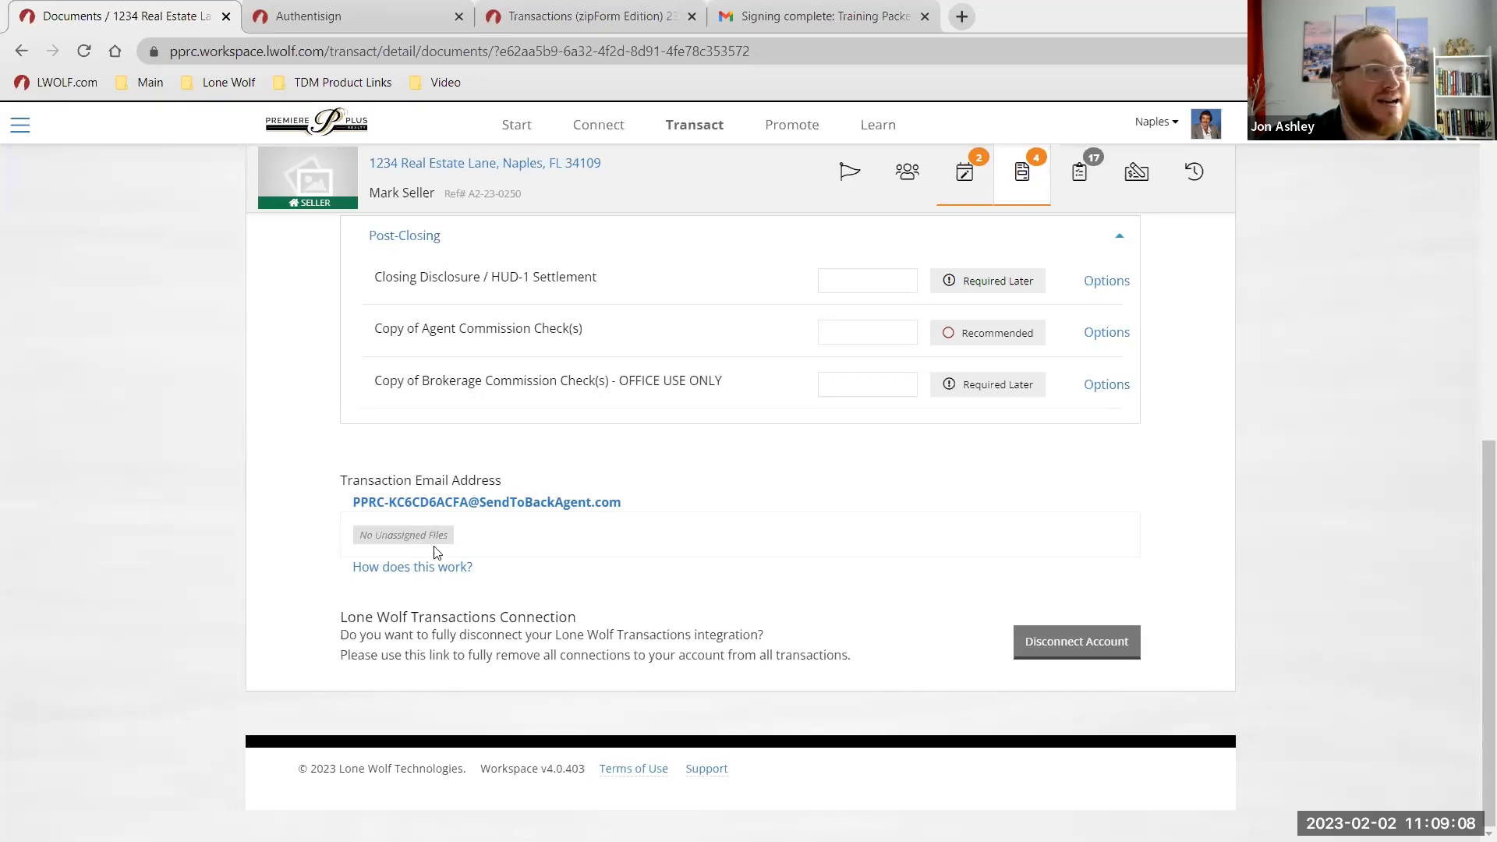
scroll(593, 577, up, 10)
scroll(911, 593, down, 1)
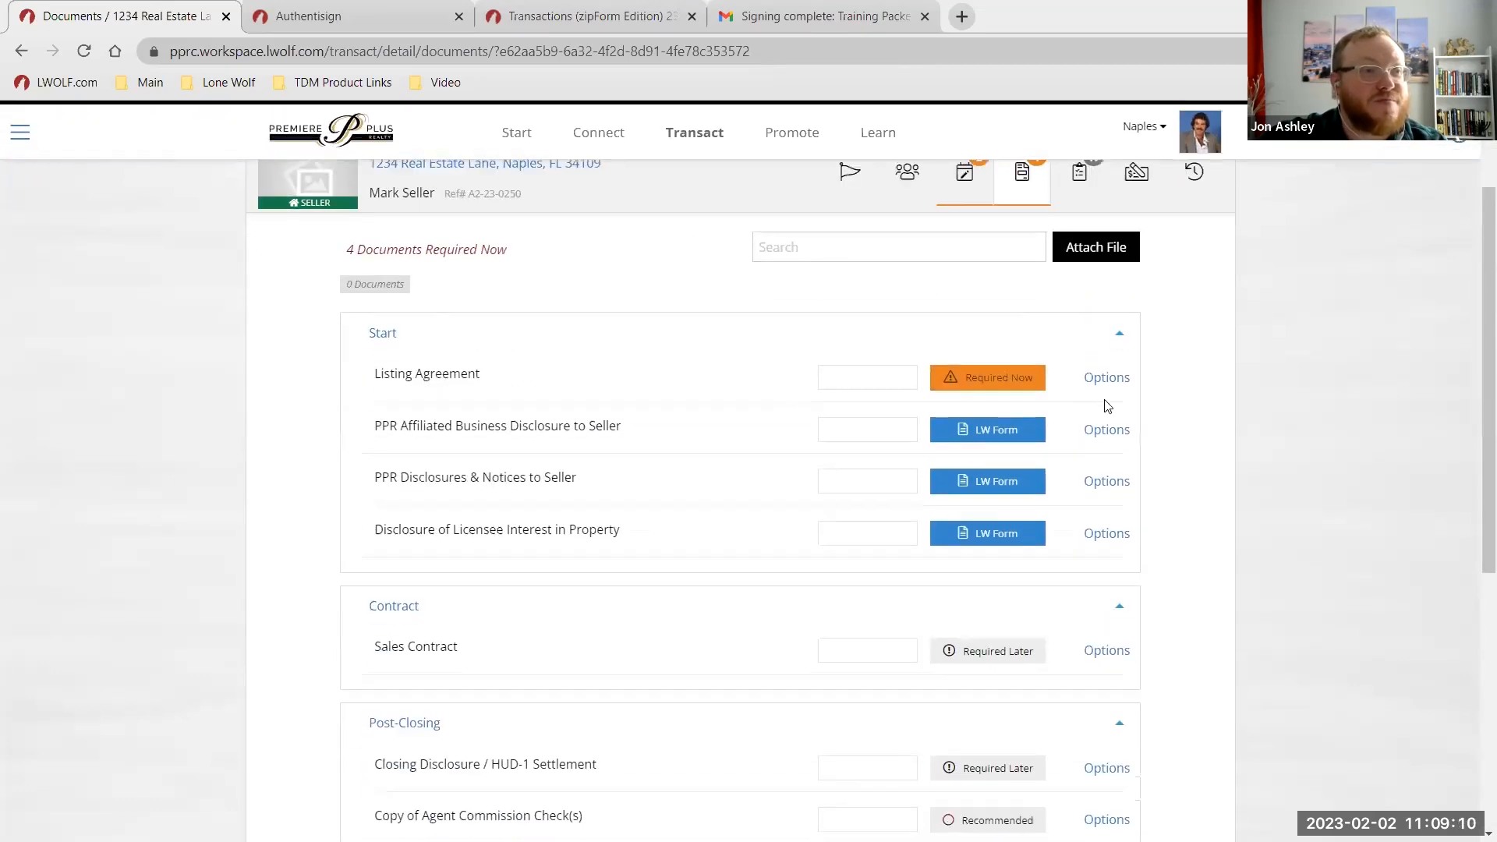
click(1106, 377)
click(1127, 443)
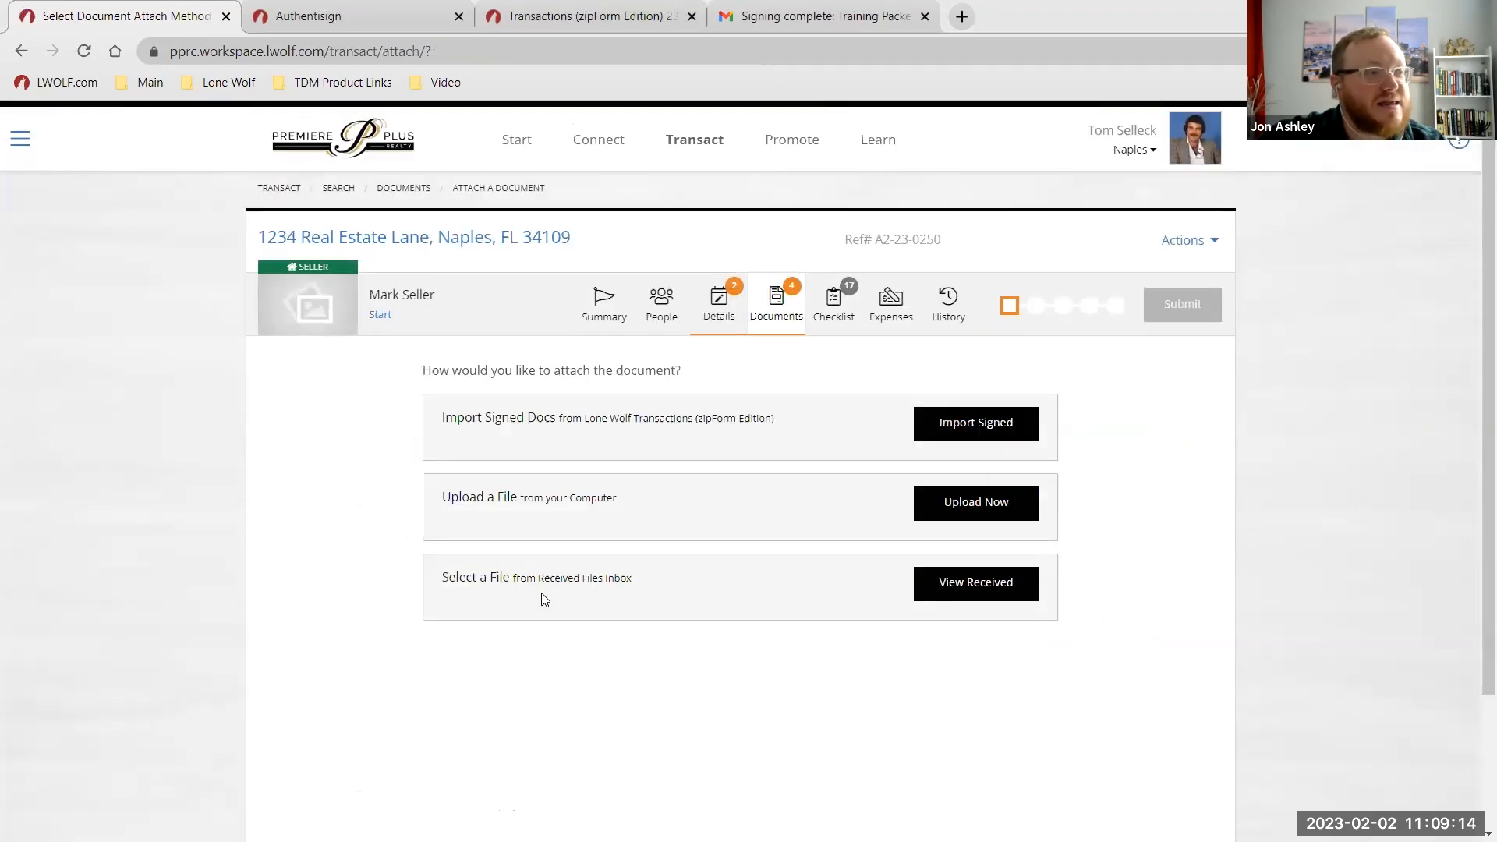
scroll(545, 599, down, 1)
click(545, 598)
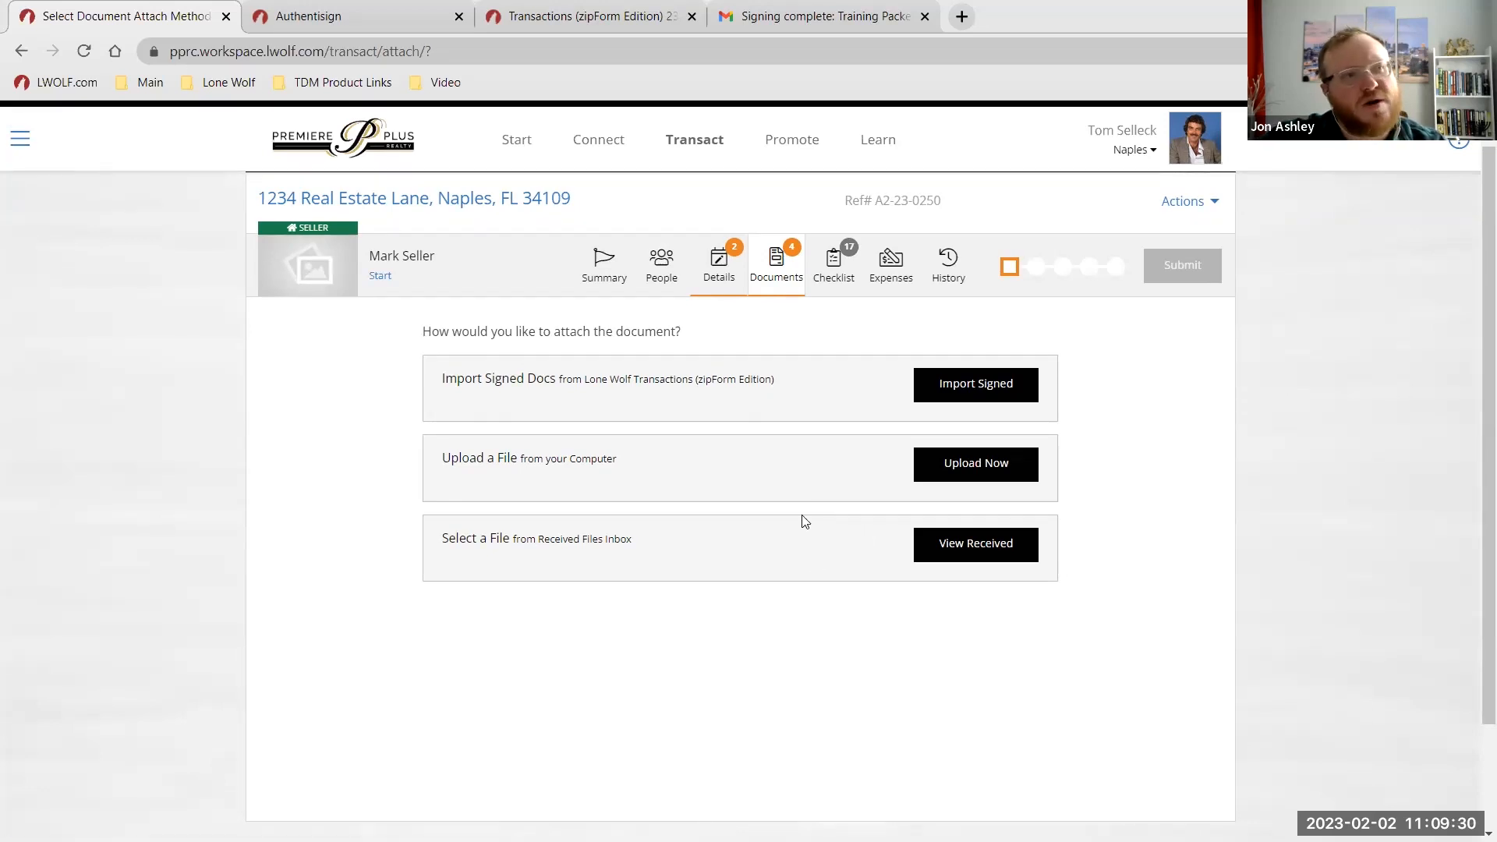
Return to the 1234 Real Estate Lane Documents list and look over its Start, Contract and Post-Closing sections.
click(787, 281)
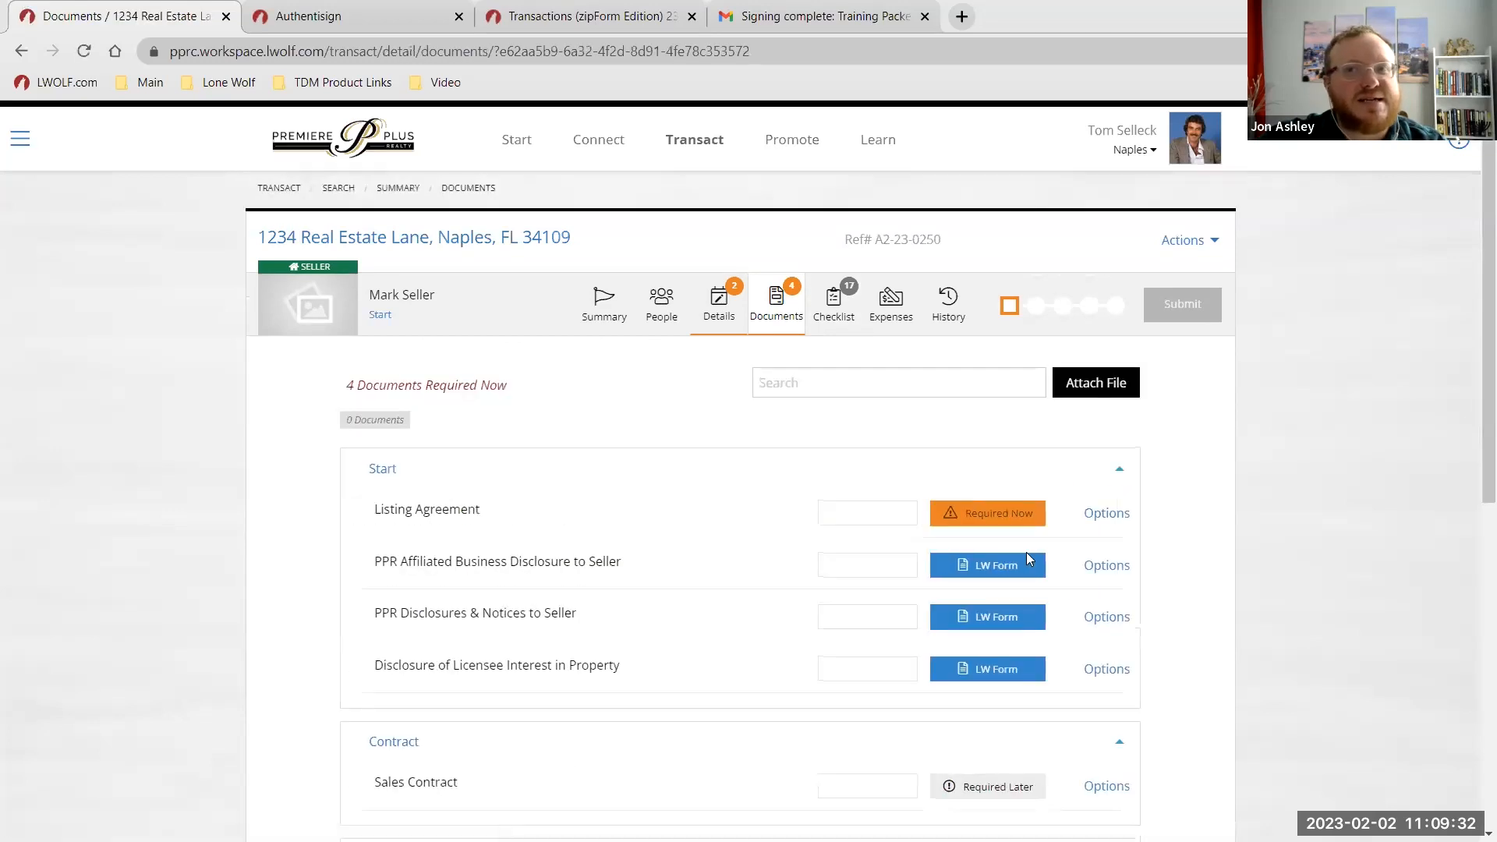
scroll(949, 606, down, 8)
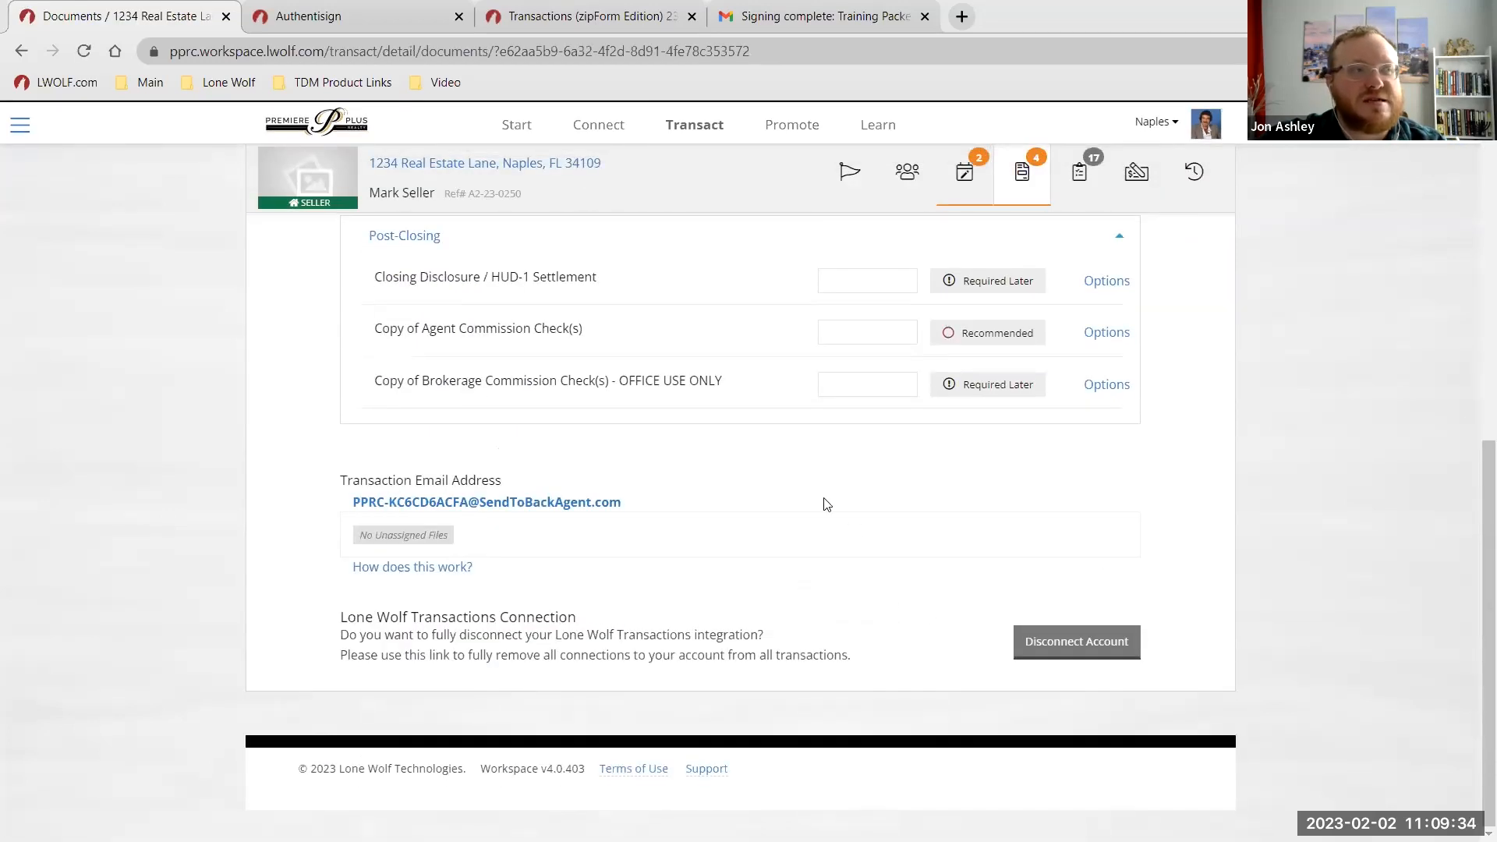
scroll(843, 531, up, 1)
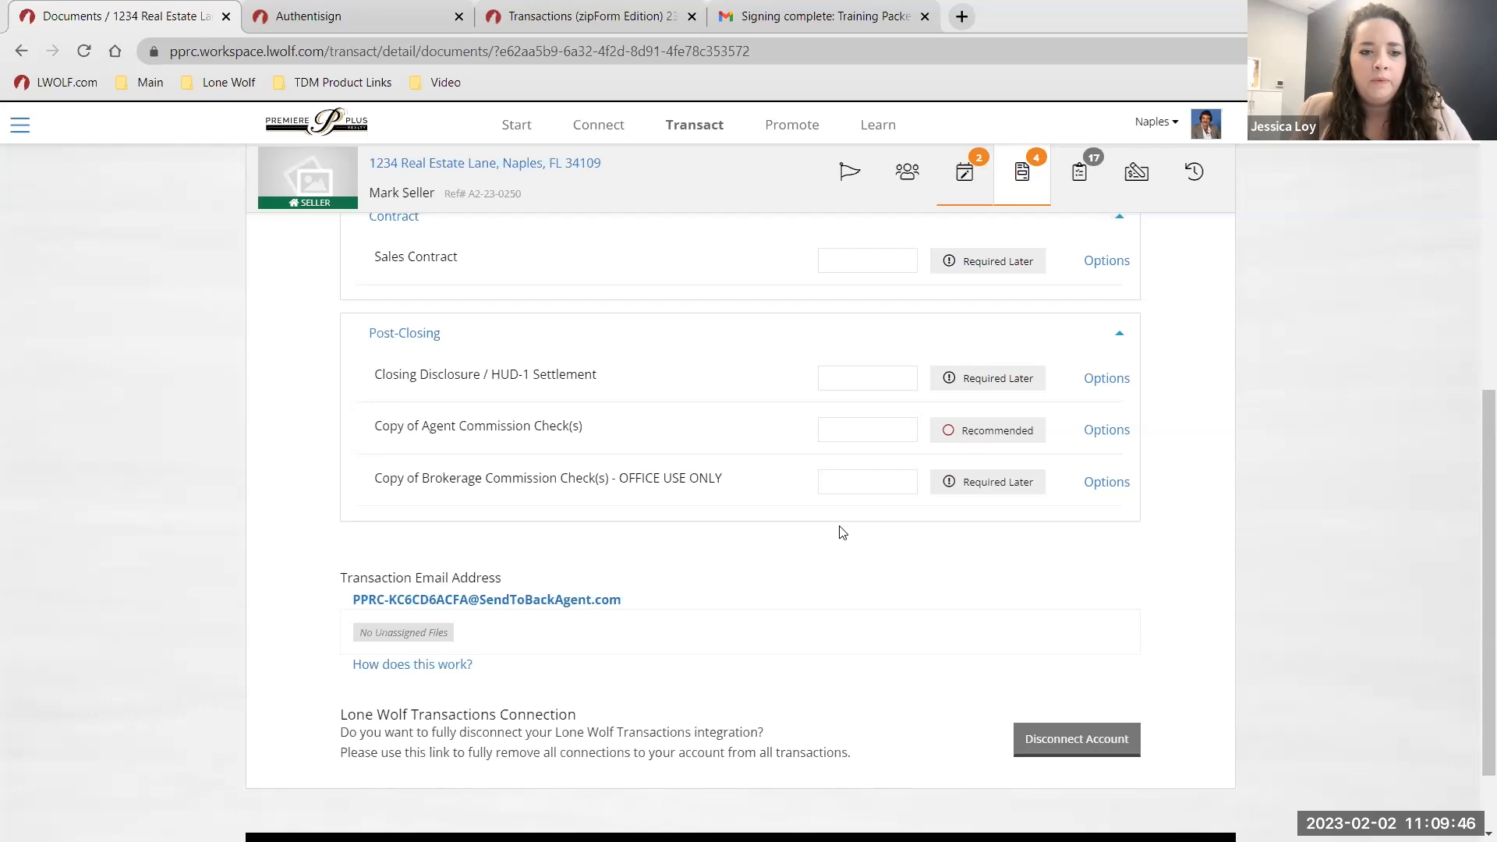
scroll(893, 521, up, 6)
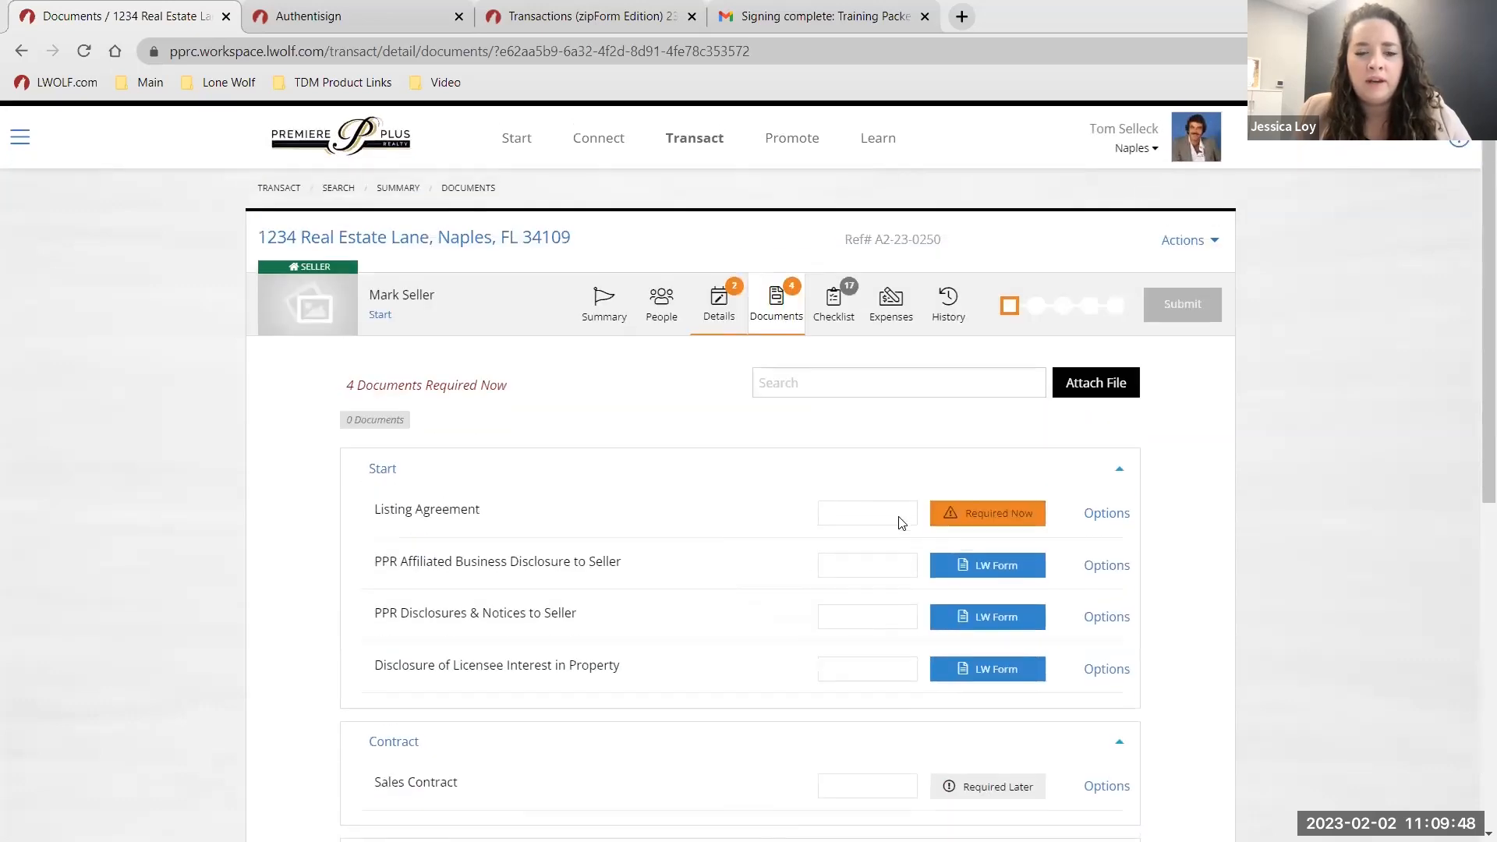
scroll(881, 512, down, 3)
scroll(849, 545, up, 3)
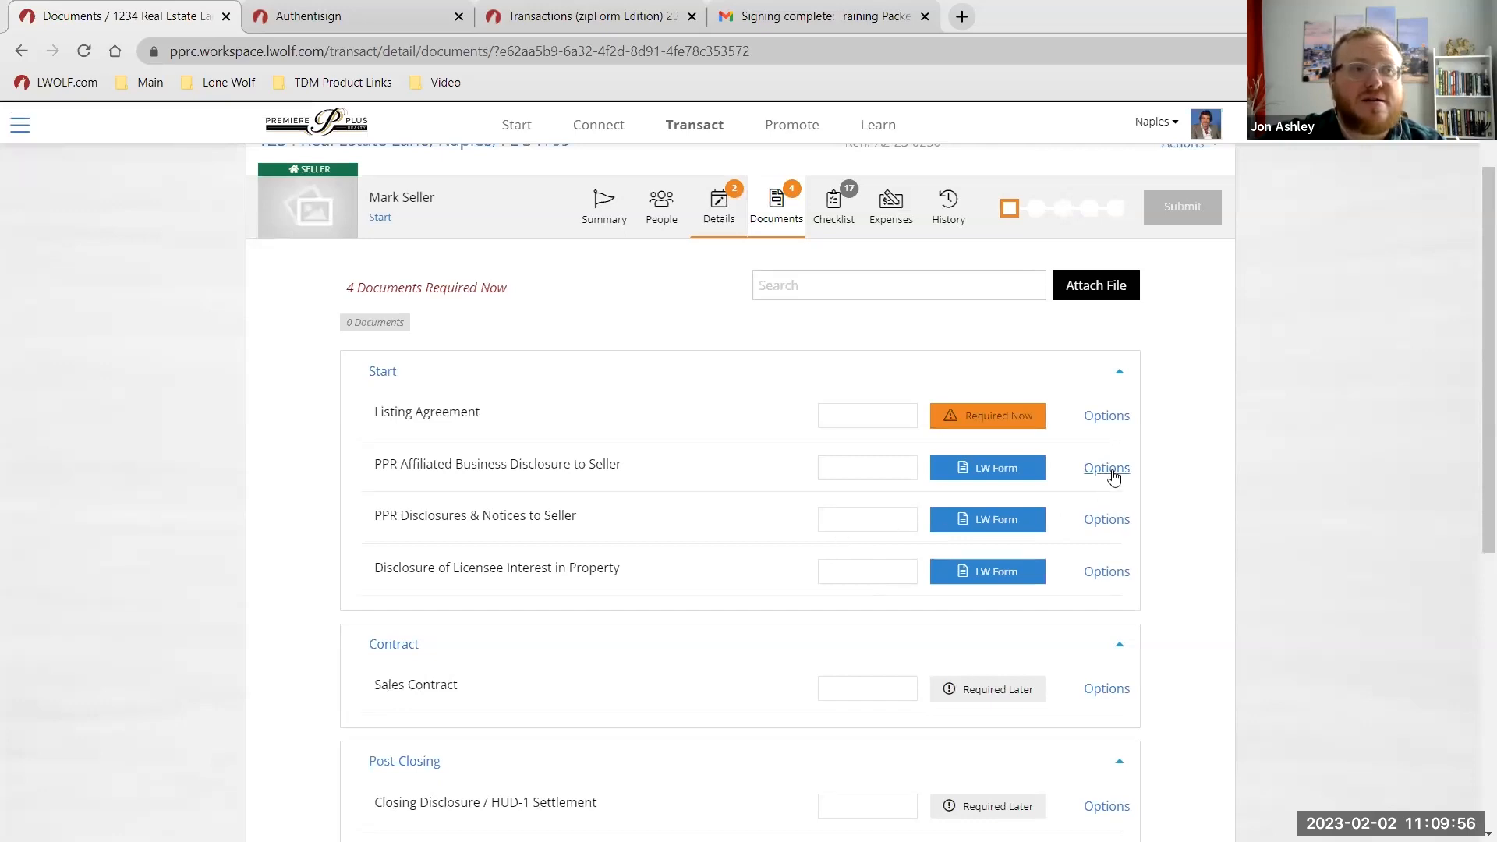
click(1106, 429)
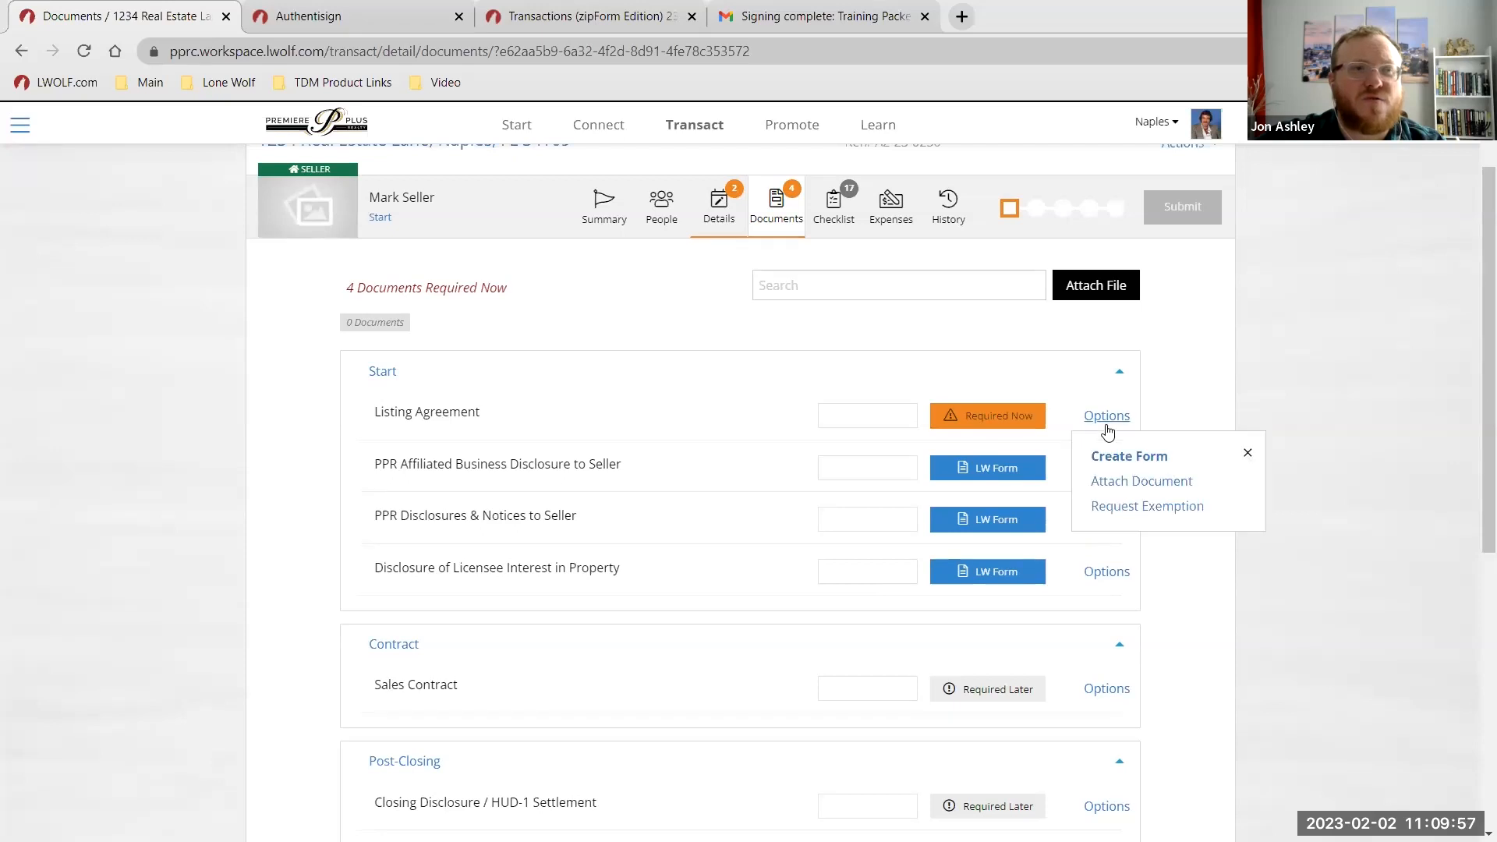
click(1124, 464)
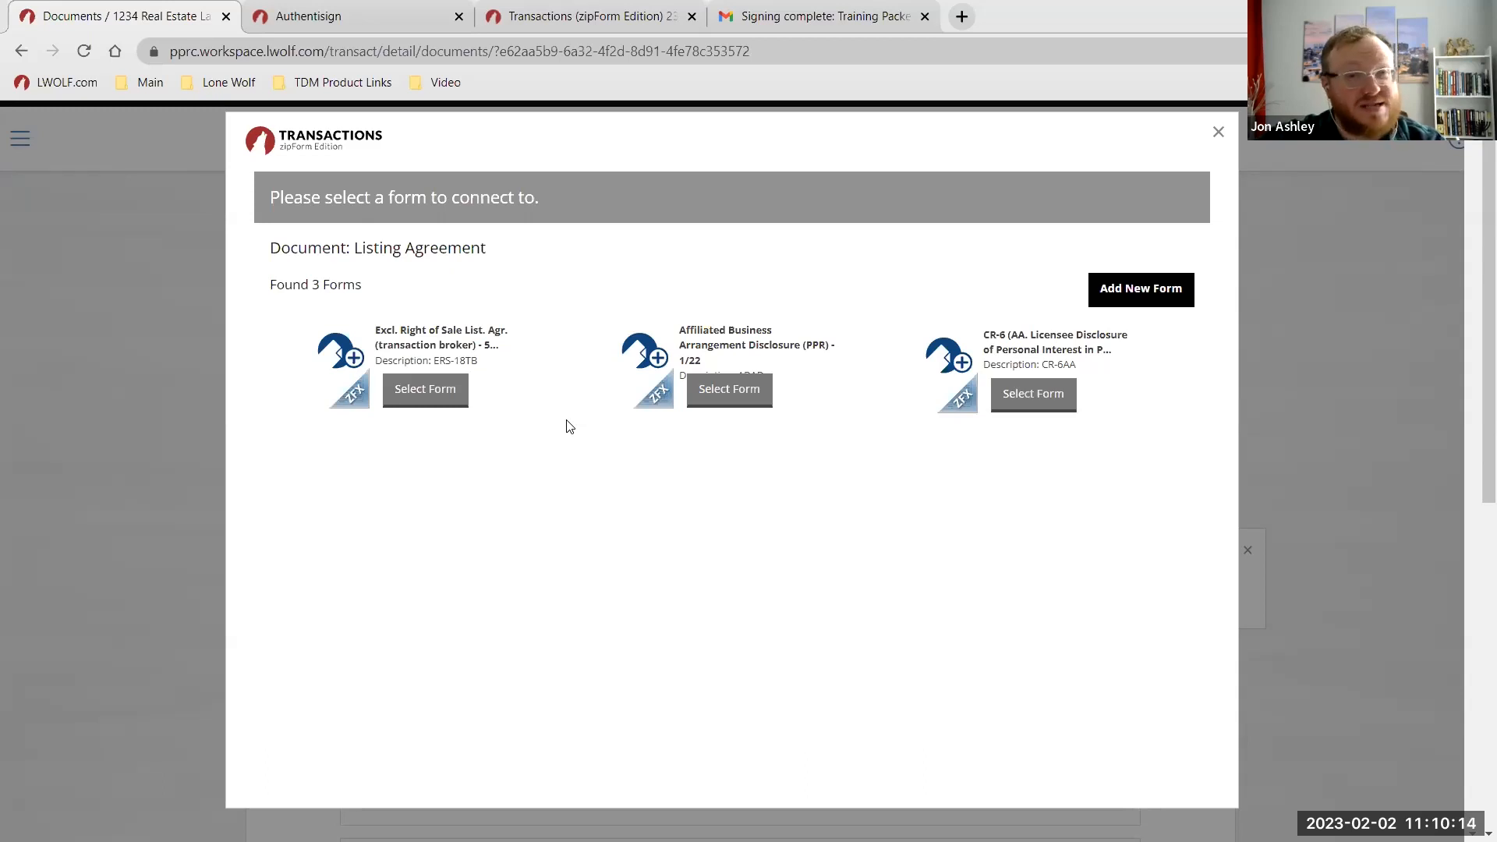
click(1218, 132)
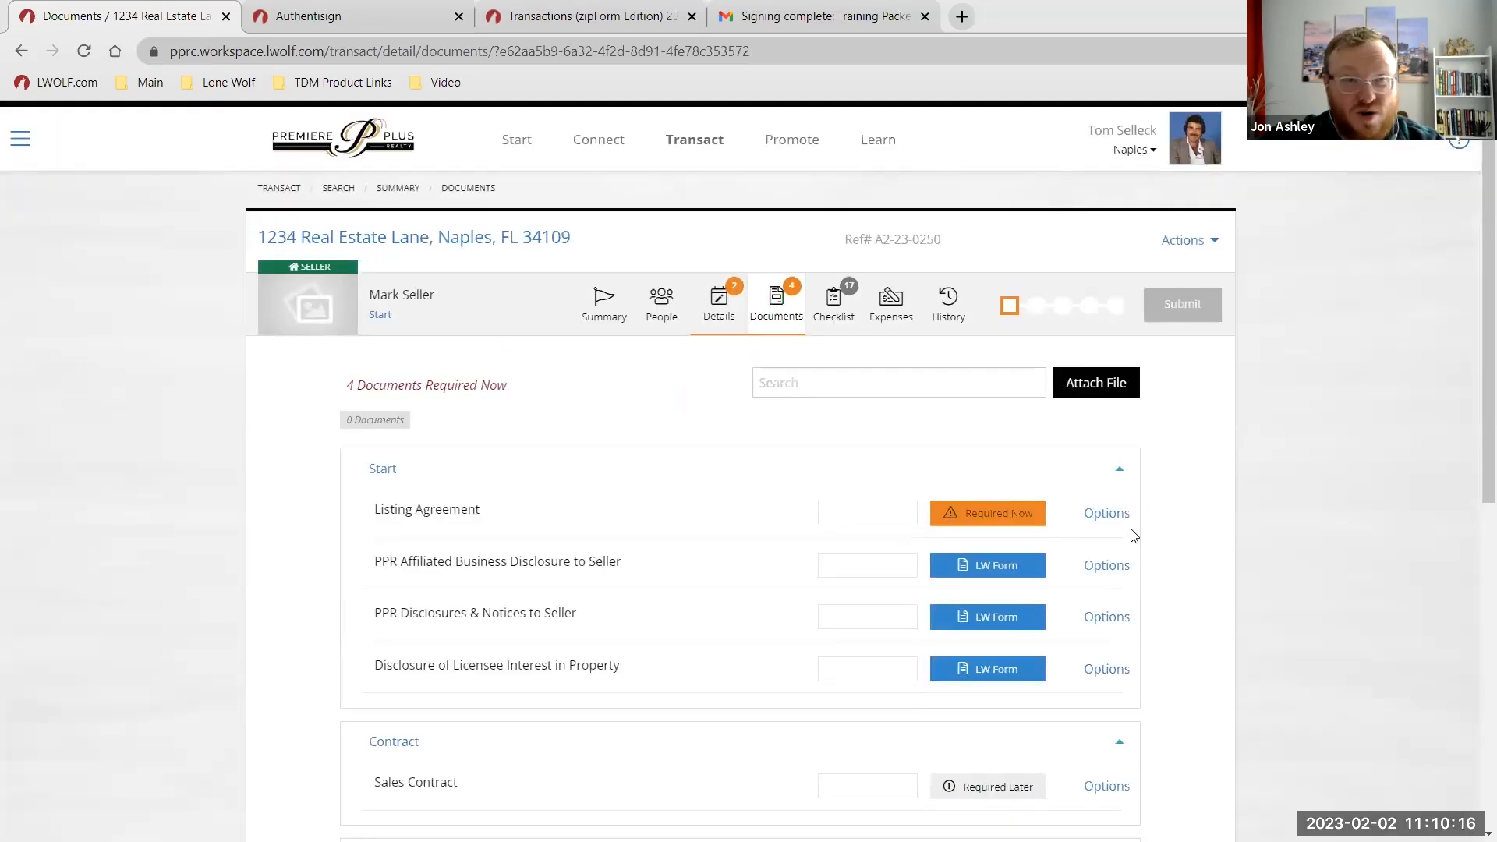
scroll(1190, 535, down, 1)
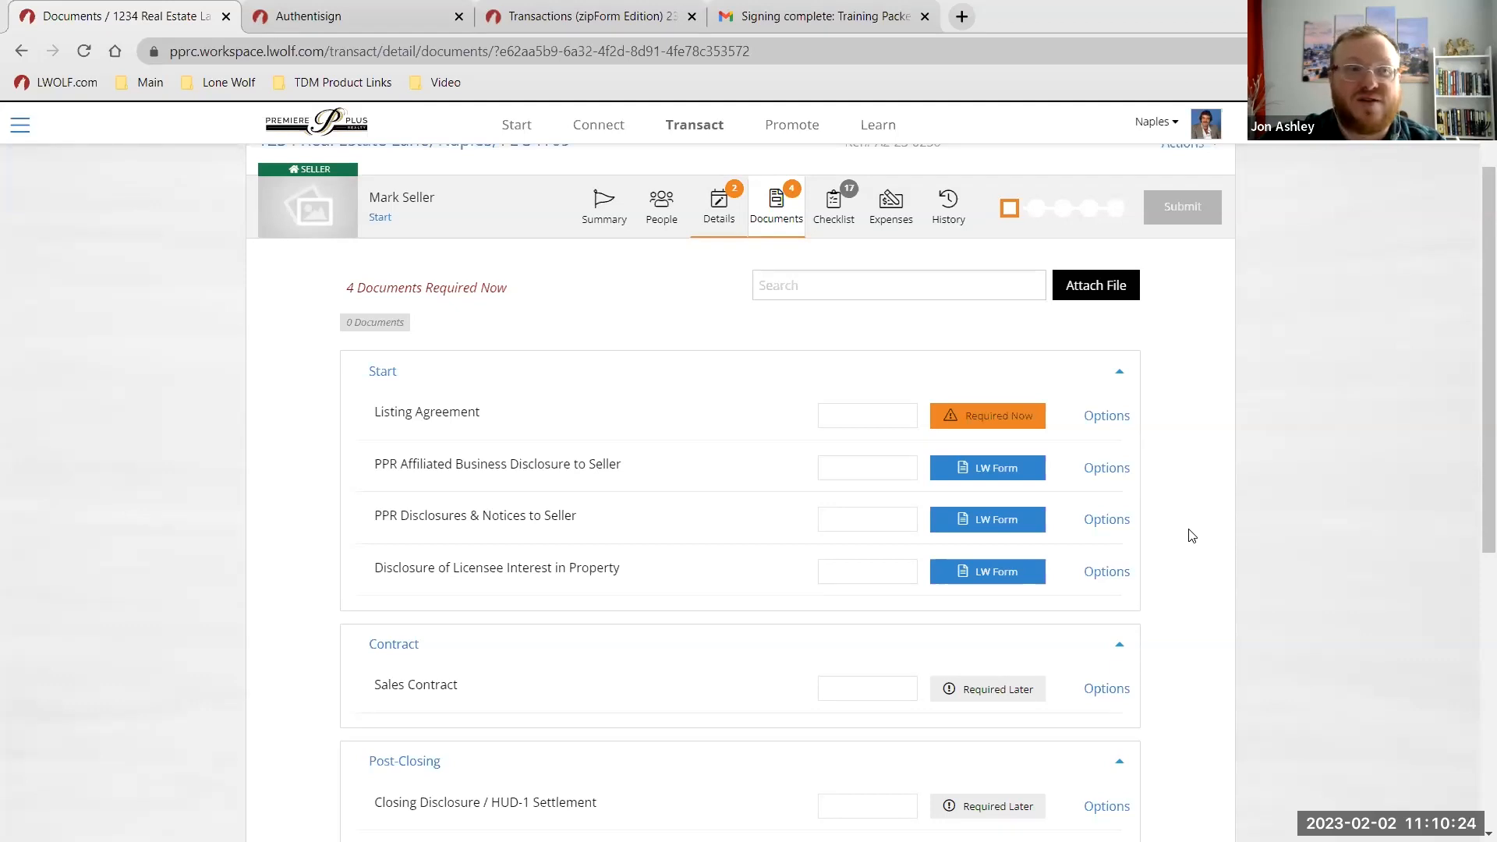
click(1113, 419)
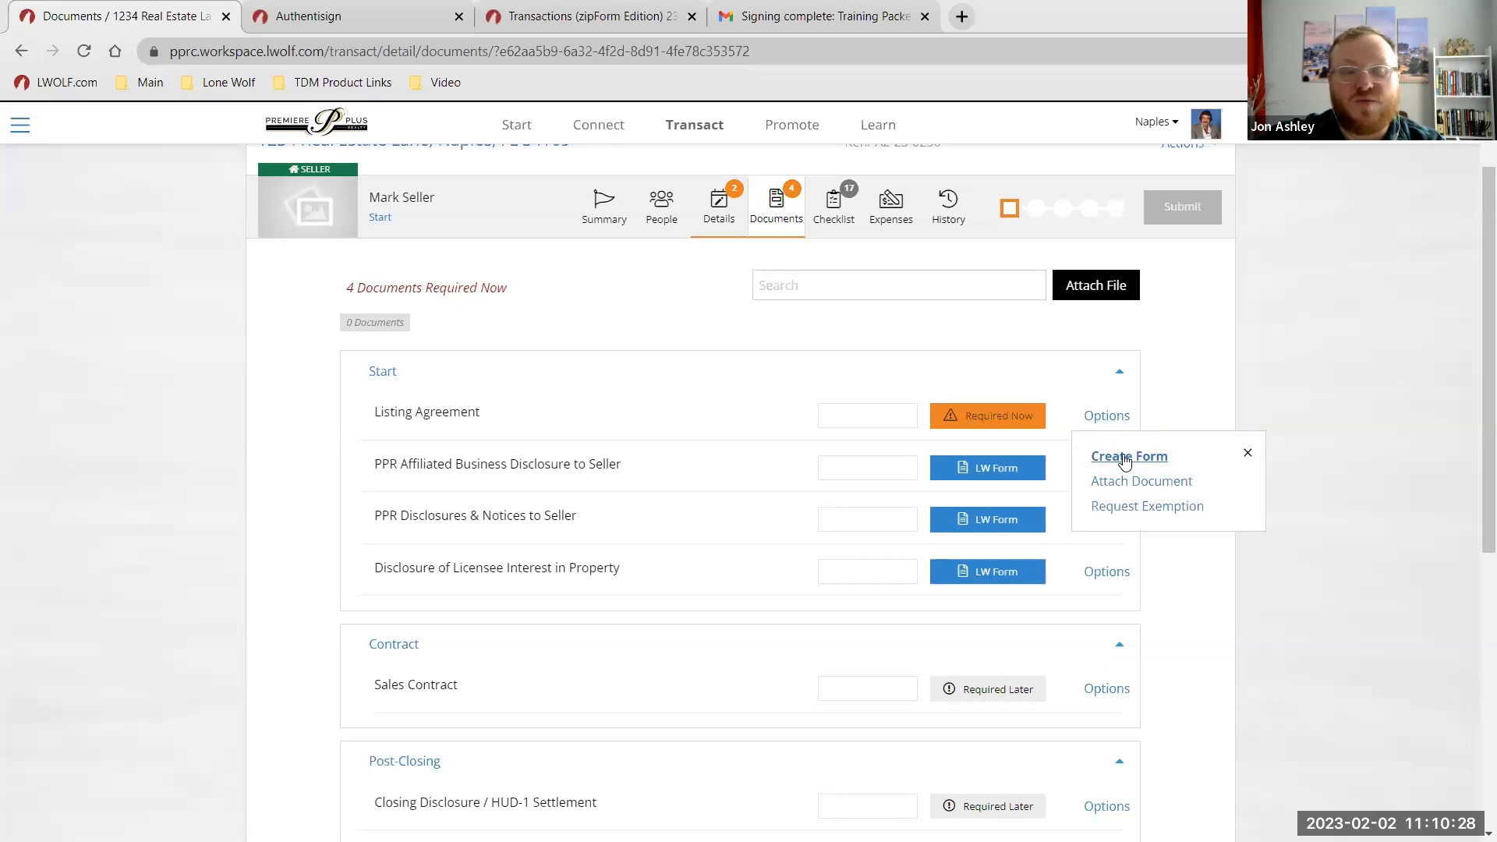
click(1207, 402)
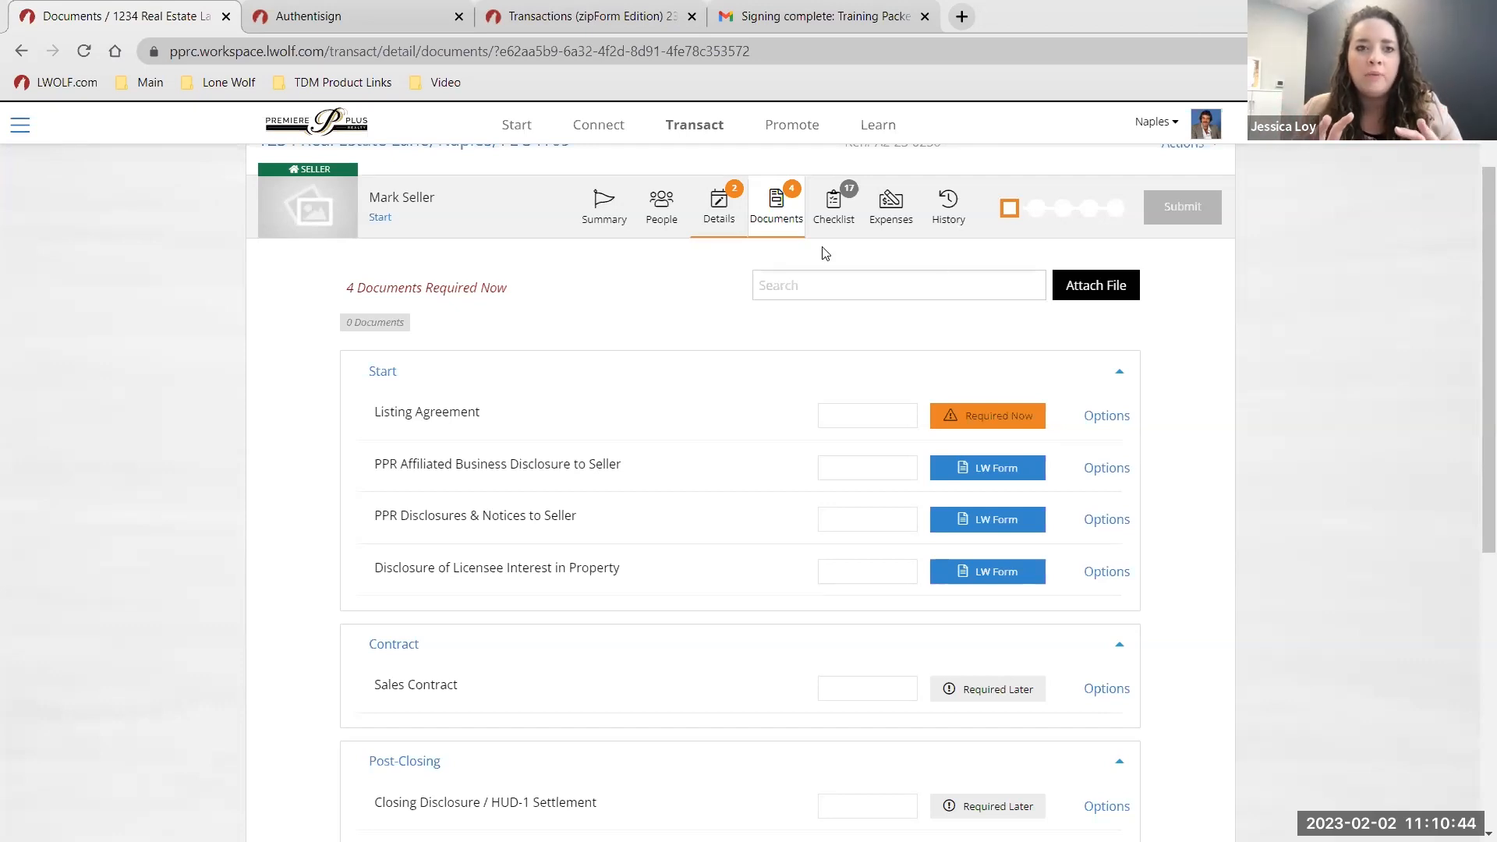
Open the Learn section, view the PPR Training Videos page, and come back to Learn.
click(881, 130)
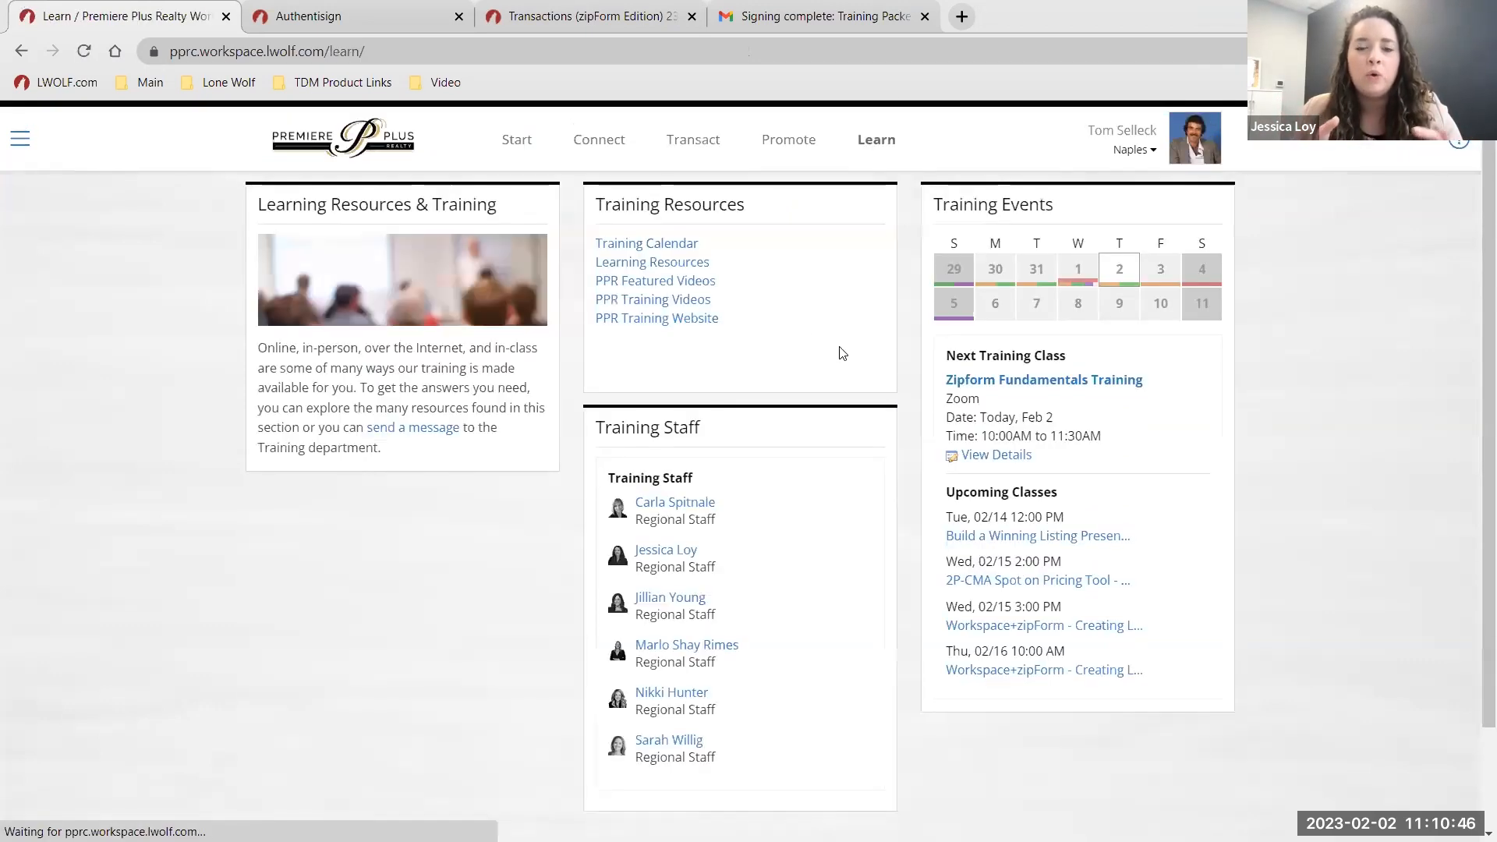
click(669, 302)
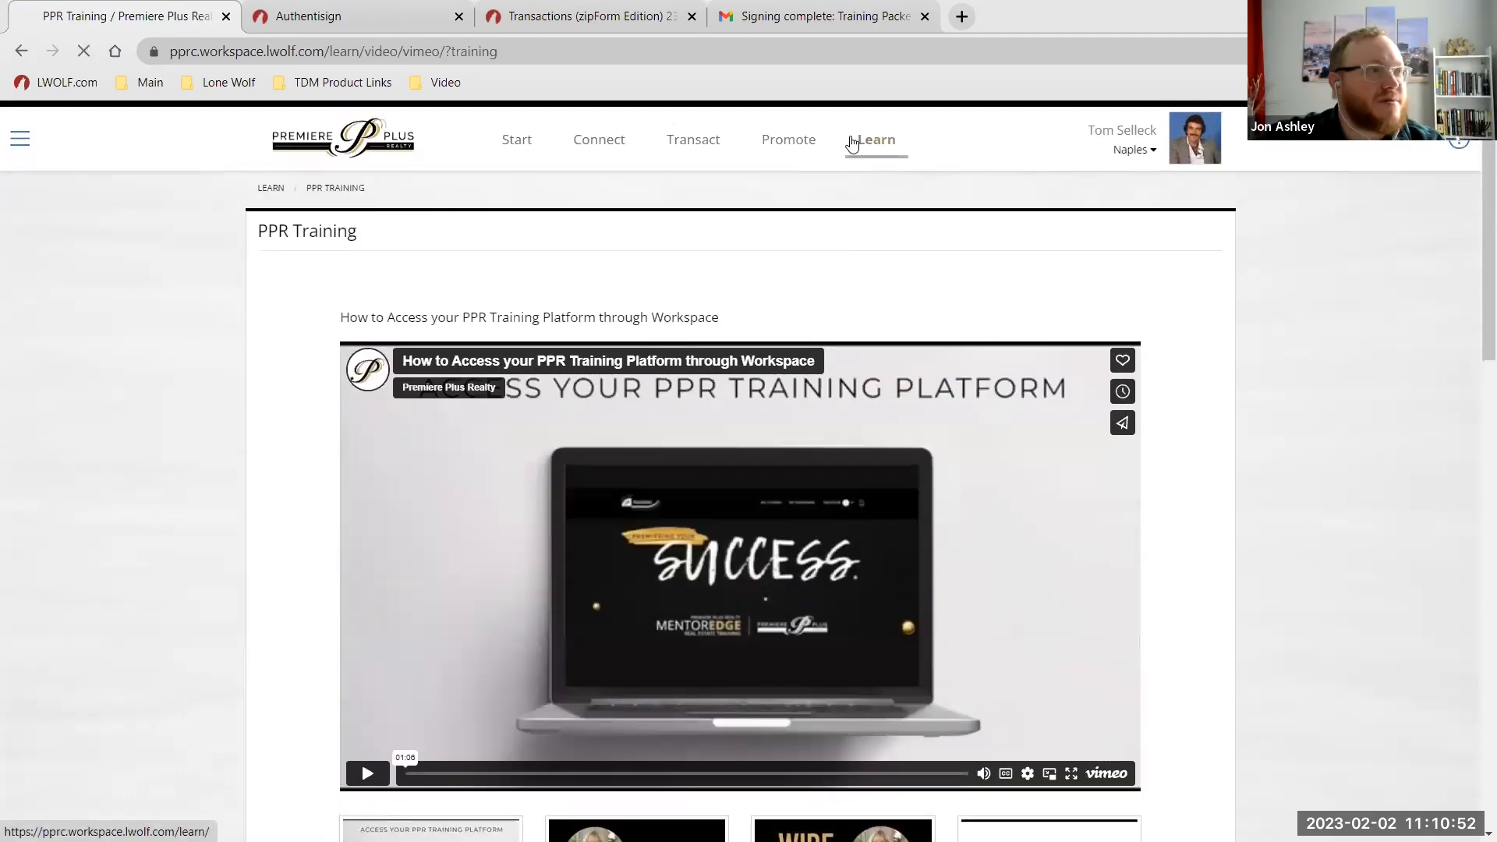
click(853, 142)
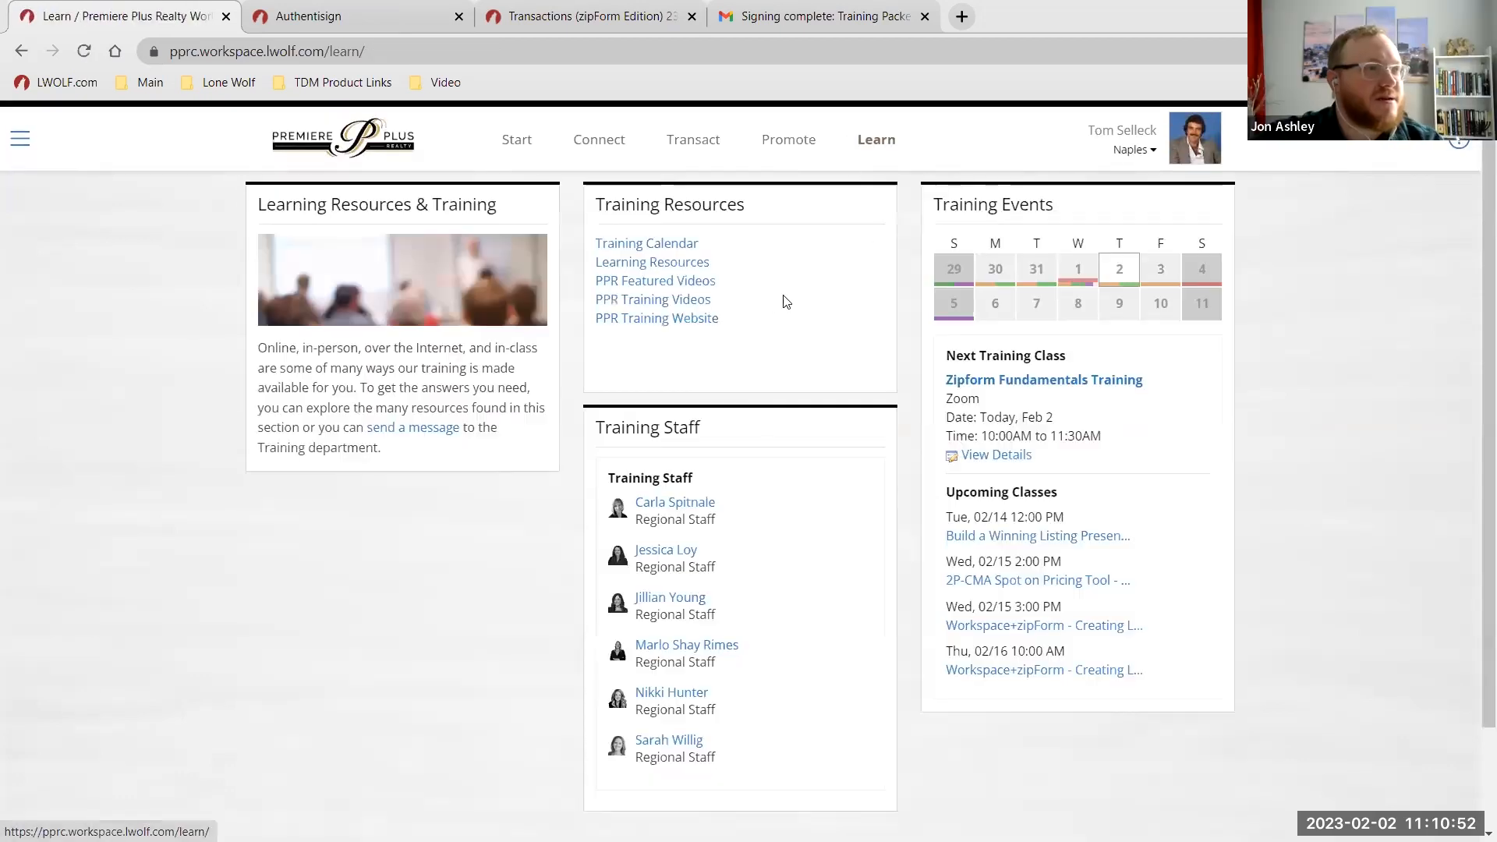
key(ctrl)
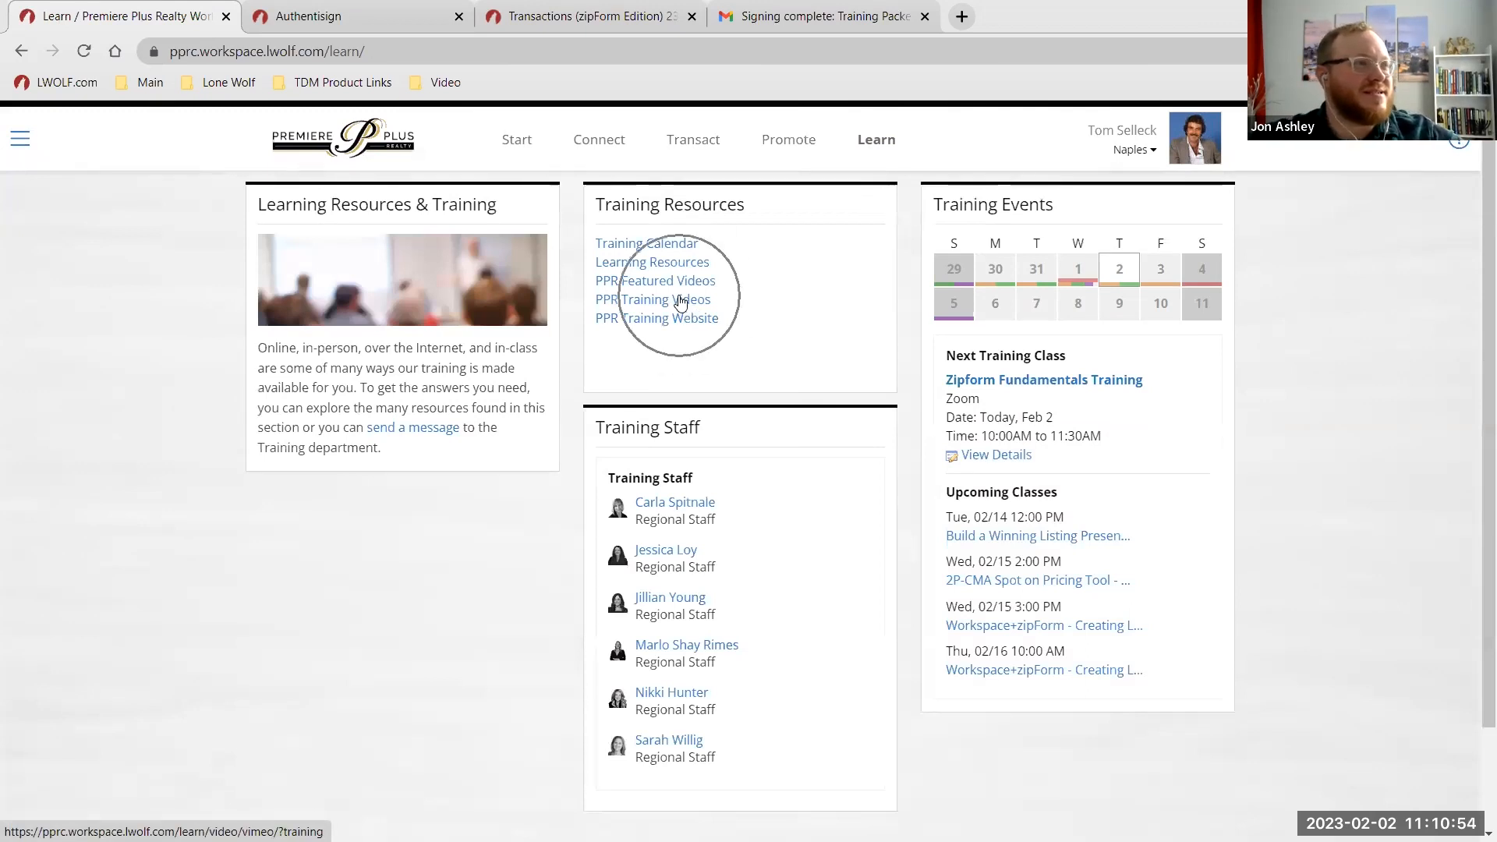
key(ctrl)
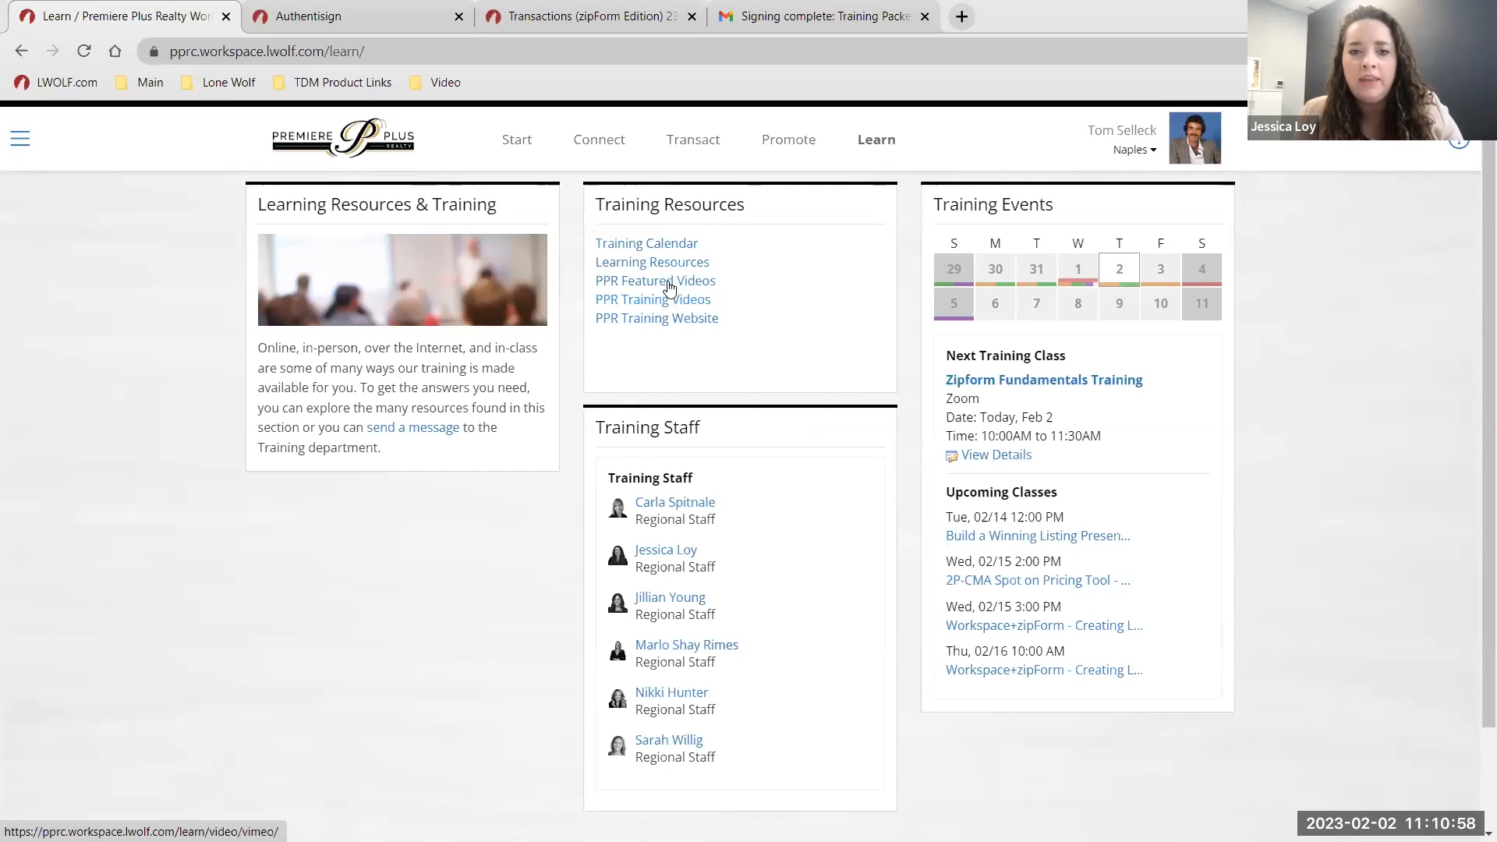
key(ctrl)
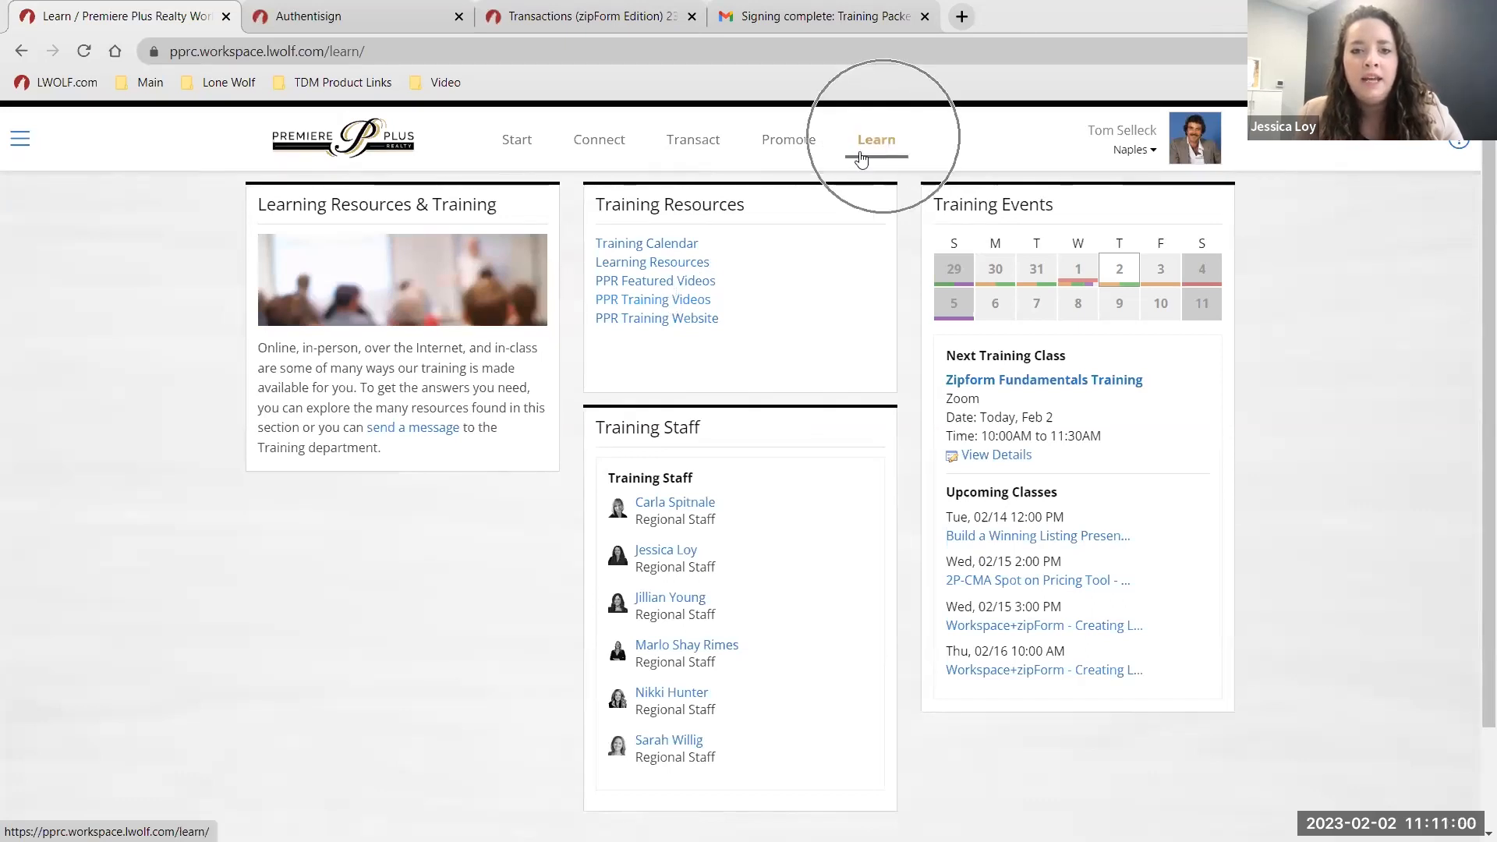
key(ctrl)
Open the PPR Training Website and review the Workspace + zipForm Training and course-player courses on My Dashboard.
click(637, 330)
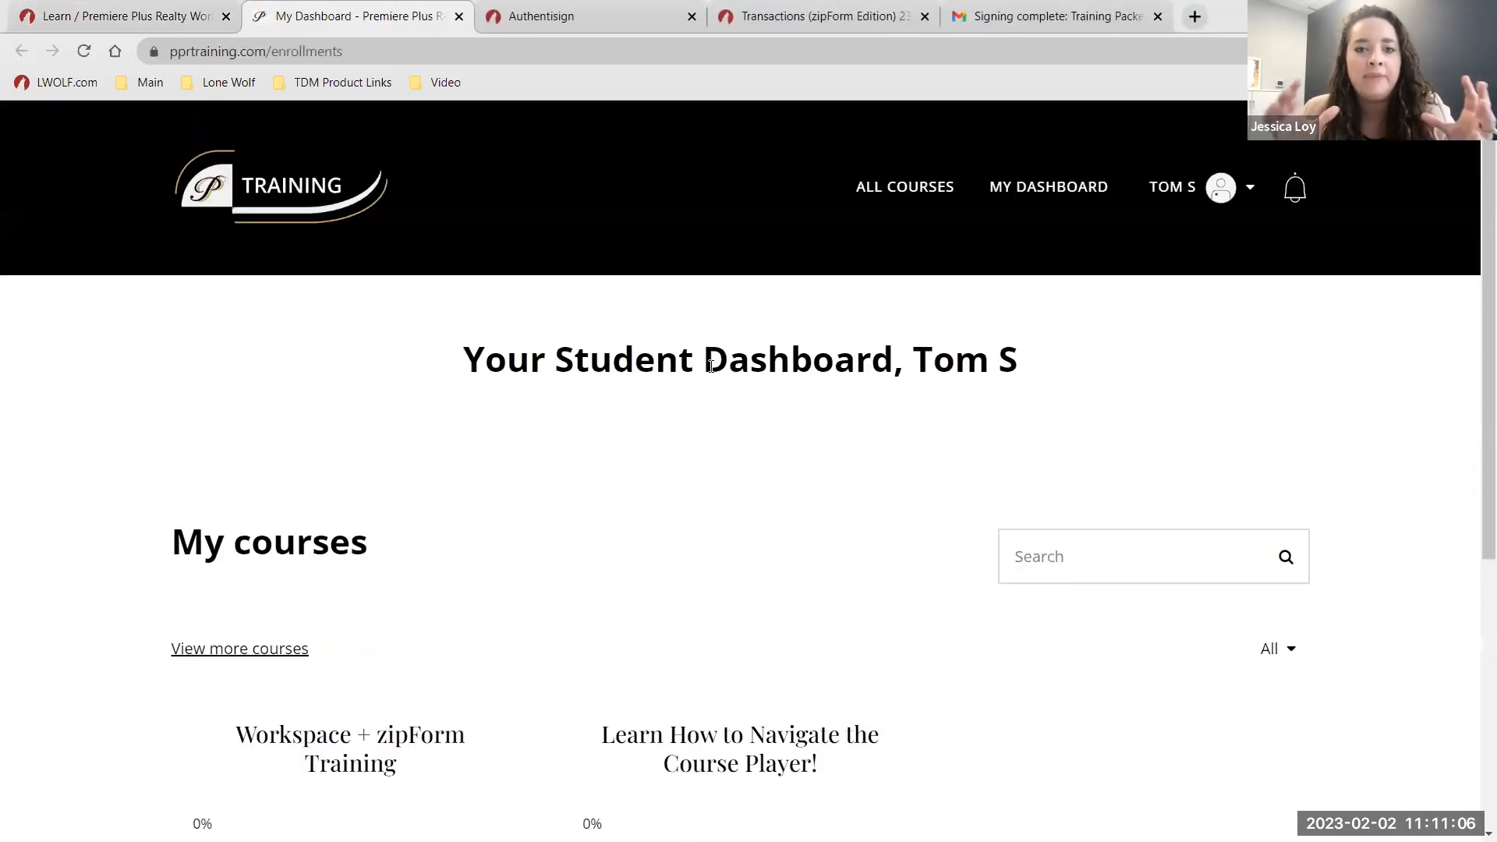
scroll(731, 365, down, 3)
scroll(993, 491, down, 1)
scroll(983, 519, up, 1)
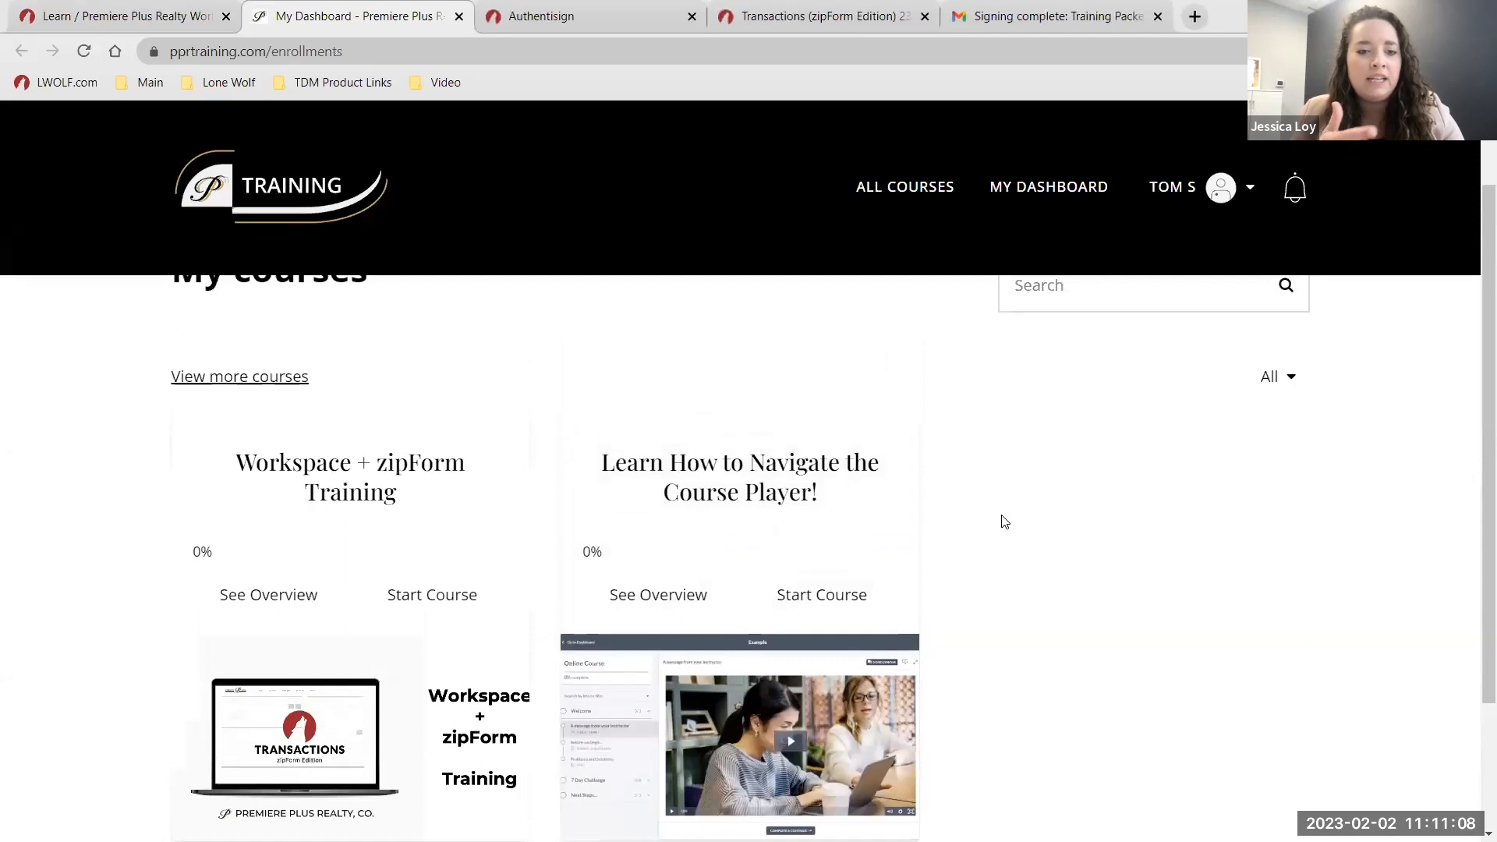
scroll(986, 472, down, 1)
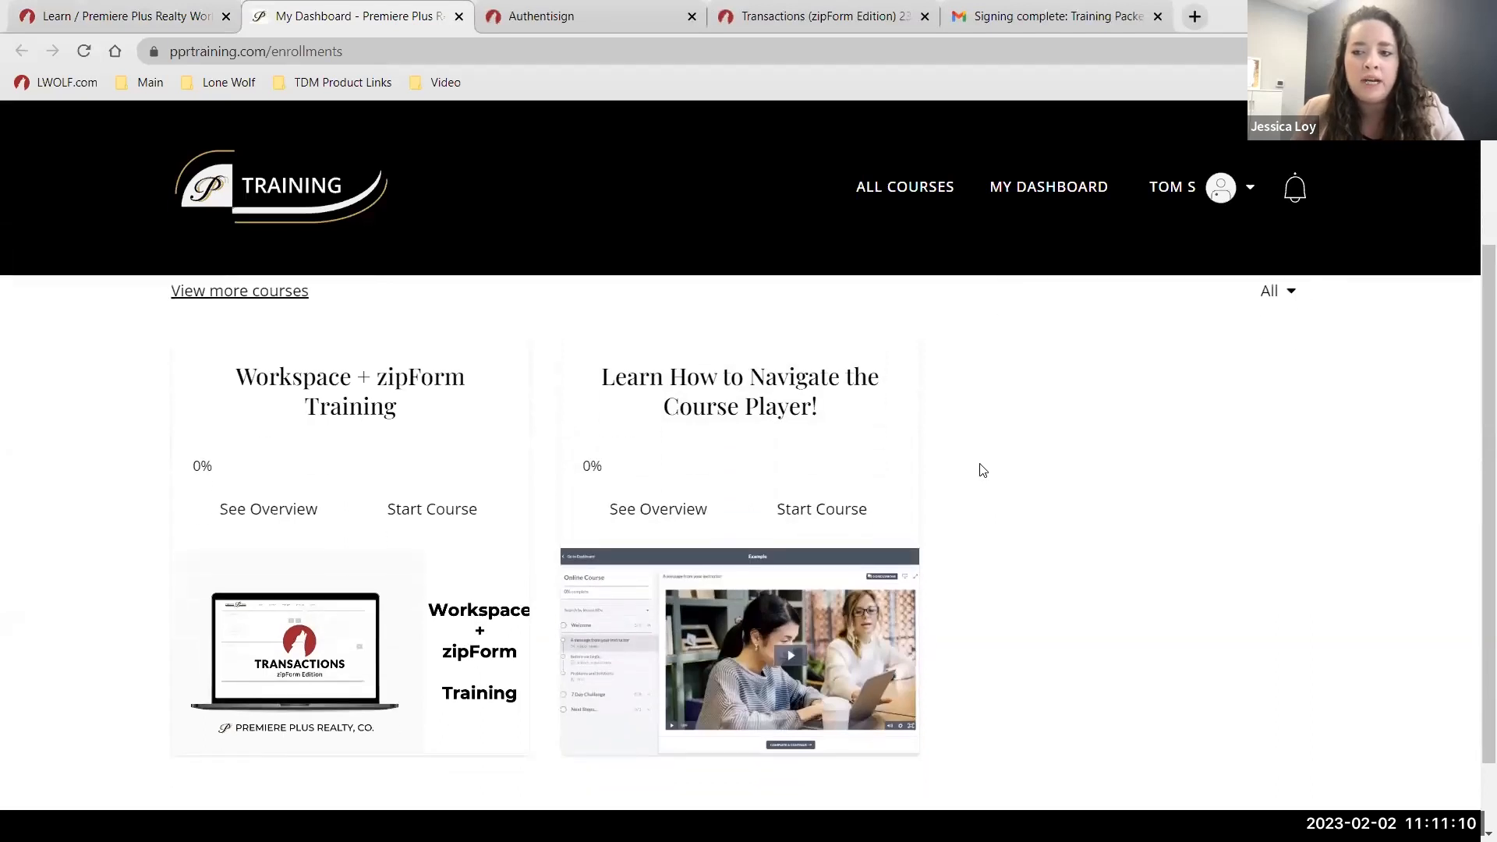
click(360, 385)
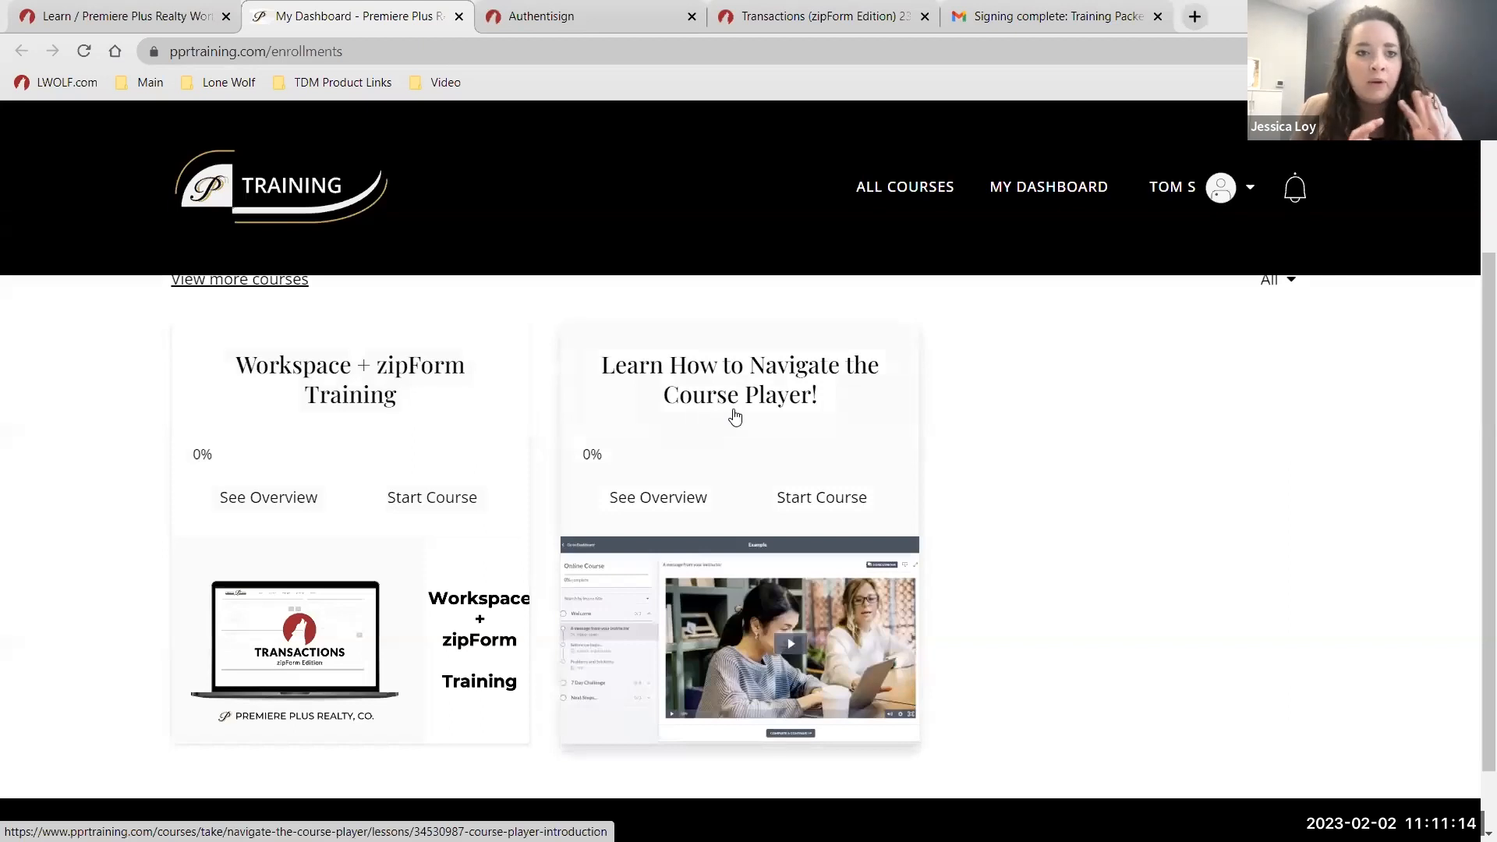
scroll(1072, 511, down, 1)
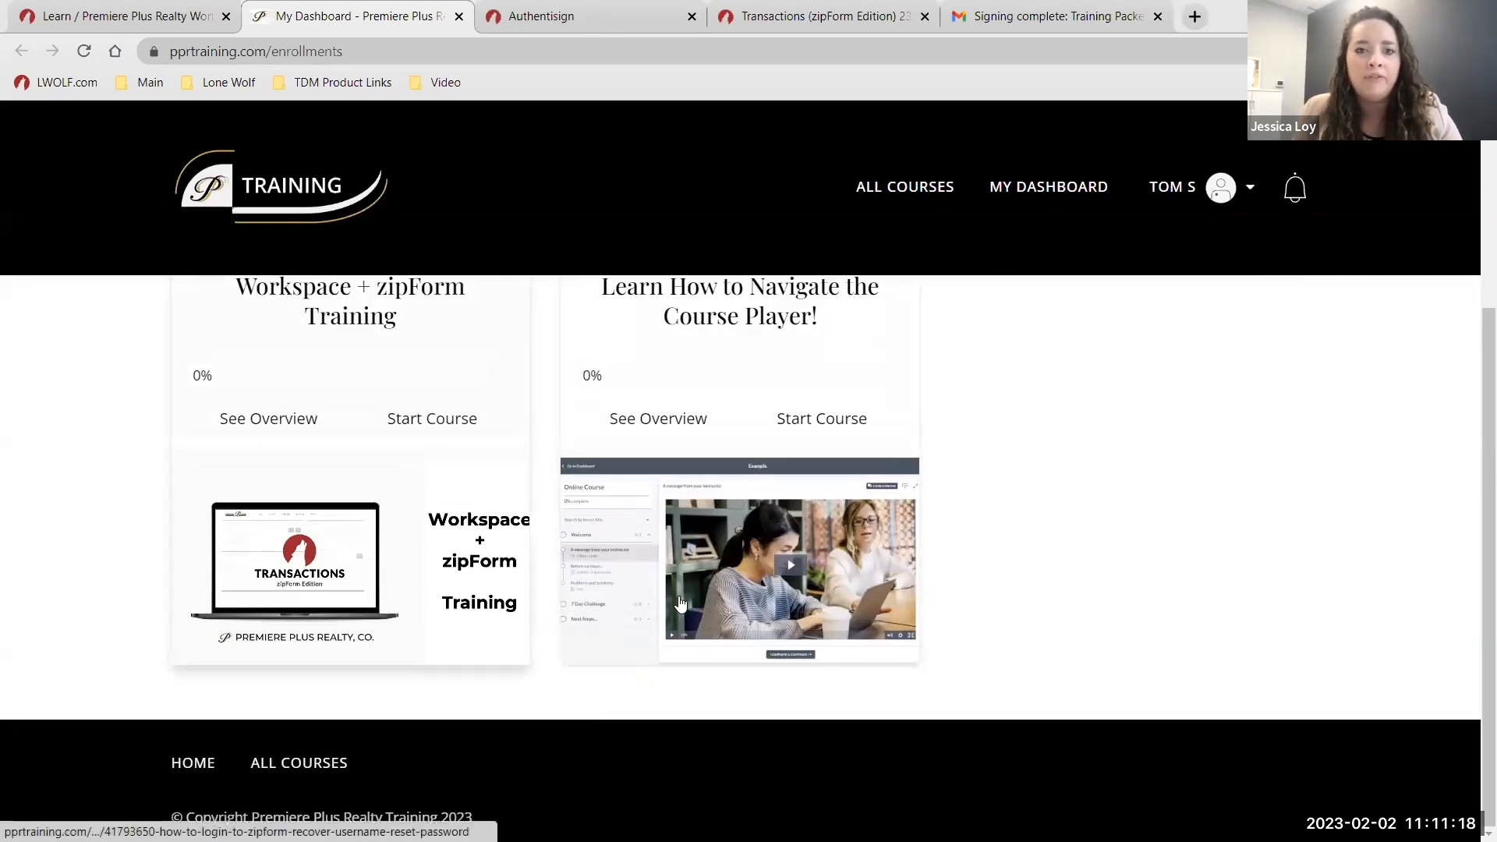
scroll(679, 605, up, 3)
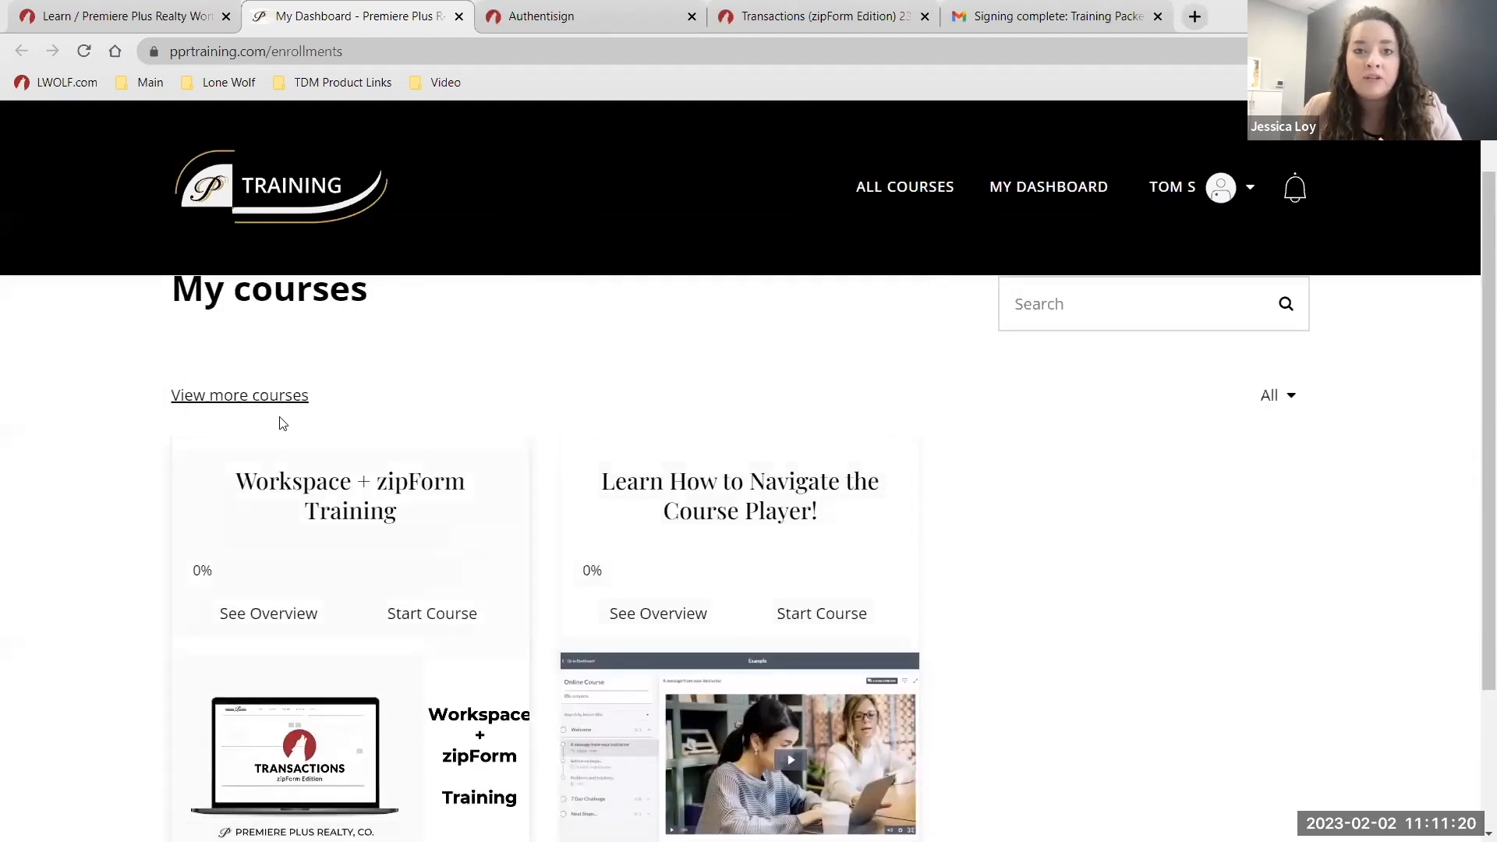
Browse the available courses, filter to Live Webinar Replays, then close the training site tab.
click(265, 397)
scroll(537, 507, down, 3)
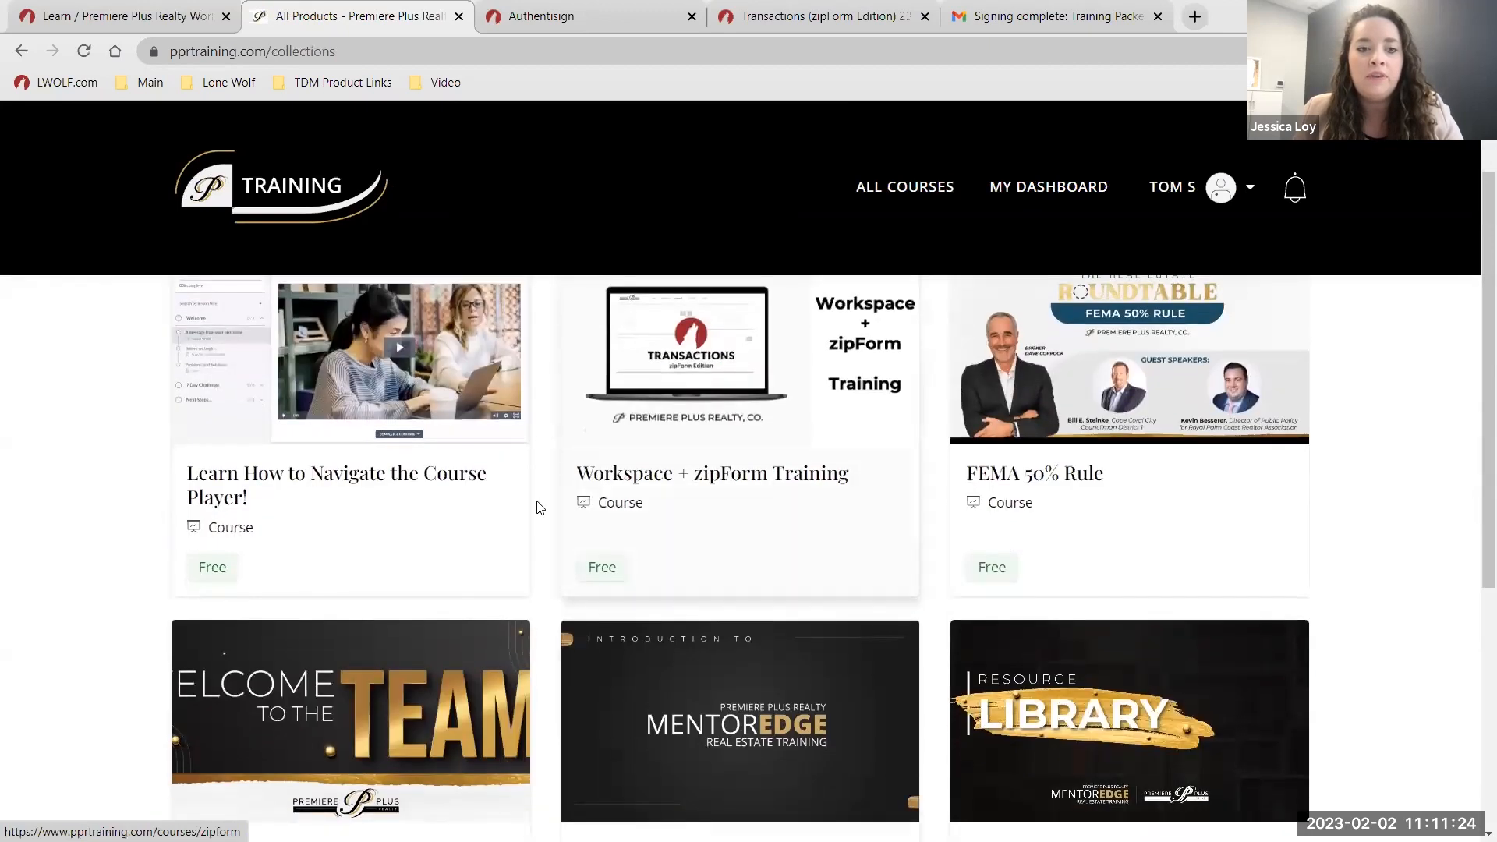
scroll(858, 530, down, 3)
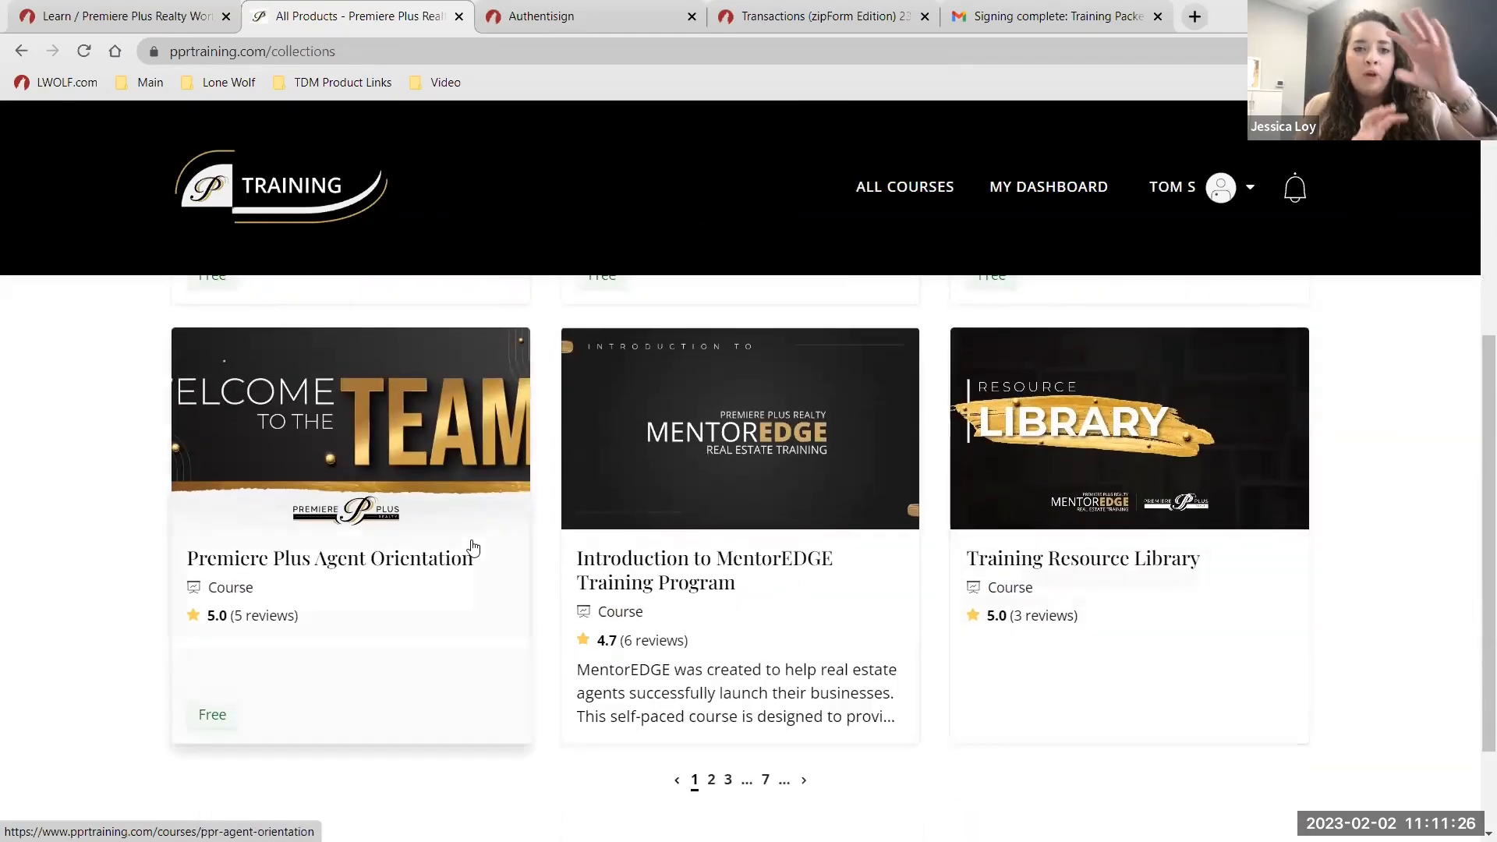
scroll(1076, 611, up, 7)
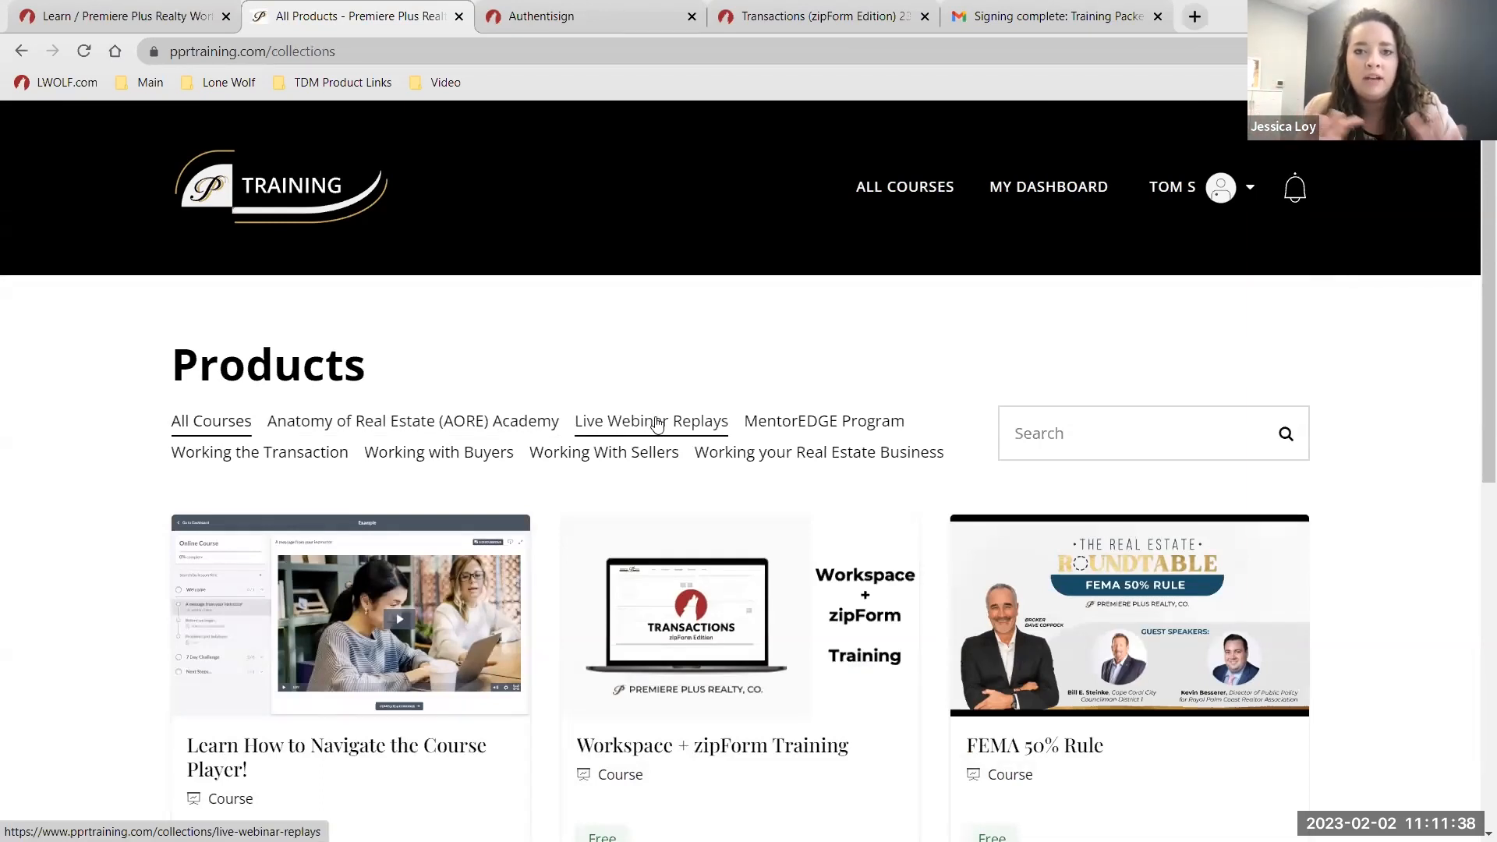
scroll(659, 425, down, 3)
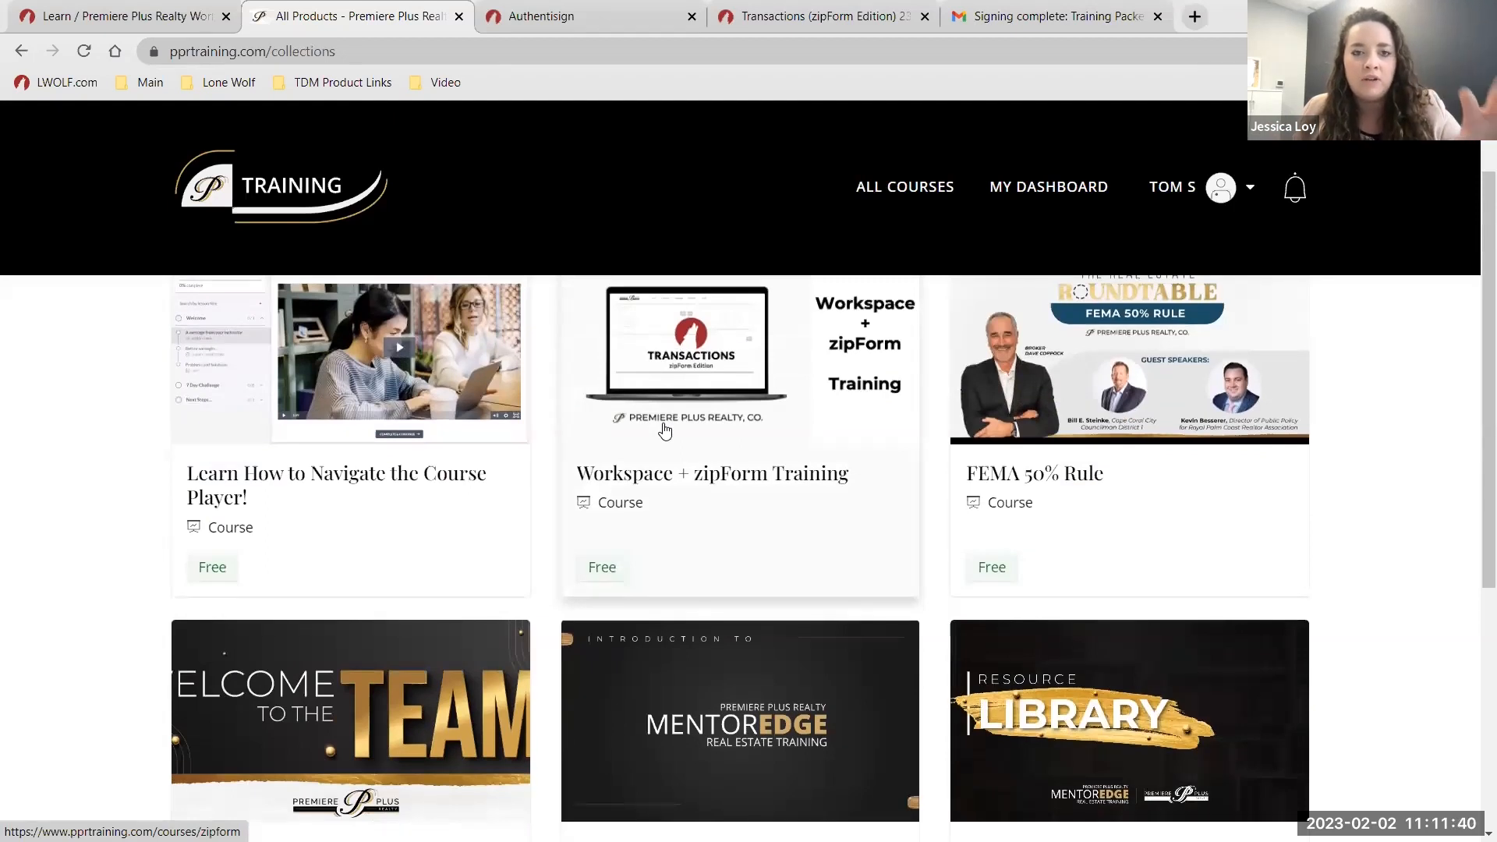
scroll(664, 430, up, 3)
click(648, 425)
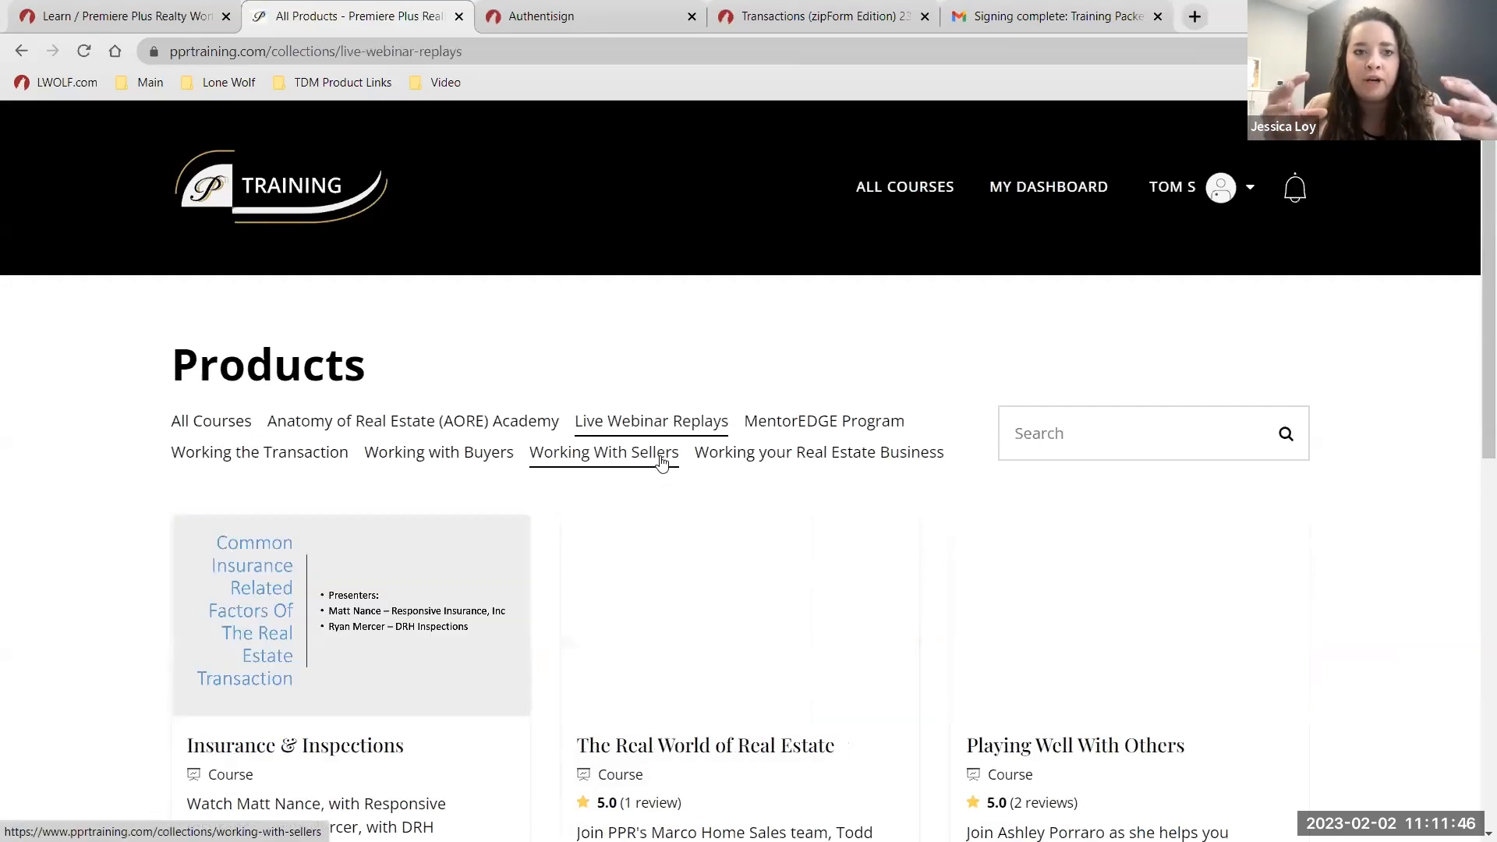
scroll(749, 561, down, 6)
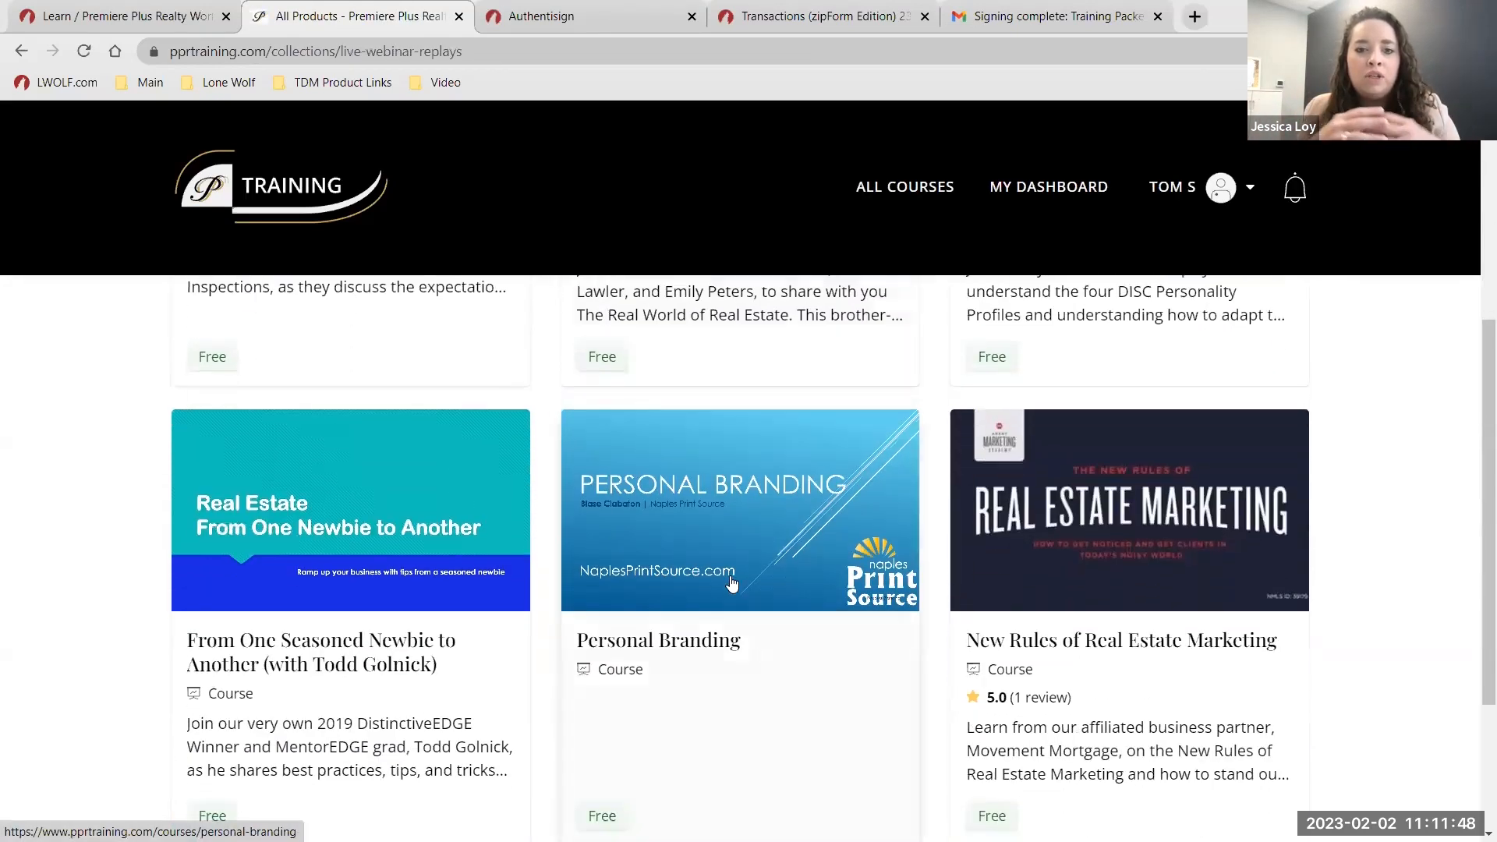
click(459, 16)
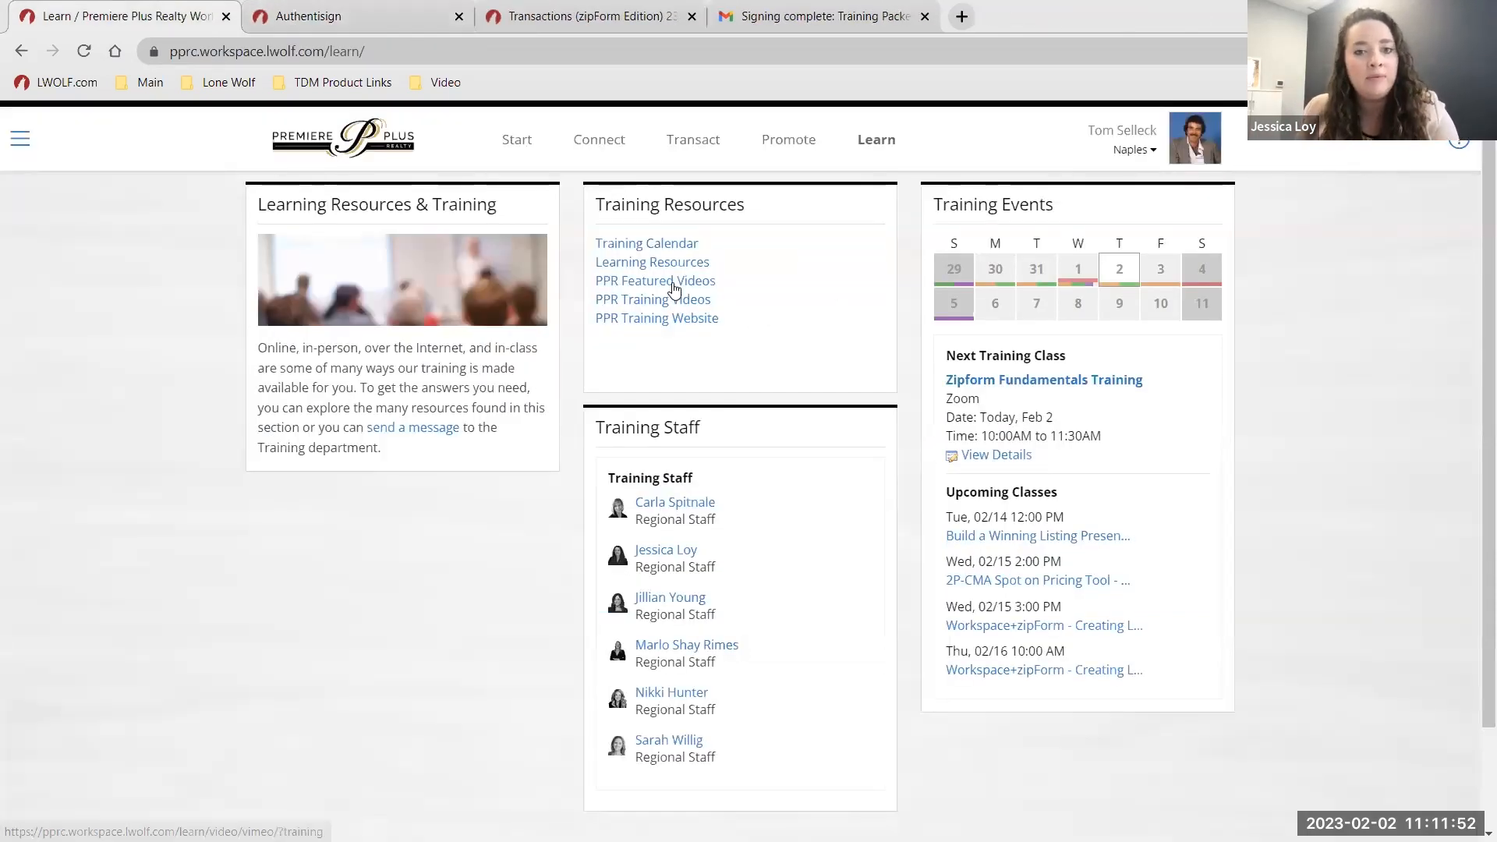
click(674, 325)
key(ctrl)
key(ctrl)
key(ctrl)
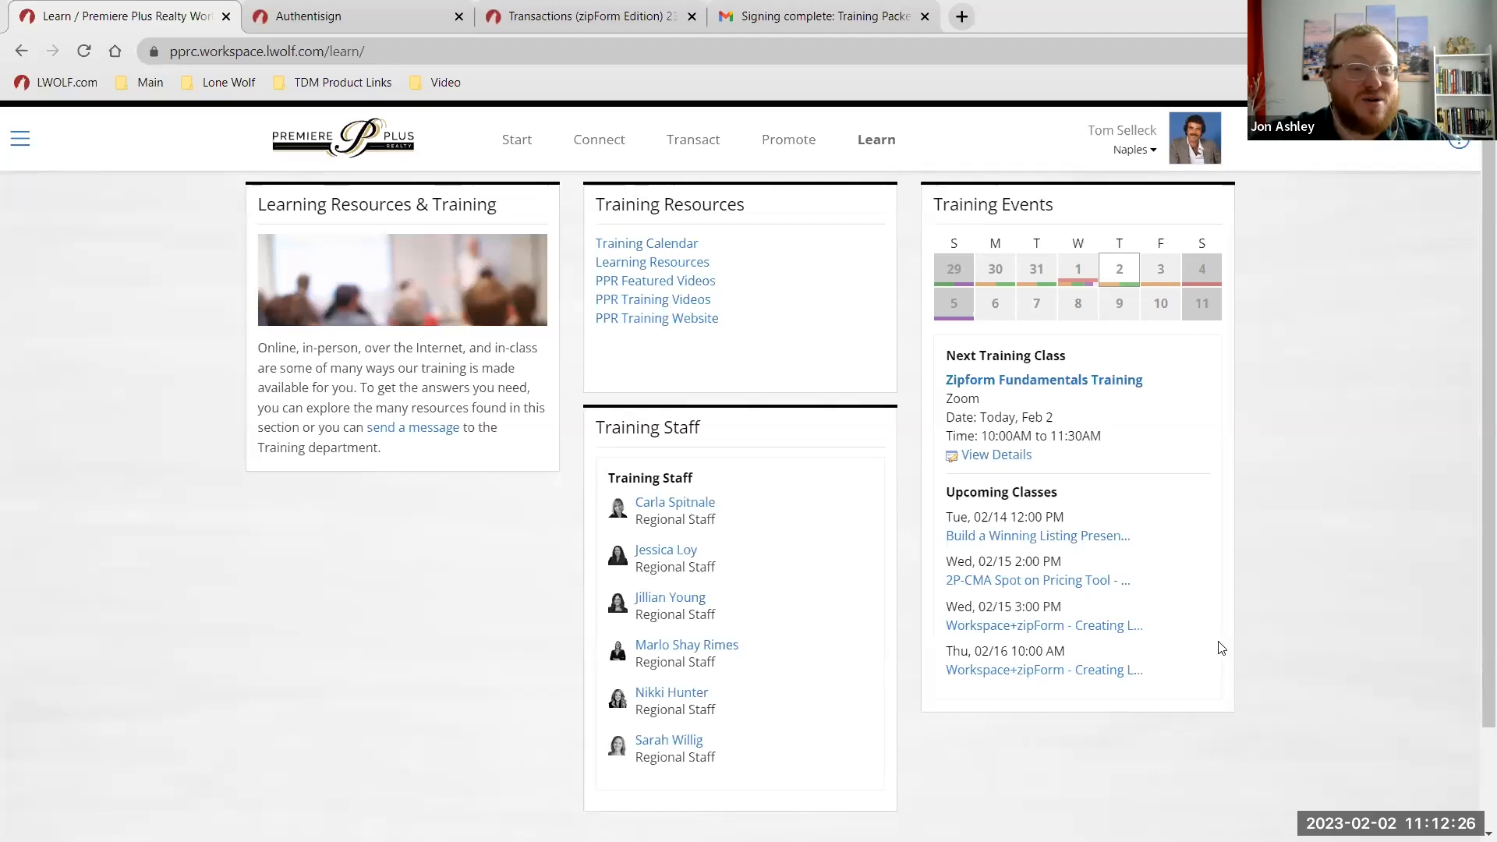
scroll(1312, 532, down, 3)
scroll(1311, 532, up, 3)
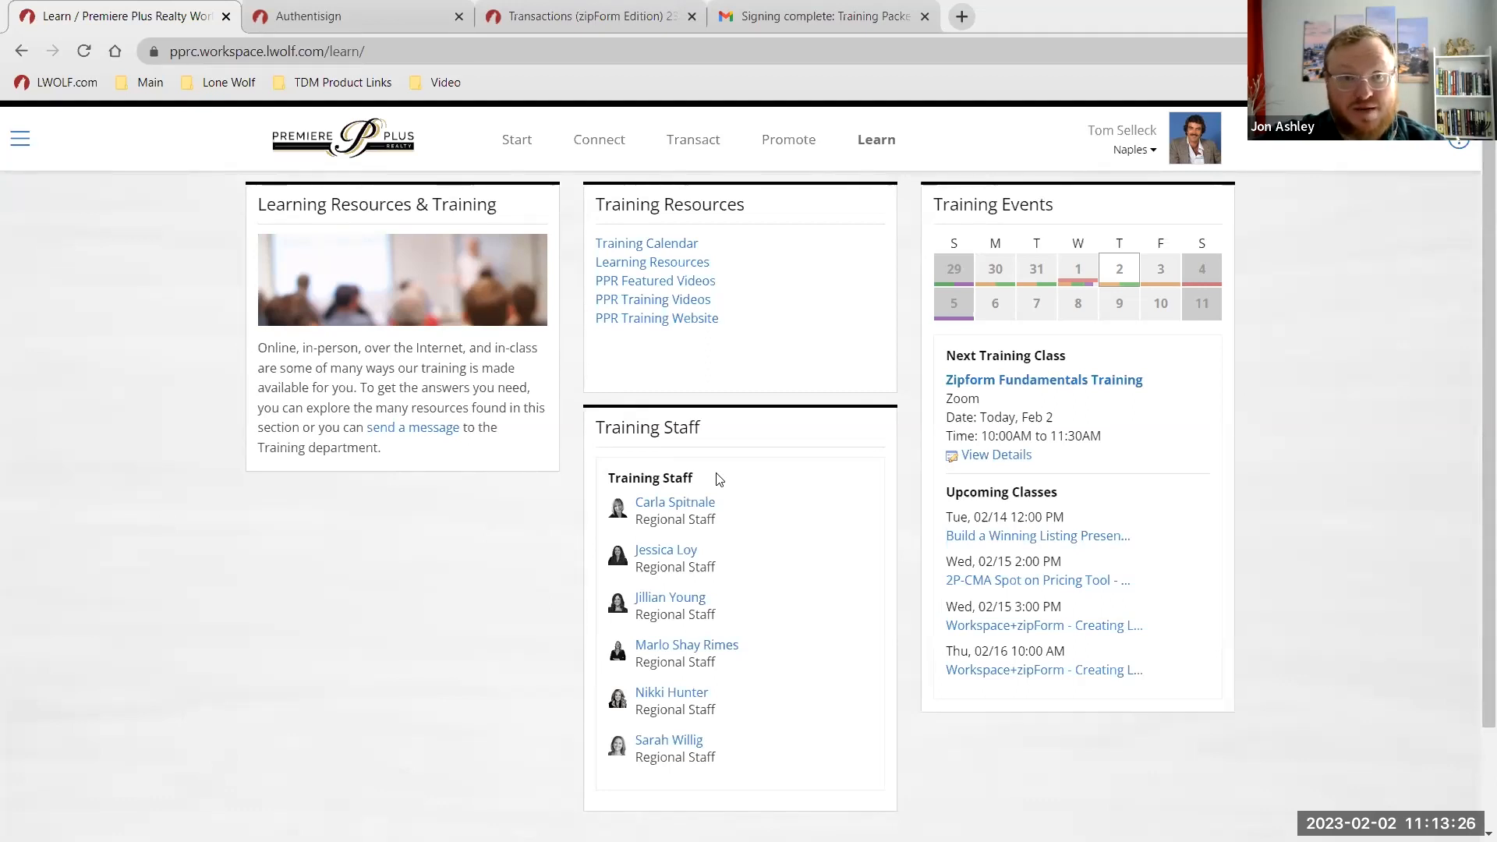
From Transact's 3 active transactions, open 1234 Real Estate Lane and view its Documents list.
click(693, 143)
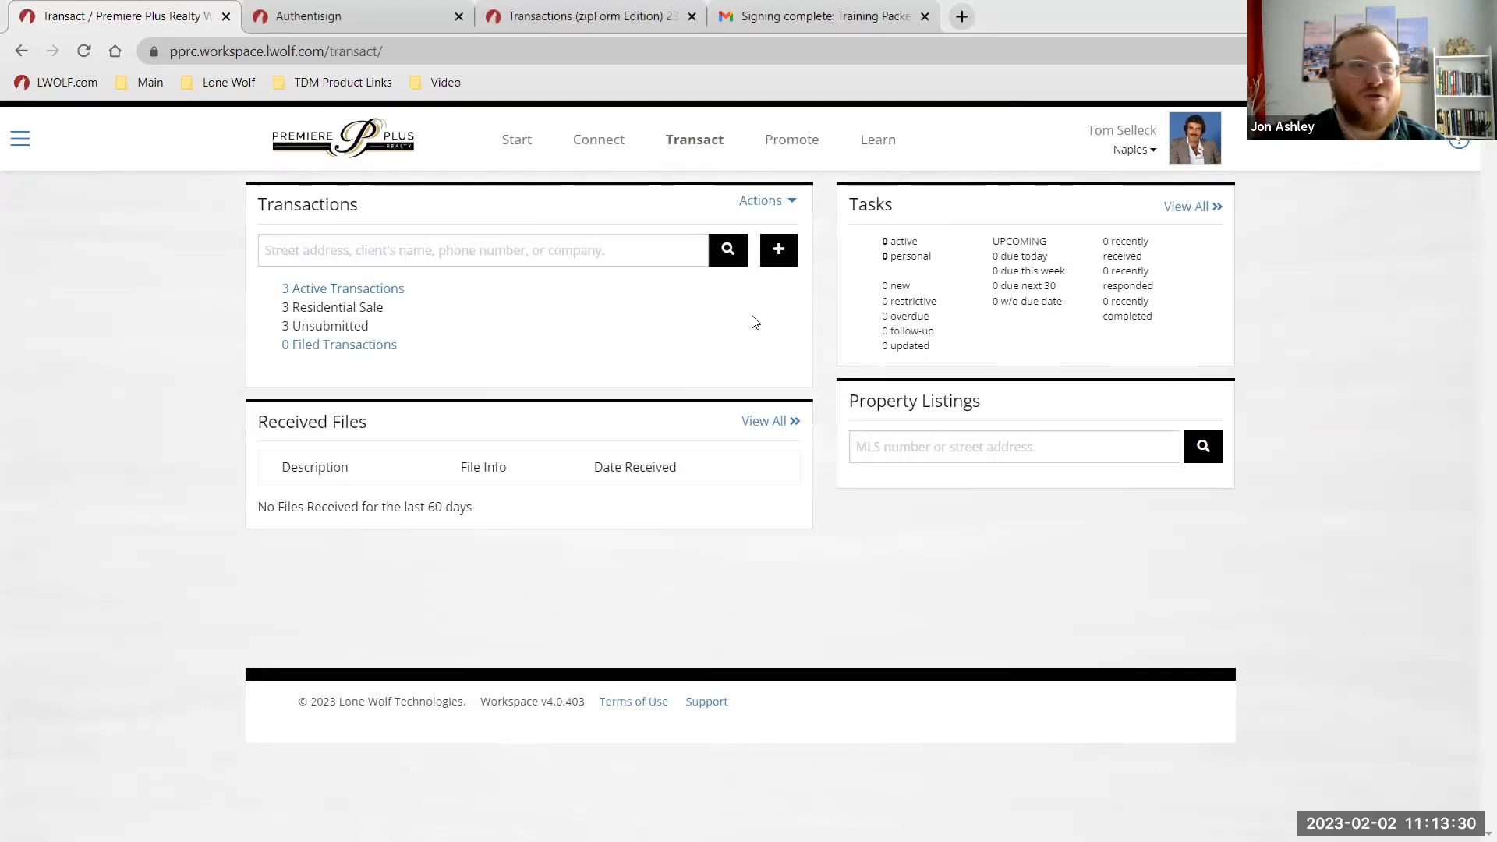
click(373, 295)
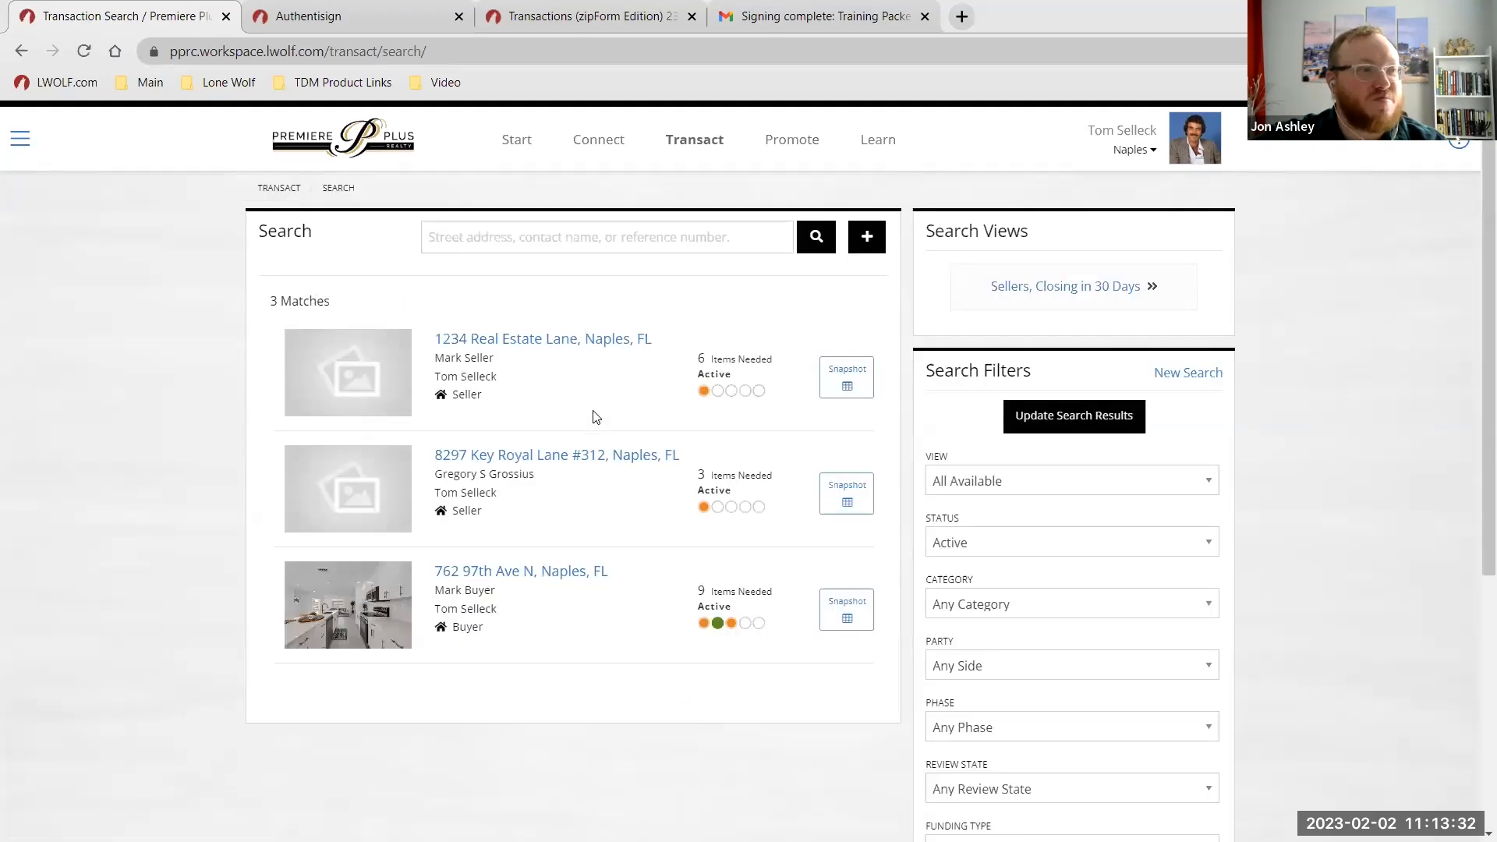
click(577, 341)
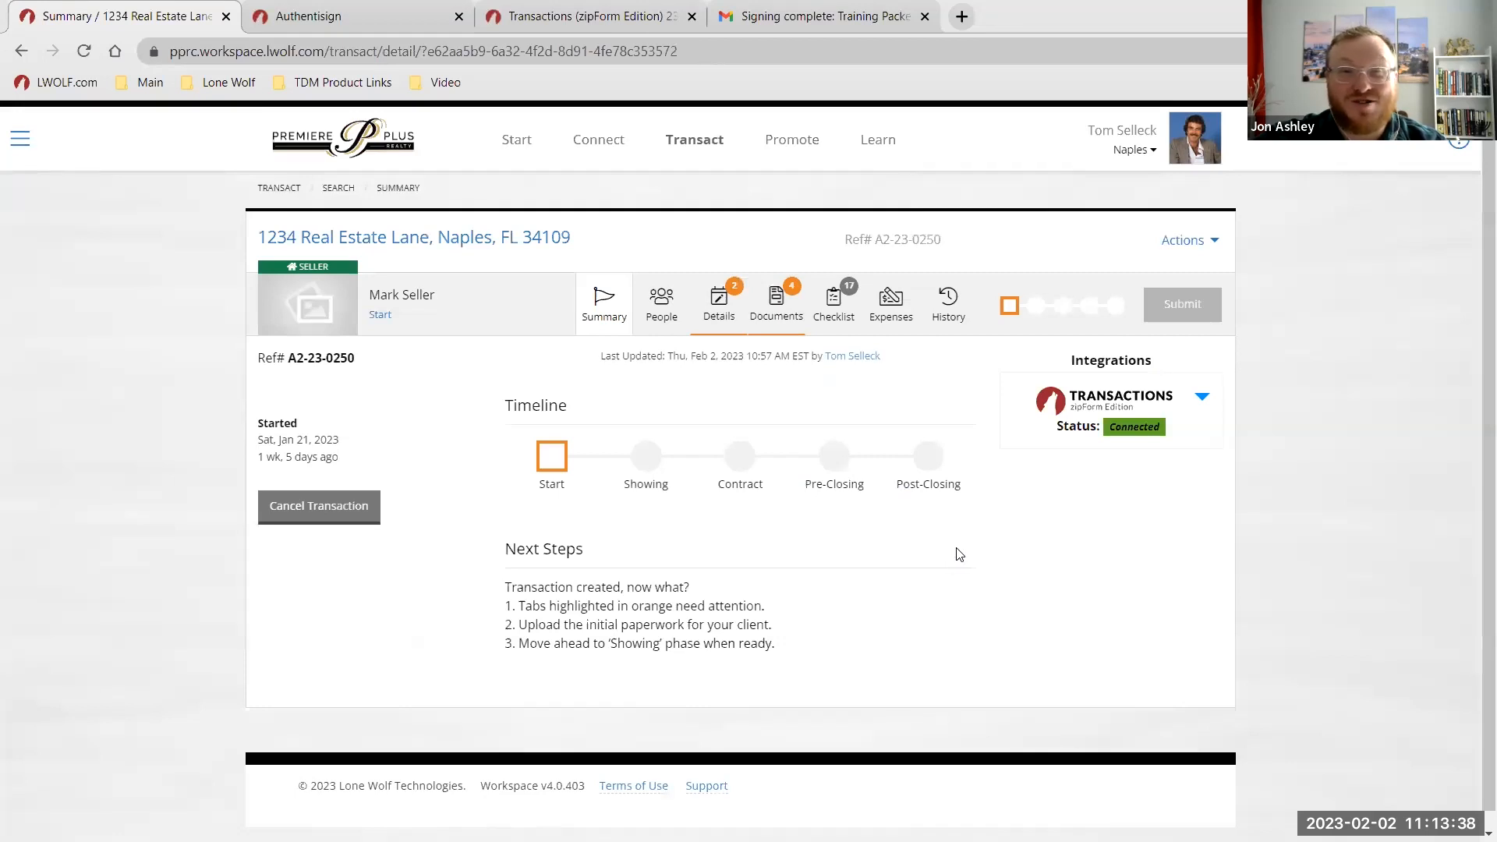
click(789, 331)
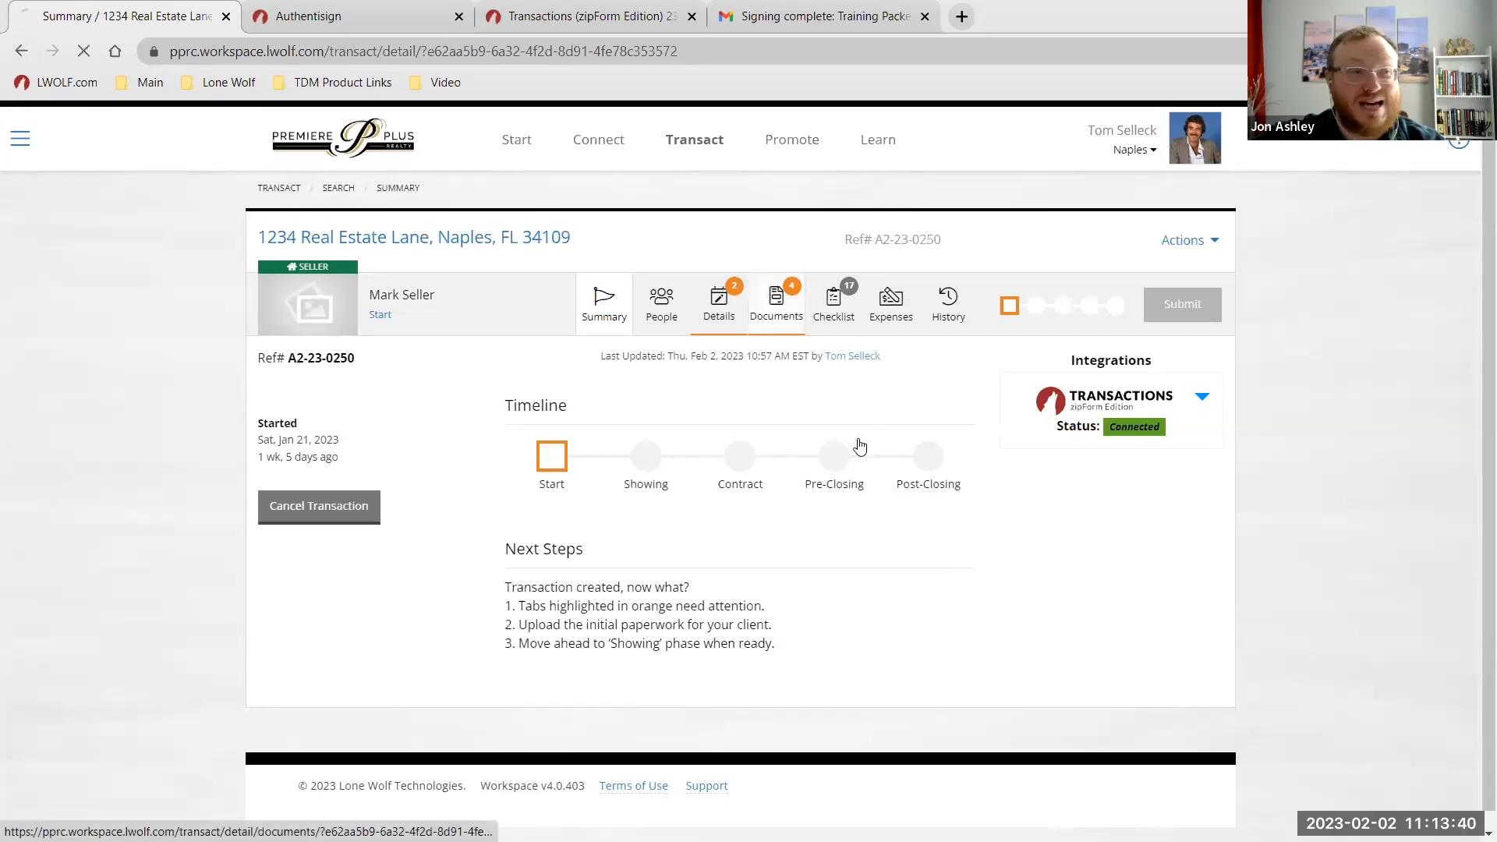
scroll(862, 658, down, 1)
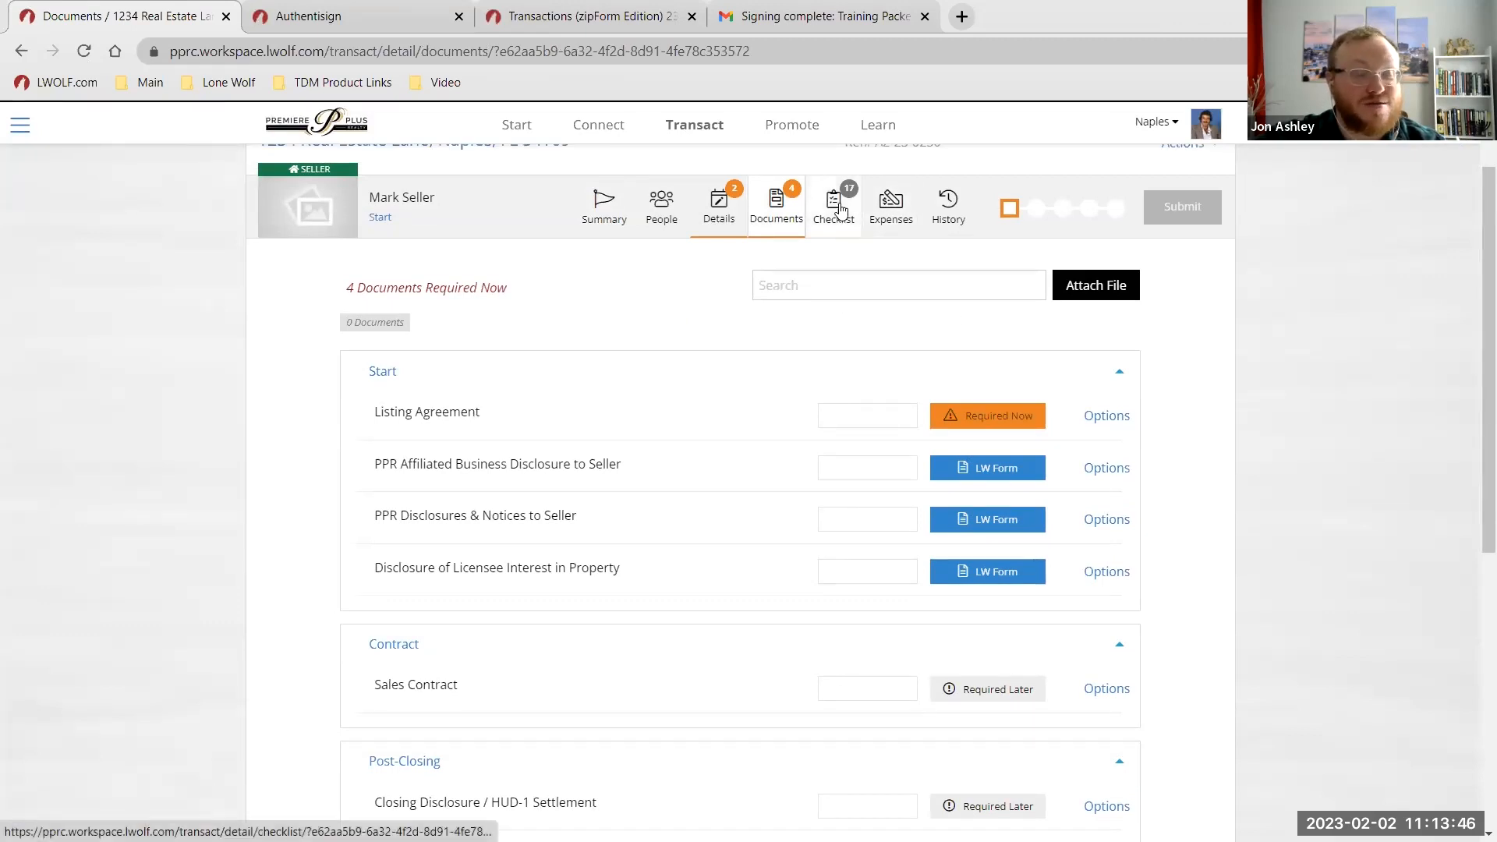
scroll(795, 511, up, 1)
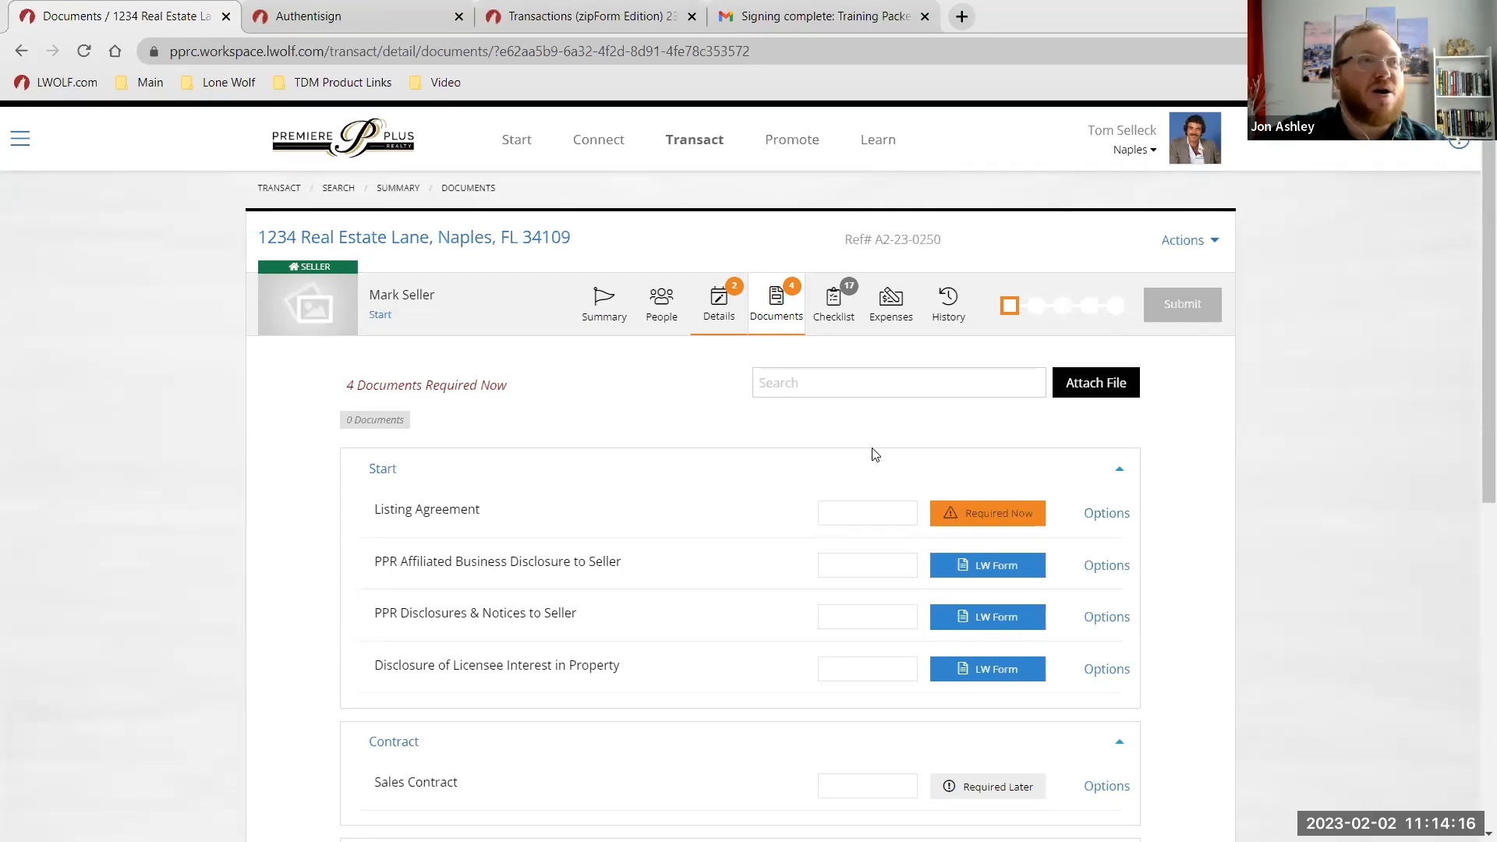
Visit Promote, Learn and Connect, then return to the Transact overview showing 3 active transactions.
click(792, 153)
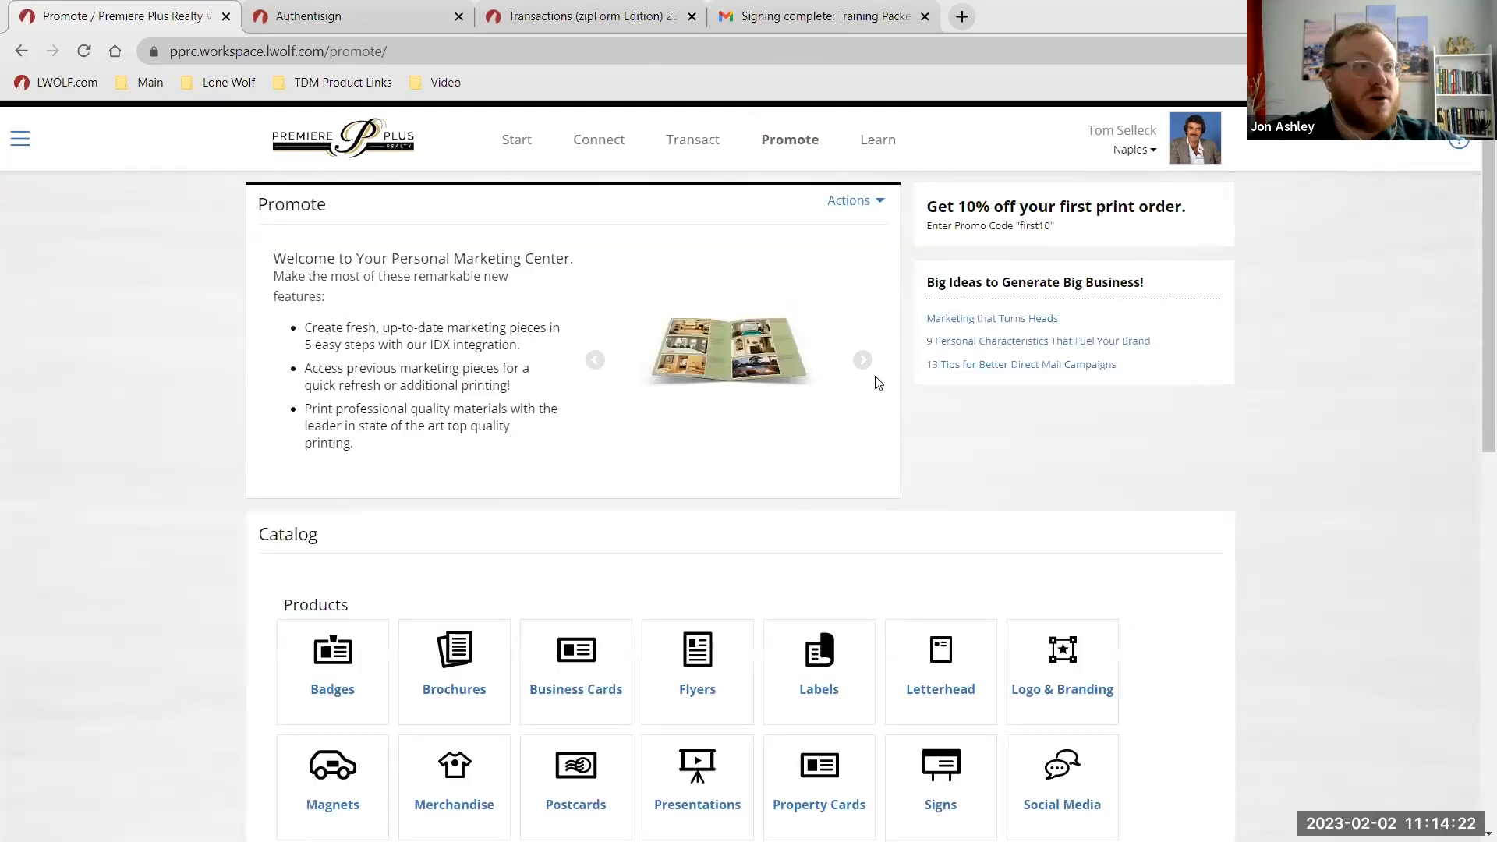
click(890, 159)
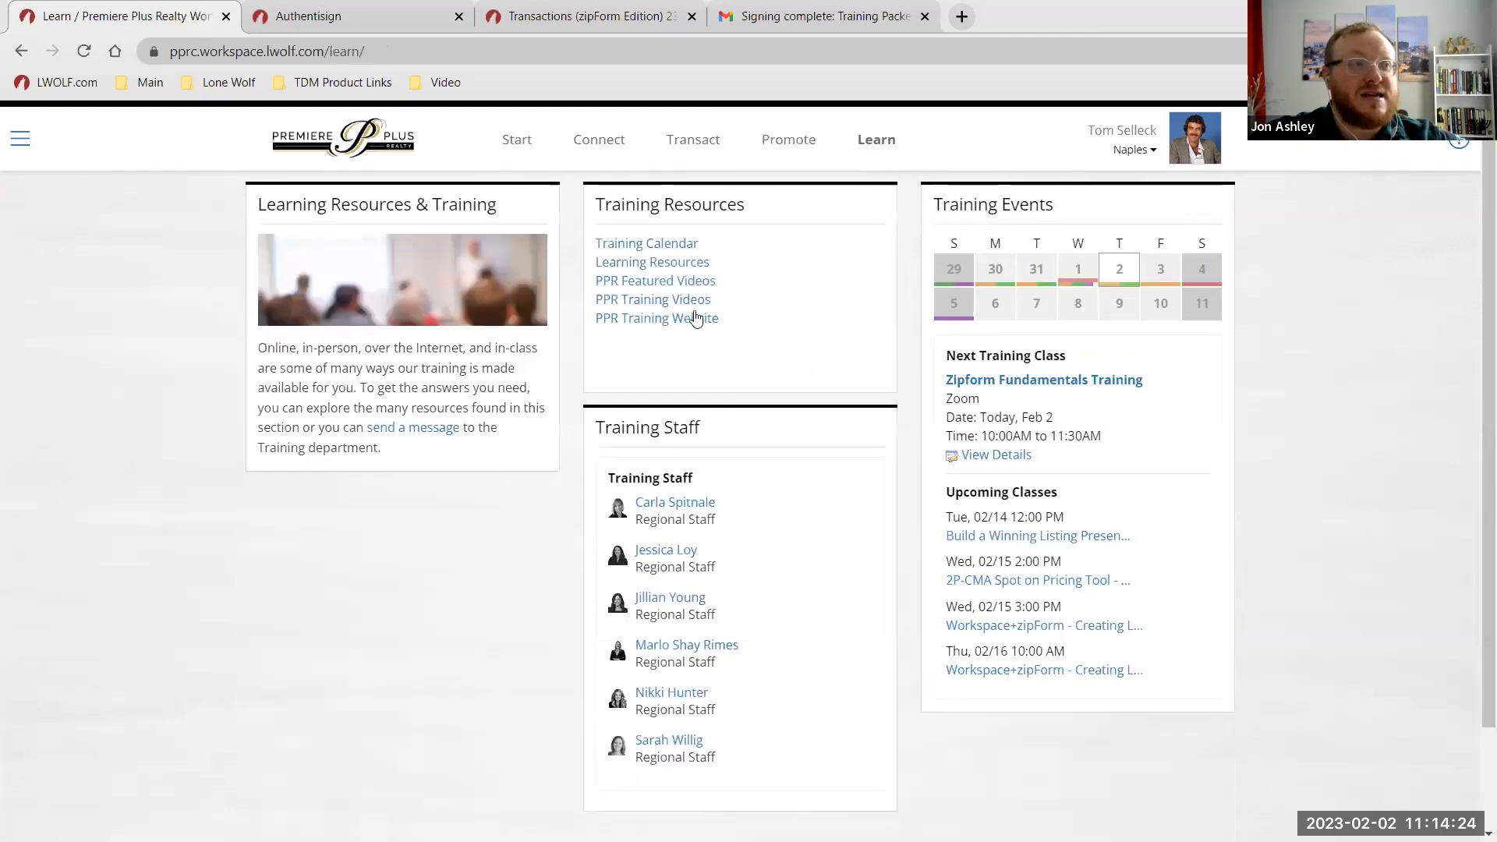
click(685, 309)
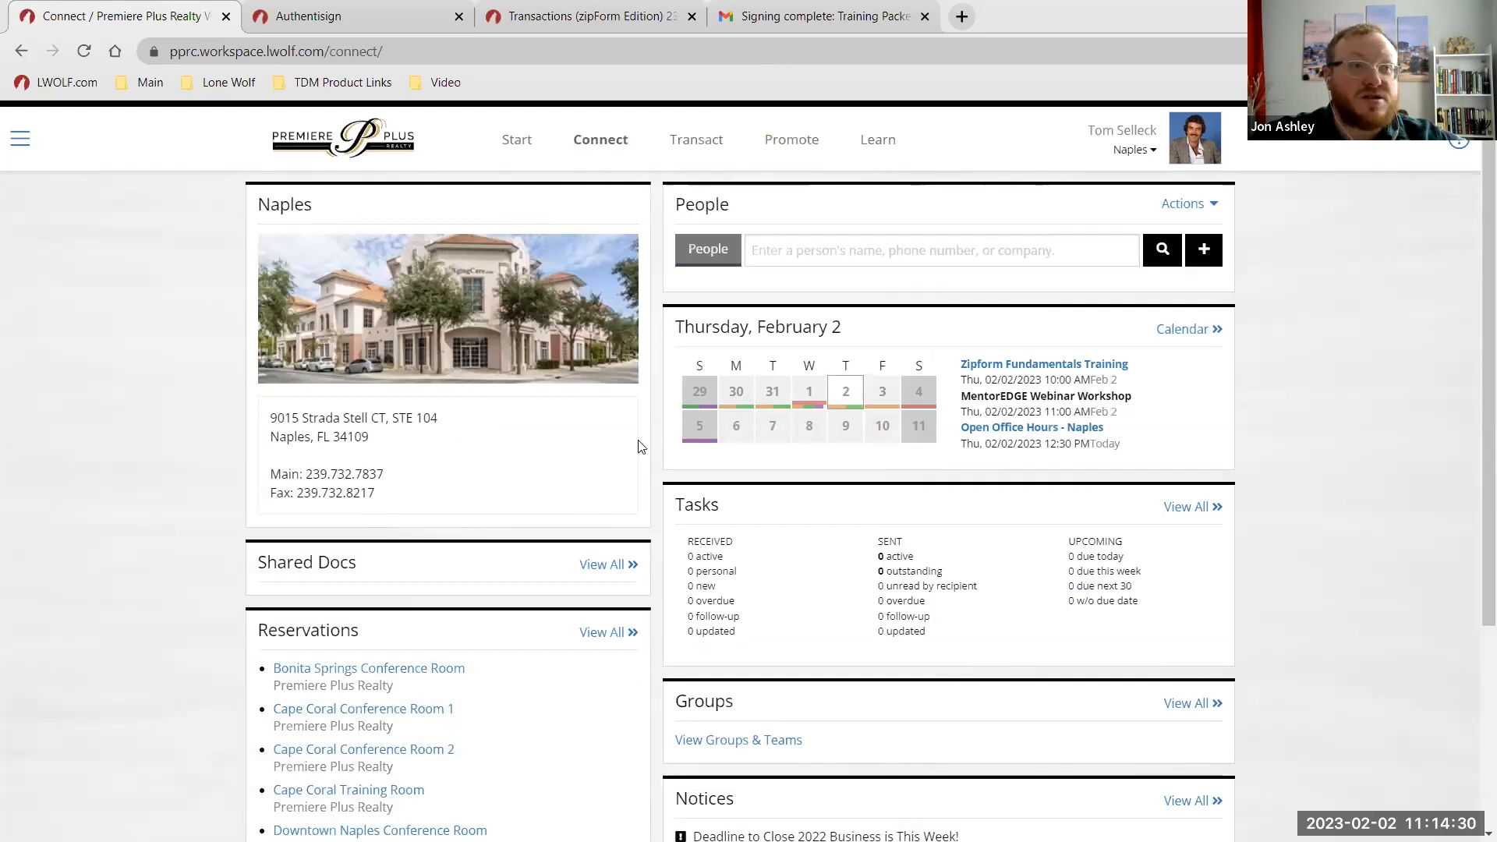
click(691, 154)
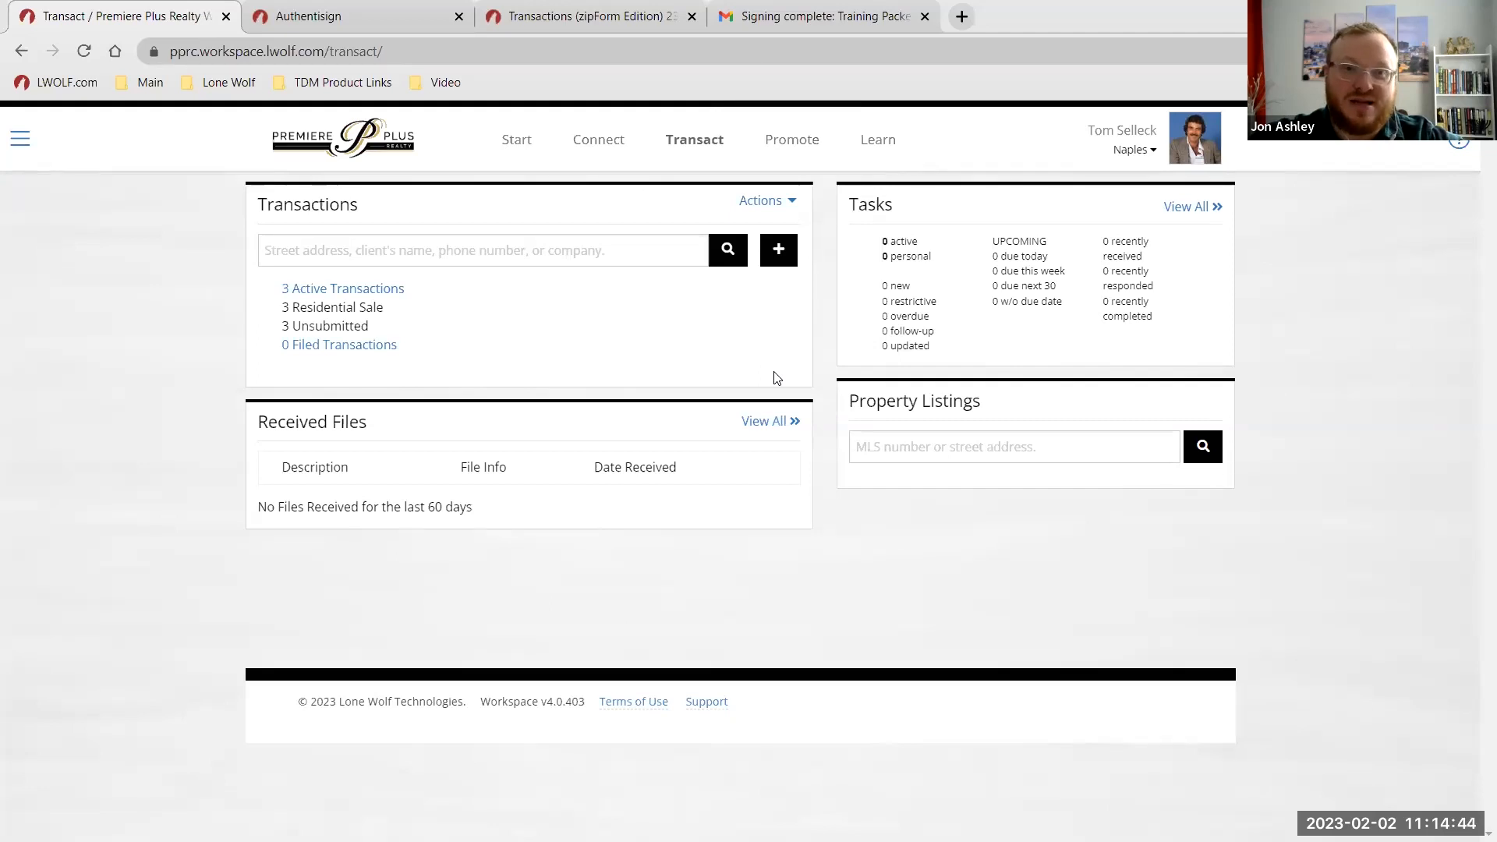
List the 3 active transactions, view the 1234 Real Estate Lane summary, then return to Transact's transaction list.
click(362, 295)
click(622, 340)
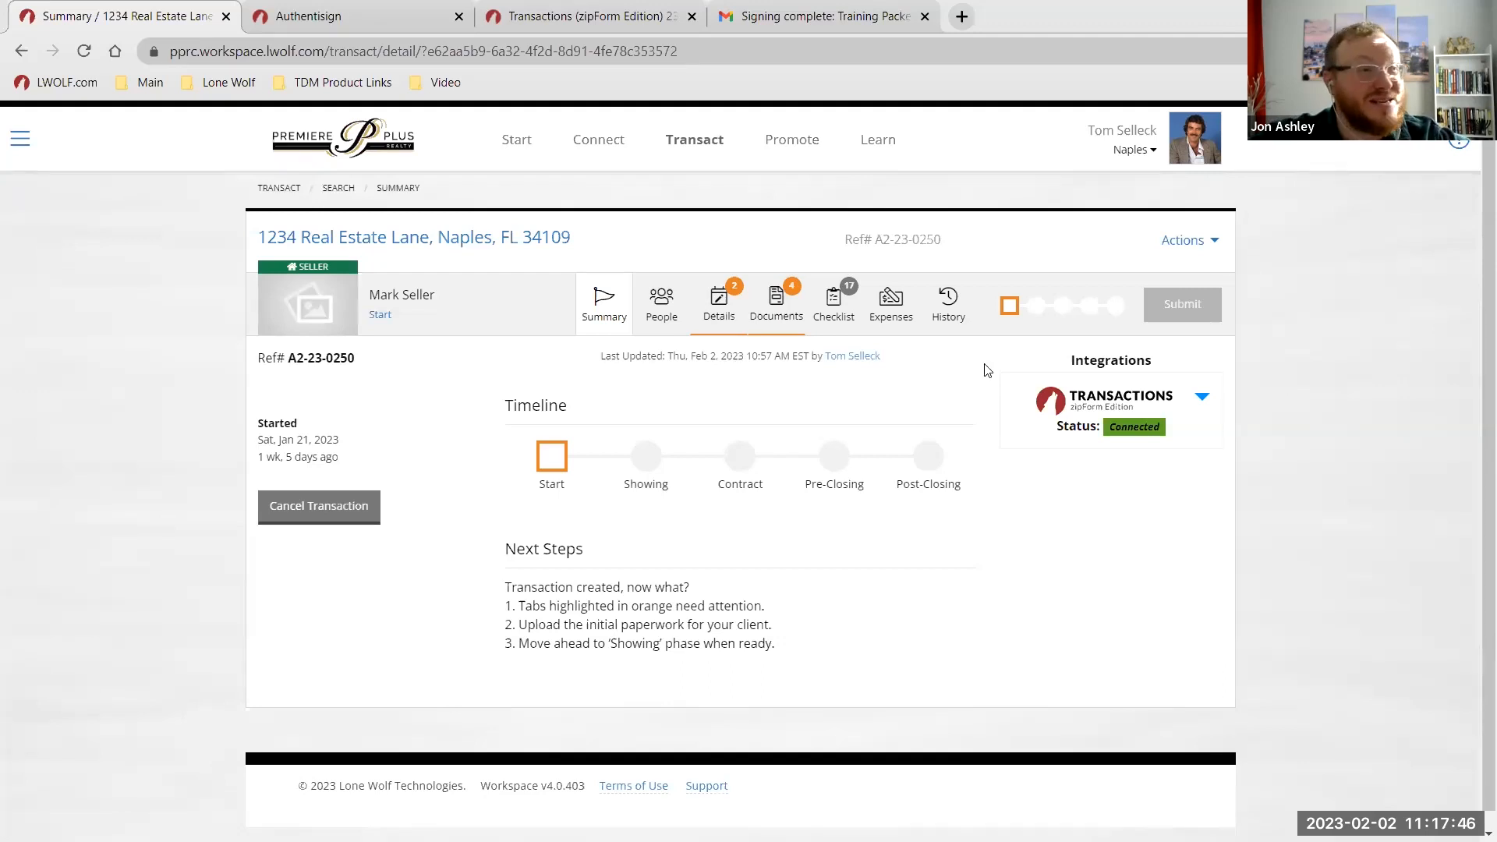
click(692, 145)
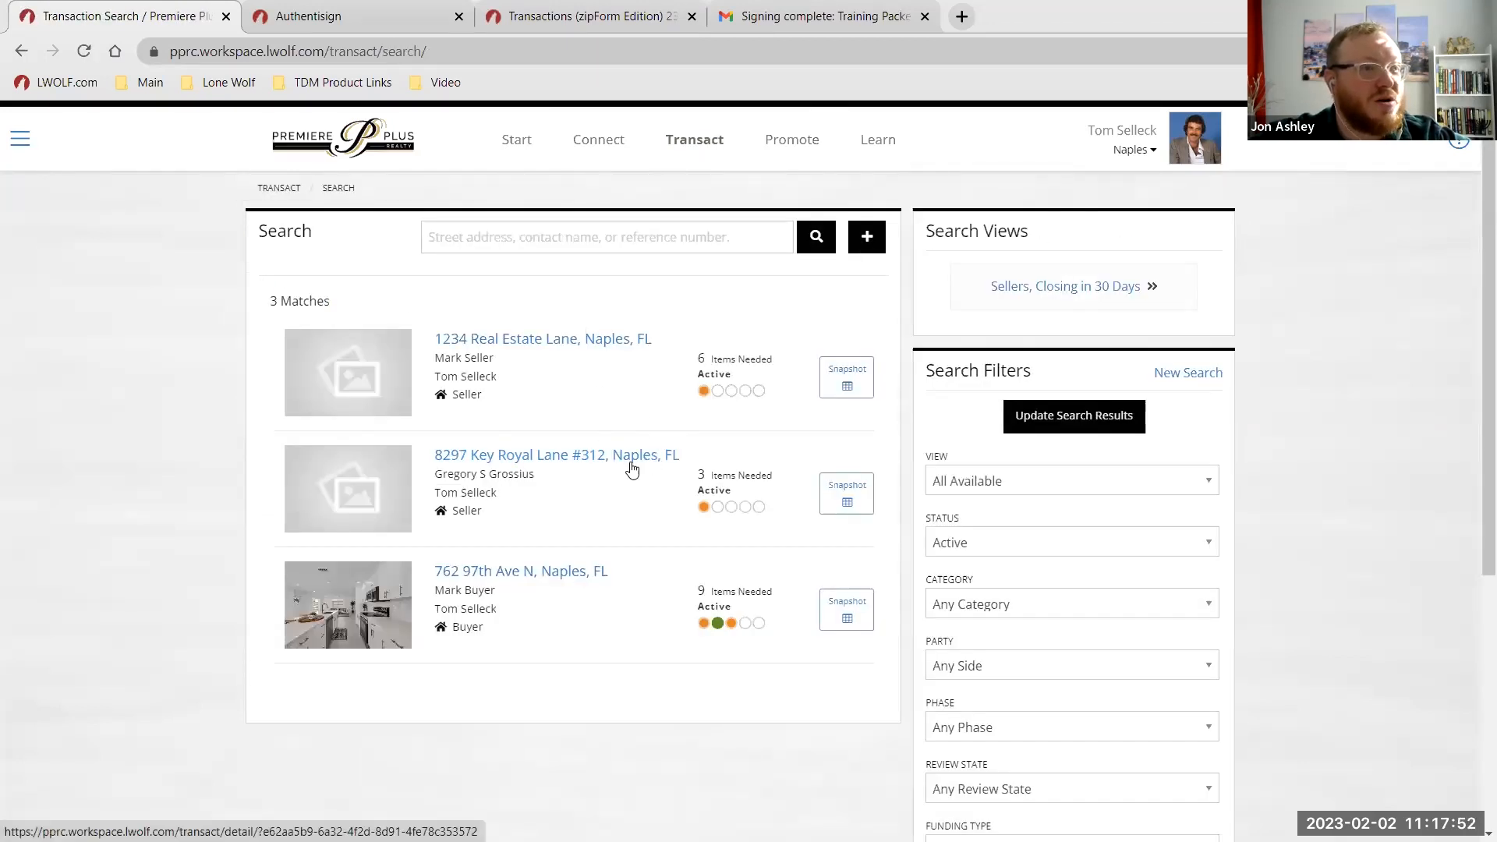
Open the 1234 Real Estate Lane, Naples, FL result to view its summary, timeline still at Start.
click(596, 344)
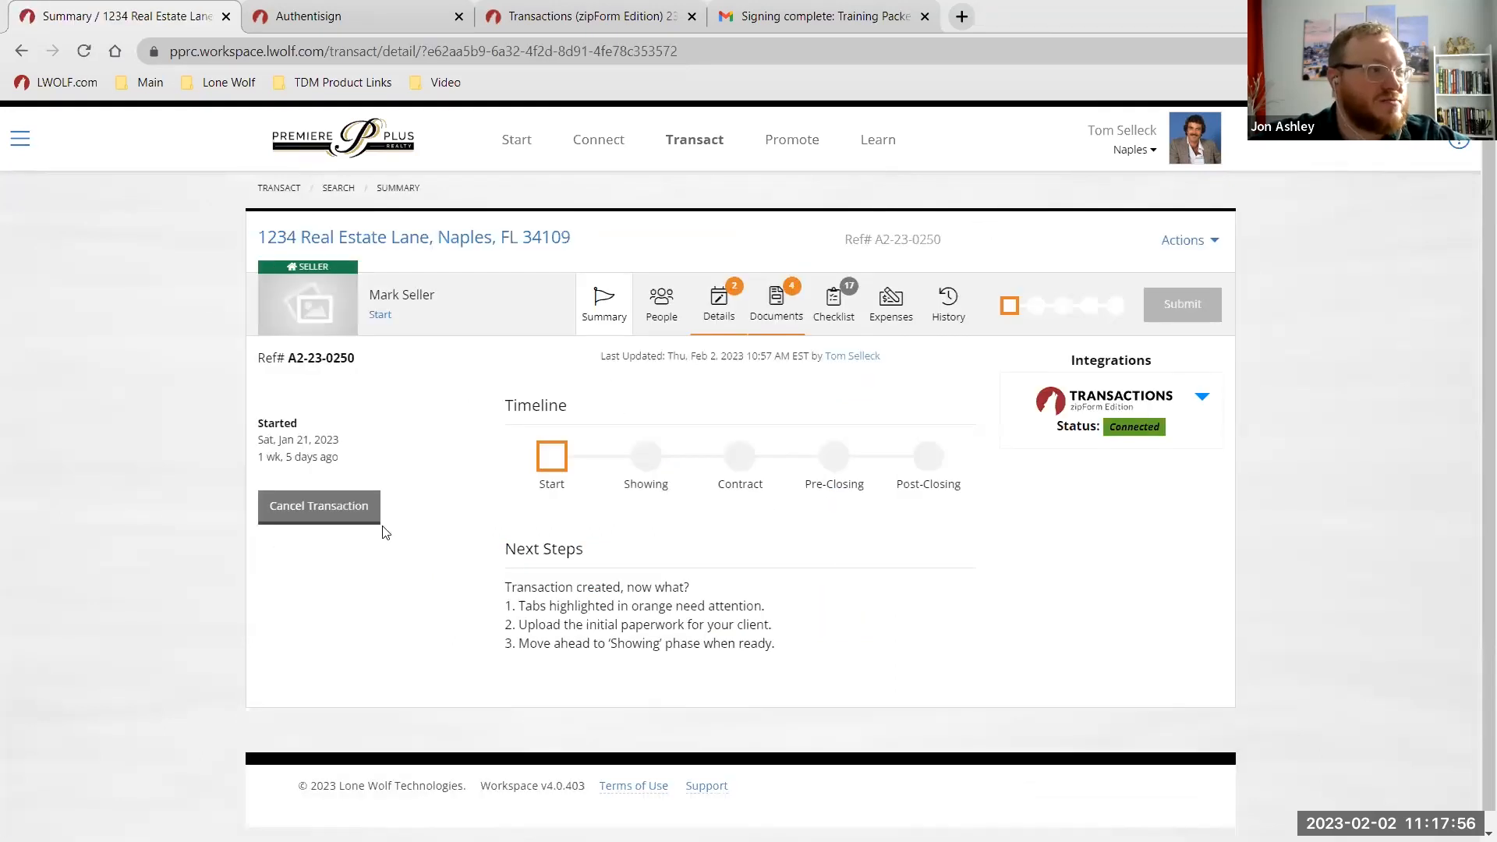
click(336, 521)
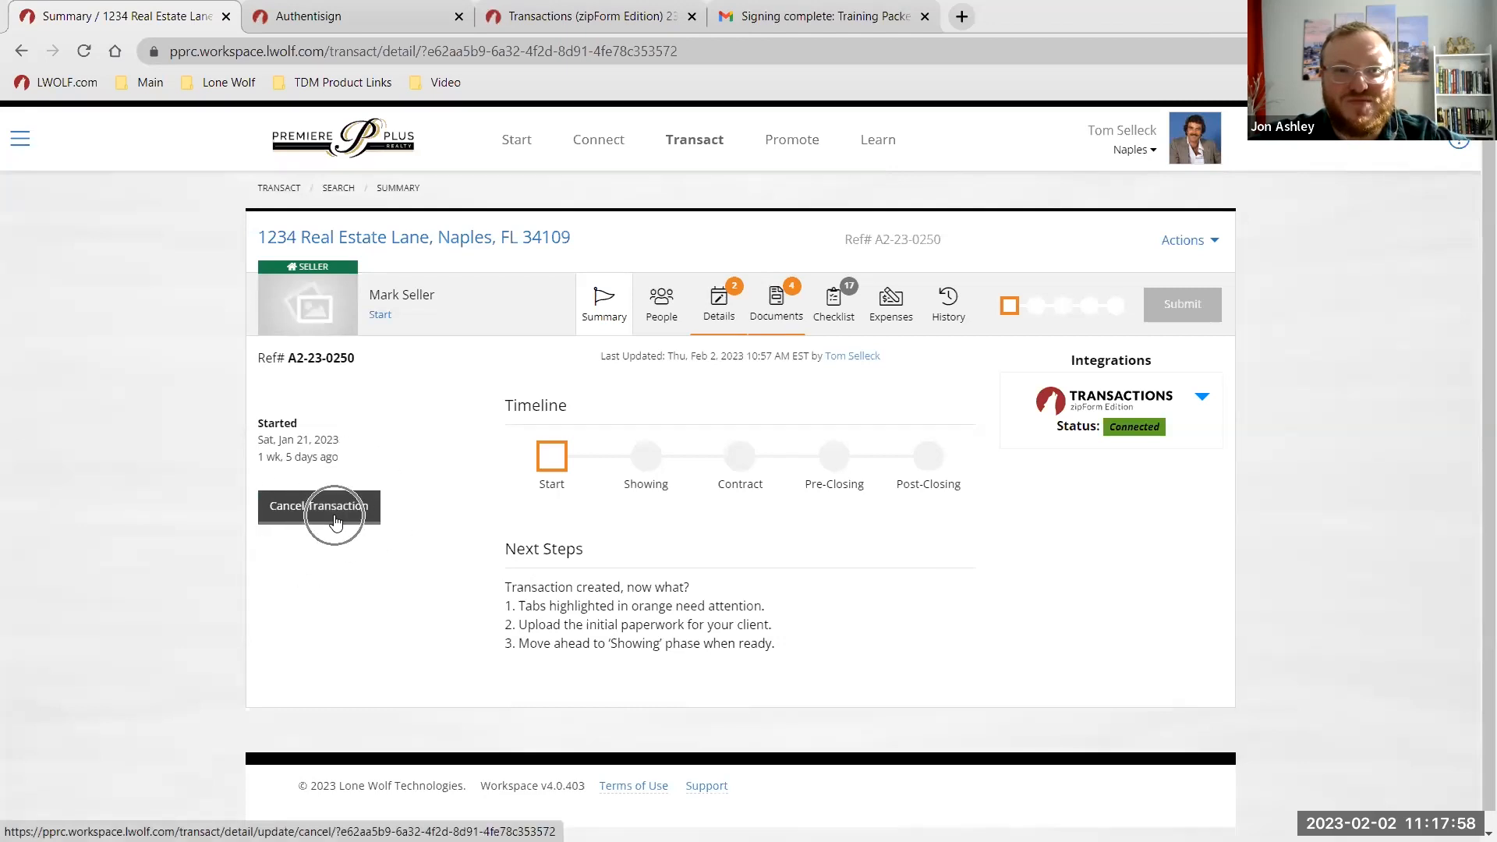